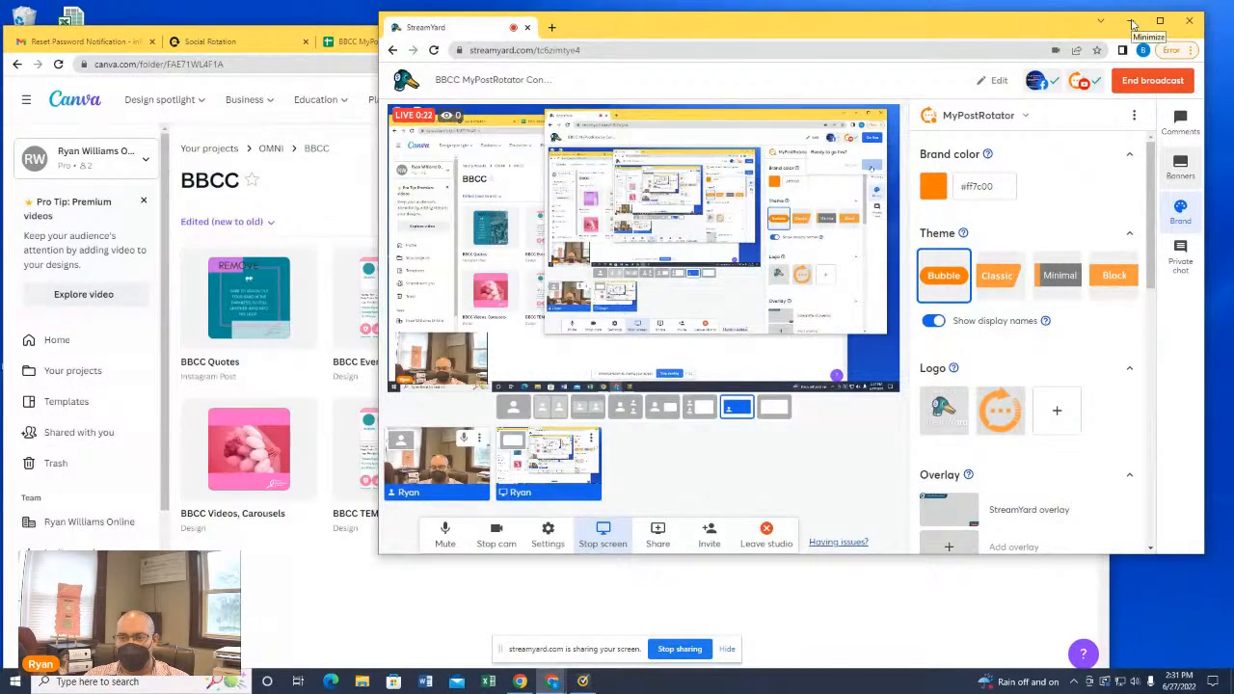
Minimize StreamYard and bring the Canva window with the BBCC project folder to the front.
click(1131, 21)
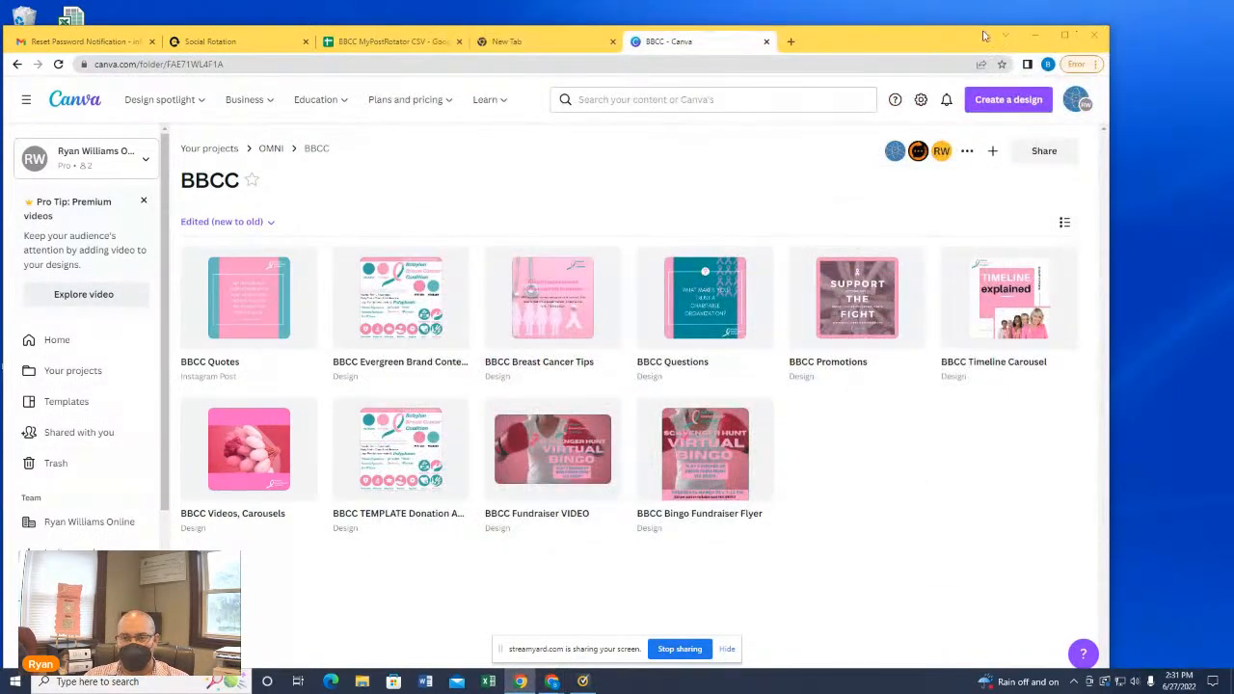
drag(871, 49, 878, 44)
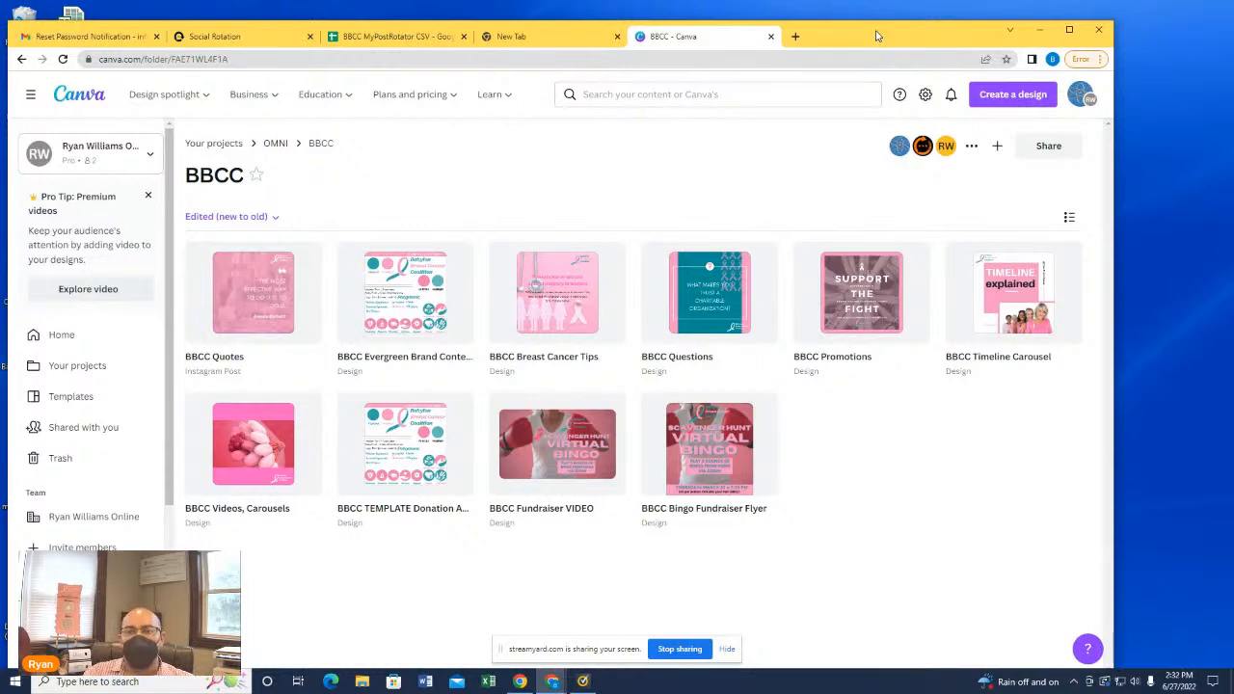
In the Social Rotation tab, start retyping the address as my.postrotator.com, fixing typos.
click(235, 38)
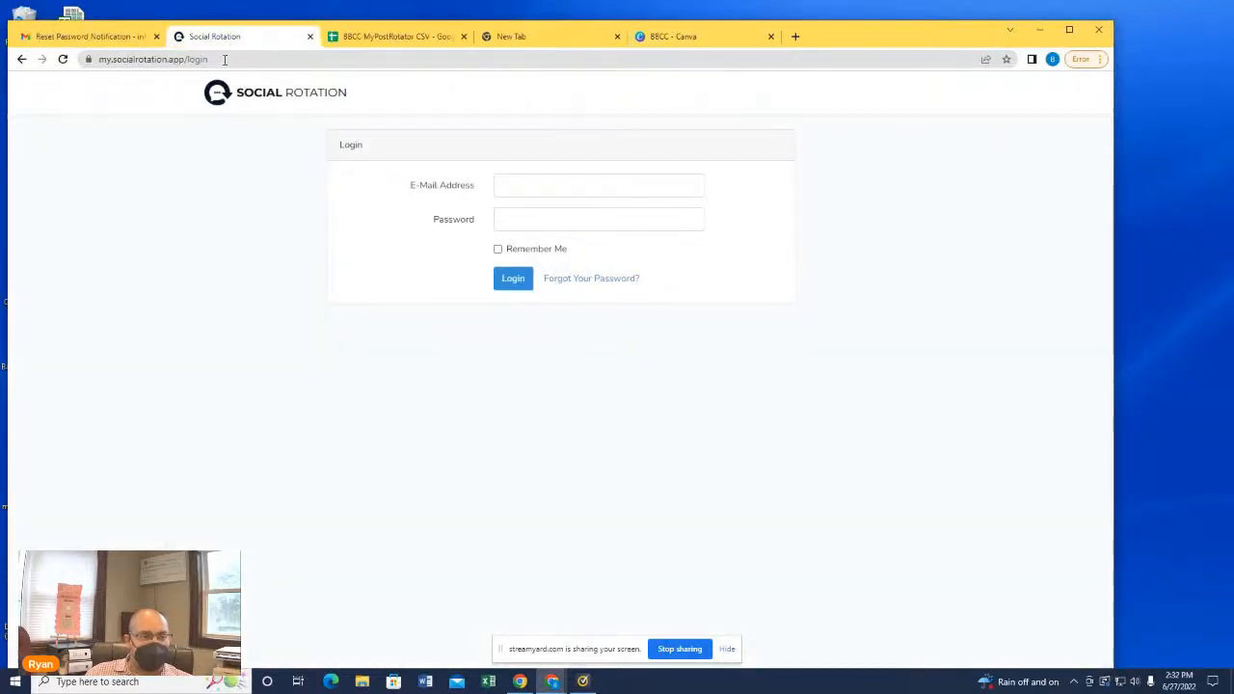
click(231, 60)
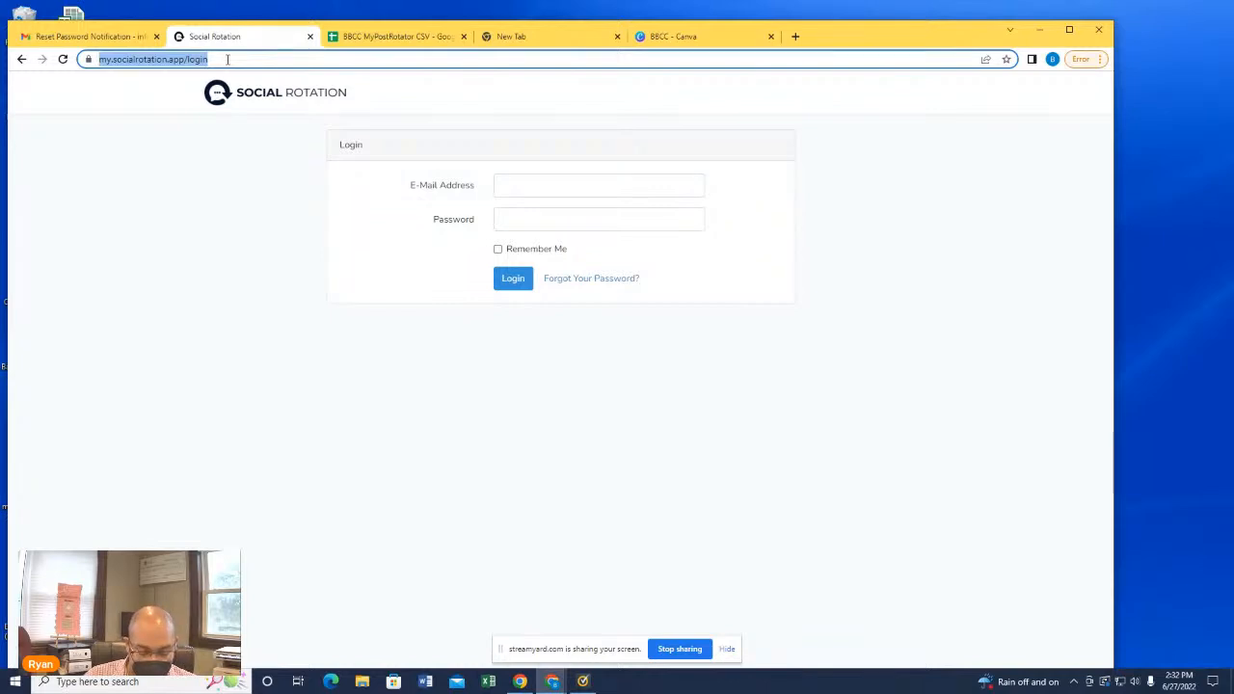
text(m)
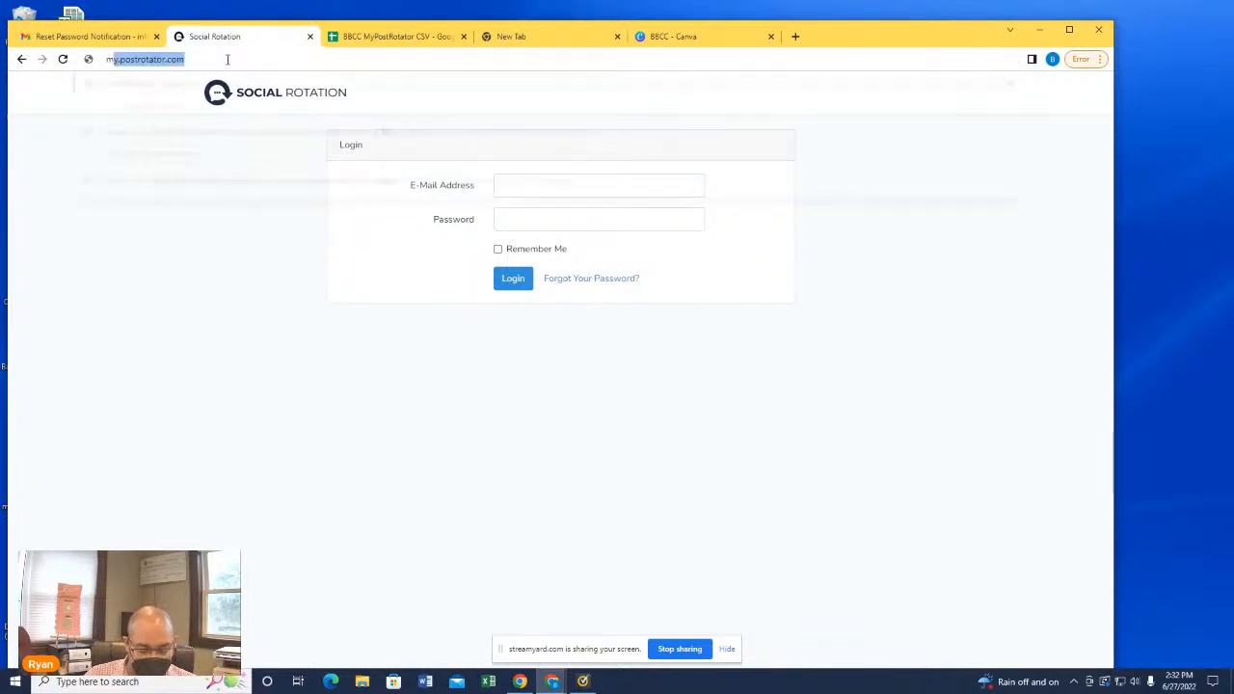
text(y.po)
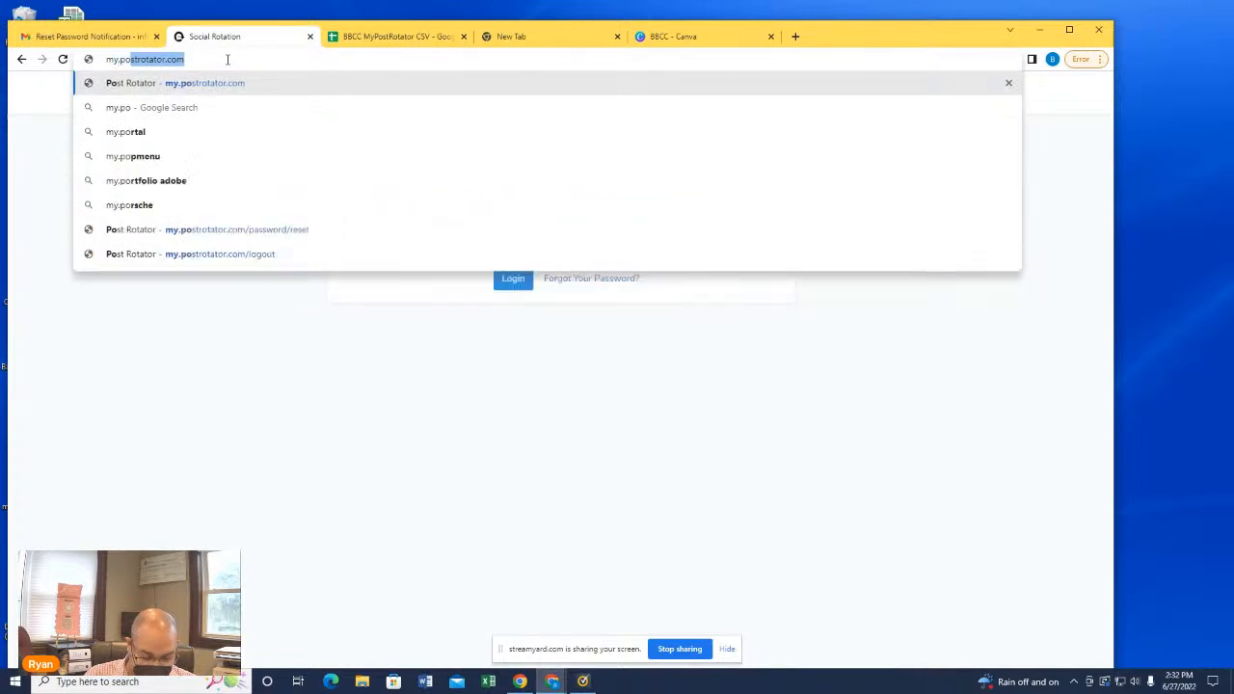
text(str)
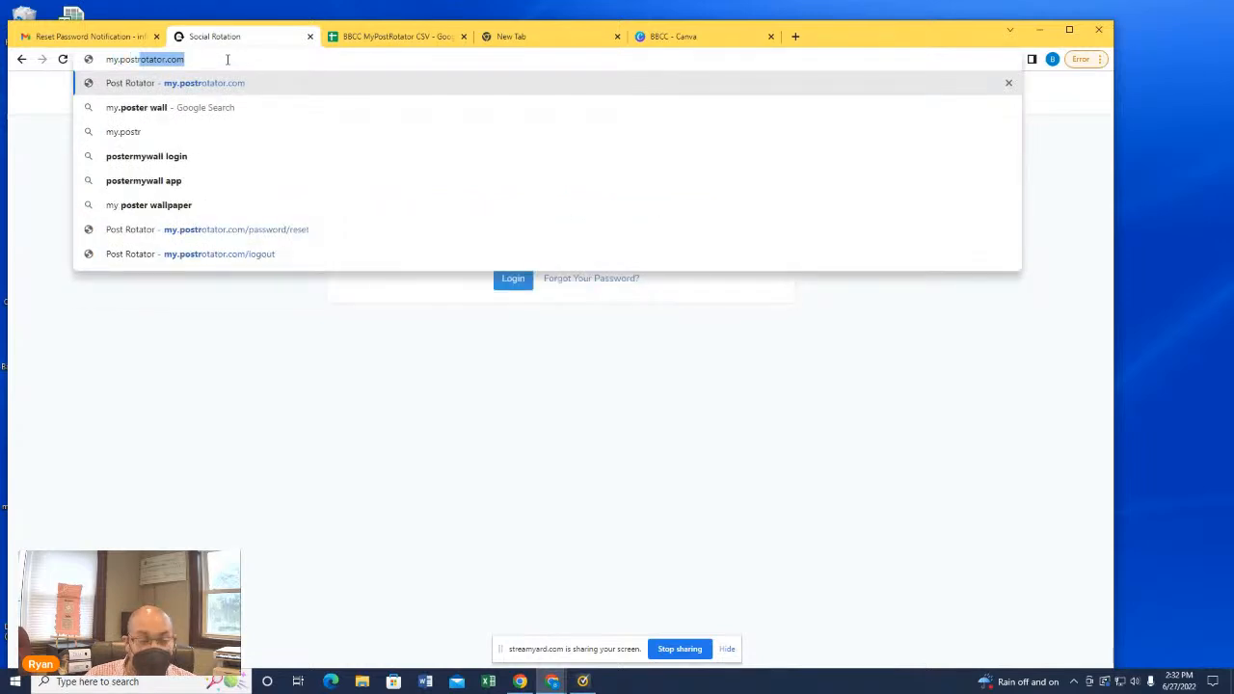
text(oa)
key(BackSpace)
text(t)
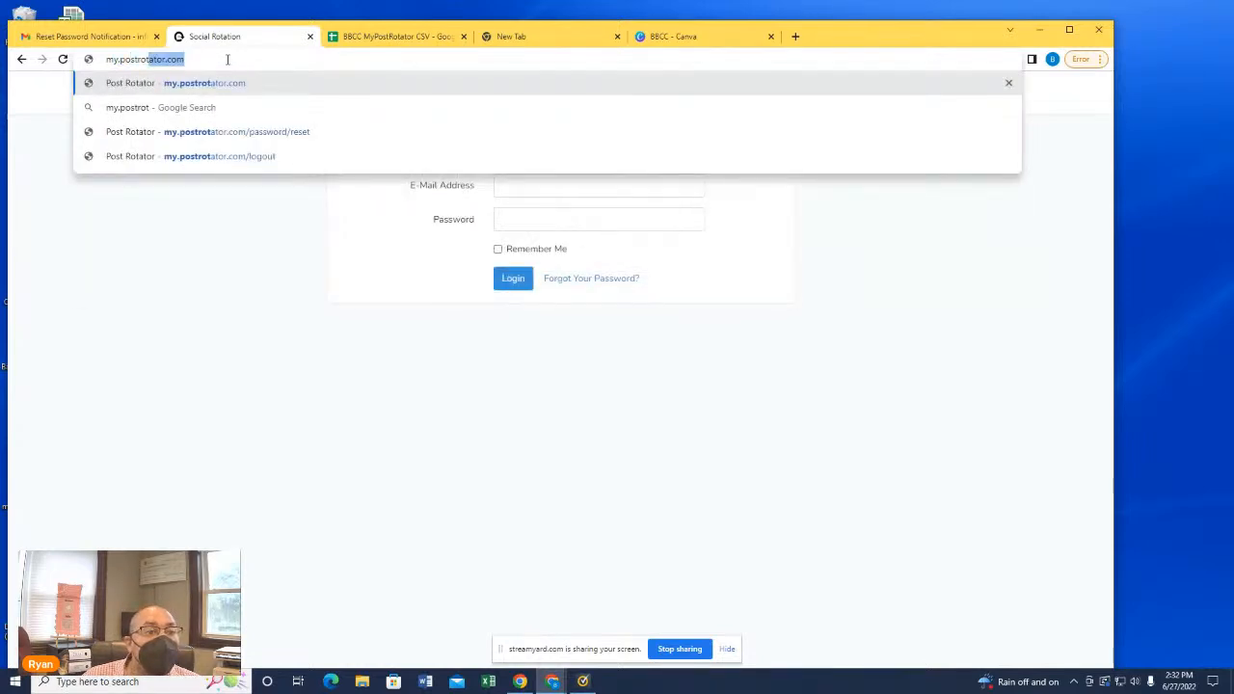
text(ao=)
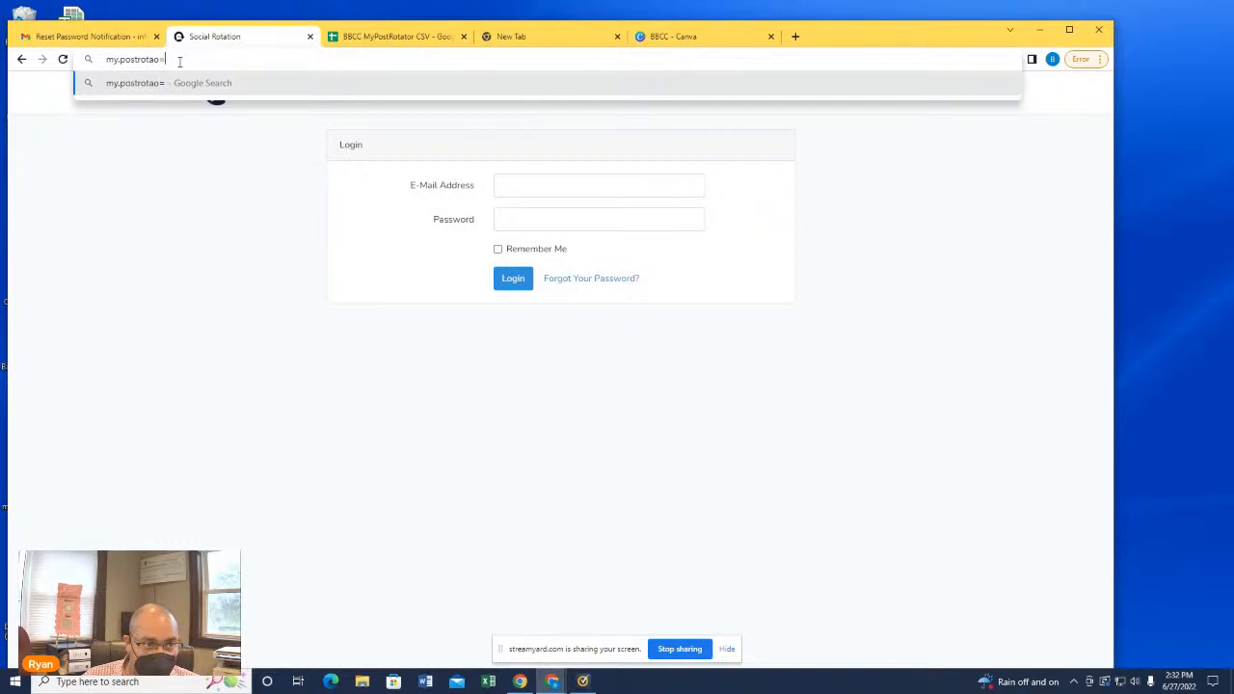
key(BackSpace)
key(BackSpace)
key(BackSpace)
key(BackSpace)
key(BackSpace)
key(BackSpace)
key(BackSpace)
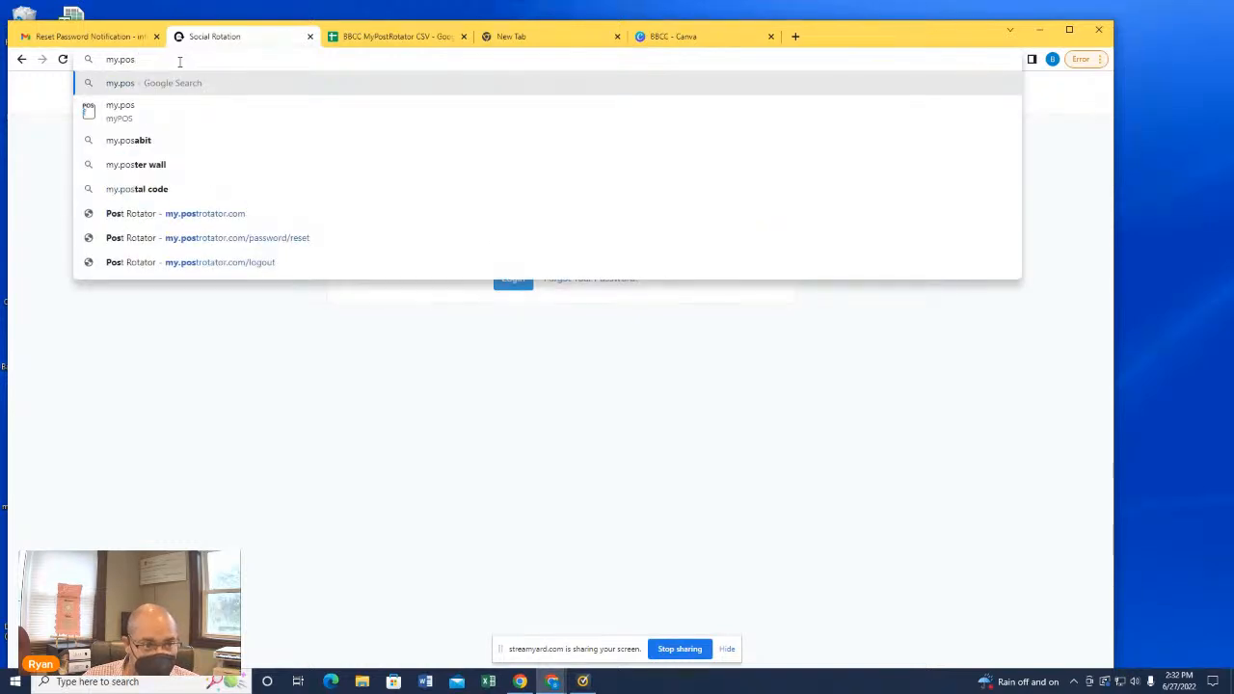
key(BackSpace)
key(BackSpace)
key(BackSpace)
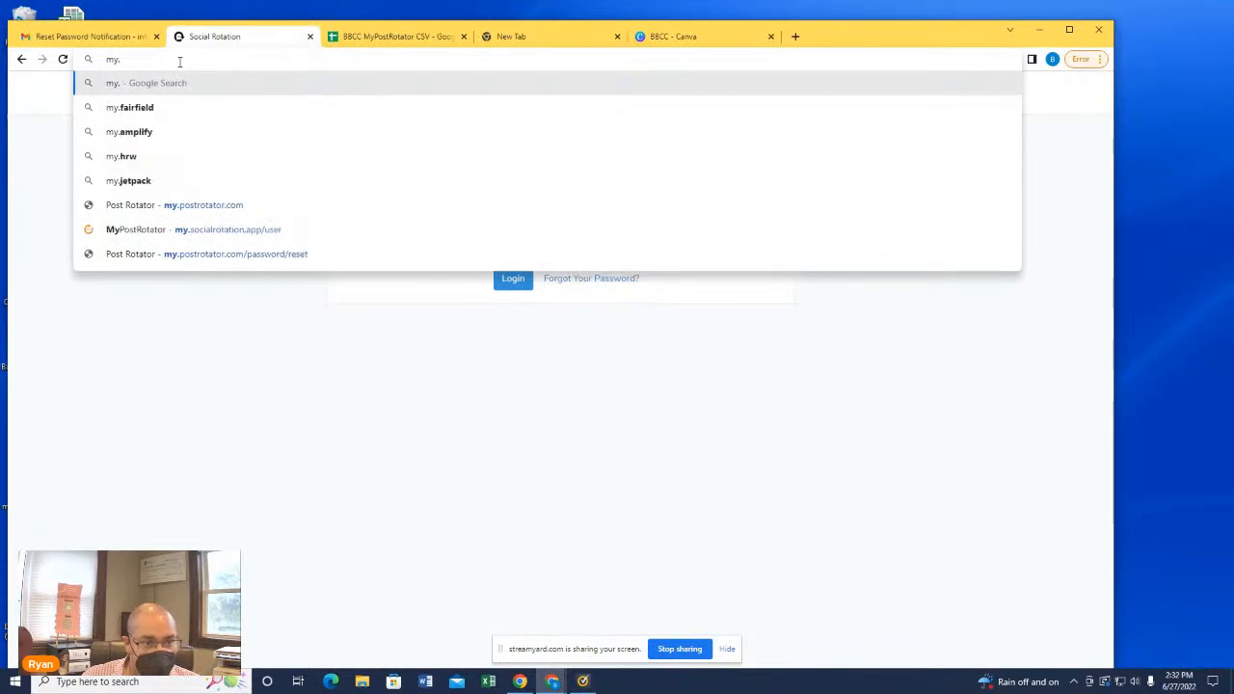
Open my.postrotator.com and attempt login with the pasted account e-mail and password.
click(190, 209)
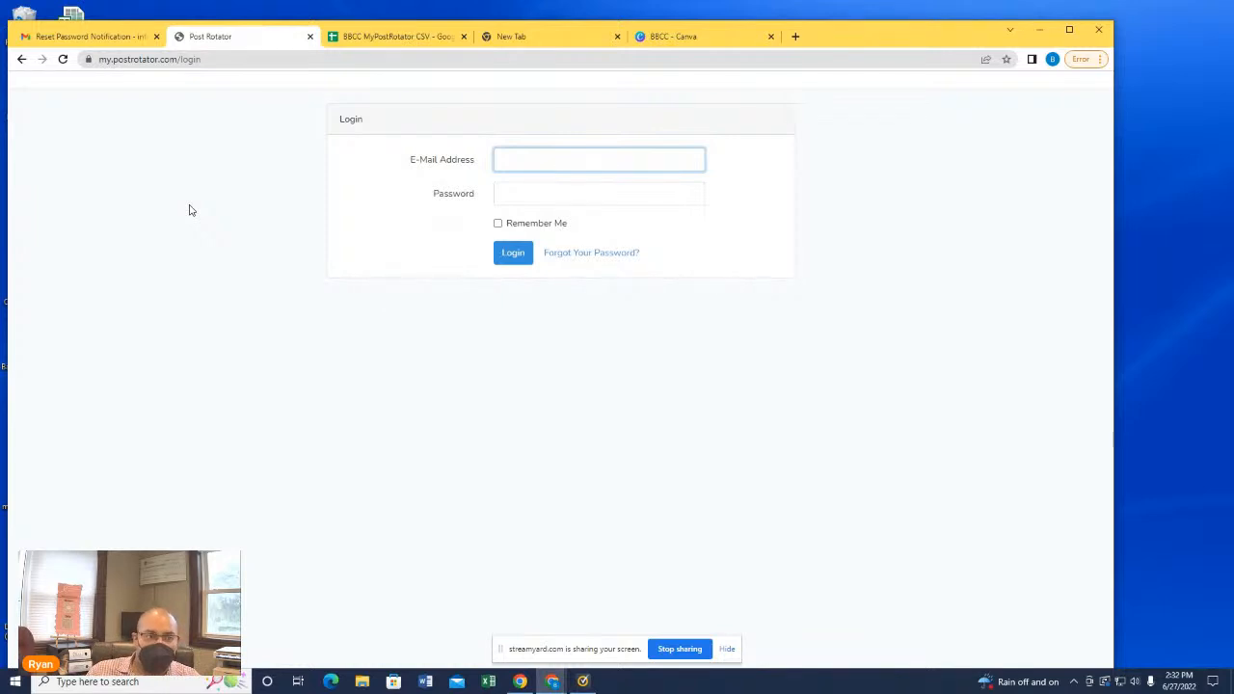
click(542, 165)
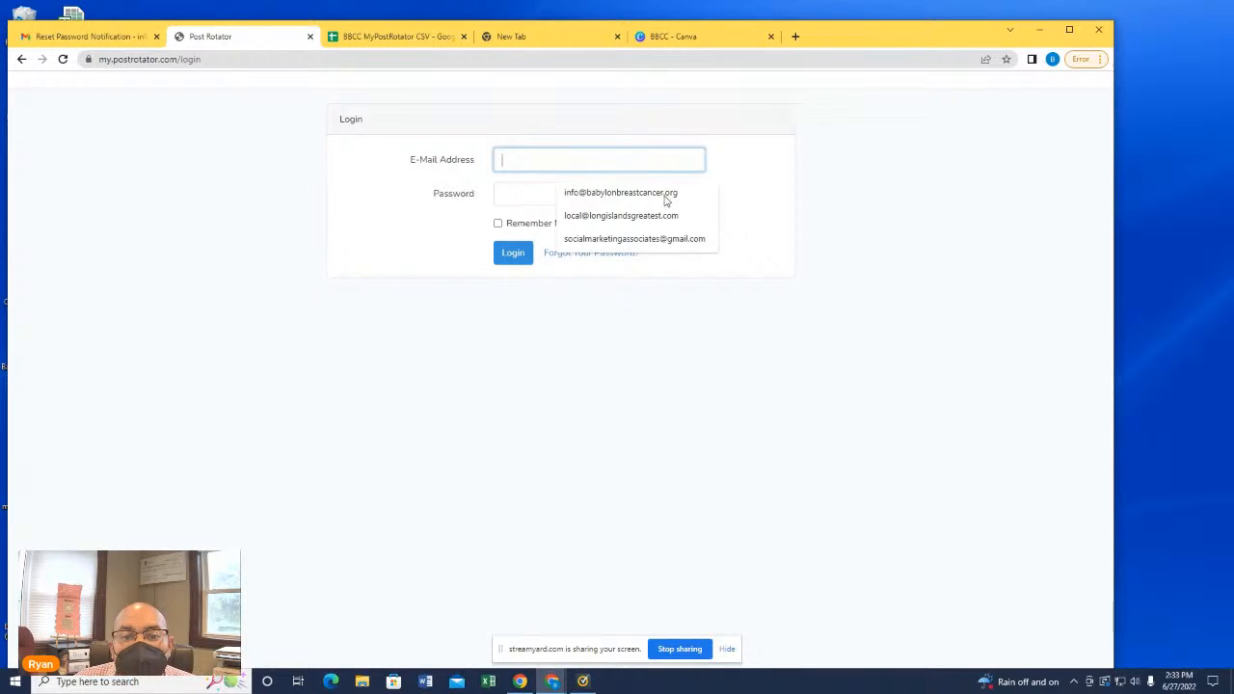
click(527, 198)
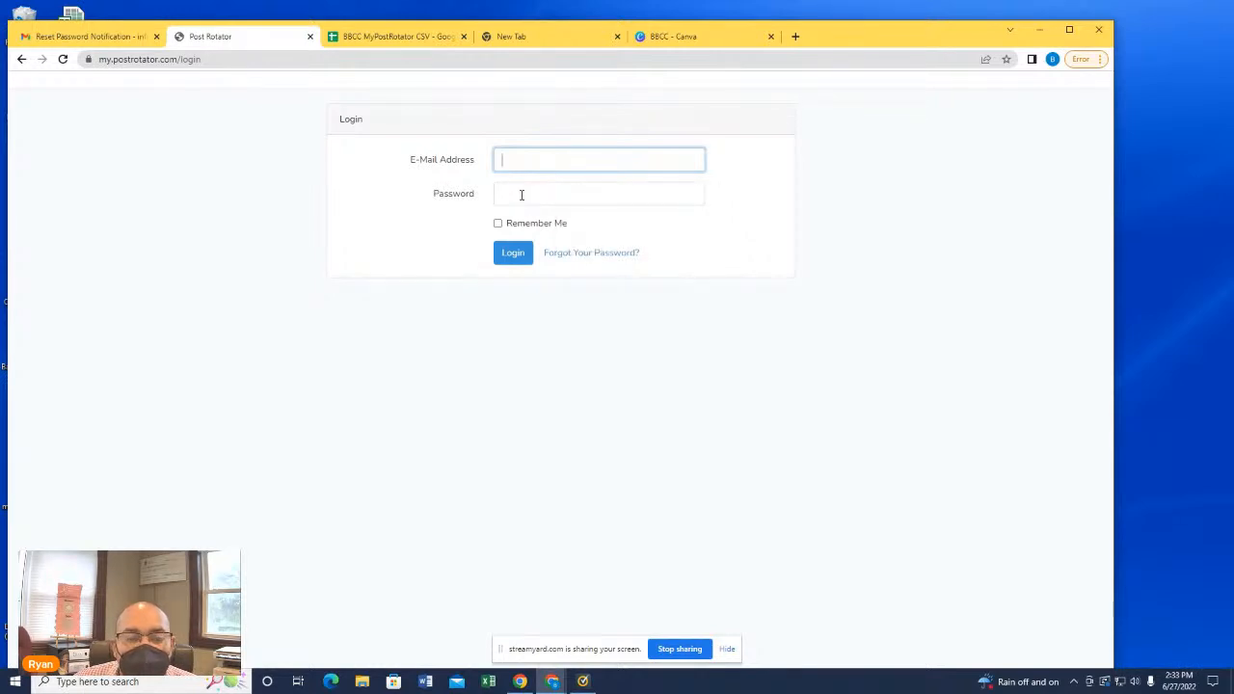
key(ctrl+v)
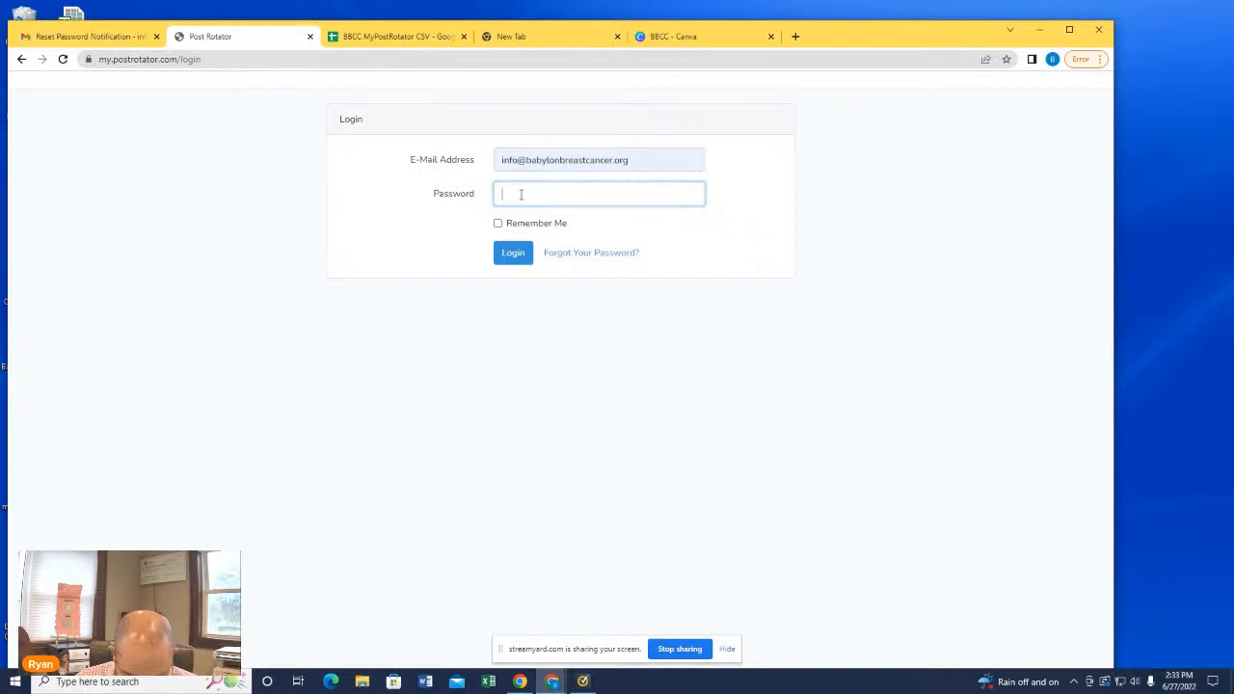
key(ctrl+v)
text(•••)
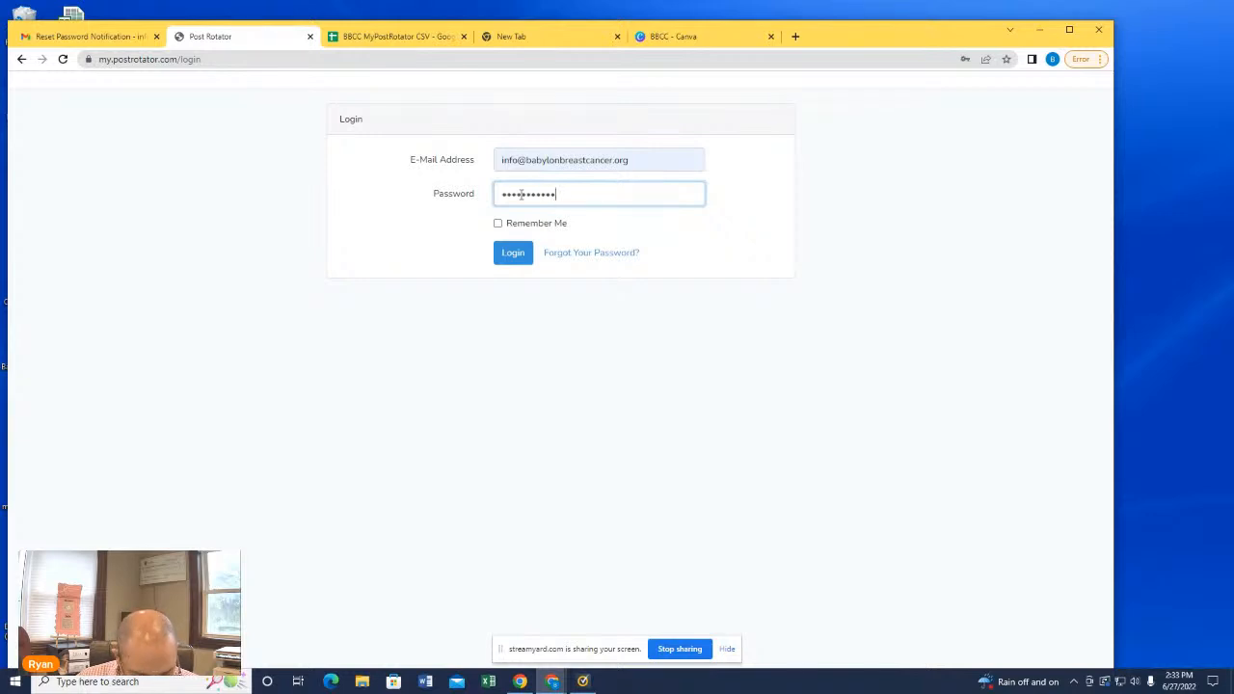
text(•)
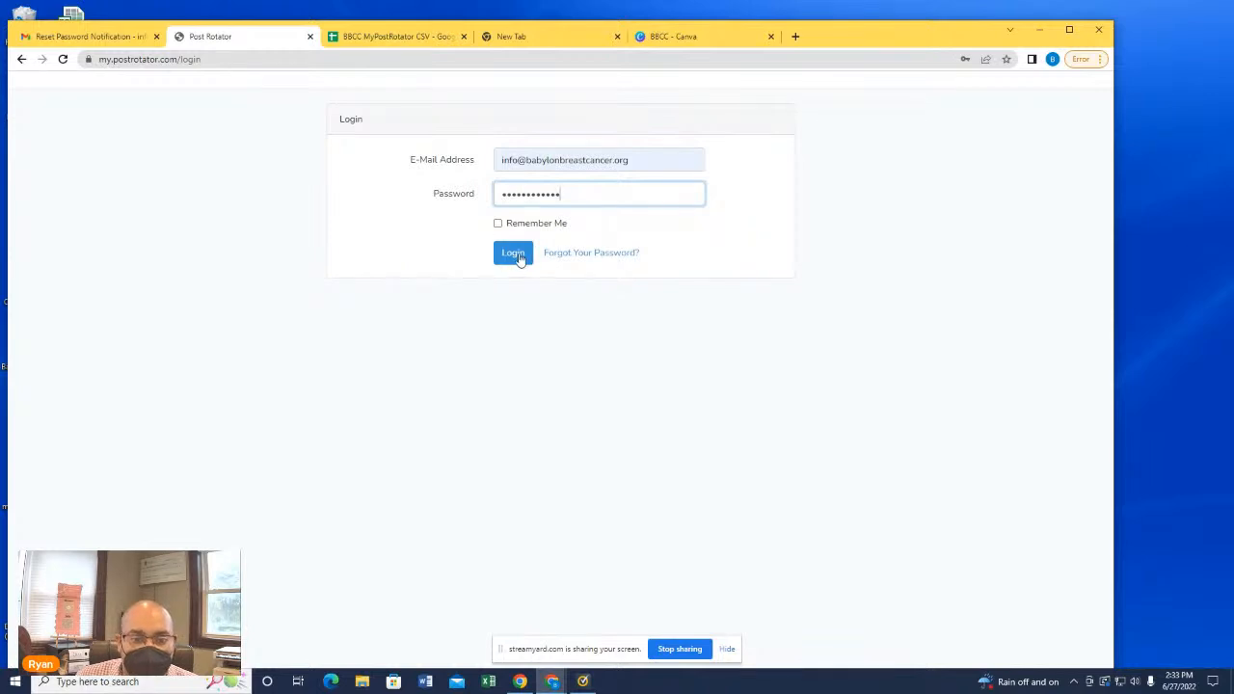
text(•)
click(513, 256)
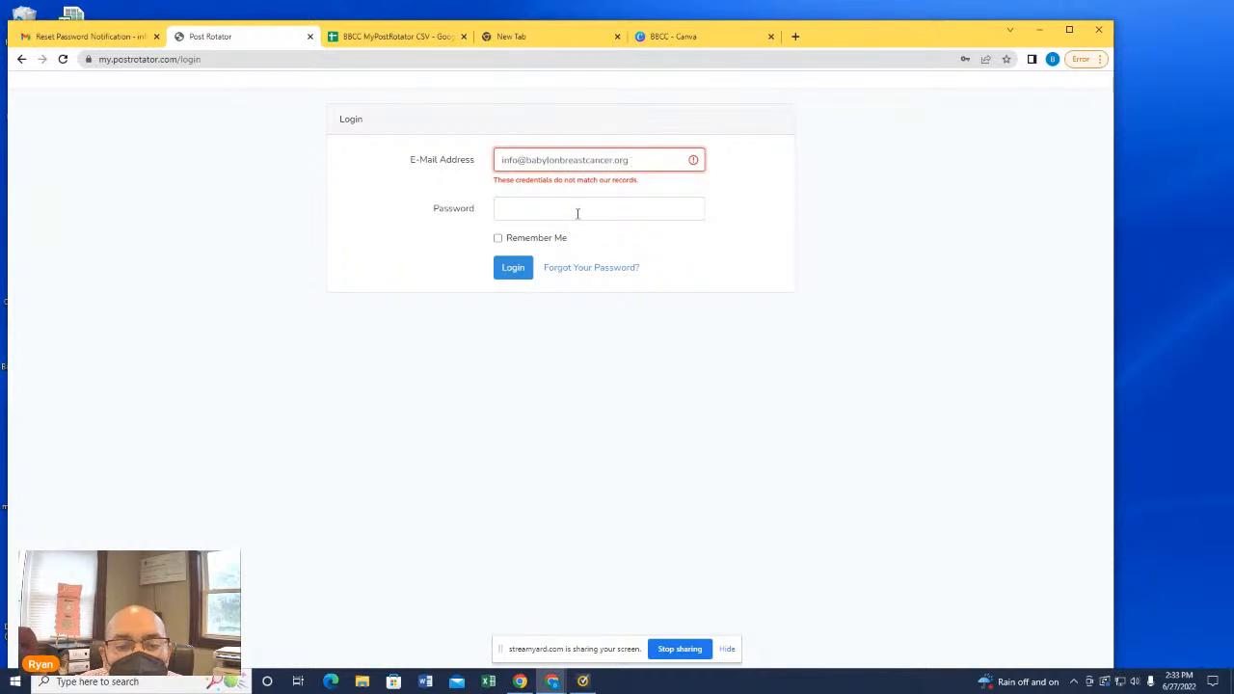
Check the password reset e-mail, then return to the Post Rotator login page.
click(627, 208)
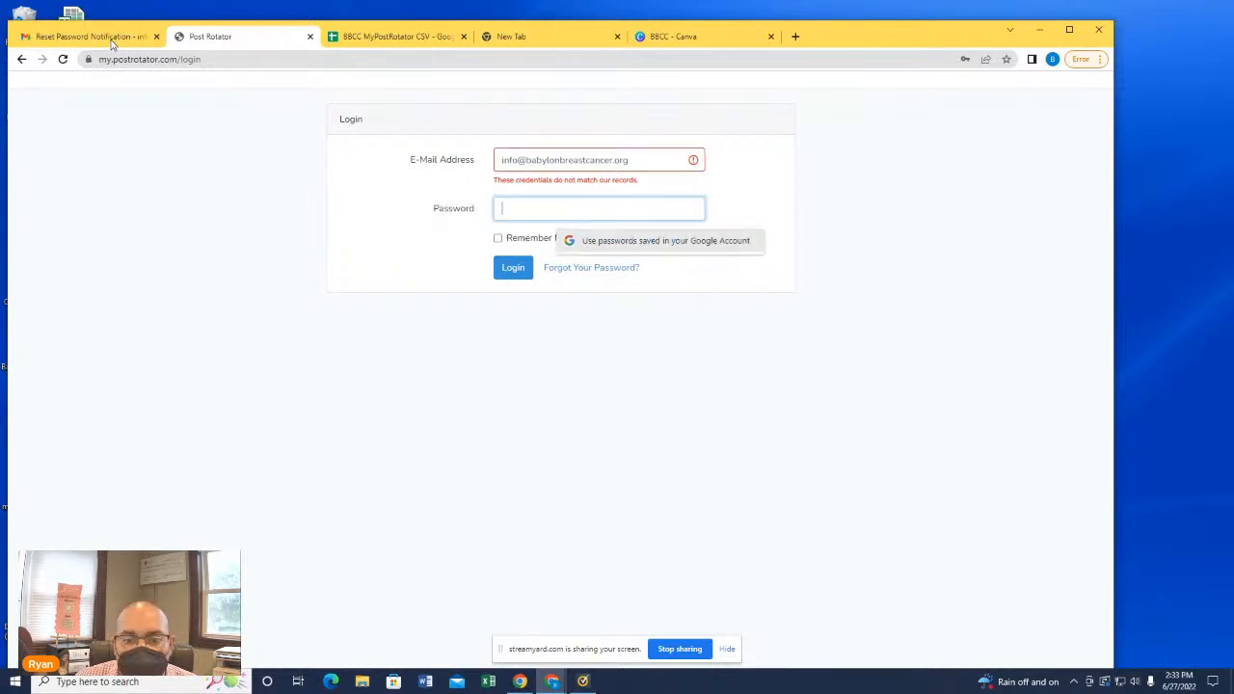
key(ctrl+shift+Tab)
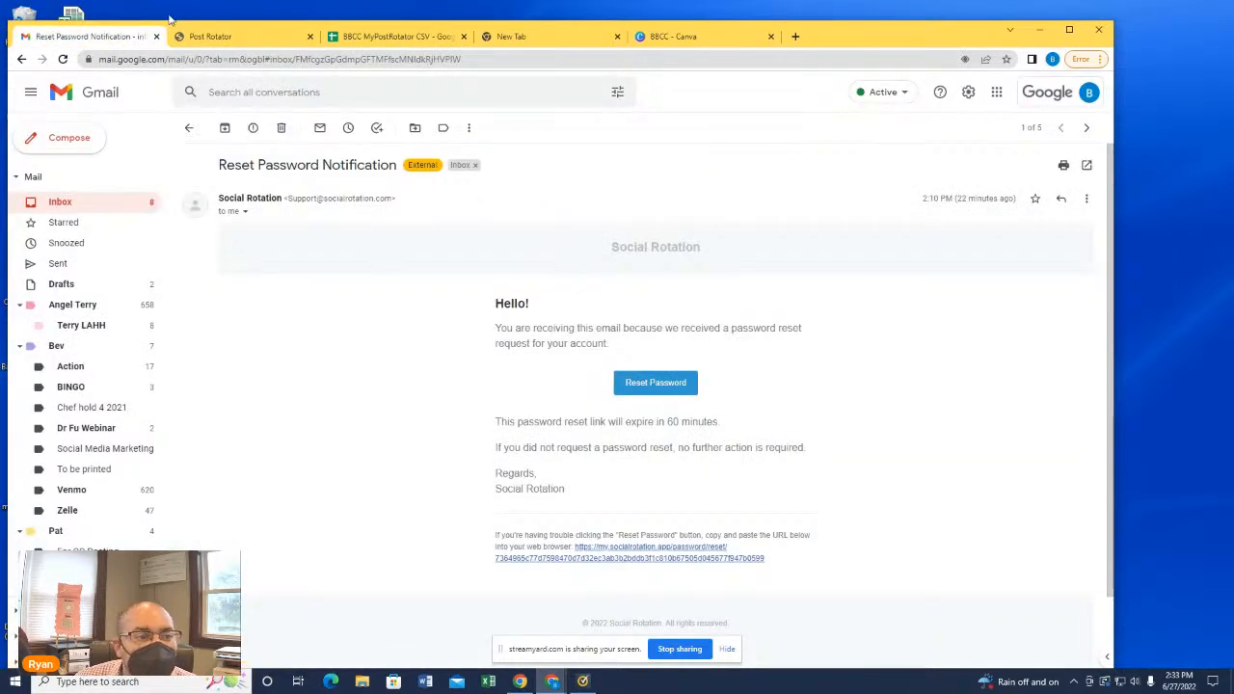
click(234, 39)
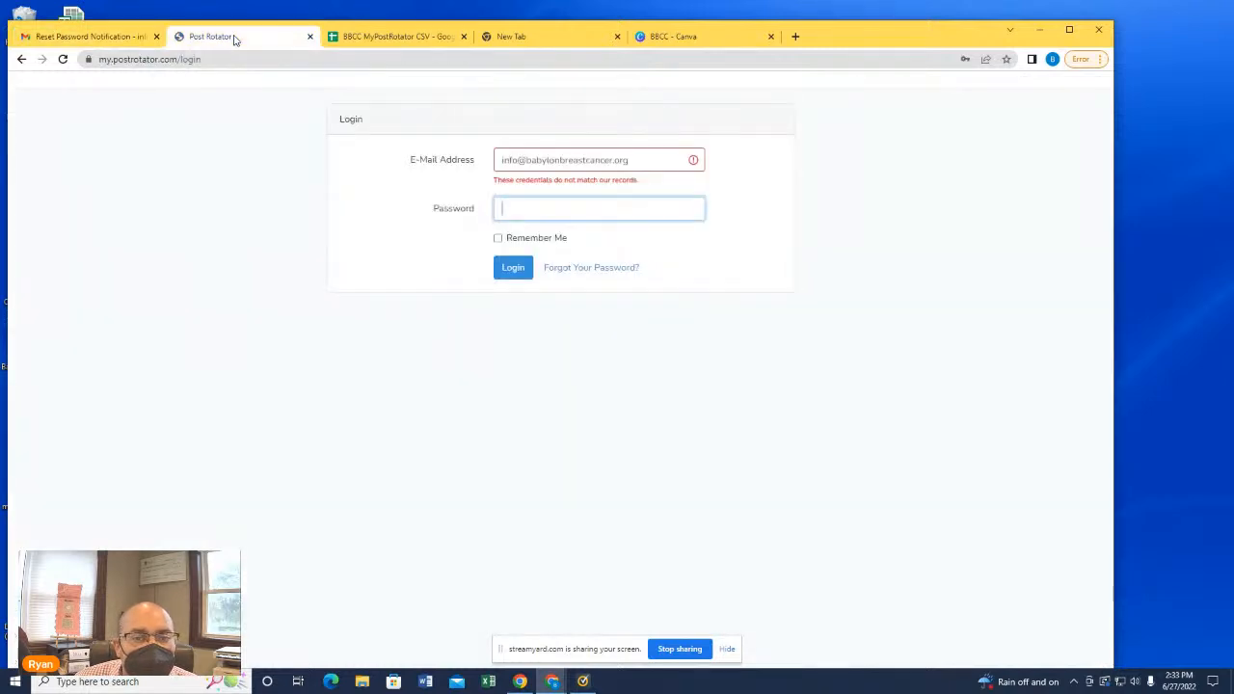
click(182, 61)
triple_click(205, 63)
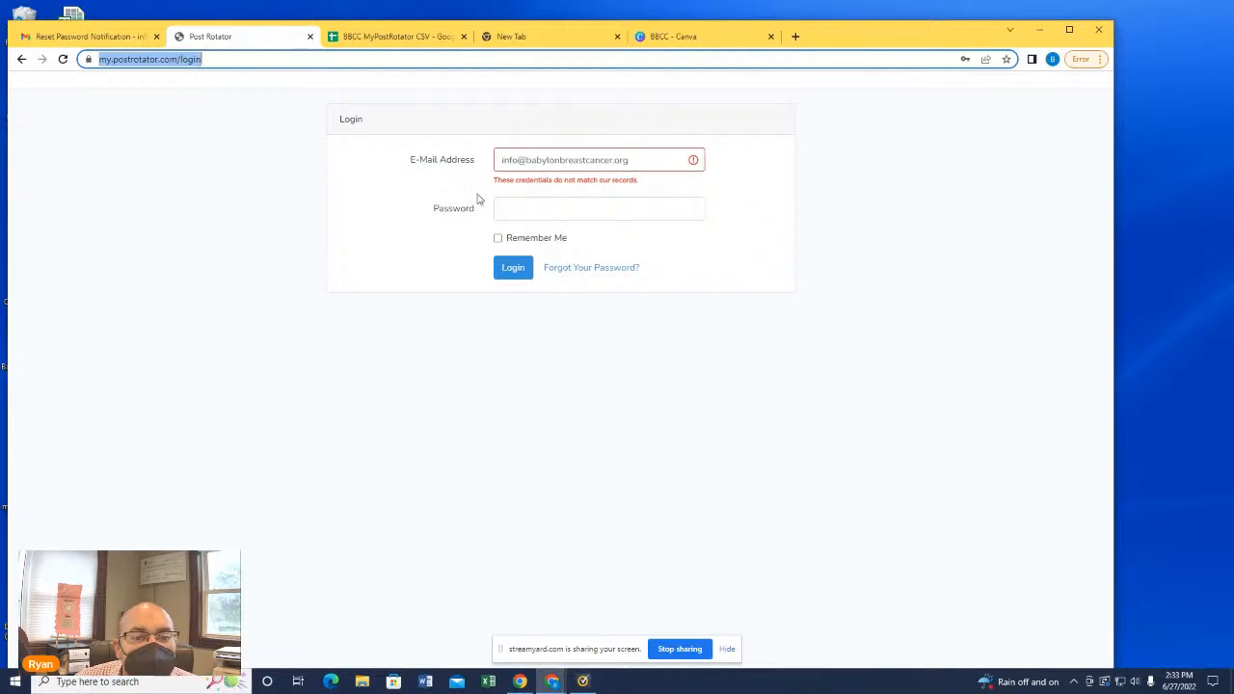
key(Right)
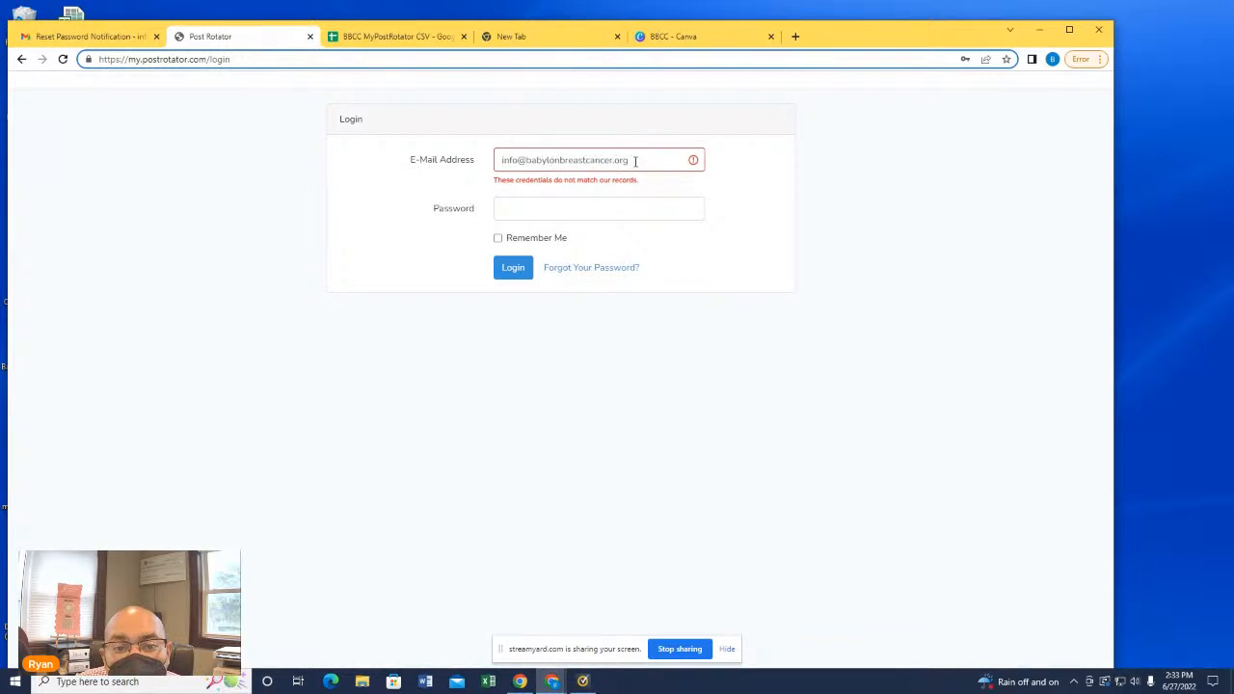
Retype the account password and submit the login again.
click(552, 214)
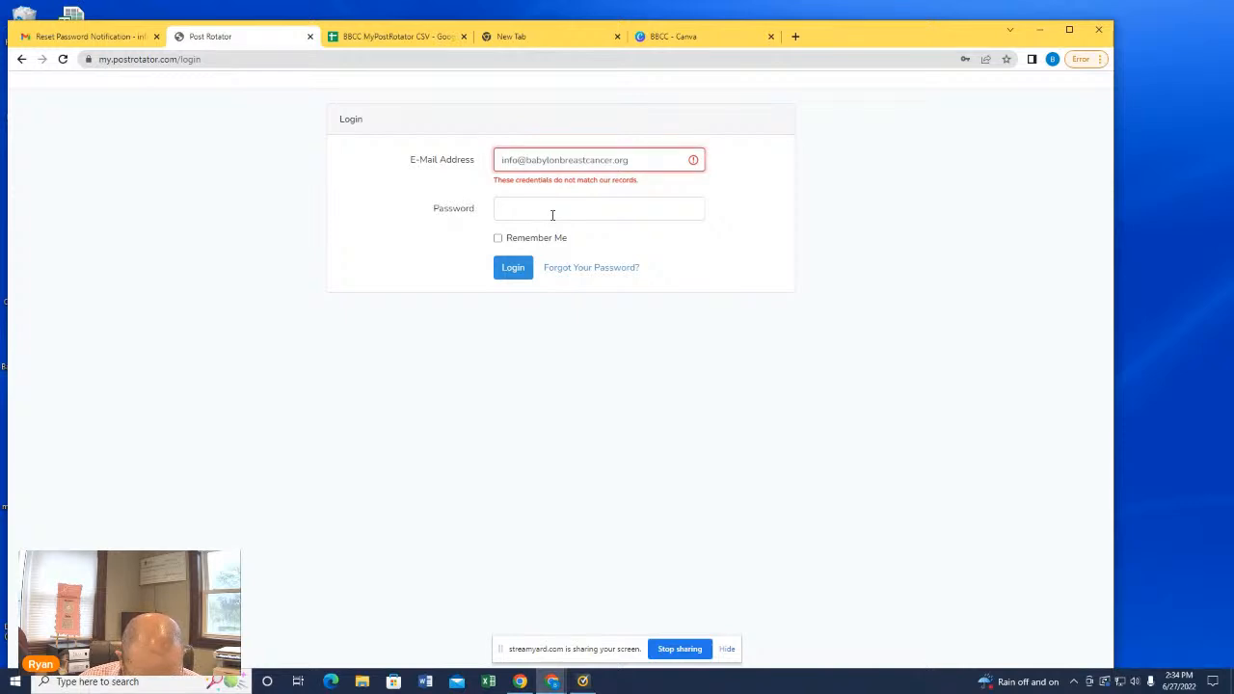
click(553, 214)
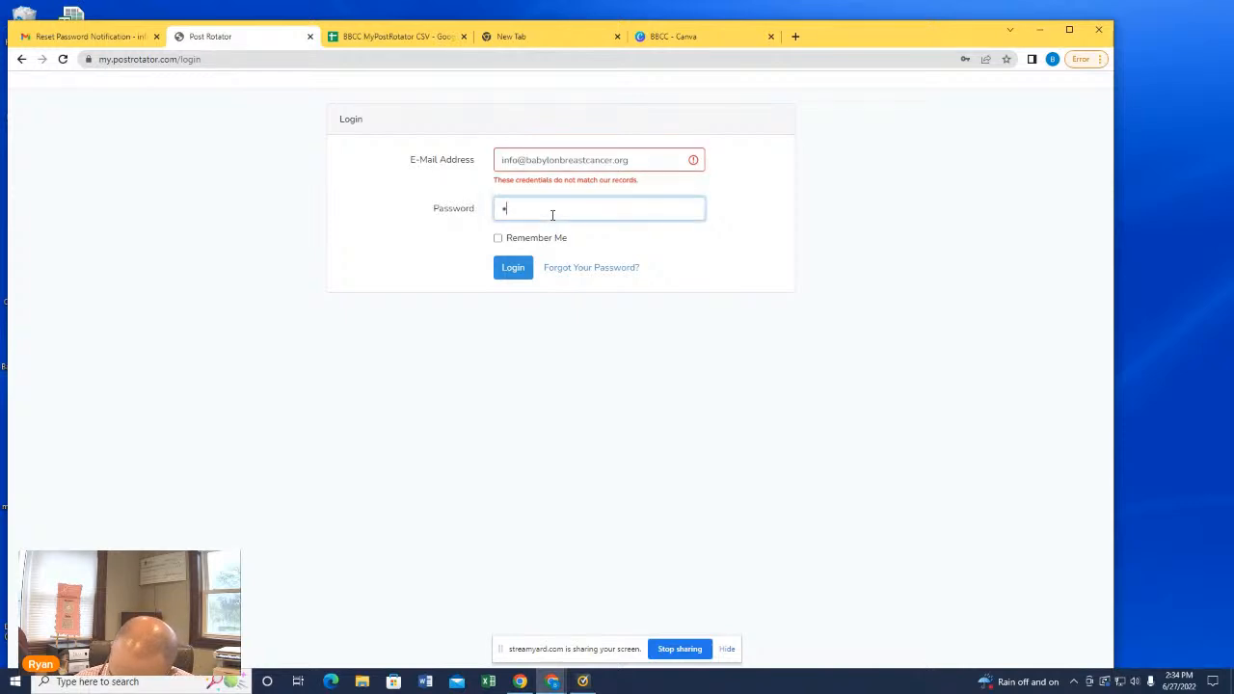
text(•••••••••)
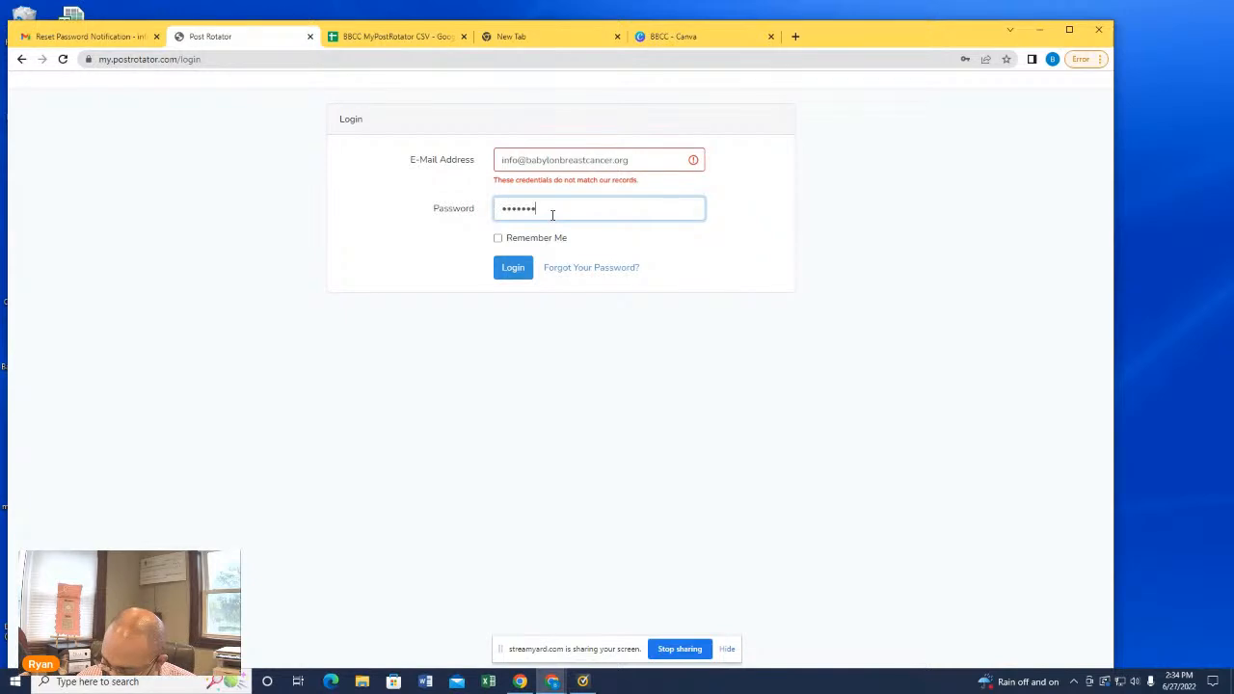
text(••)
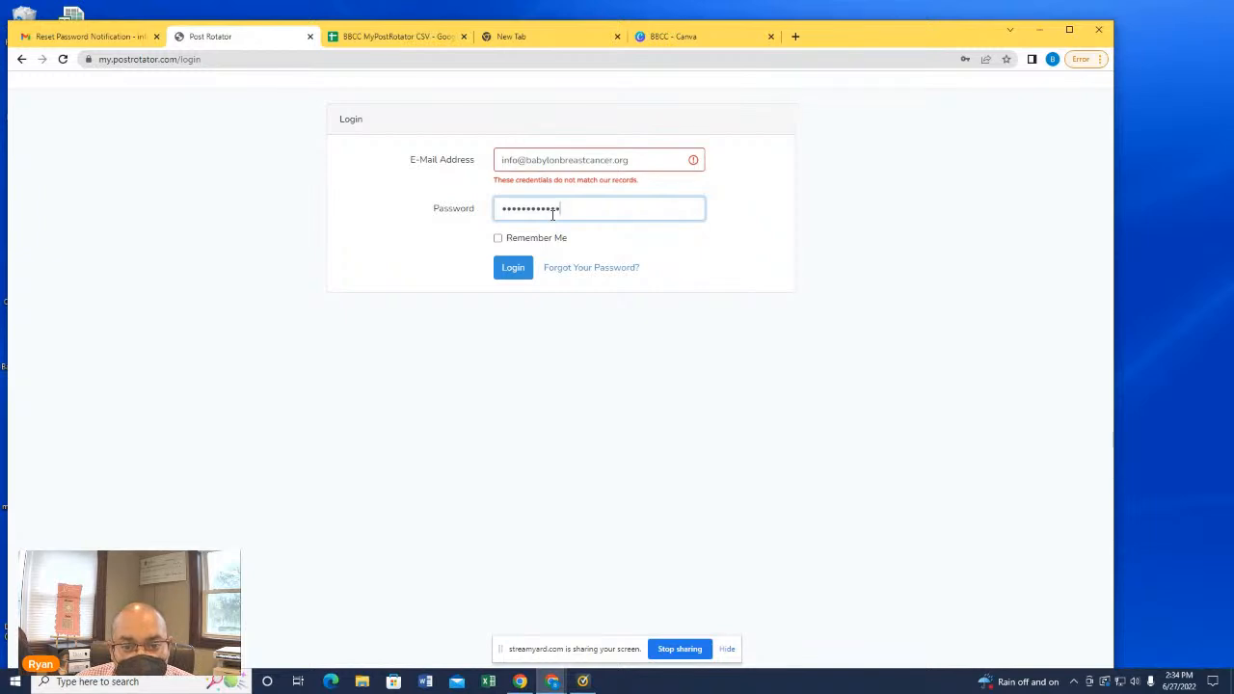
text(•)
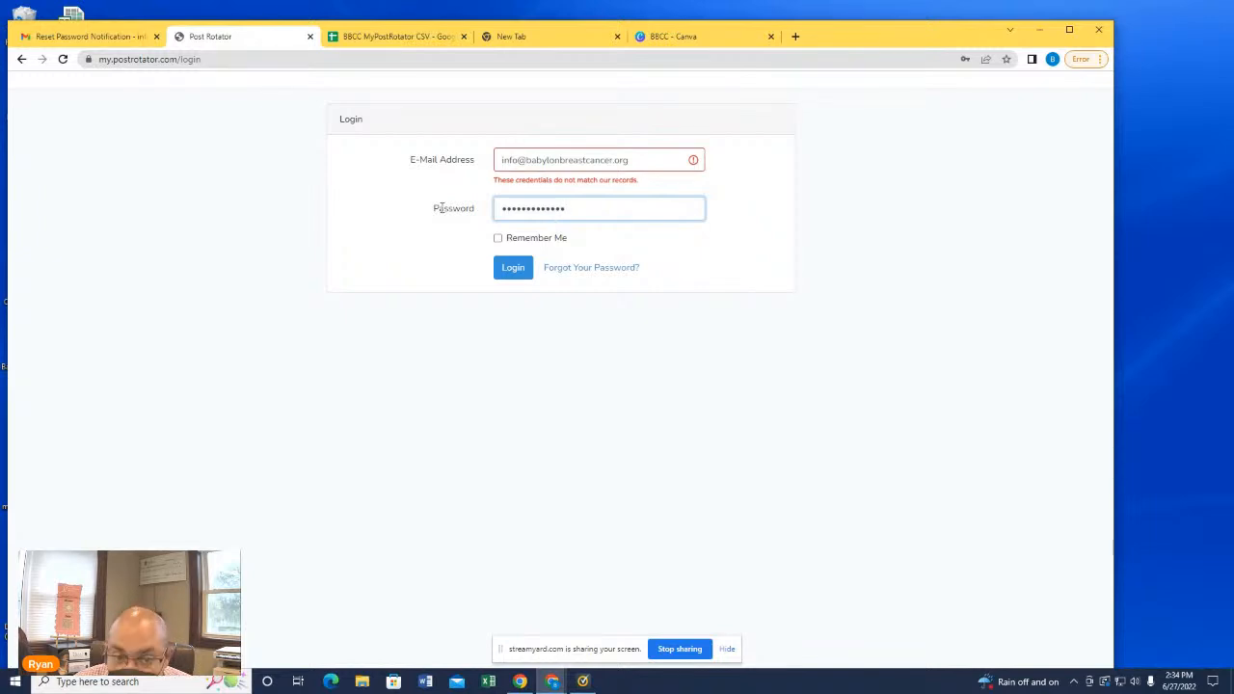
click(518, 277)
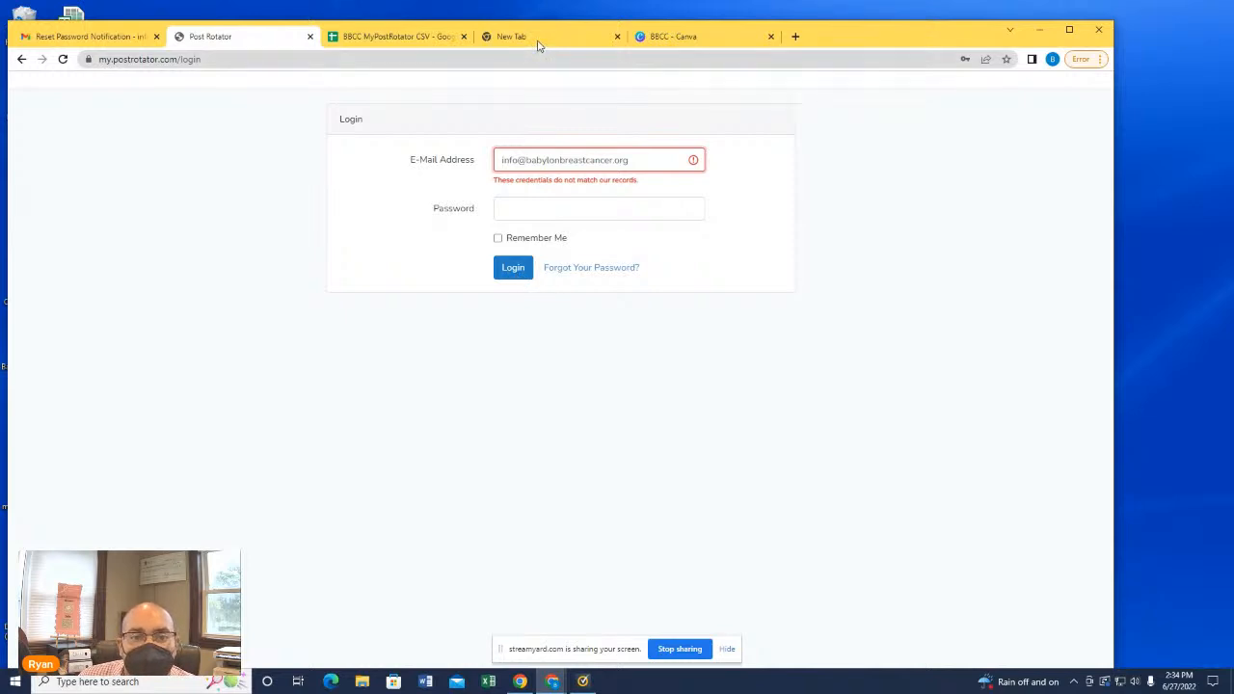
Close the empty new tab and return to the Post Rotator login tab's address.
click(613, 40)
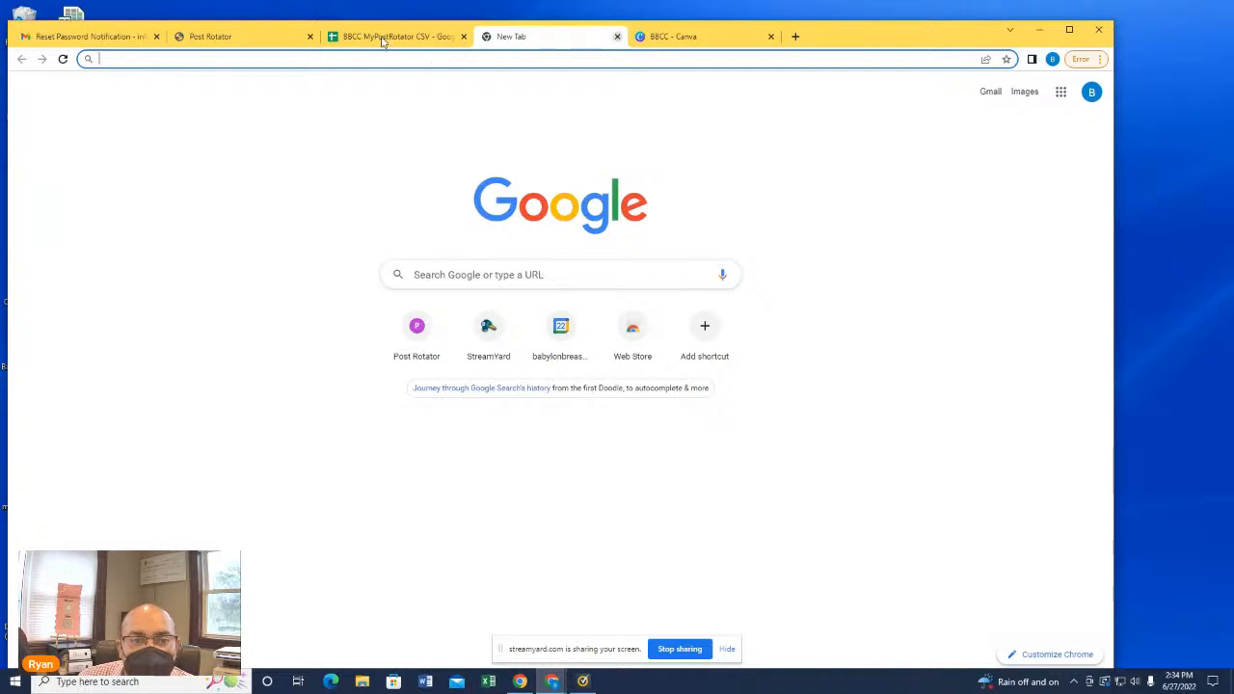
key(ctrl+w)
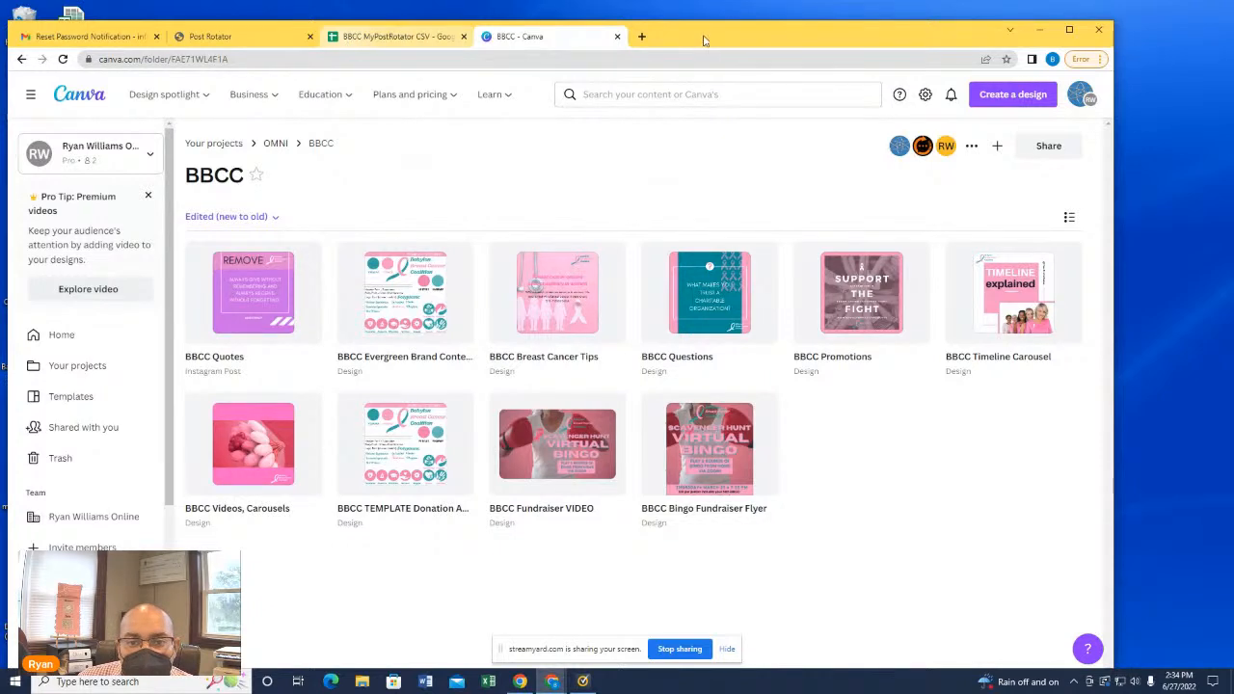
click(243, 40)
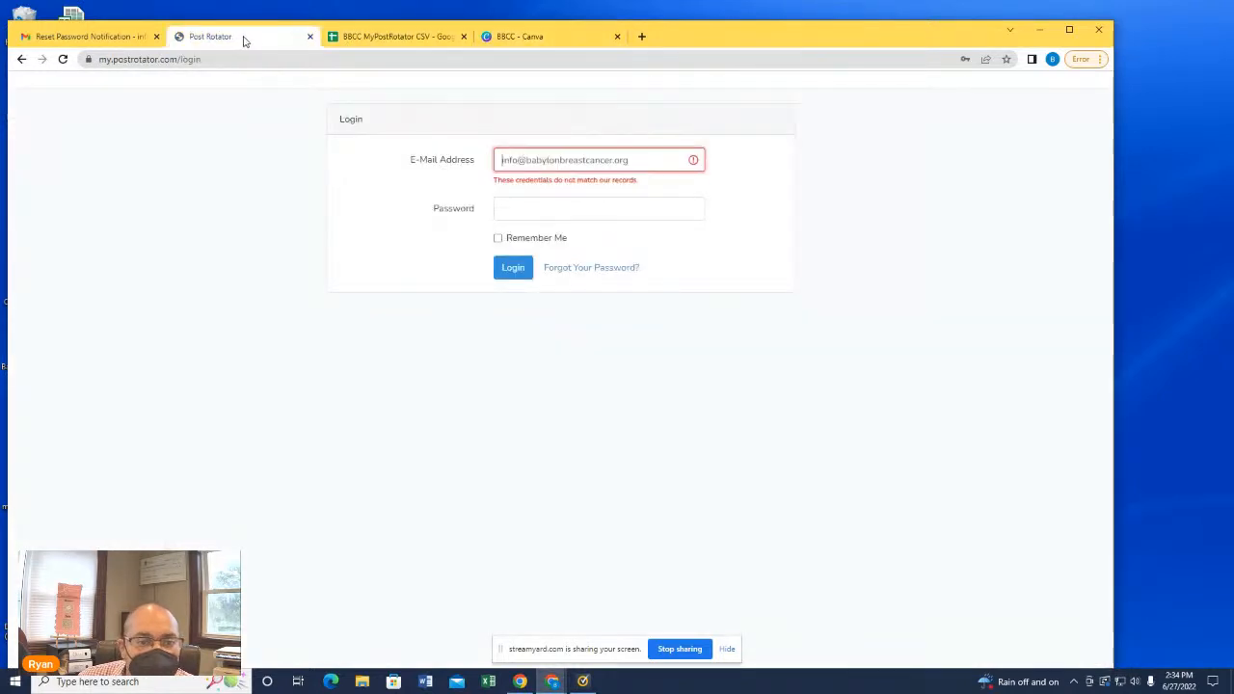
click(182, 59)
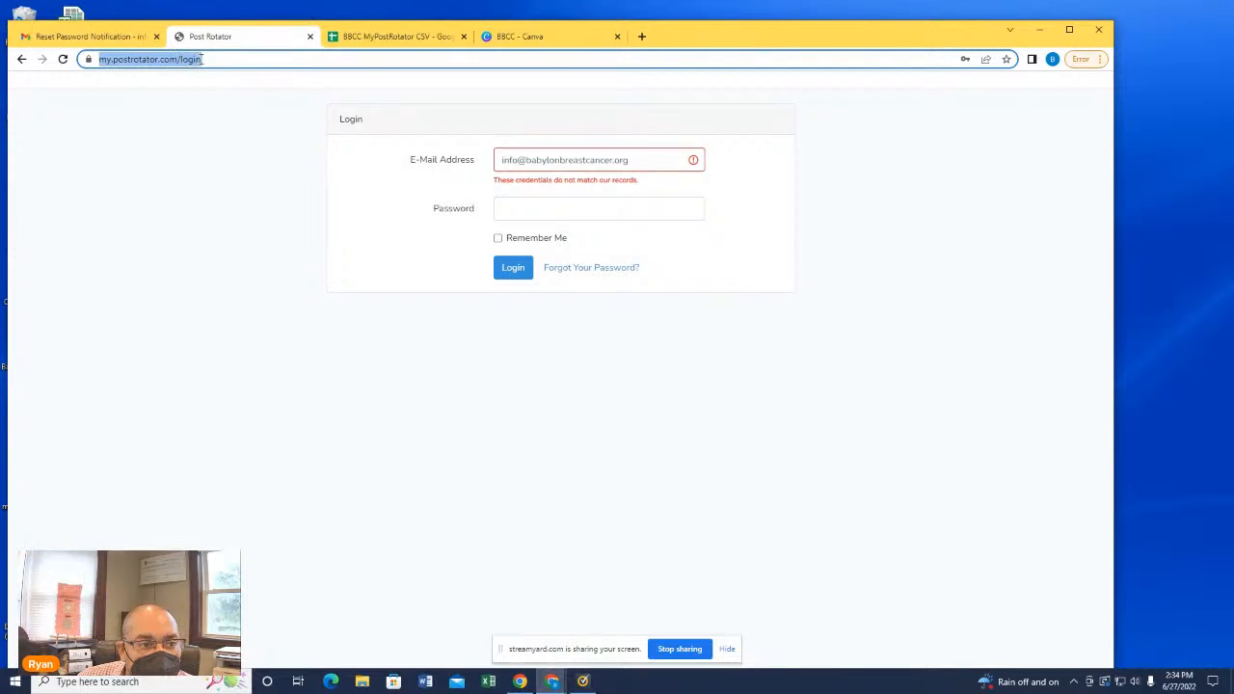
click(179, 60)
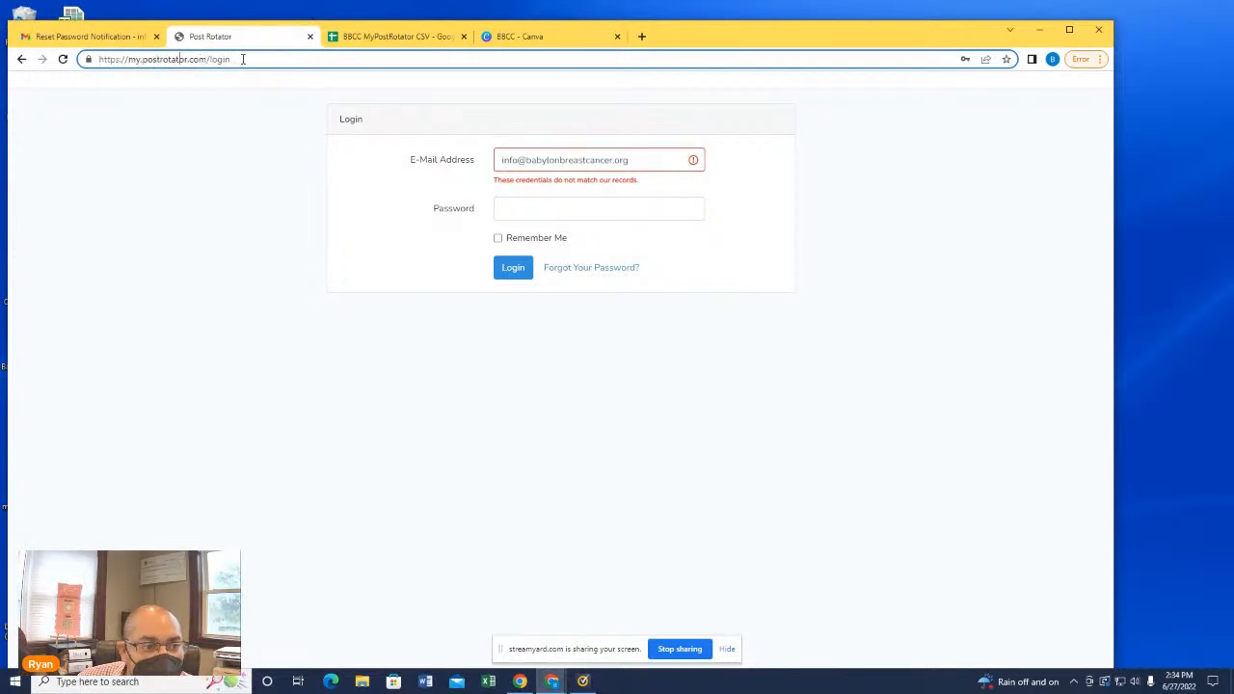
Replace the web address with mypostrotator.com and load the site.
key(shift+Right)
key(shift+Right)
key(shift+Right)
key(shift+Right)
key(shift+Right)
click(238, 60)
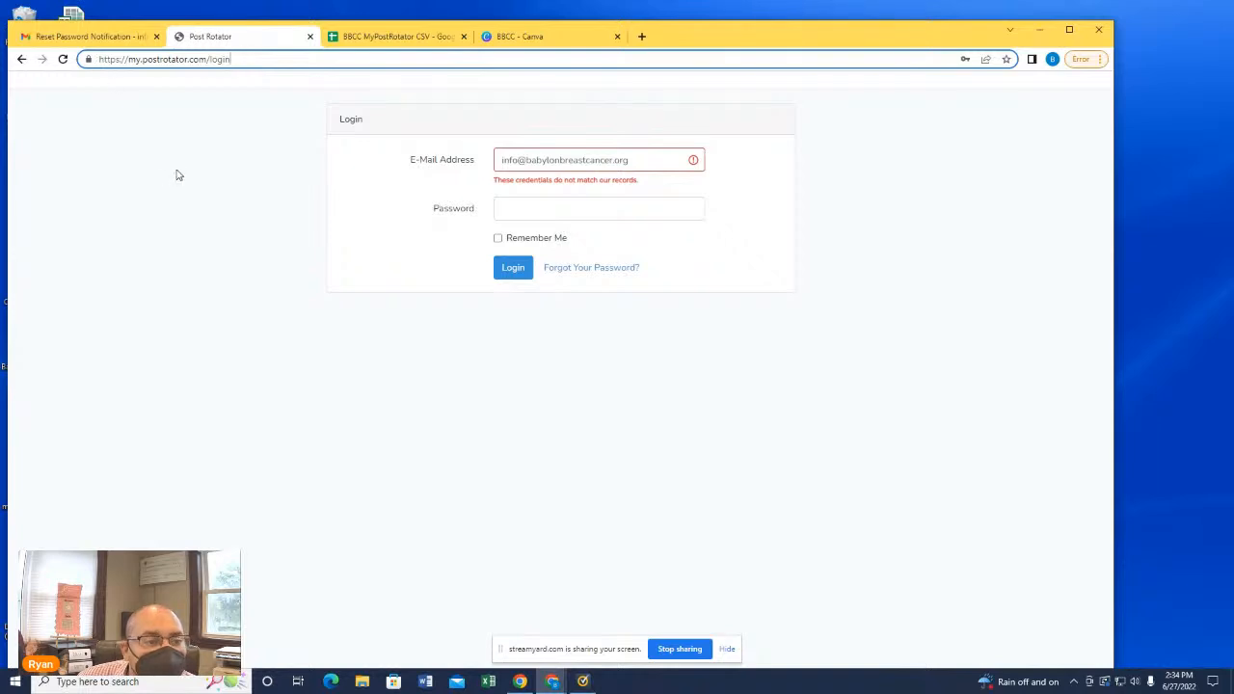
key(ctrl+a)
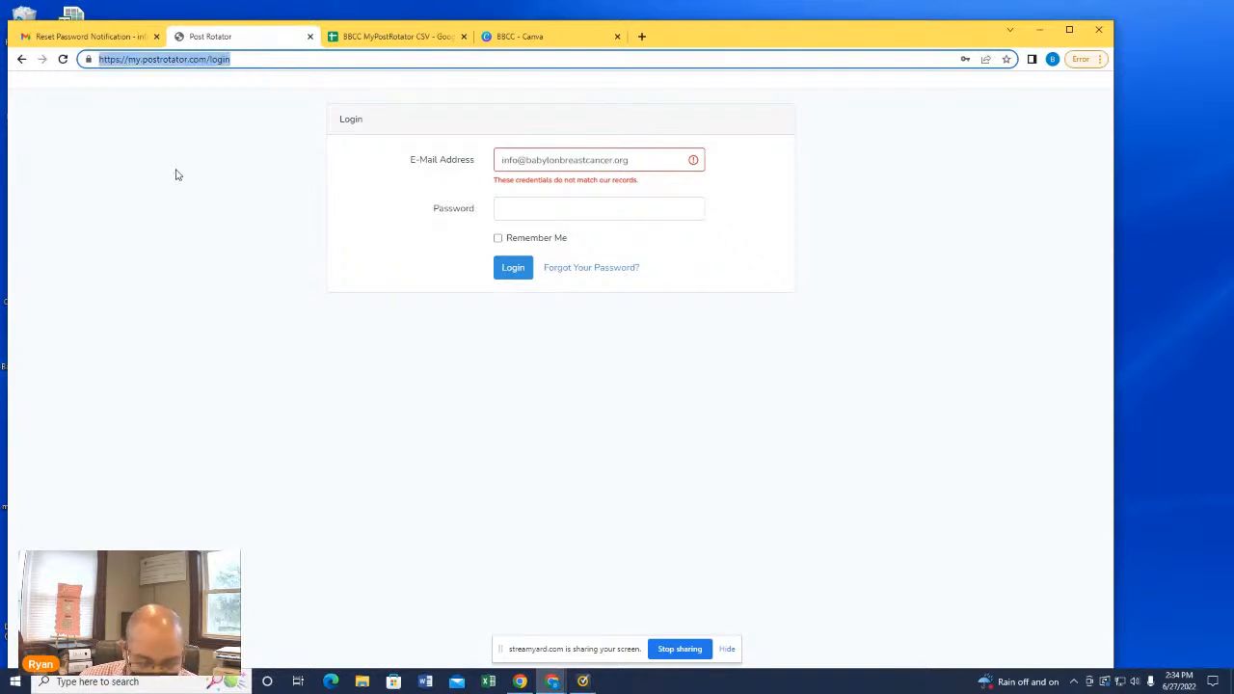
text(M)
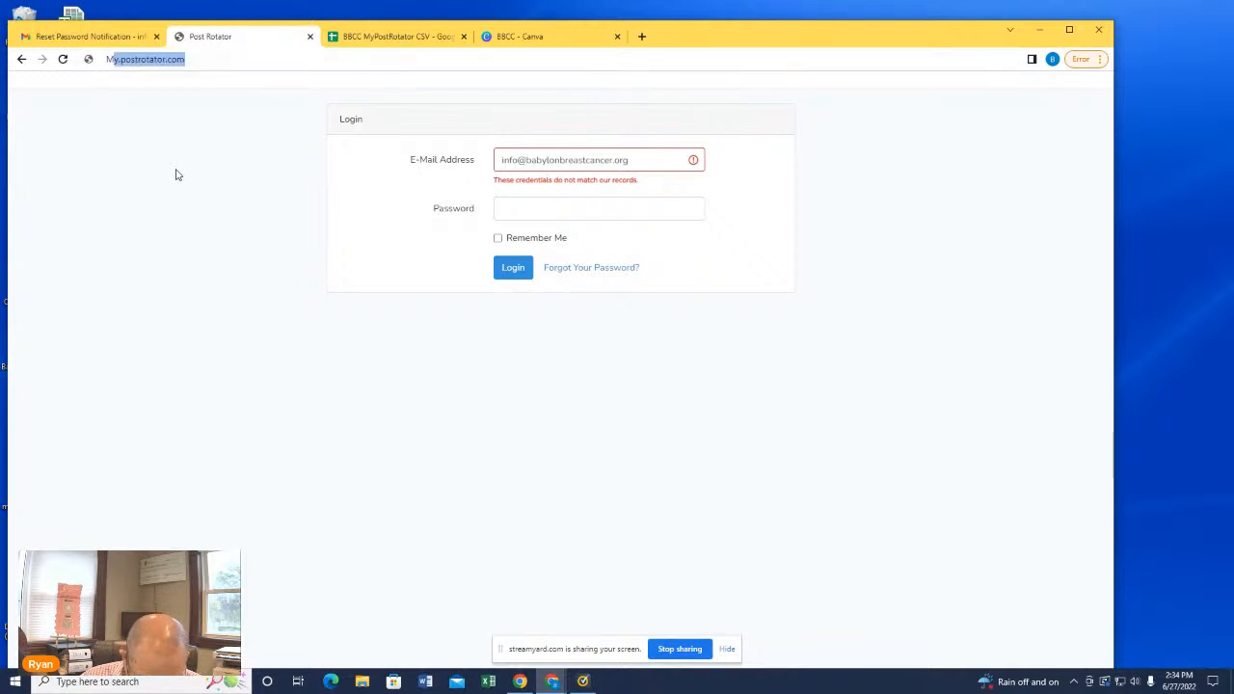
key(Return)
text(YPO)
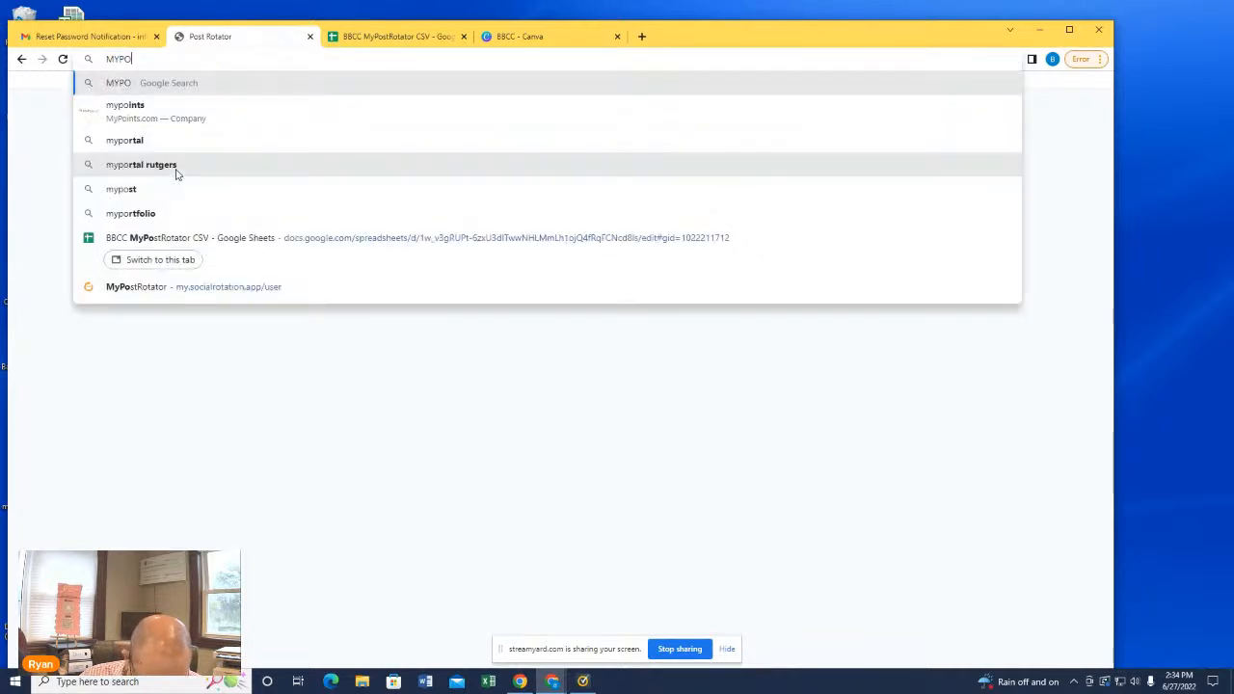
text(STROT)
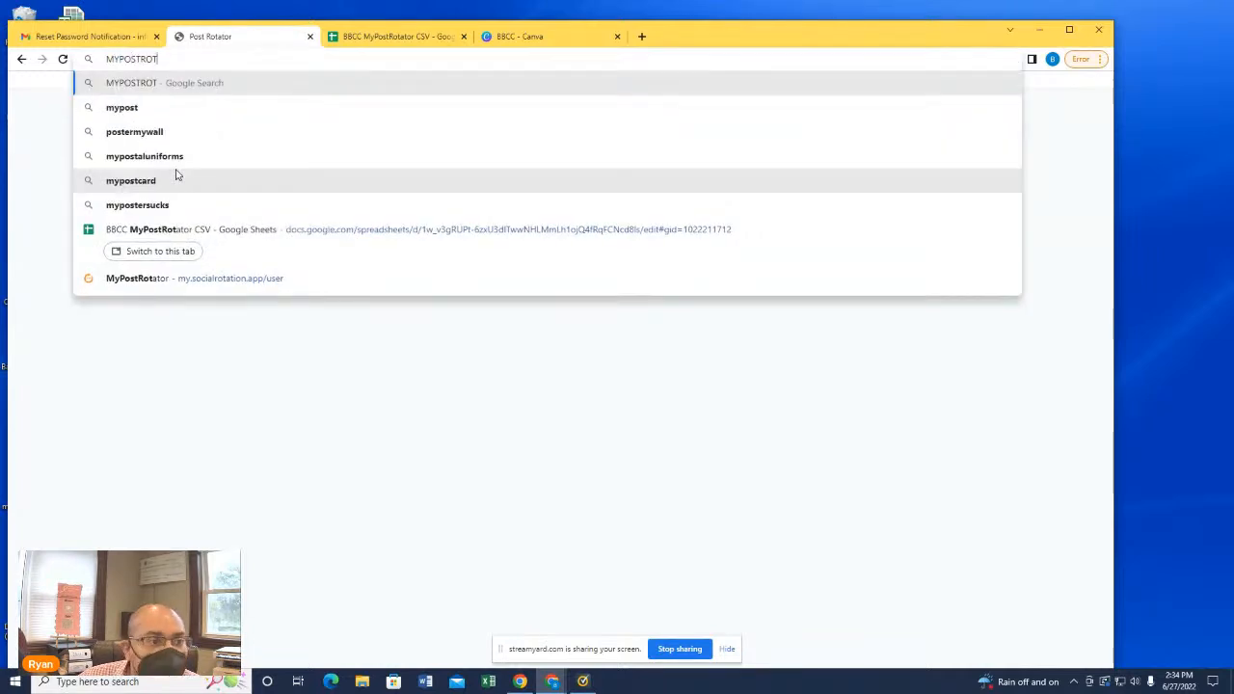
text(ATOR.COM)
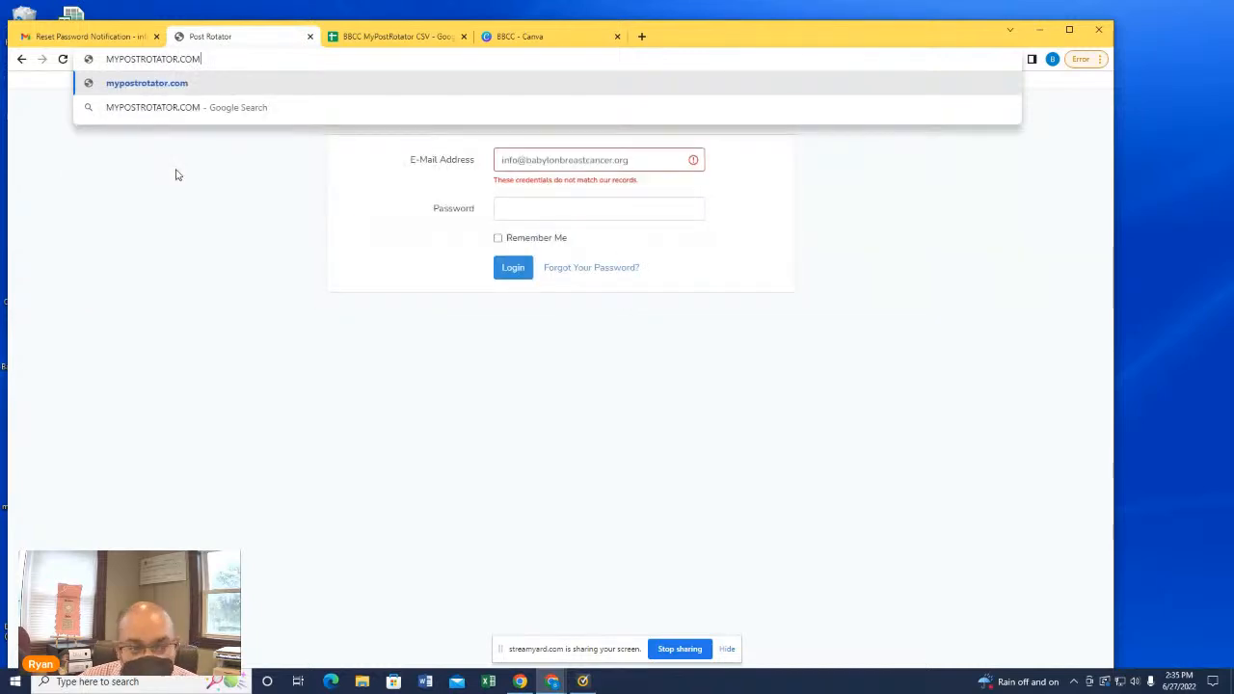
key(Return)
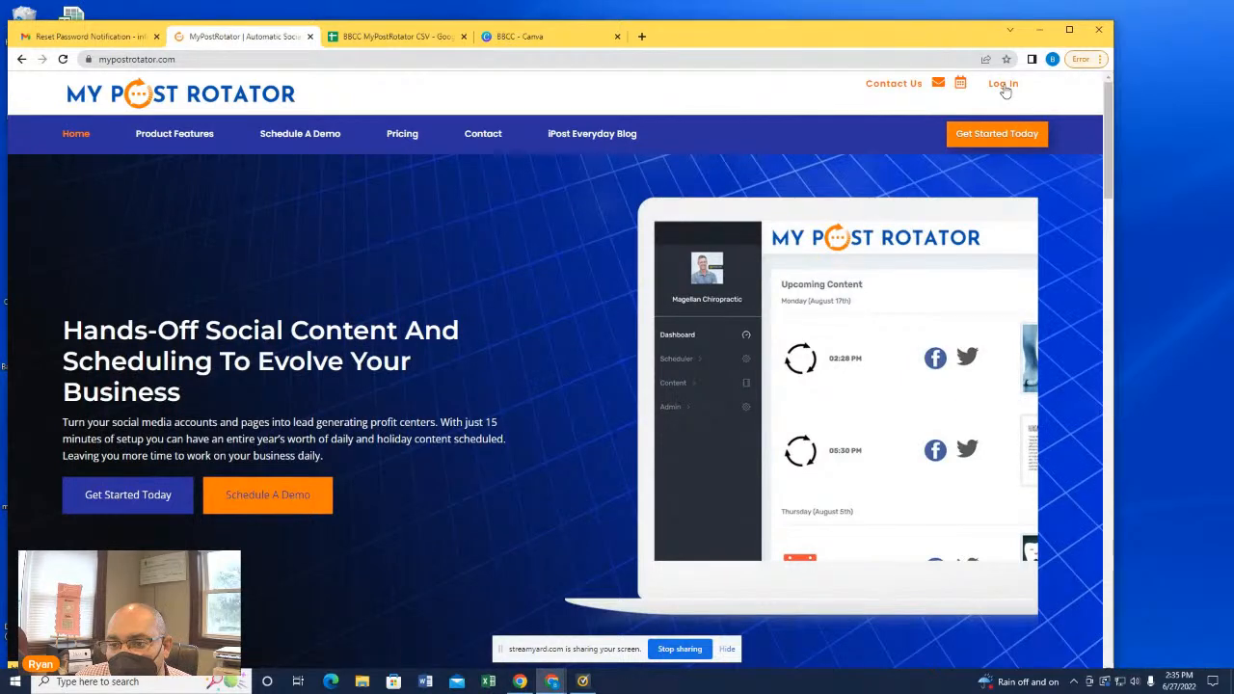
Open the Log In page and type the account e-mail address.
click(1005, 89)
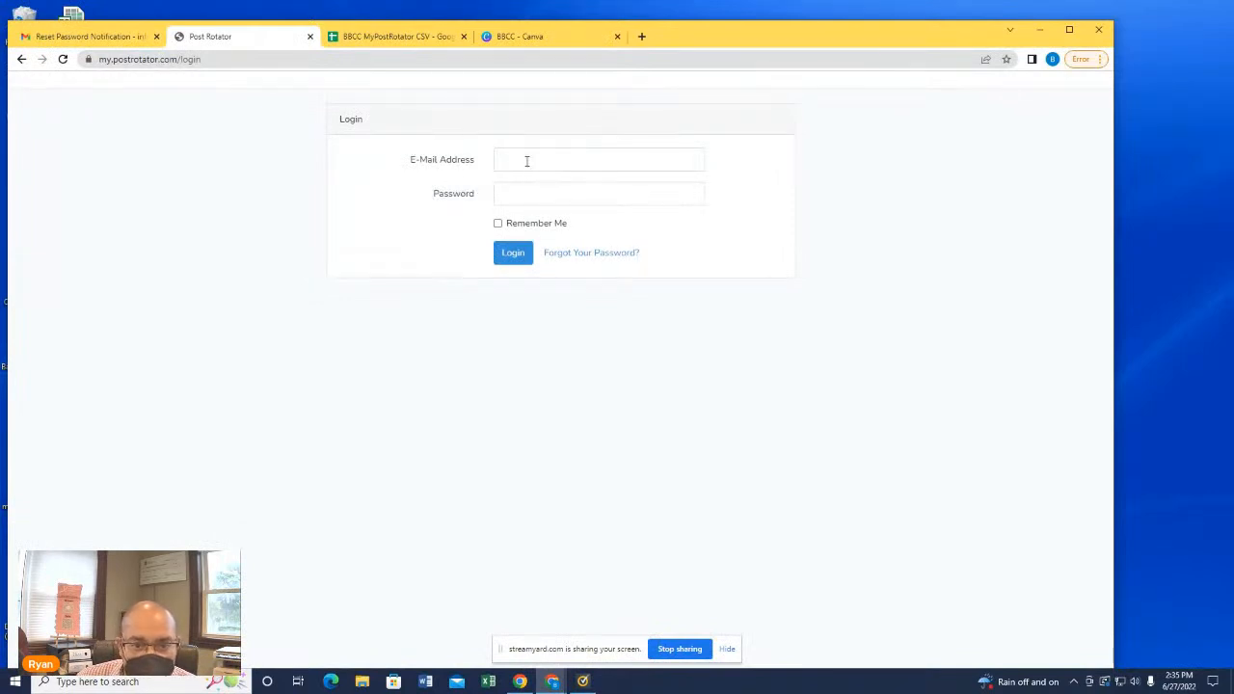
click(527, 161)
text(i)
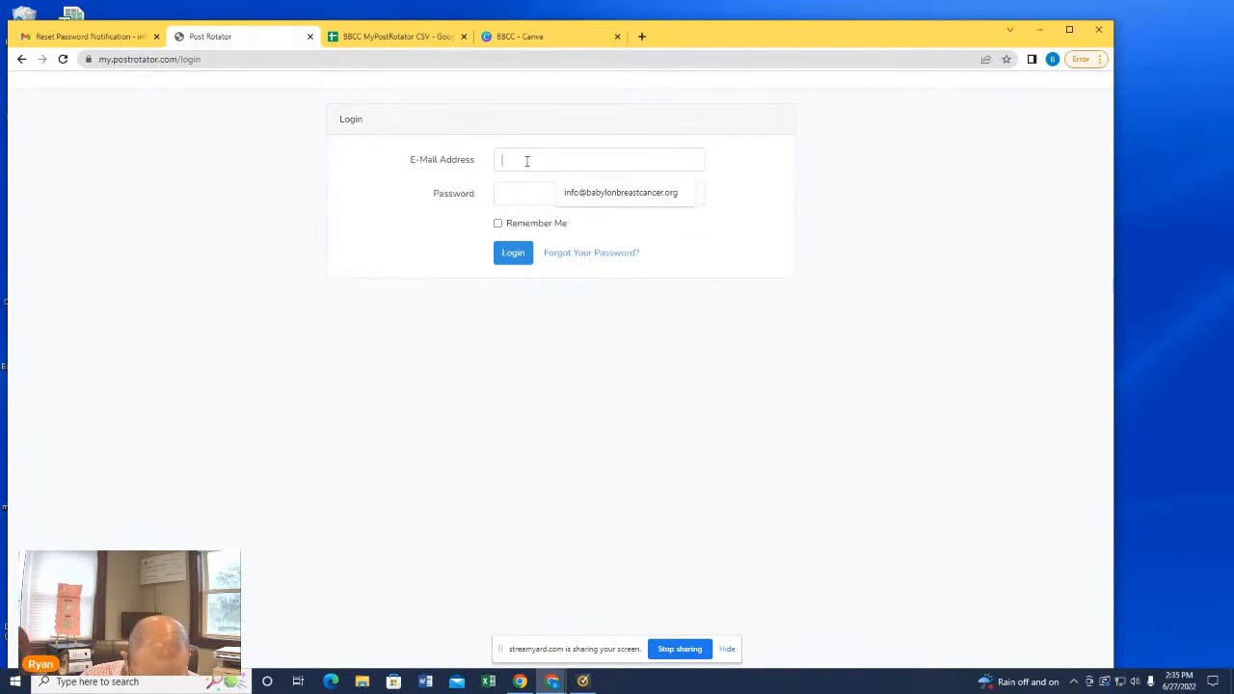
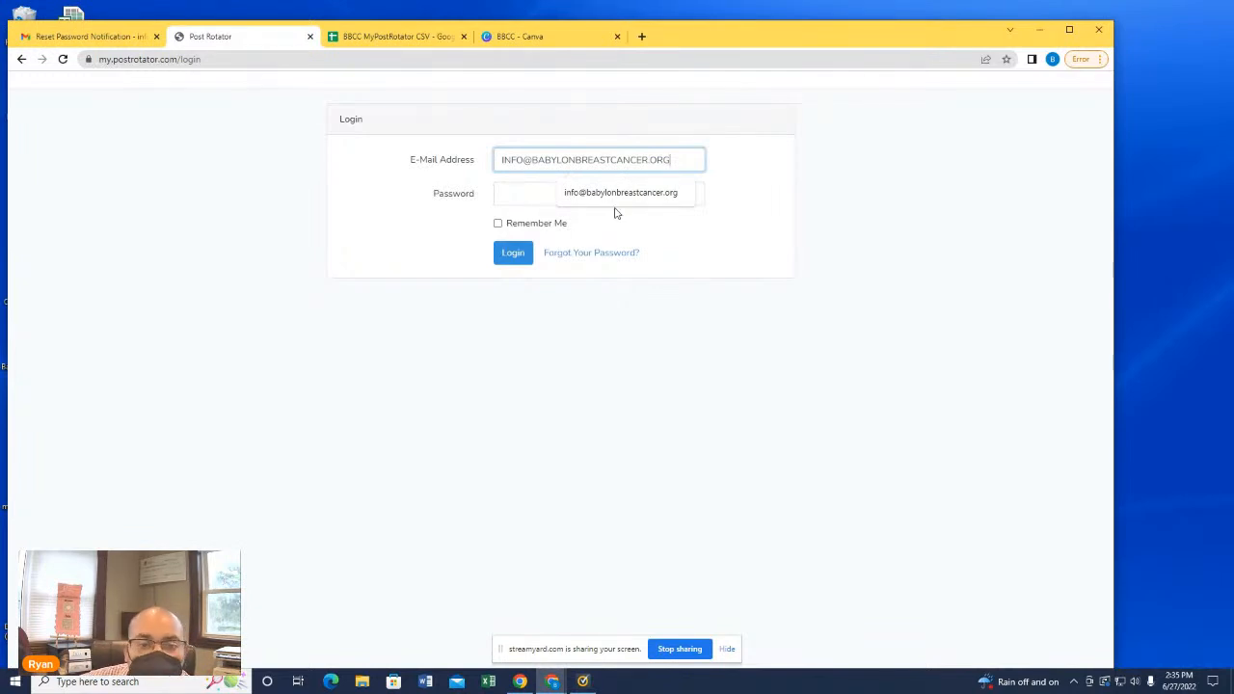
Enter the account password in the Password field.
click(526, 197)
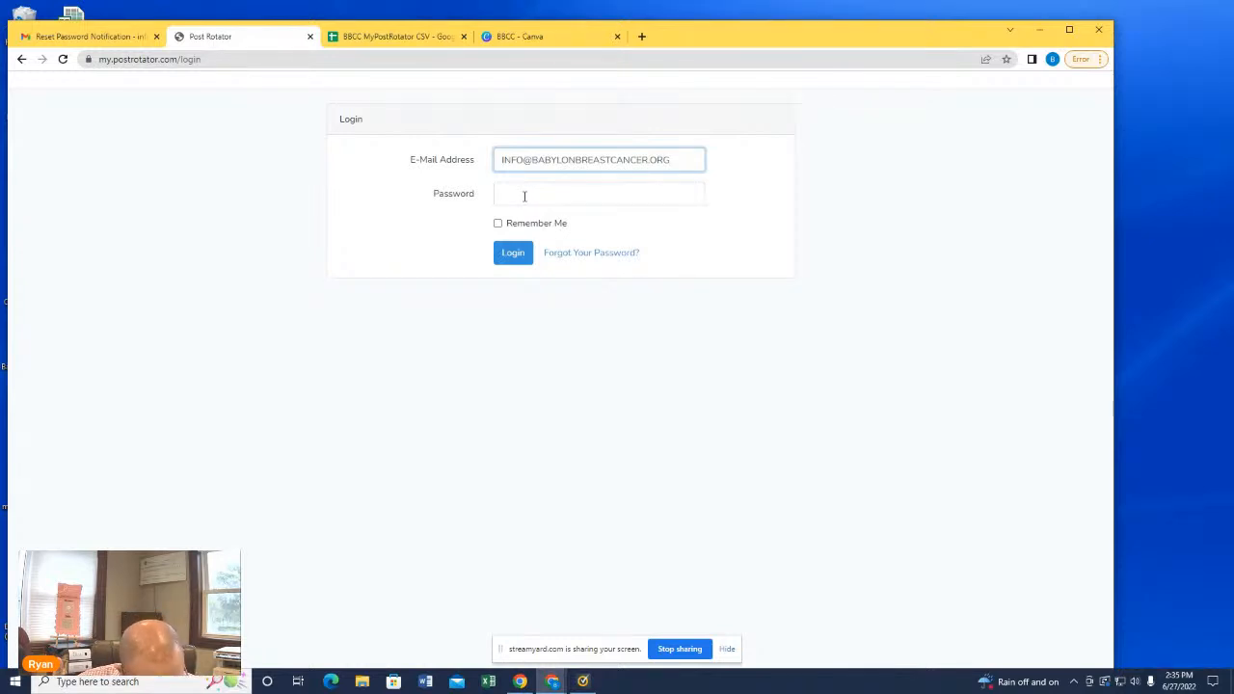
click(525, 195)
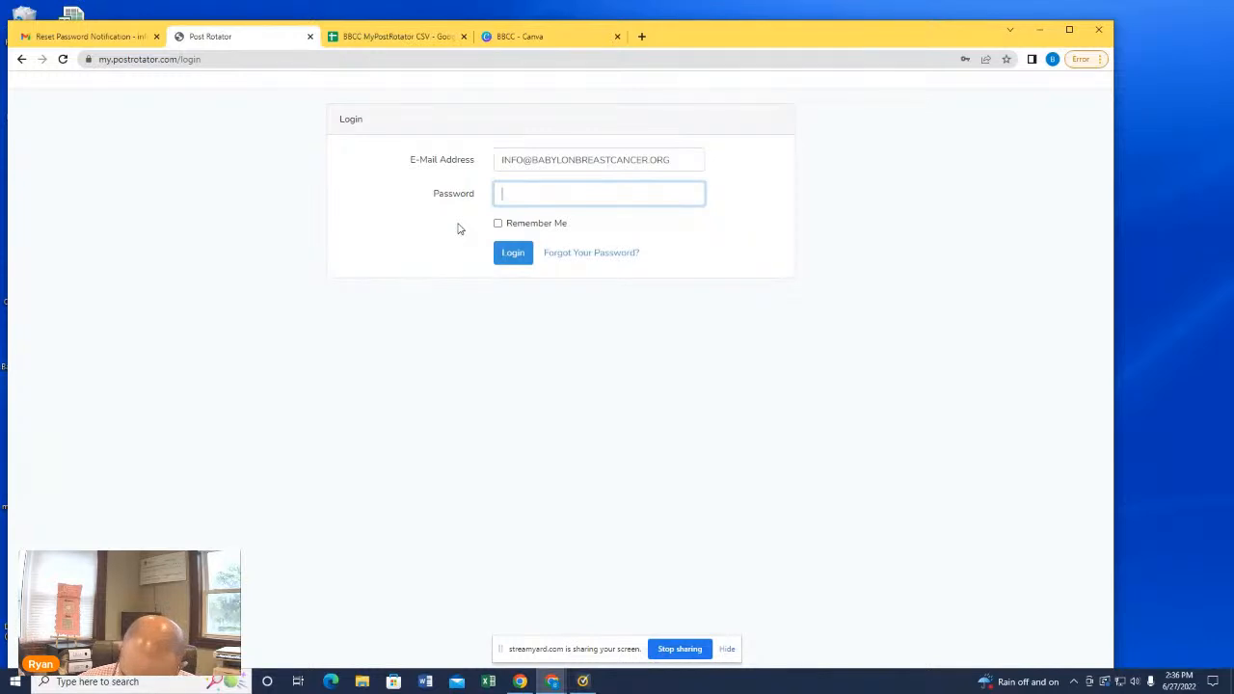
text(••)
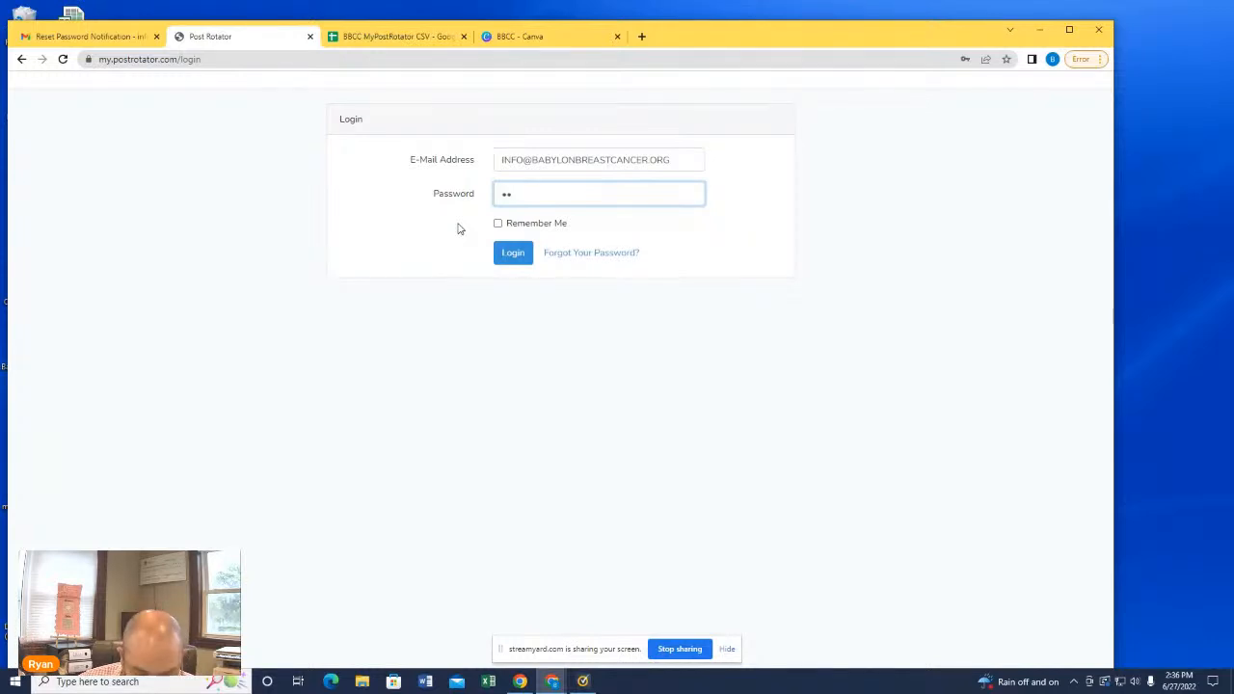
text(•••••••••)
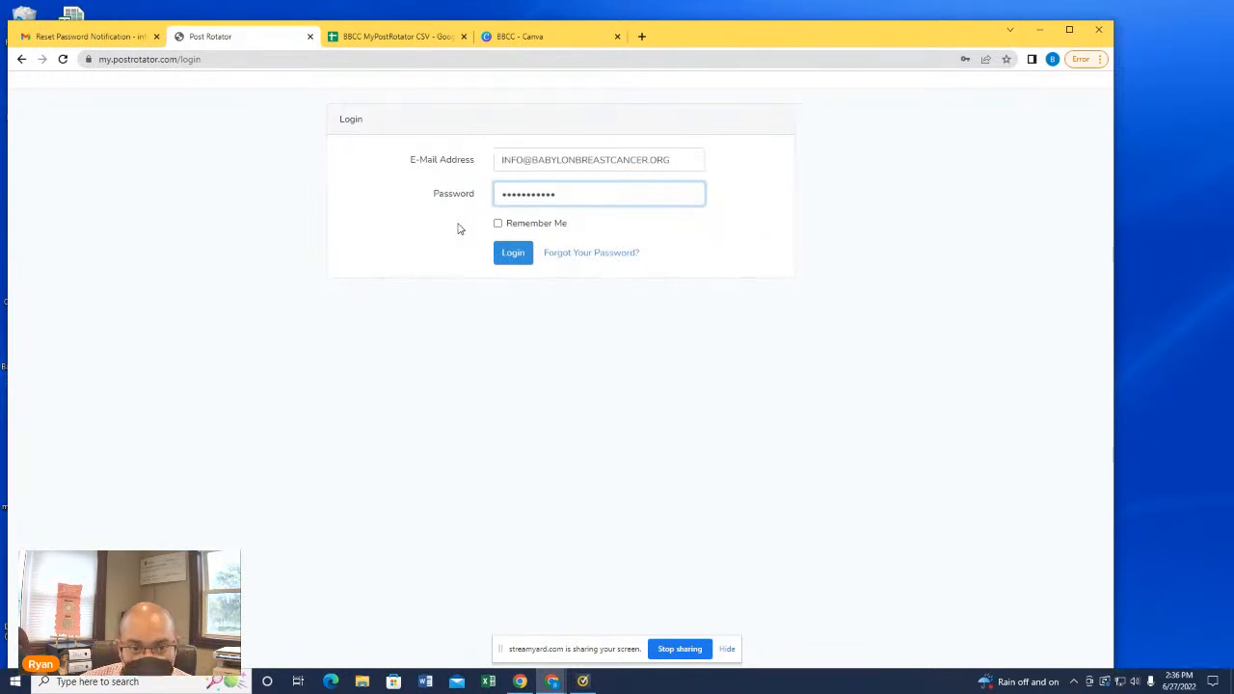
text(•)
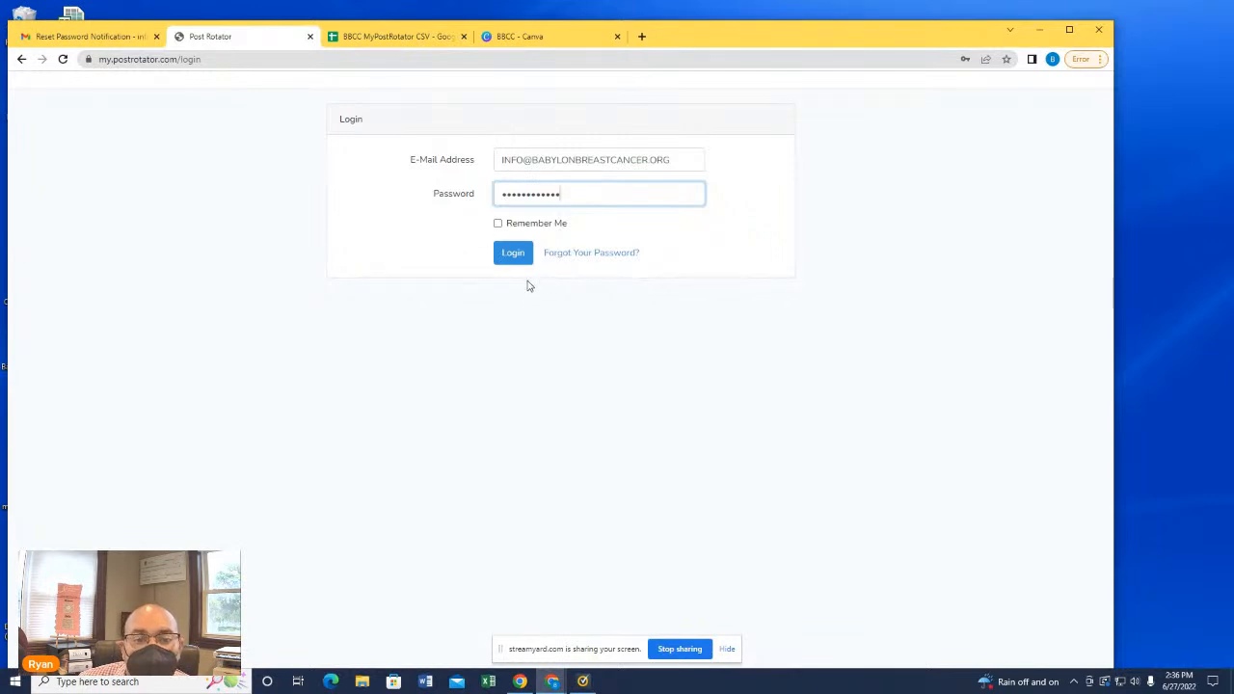
text(•)
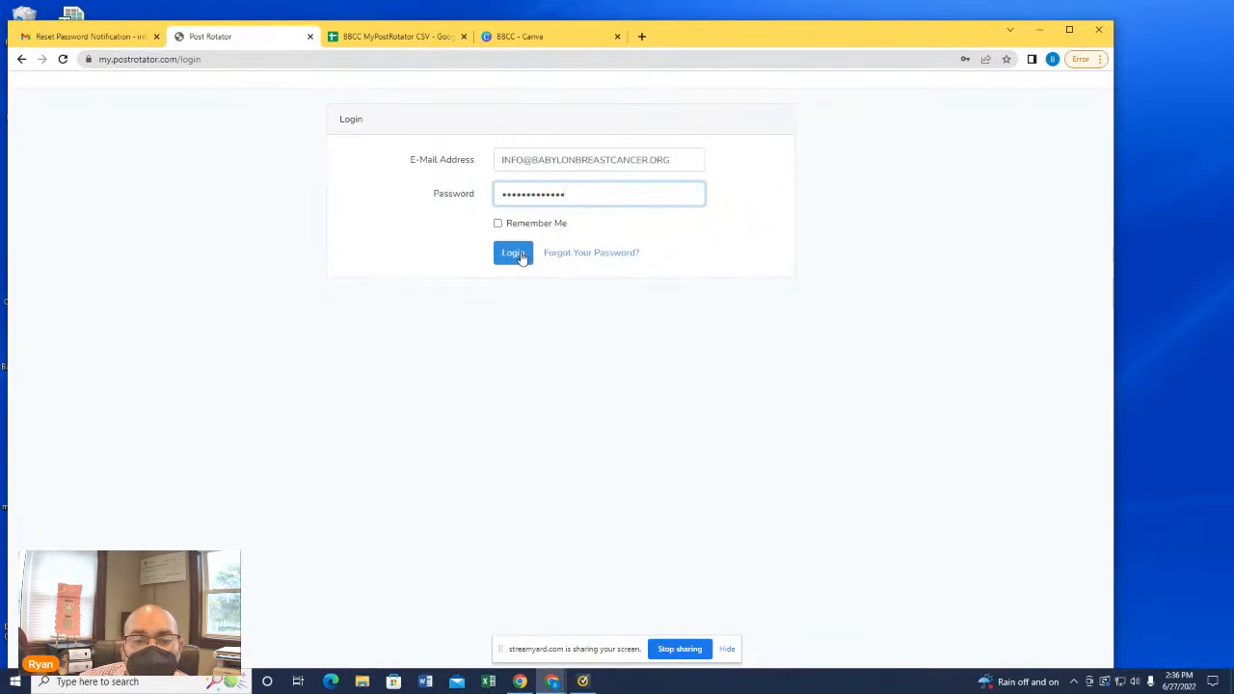
Submit the login, then revisit the e-mail and password fields after the credentials error.
key(Return)
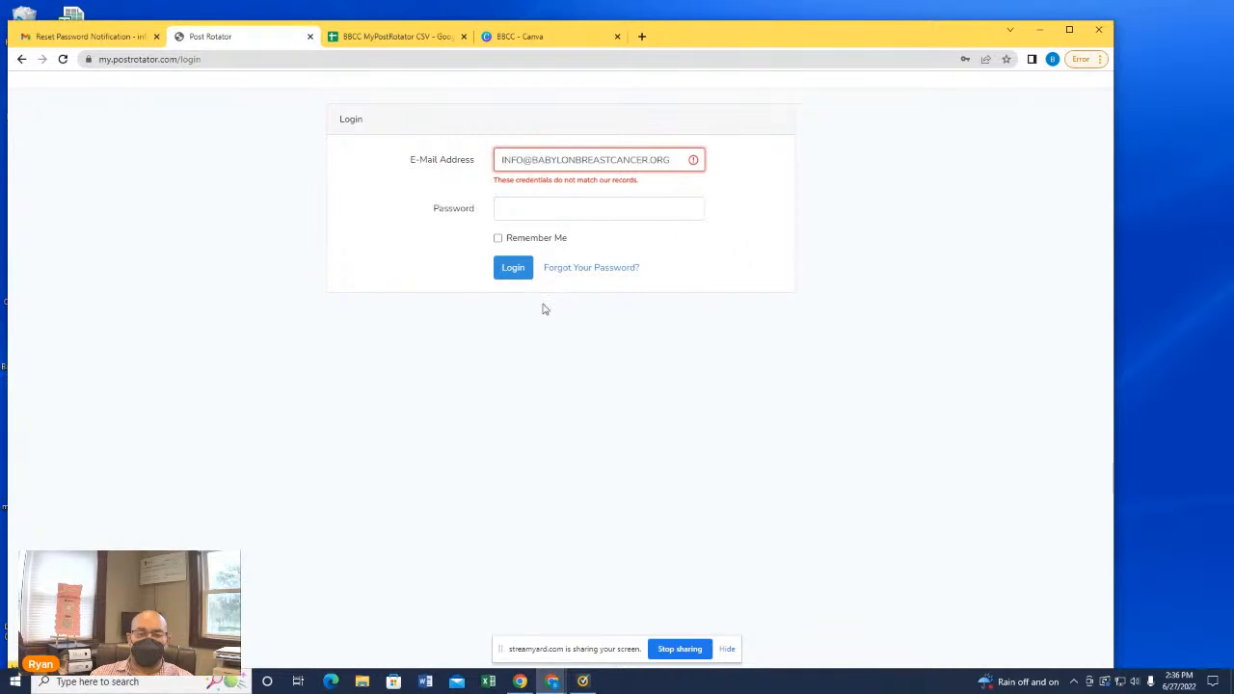
click(678, 161)
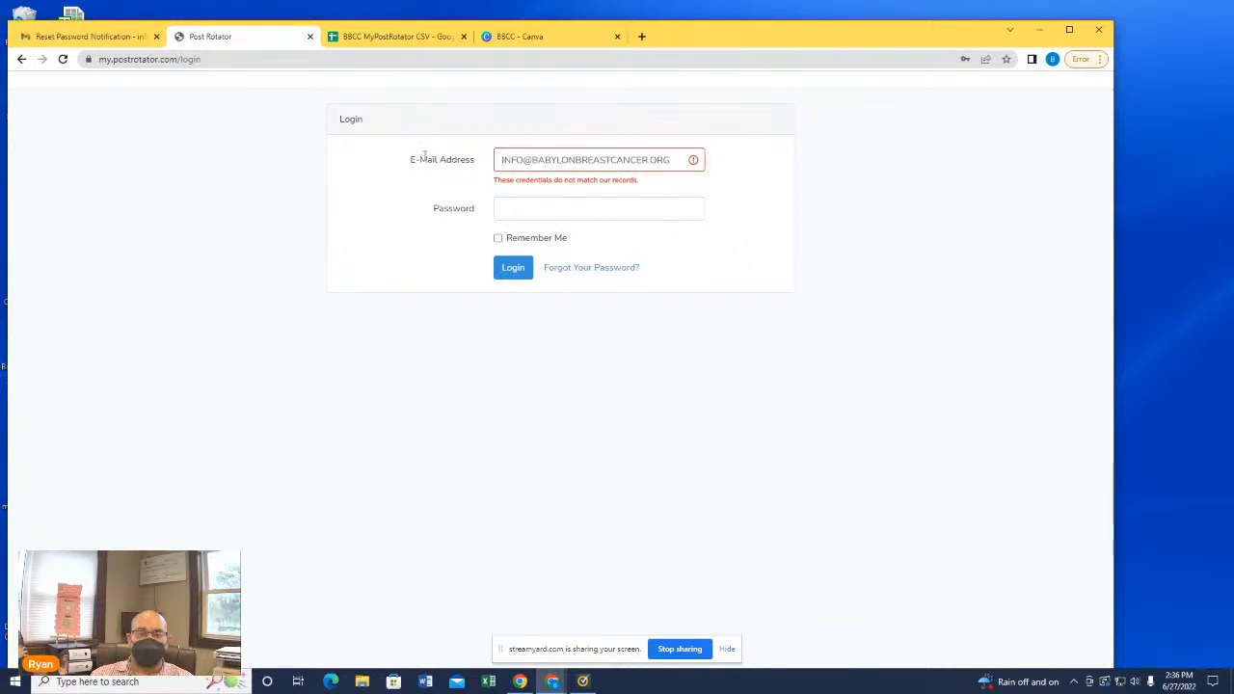
click(528, 205)
click(608, 198)
click(609, 202)
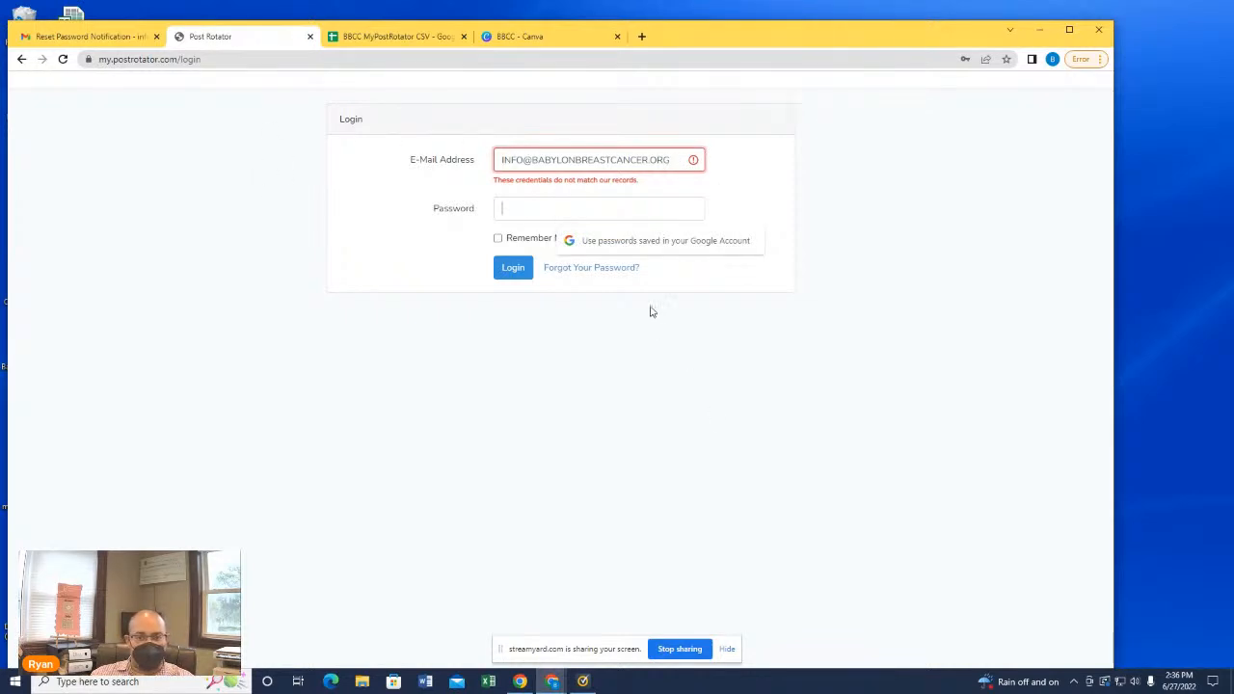
key(Return)
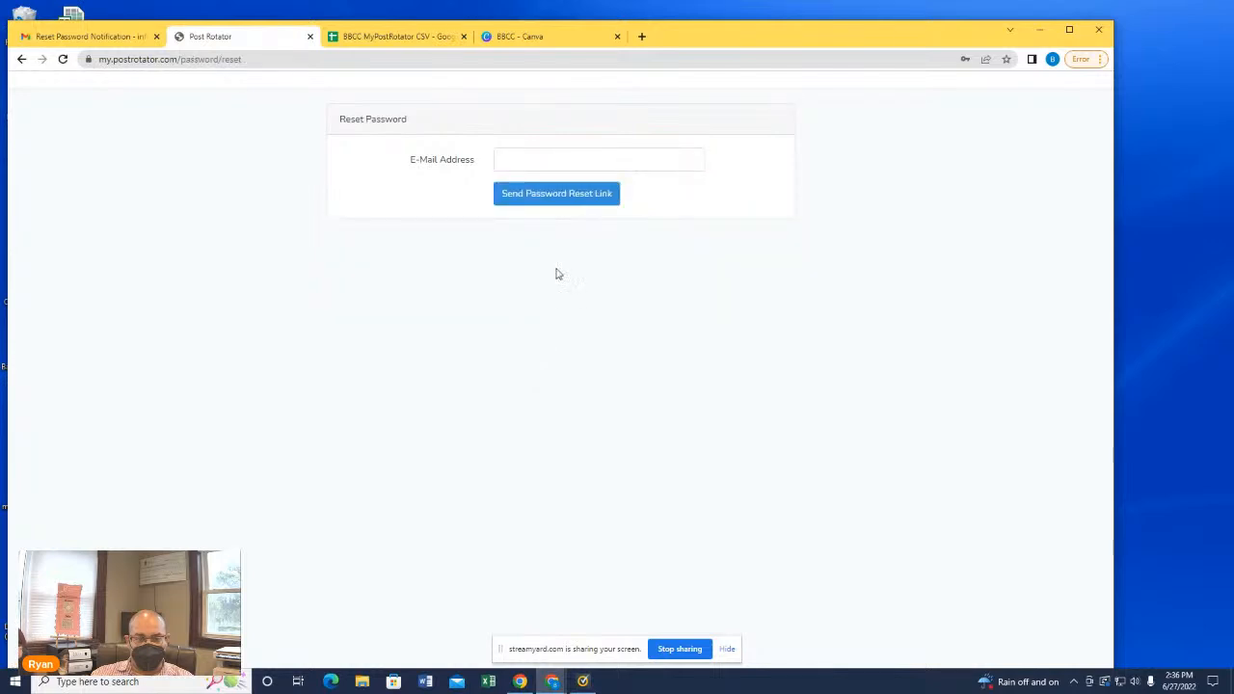
Autofill the saved account e-mail and send the password reset link.
click(537, 159)
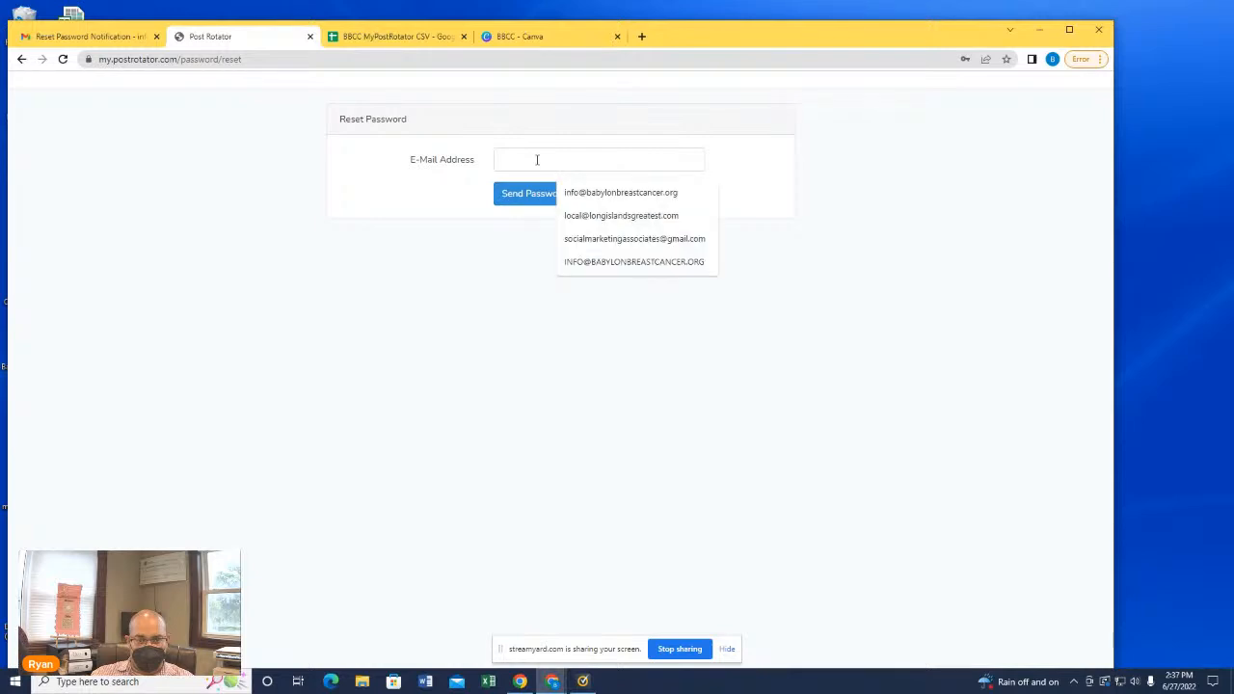
click(623, 196)
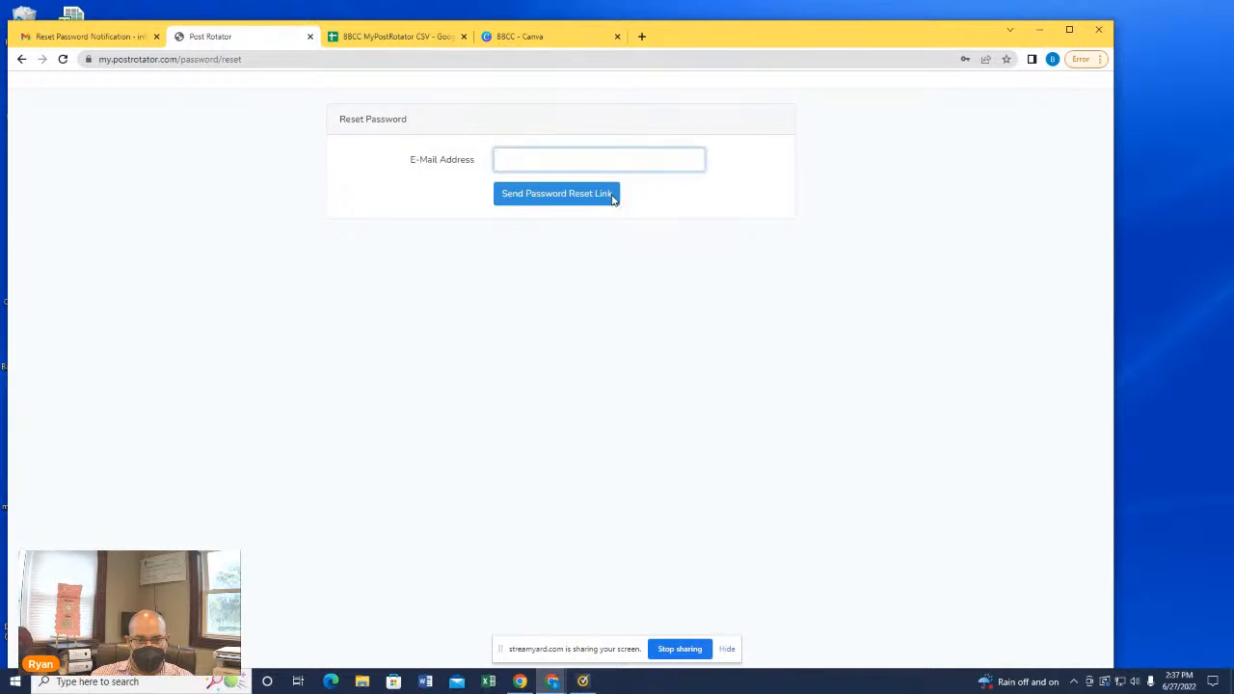
click(565, 195)
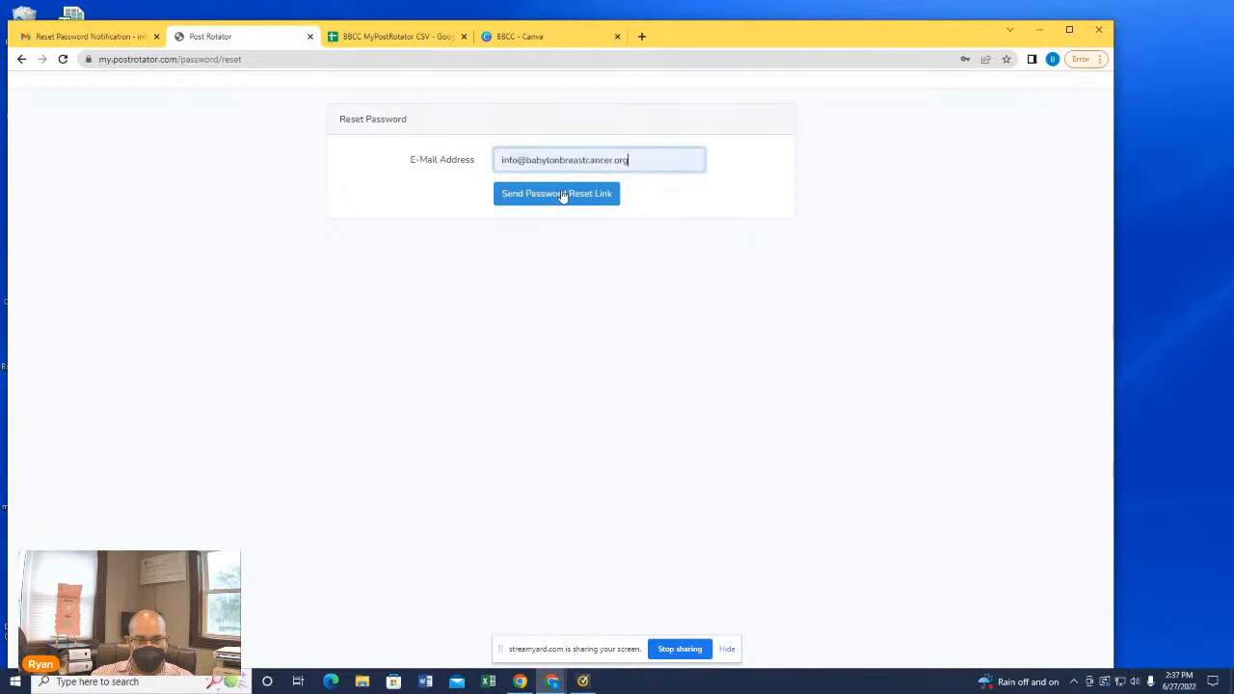
click(564, 194)
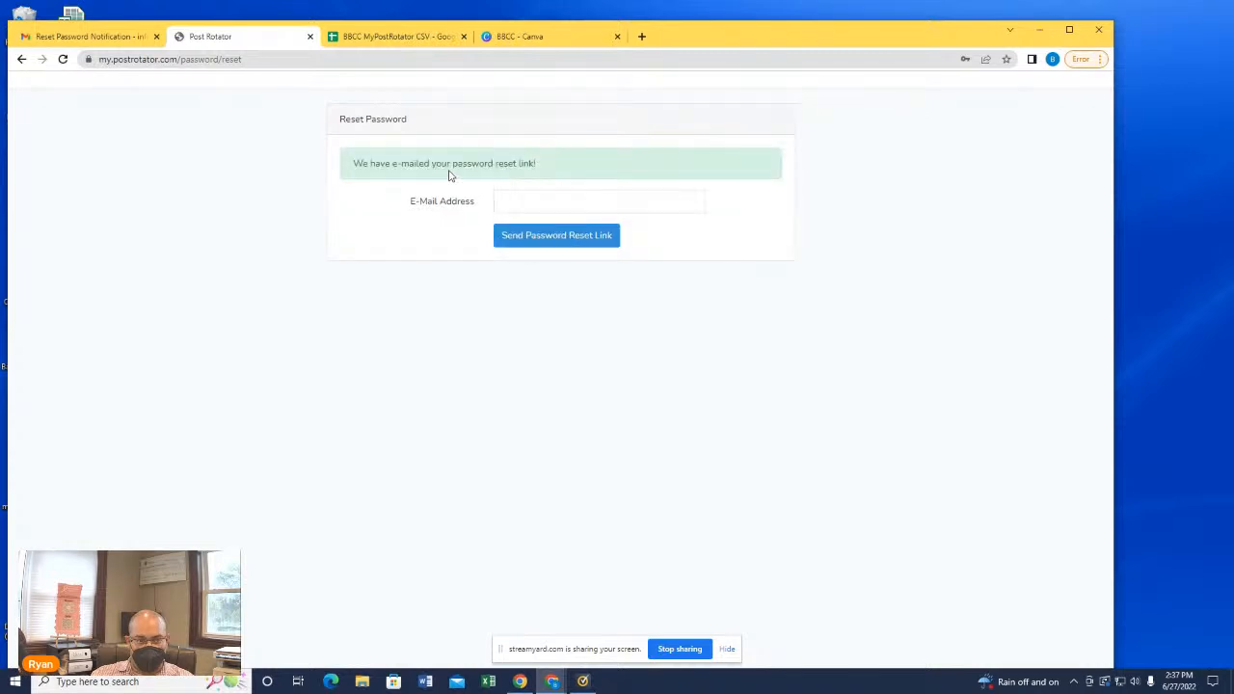
Open the newest Reset Password Notification e-mail in Gmail and follow its reset link.
click(87, 39)
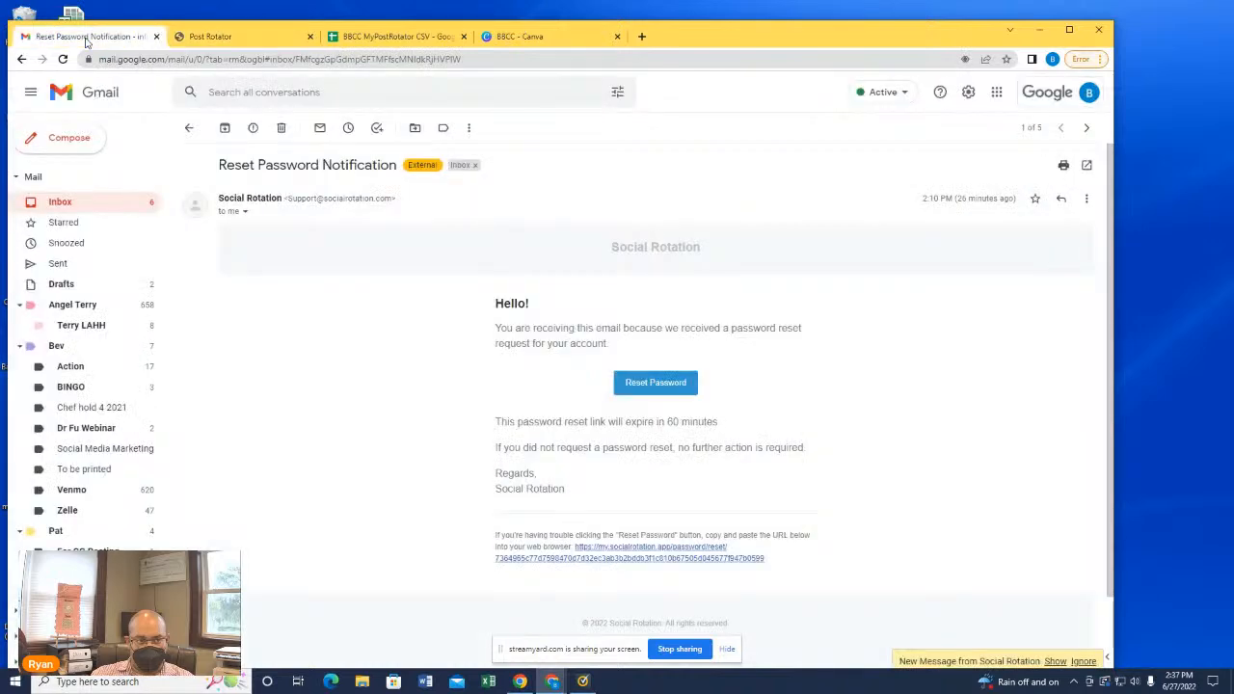
click(65, 205)
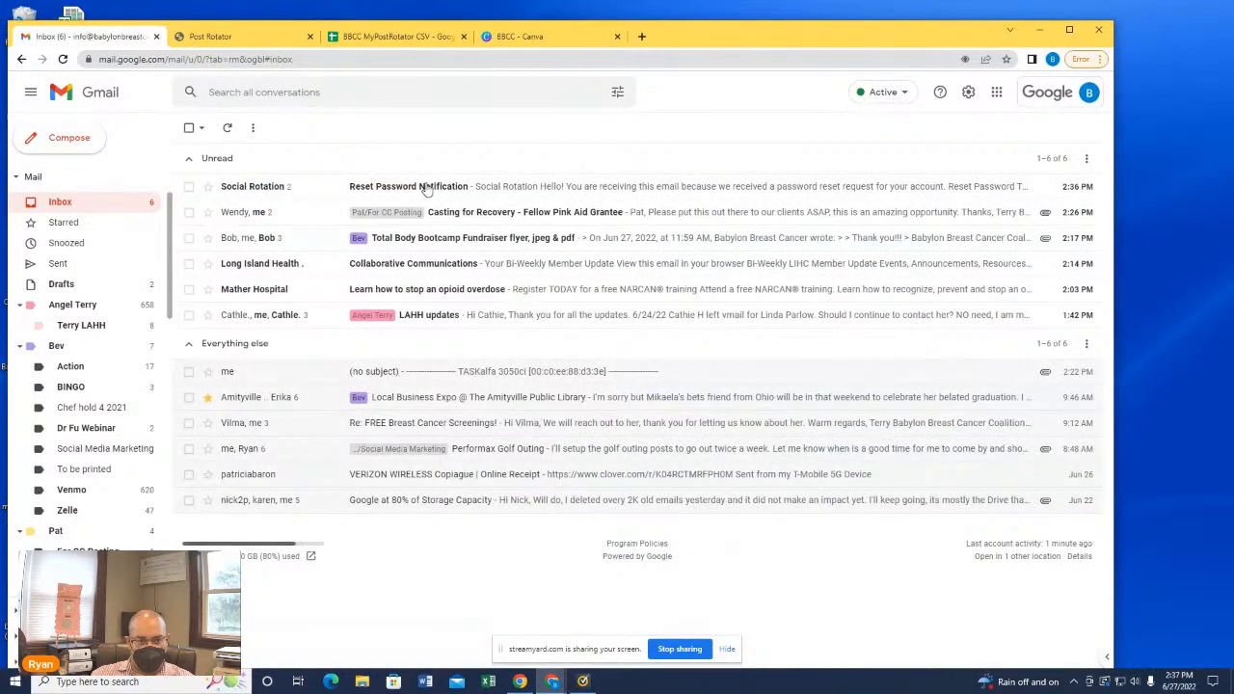
click(427, 188)
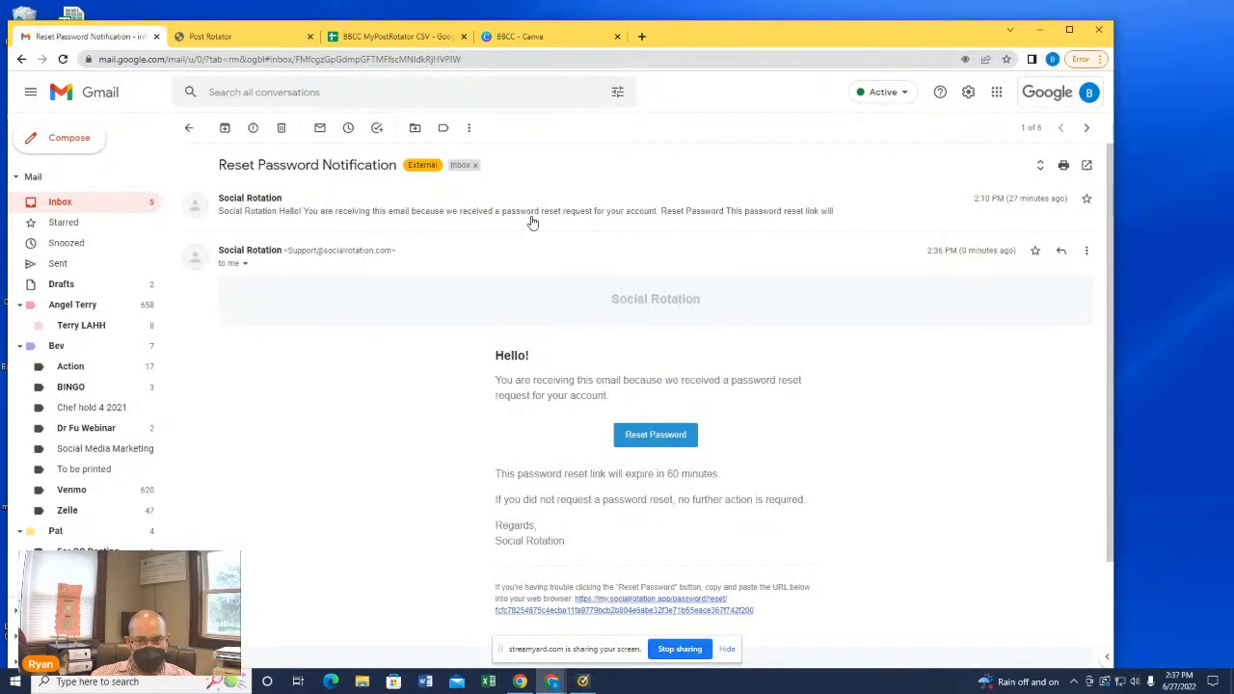
click(653, 436)
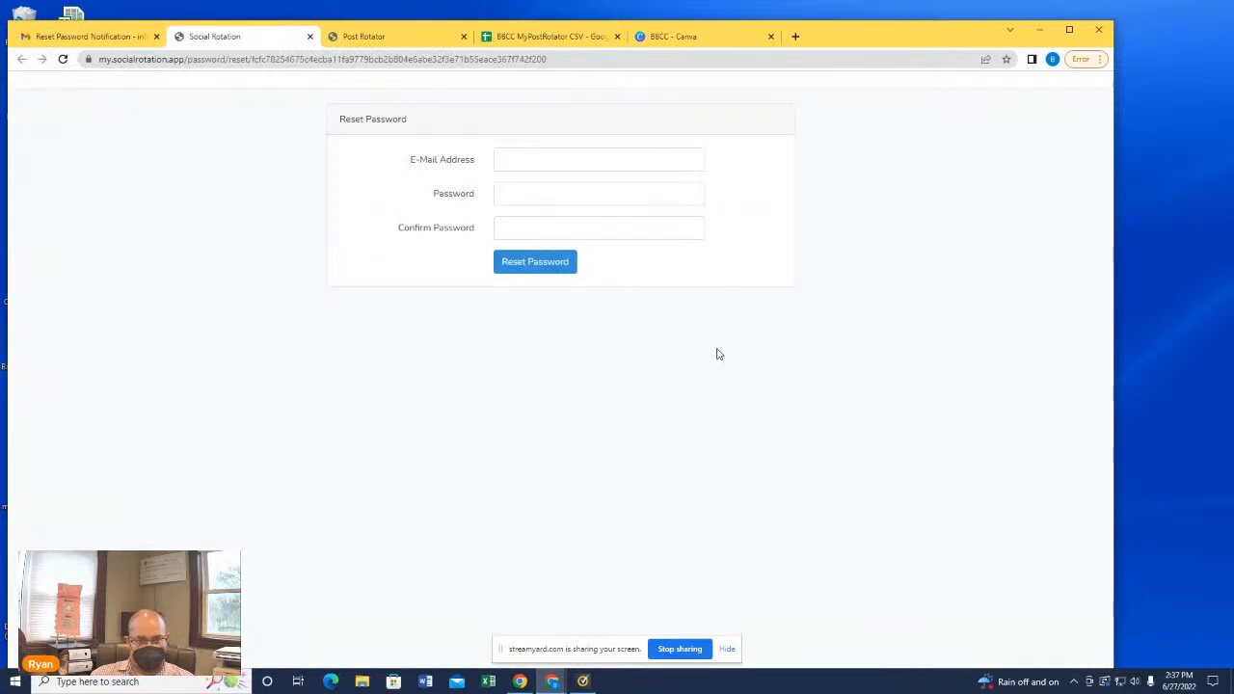
Fill the reset form with the saved account e-mail and type a new password.
click(544, 159)
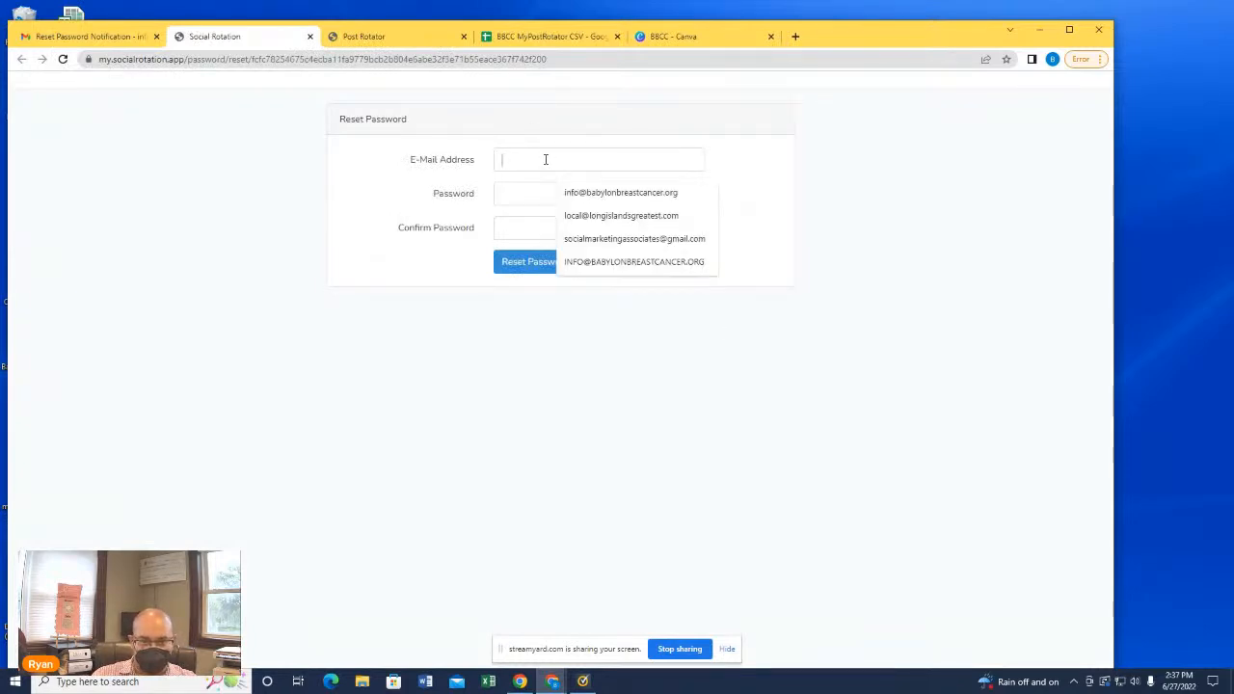
click(595, 200)
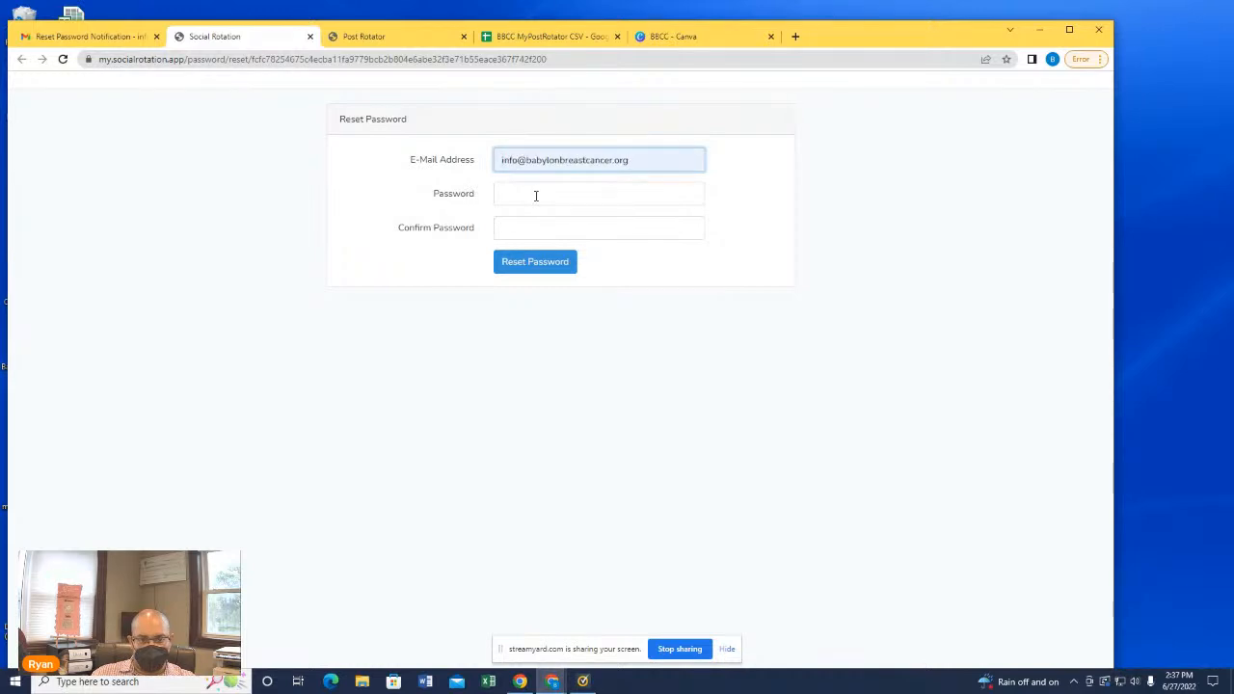
click(536, 195)
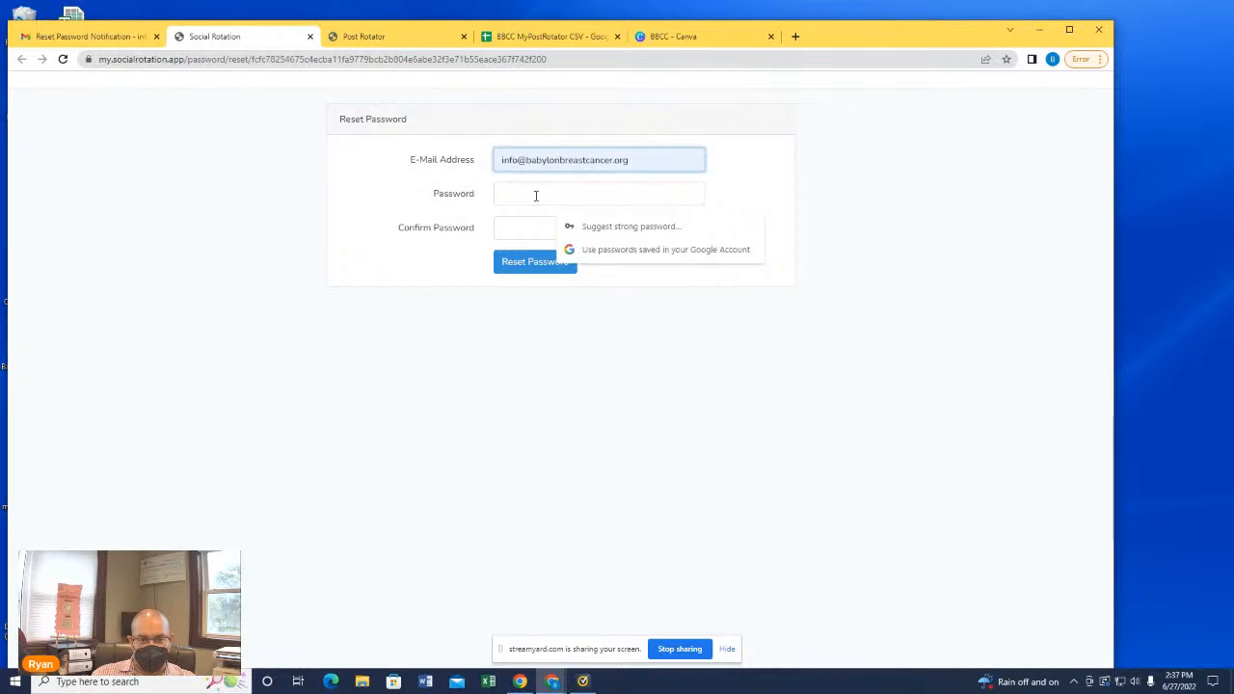
click(536, 194)
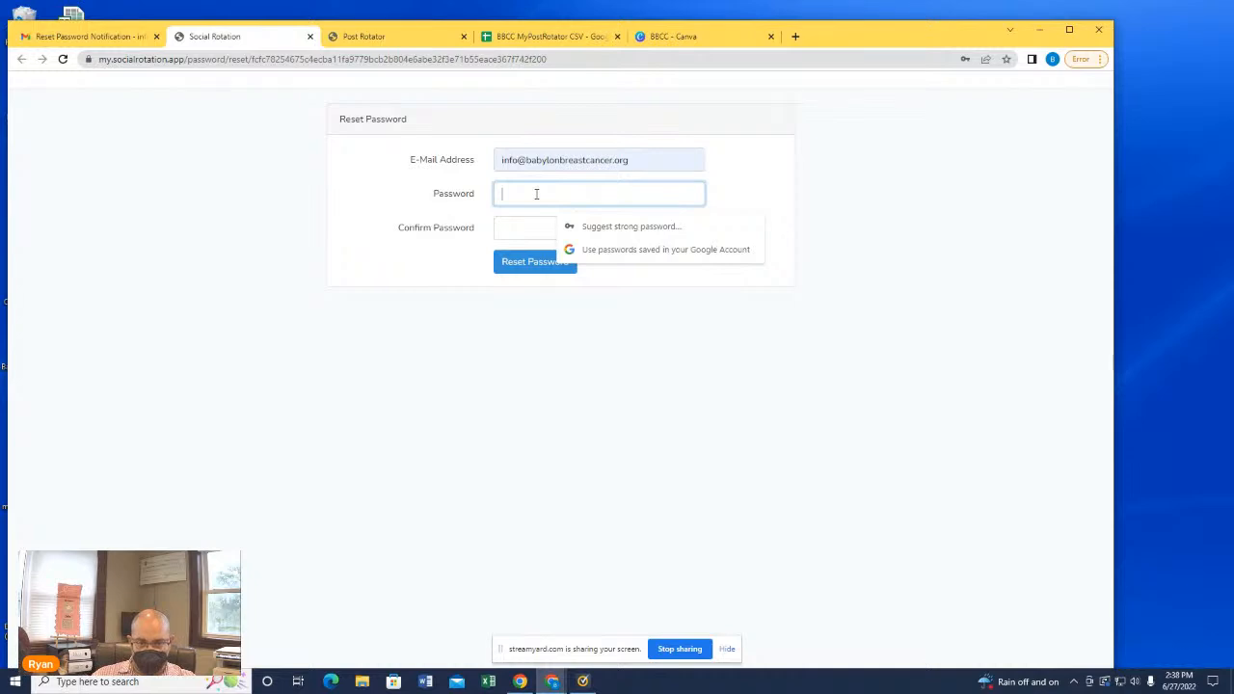
text(•••••••)
text(•)
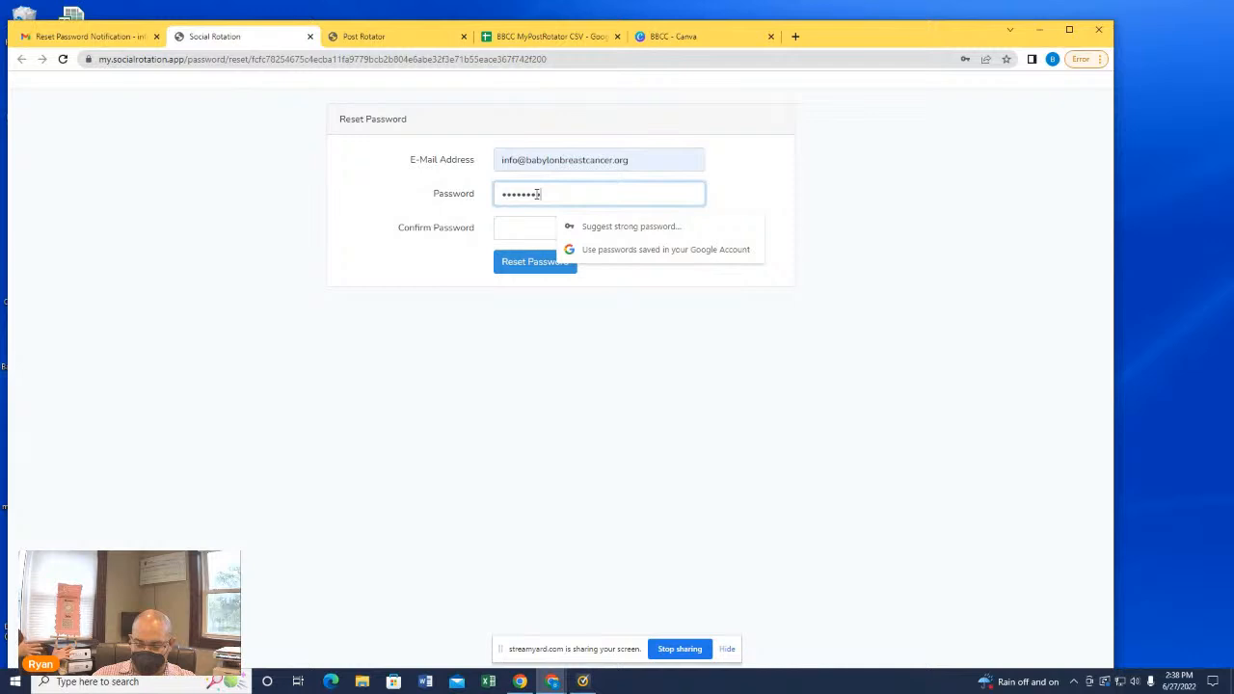
text(••)
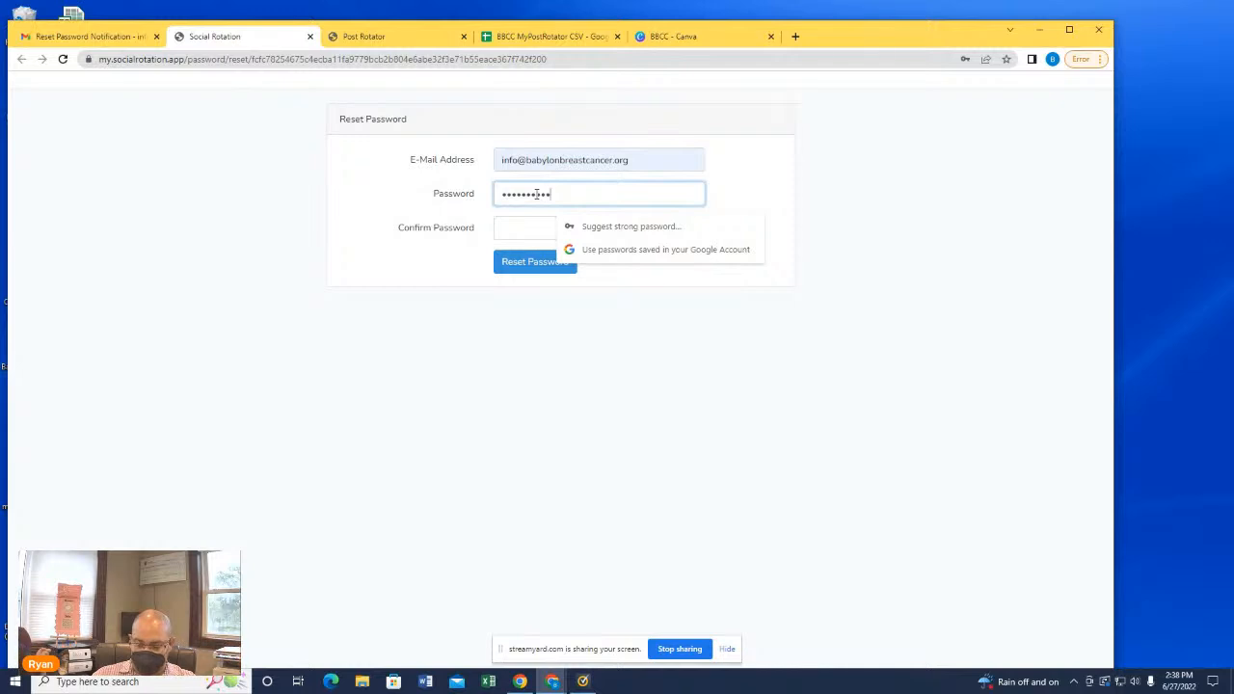
text(•)
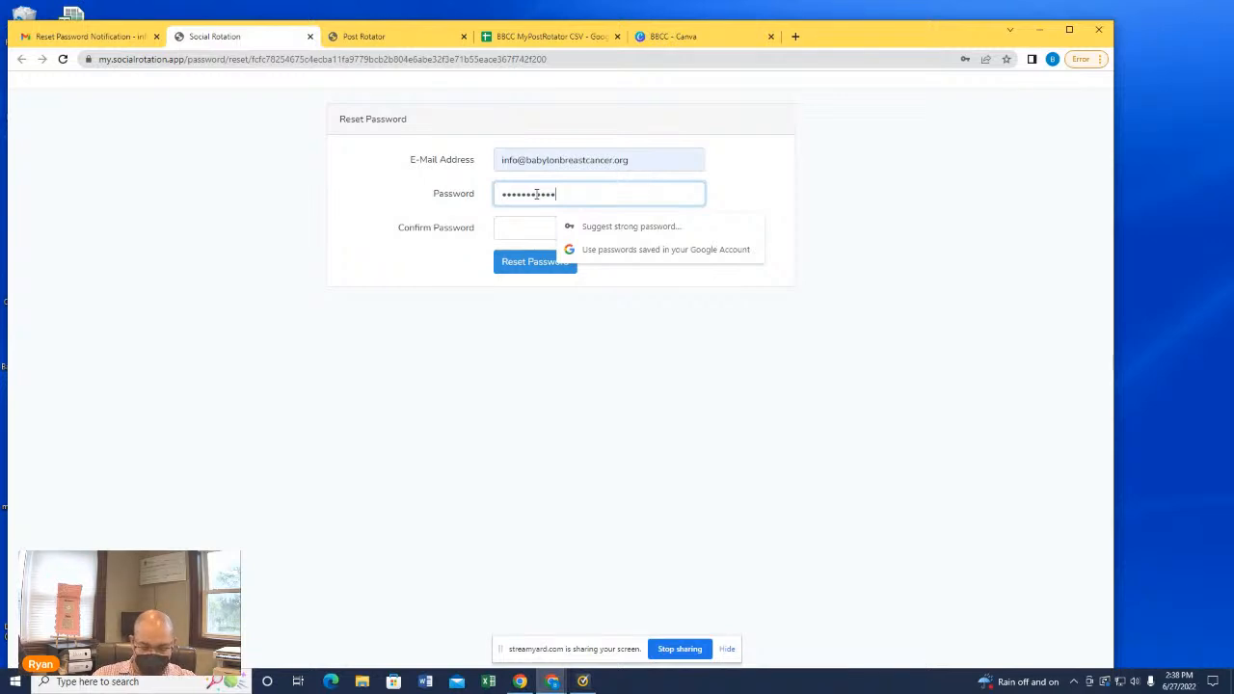
text(••••••)
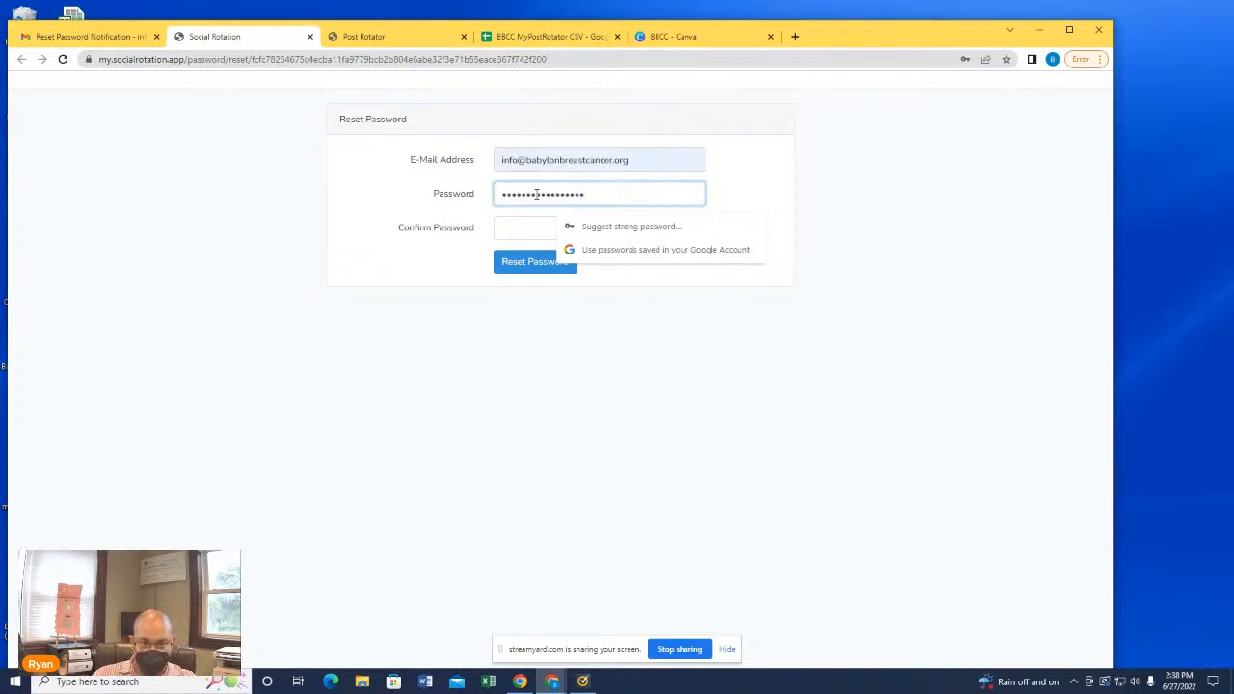
text(•)
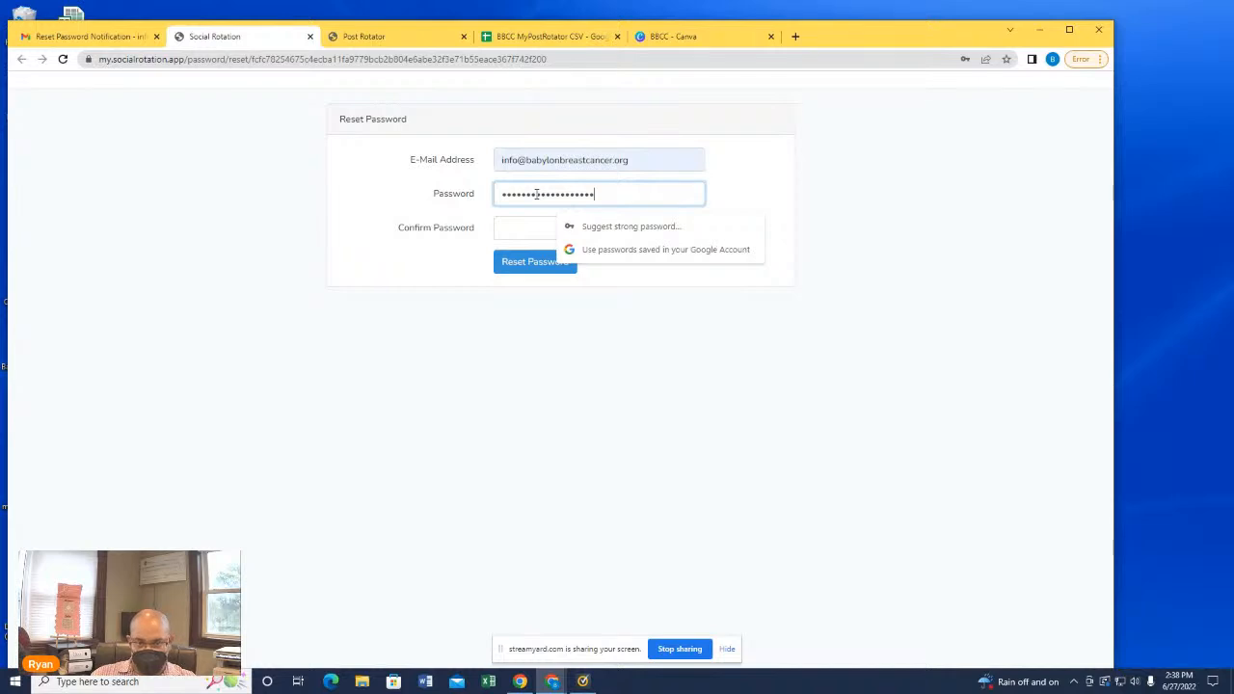
text(•)
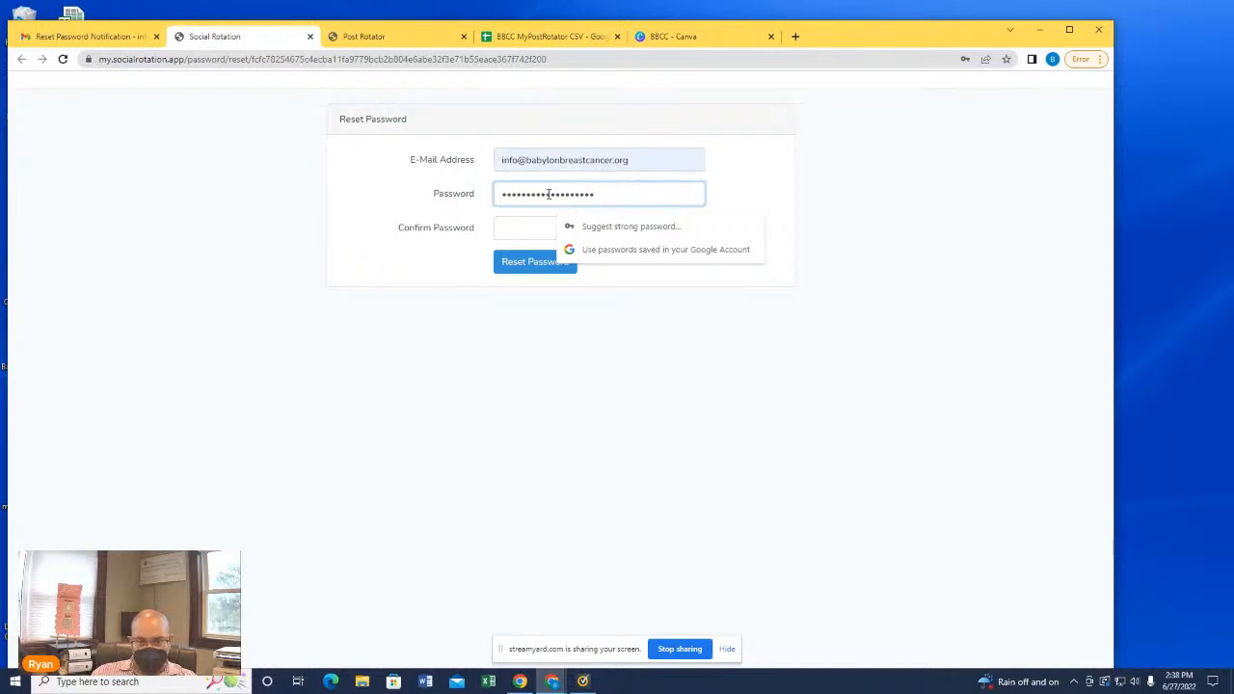
click(643, 234)
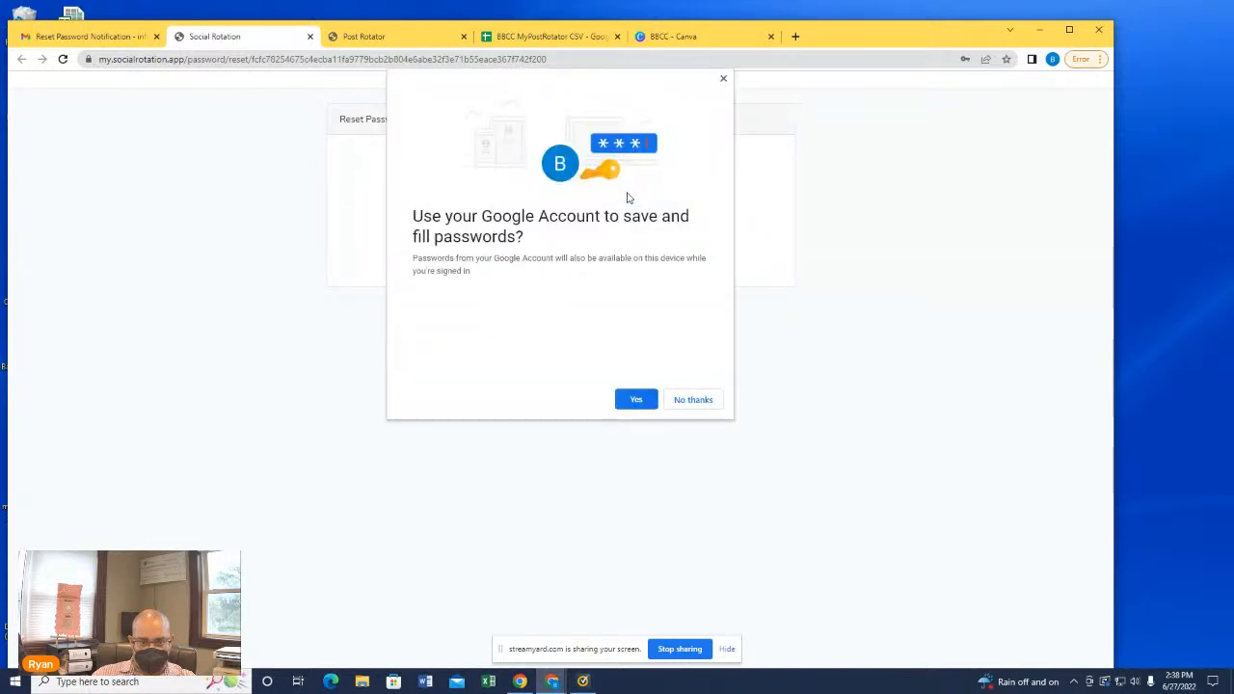
Decline Google's password-saving offer and select the entered password in the Password field.
click(693, 401)
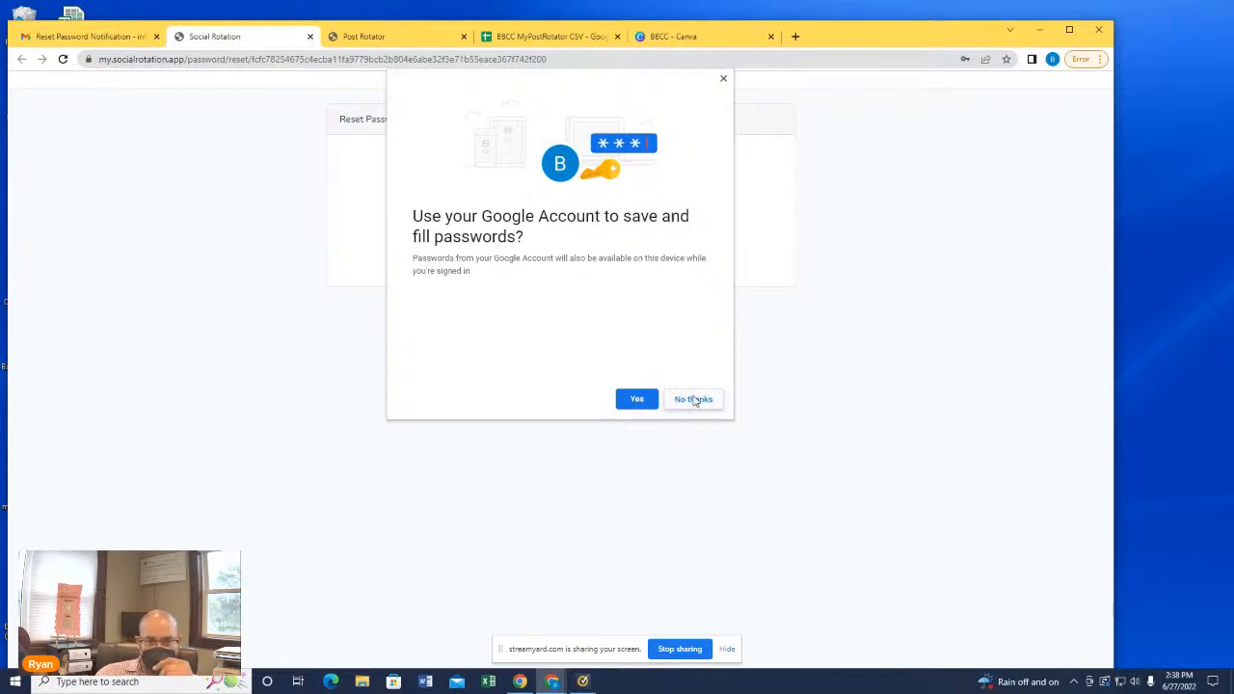
click(693, 400)
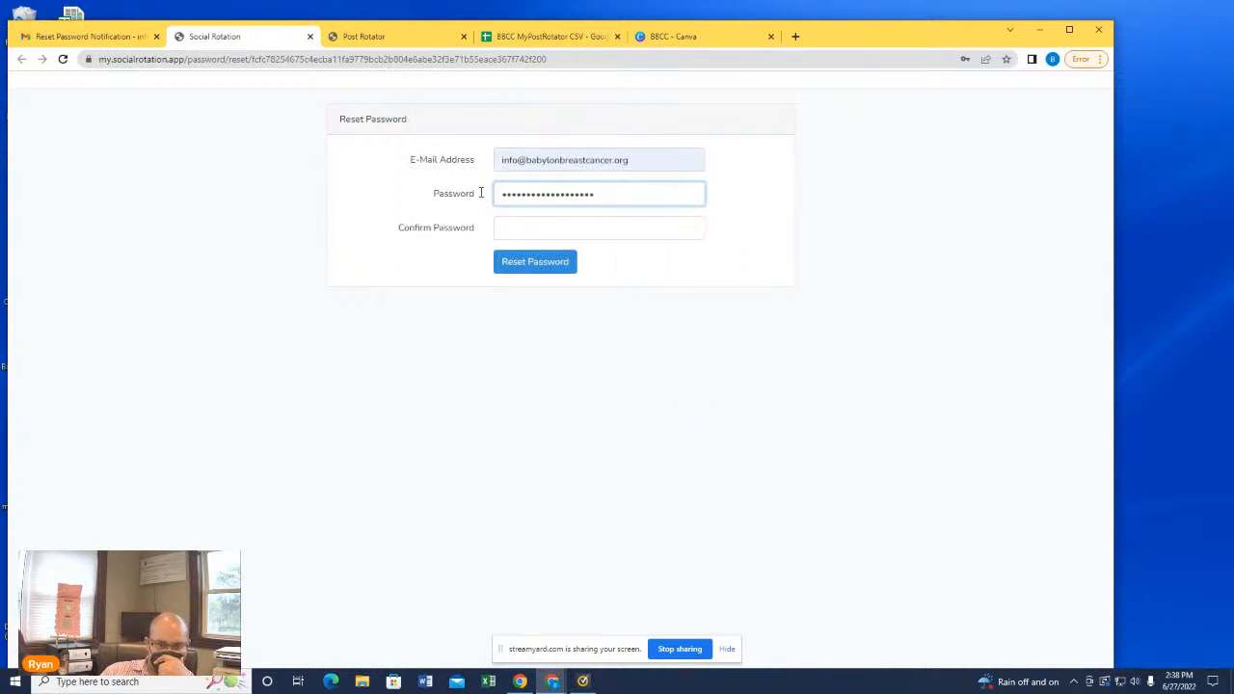
key(ctrl+a)
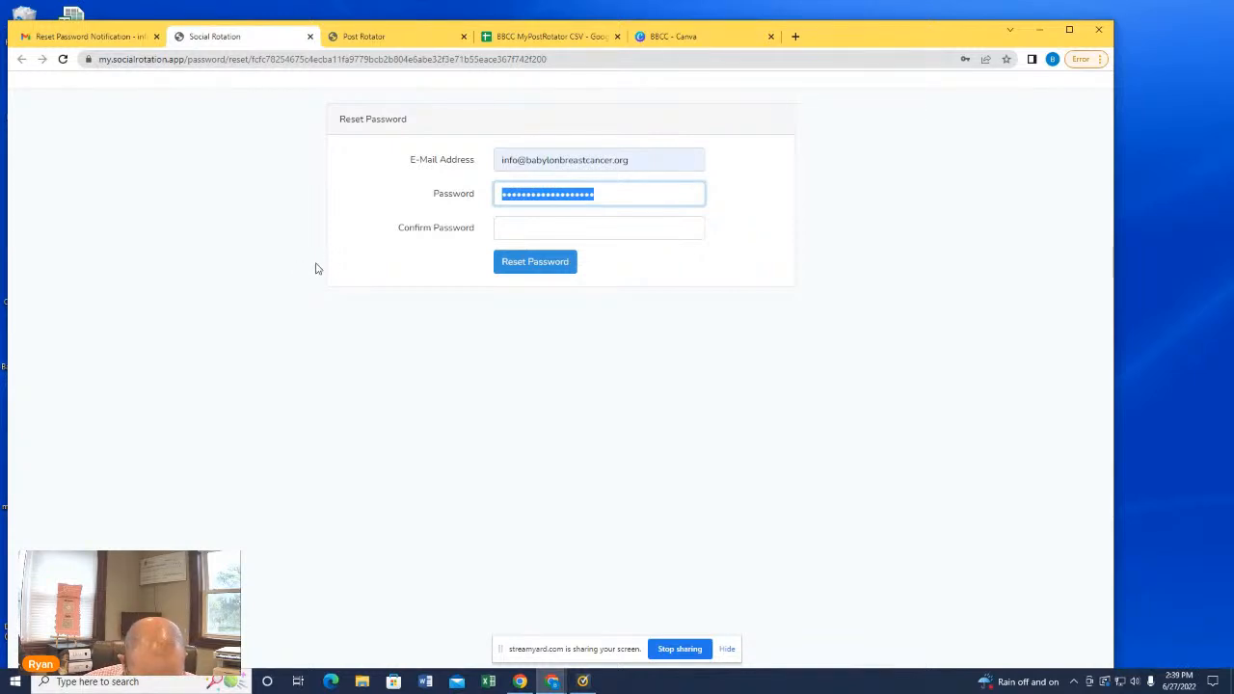
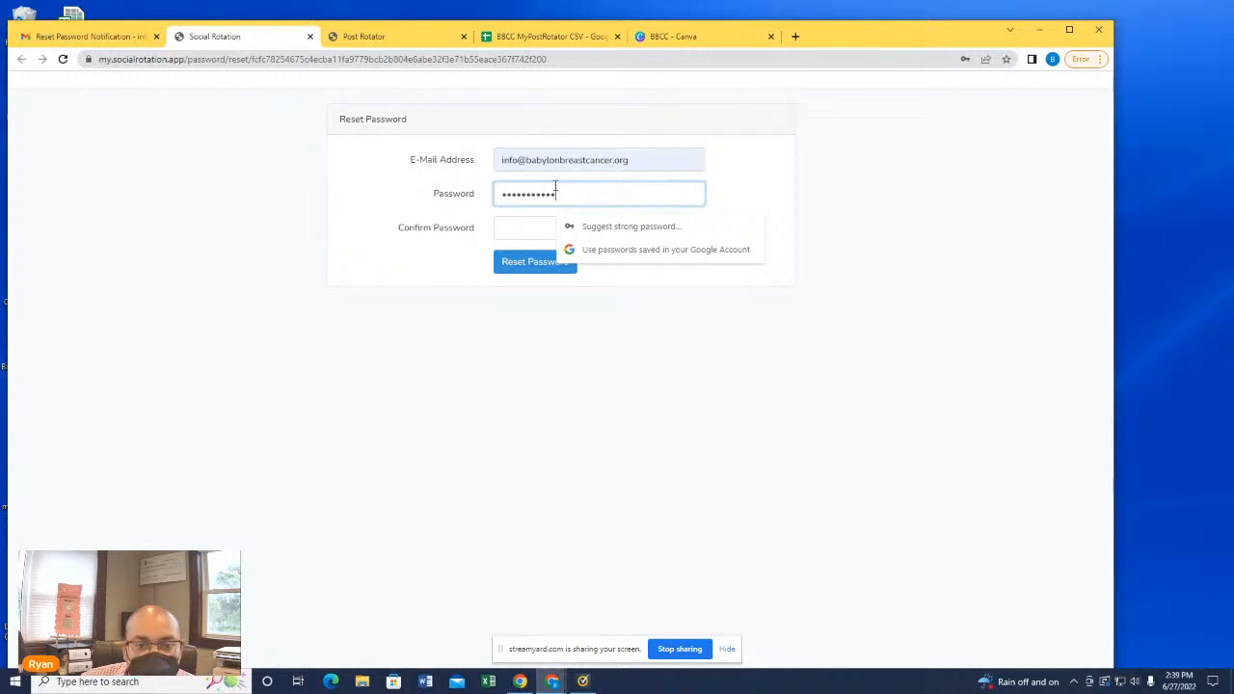
Retype the new password, repeat it in Confirm Password, and submit the reset.
click(518, 230)
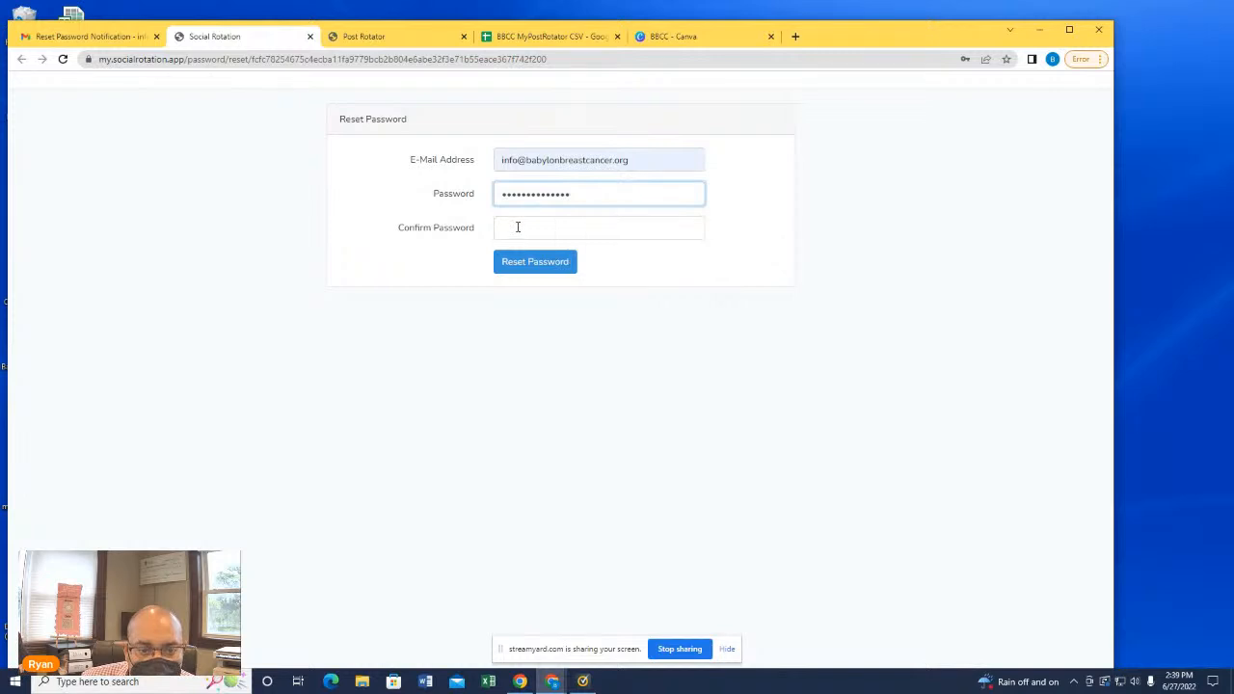
click(517, 226)
click(517, 227)
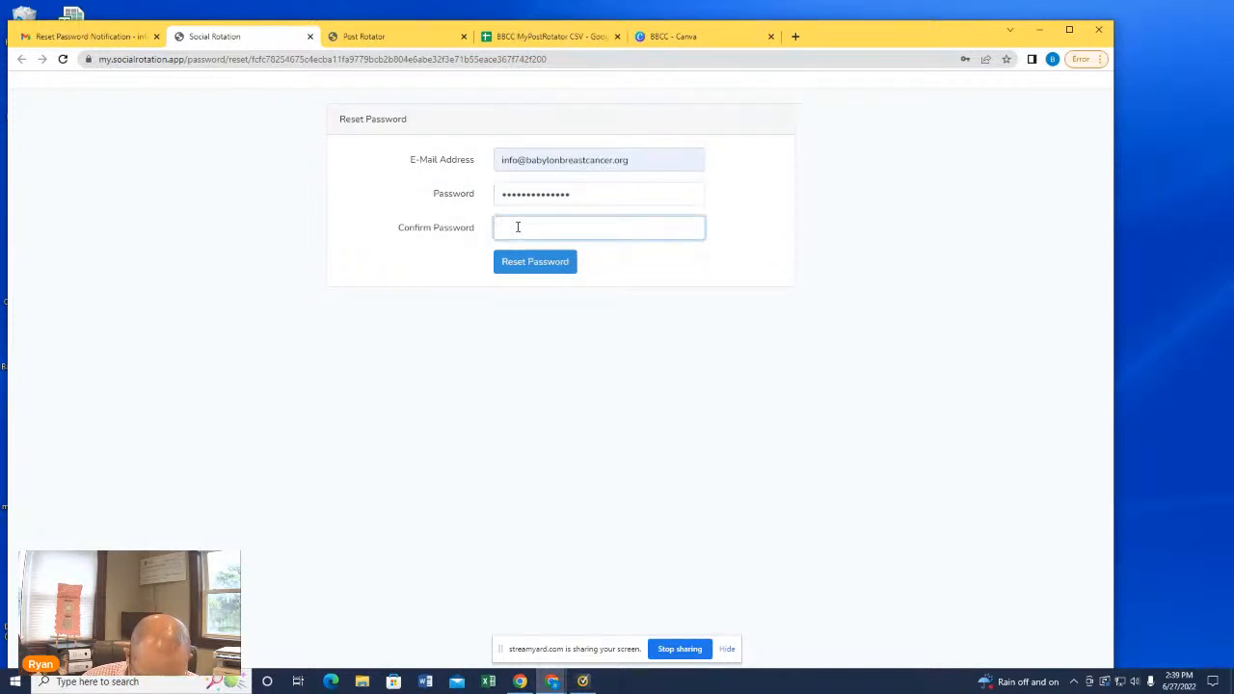
text(•••••••••••)
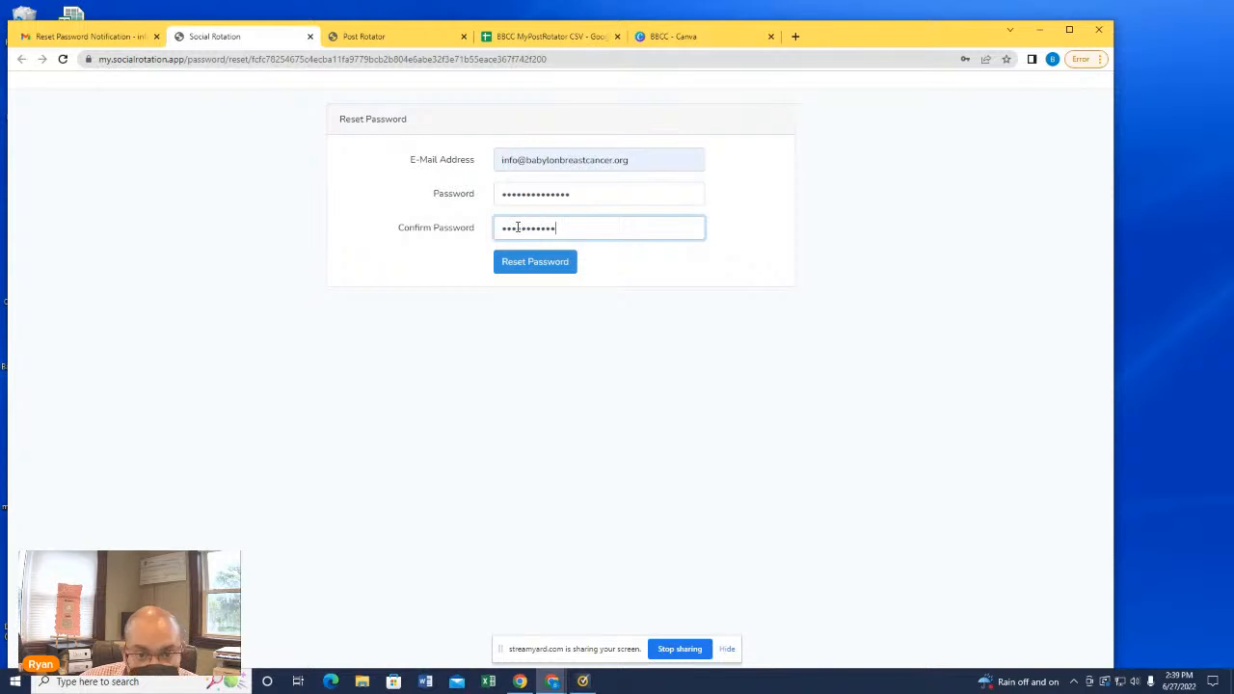
text(•••)
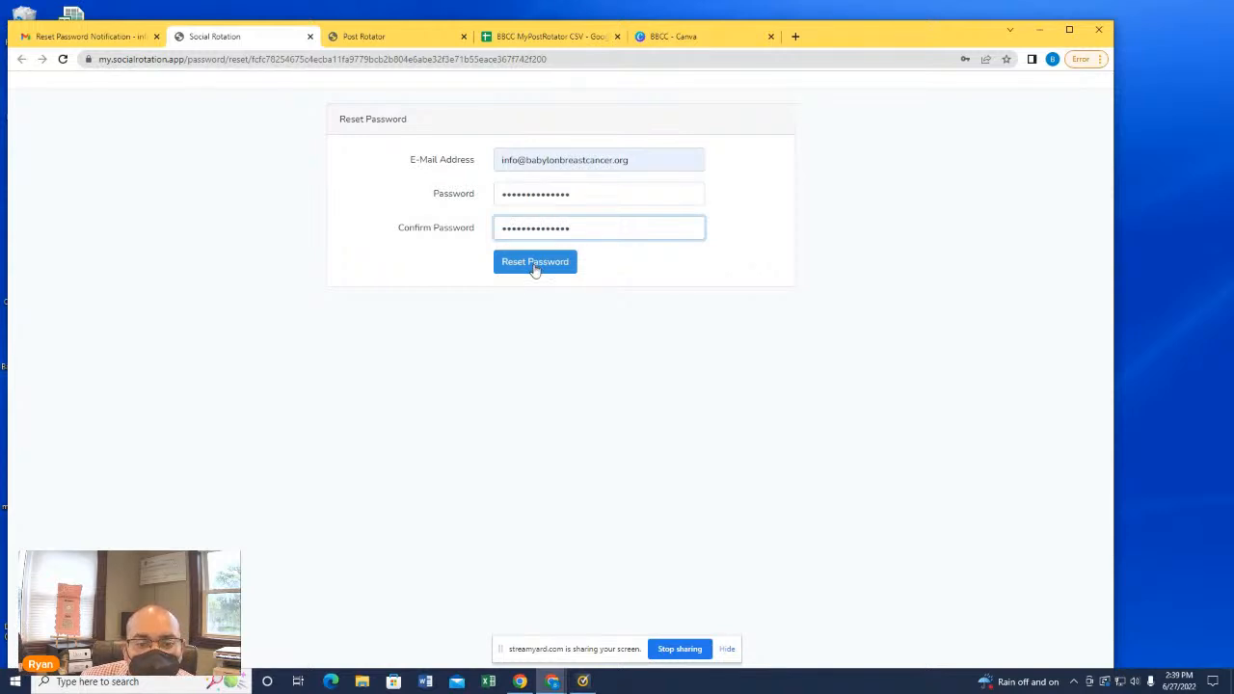
click(536, 269)
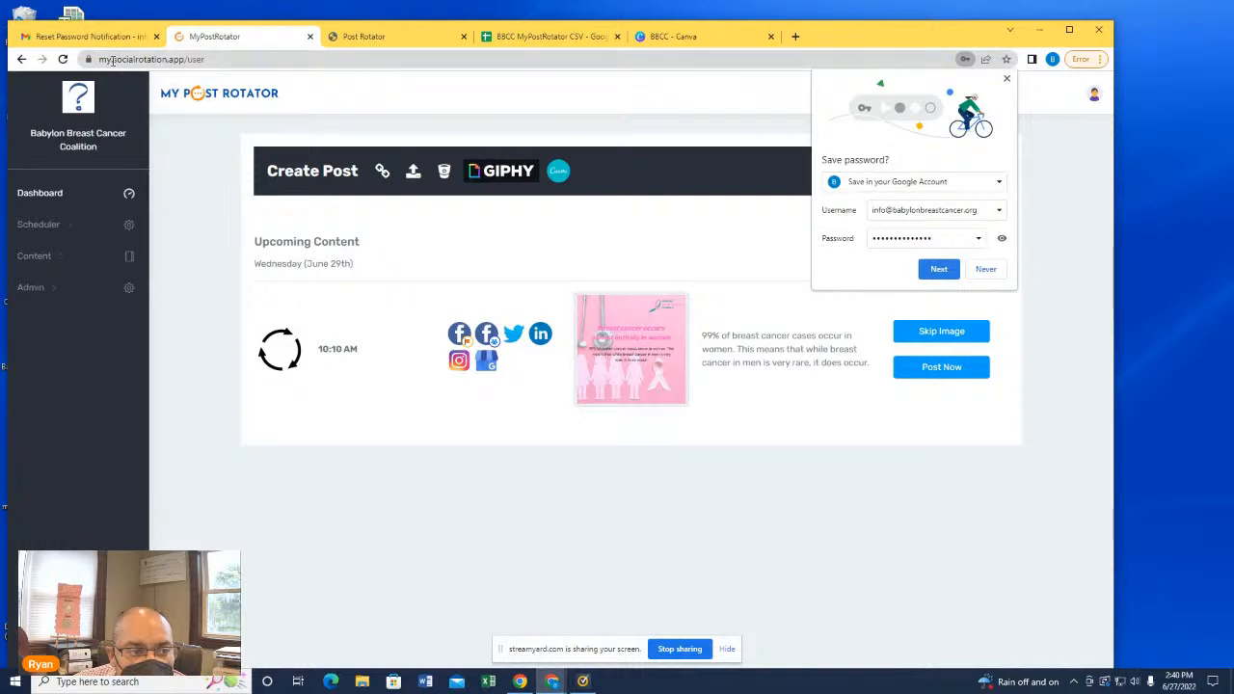
Close Chrome's save-password popup so the dashboard's June 29th post is fully visible.
click(166, 60)
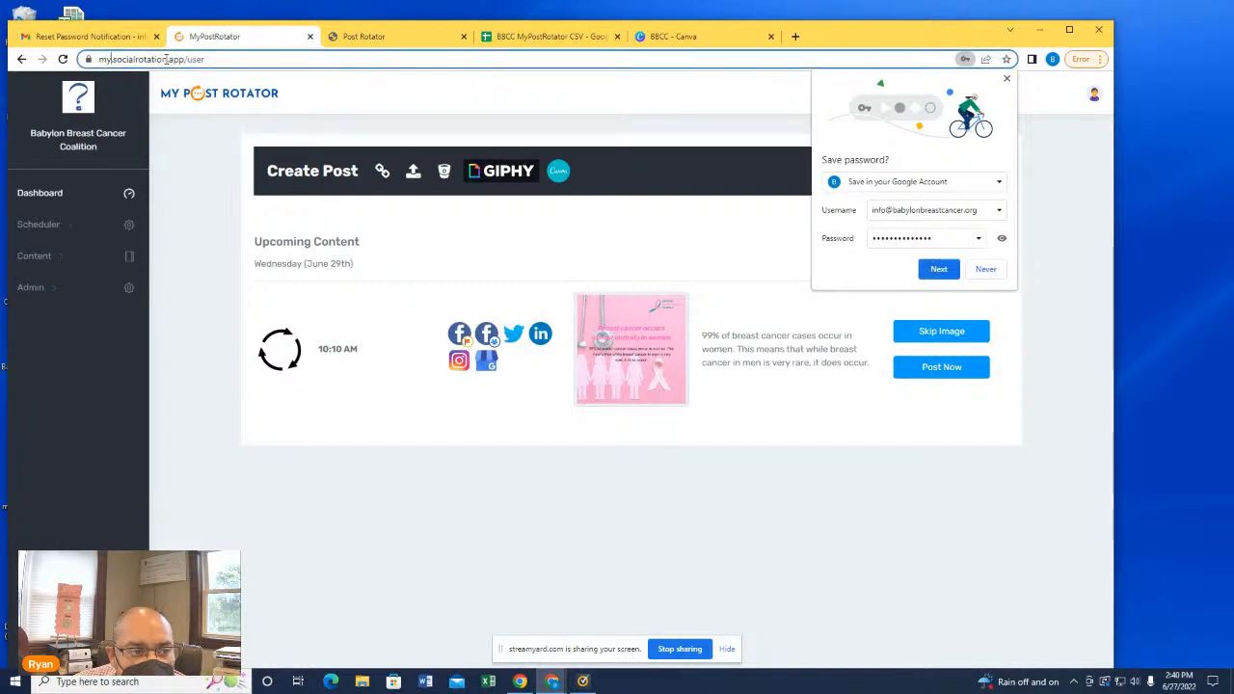
shift+click(167, 59)
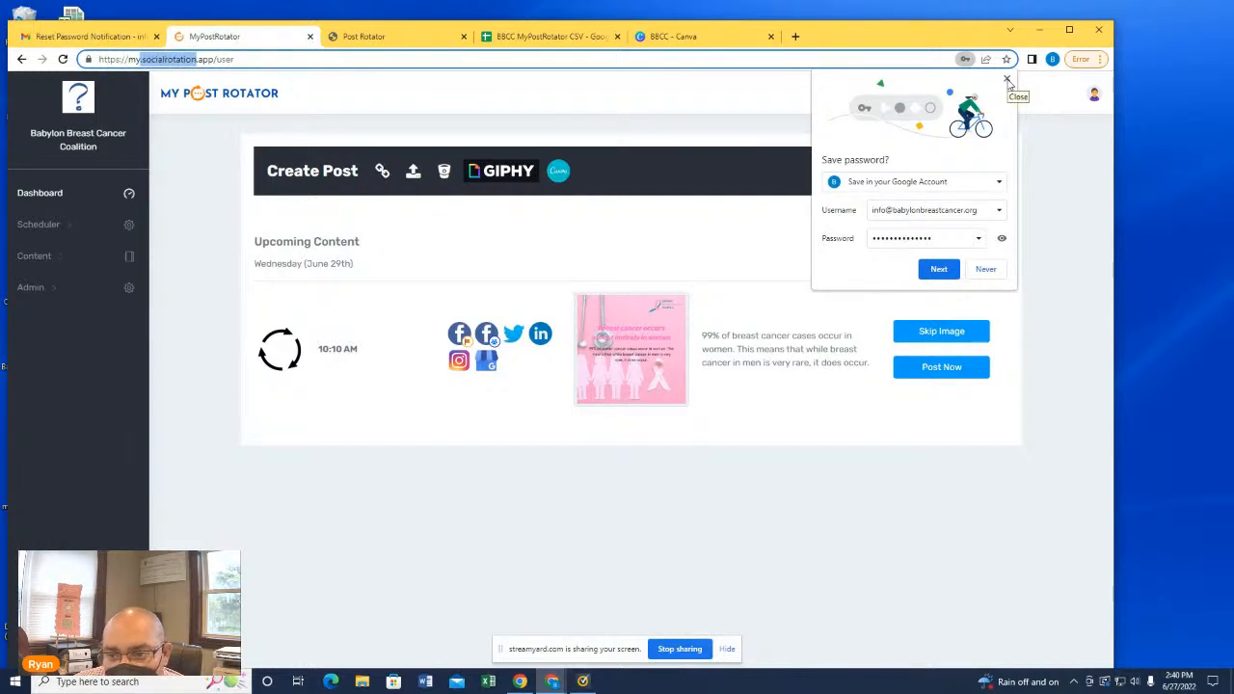
click(676, 111)
click(676, 112)
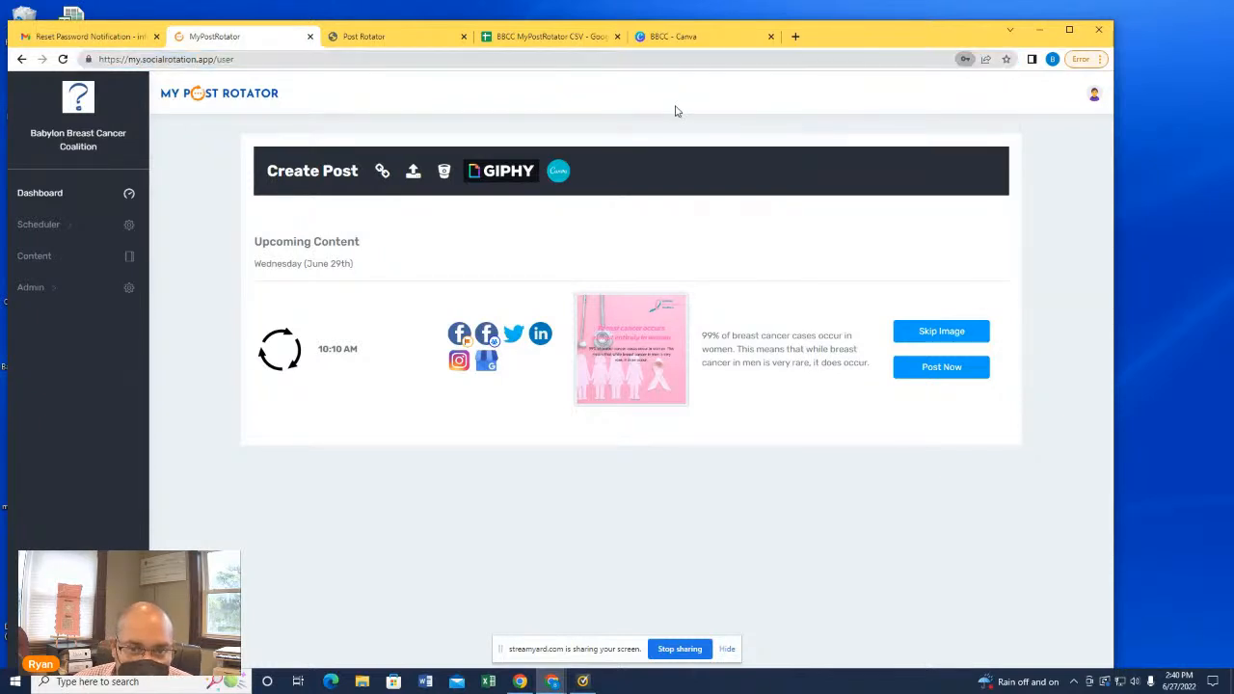
click(259, 445)
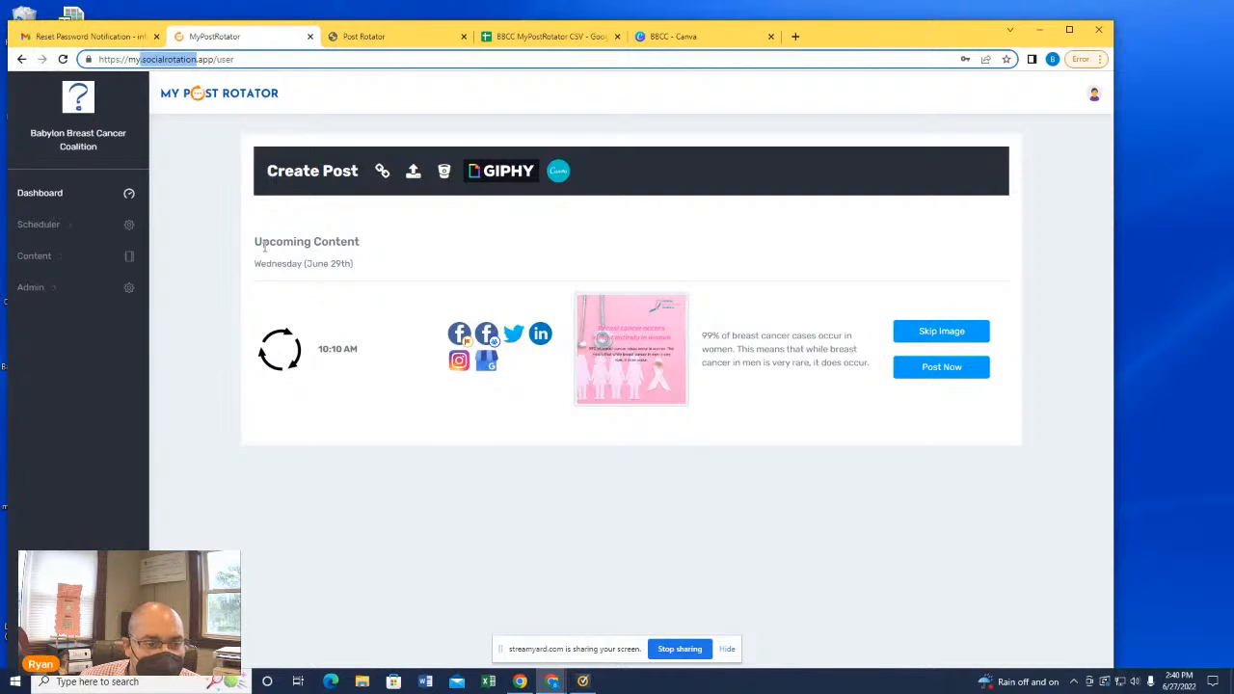
click(365, 241)
triple_click(365, 242)
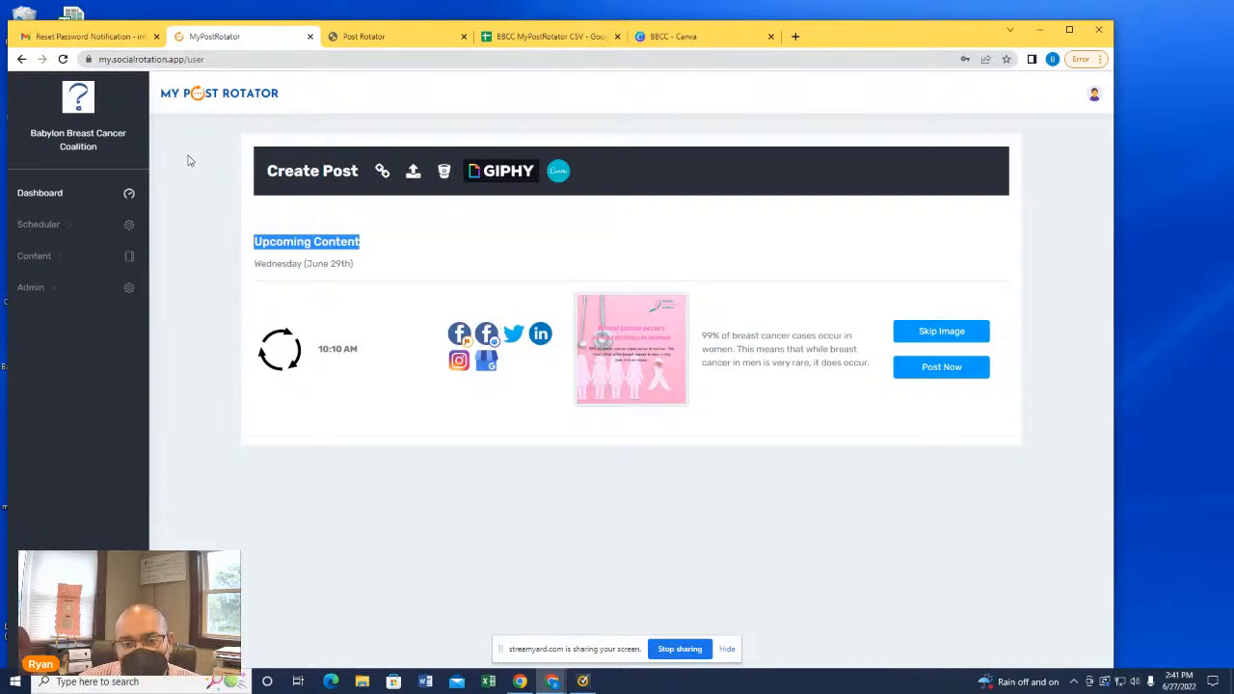
Switch to the Canva tab with the BBCC designs.
click(691, 38)
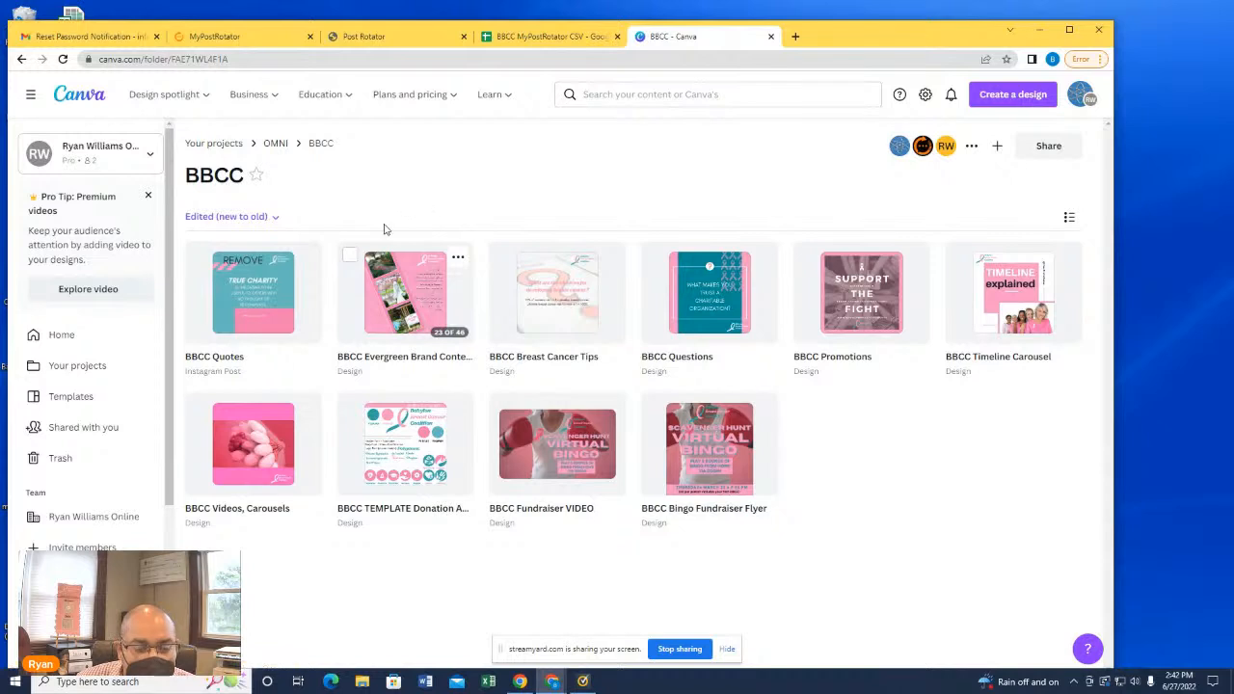
Open the BBCC Evergreen Brand Content design and collapse the Templates side panel.
click(403, 299)
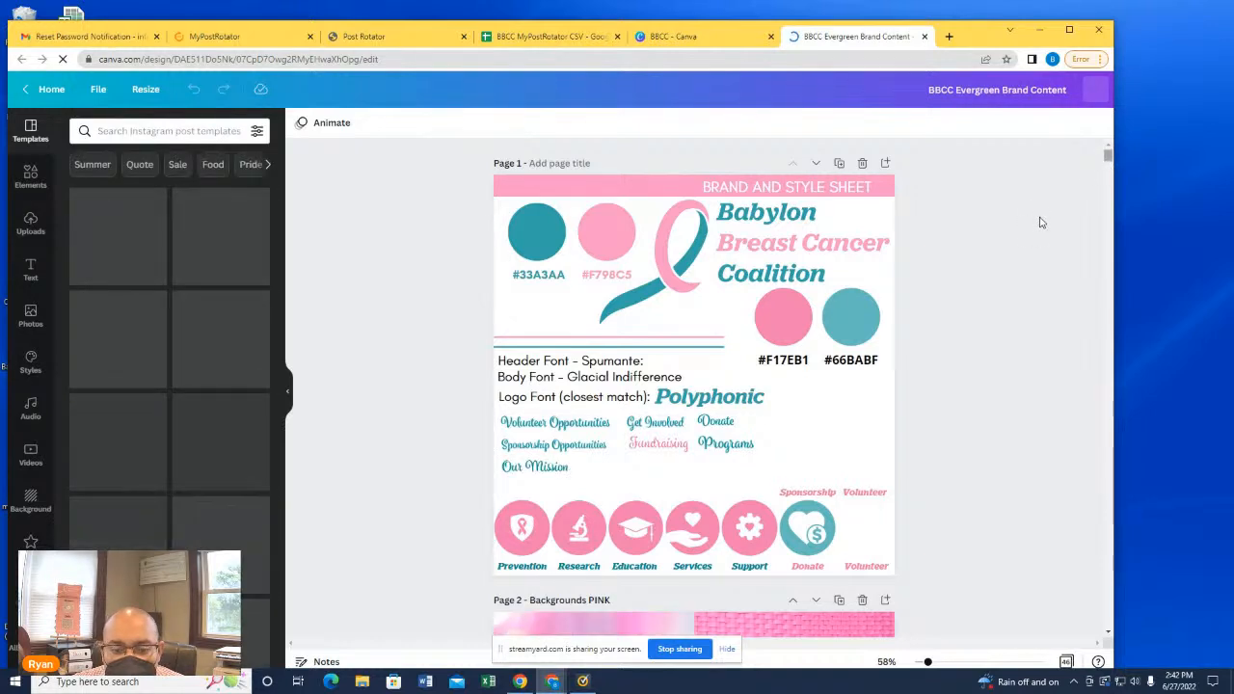
scroll(1040, 223, down, 3)
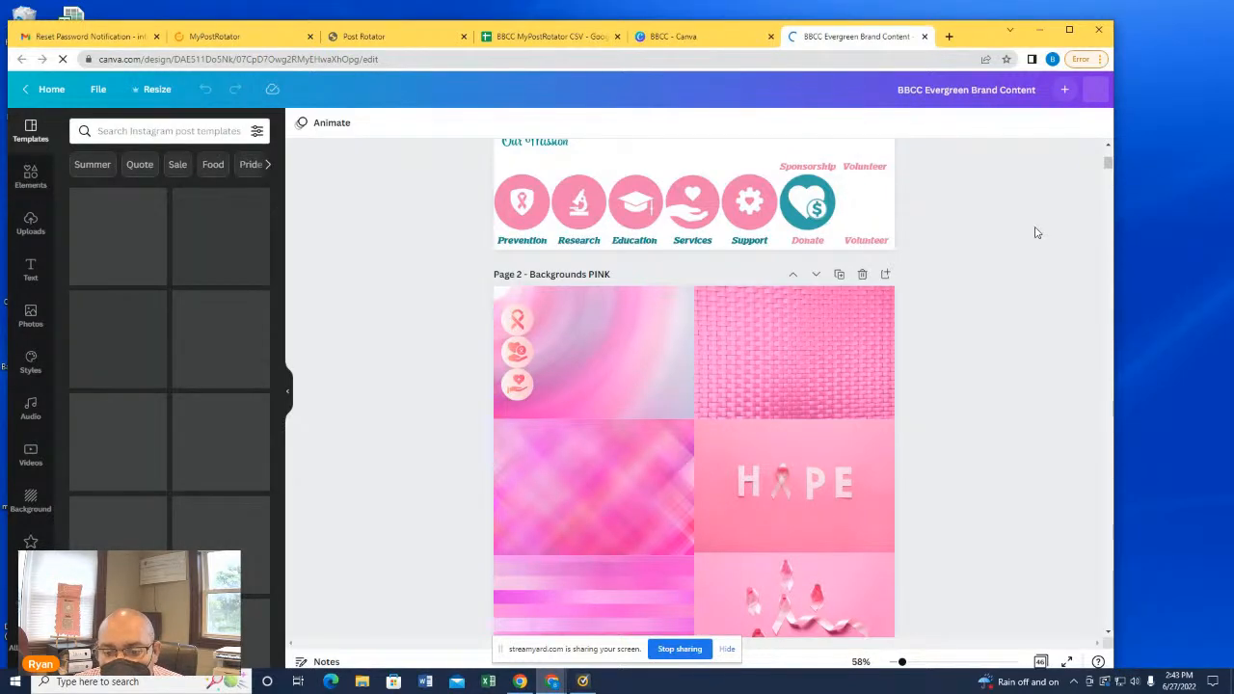
scroll(1036, 232, down, 2)
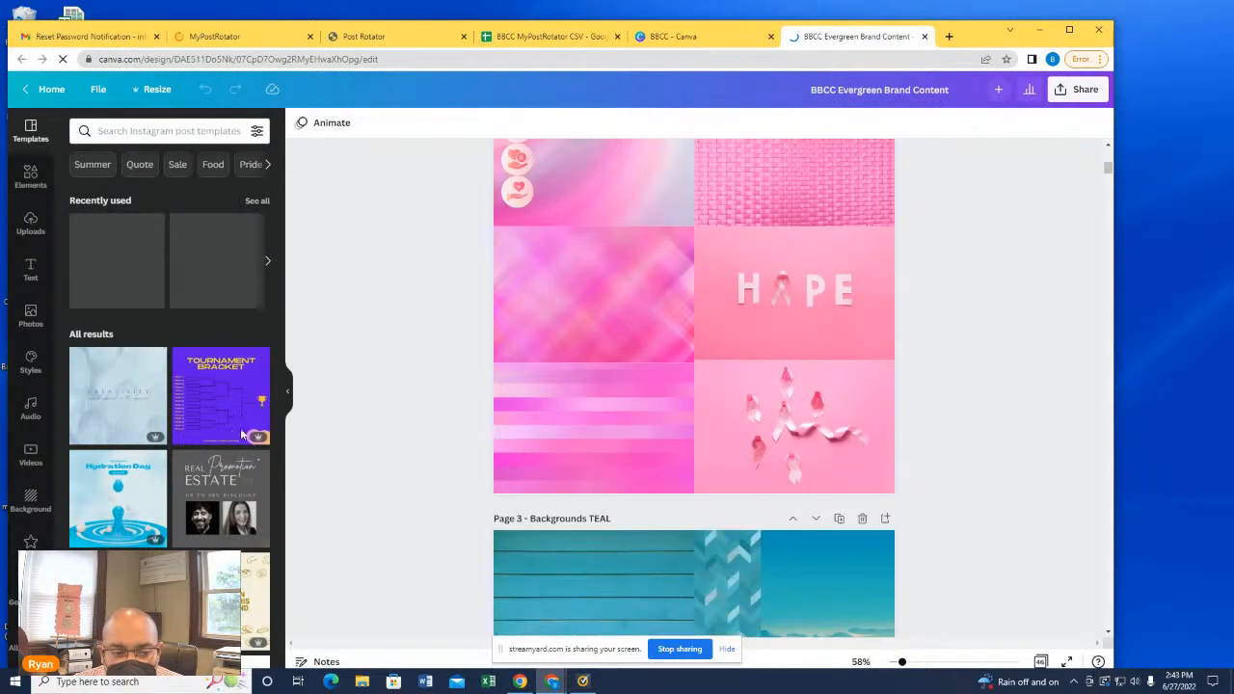
scroll(289, 397, up, 2)
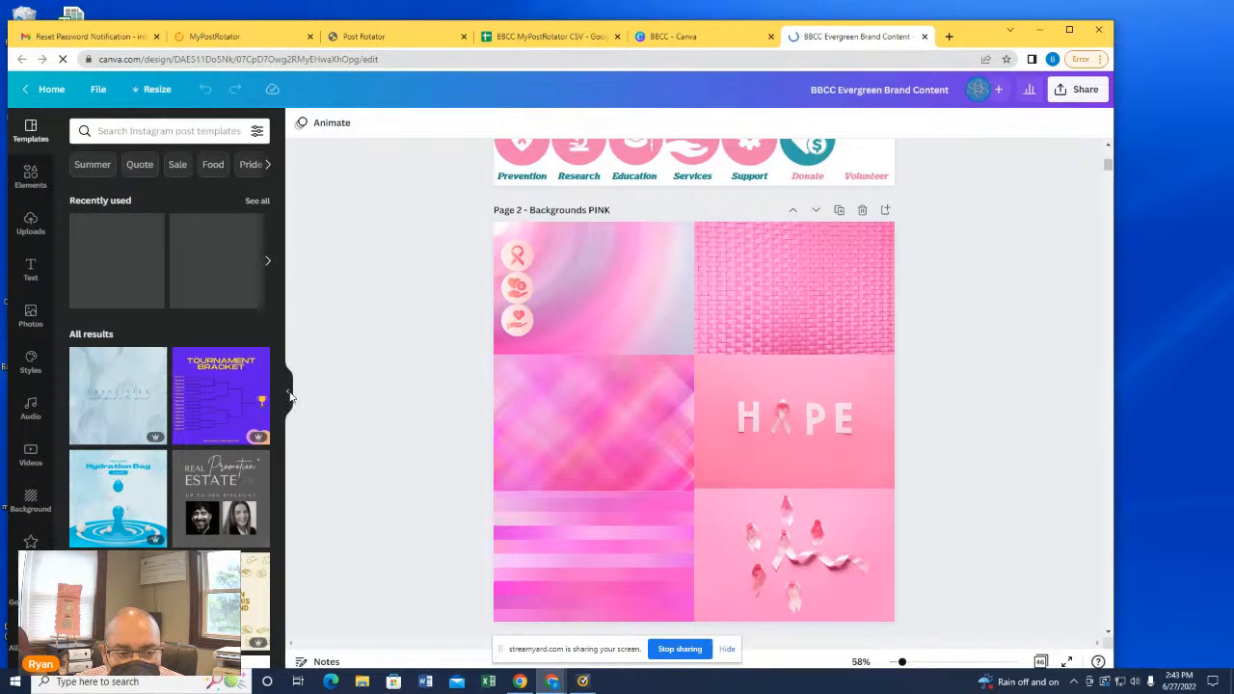
click(291, 397)
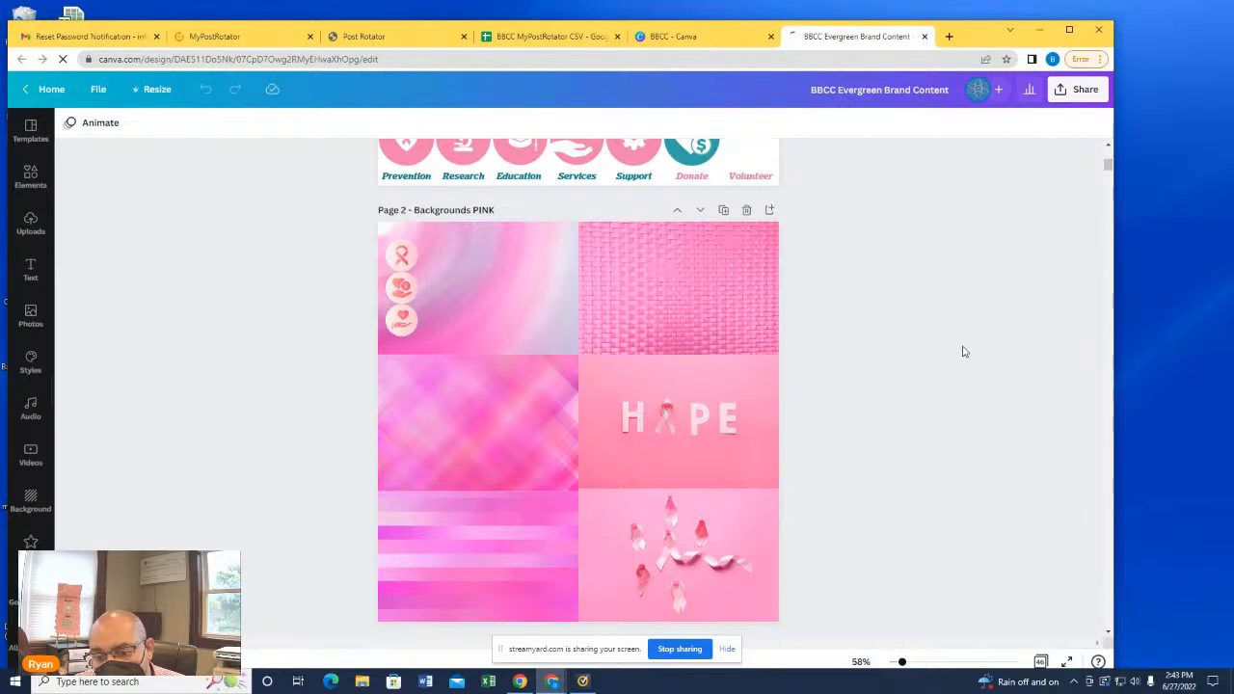
scroll(962, 352, down, 3)
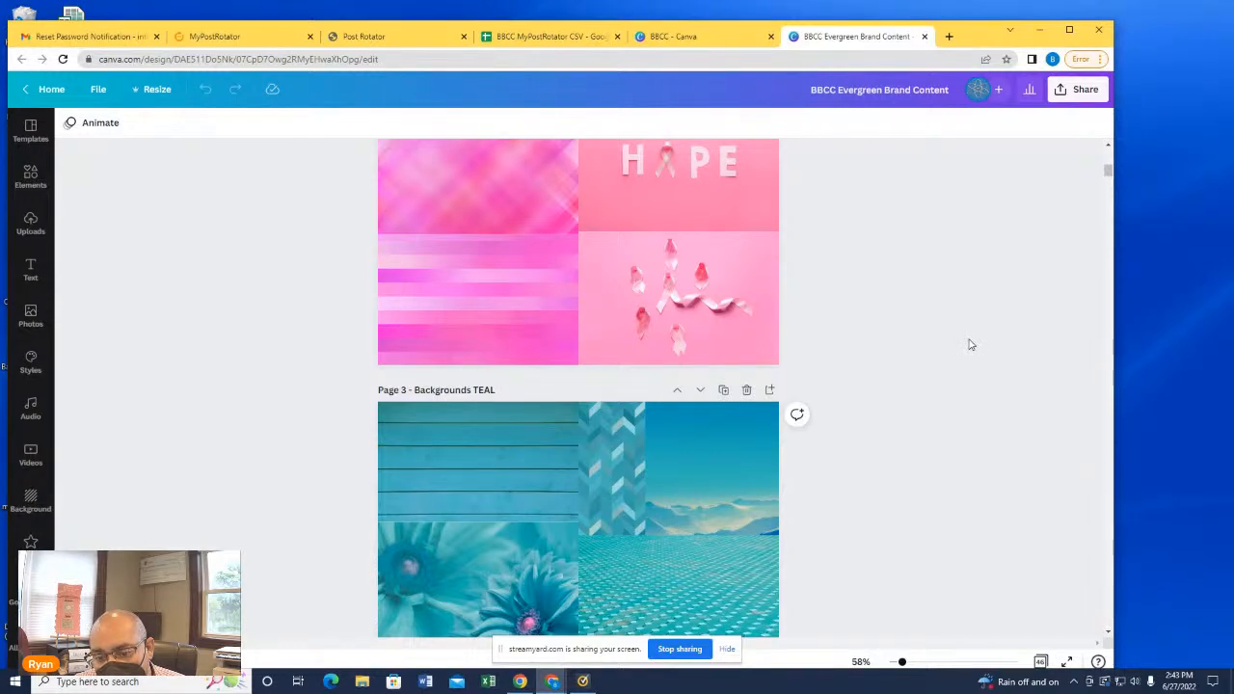
scroll(971, 344, down, 3)
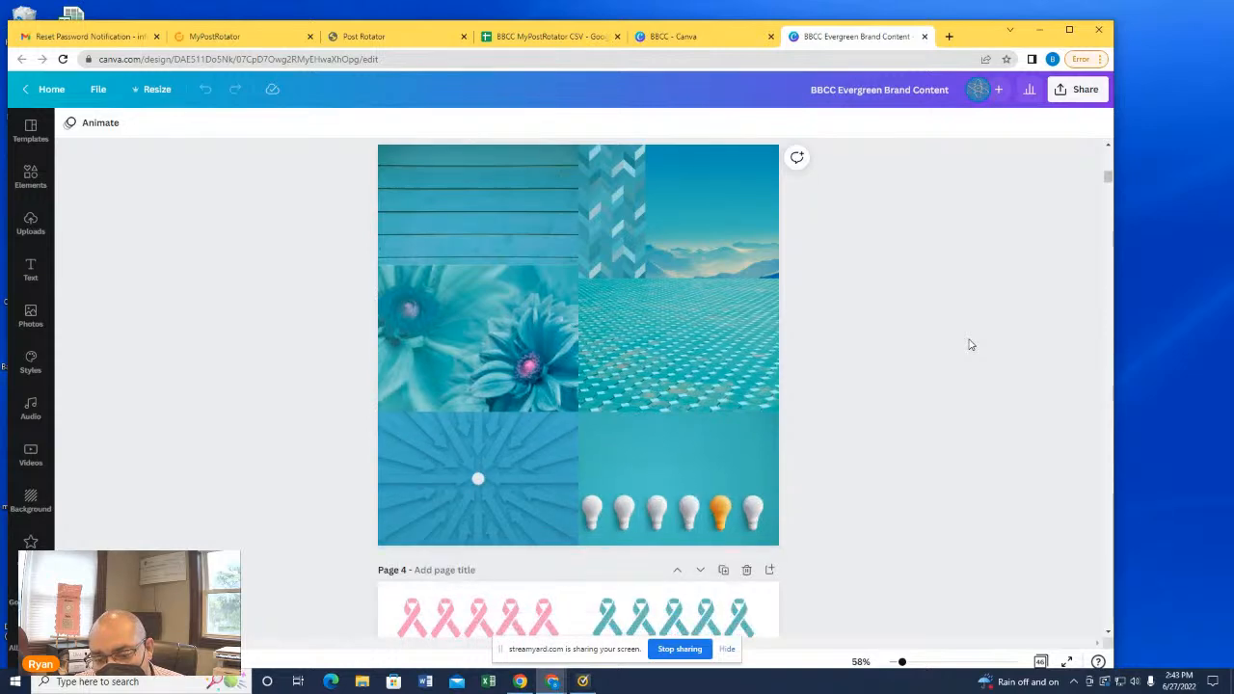
scroll(971, 344, down, 1)
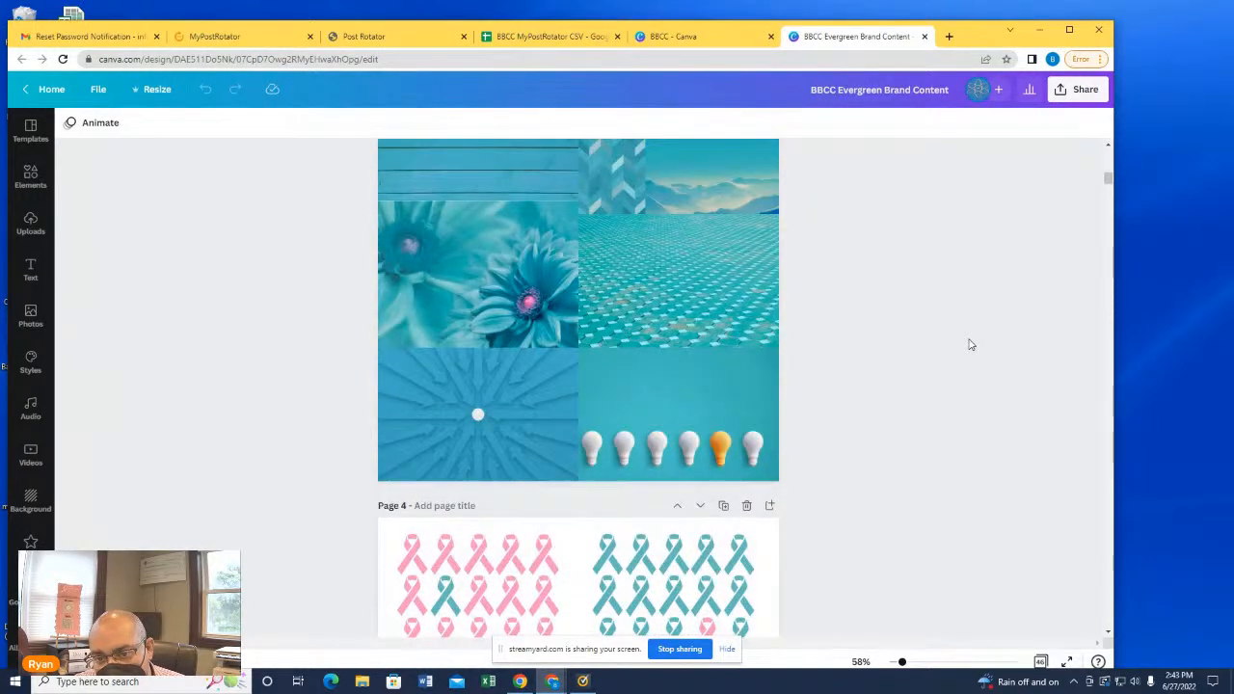
scroll(970, 344, down, 5)
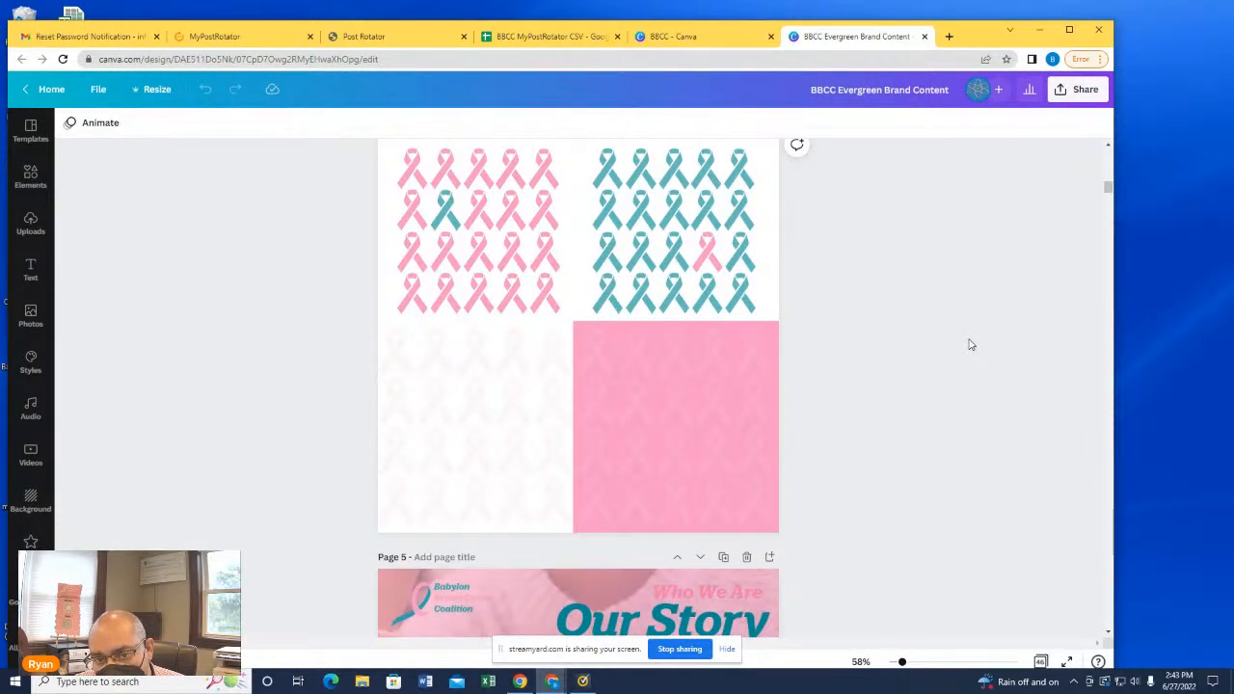
scroll(970, 344, down, 4)
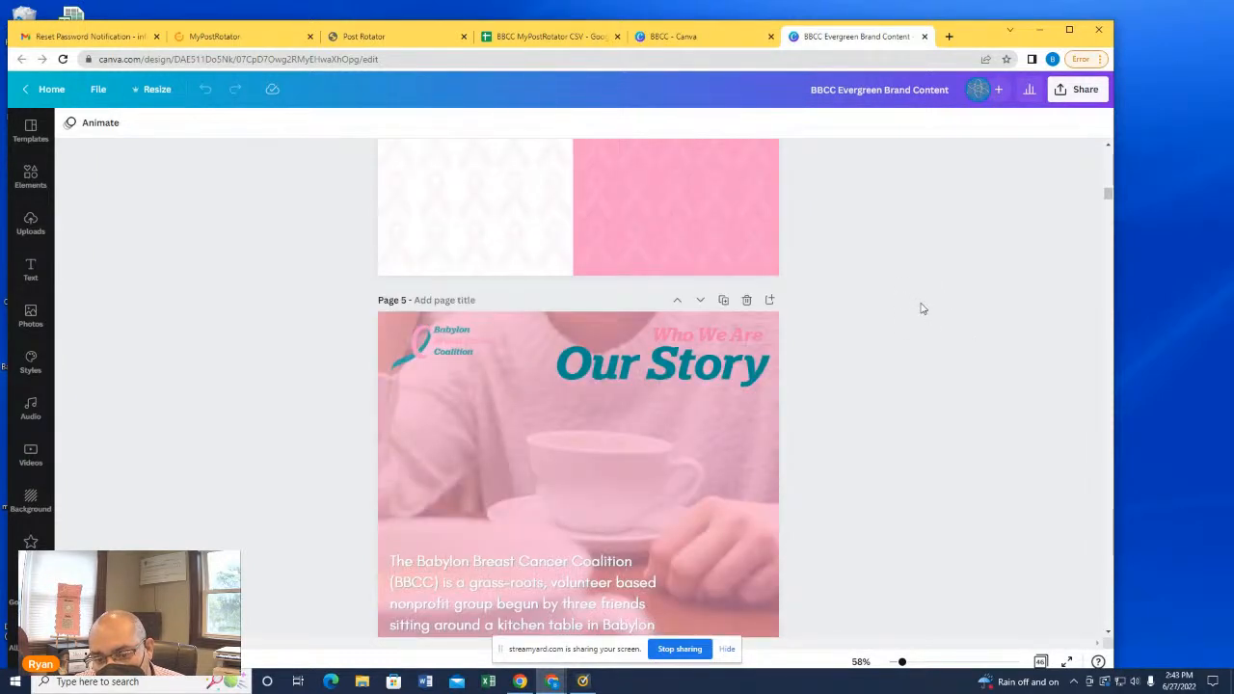
scroll(664, 405, down, 4)
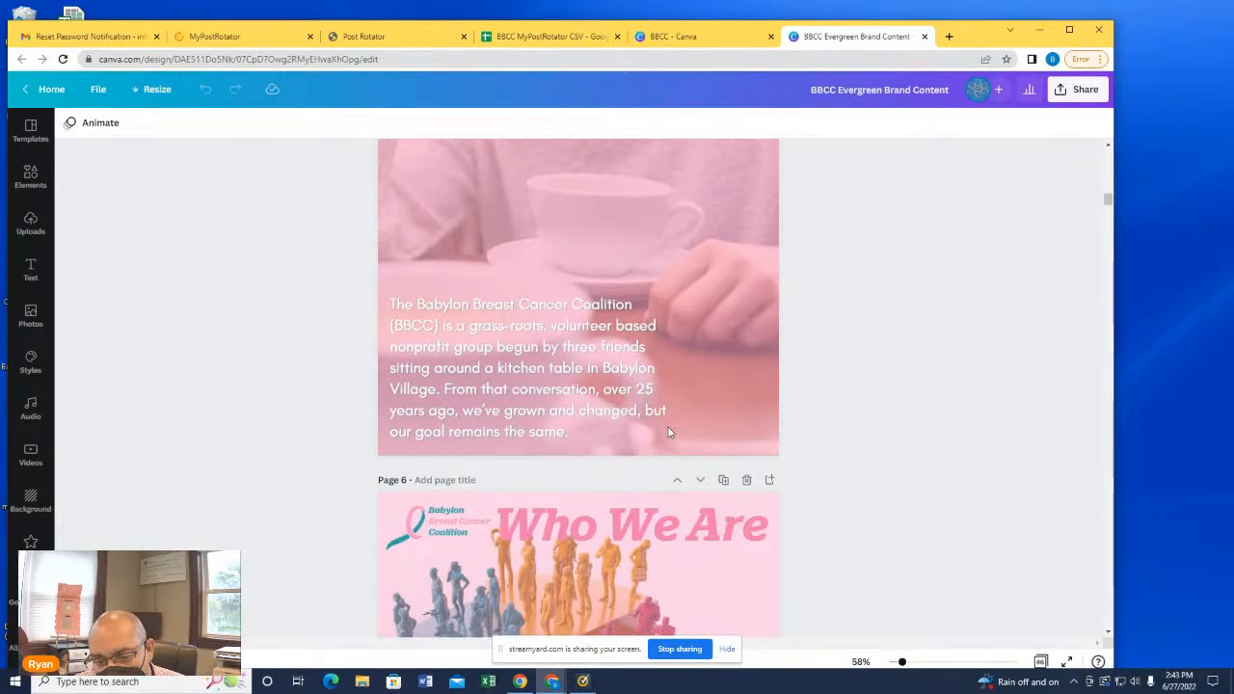
scroll(893, 475, down, 2)
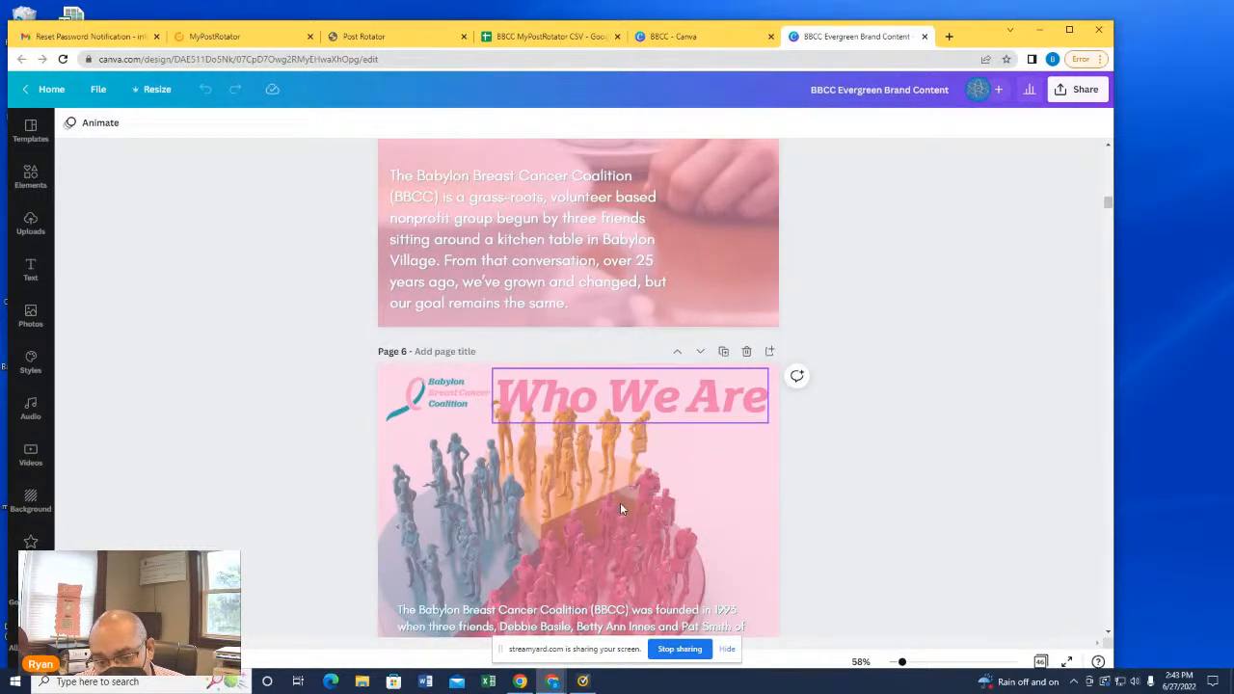
scroll(619, 508, up, 1)
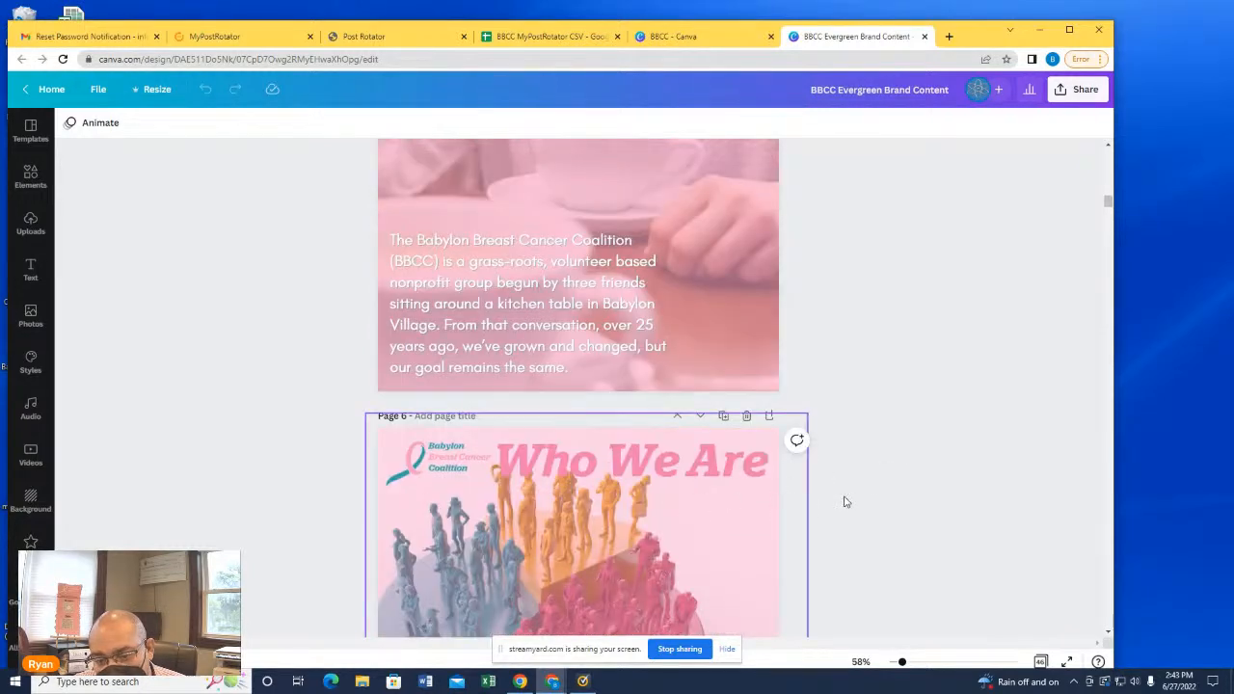
scroll(896, 499, down, 2)
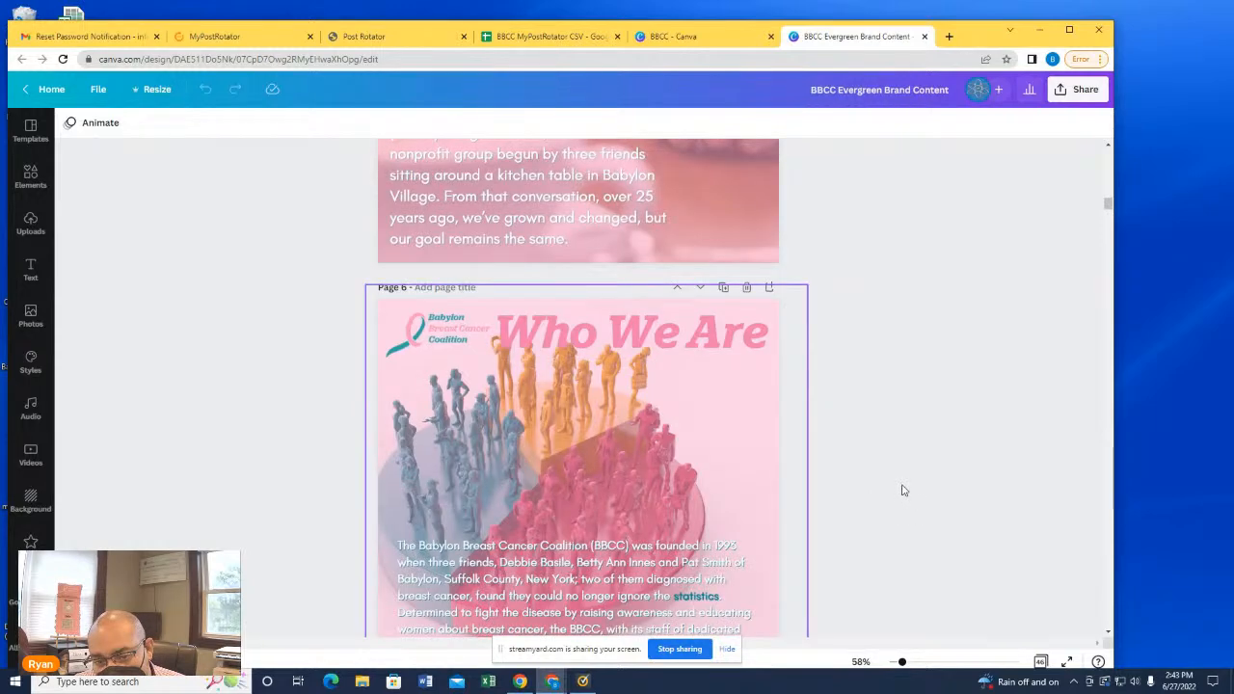
scroll(902, 491, down, 3)
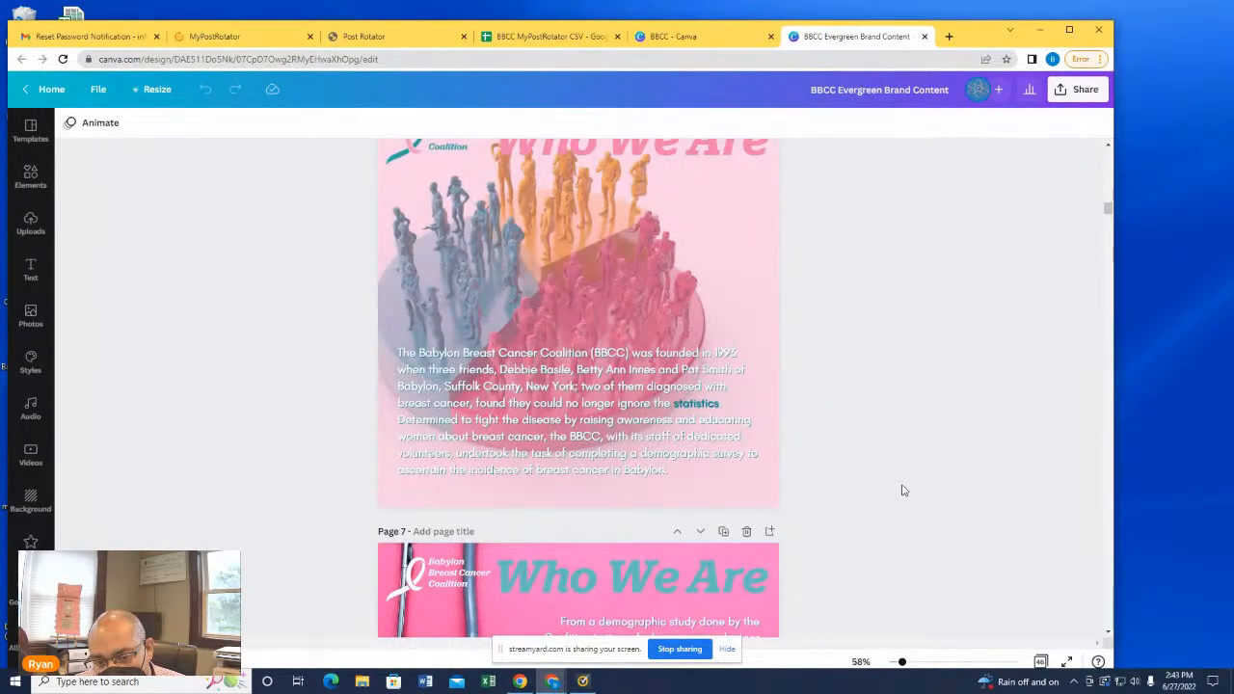
scroll(902, 490, down, 4)
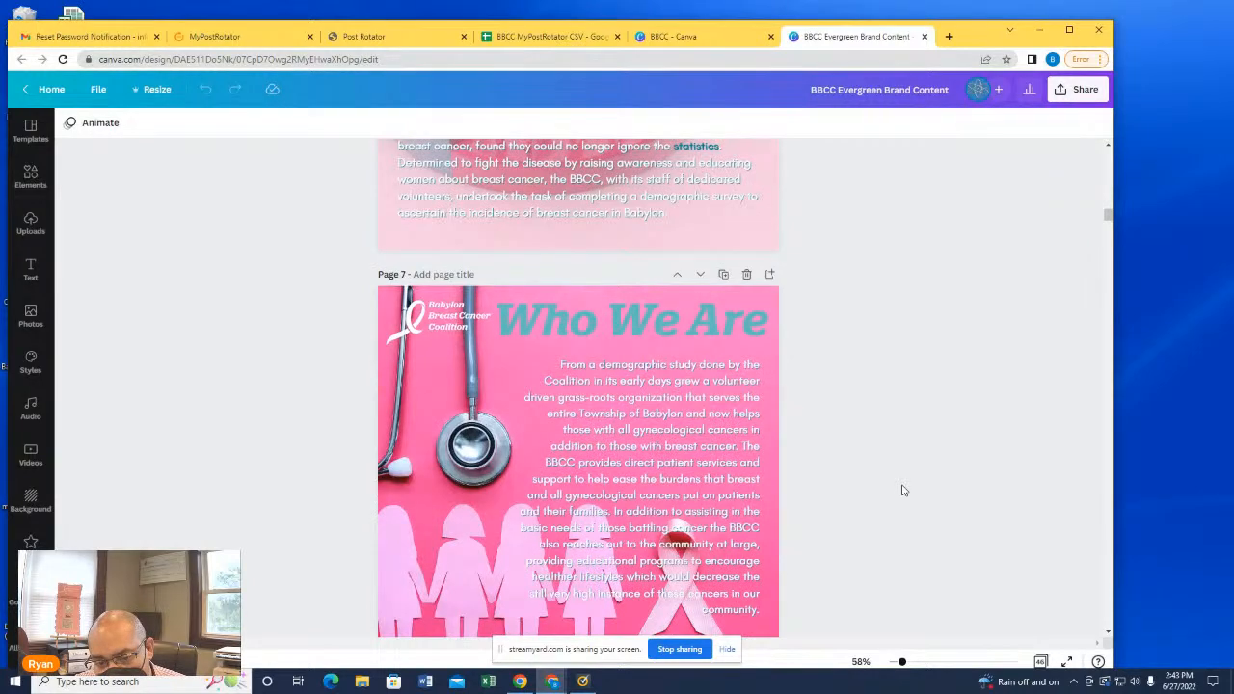
scroll(902, 491, down, 4)
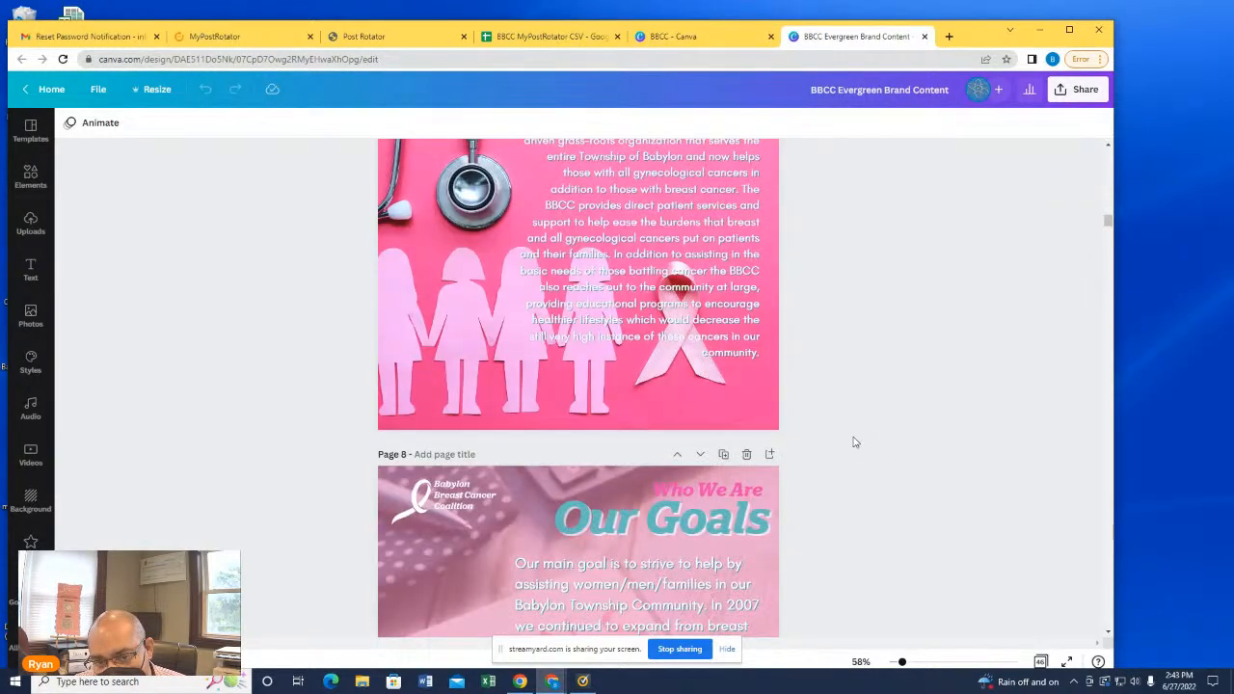
scroll(852, 442, down, 2)
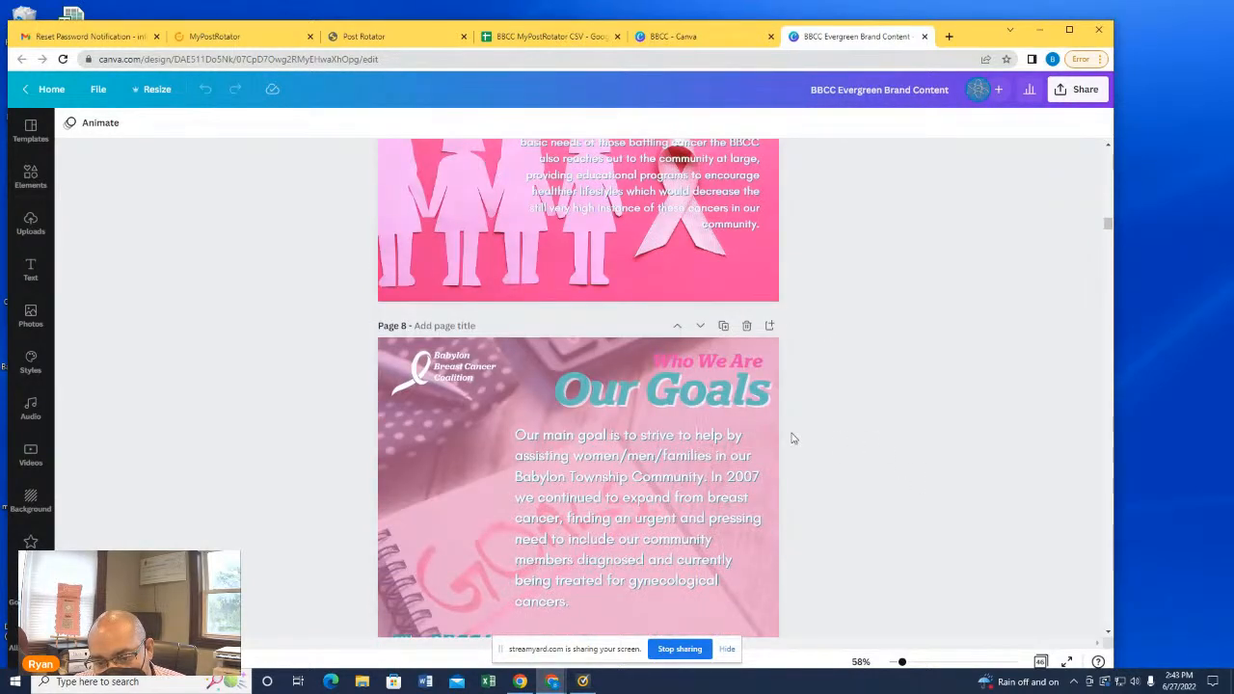
scroll(852, 468, down, 1)
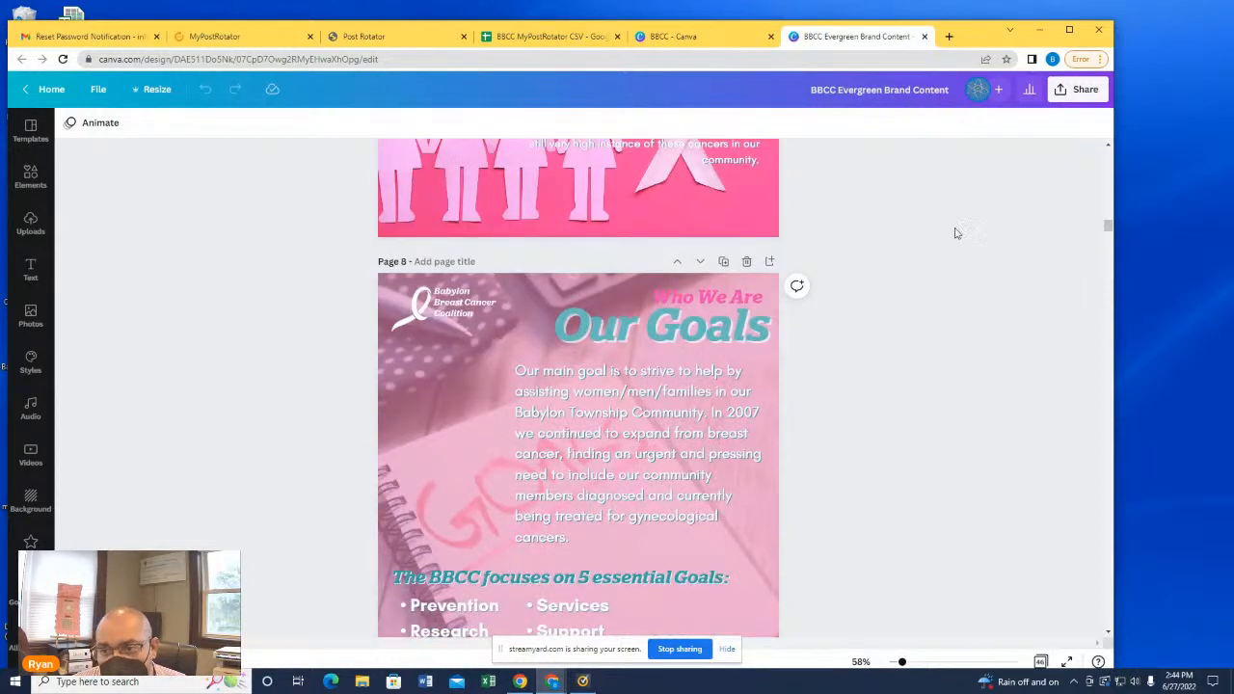
scroll(1079, 95, up, 1)
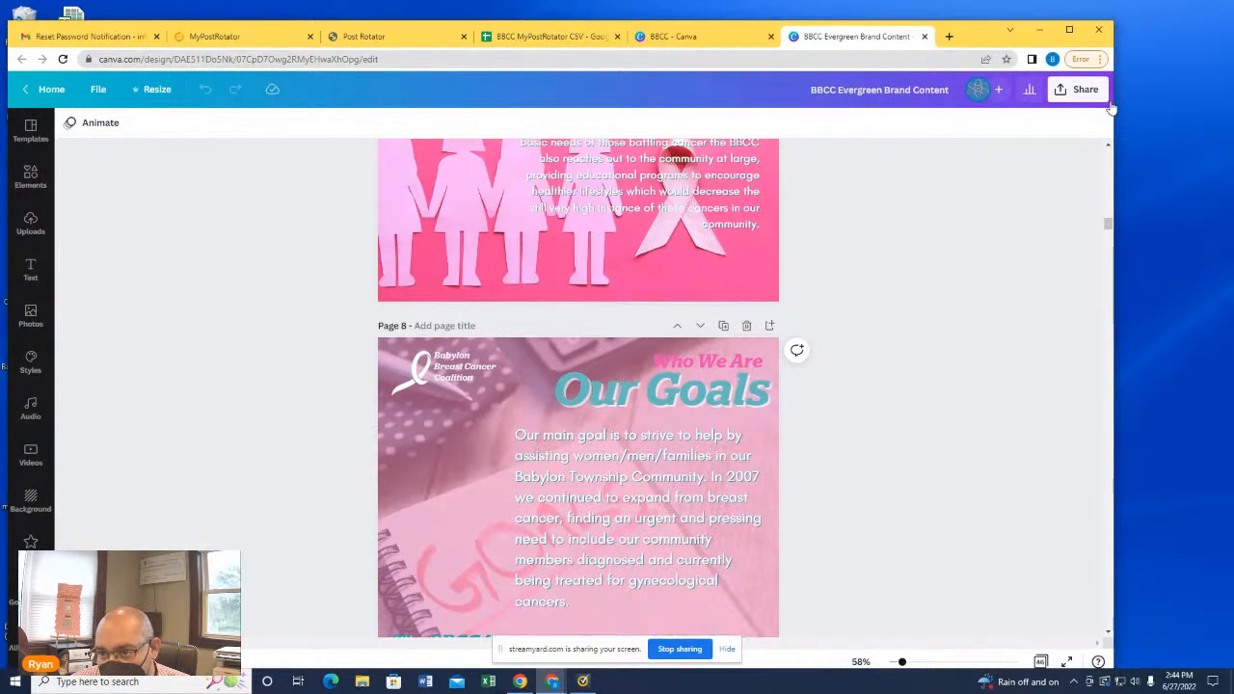
scroll(1082, 94, down, 3)
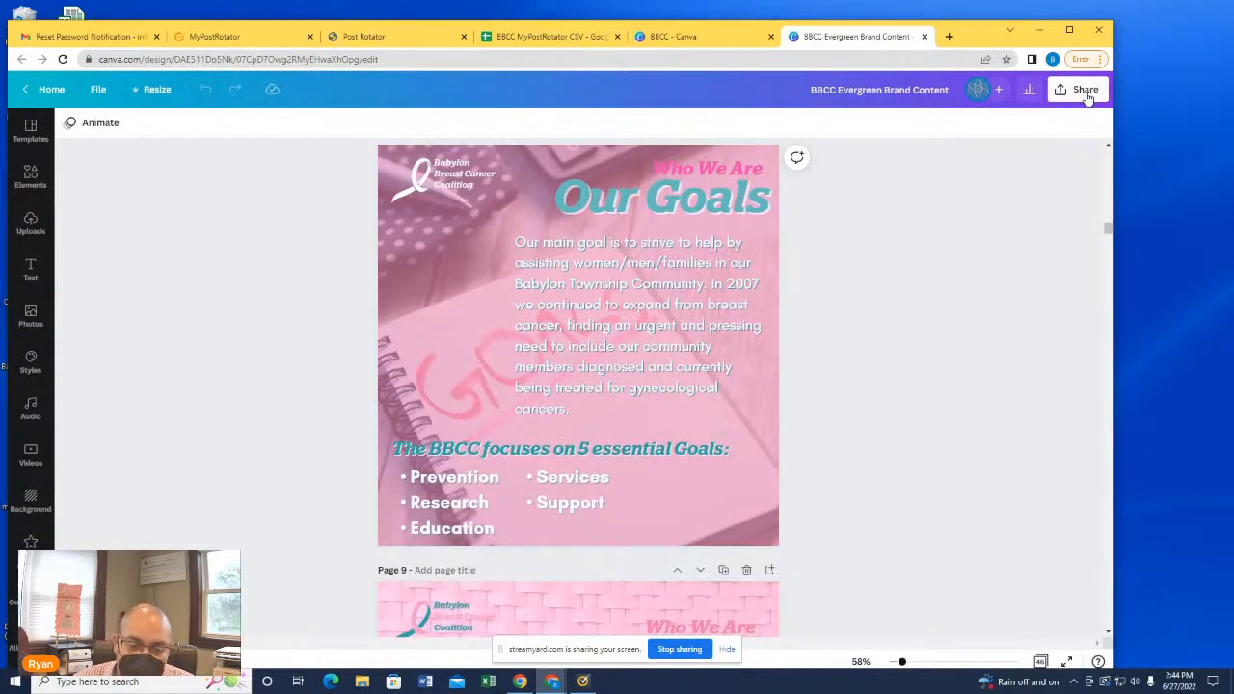
Download the BBCC Evergreen Brand Content design as PNG with All pages (46) selected.
click(1086, 96)
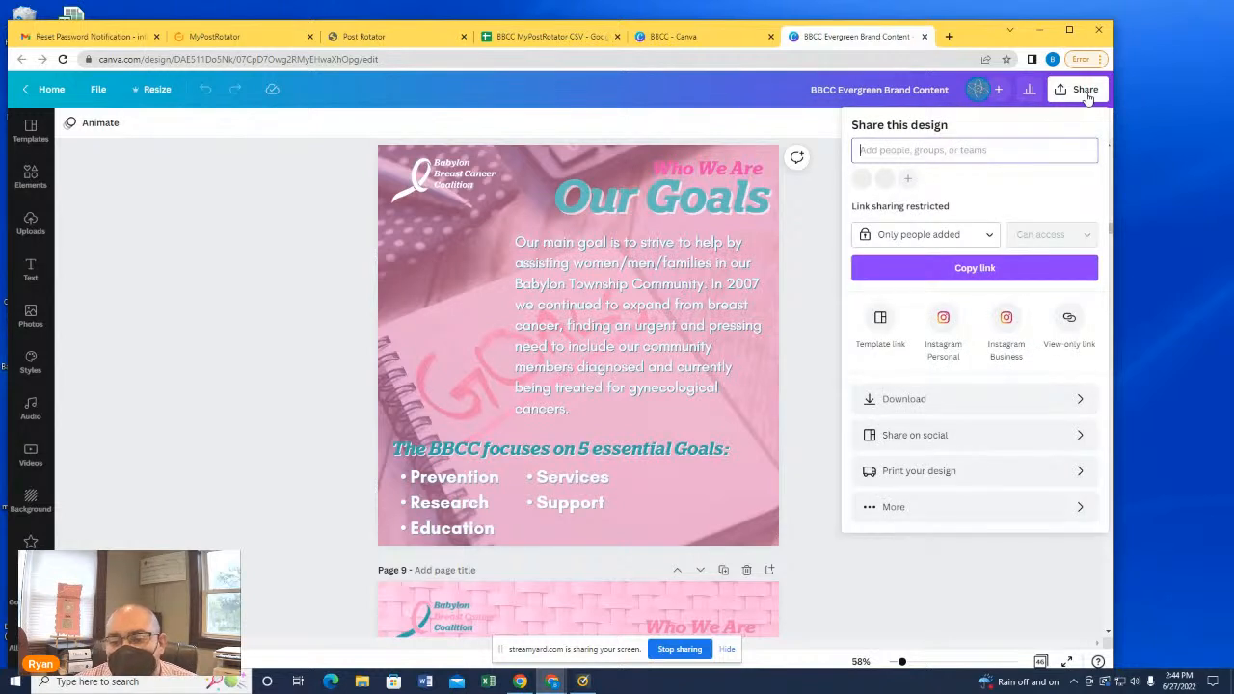
click(961, 406)
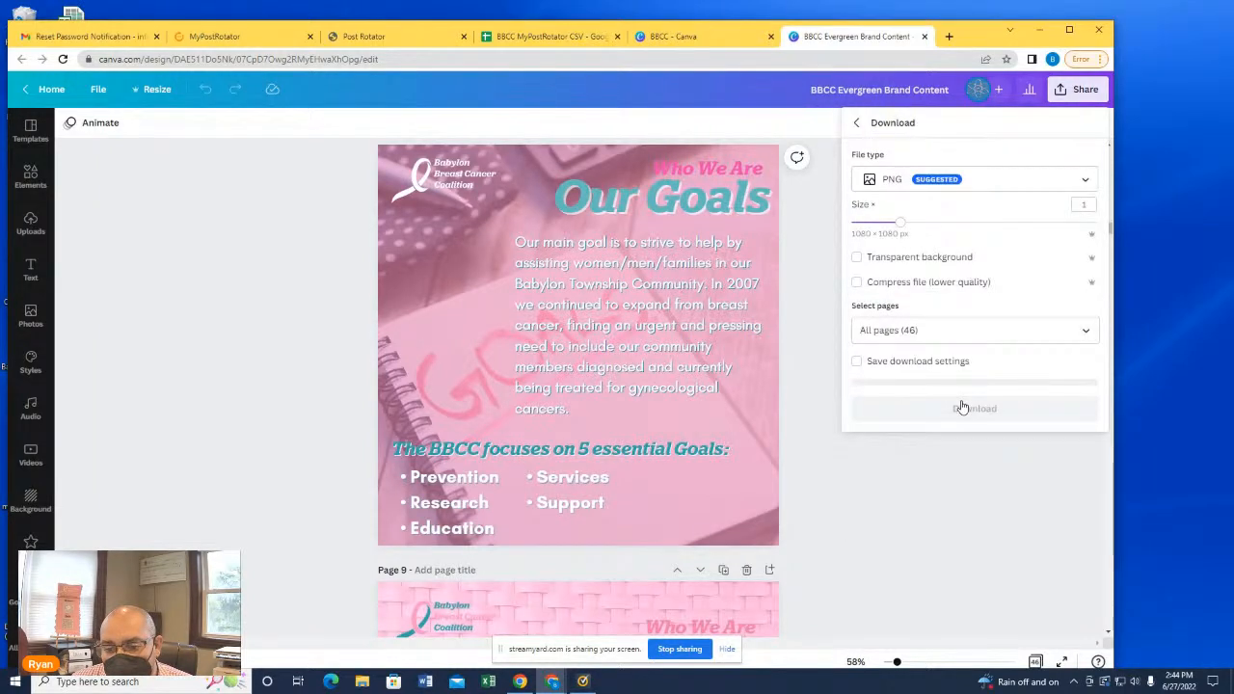
click(961, 406)
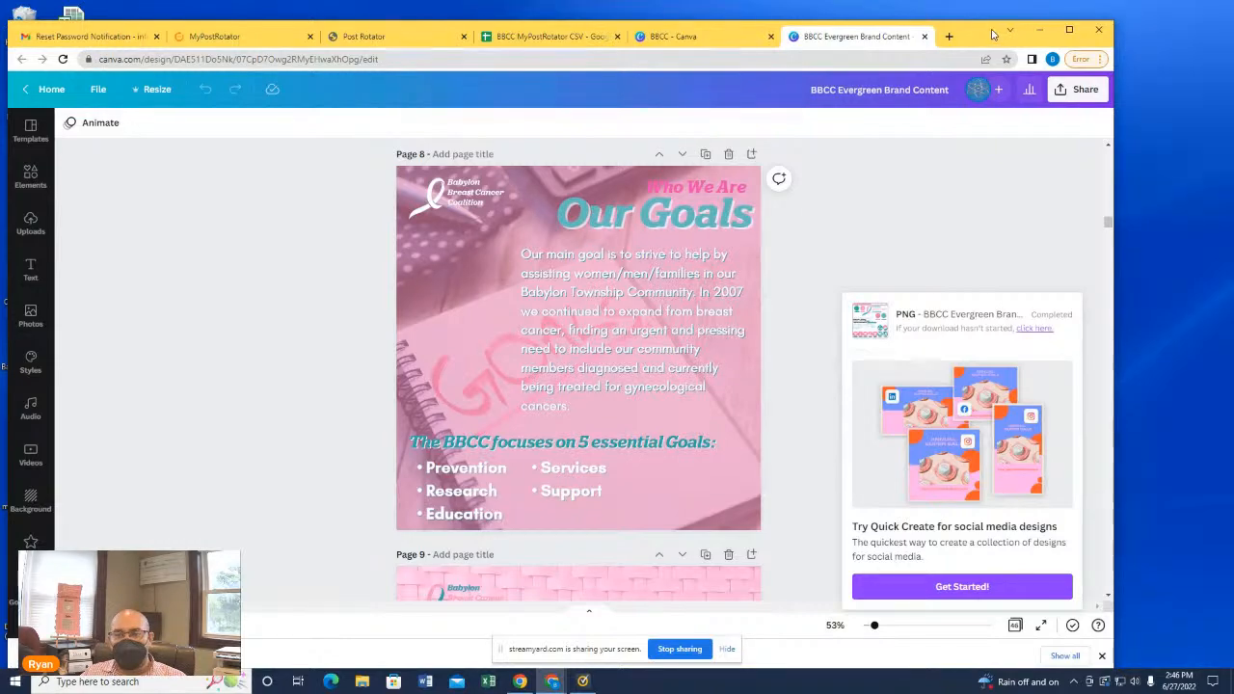
drag(992, 35, 1026, 23)
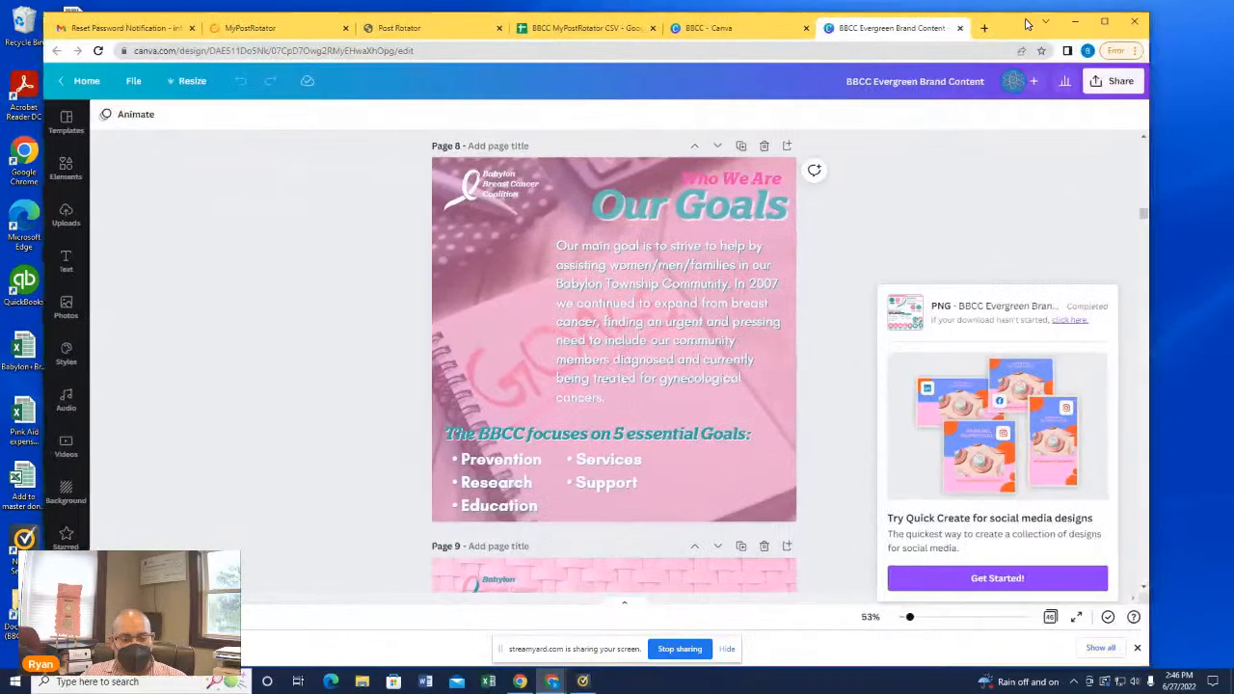
click(522, 686)
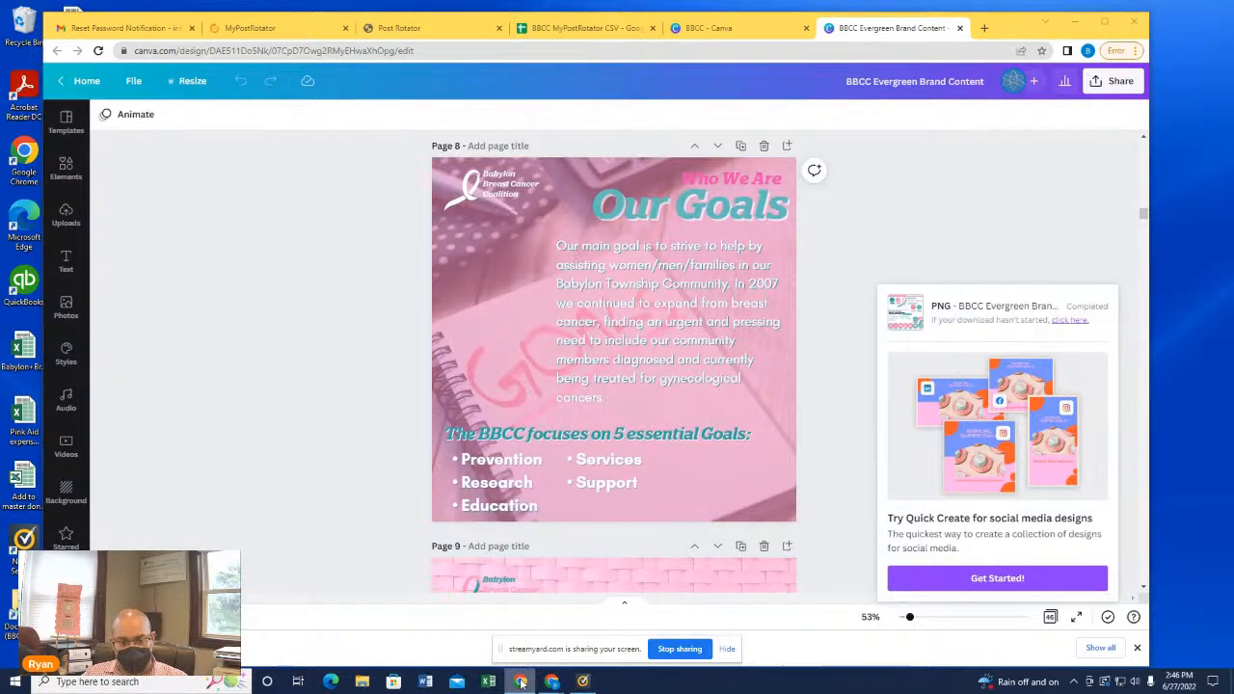
mouse_move(552, 686)
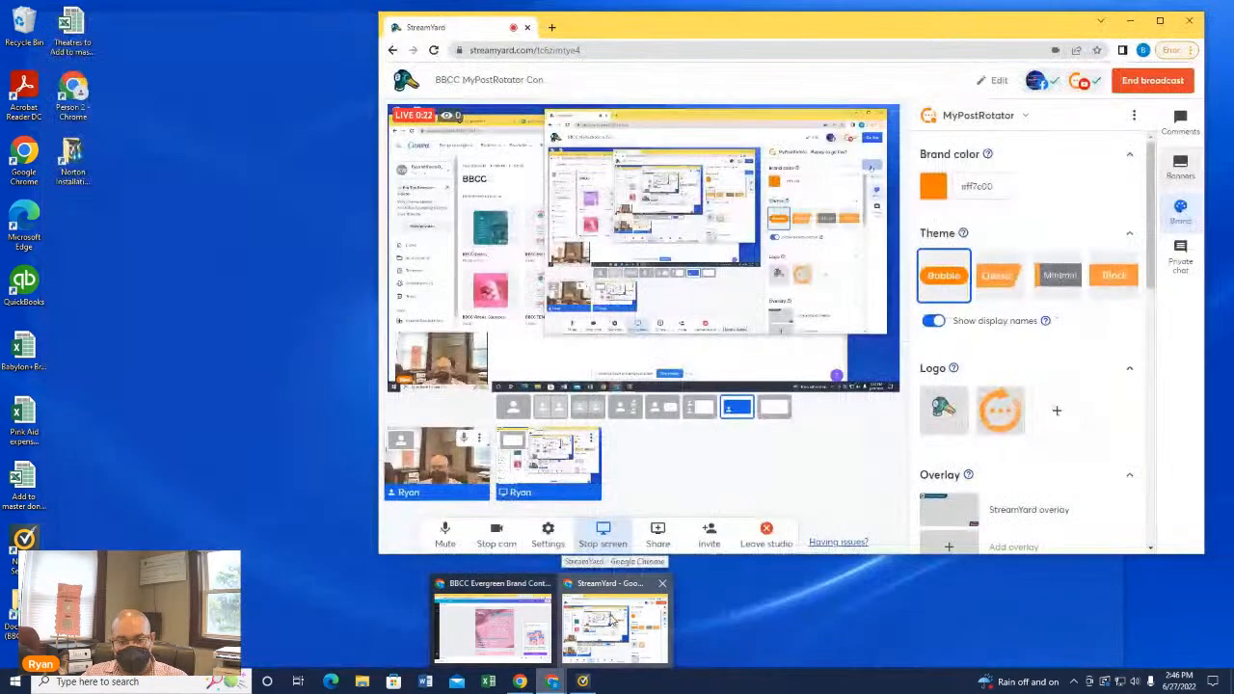
click(611, 622)
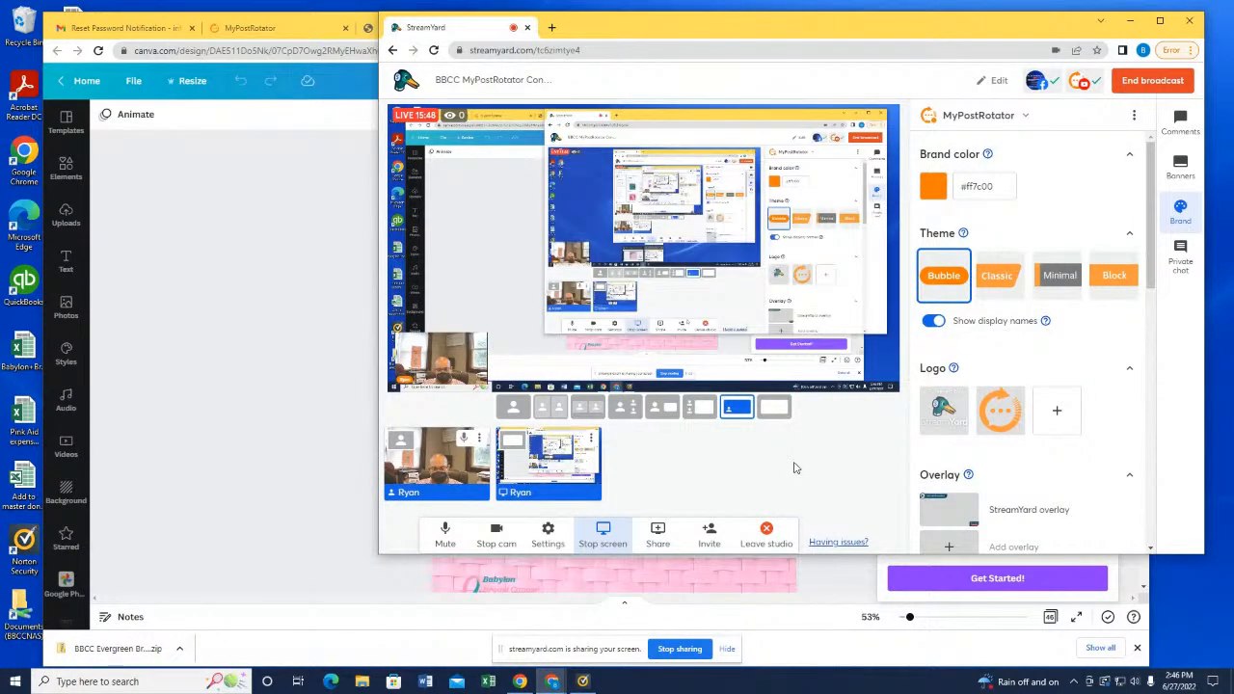
click(775, 409)
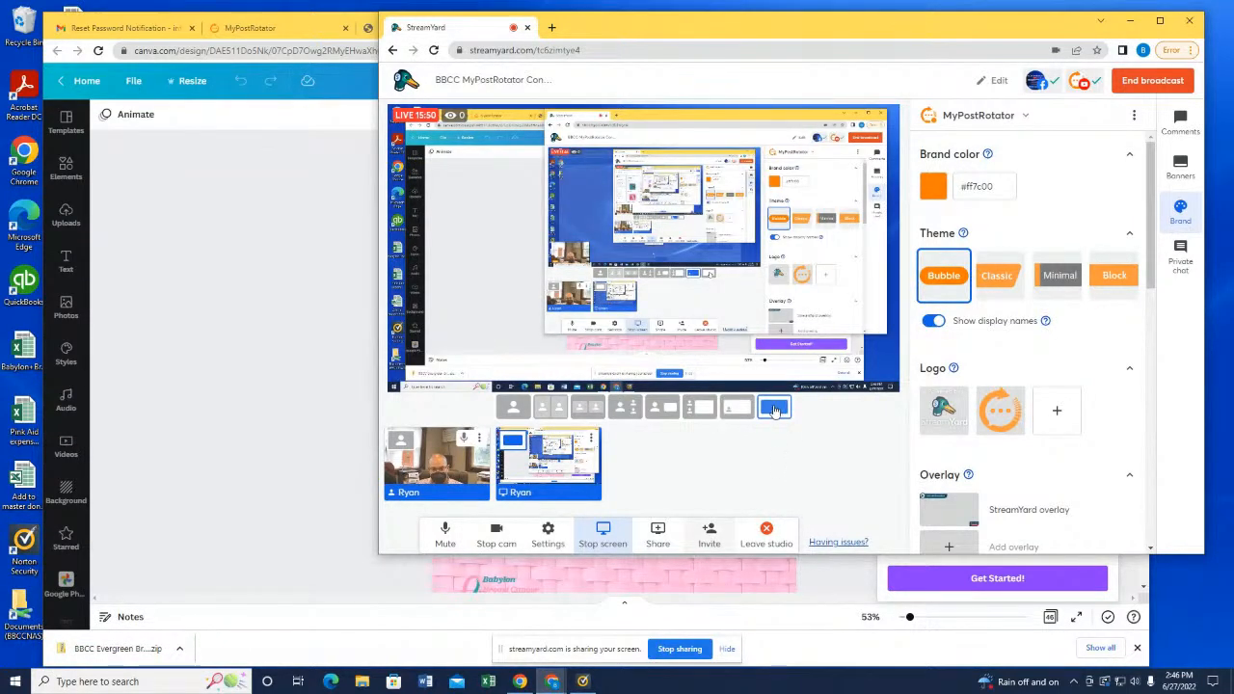
click(1124, 26)
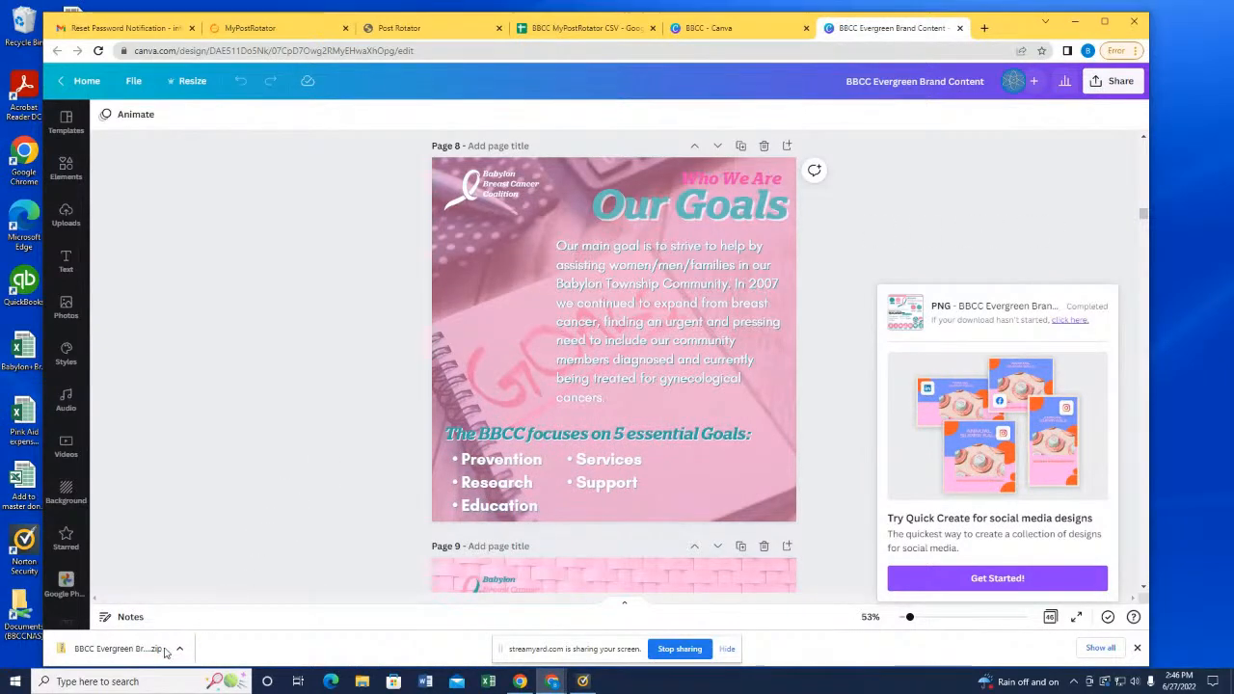
click(180, 649)
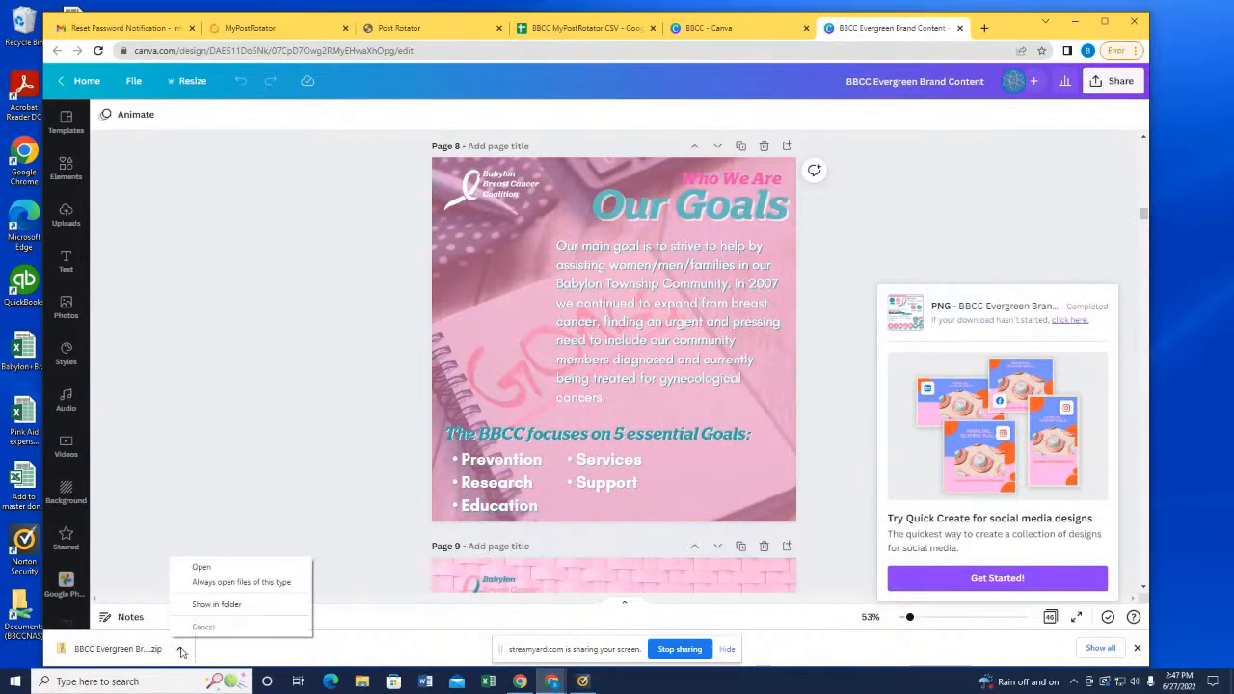
Extract the BBCC Evergreen Brand Content zip from Downloads into its suggested folder.
click(218, 605)
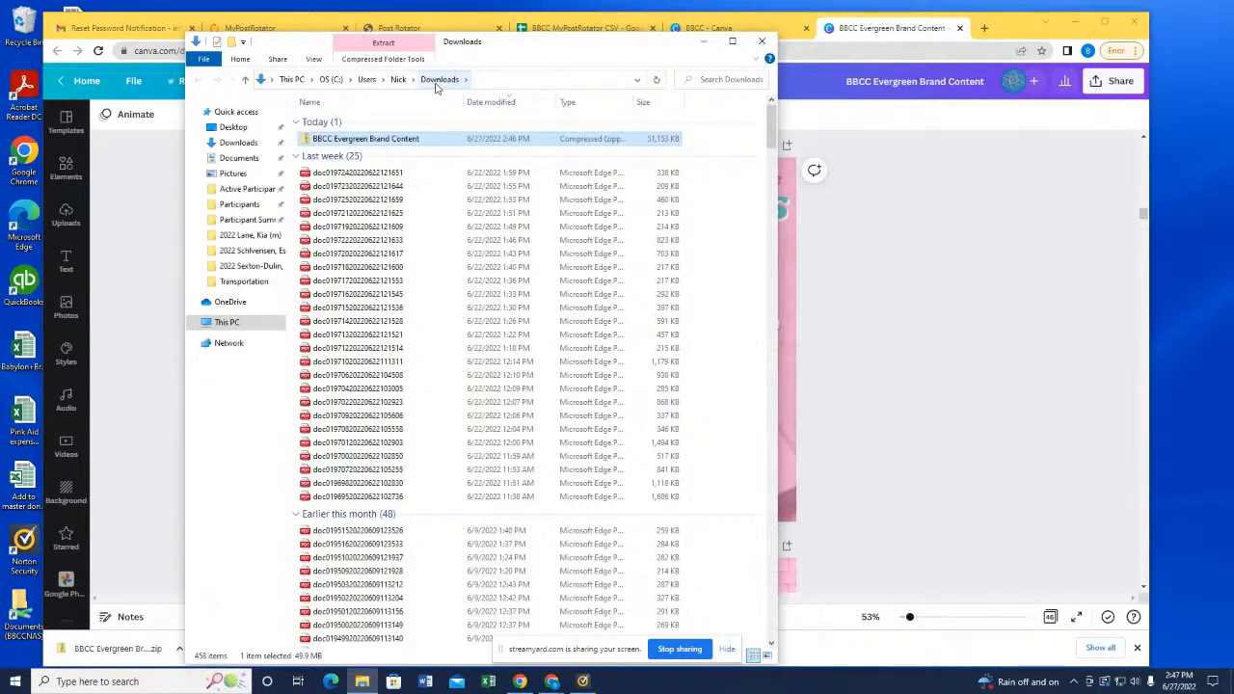
right_click(395, 144)
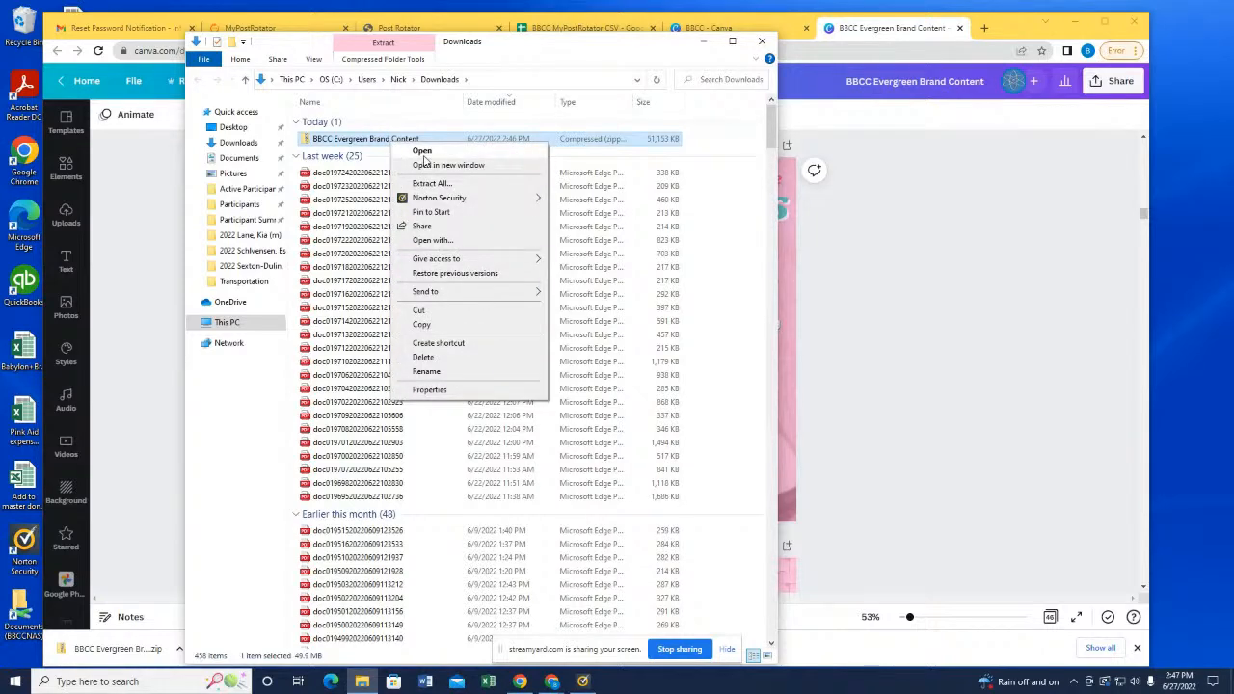
click(431, 184)
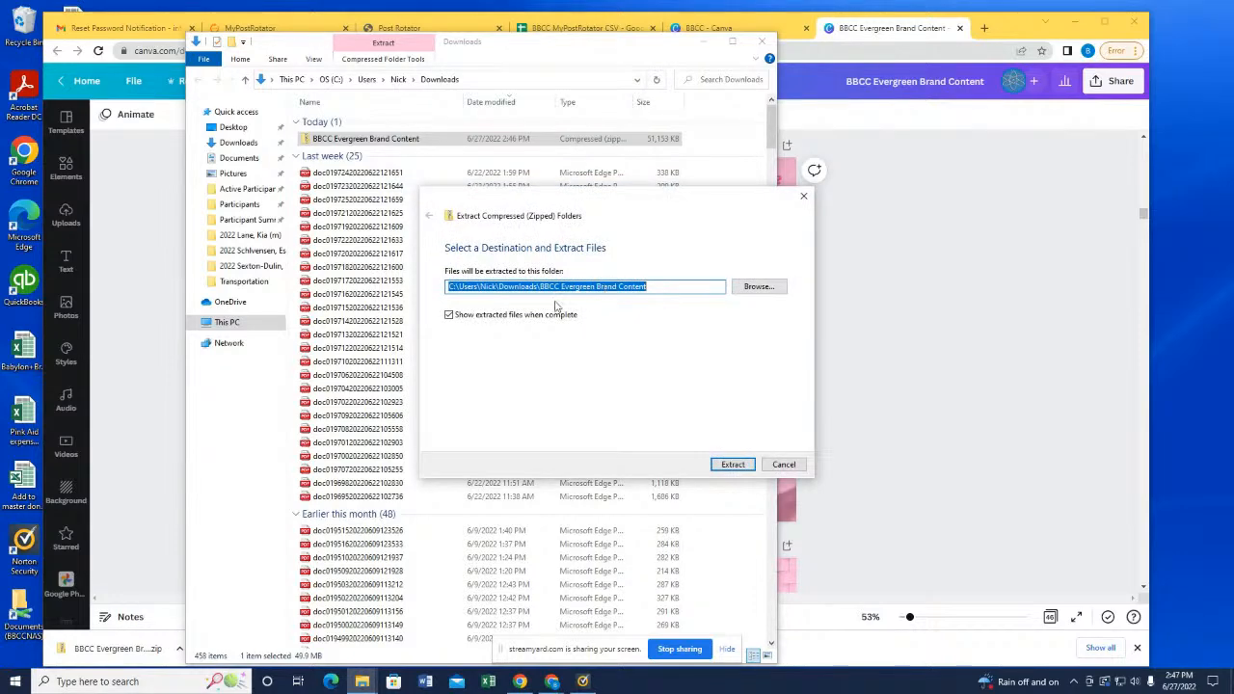
click(732, 465)
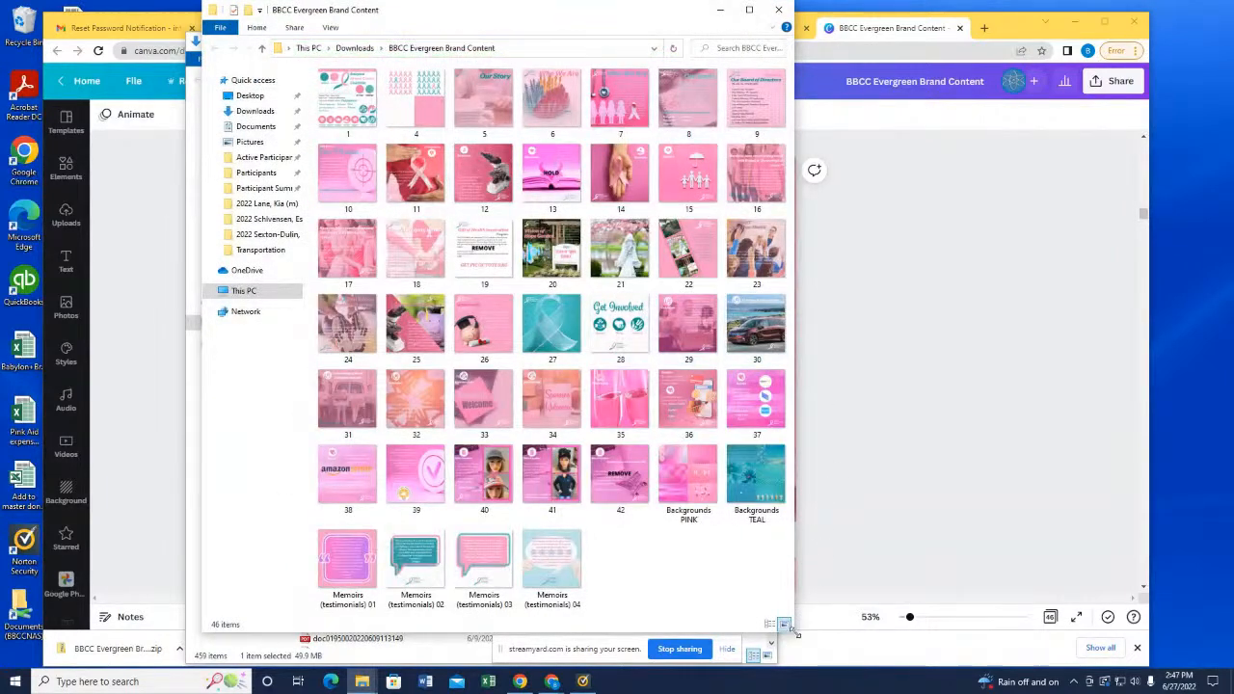
Widen the extracted image folder window and reposition it over Downloads.
drag(795, 633, 1137, 624)
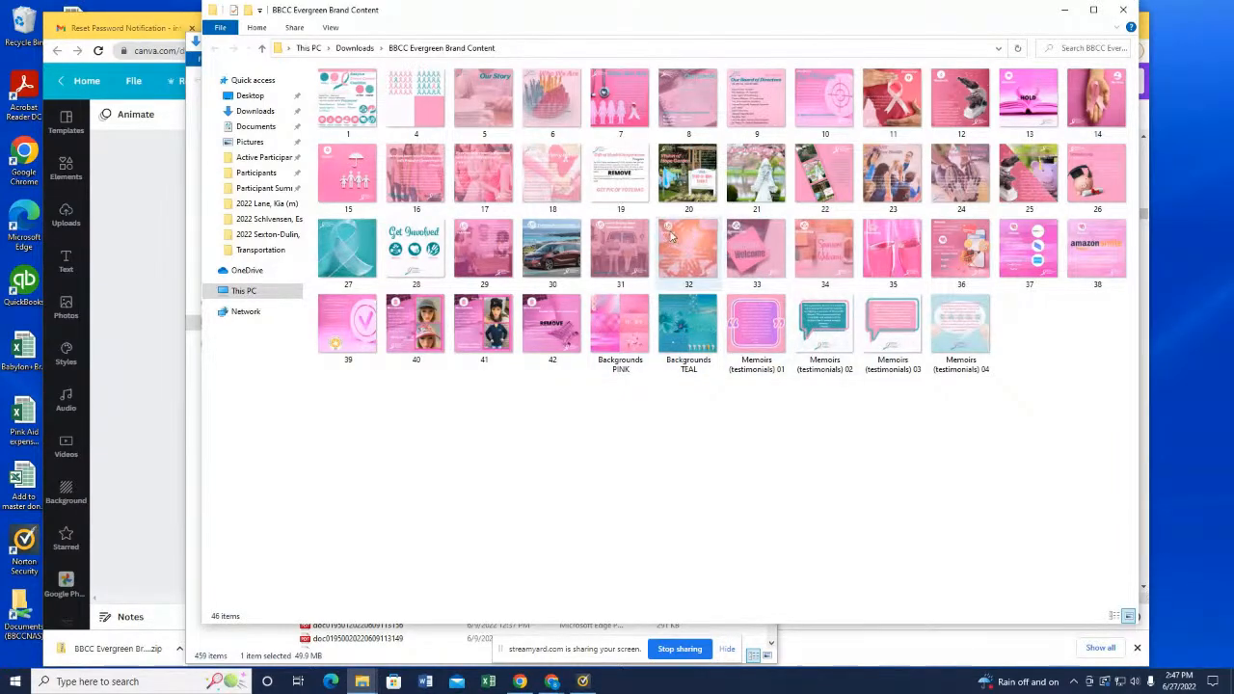
drag(405, 16, 567, 180)
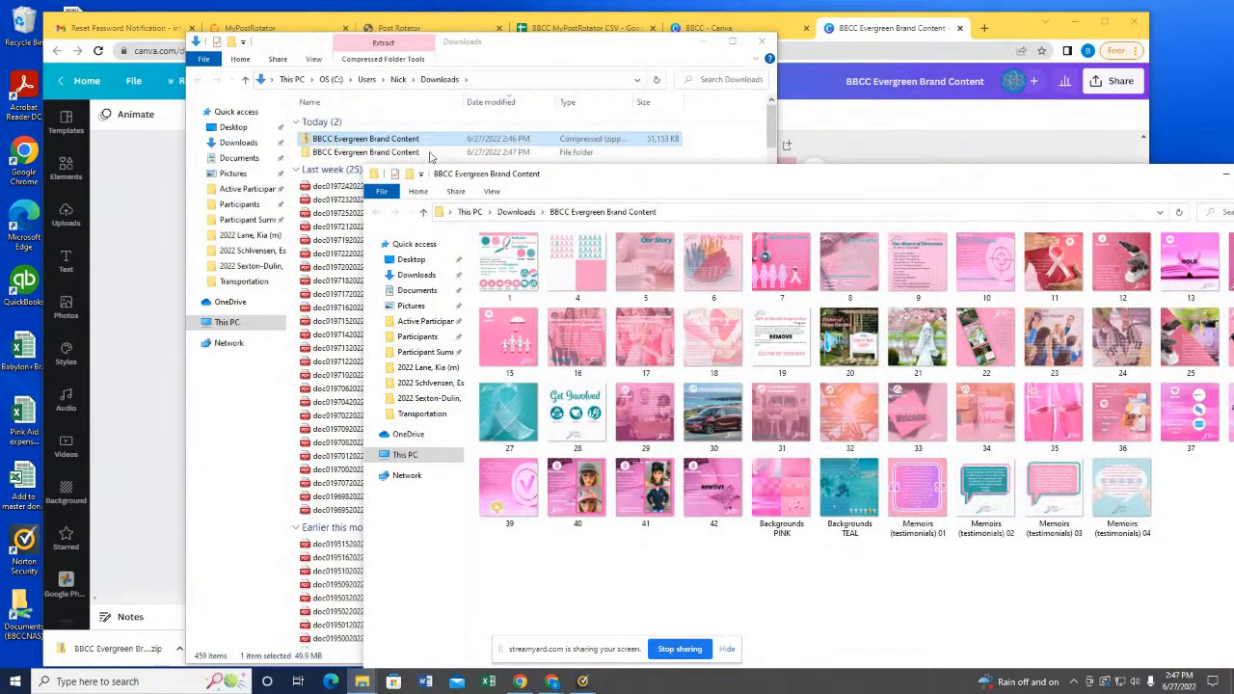
drag(742, 186, 541, 49)
drag(306, 125, 297, 161)
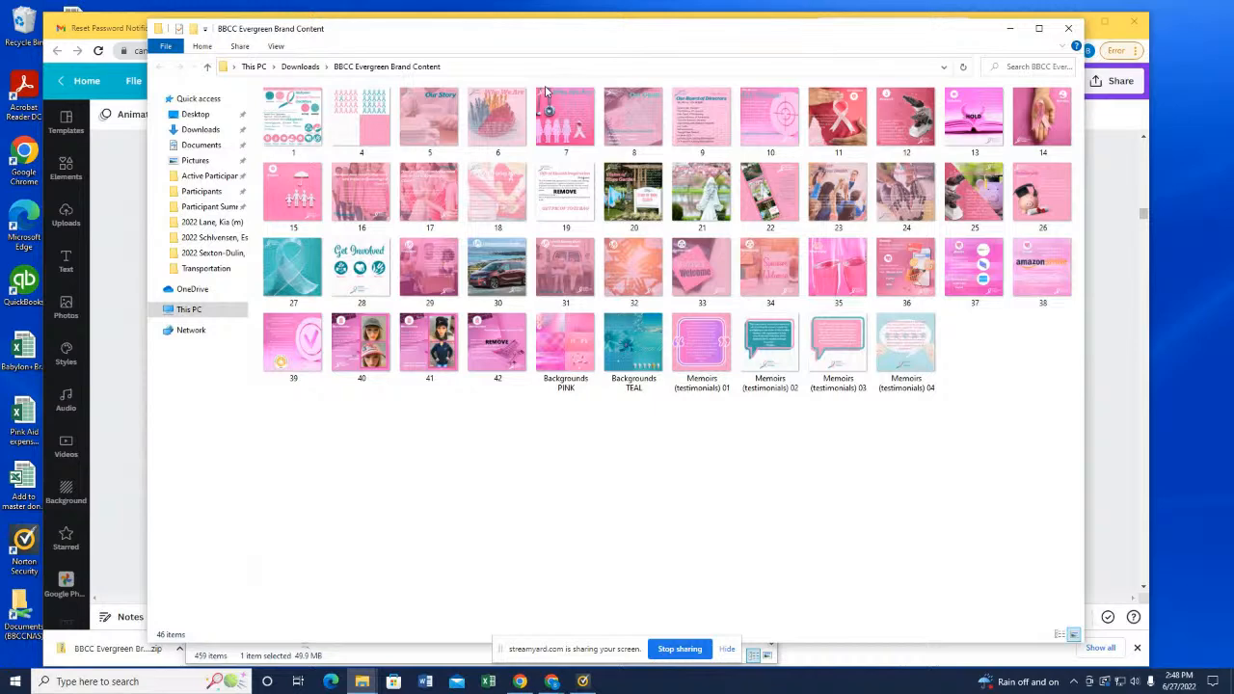
Close the extracted image folder window and move Downloads aside to reveal Canva.
drag(525, 38, 541, 97)
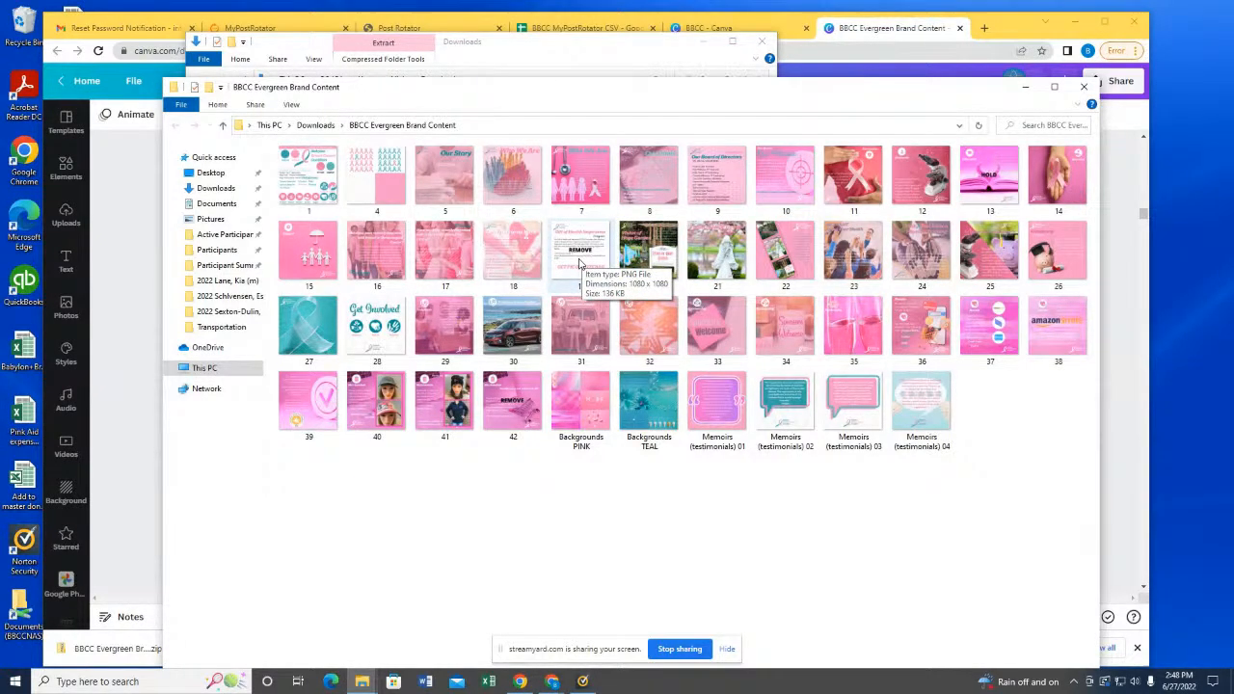
click(1086, 88)
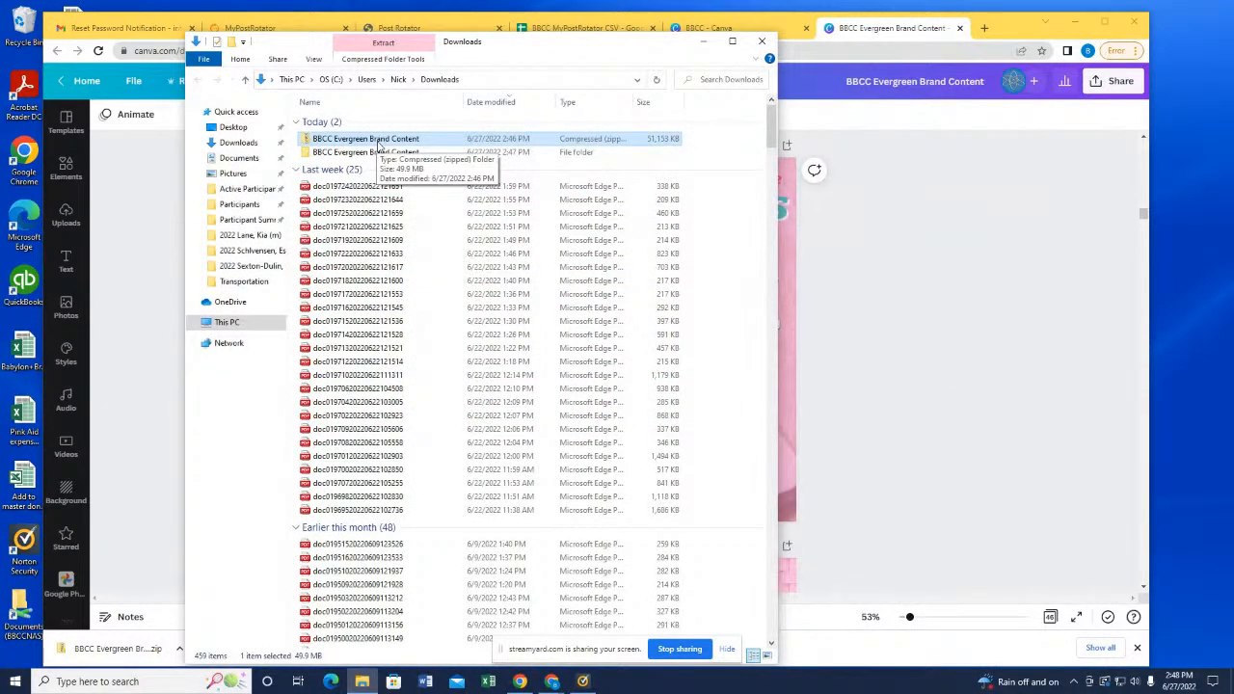
drag(543, 46, 870, 141)
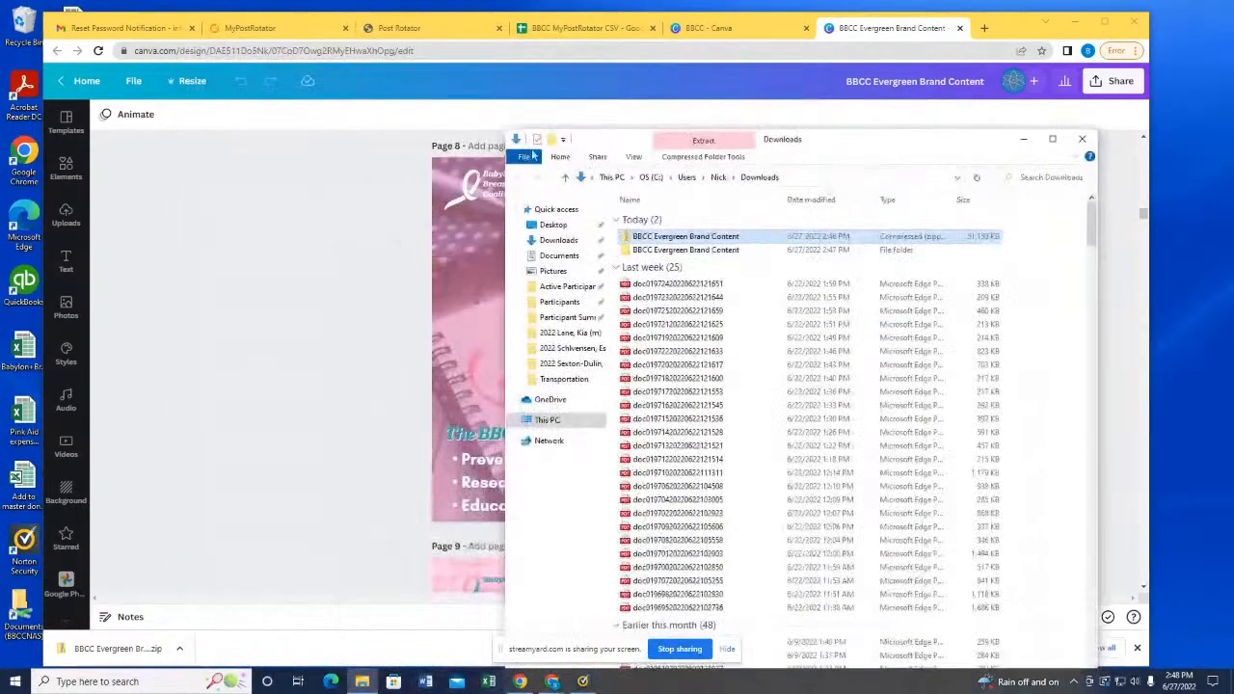
Switch to My Post Rotator and open the Your Buckets list under Content.
click(304, 181)
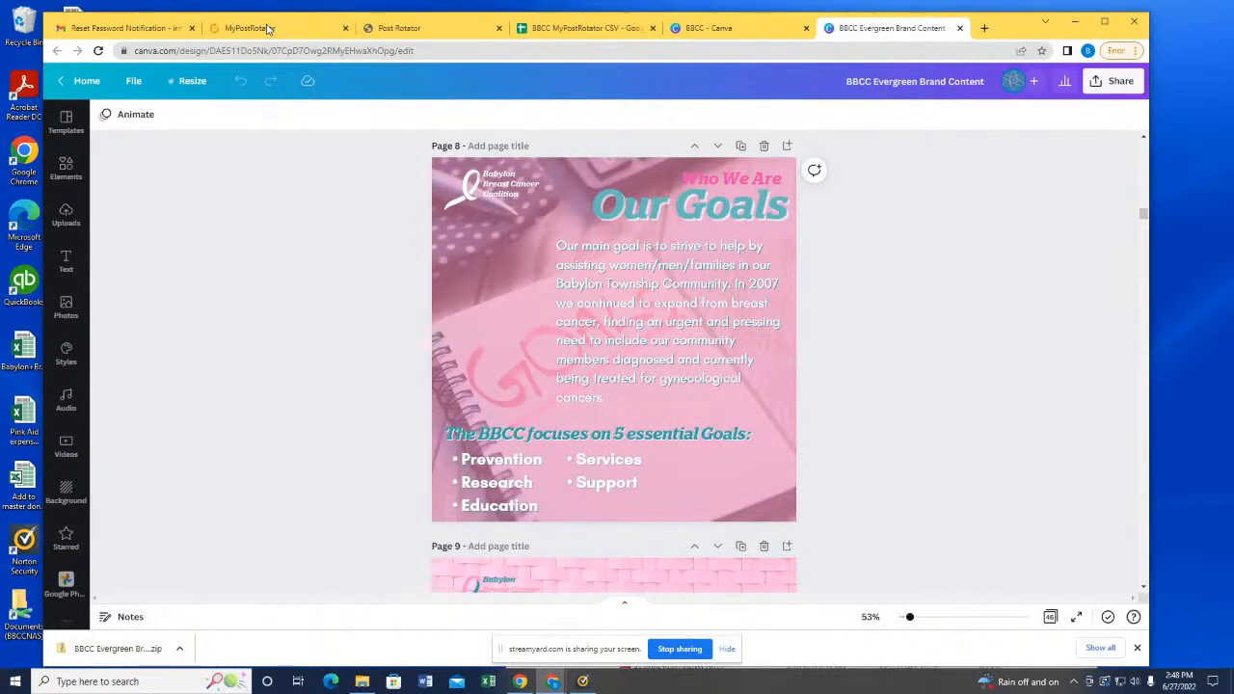
click(269, 29)
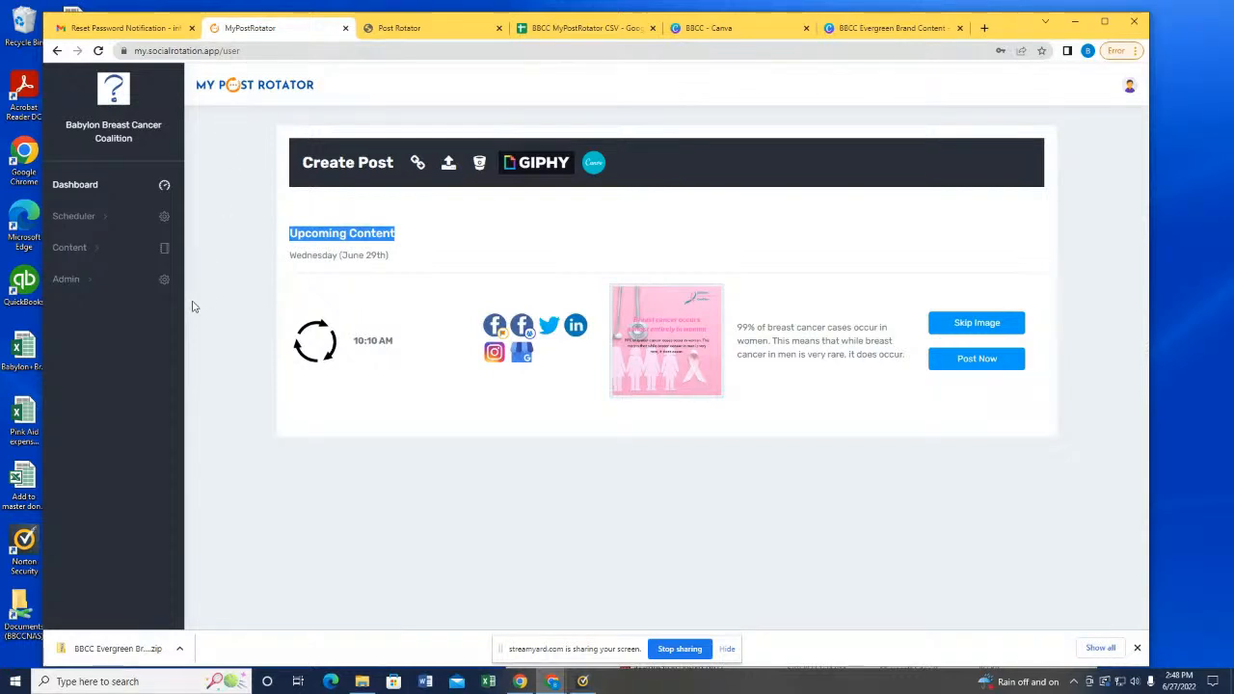
click(100, 248)
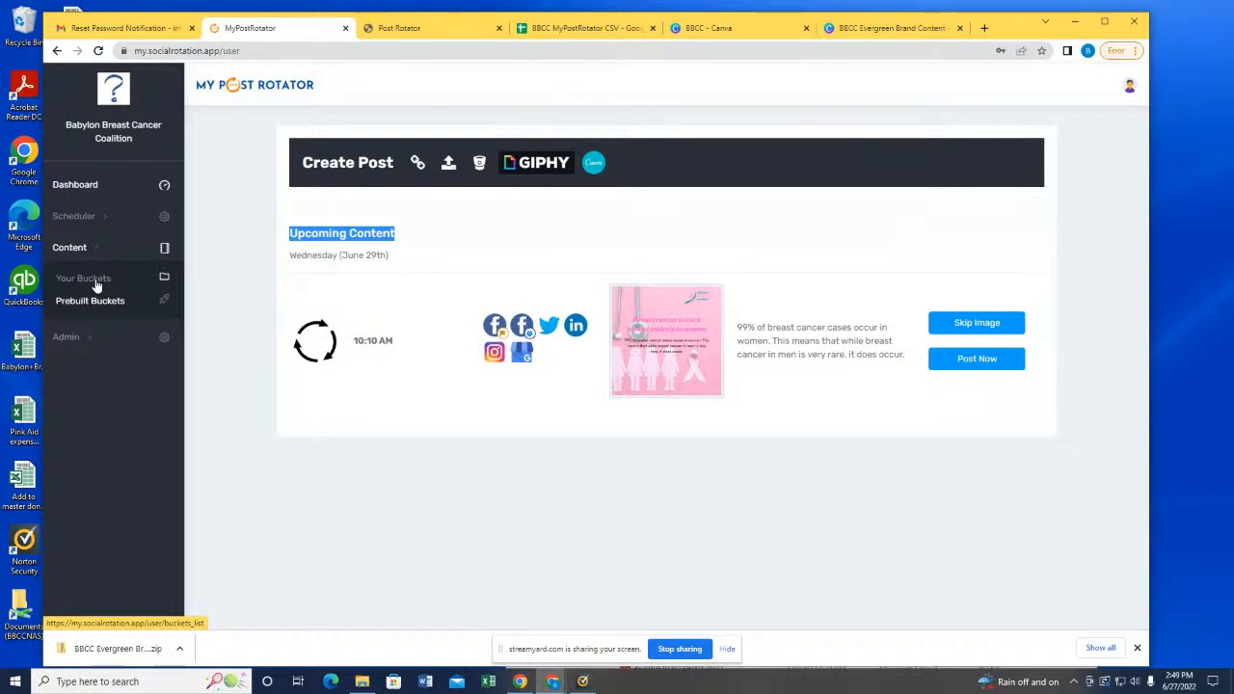
click(96, 282)
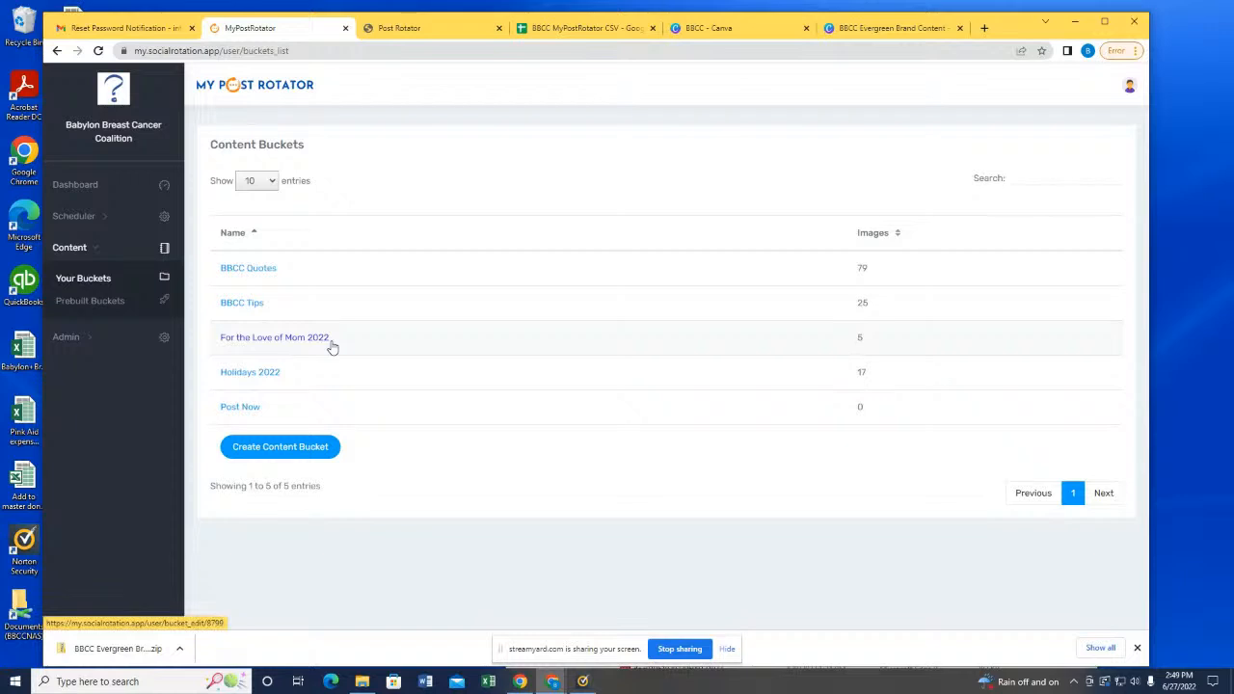
Look at the Holidays 2022 bucket and new-bucket option, then return to Dashboard.
click(270, 377)
click(285, 453)
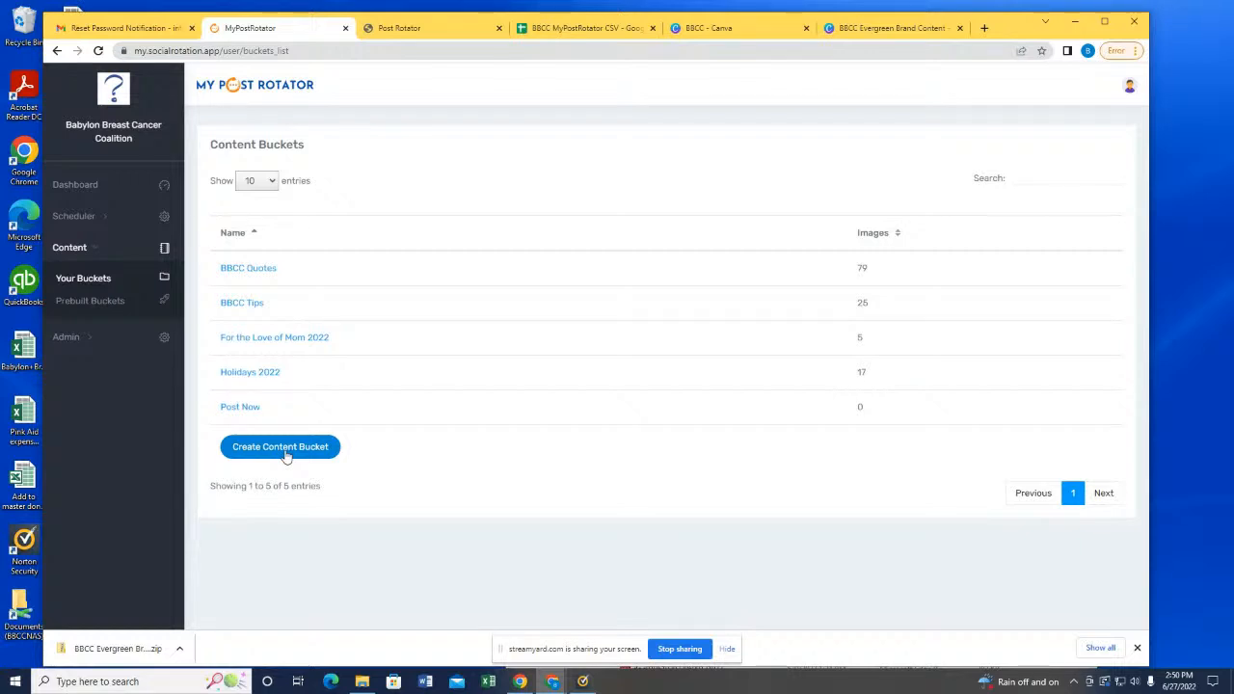
click(87, 187)
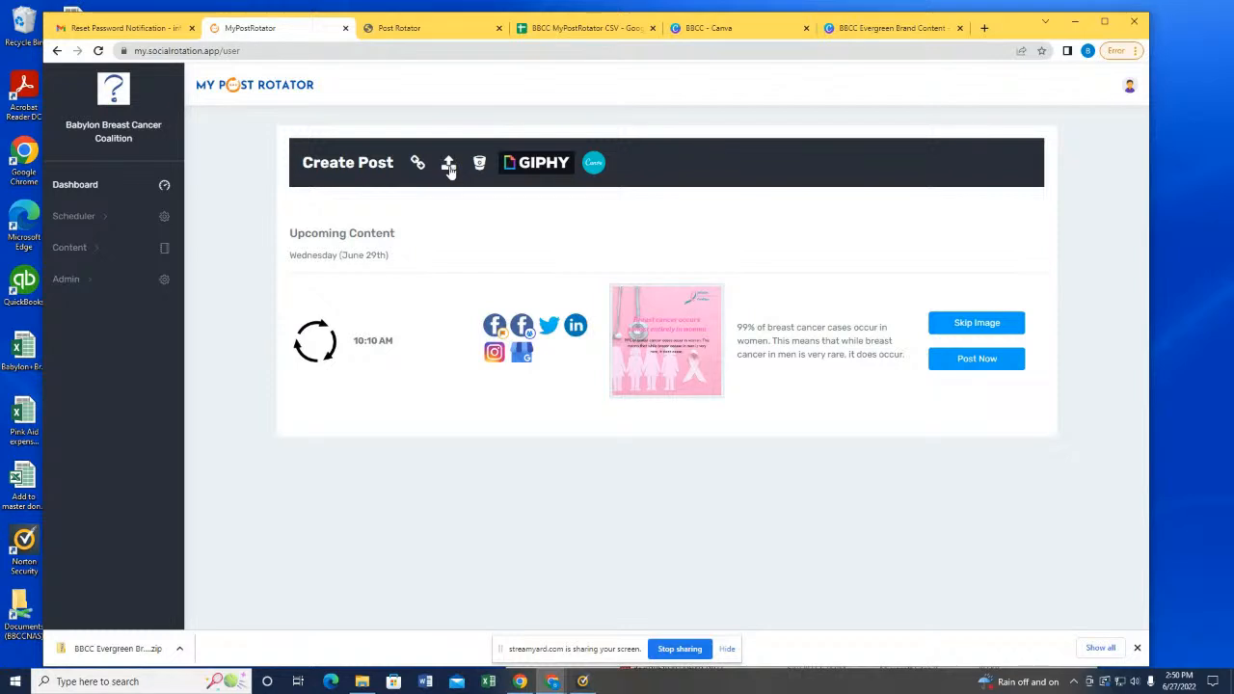
Upload image 28 ('Get Involved') from Downloads > BBCC Evergreen Brand Content into a new post.
click(449, 165)
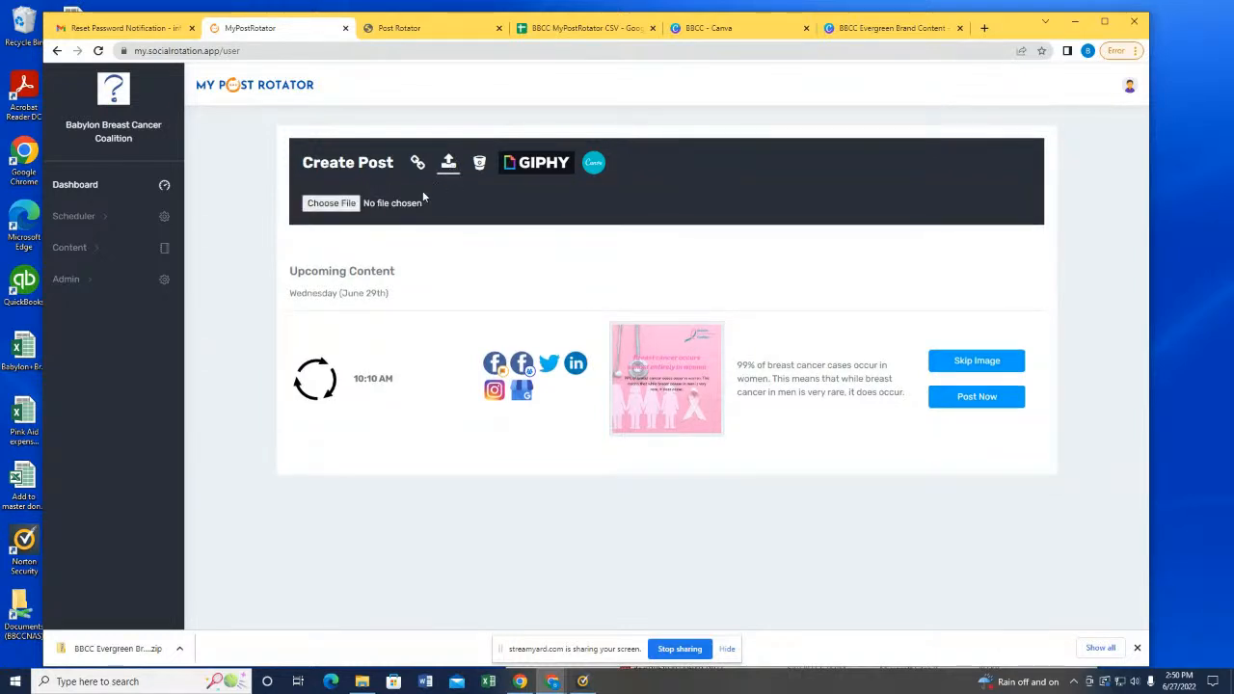
click(337, 205)
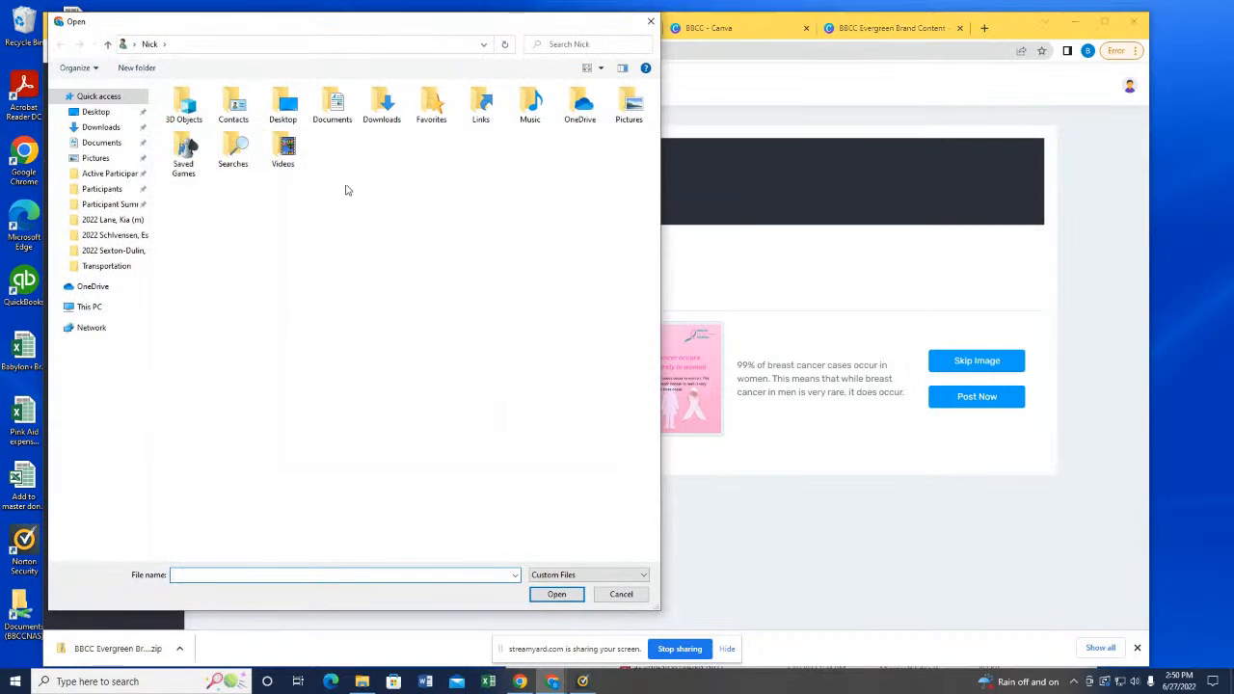
click(101, 129)
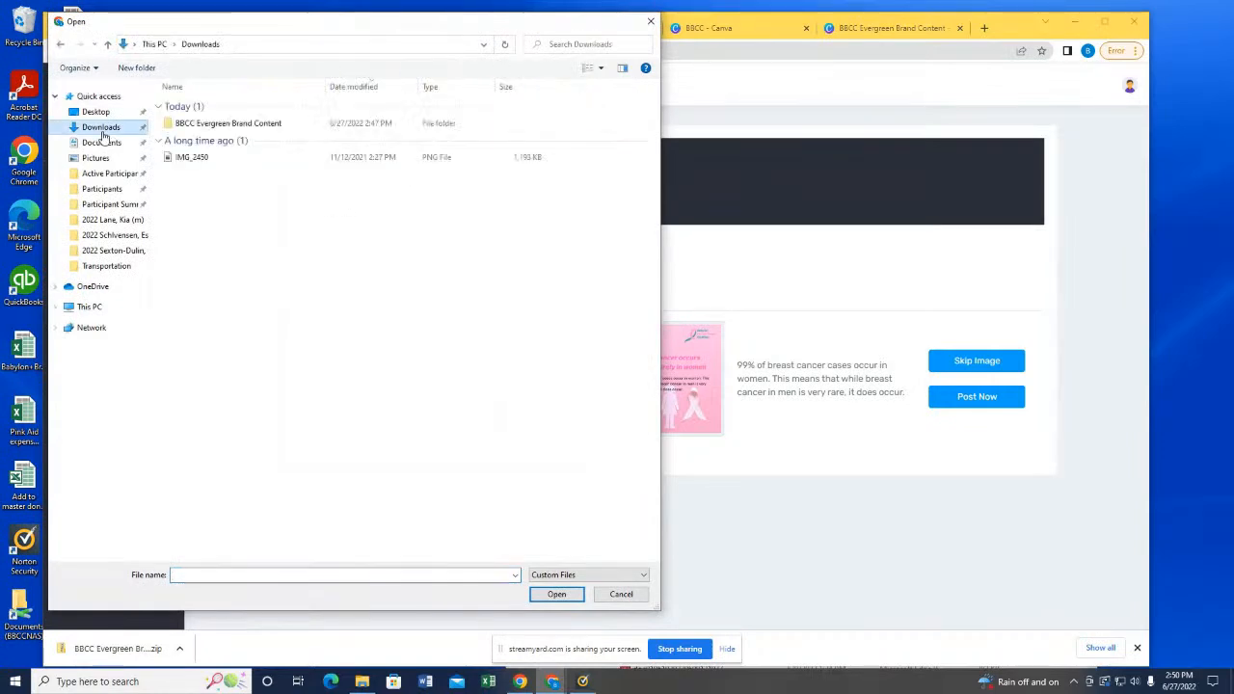
double_click(247, 124)
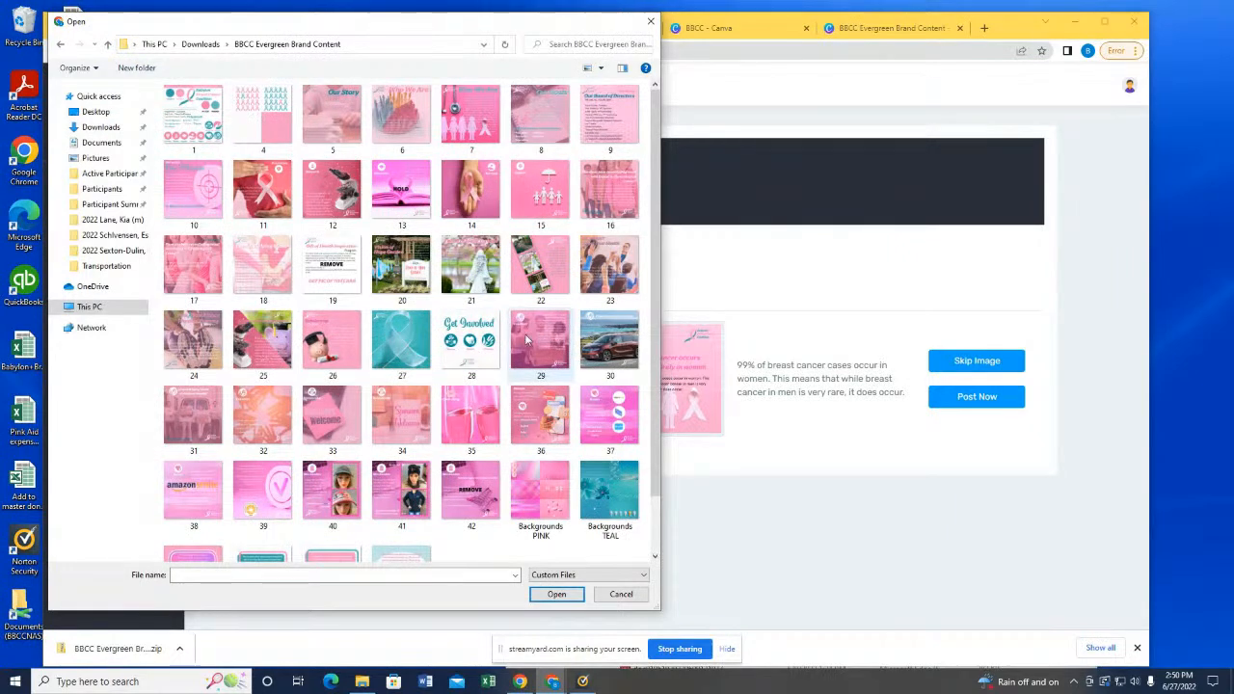
click(475, 349)
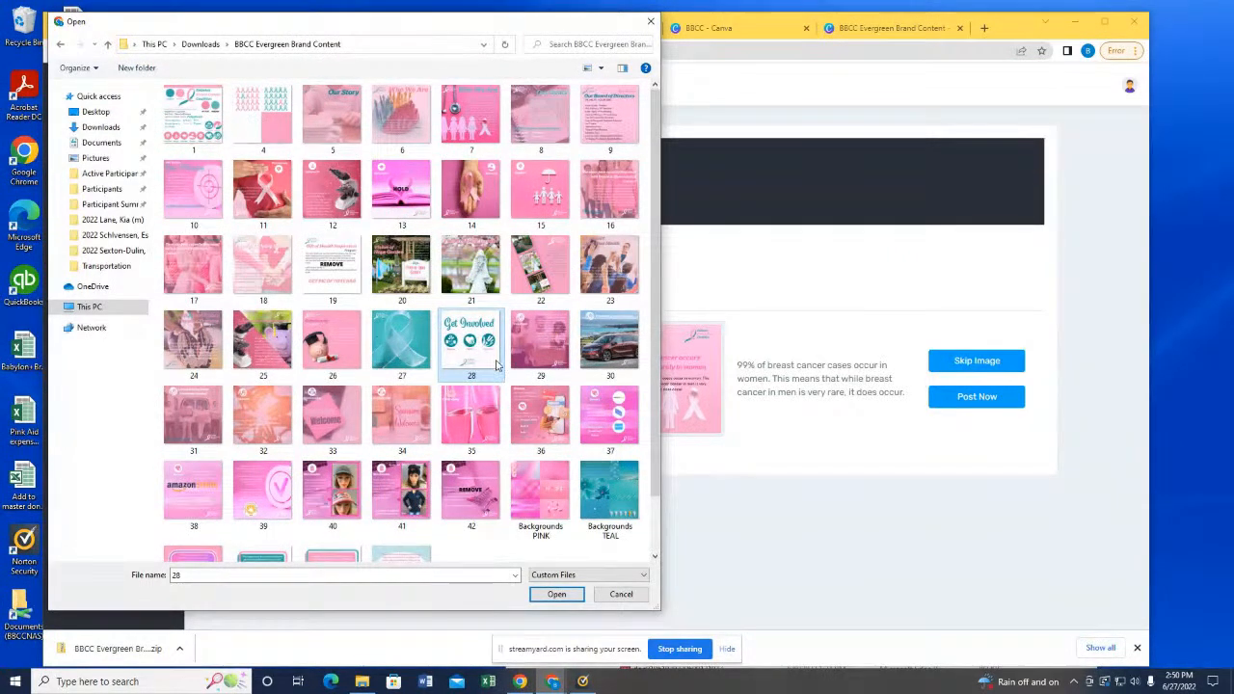
click(557, 595)
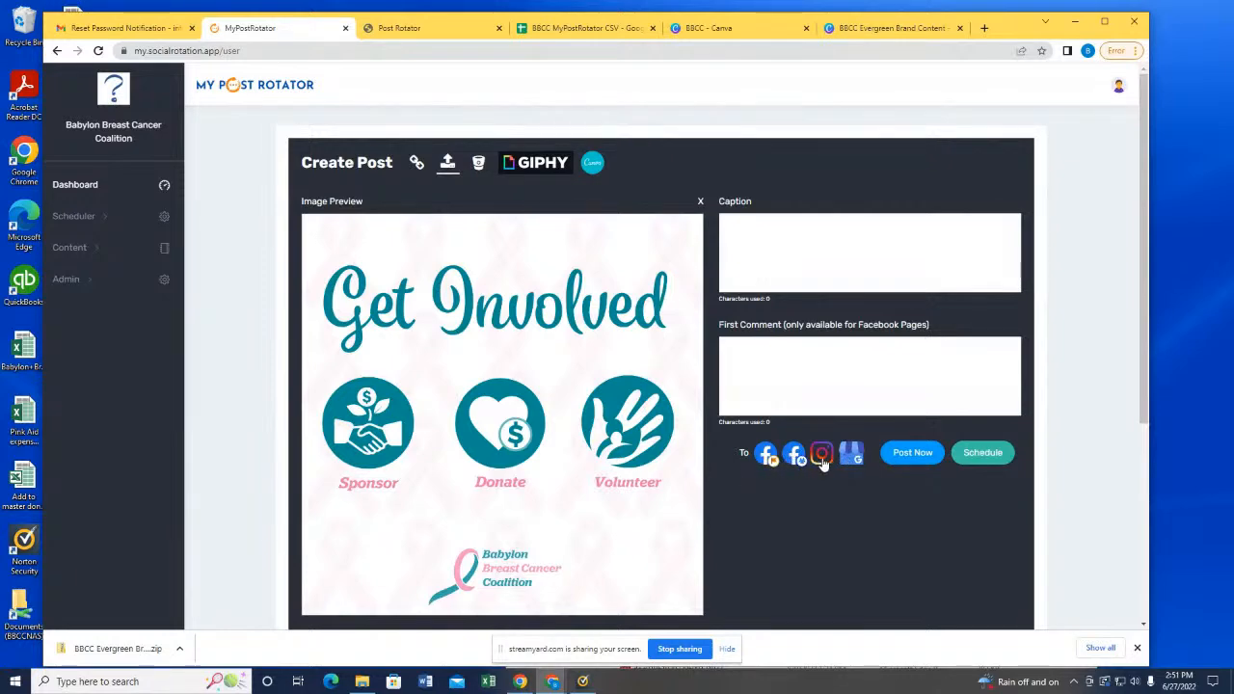
Deselect both Facebook accounts and enter the caption 'Get Involved'.
click(766, 455)
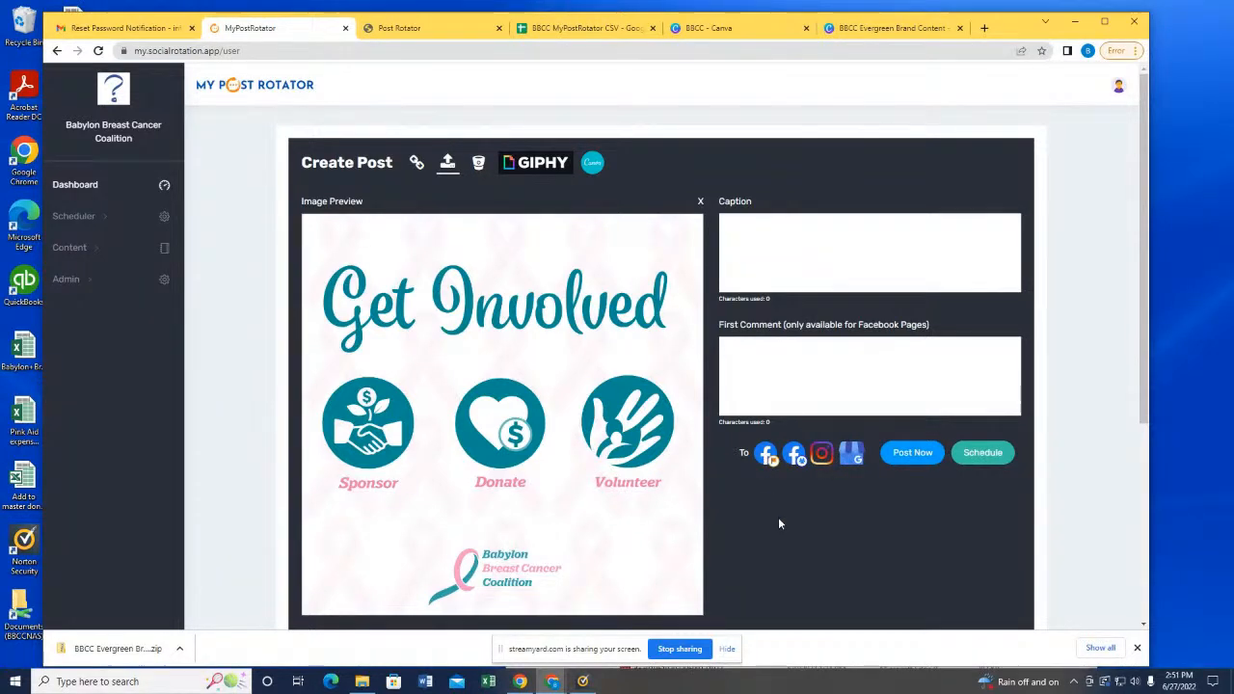
click(799, 339)
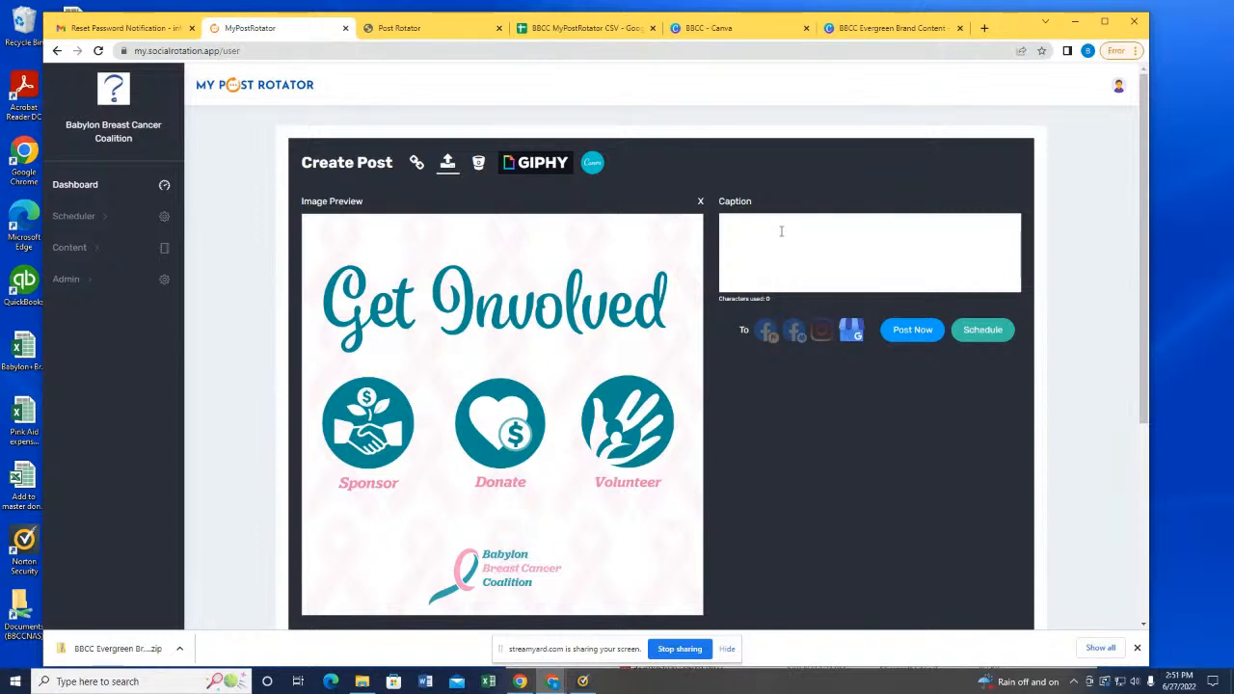
text(G)
text(et Involved)
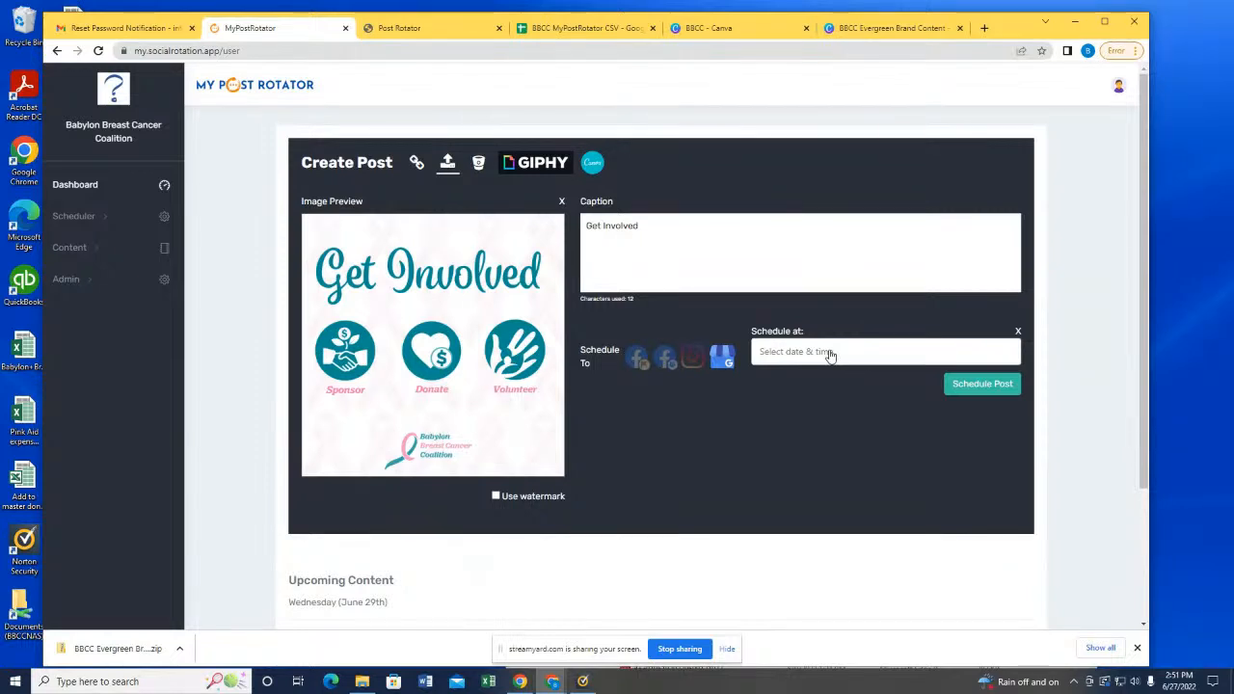
Open the scheduling date-and-time picker, then close it without choosing a date.
click(829, 354)
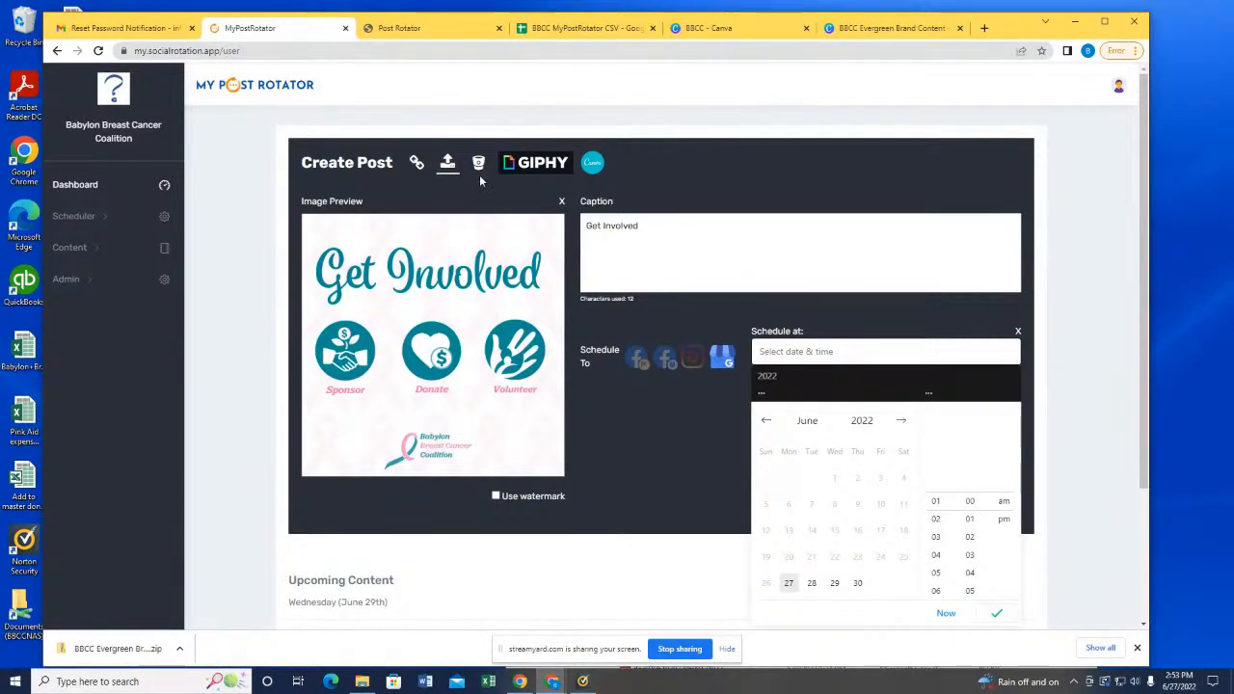
click(552, 210)
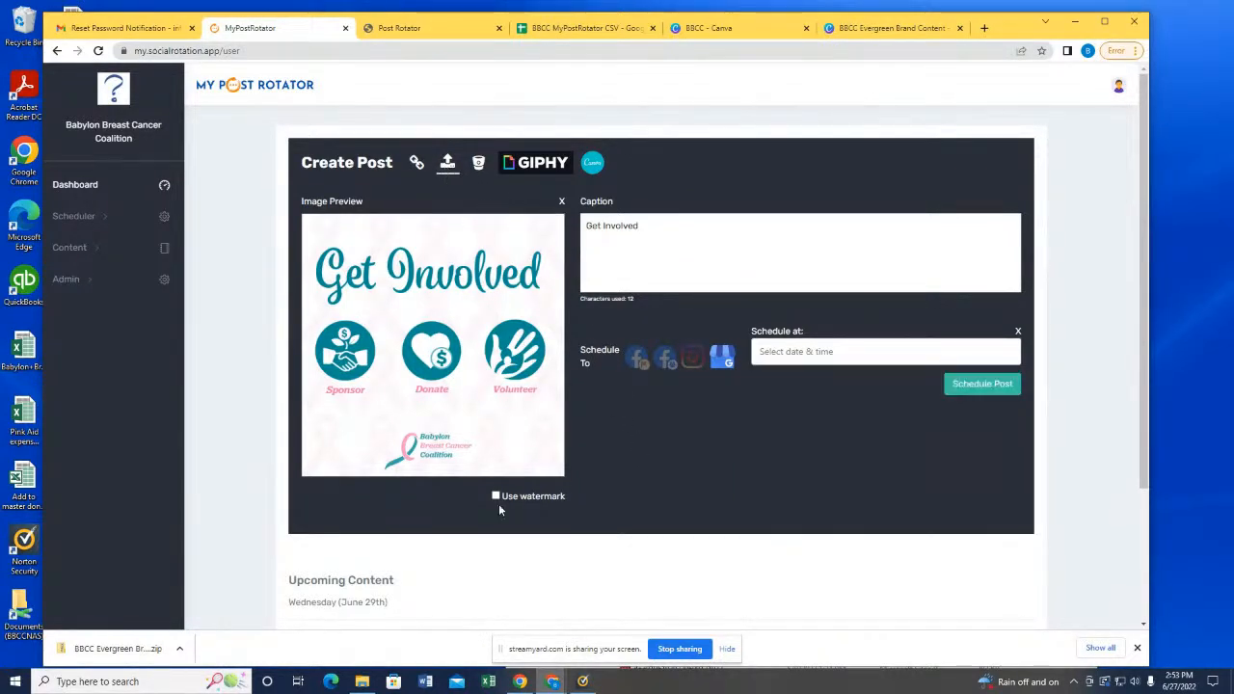
Remove the Get Involved image and pick IMG_2450 from the Downloads folder in the Open dialog.
click(562, 203)
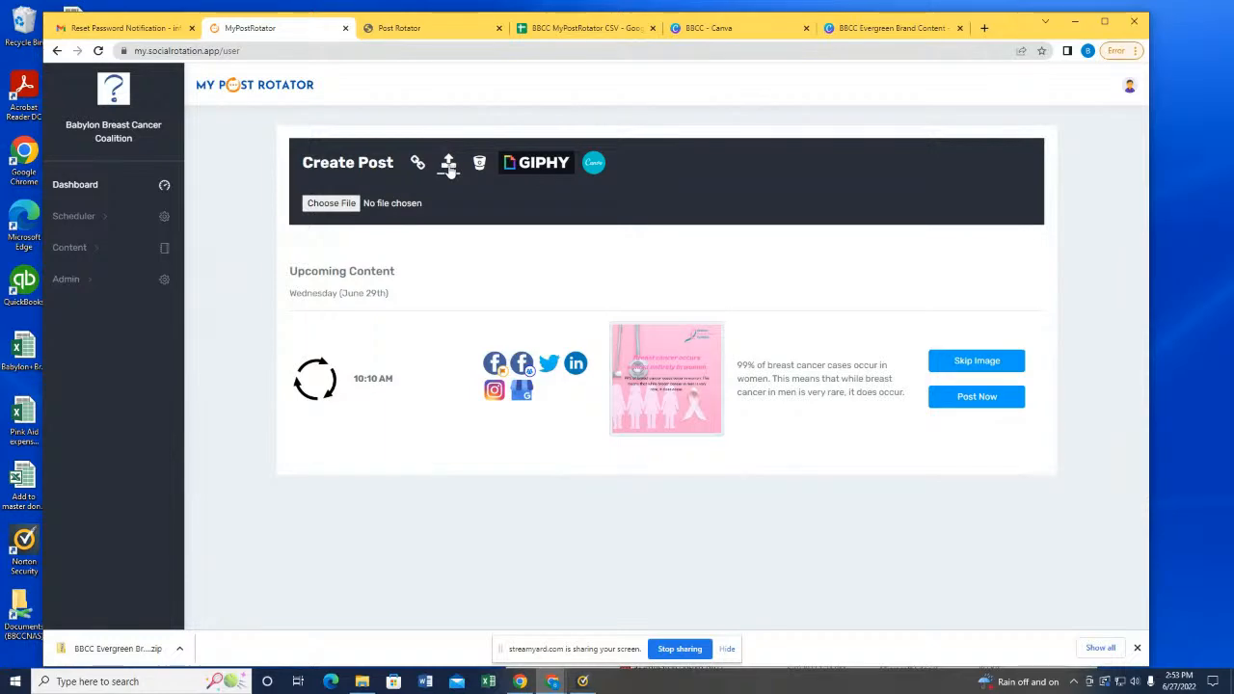
click(339, 205)
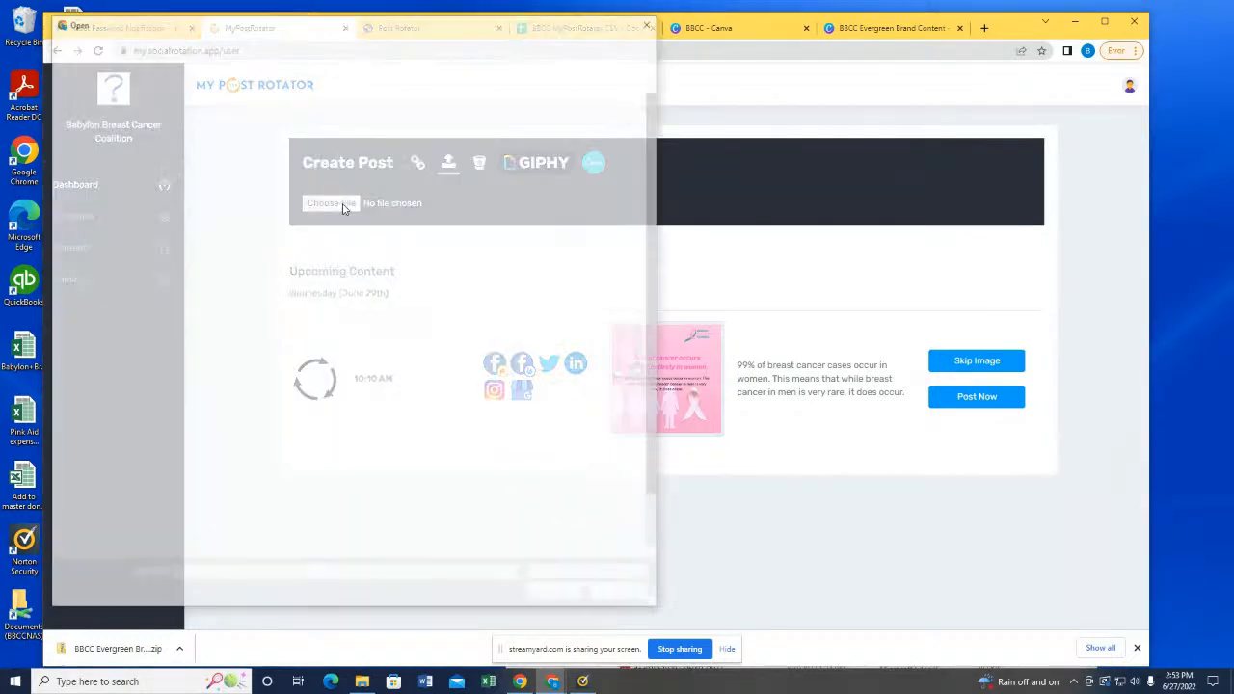
scroll(654, 275, down, 1)
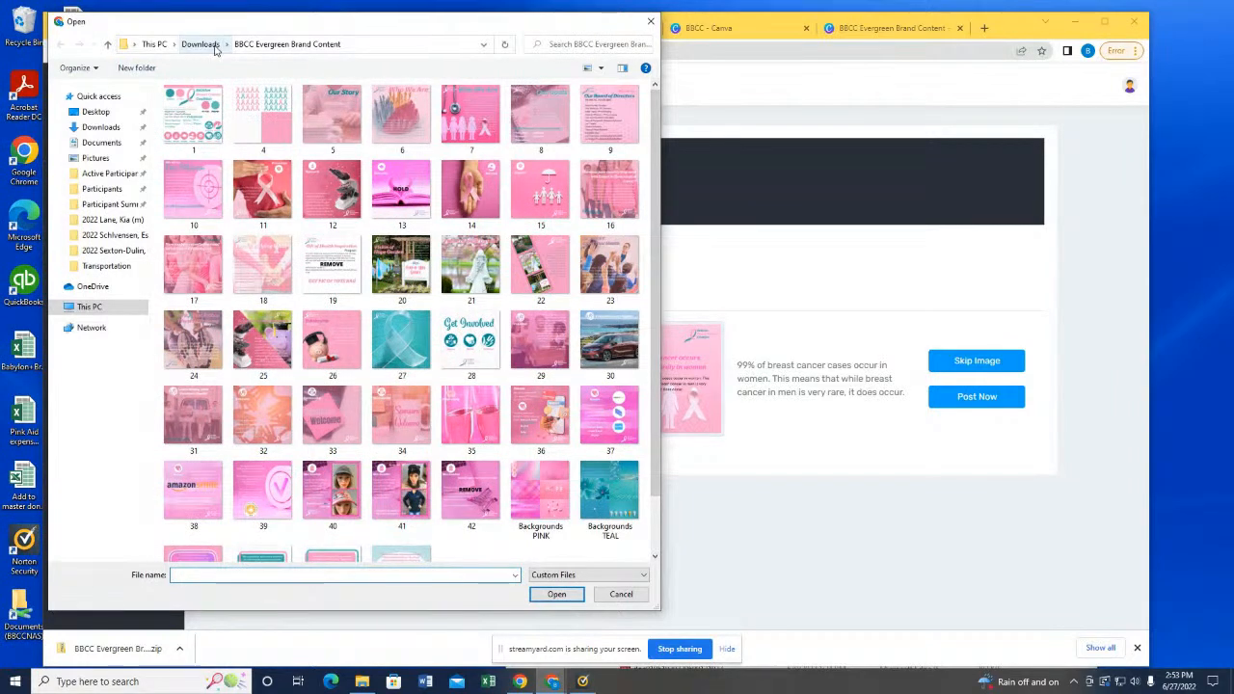
click(218, 46)
click(202, 161)
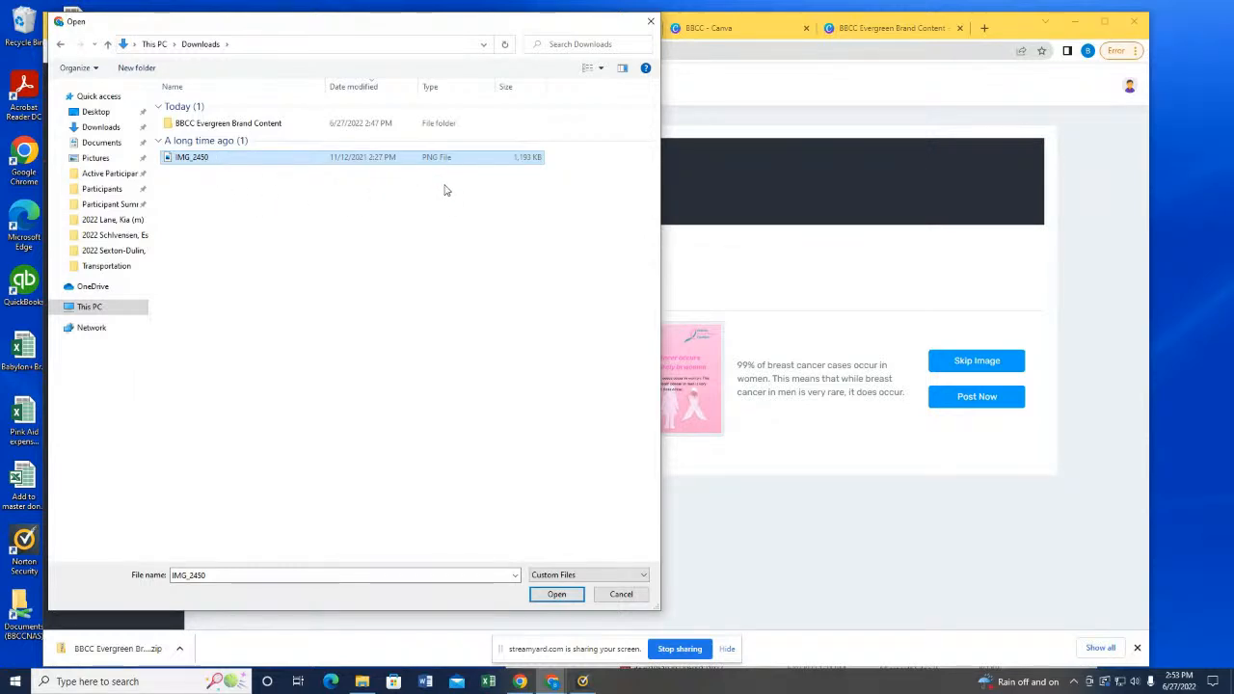
Browse from Pictures through Documents > FUNDRAISERS into A Miscellaneous Fundraisers and scroll its contents.
click(108, 164)
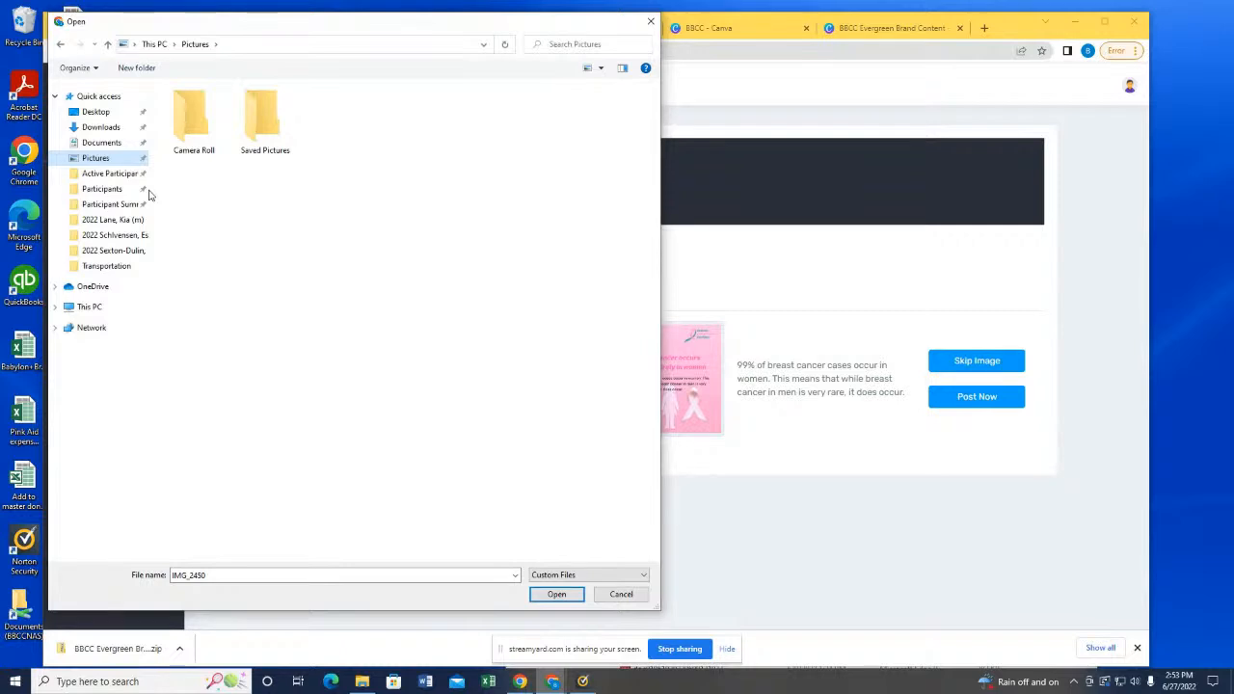
click(109, 271)
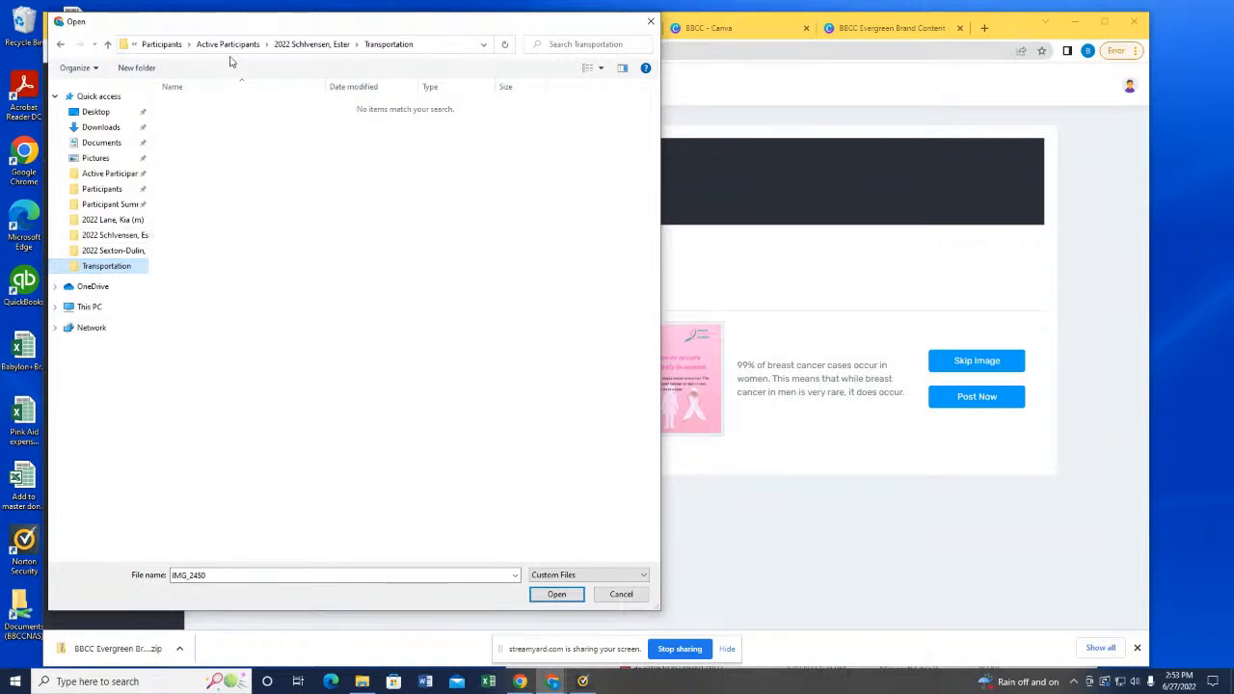
click(163, 47)
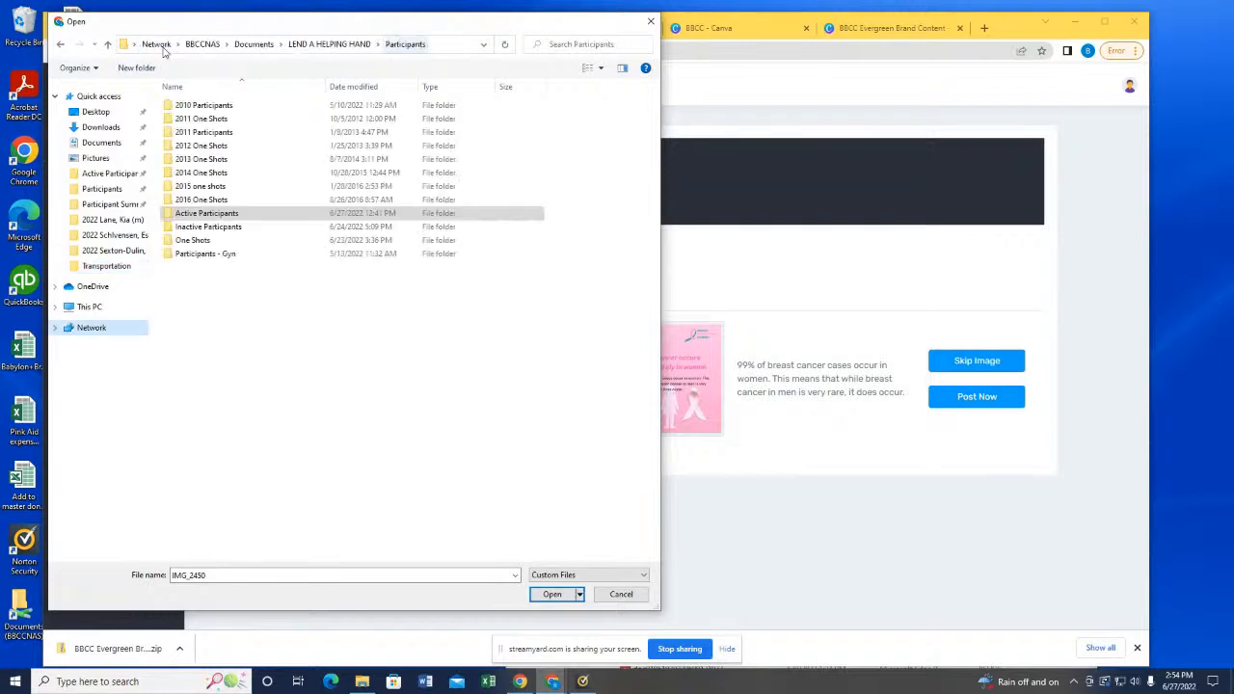
click(253, 45)
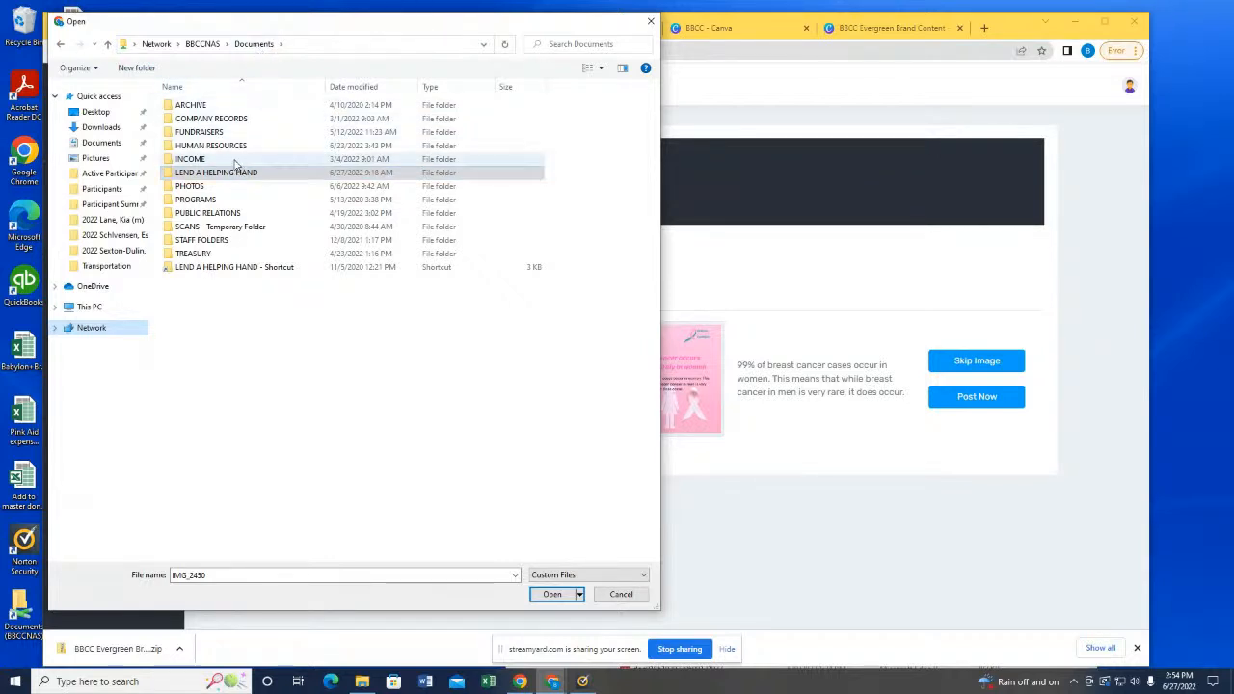
double_click(217, 134)
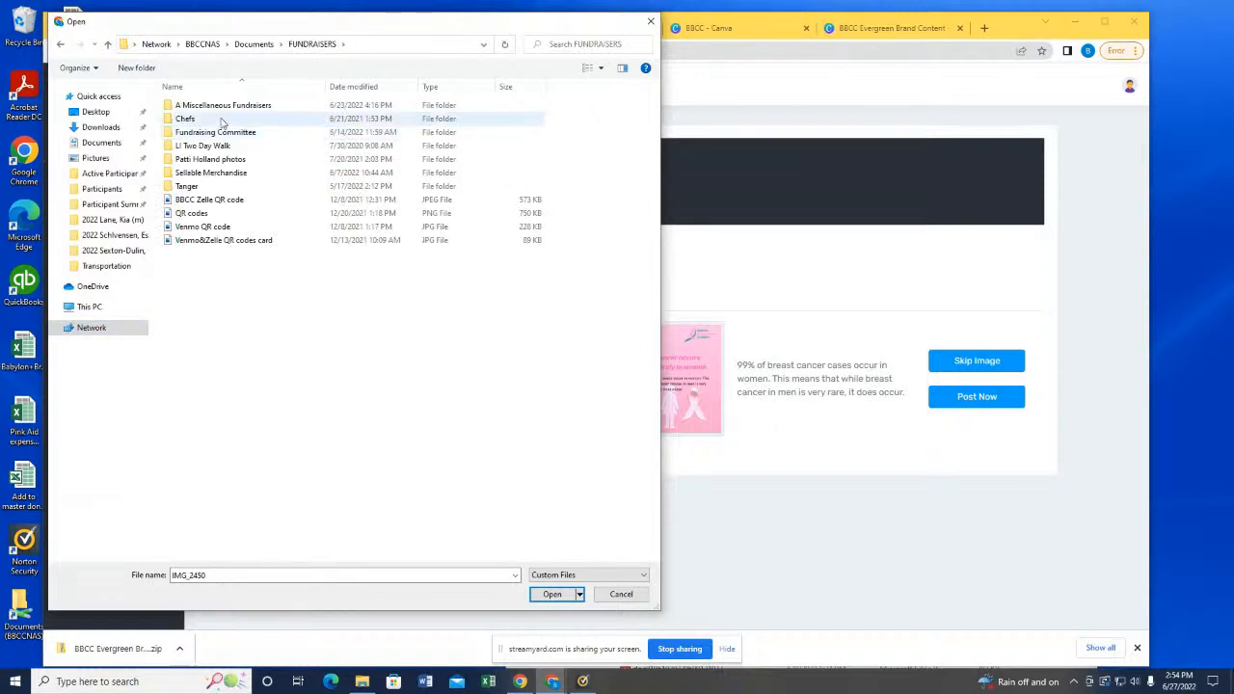
double_click(227, 107)
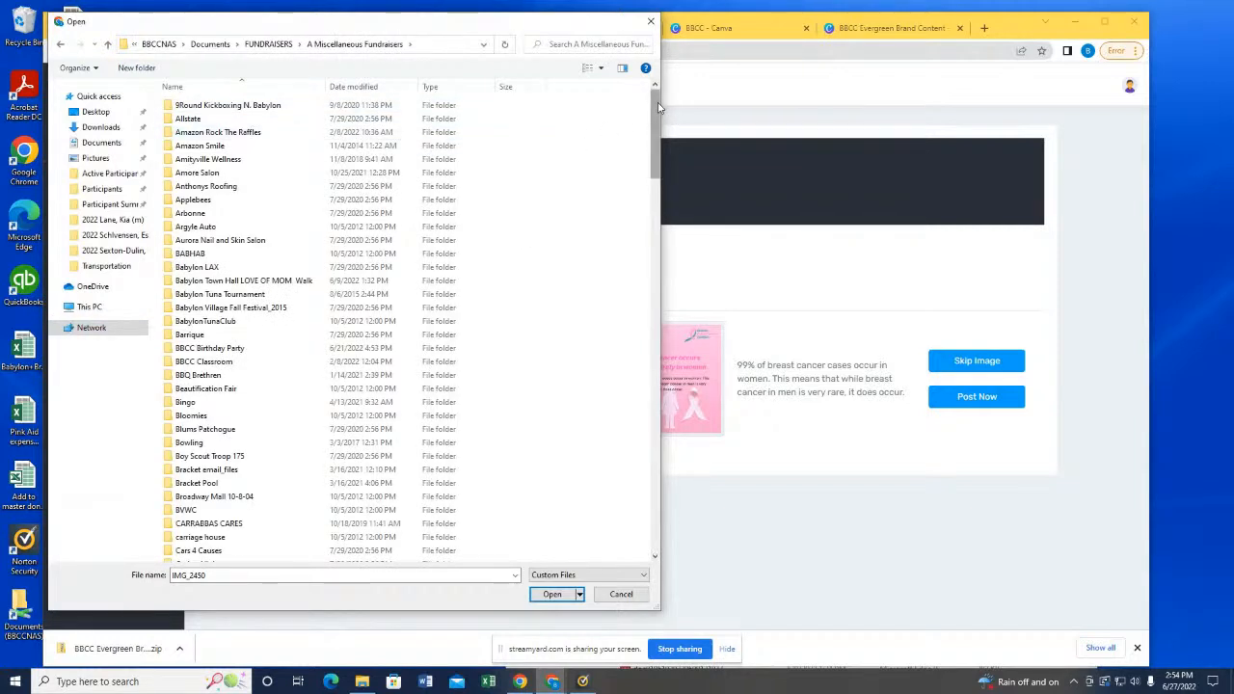
drag(658, 109, 650, 453)
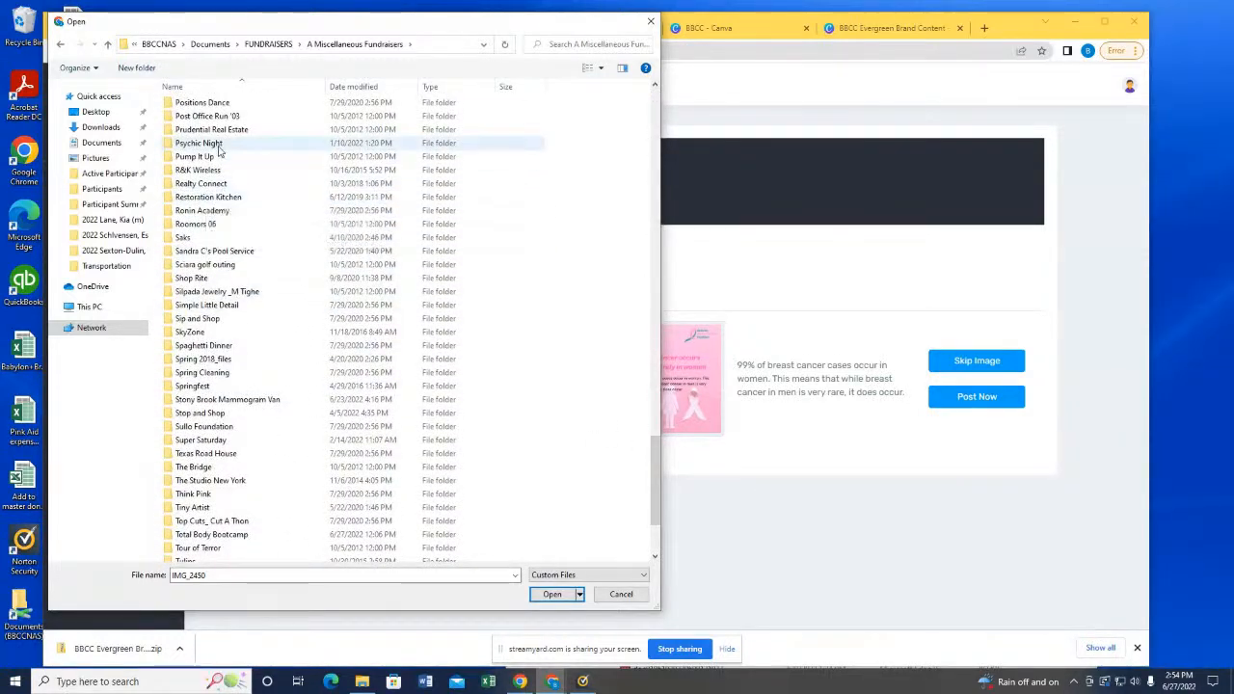
scroll(215, 150, down, 2)
scroll(206, 174, down, 2)
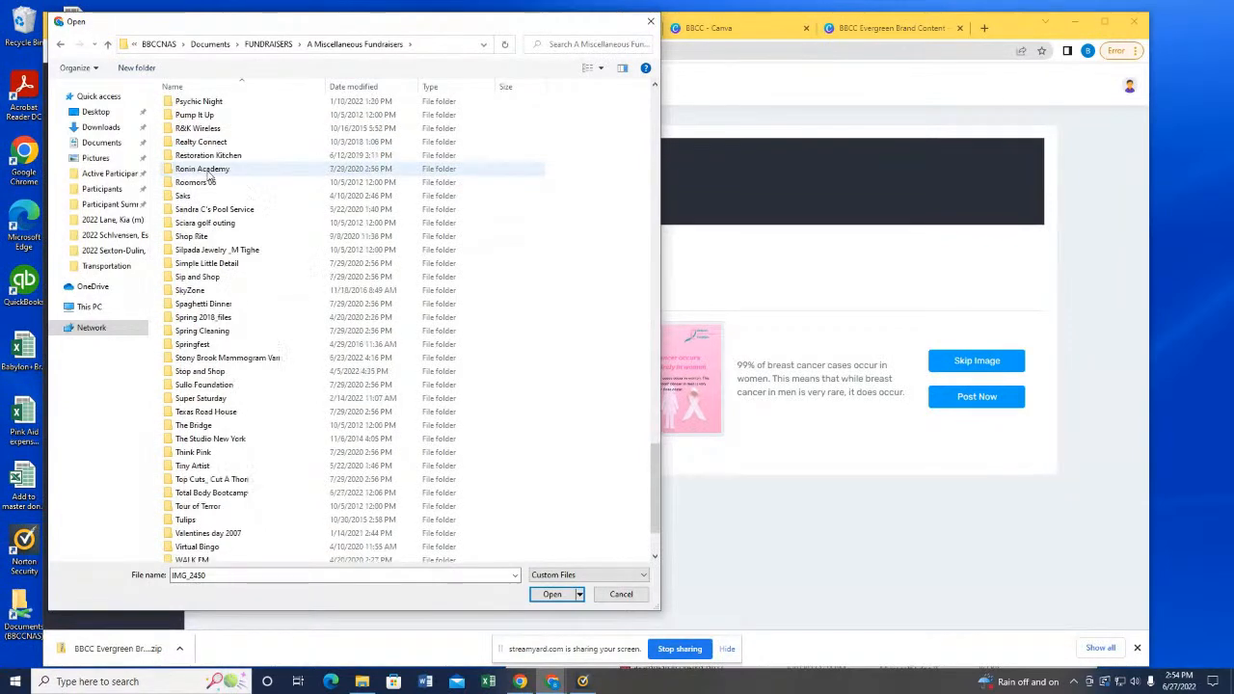
scroll(206, 173, down, 1)
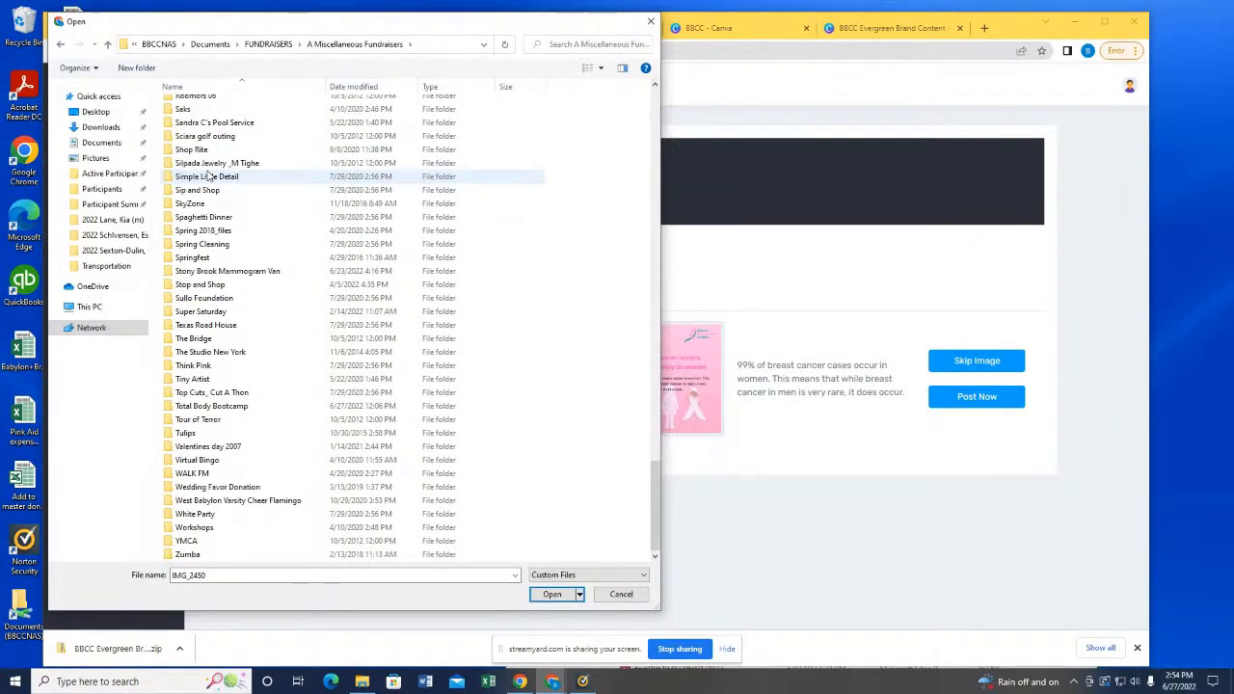
Search the folder for 'performax' and open the 2022 Performax result.
click(577, 46)
text(p)
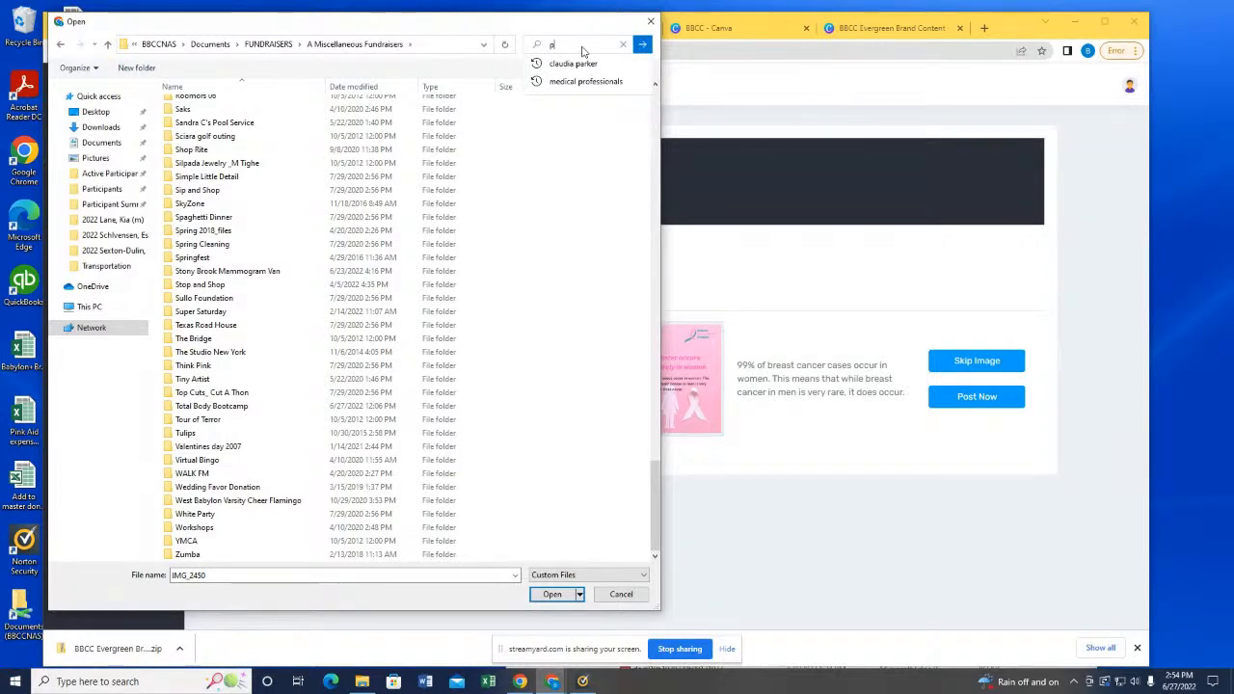
key(Return)
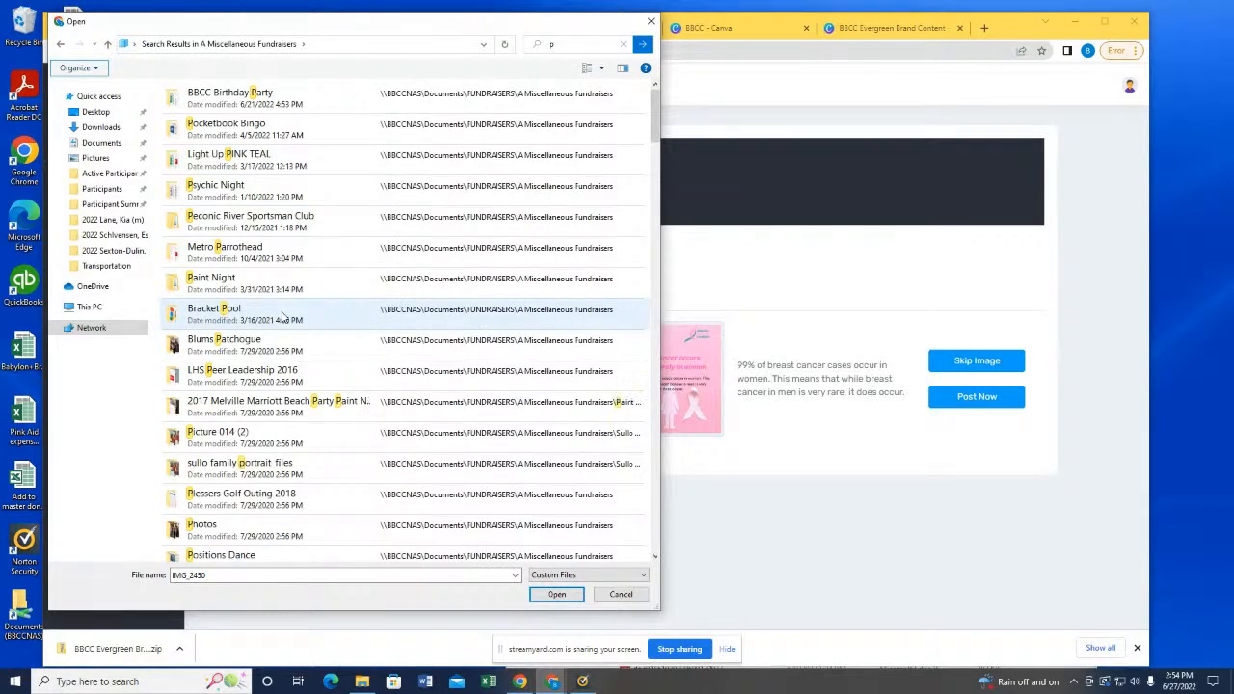
click(568, 43)
click(567, 43)
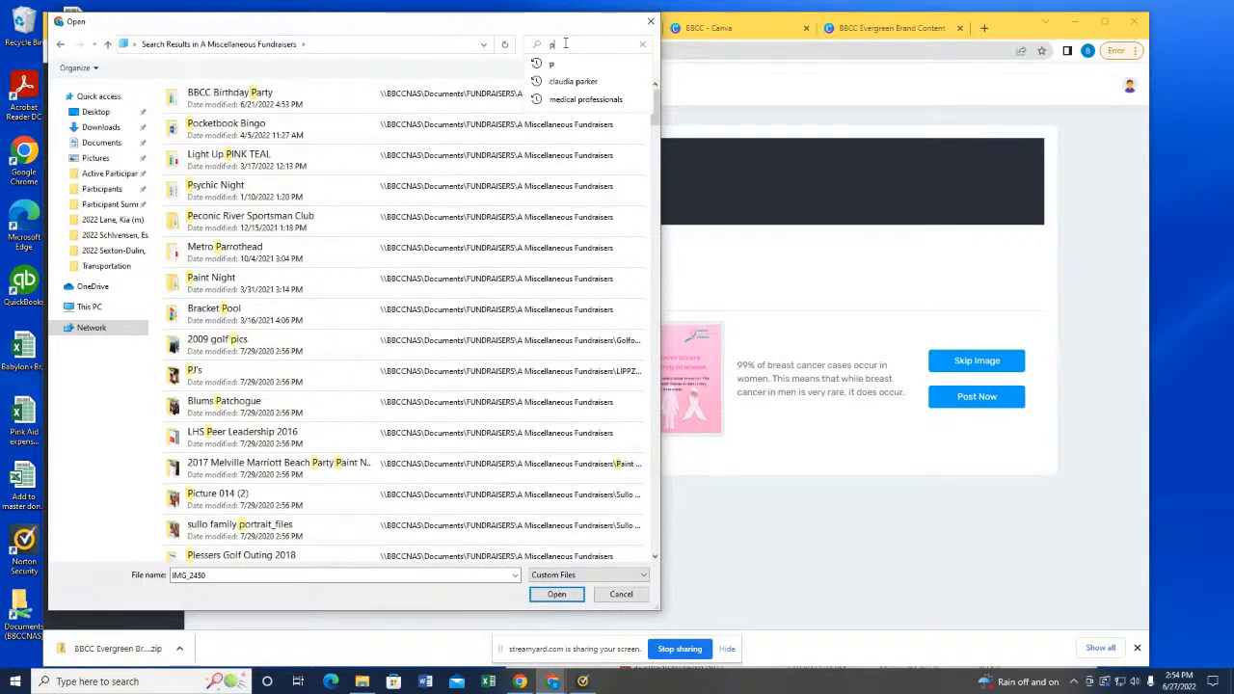
text(erfo)
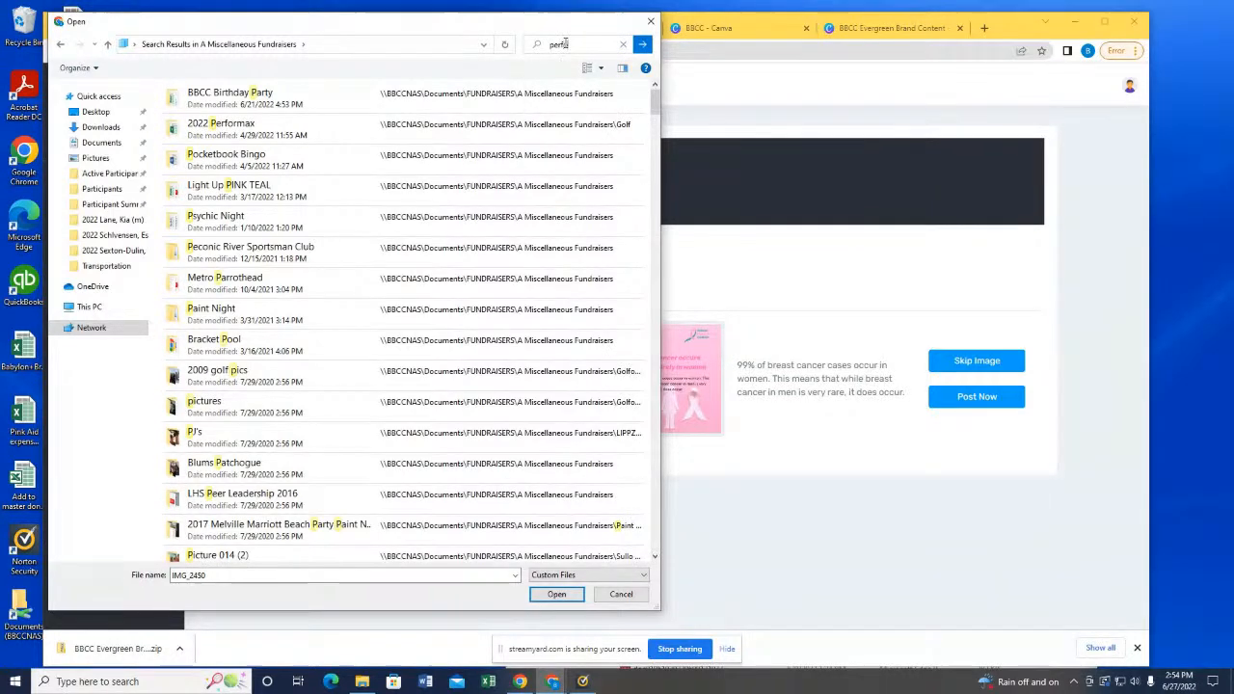
text(rmax)
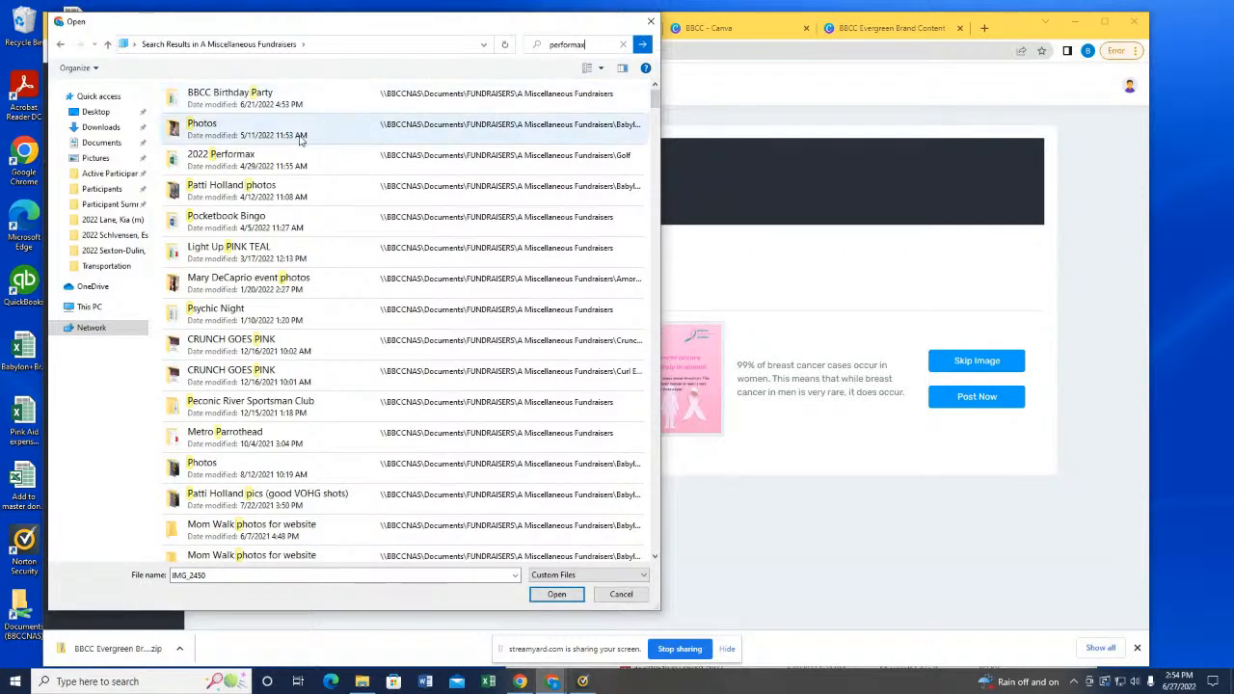
double_click(231, 170)
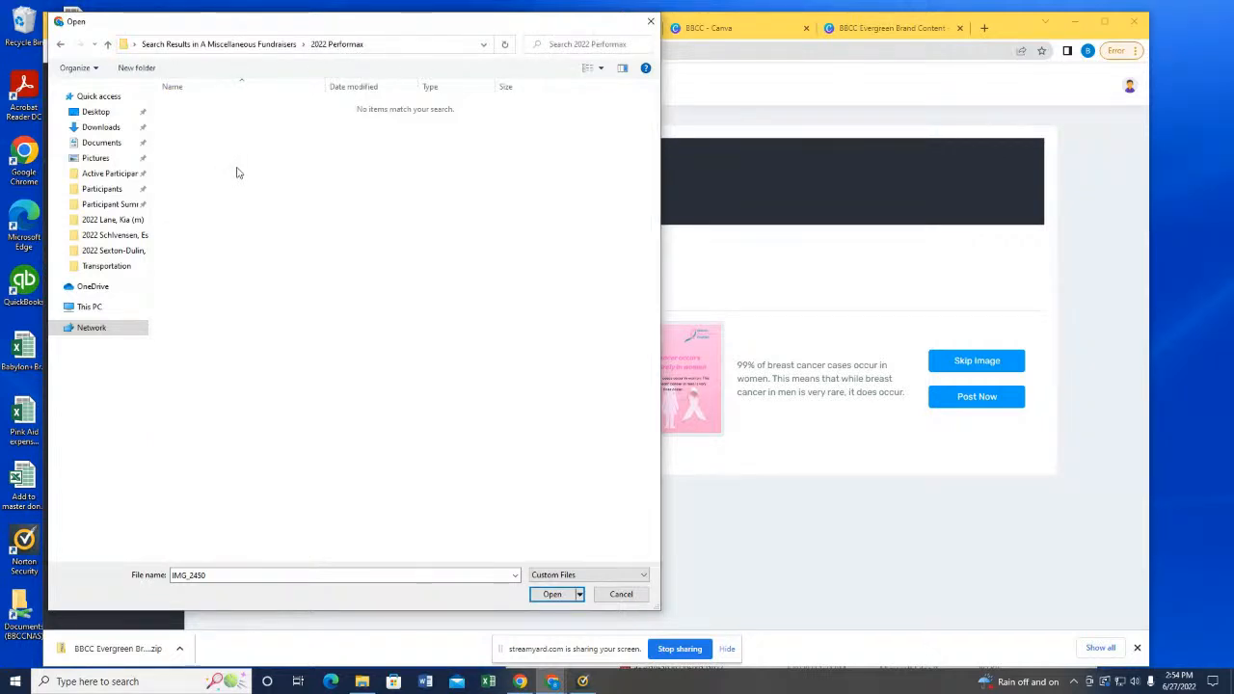
Return to the search results and search again, trying 'gol' and then 'performan'.
click(629, 45)
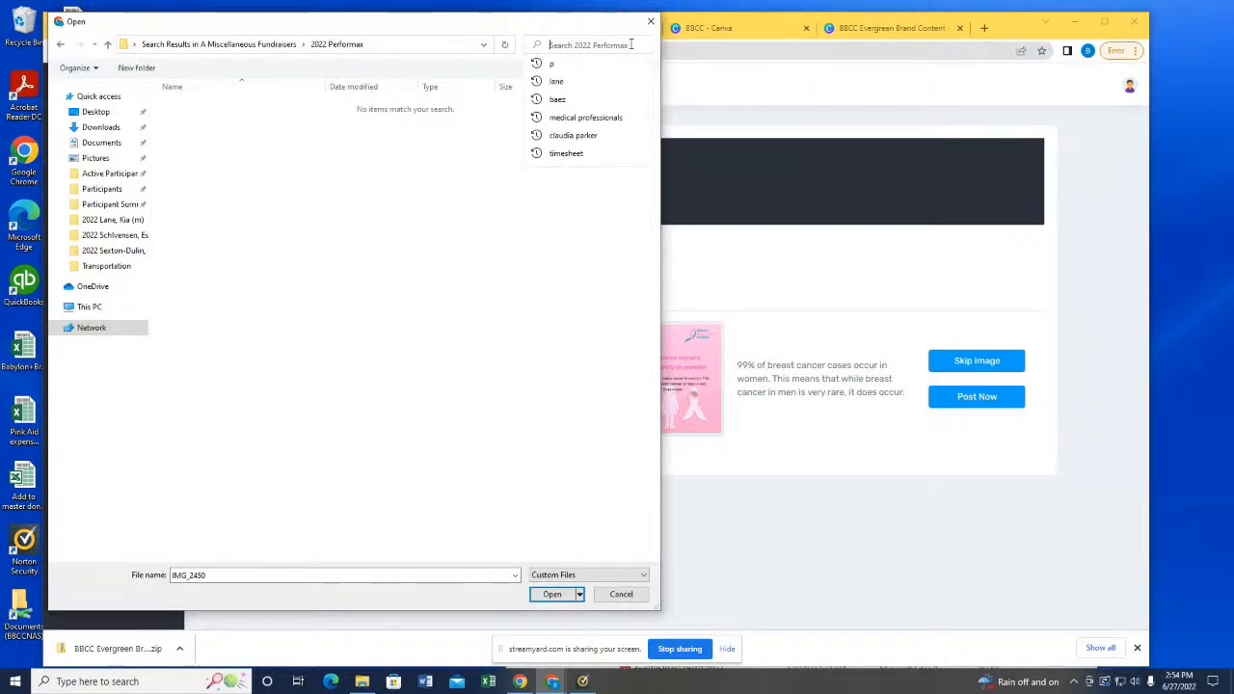
click(302, 225)
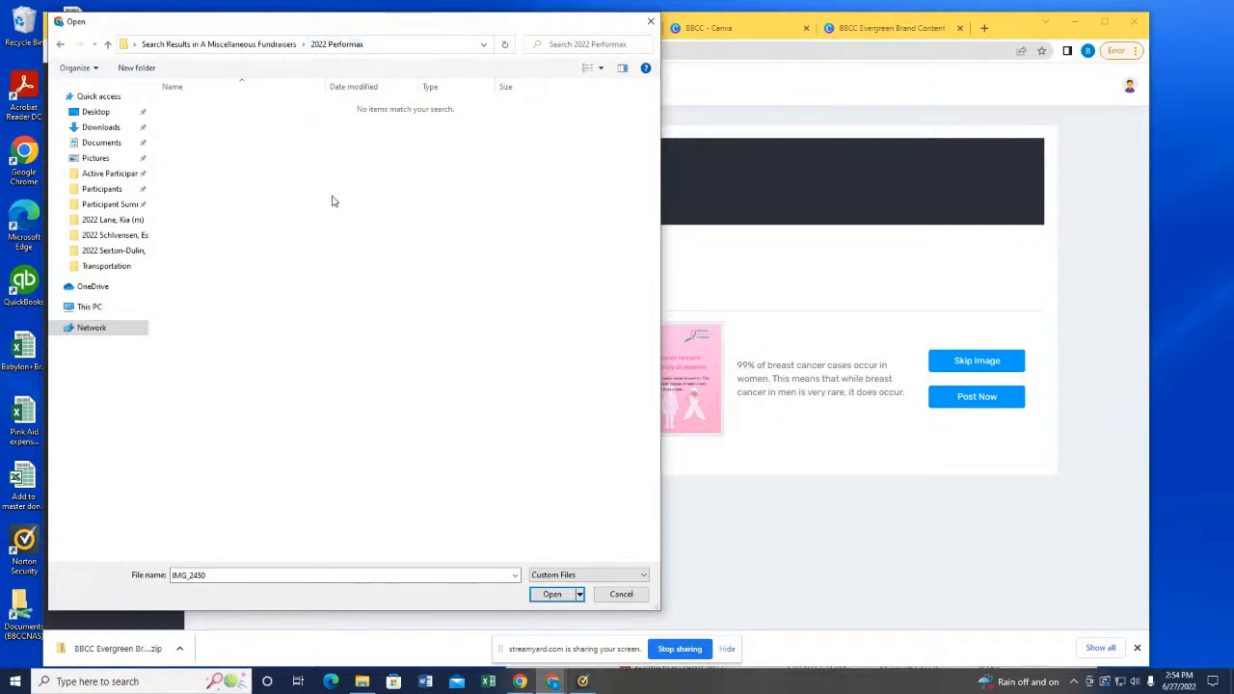
click(633, 45)
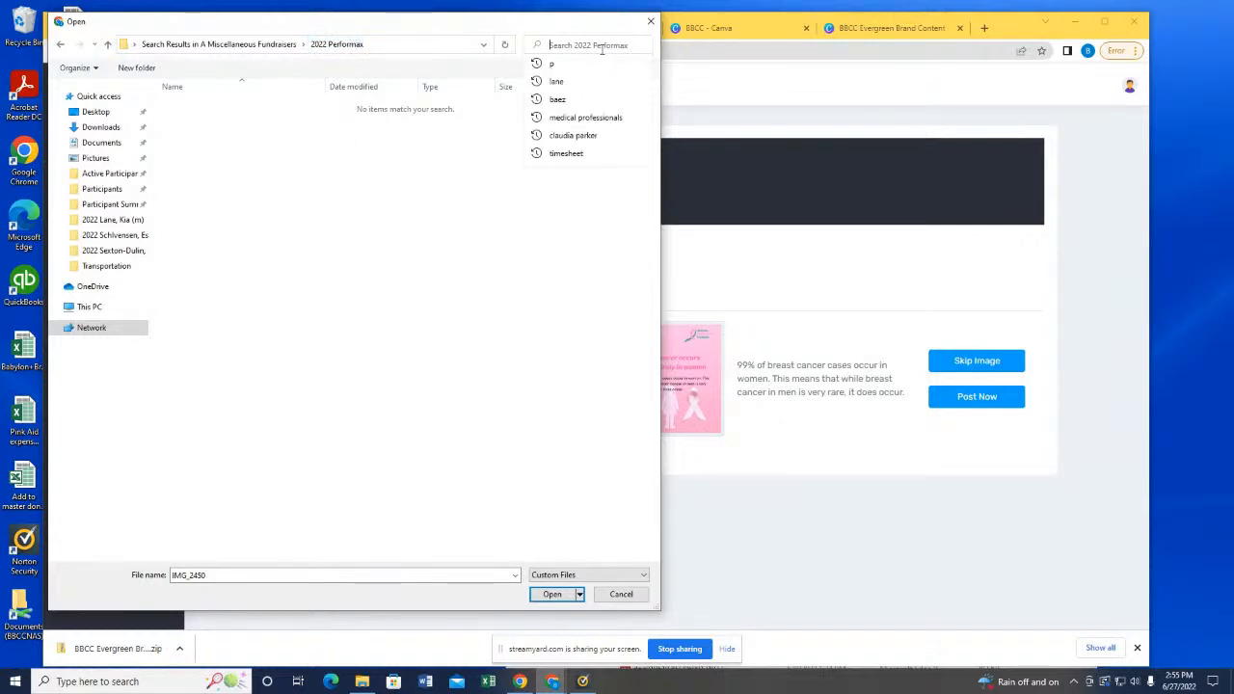
click(386, 379)
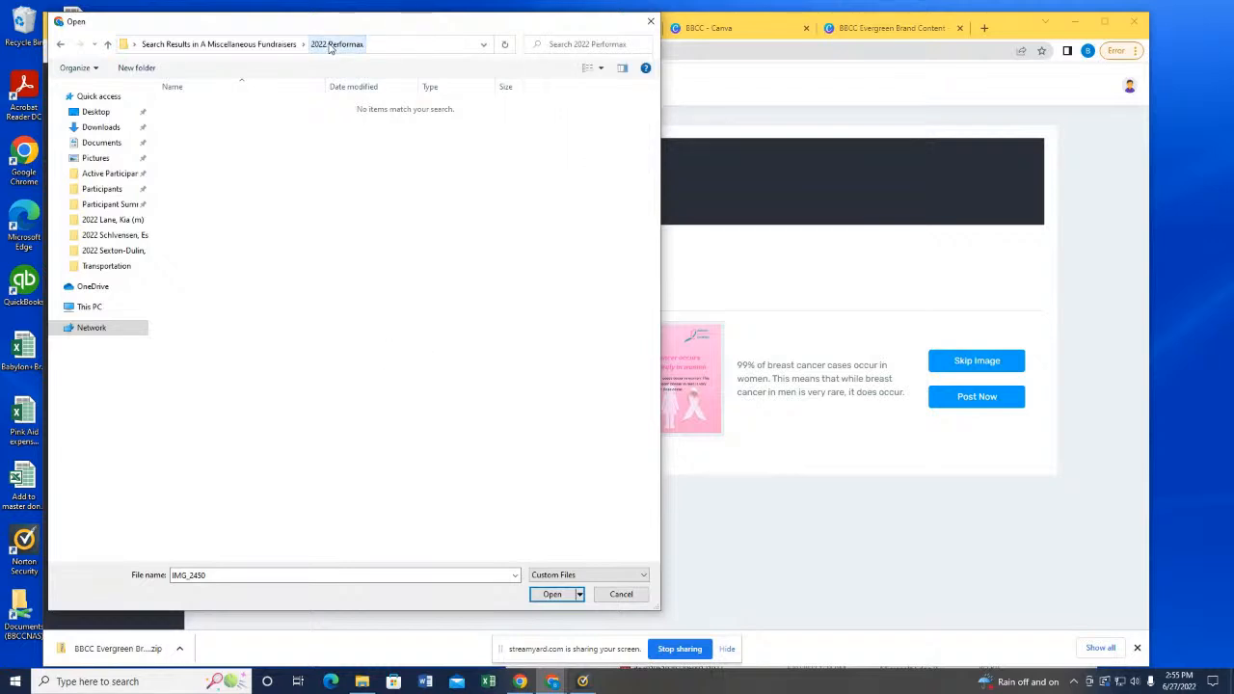
click(250, 45)
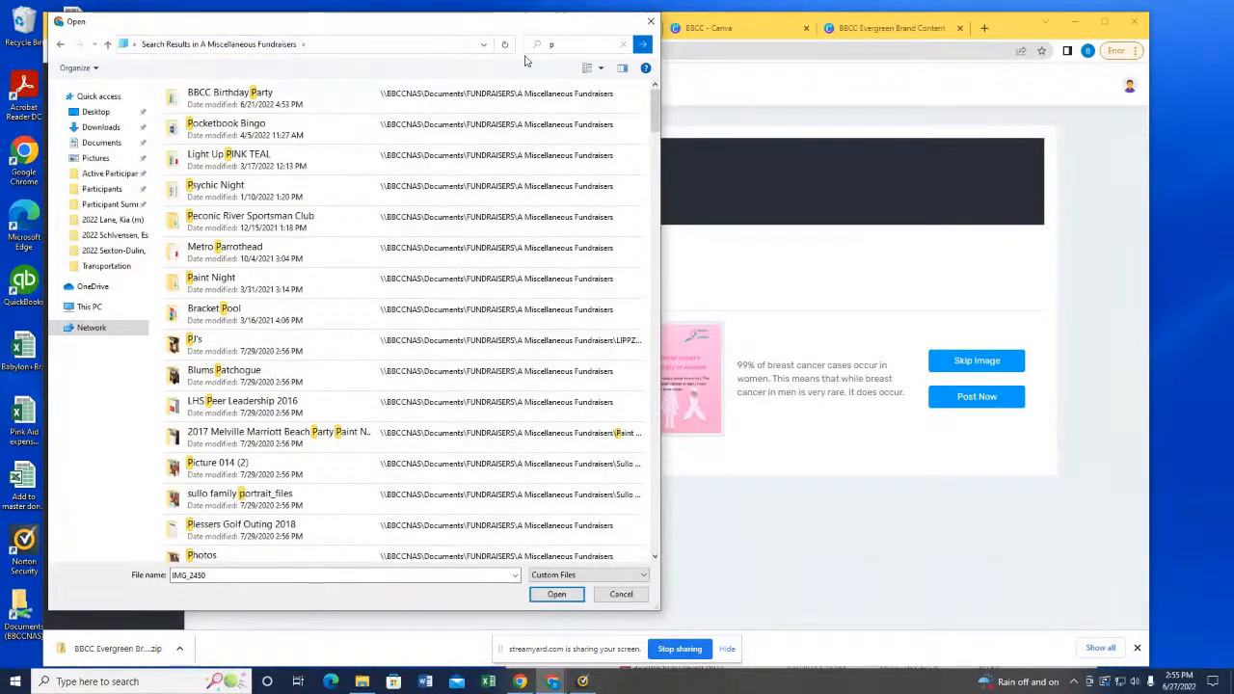
click(572, 47)
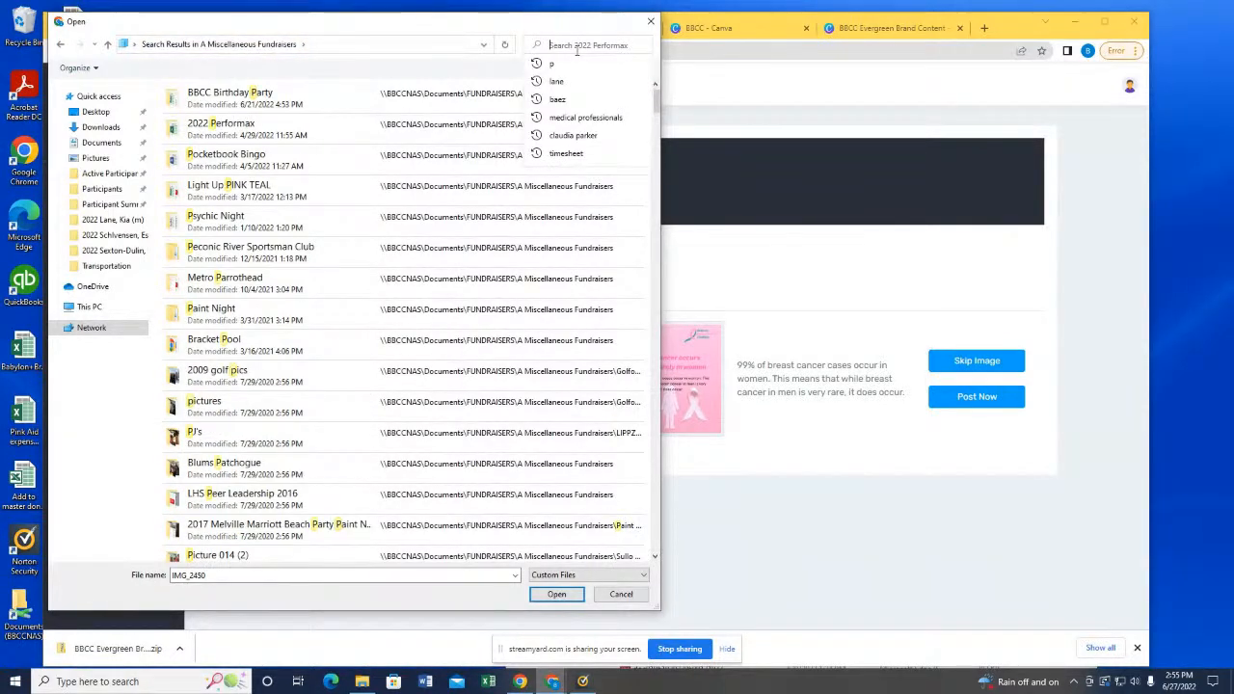
text(golf)
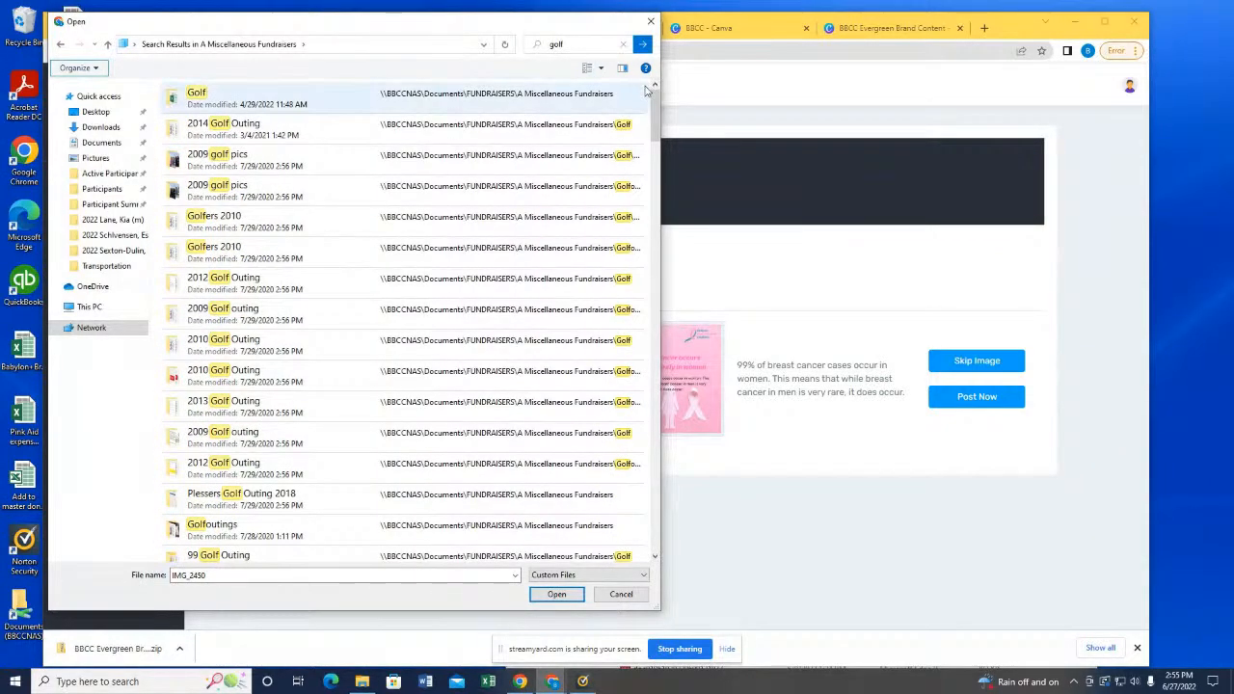
drag(654, 115, 628, 106)
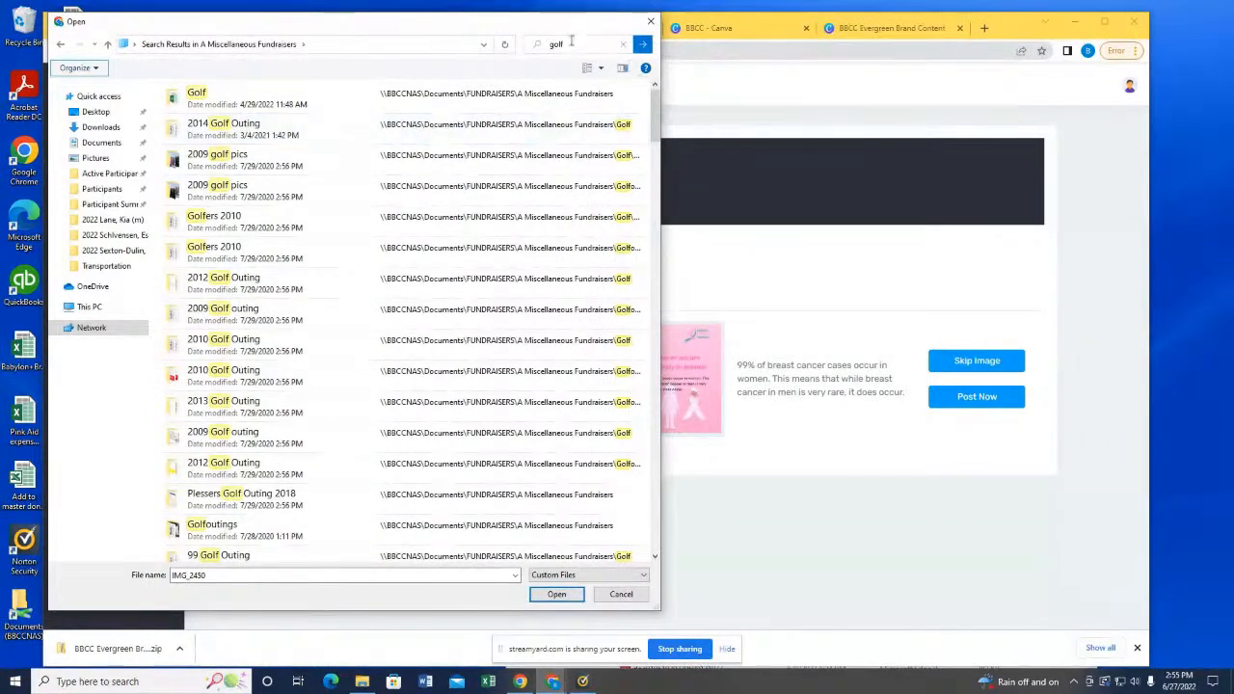
click(536, 44)
text(per)
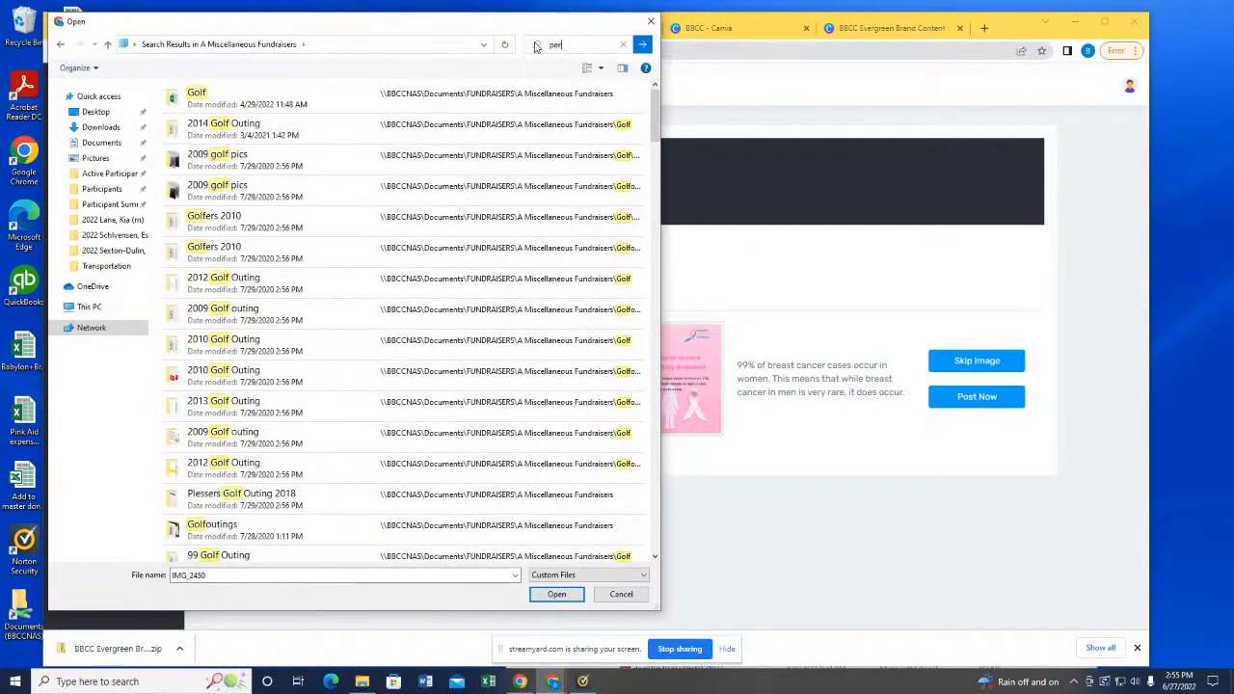
text(forman)
key(Return)
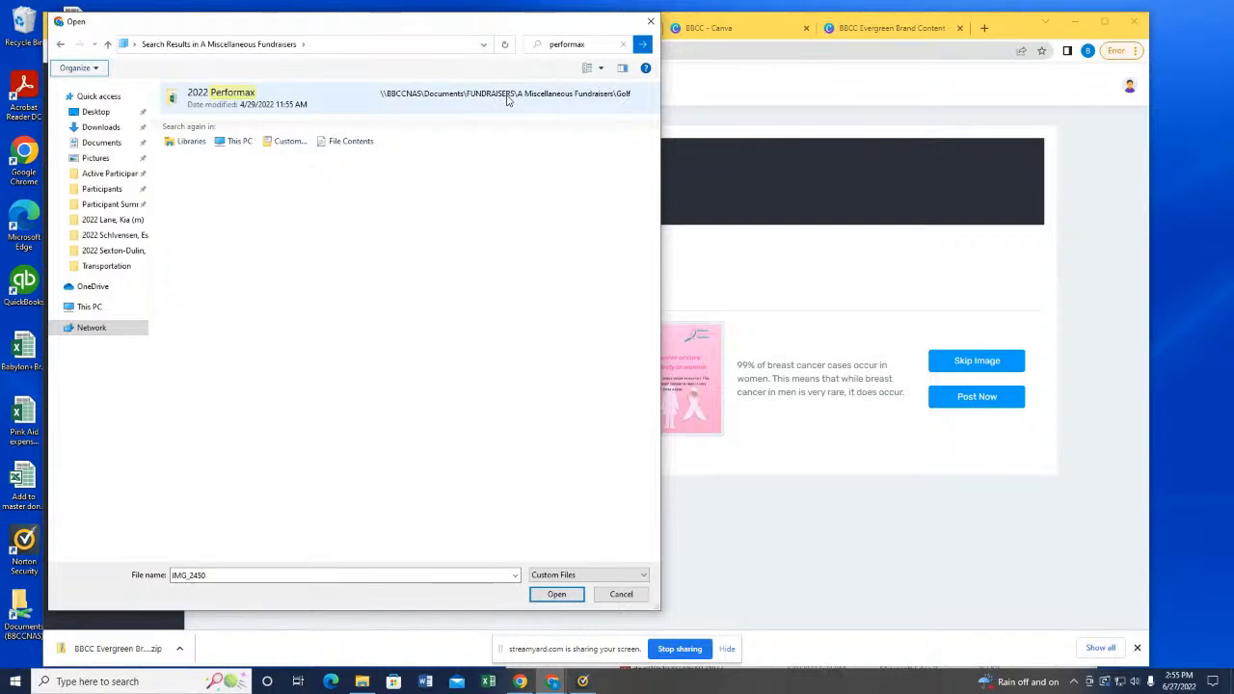
Reposition the Open dialog over the page.
drag(433, 29, 463, 110)
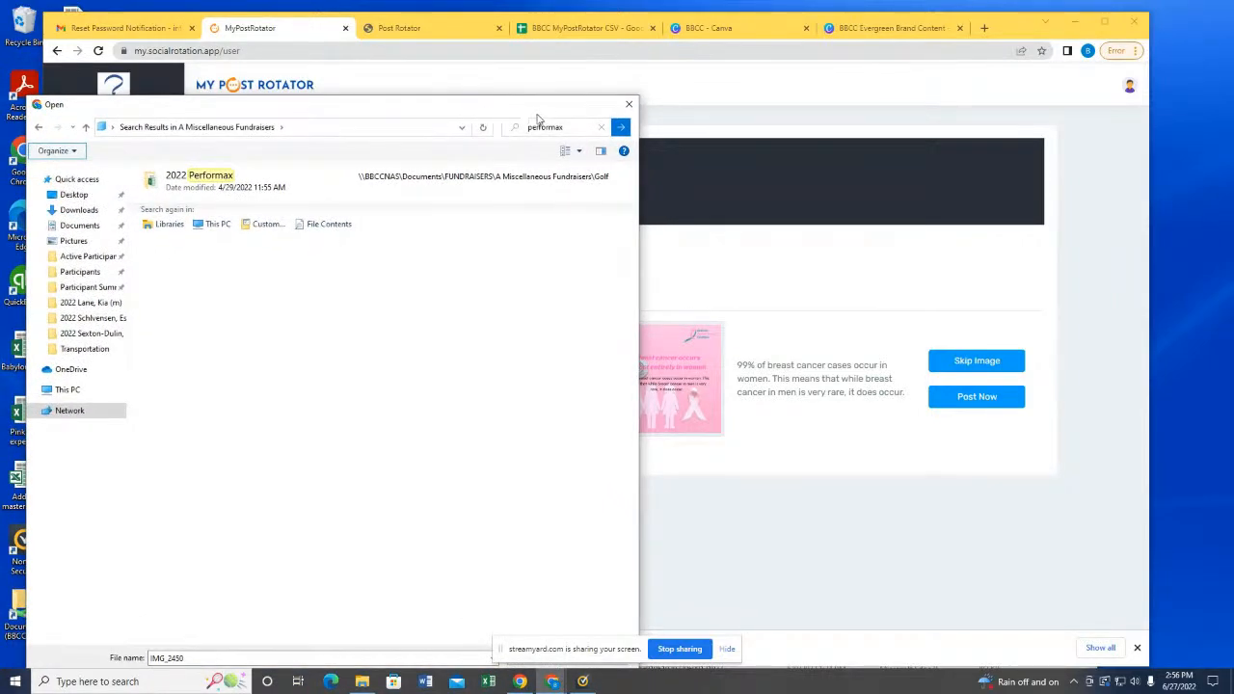
drag(429, 111, 414, 79)
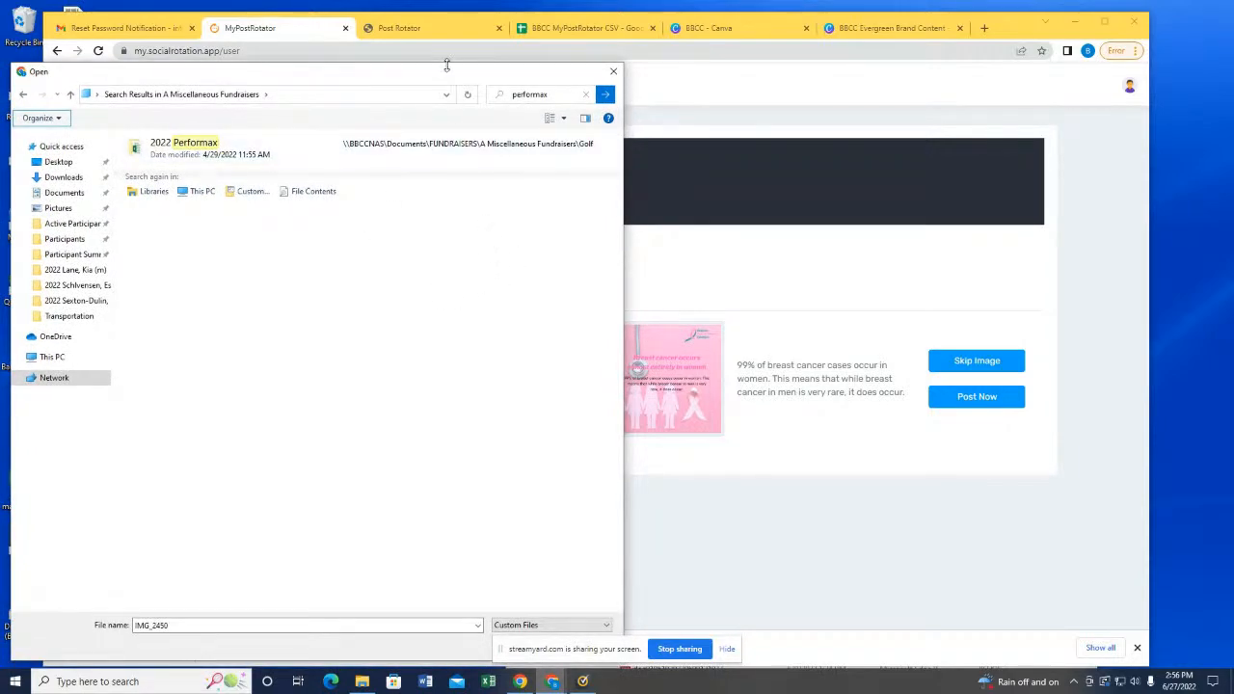
mouse_move(437, 82)
mouse_down()
mouse_move(494, 164)
mouse_move(437, 94)
mouse_up()
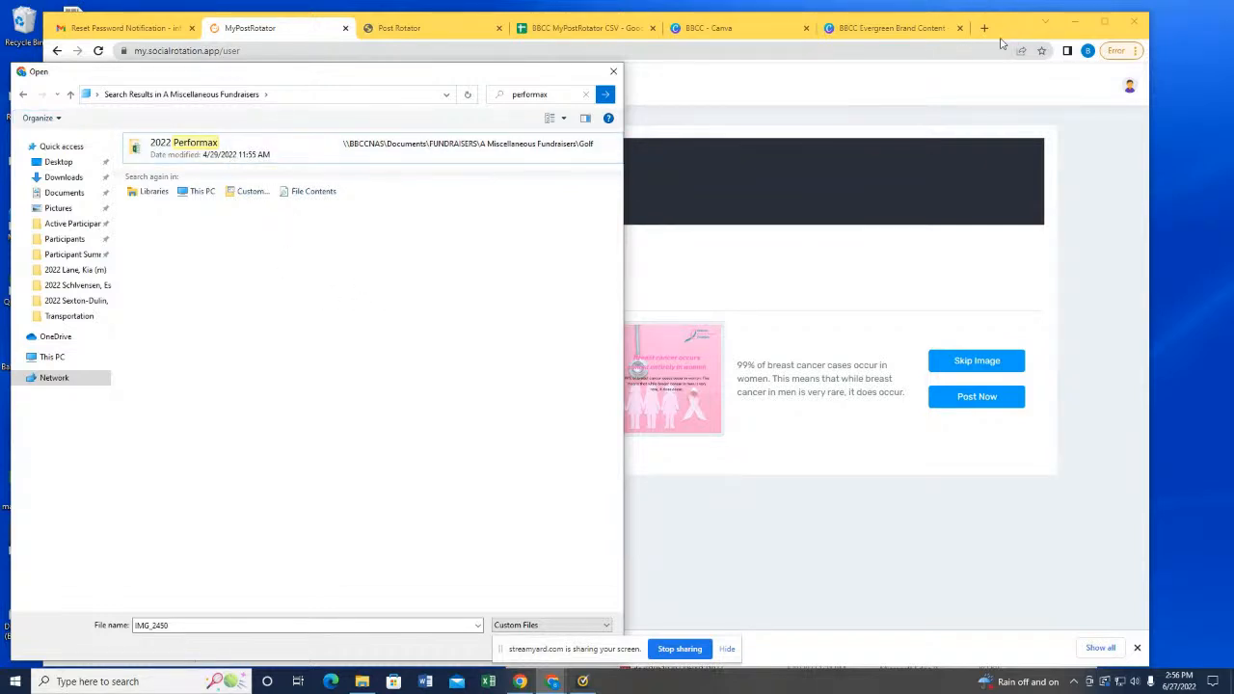
drag(541, 78, 596, 50)
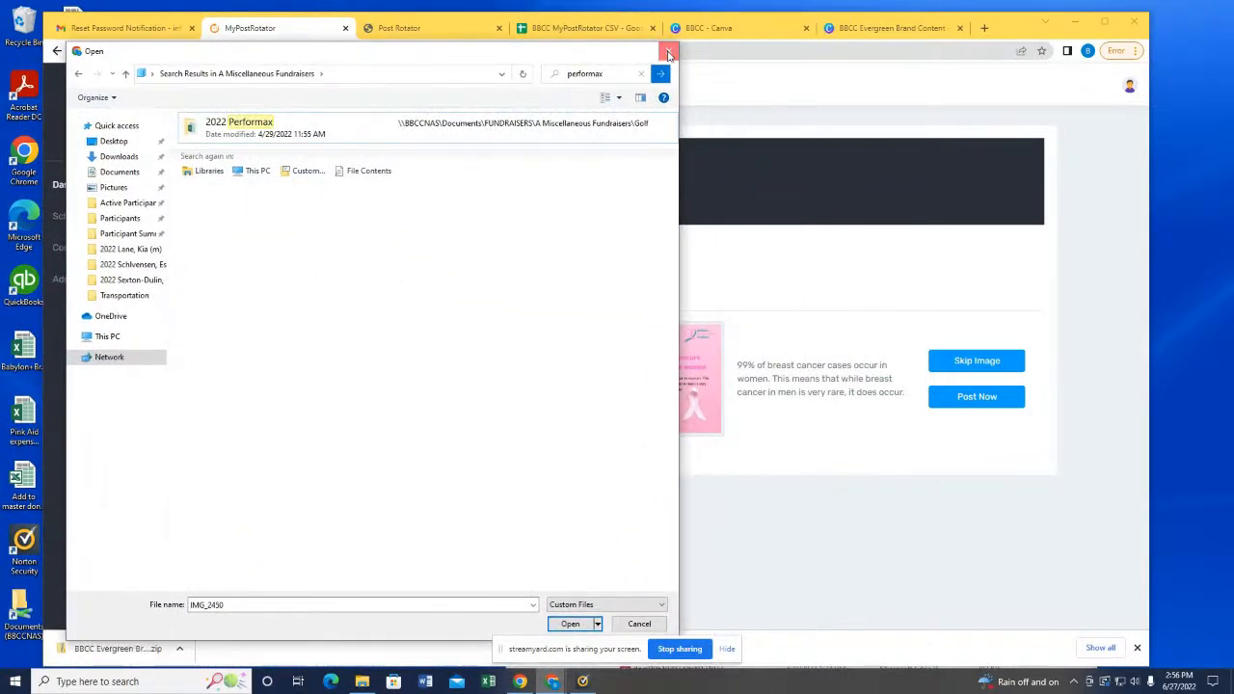
Close the file picker and reopen it to choose the post image.
click(669, 51)
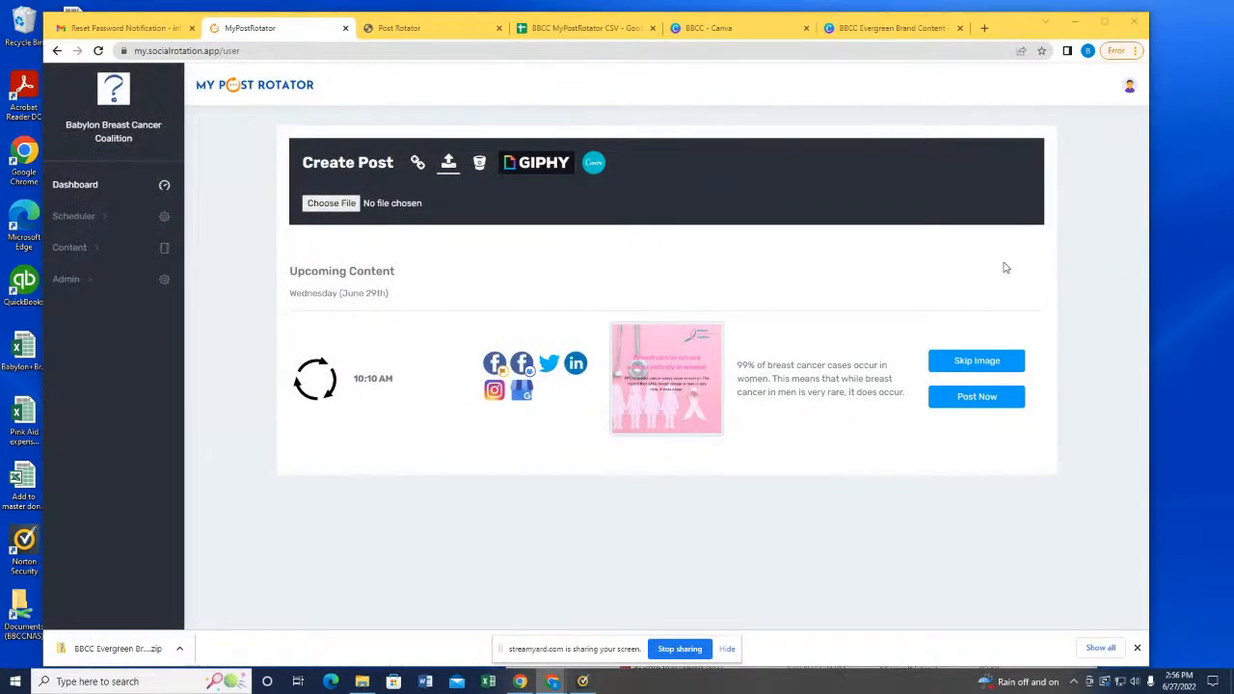
click(341, 207)
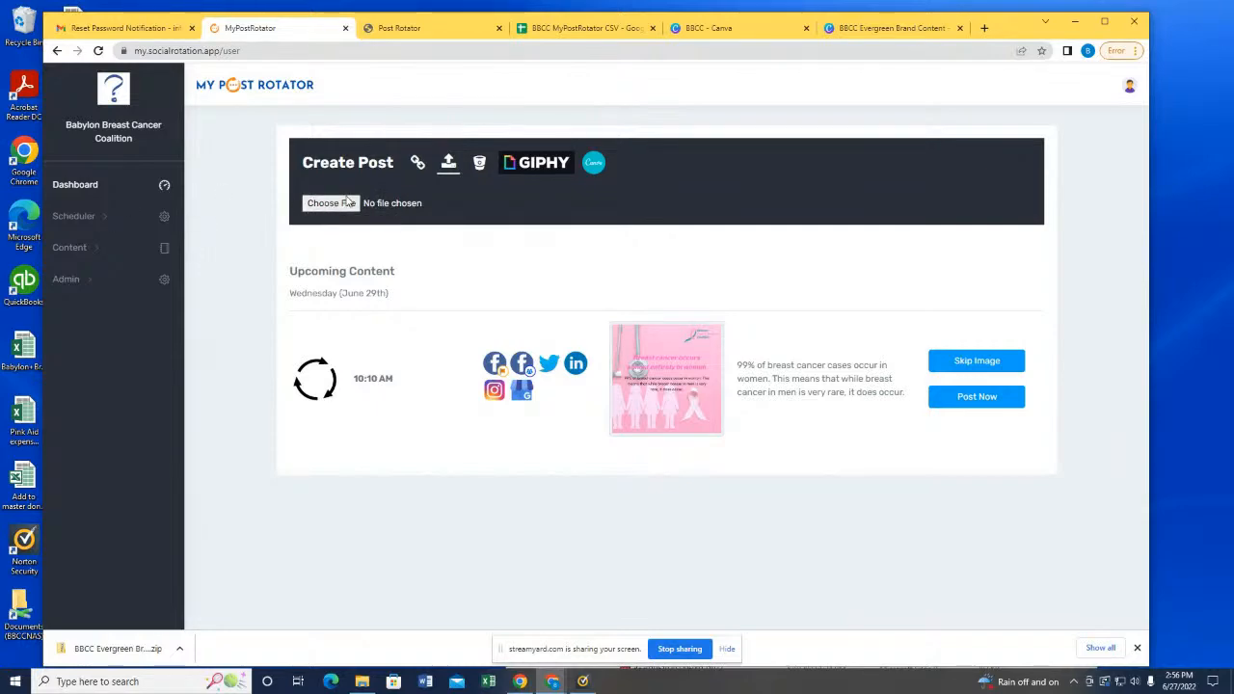
click(334, 205)
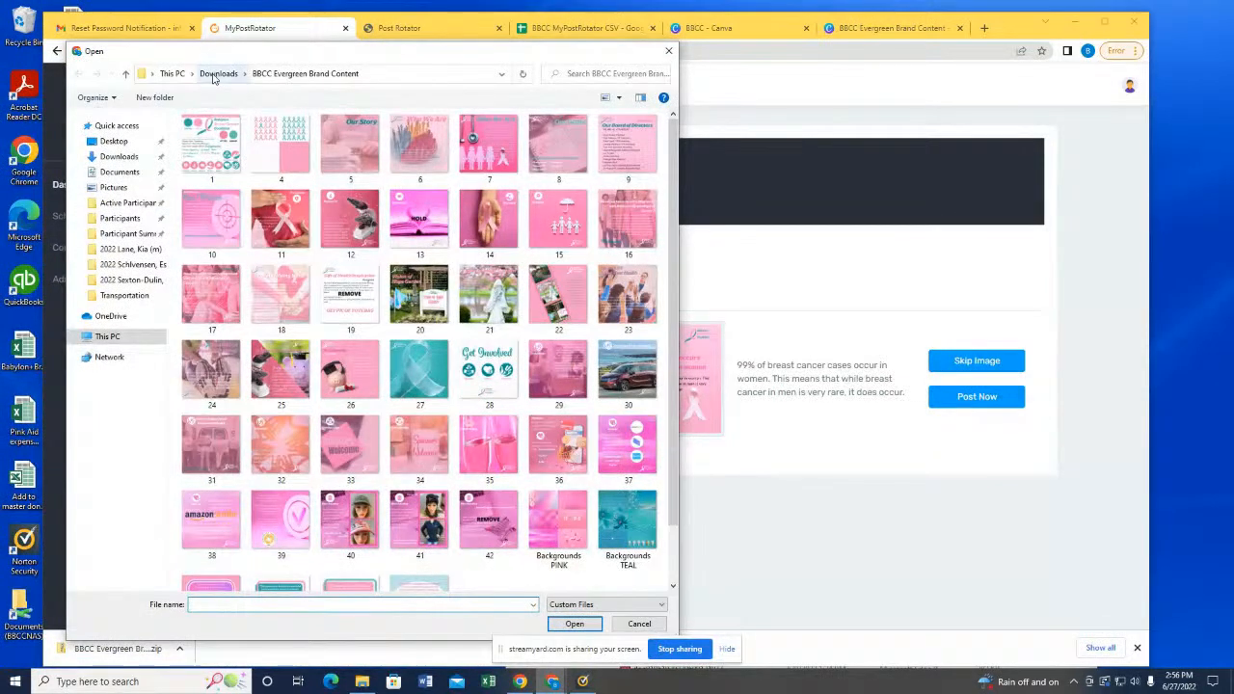
Open the PERFORMAX GOLF FLYER PNG from Documents > FUNDRAISERS > A Miscellaneous Fundraisers > Performax Golf Outing.
click(123, 174)
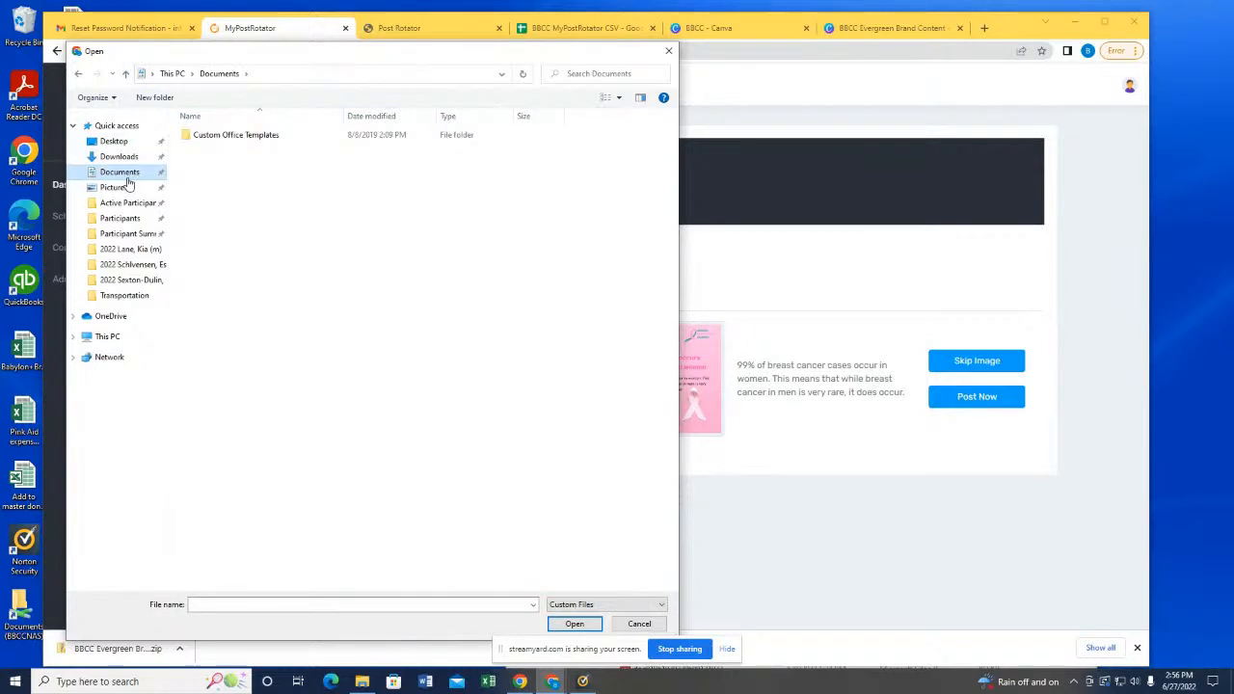
click(133, 237)
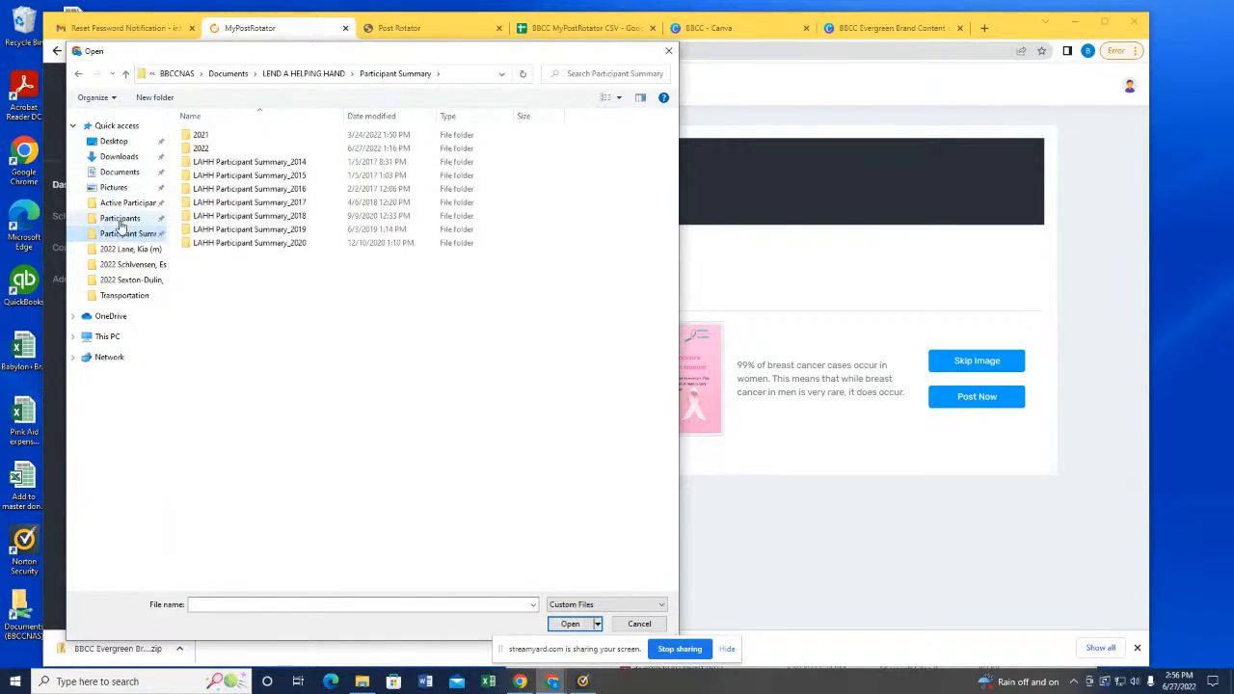
click(227, 74)
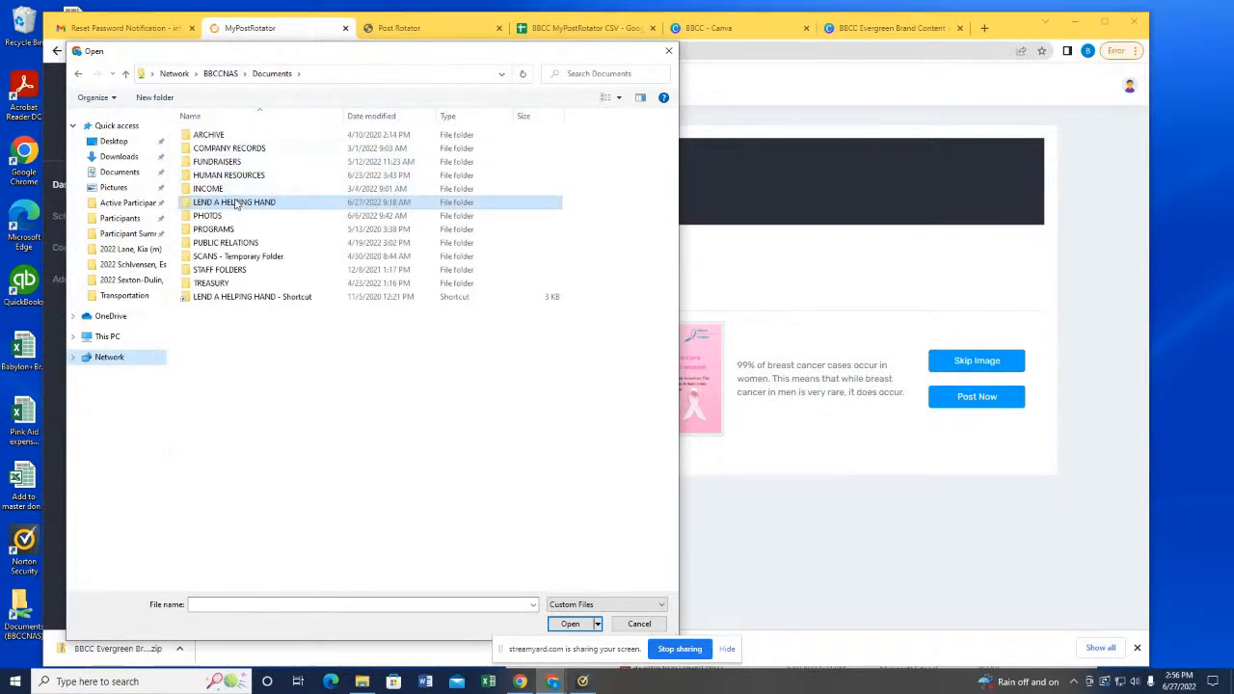
double_click(222, 161)
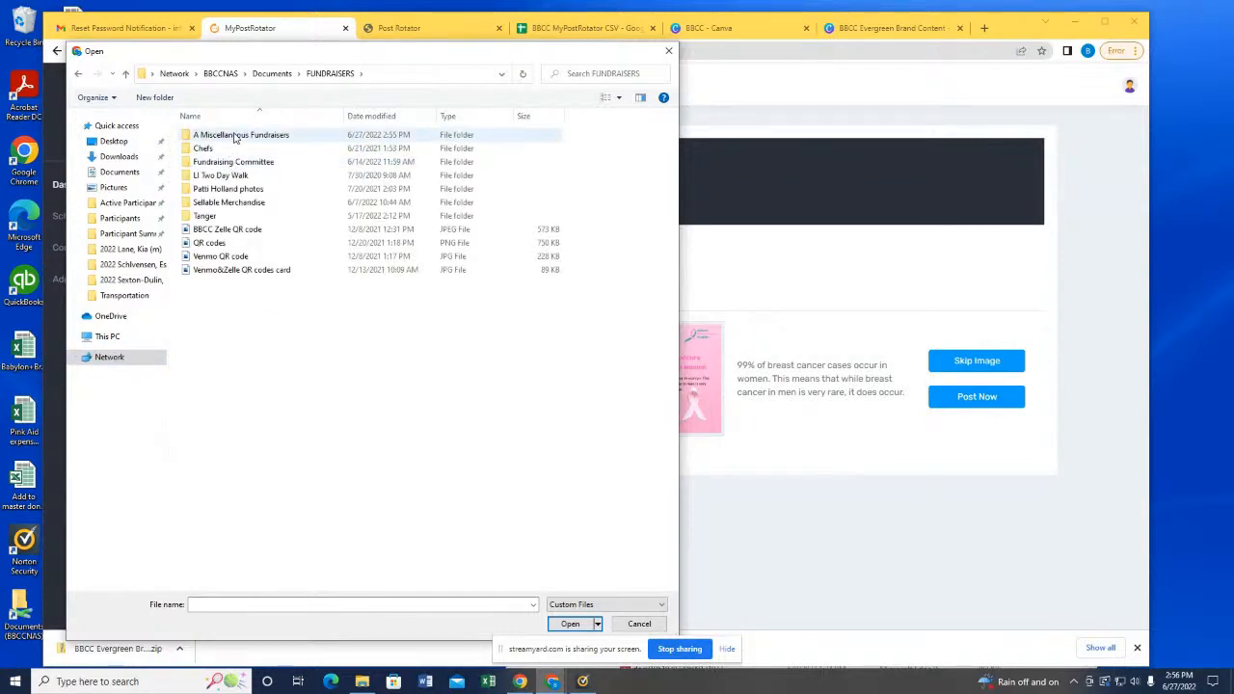
double_click(234, 136)
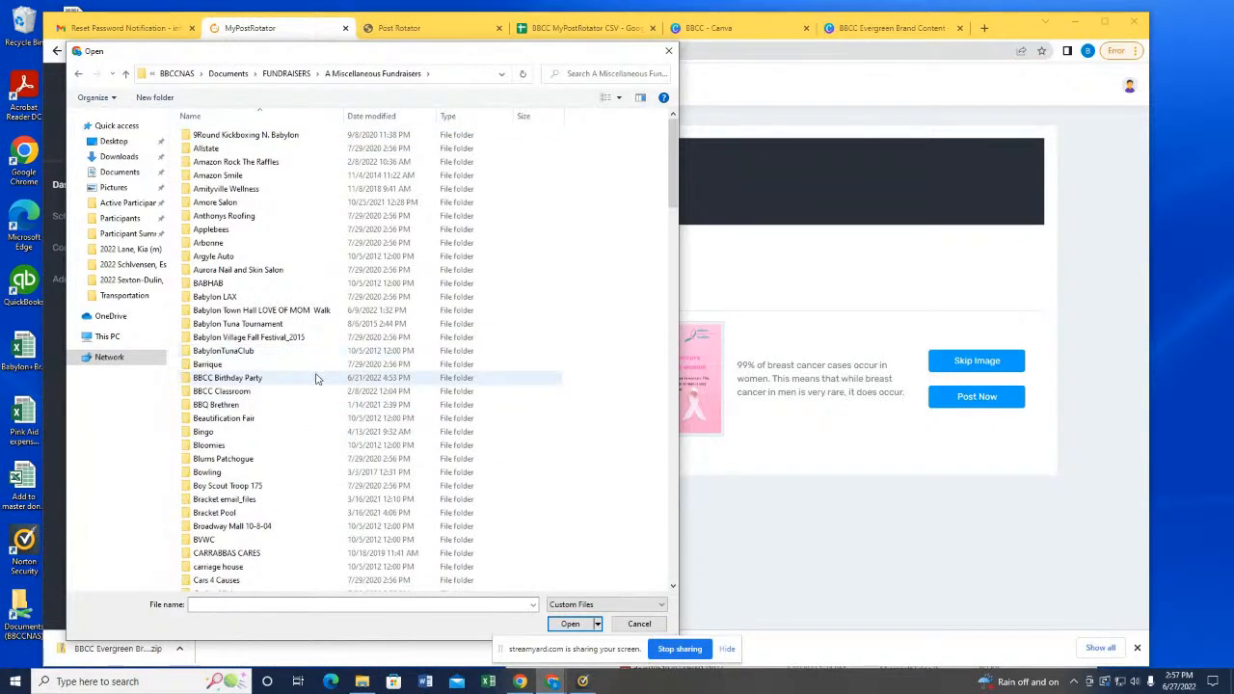
scroll(319, 376, down, 3)
scroll(353, 354, down, 20)
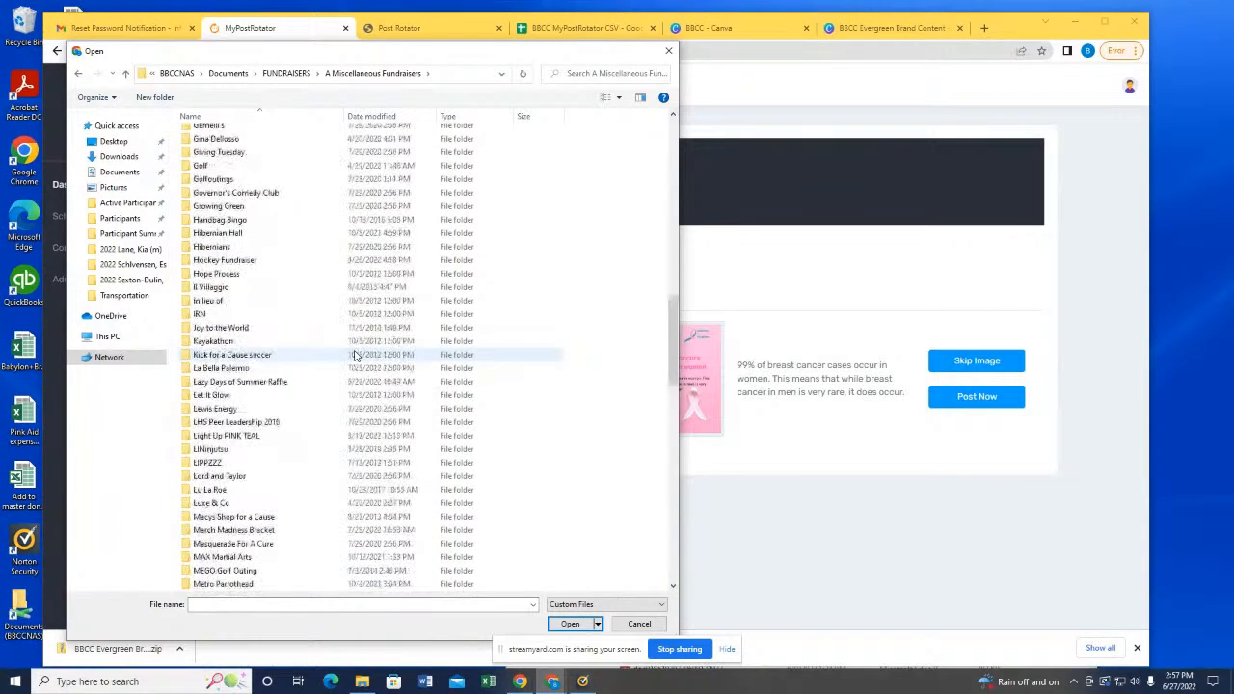
scroll(355, 355, down, 6)
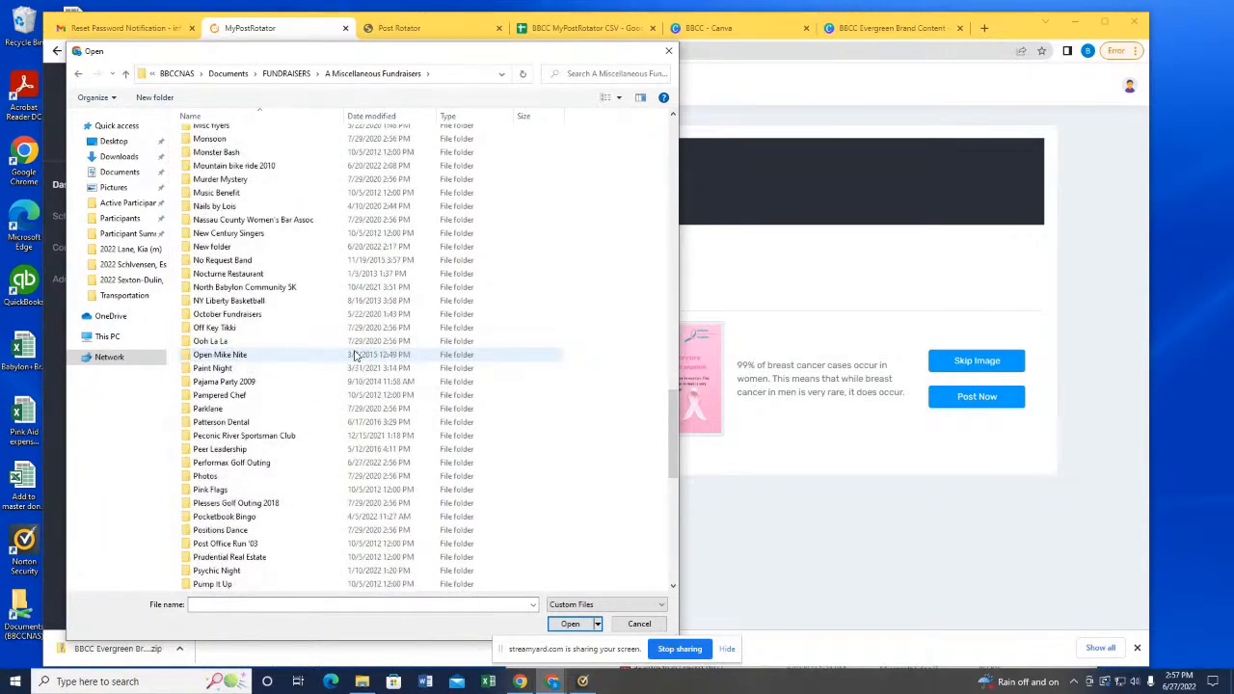
double_click(232, 463)
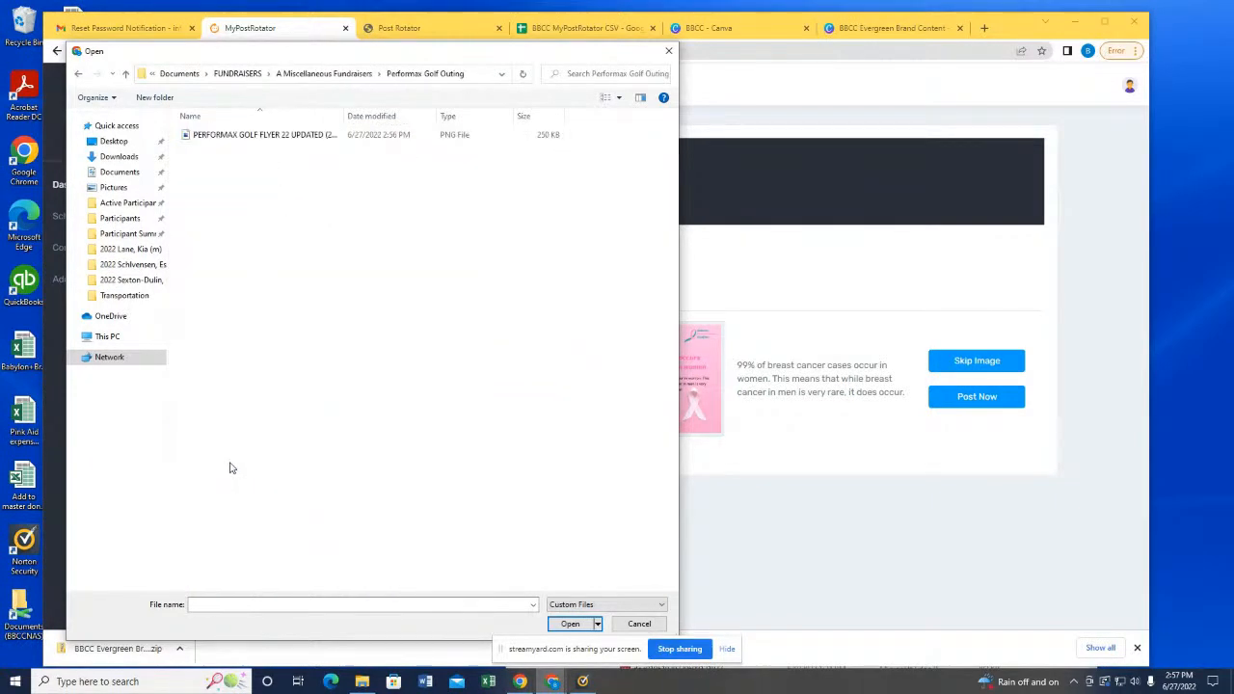
click(297, 135)
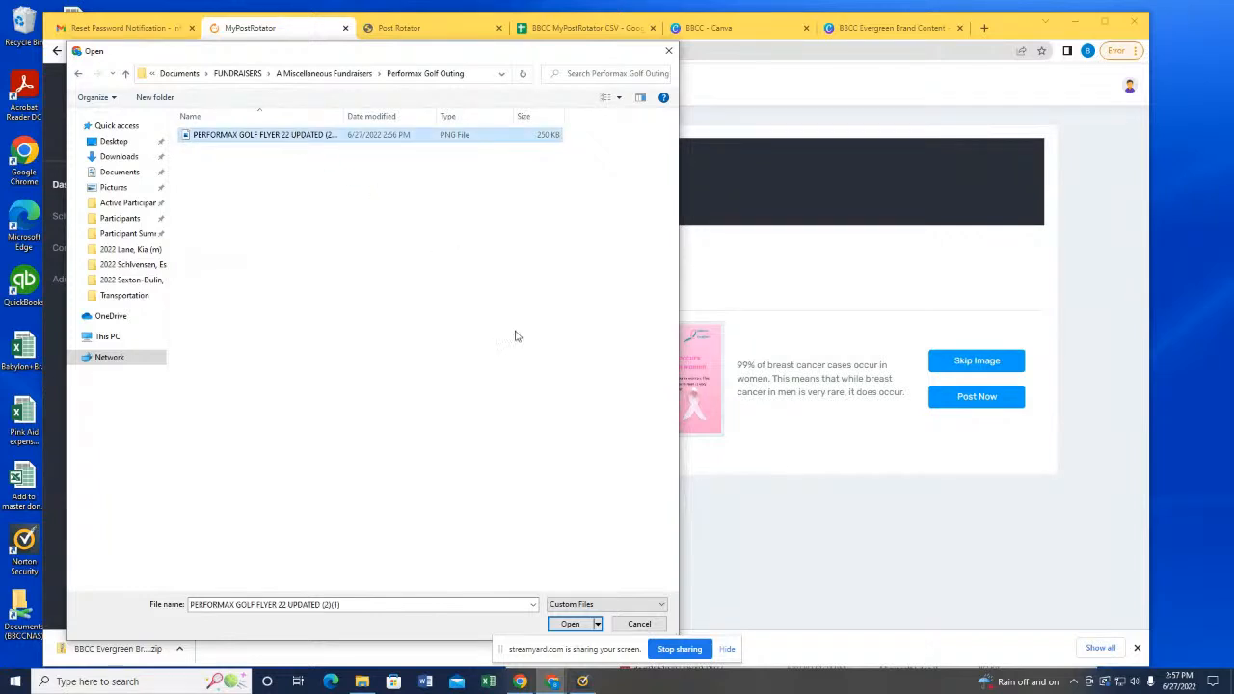
click(580, 624)
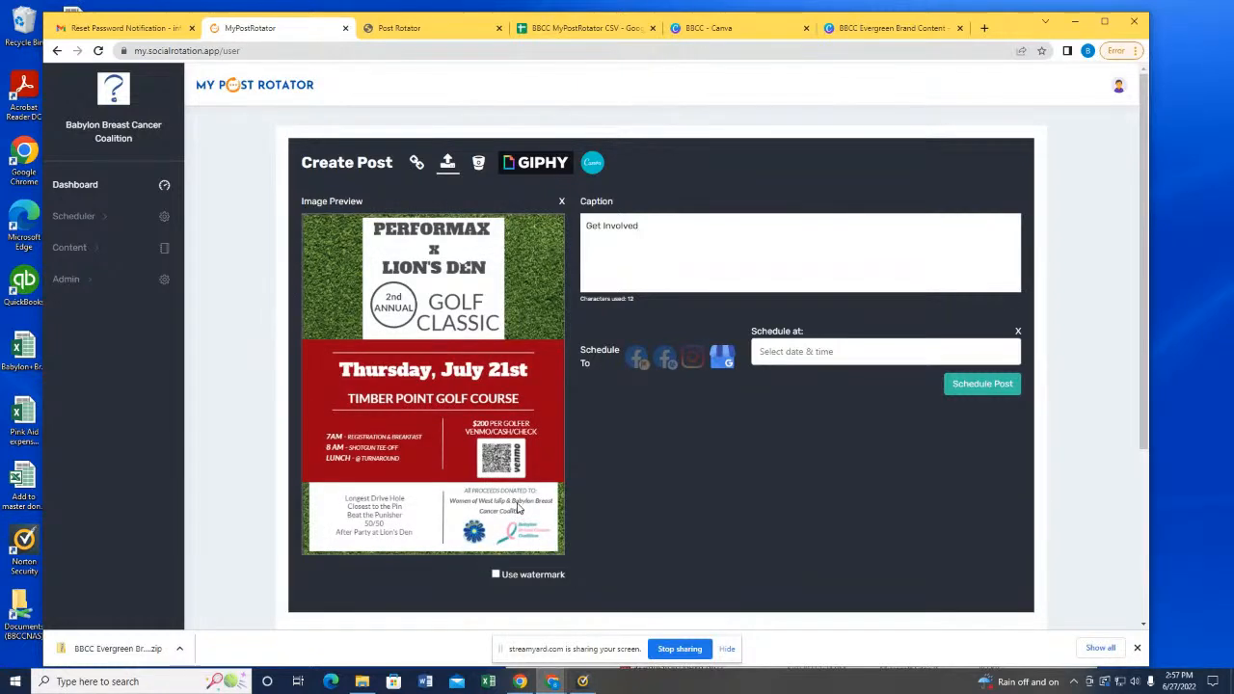
Select both Facebook accounts and Instagram as destinations, then select the existing caption text.
click(638, 361)
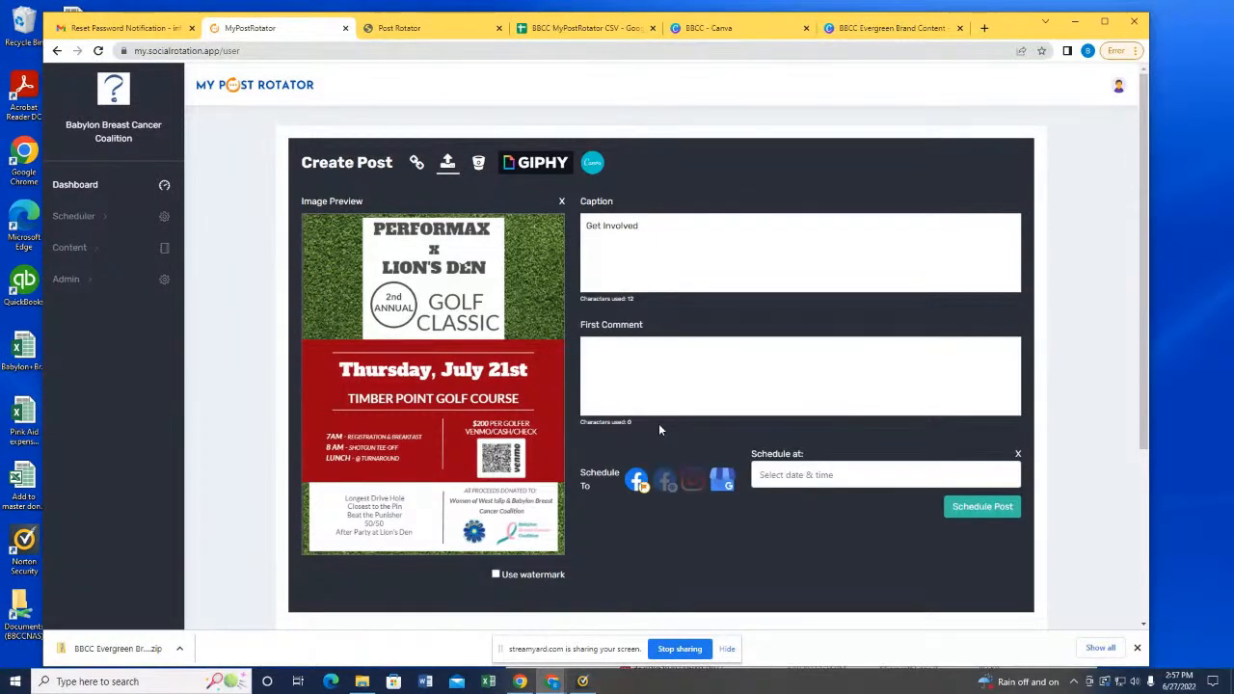
click(667, 485)
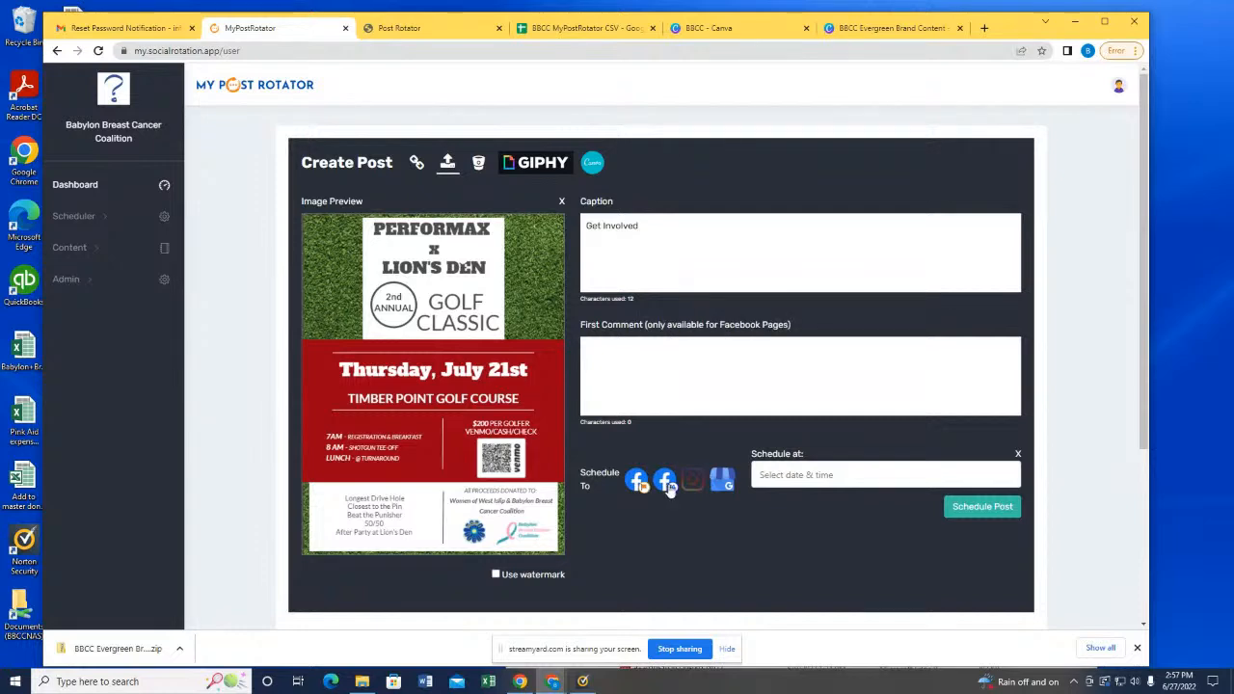
click(690, 487)
key(ctrl+a)
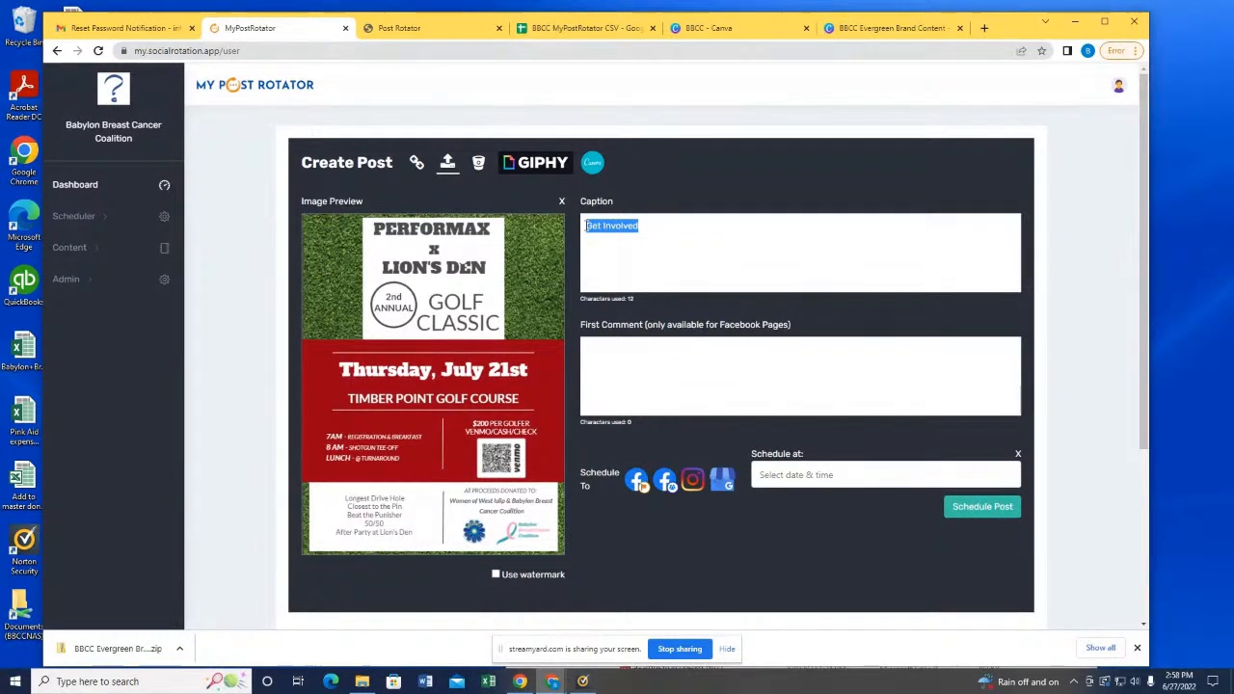
Rewrite the caption for the Thursday July 21st golf outing benefitting the Babylon Breast Cancer Coalition.
click(648, 225)
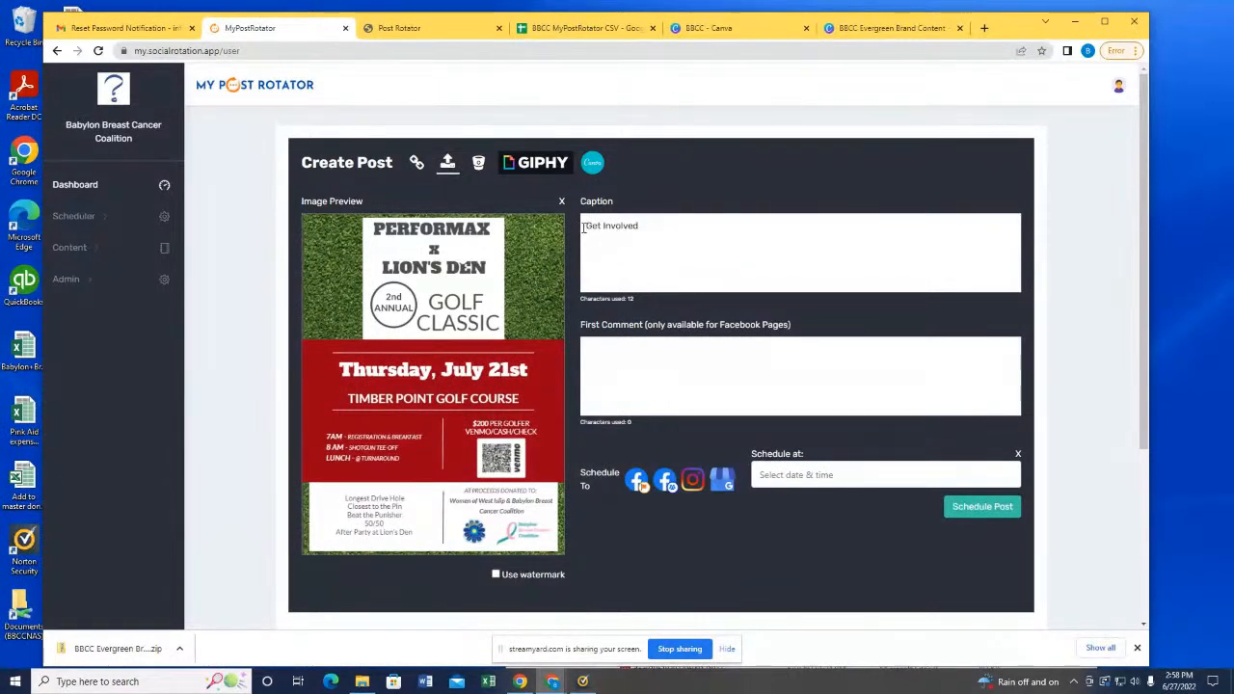
triple_click(652, 228)
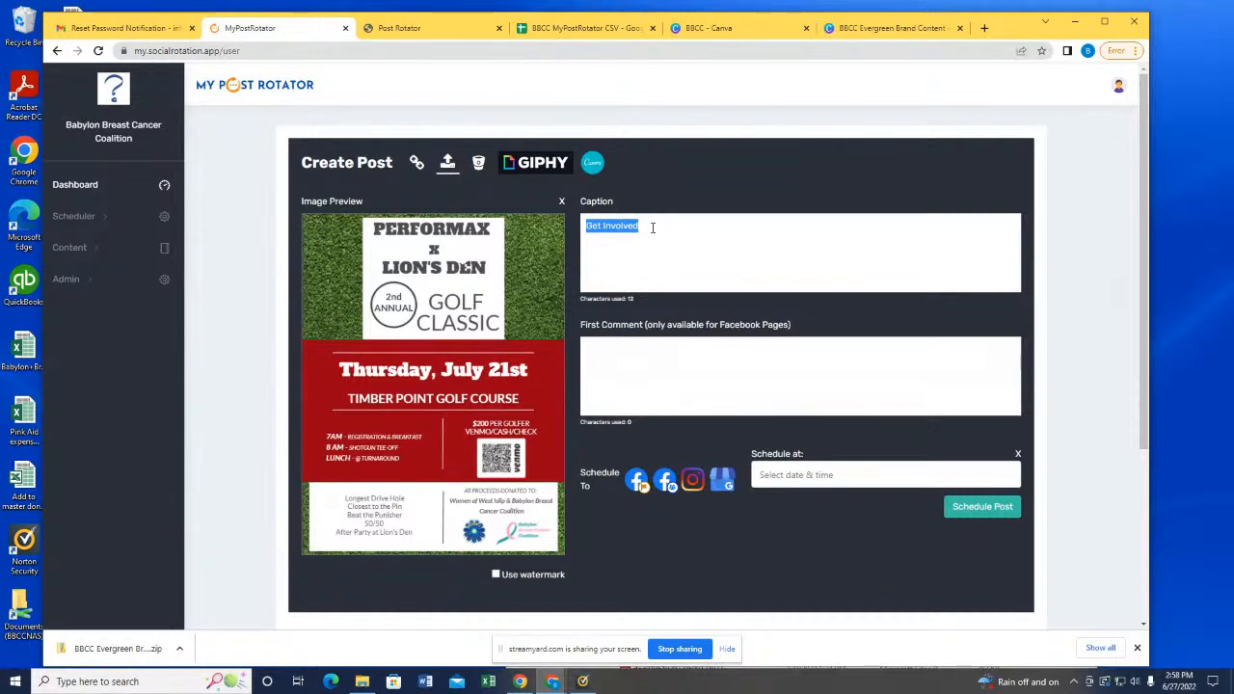
text(Co)
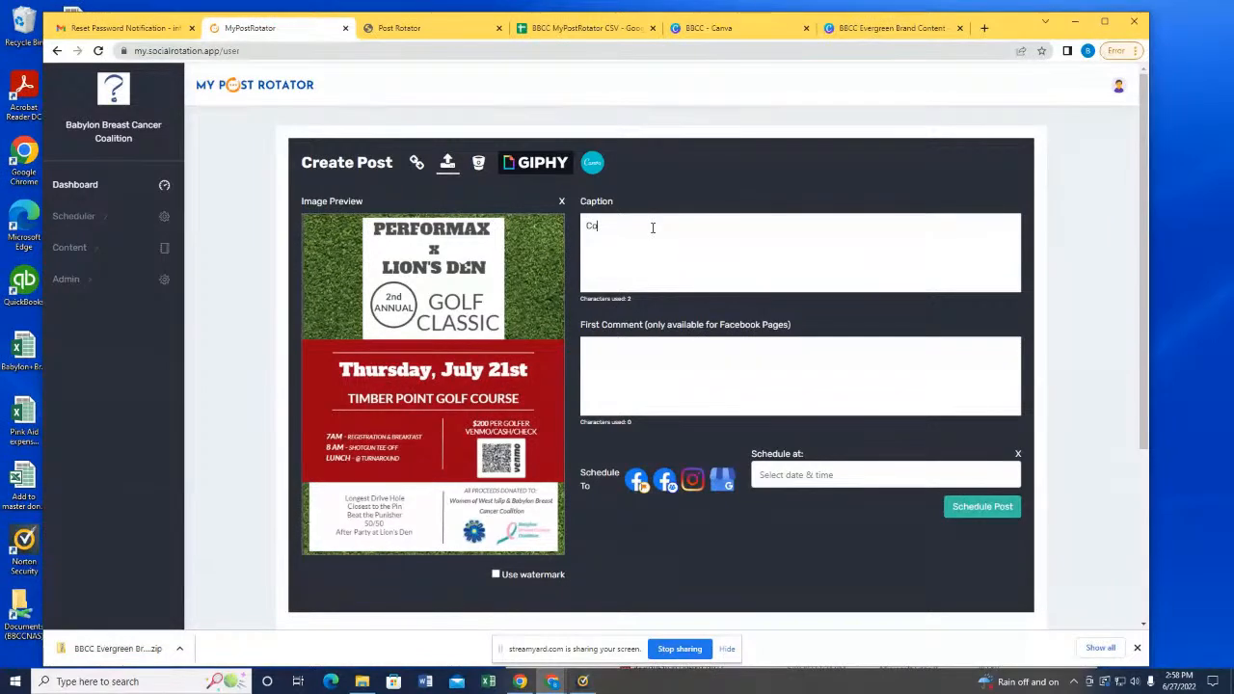
text(me and join us for this Golf Ou)
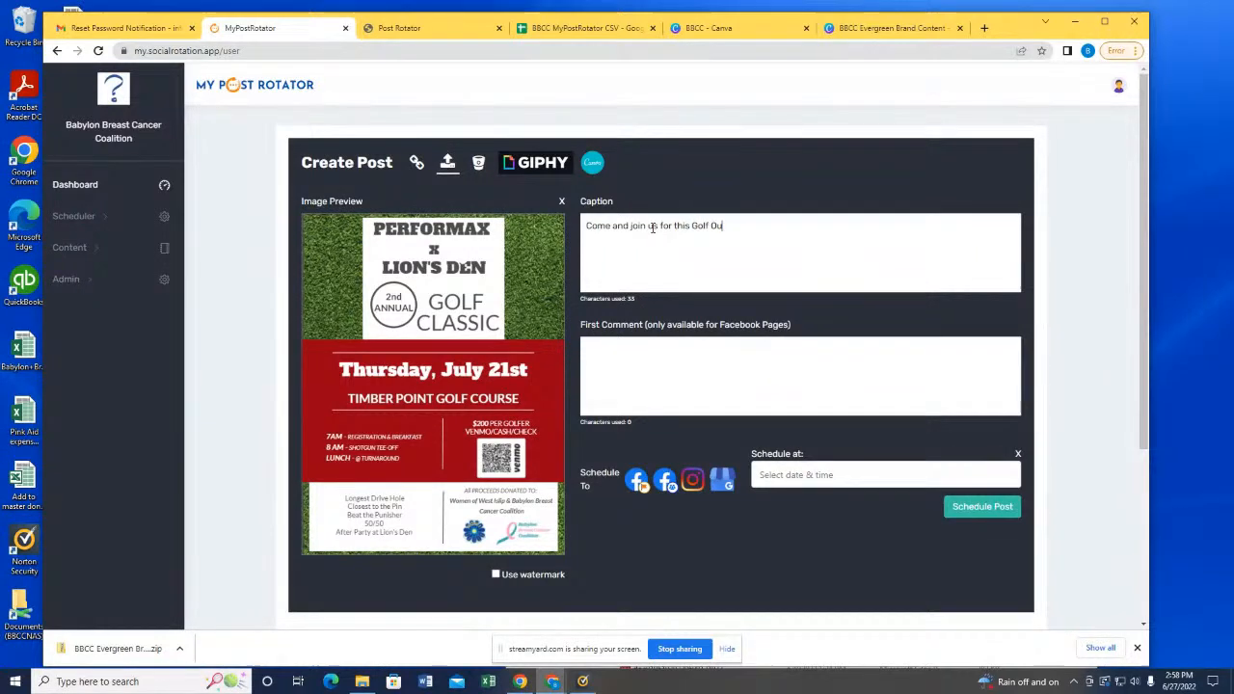
text(ting on Thu)
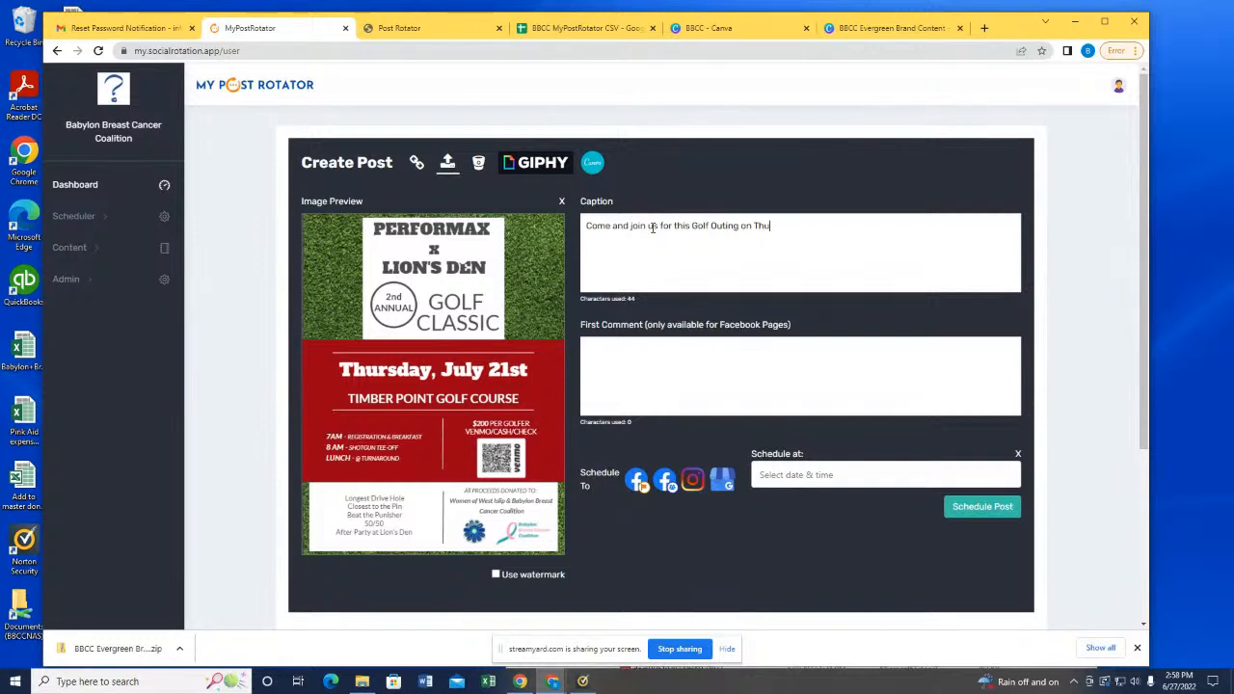
text(rsday July 3)
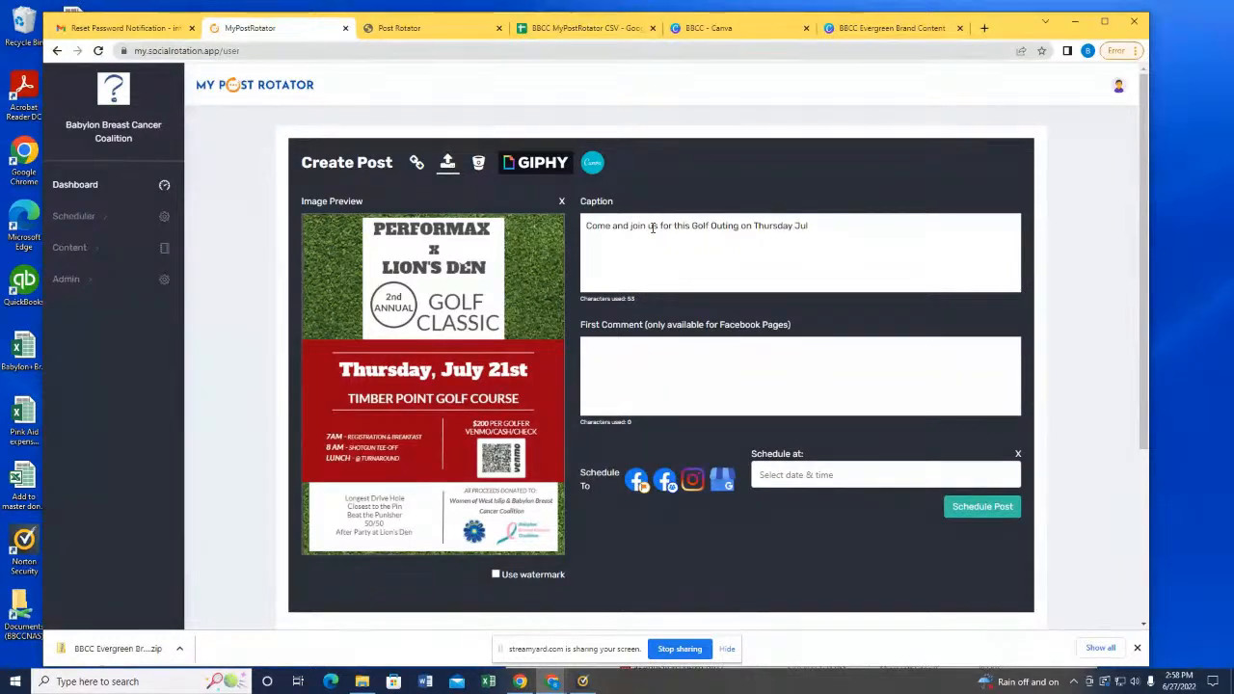
key(BackSpace)
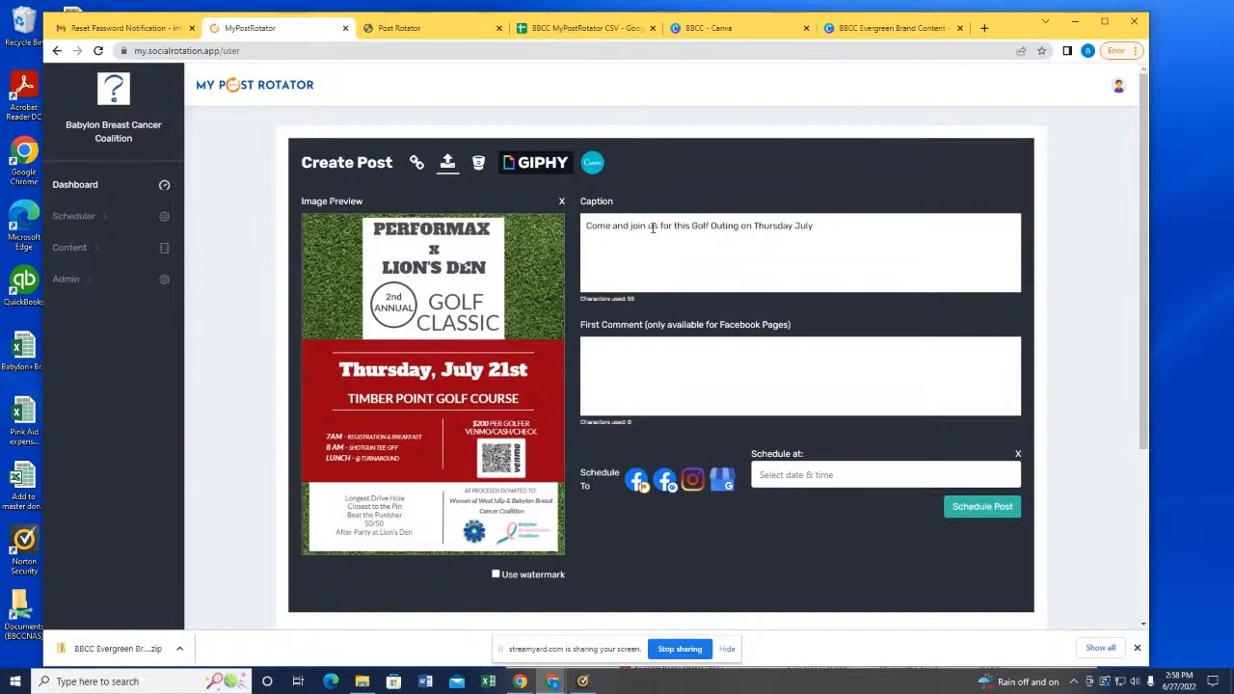
text(21)
text(st )
text(ber)
text(ef)
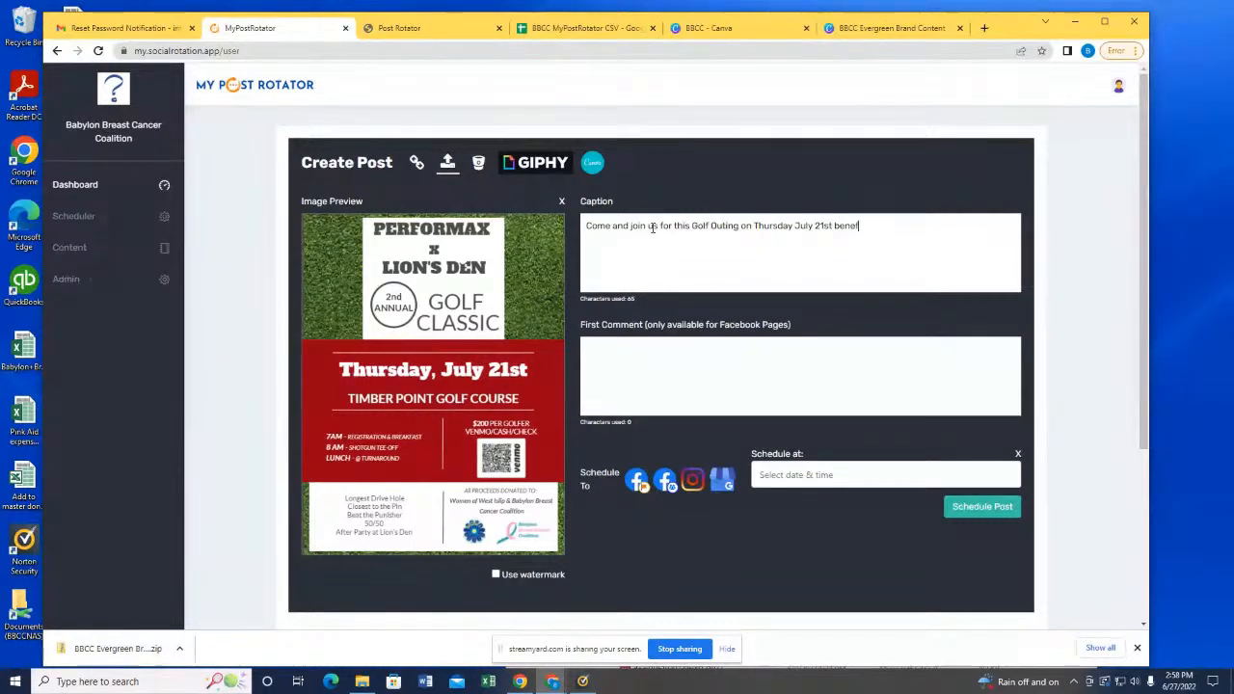
text(itting the Bab)
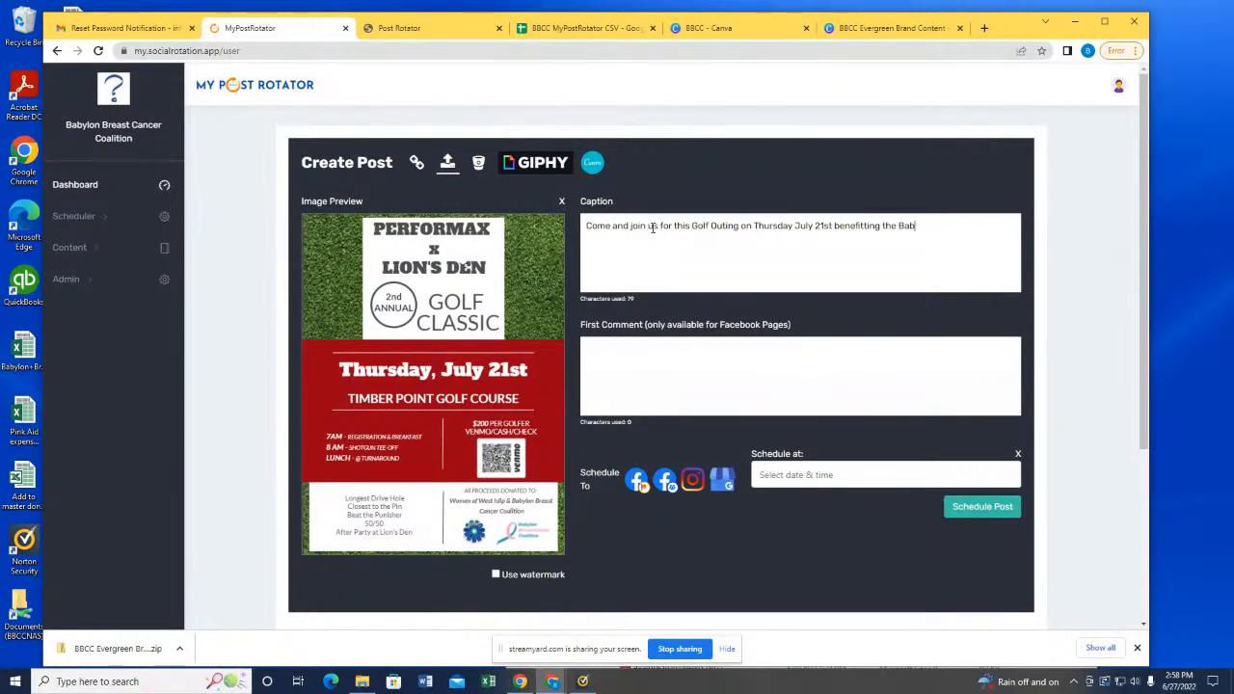
text(ylon Bre)
text(ats)
key(BackSpace)
key(BackSpace)
key(BackSpace)
text(st Cance)
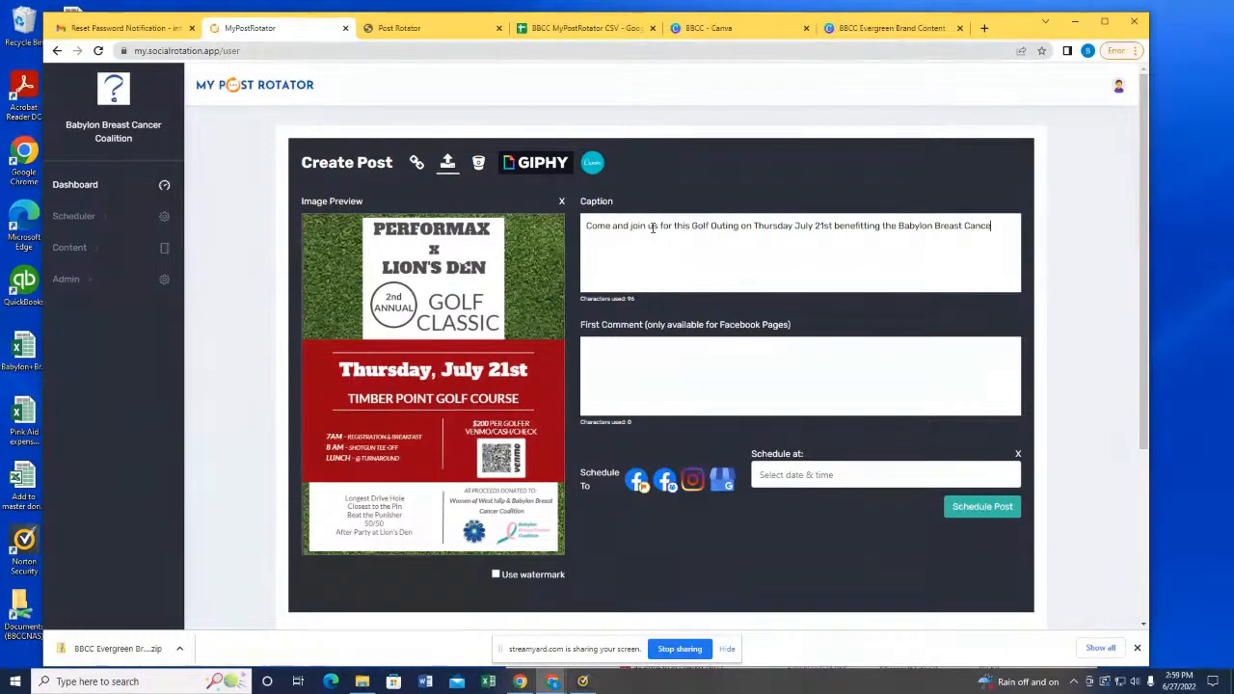
text(r Coali)
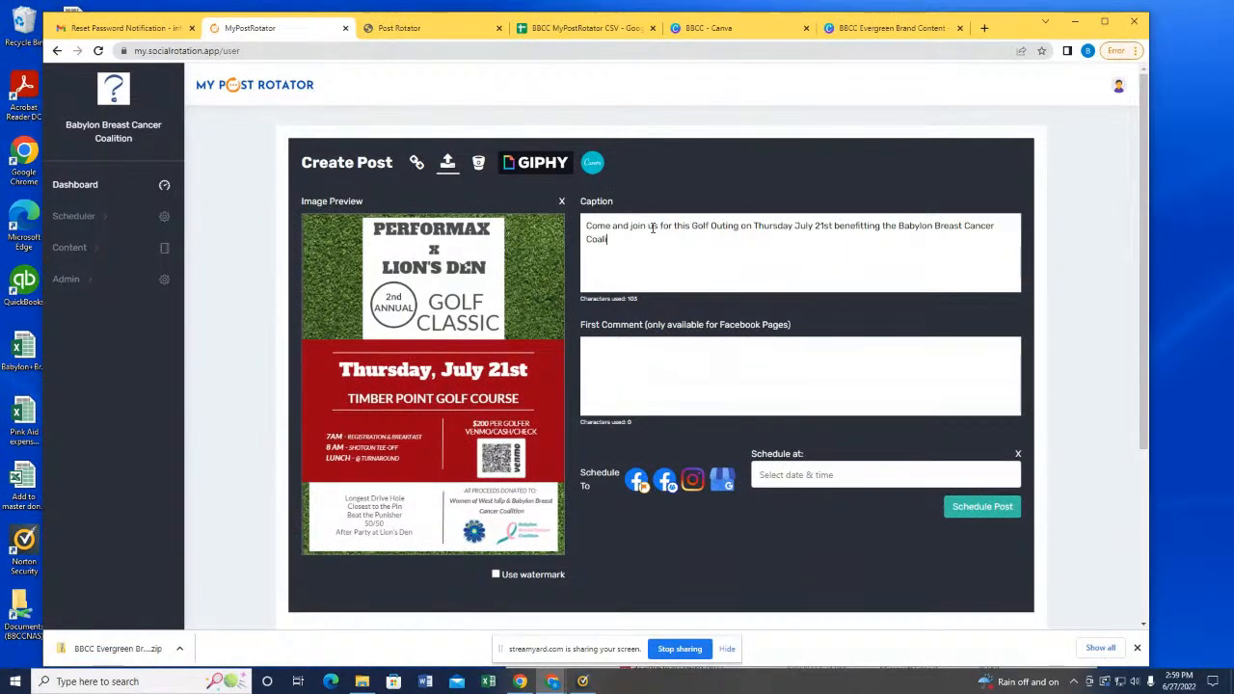
text(tion and the Wo)
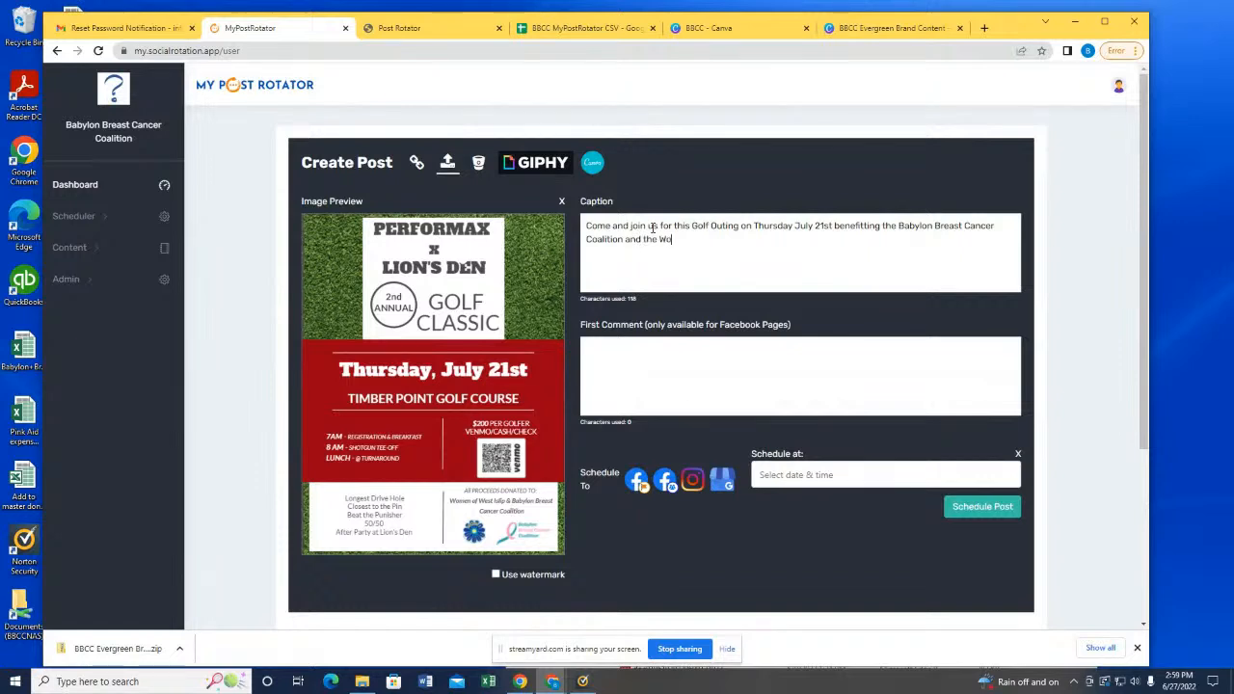
text(men of West Islip.)
text(For additiona)
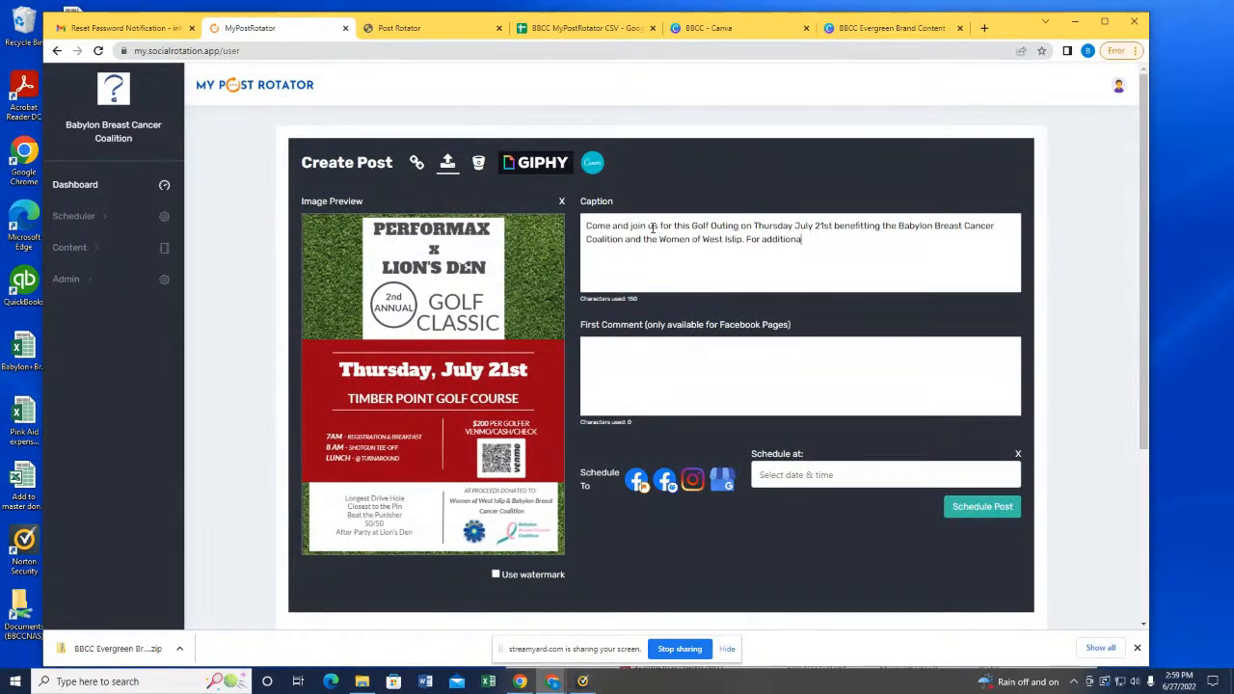
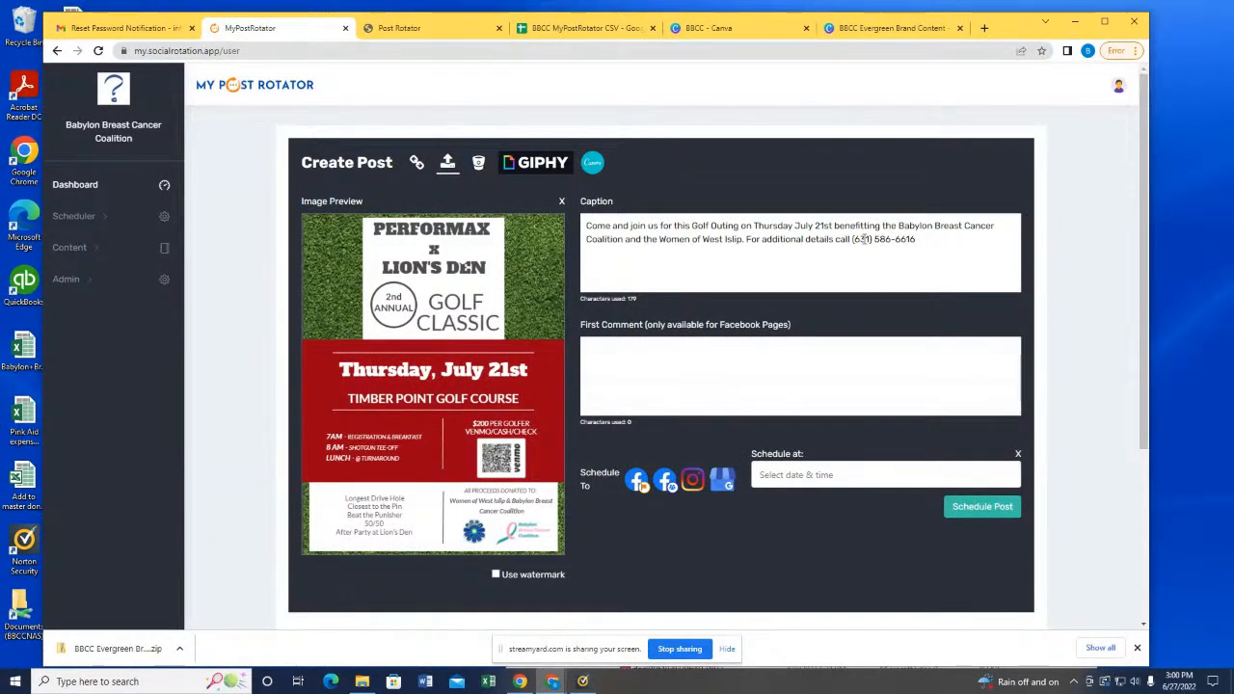
End the caption with the contact phone number and extension, then 'We're looking forward to having fun with you!'.
text( ext 7)
text(. We)
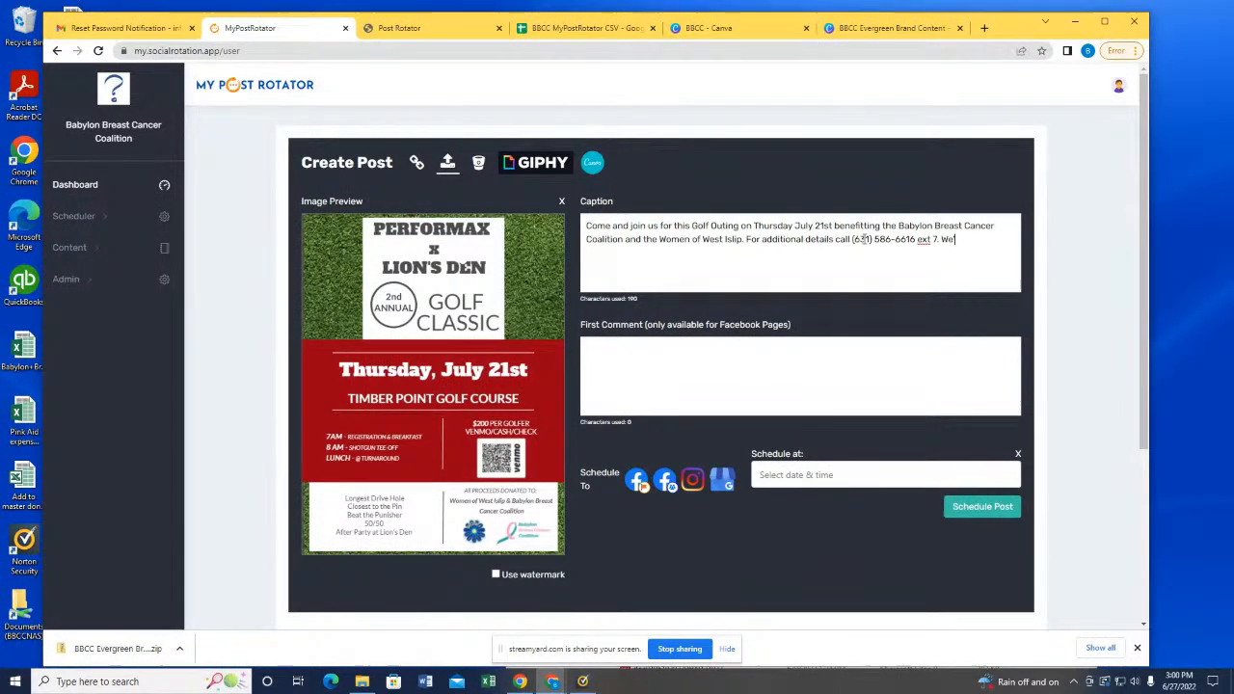
text('re looking forwa)
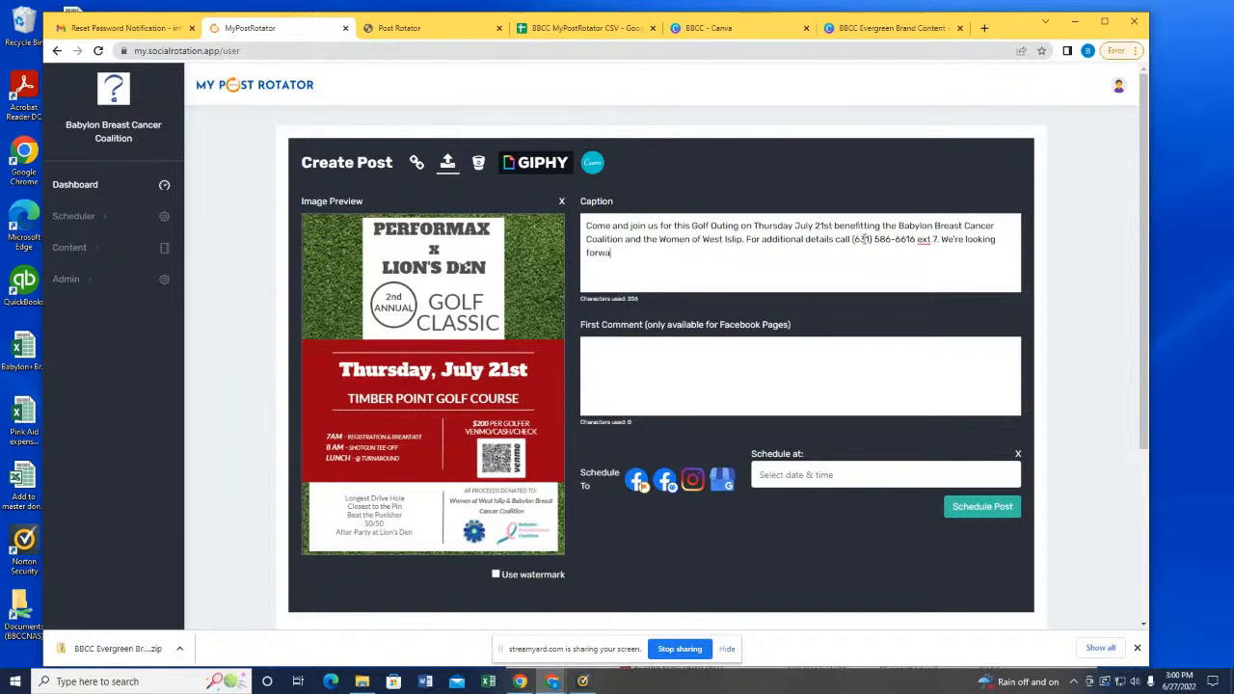
text(rd to having )
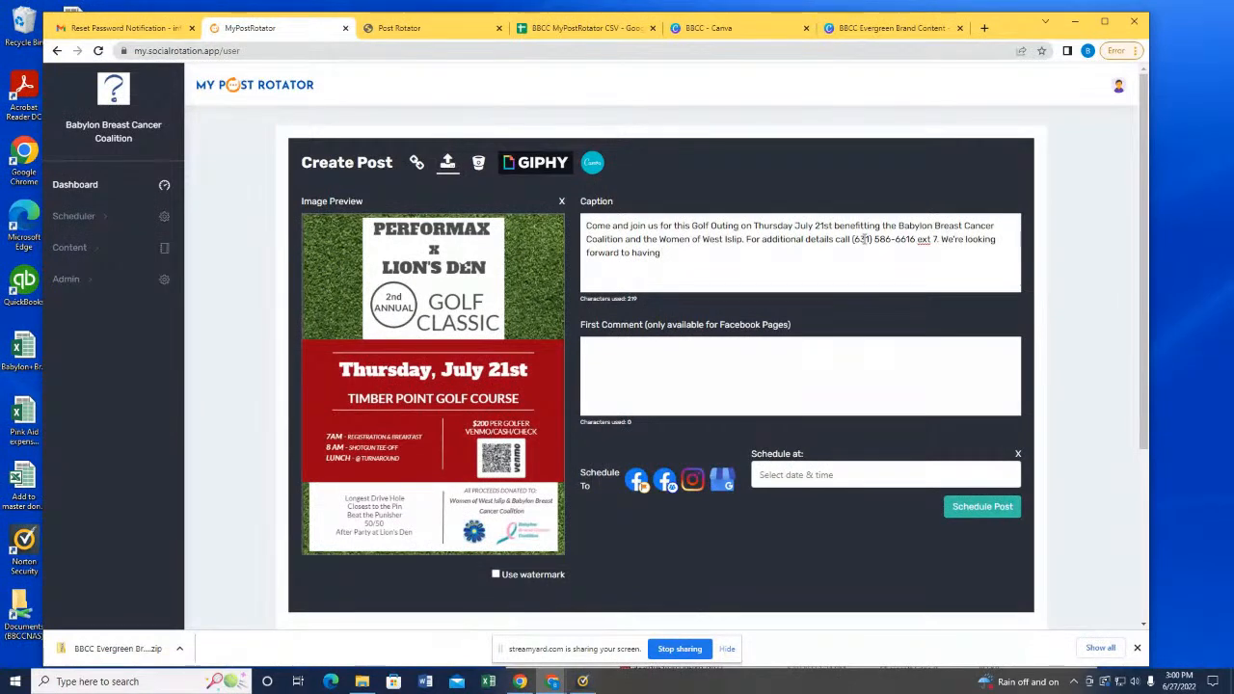
text(fun with you!)
Set the post's schedule to Mon, Jun 27, 2022 at 03:51 PM in the date picker.
click(821, 479)
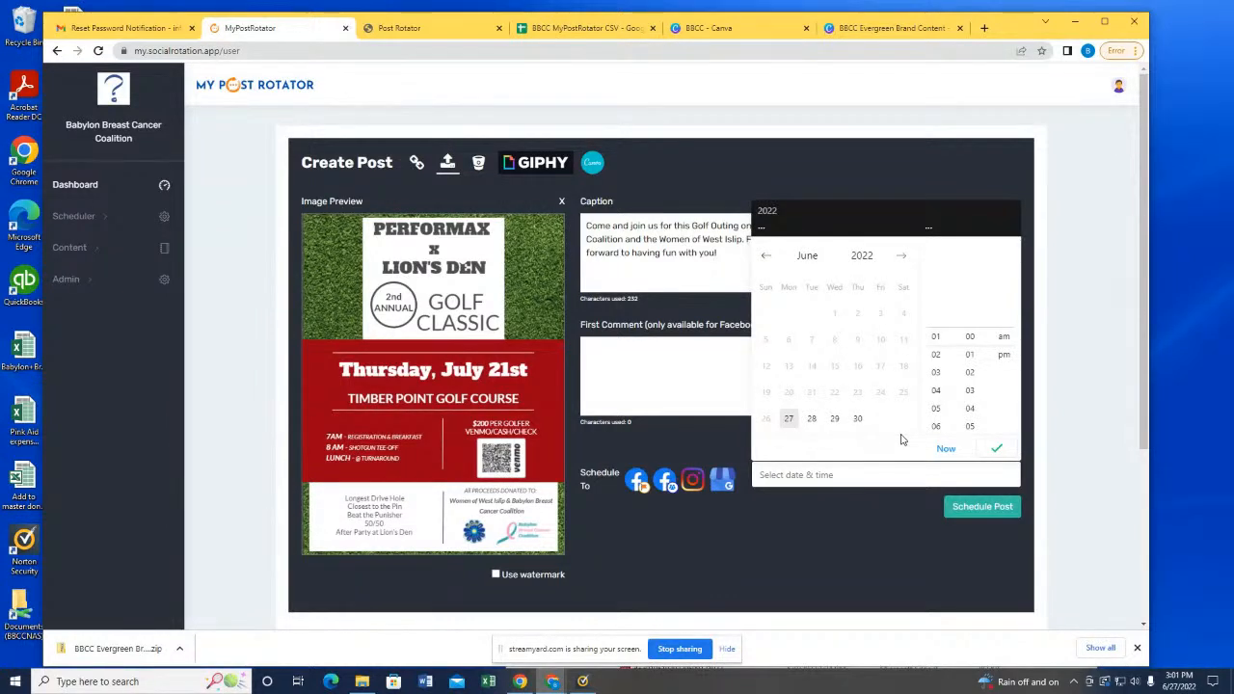
click(970, 392)
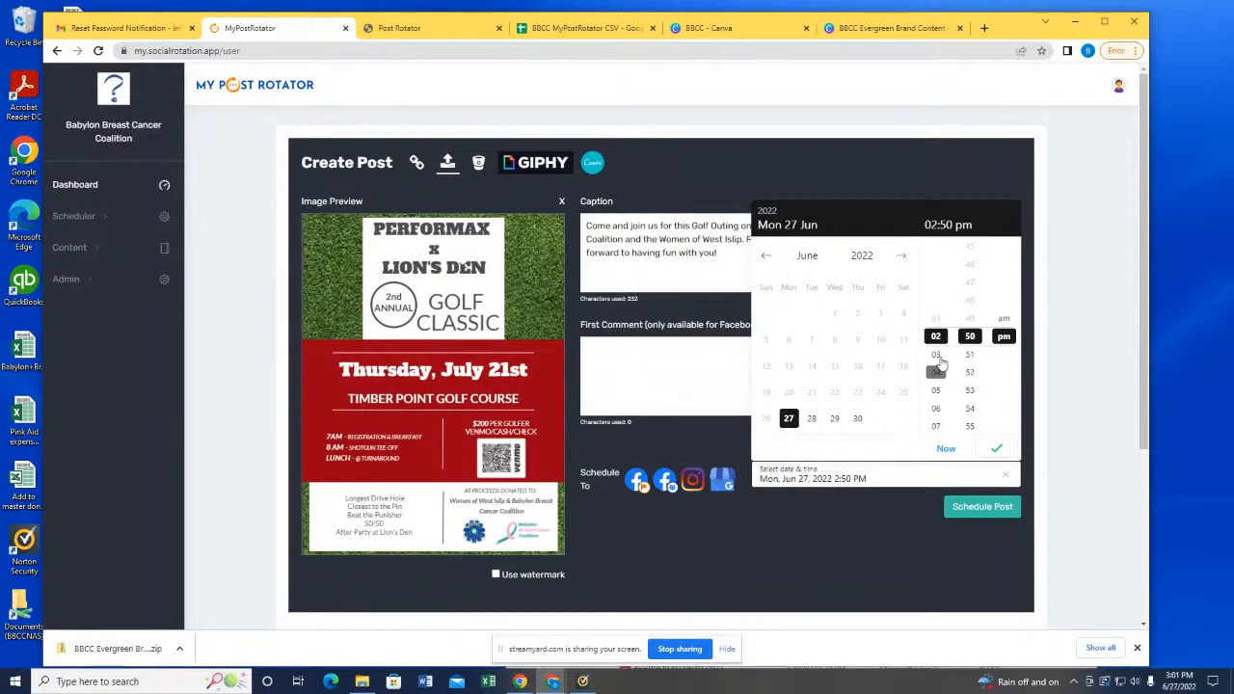
click(937, 356)
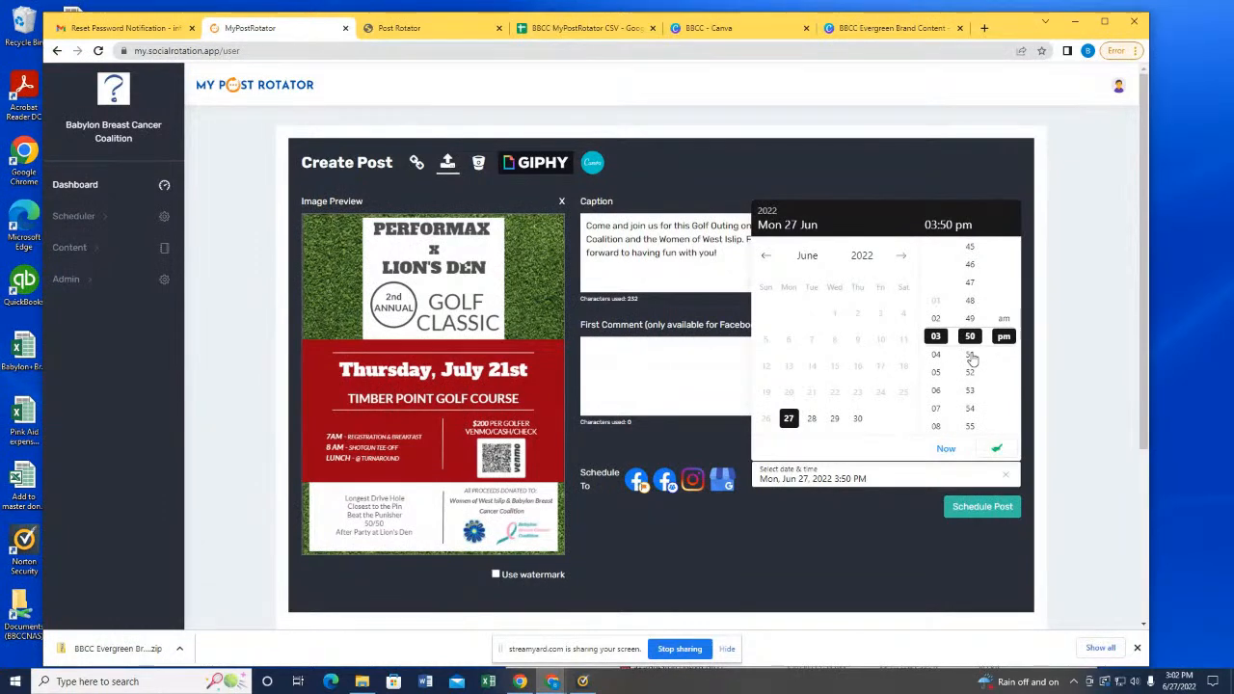
click(970, 355)
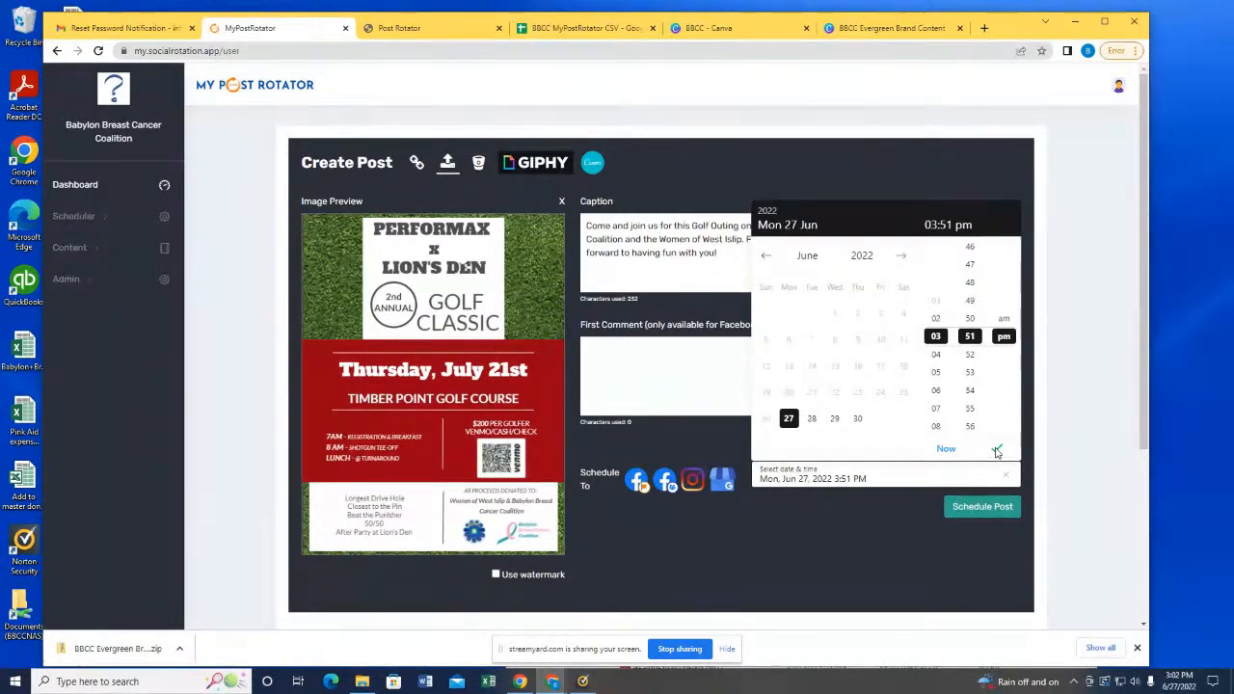
click(996, 451)
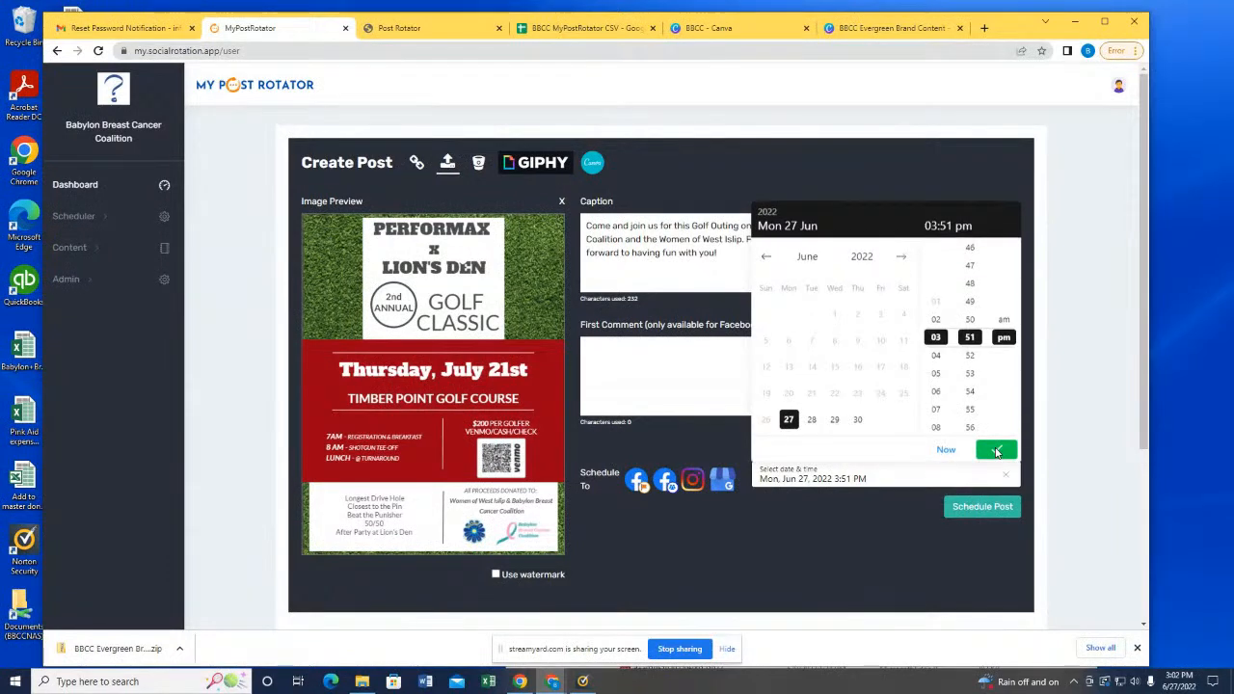
click(997, 451)
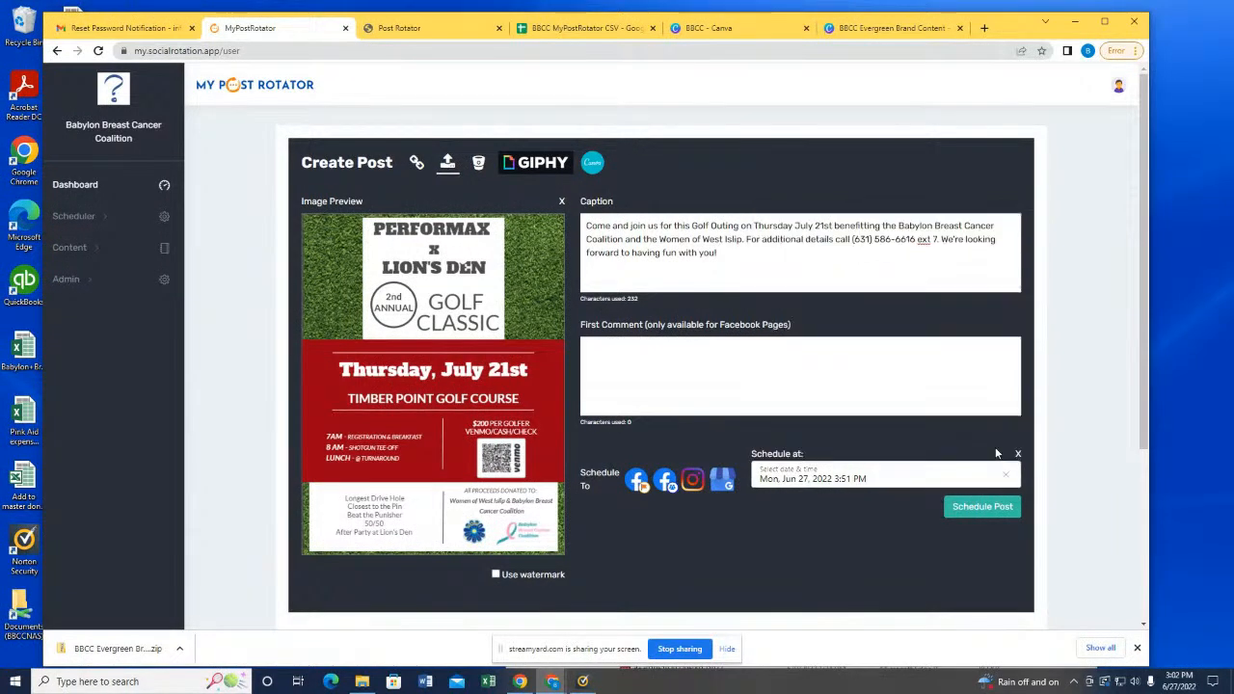
Schedule the golf outing post and refresh to see it under Upcoming Content for June 27, 3:51 PM.
click(869, 484)
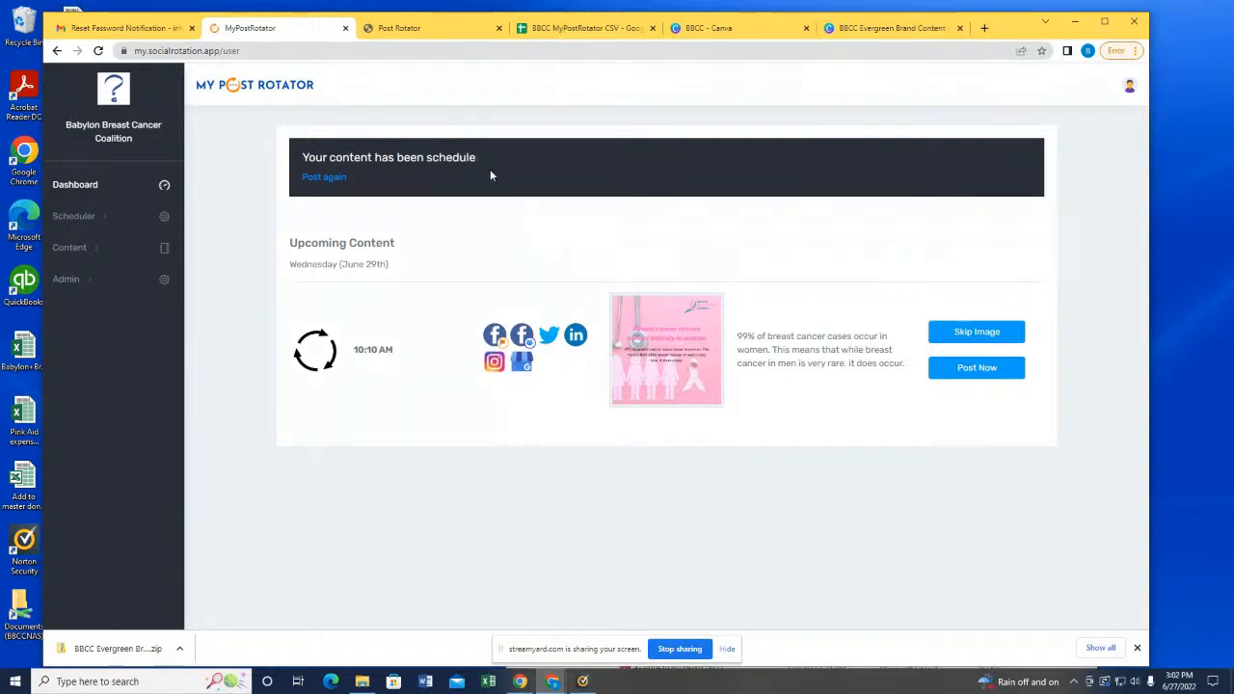
click(98, 51)
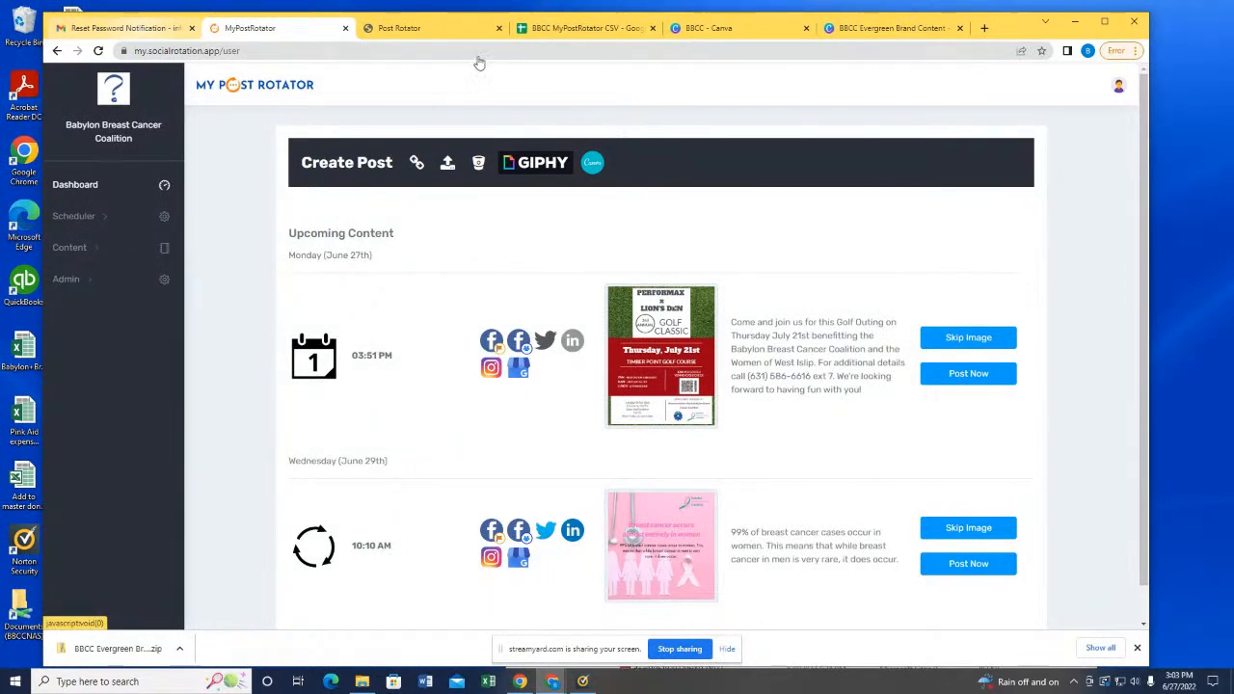
Go to Content > Your Buckets and start creating a new content bucket.
click(82, 256)
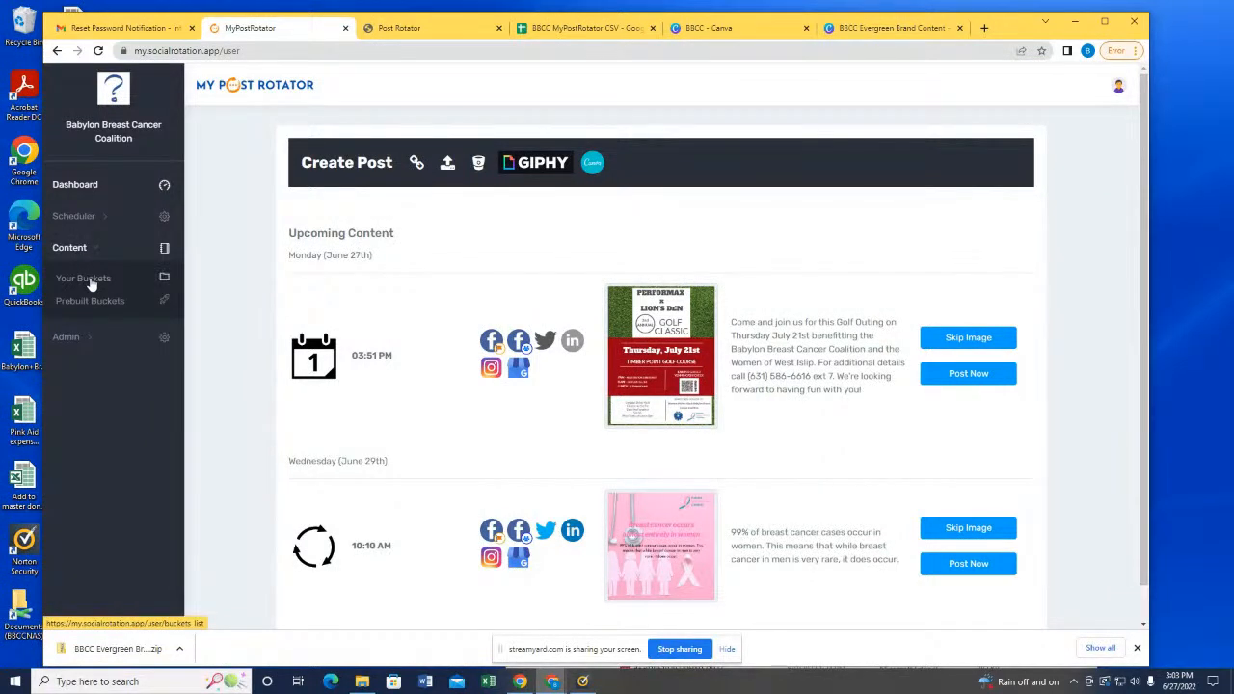
click(90, 282)
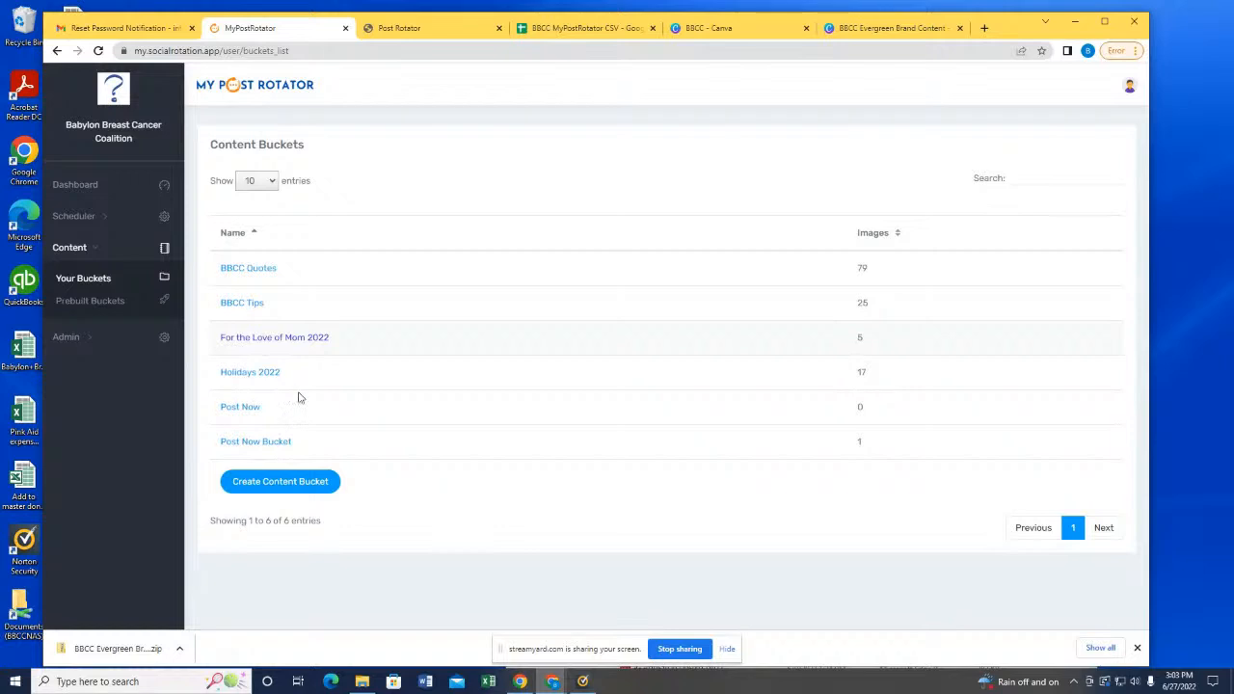
click(334, 480)
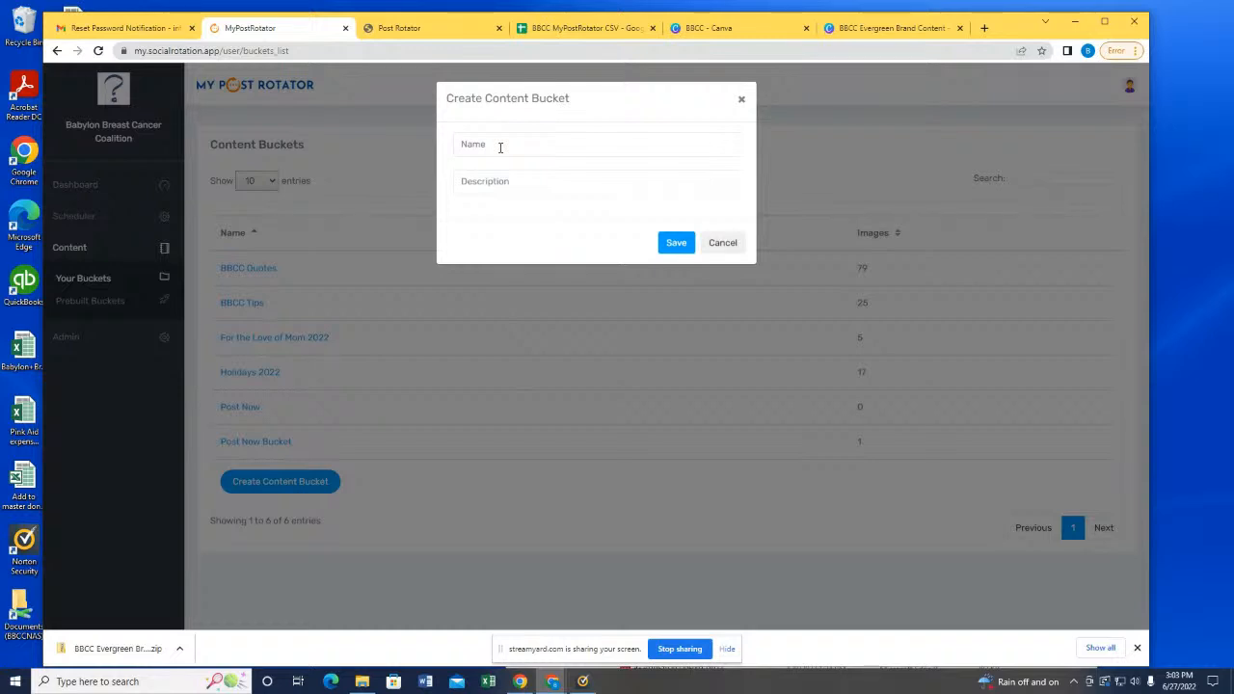
Name the bucket 'BBCC Fundraiser' with description 'Temporary Posts for Upcoming Events', dismissing the Norton alert.
text(B)
text(B)
text(CC)
text( F)
text(undraiser)
text(Tempor)
text(ar)
text(y)
text( Posts f)
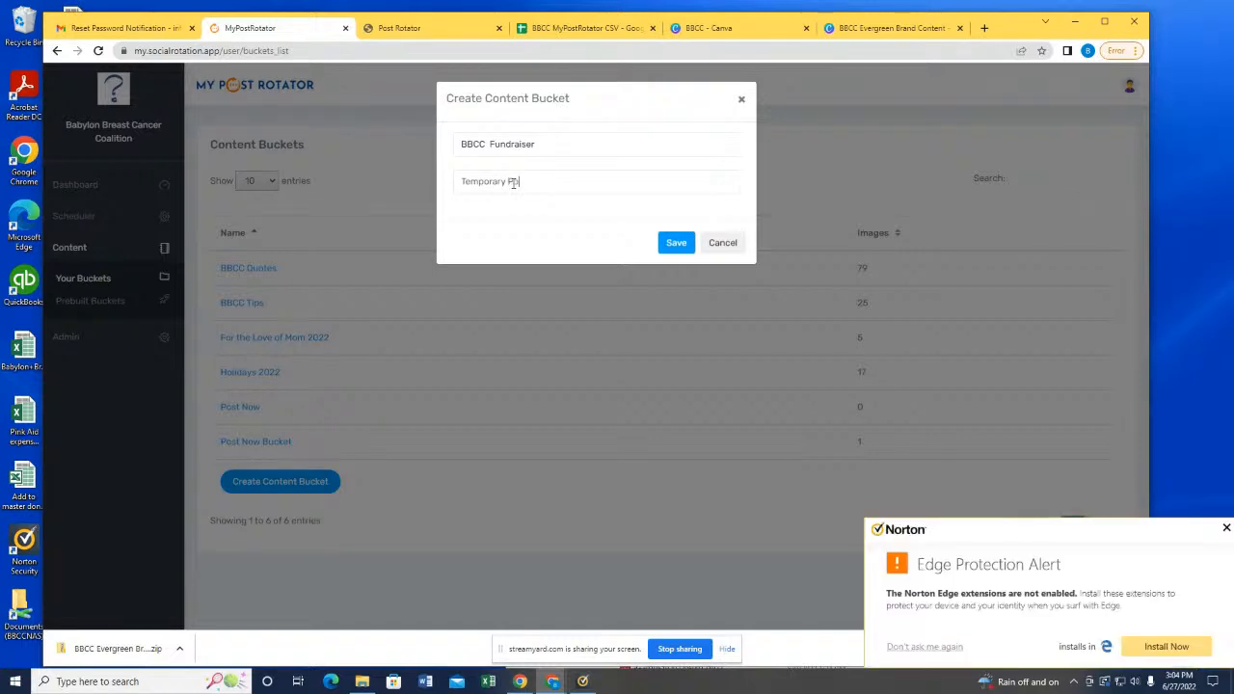
text(or Upcomi)
click(1226, 528)
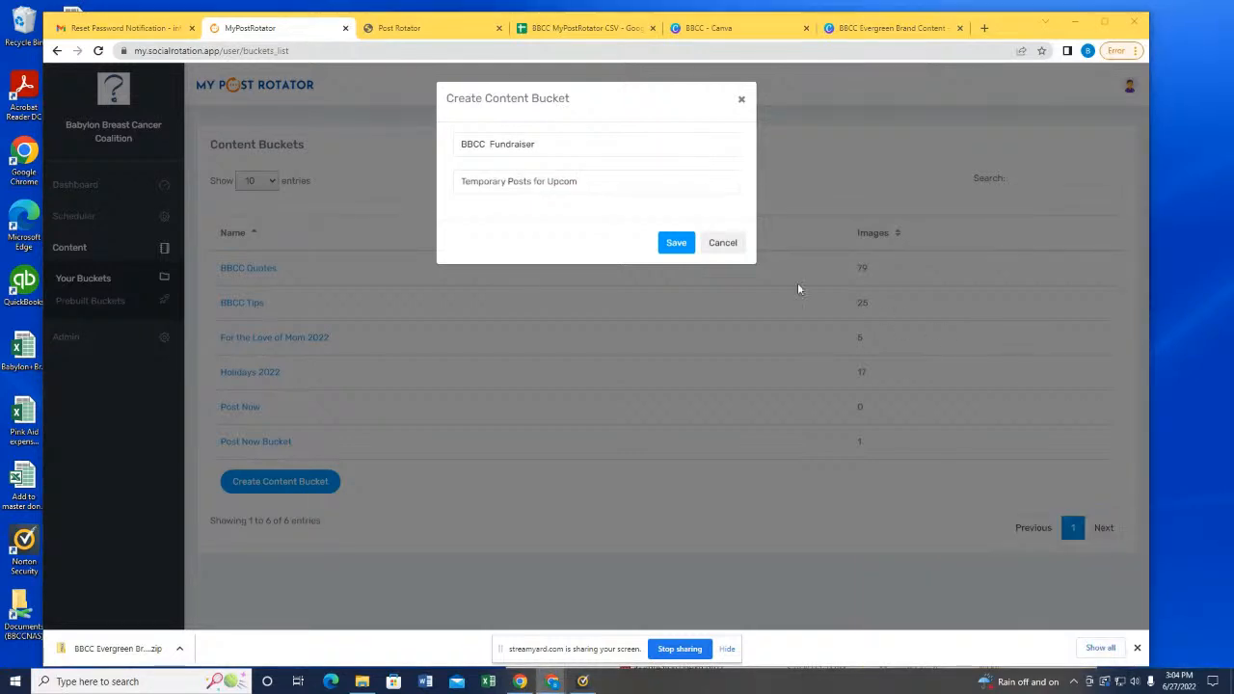
click(588, 184)
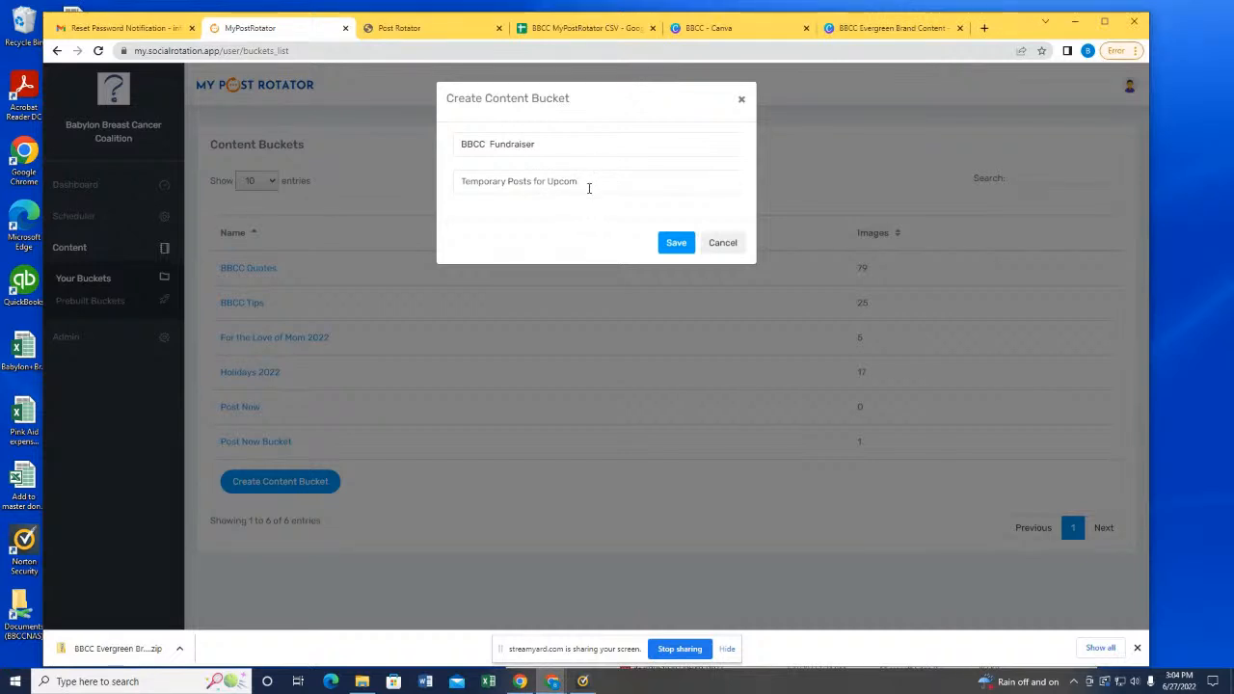
text(ing)
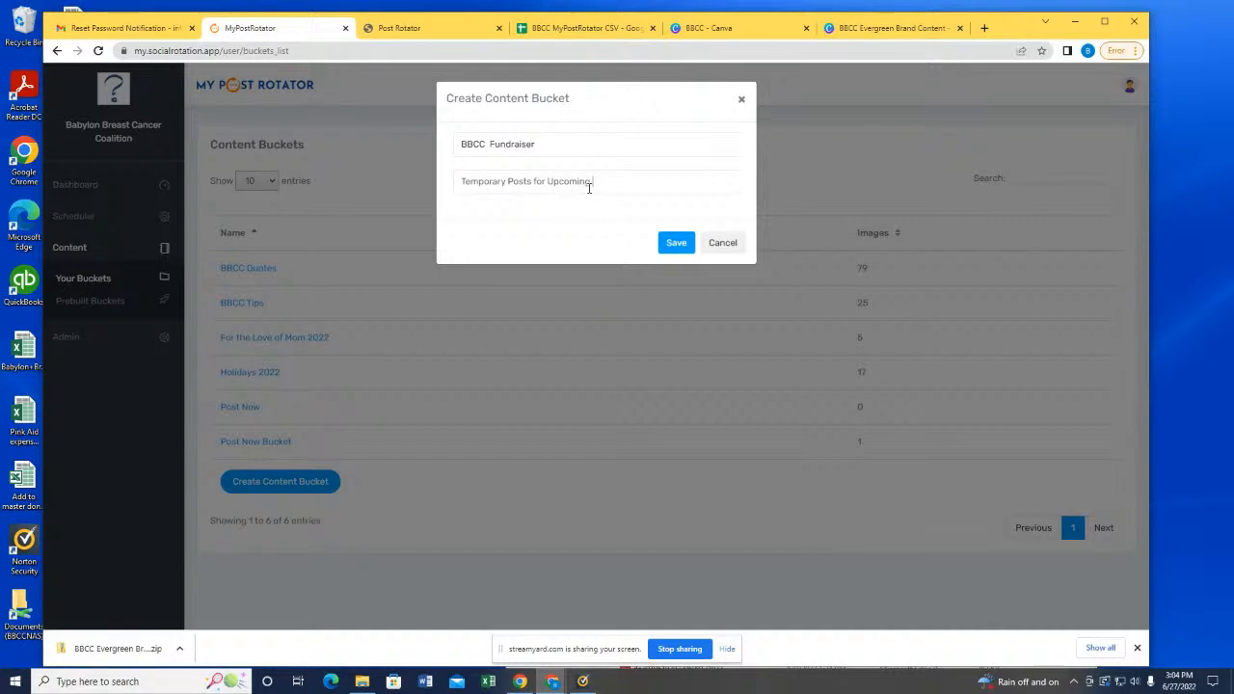
text( Events)
Save the BBCC Fundraiser bucket and choose PERFORMAX GOLF FLYER 22 UPDATED (2)(1).png for upload.
click(680, 245)
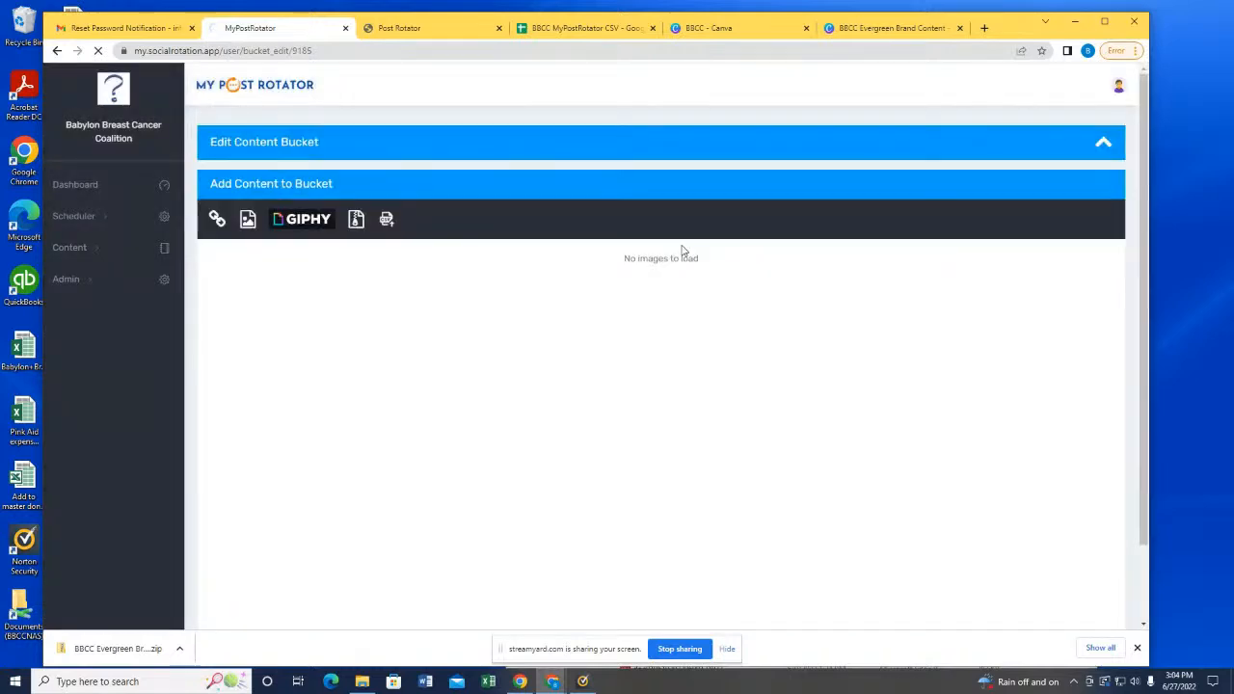
click(1105, 147)
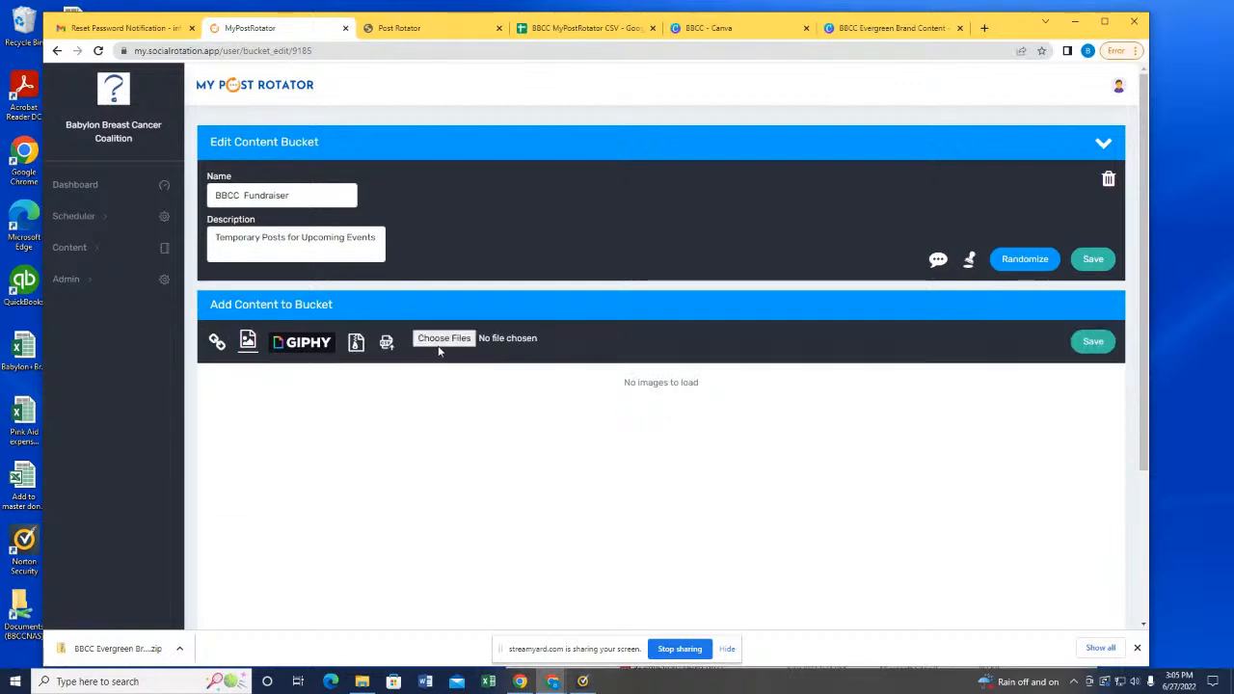
click(445, 338)
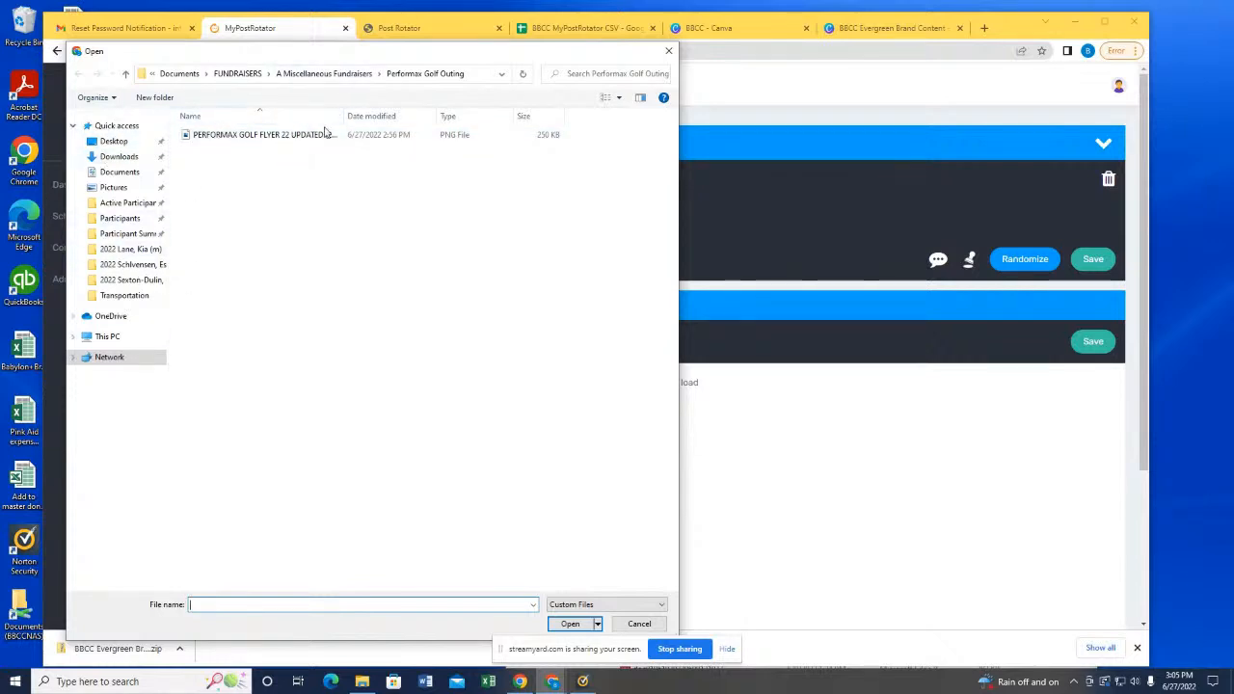
click(291, 137)
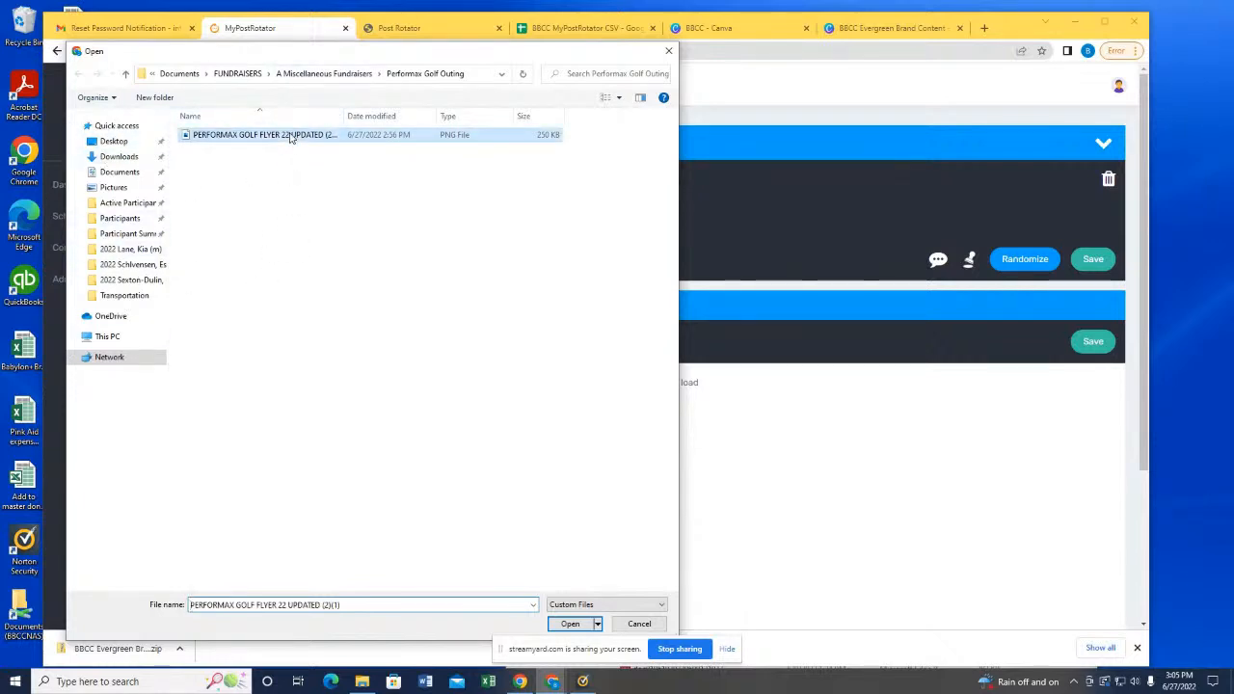
click(570, 624)
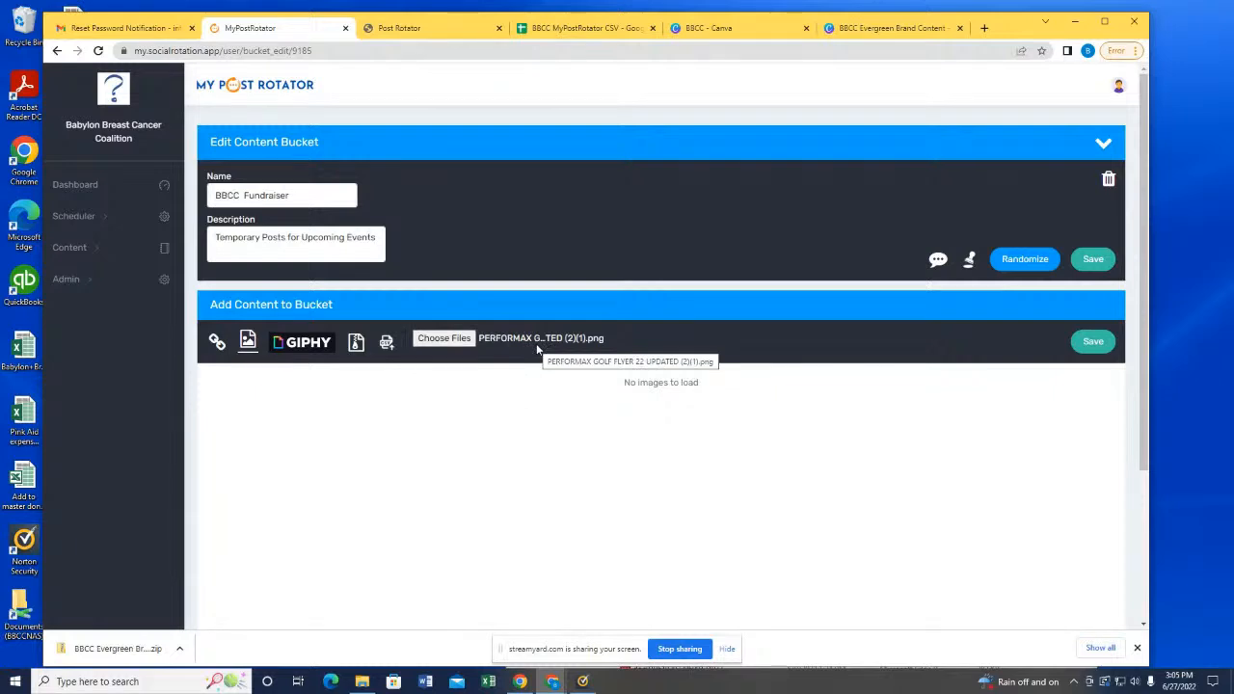
click(1094, 347)
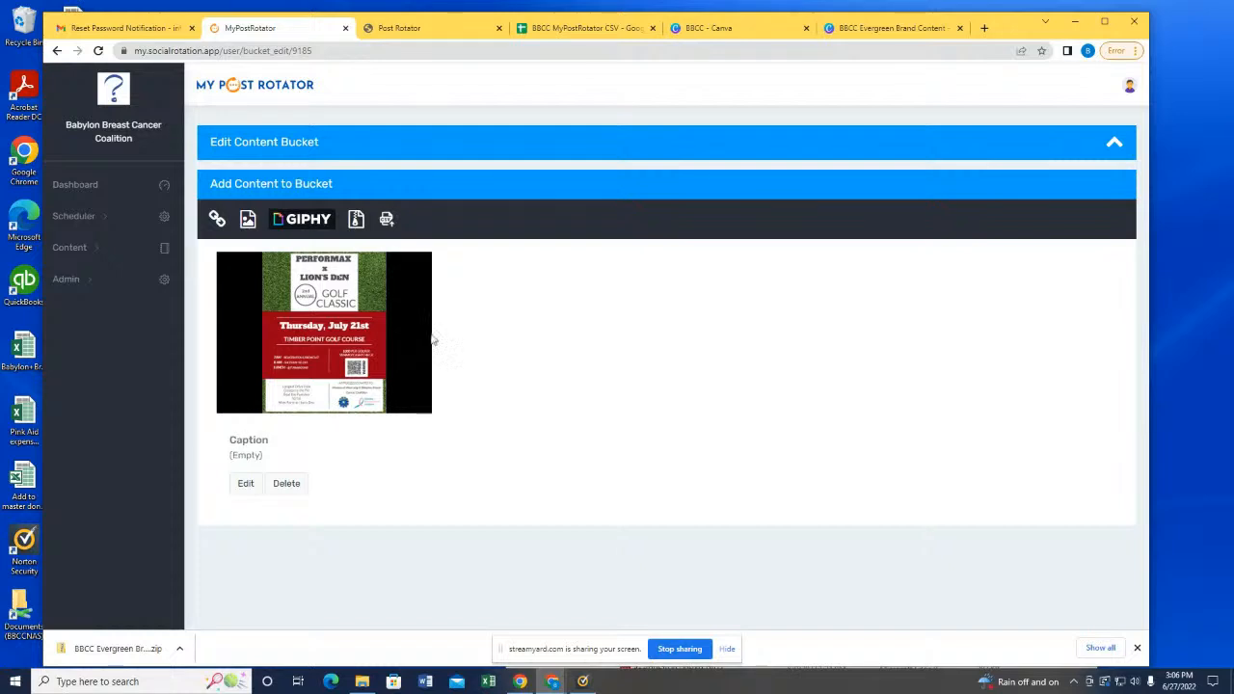
click(1114, 145)
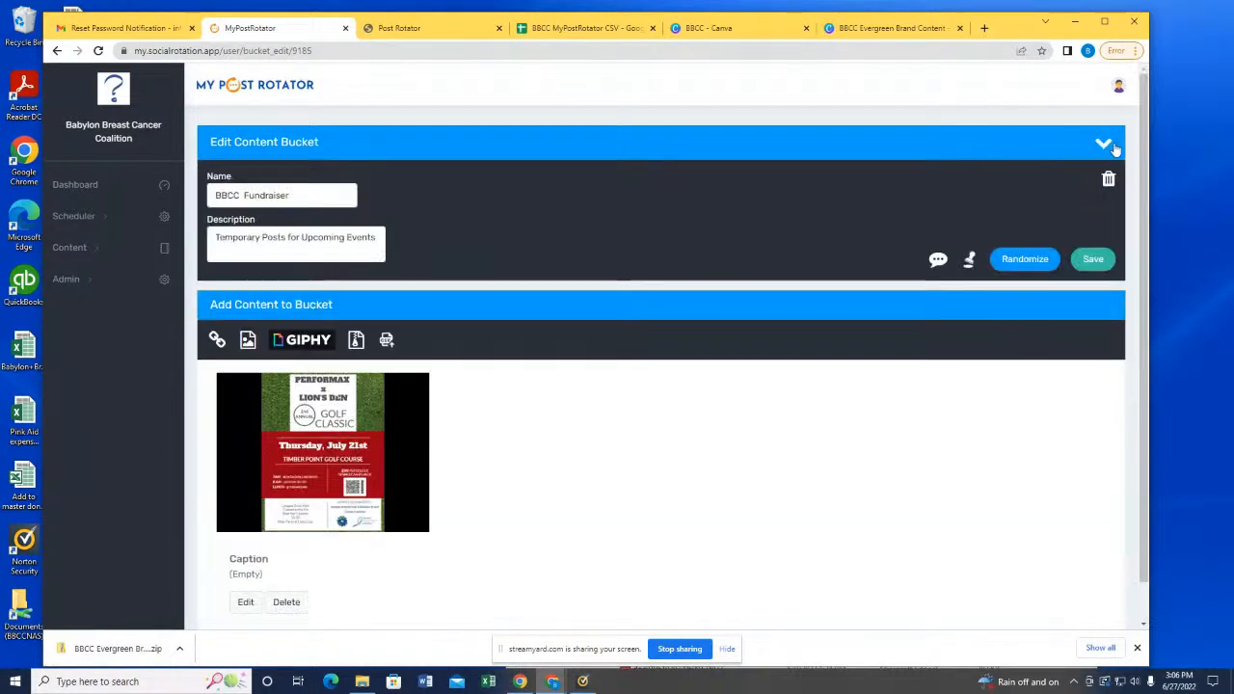
click(1095, 258)
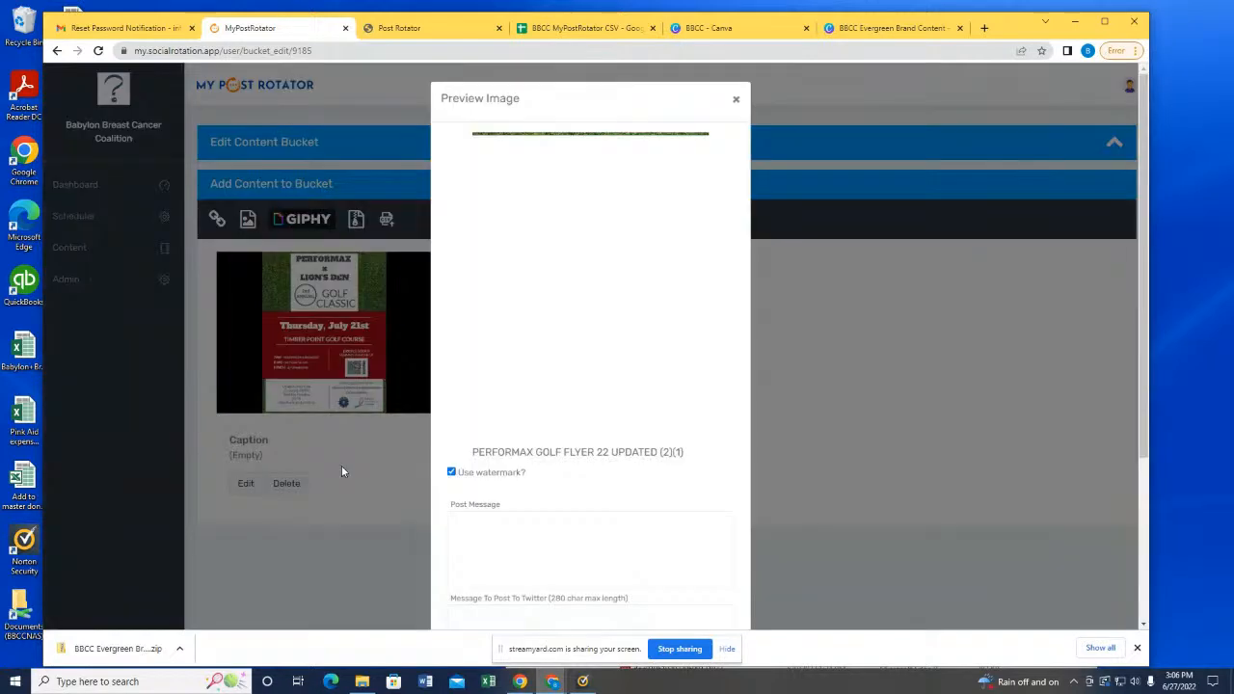
Uncheck 'Use watermark?' for the Performax golf flyer image.
click(530, 514)
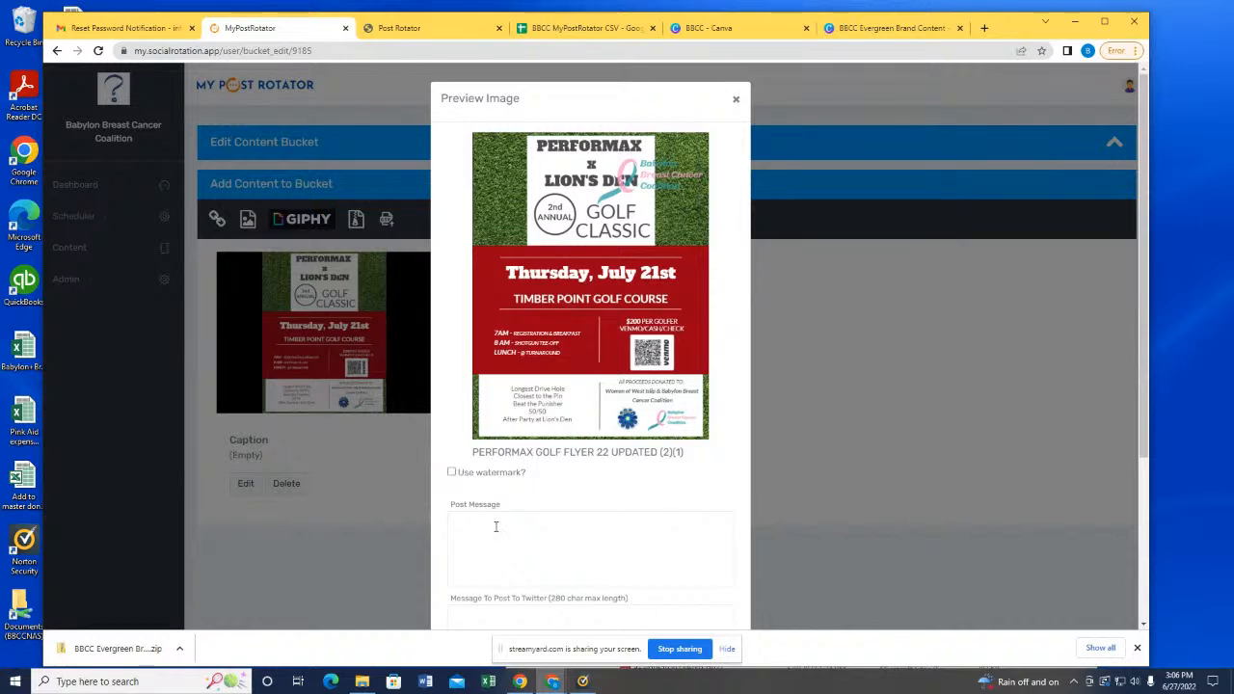
Write the post message inviting people to the July 21st Performax Golf Classic benefitting the Babylon Breast Cancer Coalition.
click(489, 527)
text(Come join us on Thursday July 21st fo)
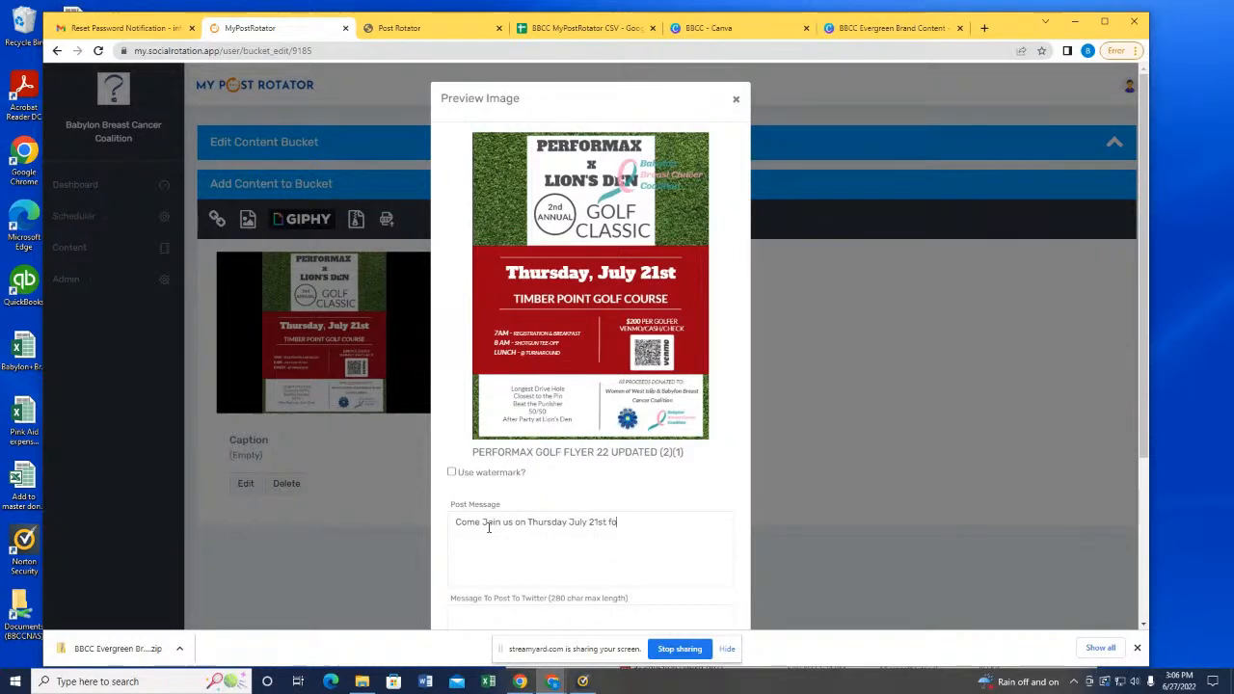
text(r the Per)
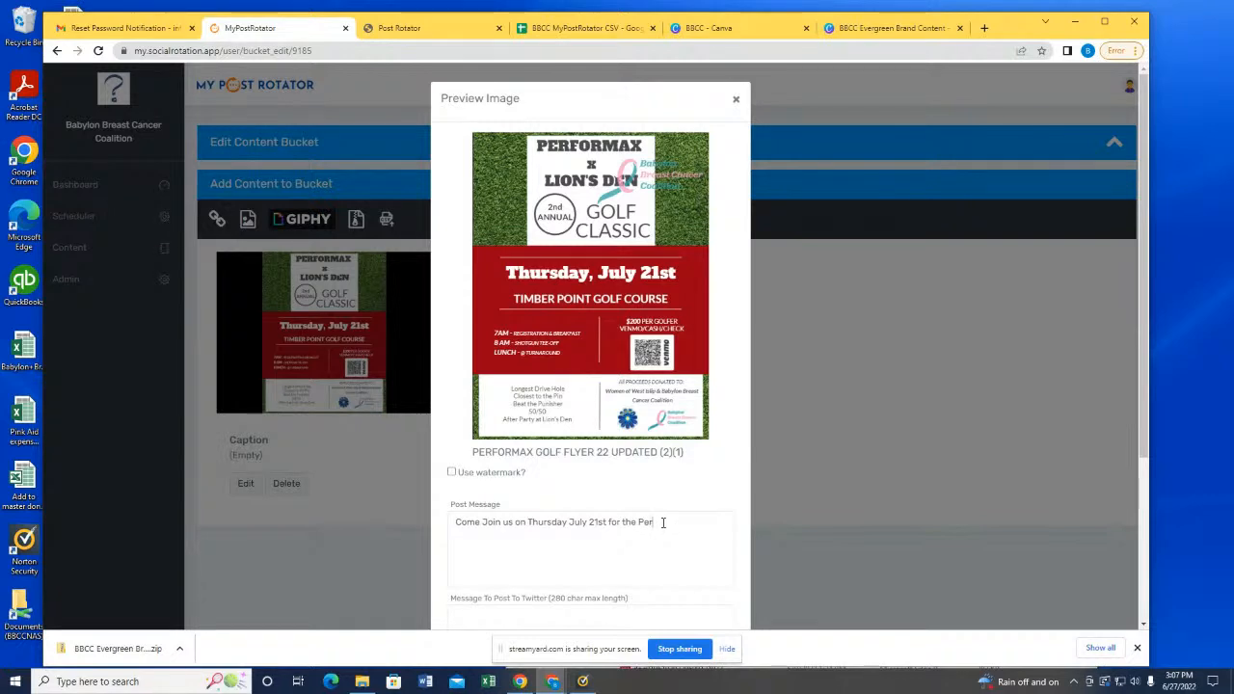
text(formax)
key(Left)
key(Left)
key(BackSpace)
text(nd Annual Golf Classic benefi)
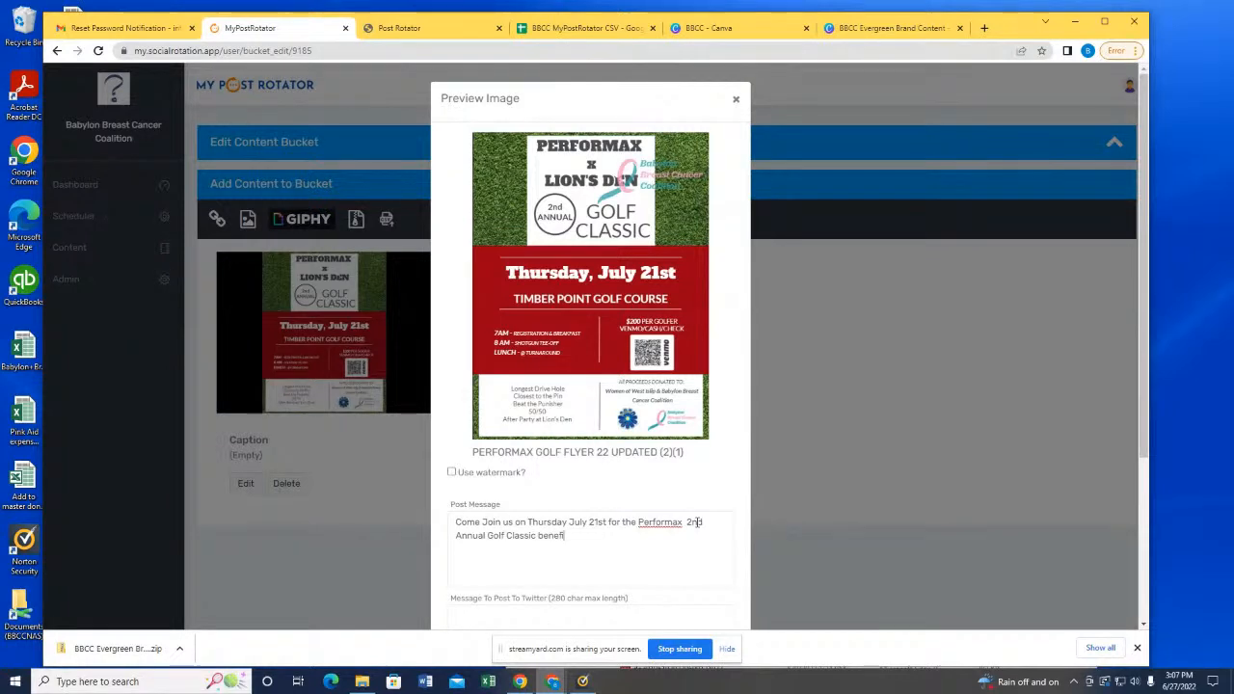
text(tting the Babylon Breats C)
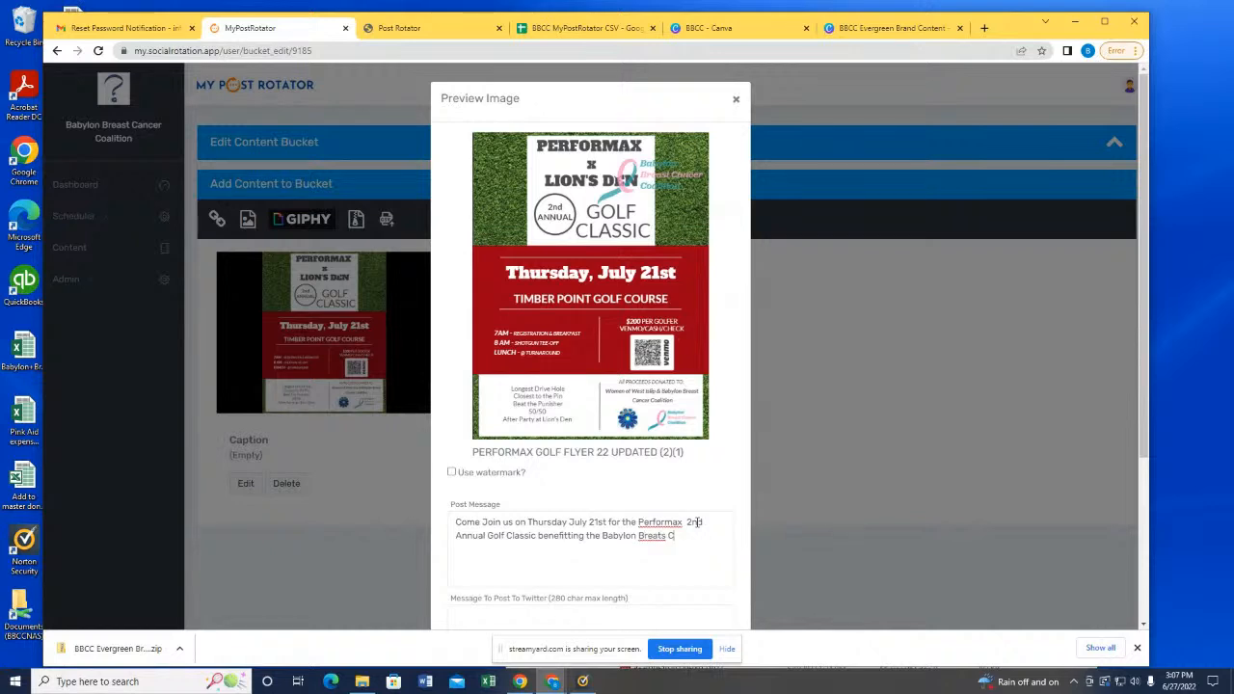
text(ancer and)
key(BackSpace)
key(BackSpace)
text(st)
key(BackSpace)
key(BackSpace)
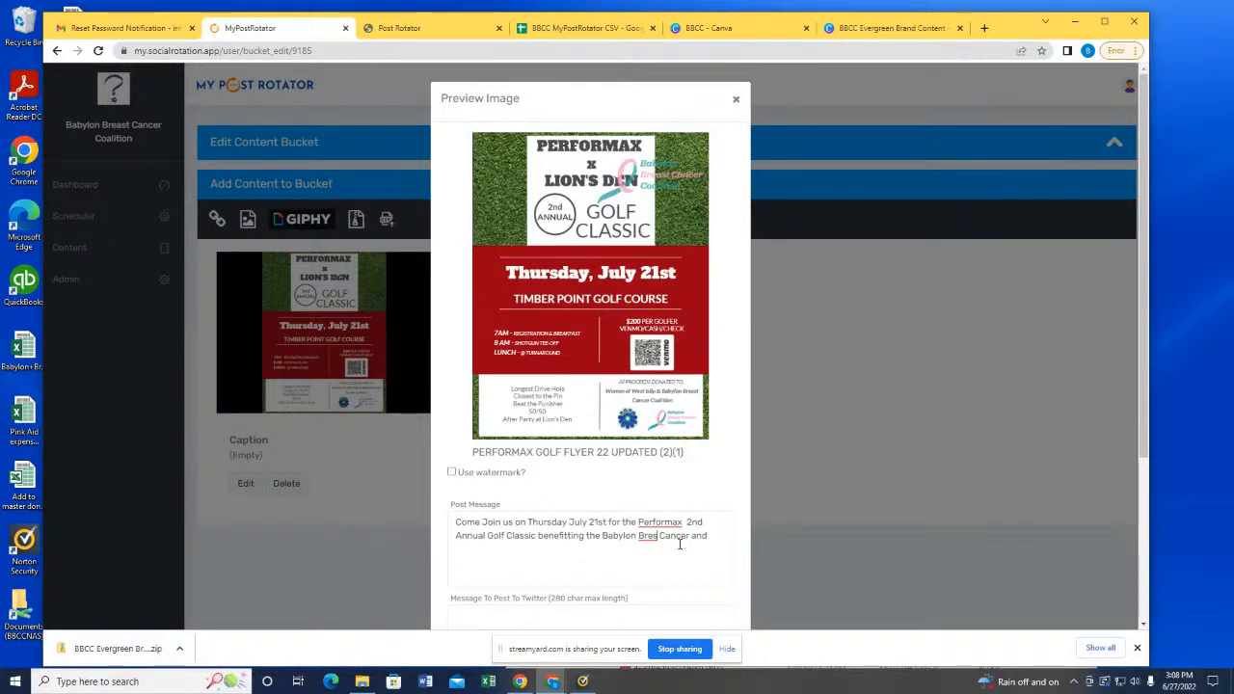
key(BackSpace)
text(ast)
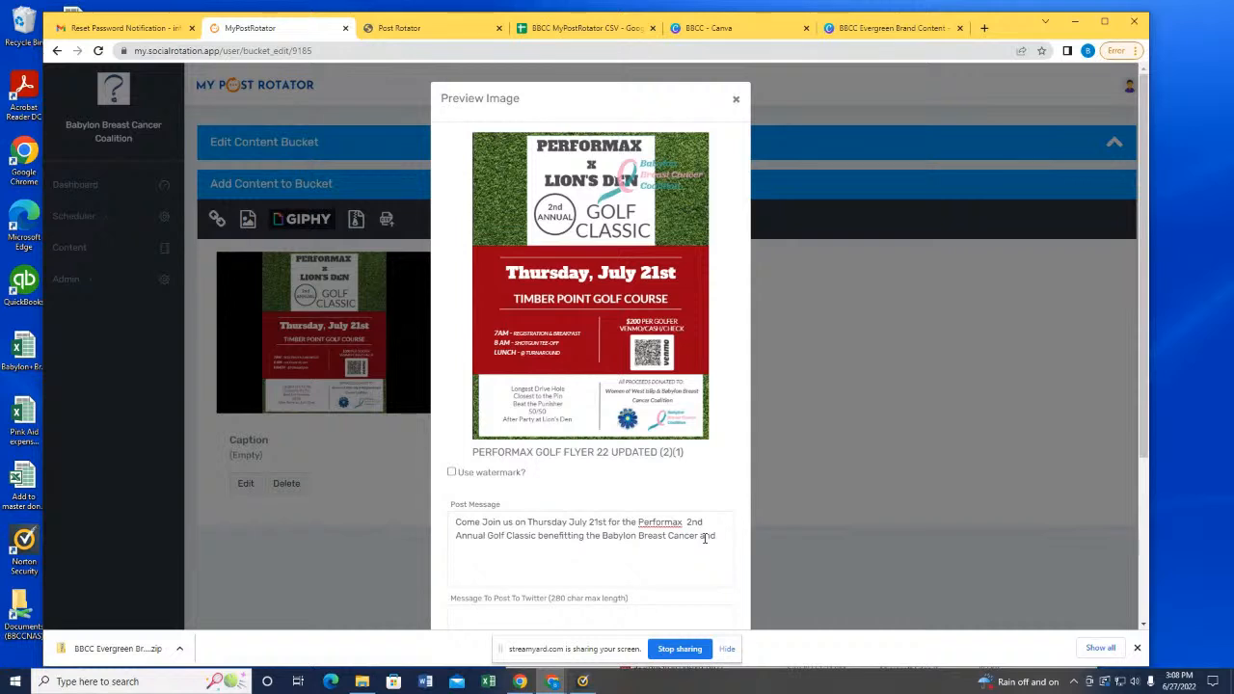
text(Coalition)
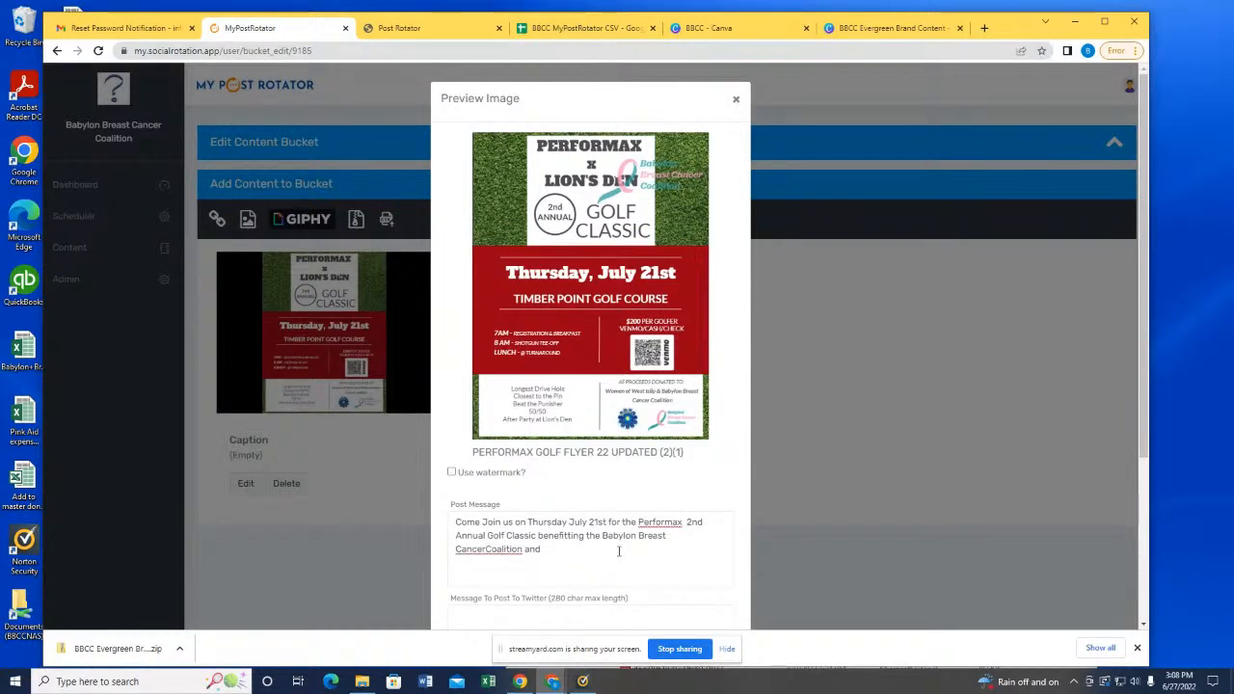
Add 'and Women of West Islip', the call-in number with extension, and 'We're looking forward to seeing you there!'.
click(531, 544)
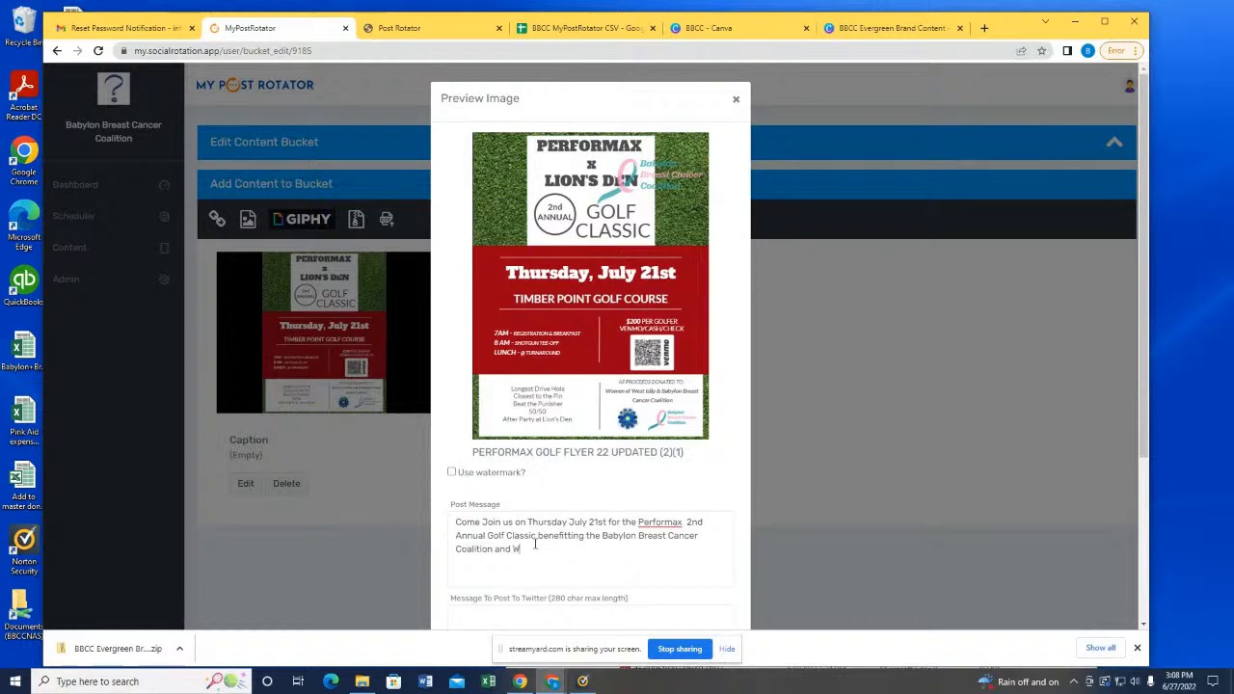
text(Women of West Islip)
text(. Call)
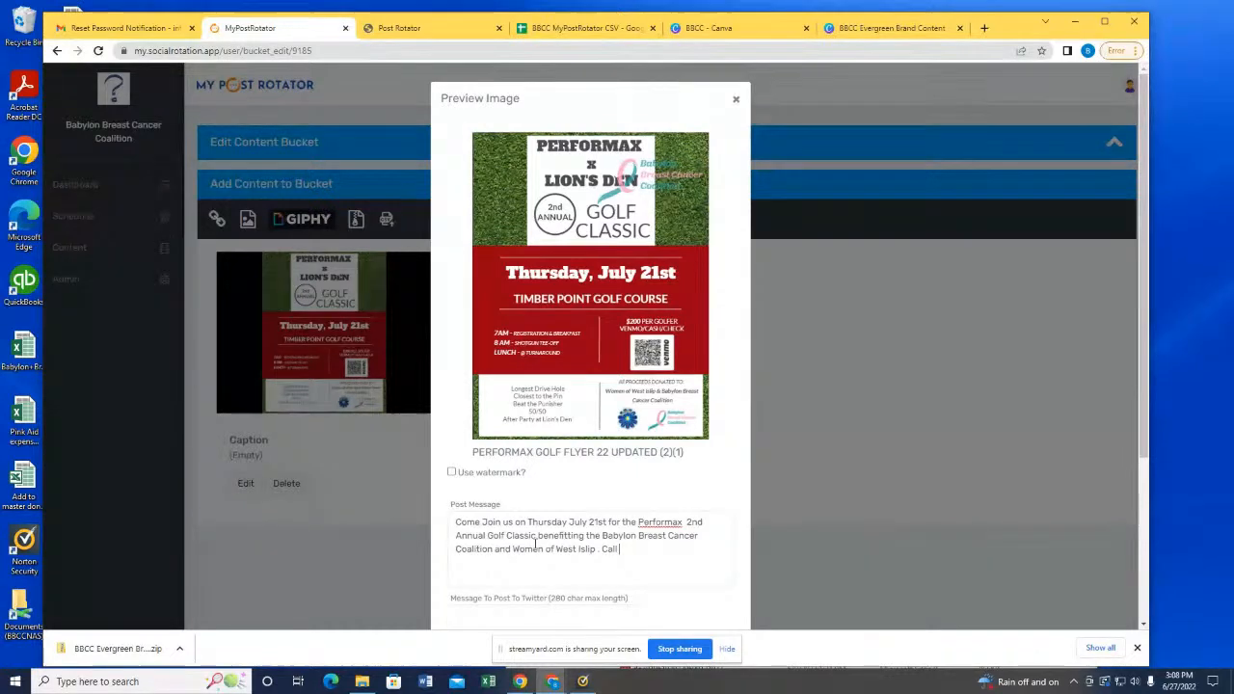
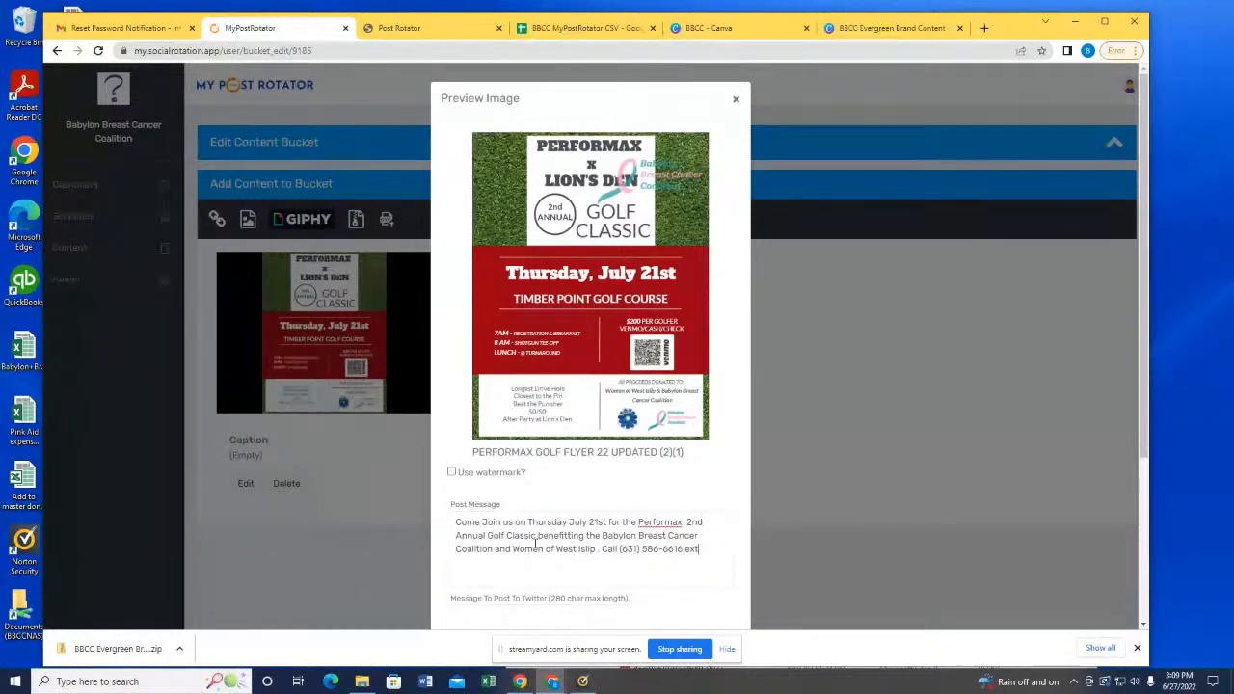
text( 7)
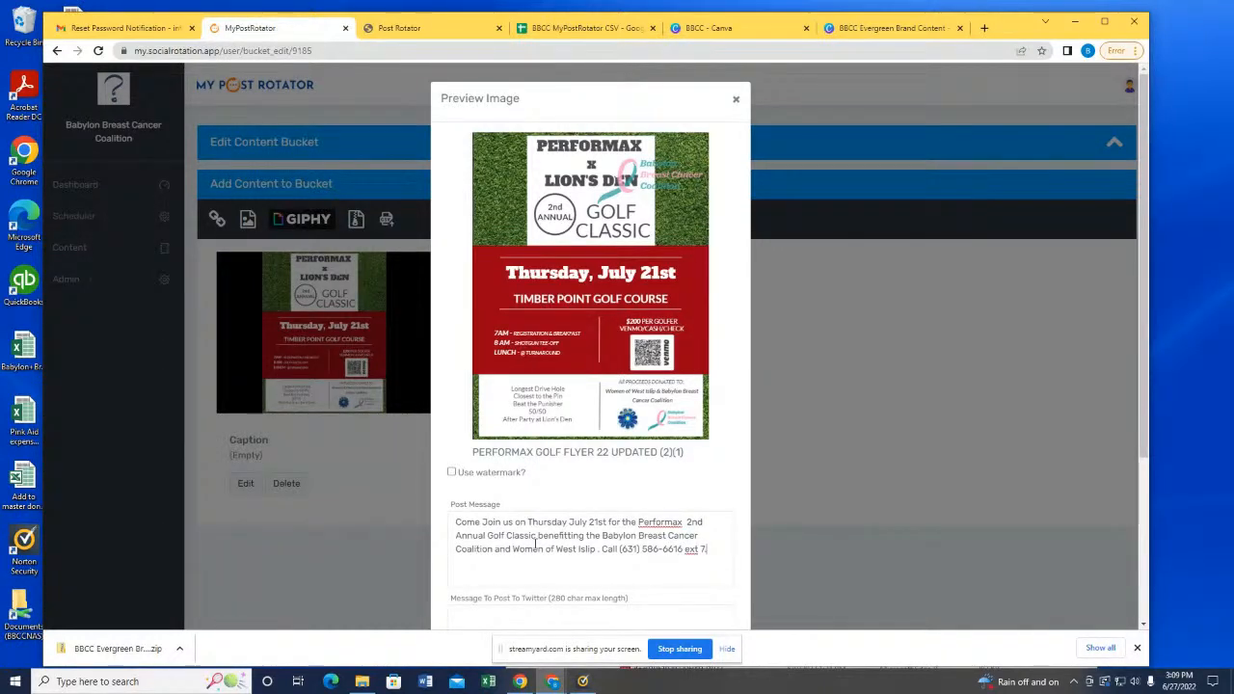
text(. We're looking forward to seeing you there!)
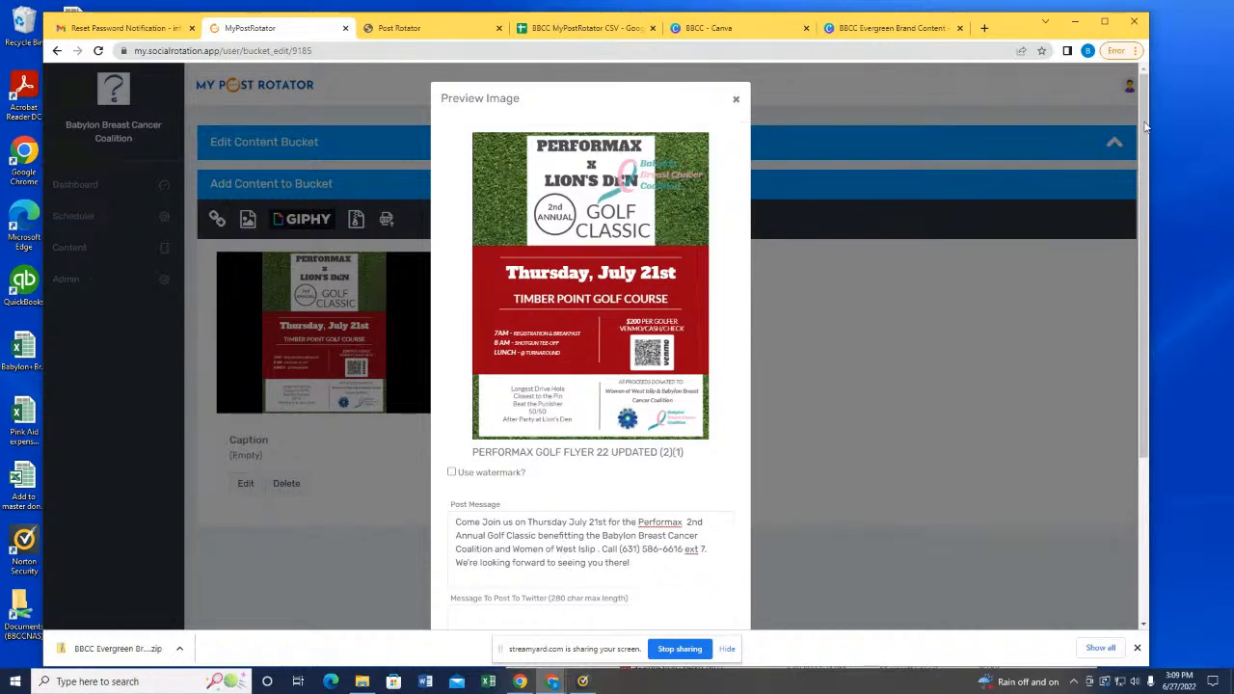
Copy the full post message text and paste it into the Twitter message box.
drag(1147, 149, 1145, 197)
scroll(559, 421, down, 1)
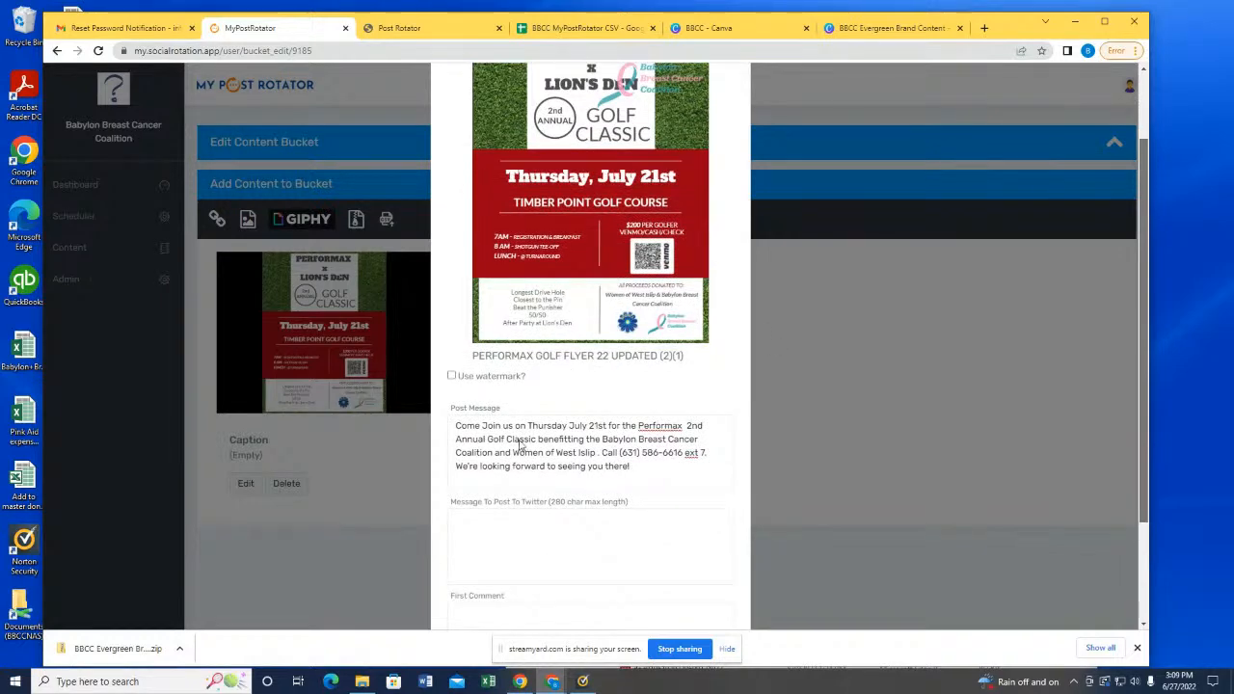
scroll(485, 540, down, 1)
scroll(514, 478, down, 1)
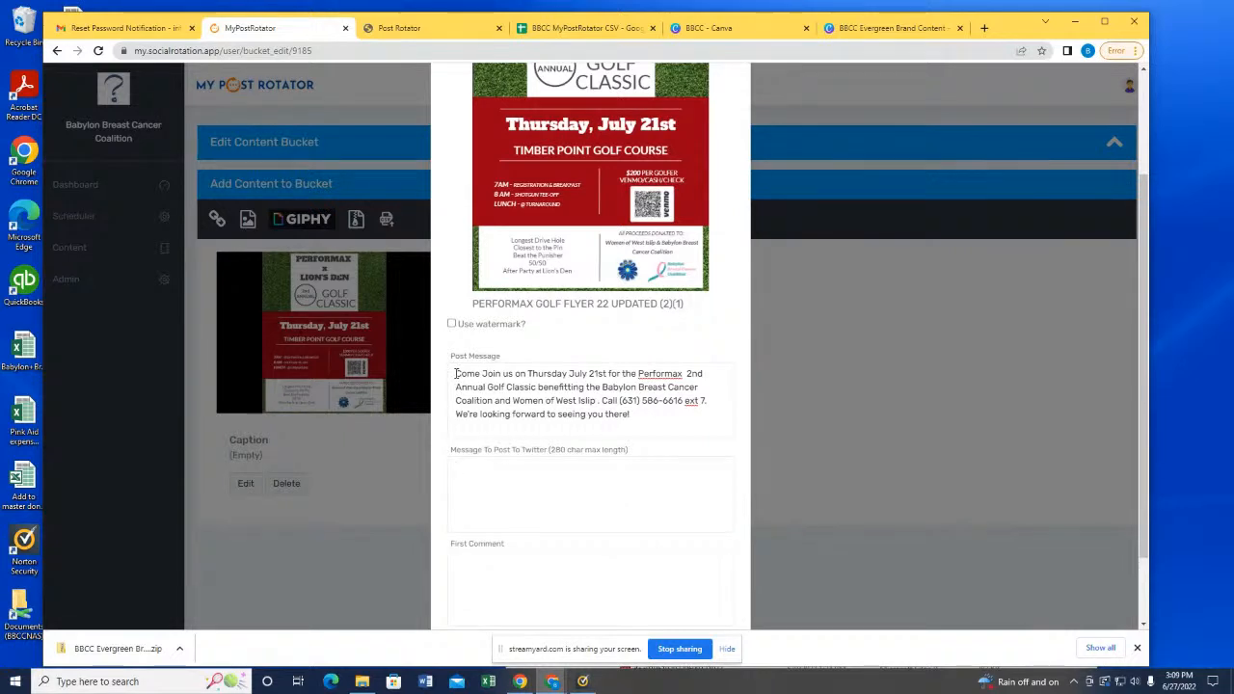
drag(630, 415, 456, 373)
key(ctrl+c)
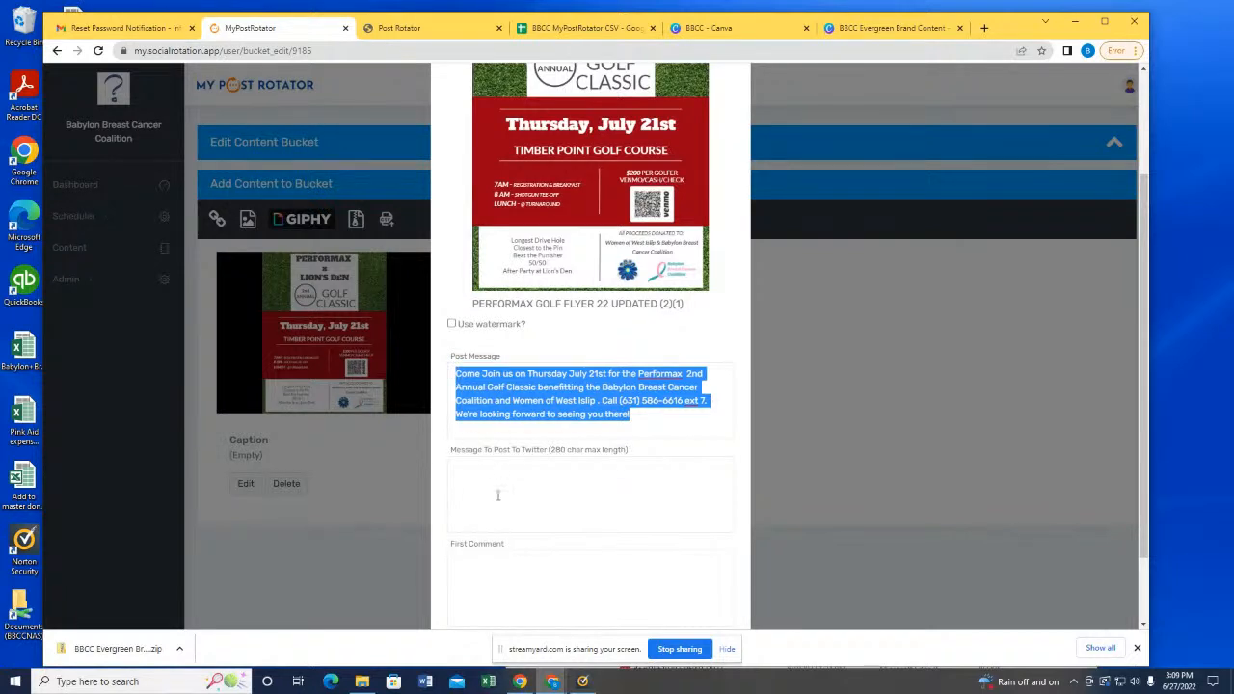
click(508, 466)
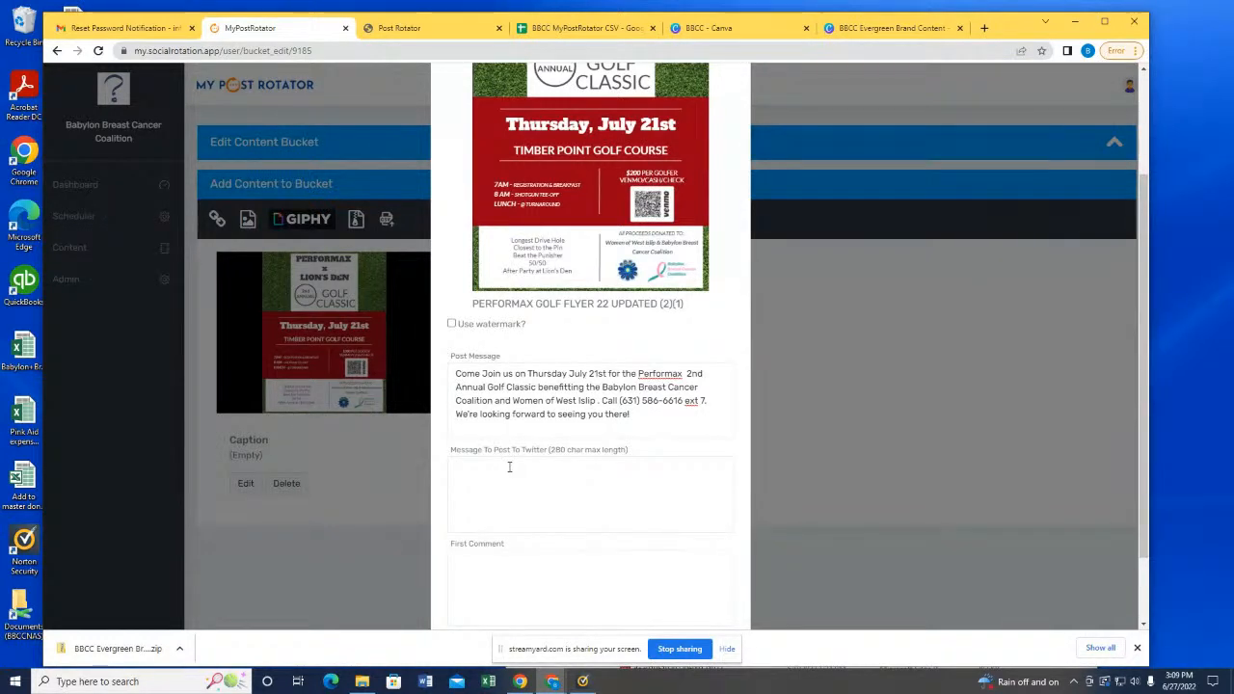
key(ctrl+v)
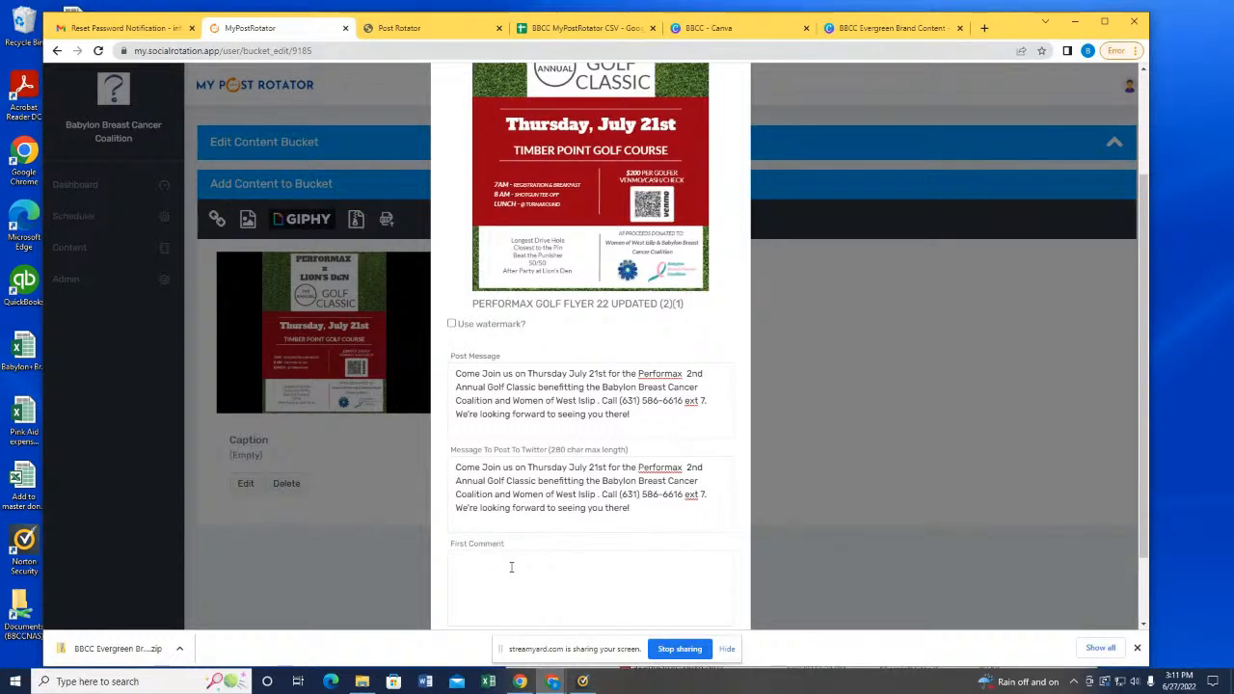
Enter first-comment hashtags #bbcc #babylonbreastcancer #performax #golfouting #babylon #lionsden #timberpoint.
text(#bbcc)
text(#babylonbreastcancer #perform)
text(ax)
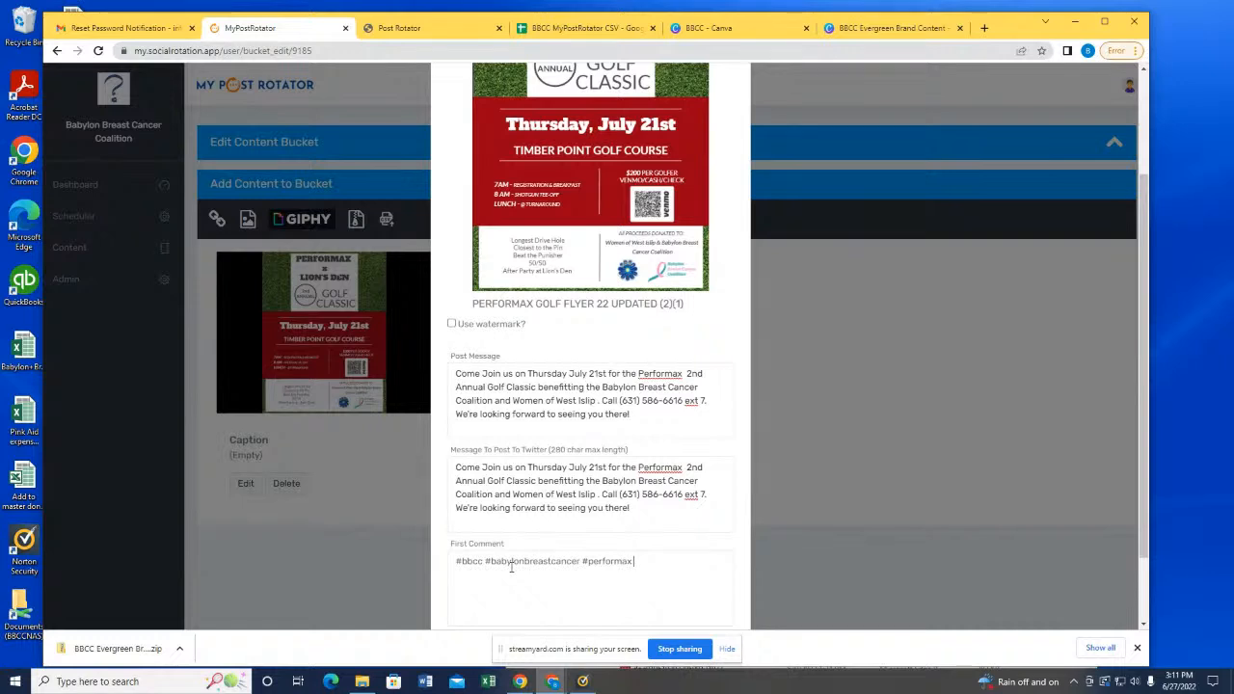
text( #golf)
text(outing #babylon #lionsden)
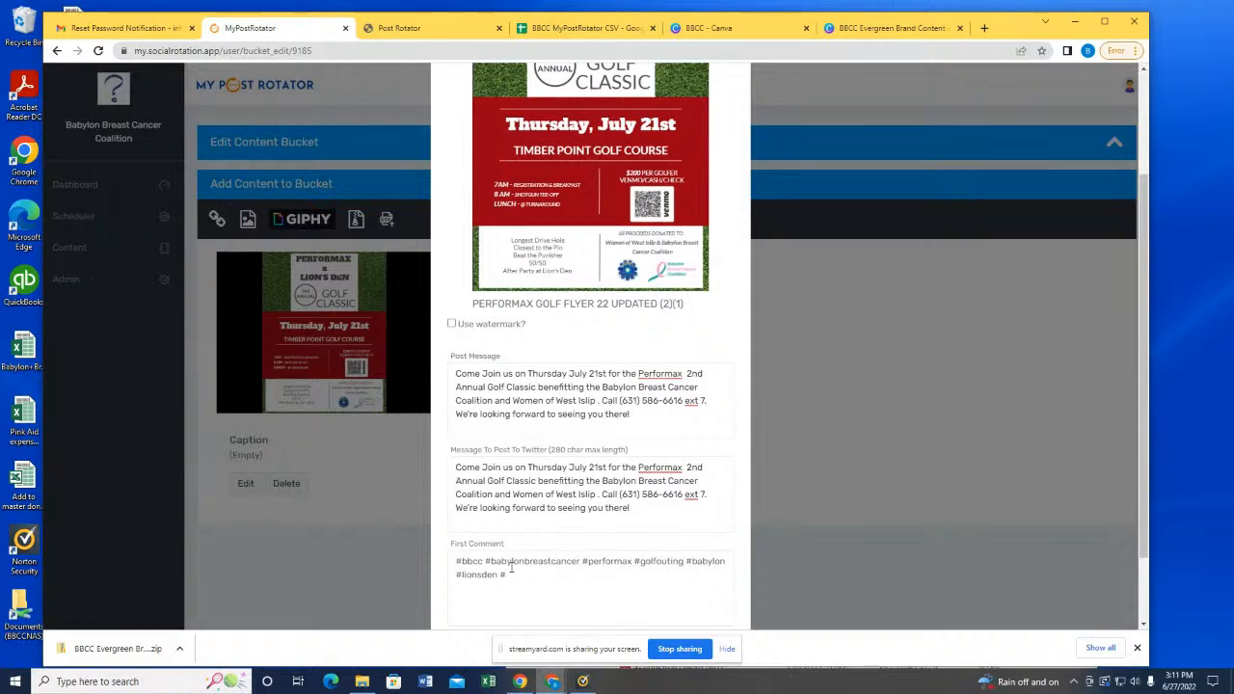
text( #timebr)
text(mb)
text(erpoint)
Save the golf flyer's post message and first comment, then expand the Scheduler sidebar menu.
drag(1142, 496, 1141, 558)
scroll(1109, 530, down, 1)
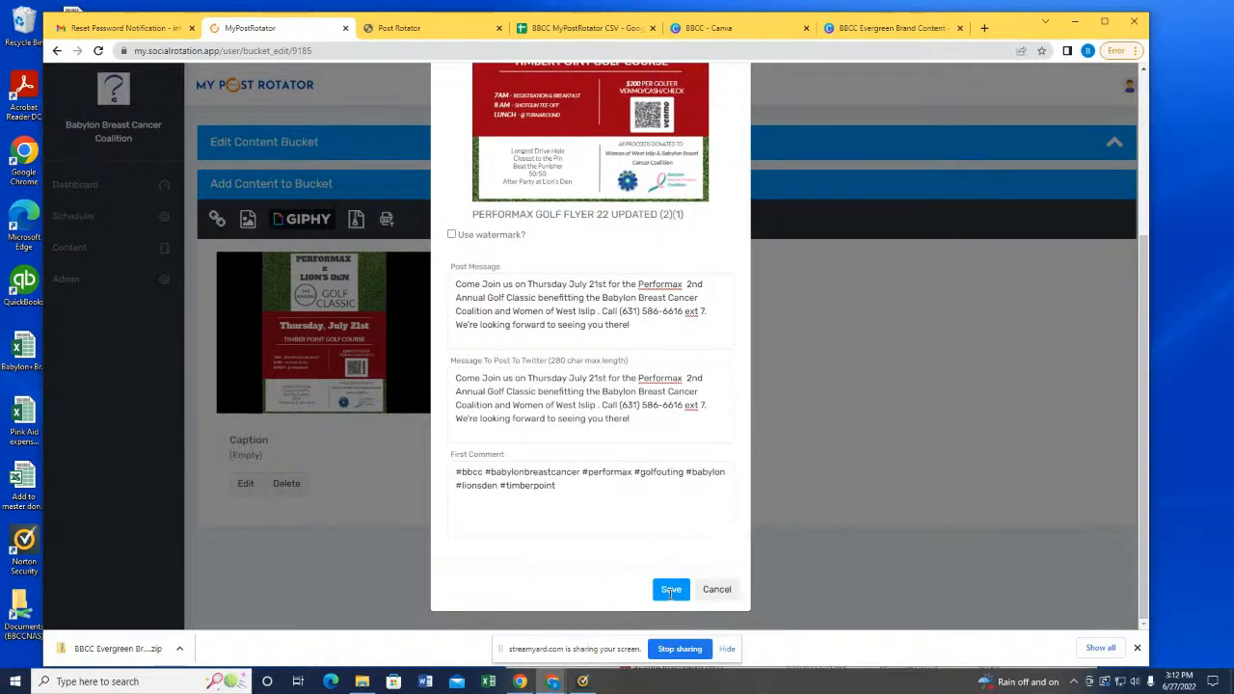
scroll(671, 592, up, 2)
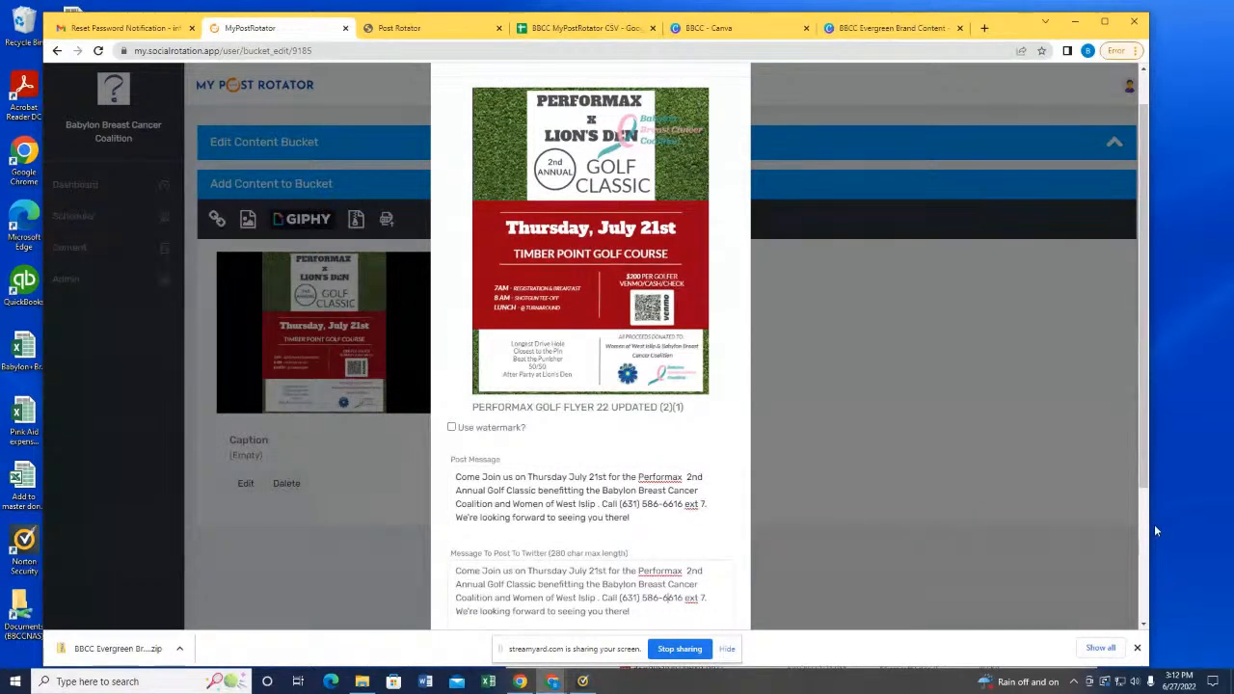
scroll(1108, 607, down, 2)
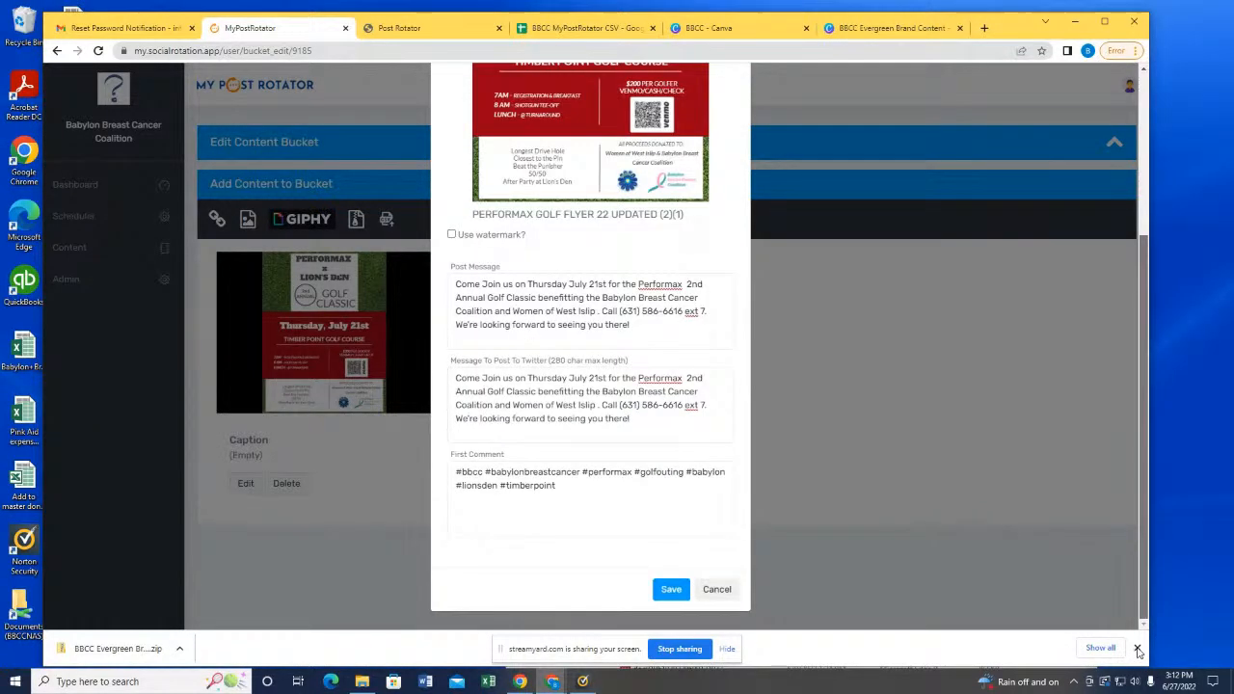
click(671, 589)
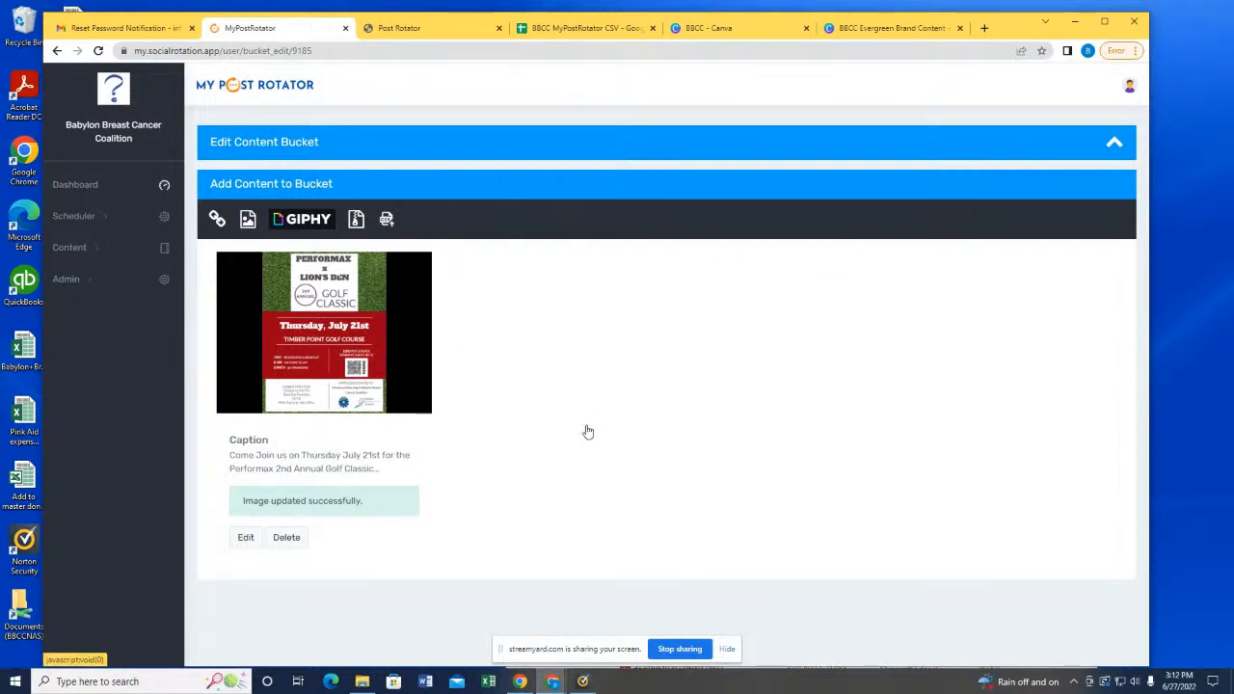
click(76, 221)
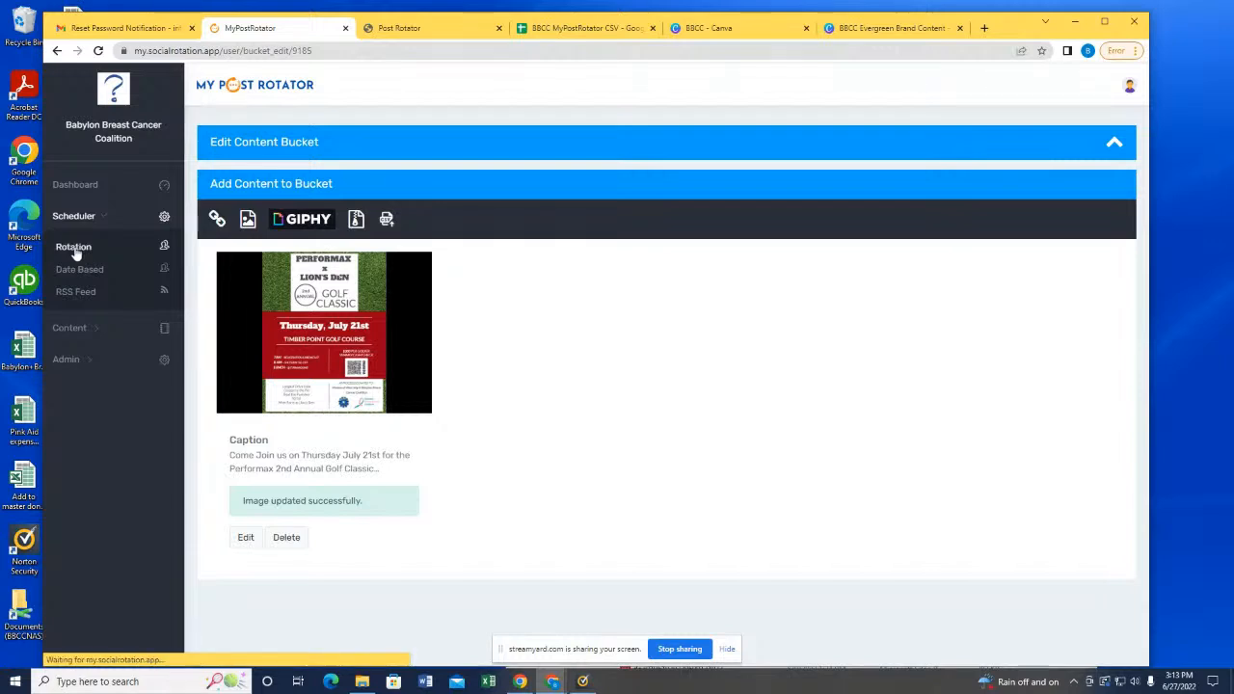
Go to the Rotation schedules list and start a new rotation content schedule.
click(76, 251)
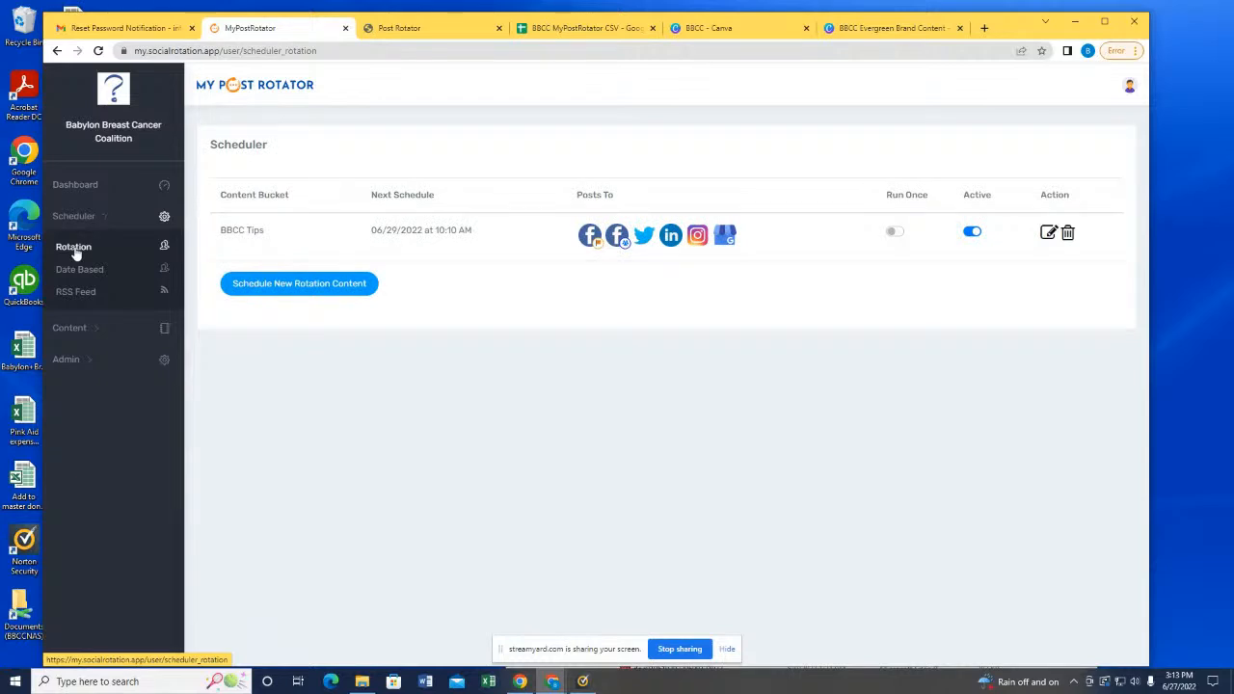
click(294, 285)
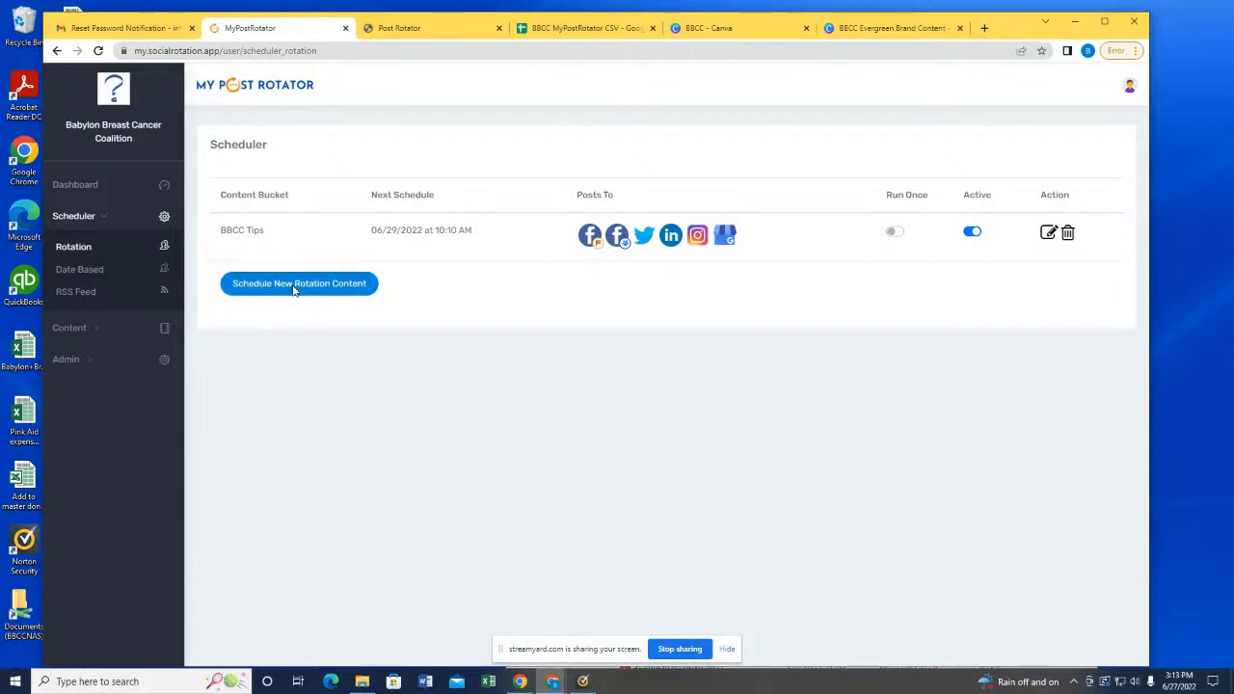
click(294, 285)
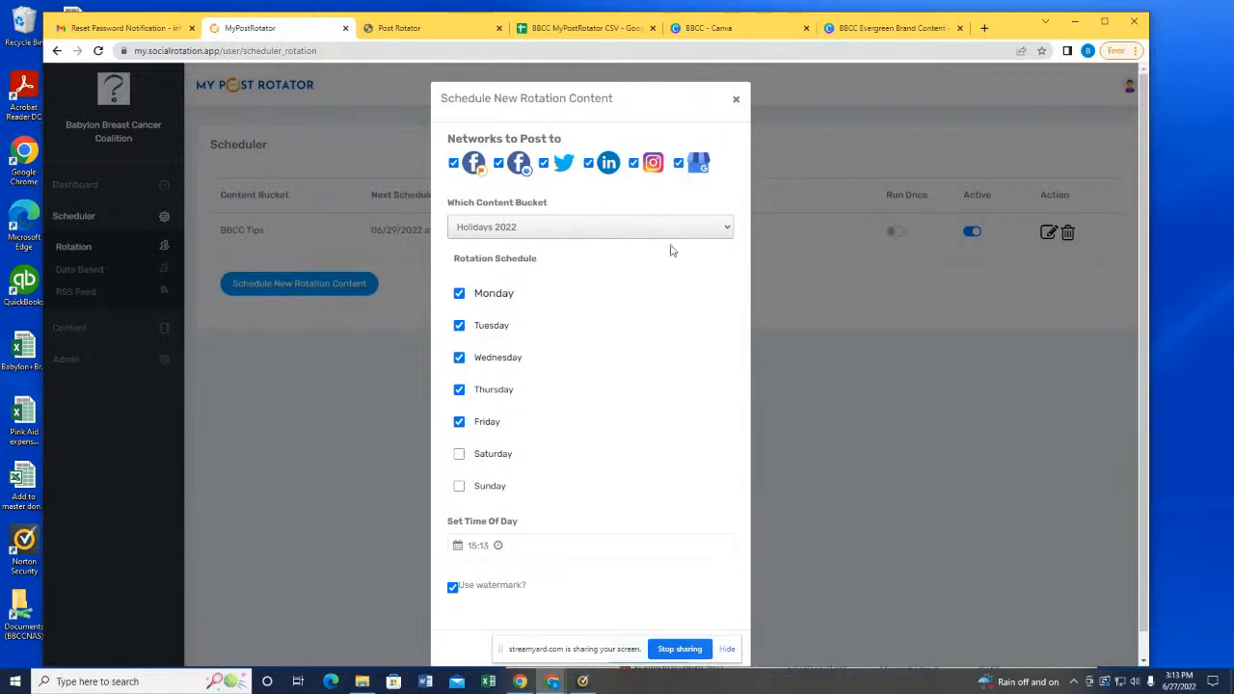
Target the BBCC Fundraiser content bucket and stop posting on Monday.
click(674, 236)
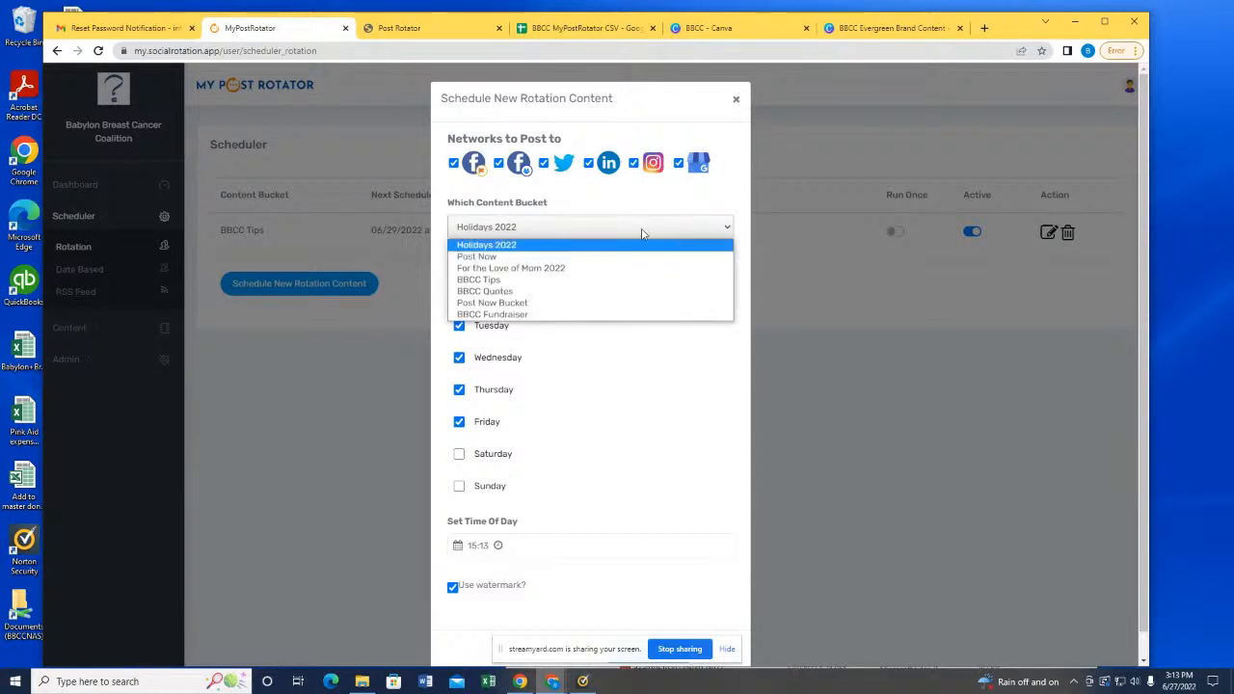
click(511, 323)
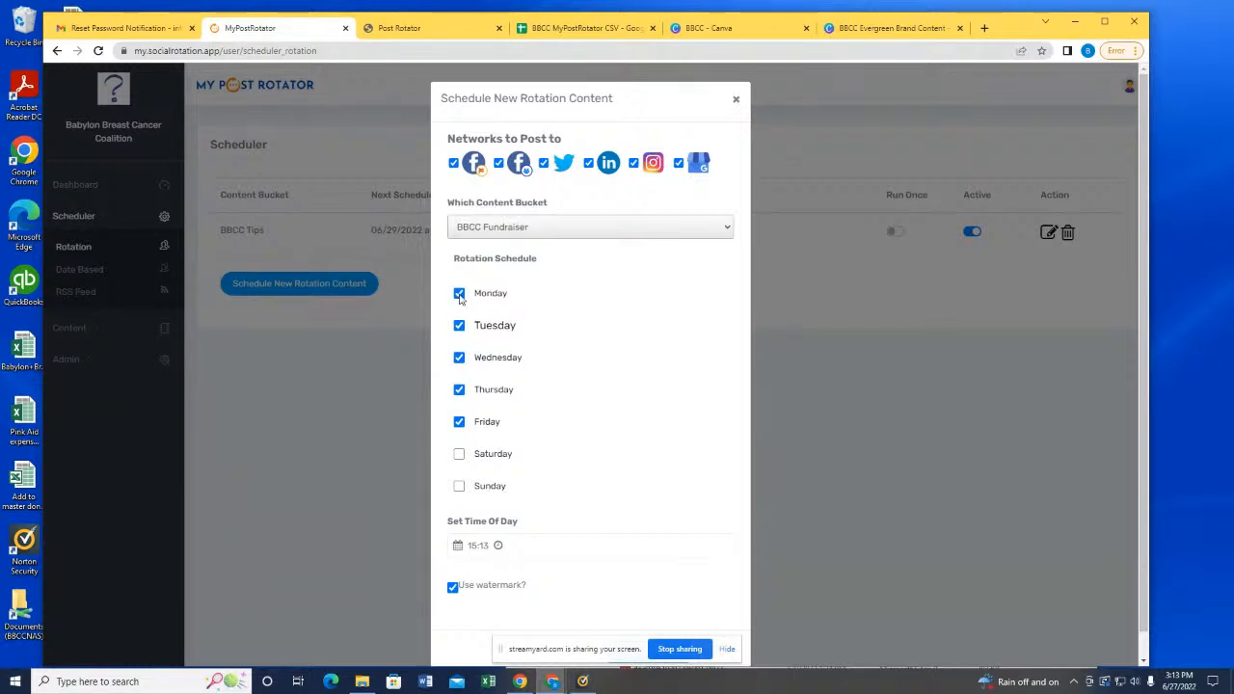
click(460, 360)
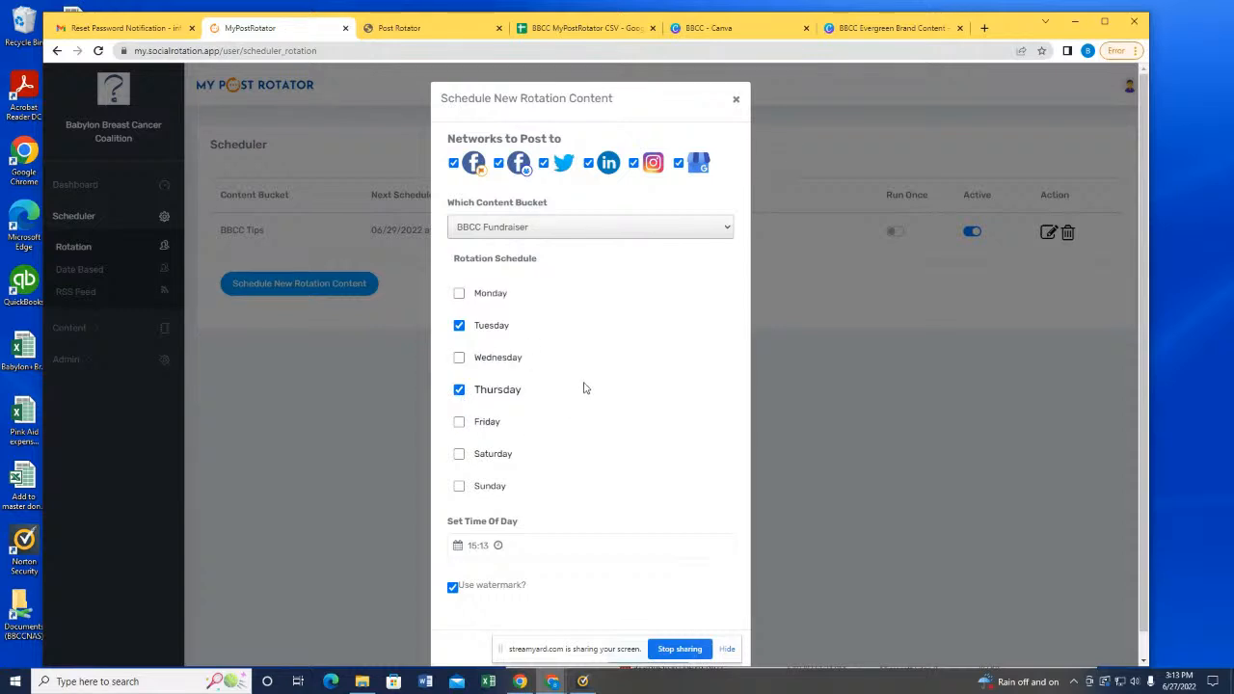
Set the rotation's time of day to 10:10.
click(472, 547)
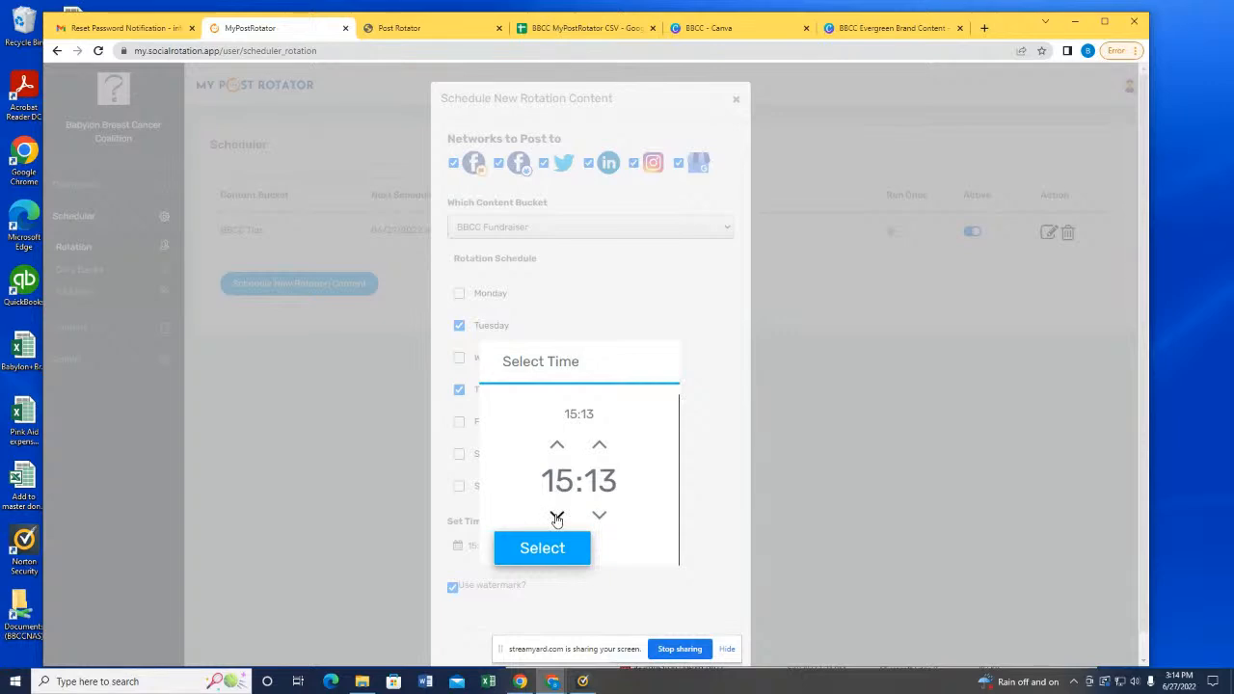
click(556, 517)
click(556, 517)
click(556, 517)
click(556, 517)
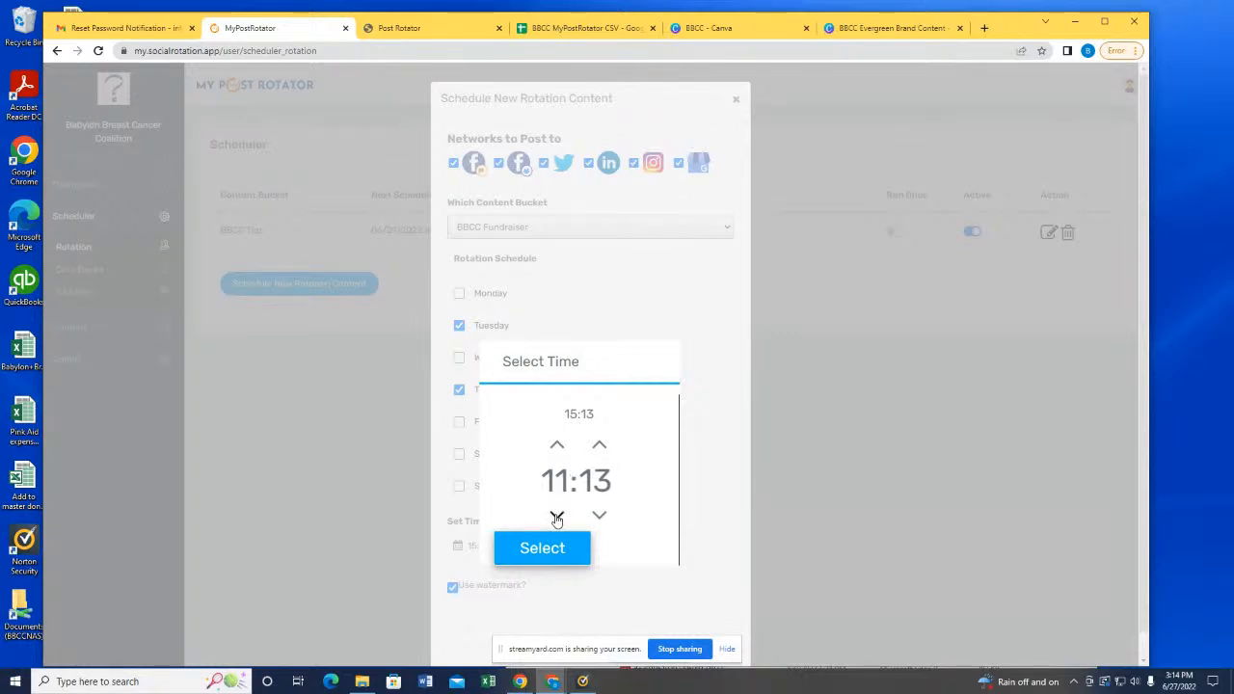
click(556, 517)
click(556, 517)
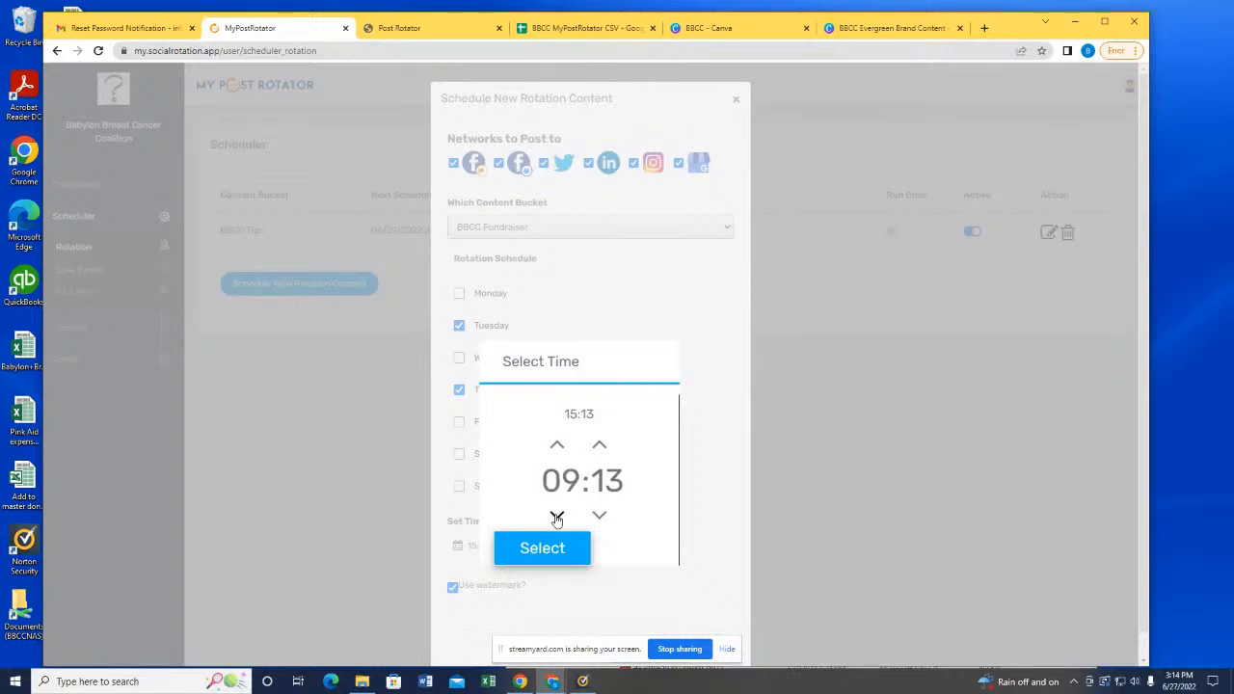
click(556, 517)
click(557, 517)
click(557, 447)
click(558, 447)
click(557, 446)
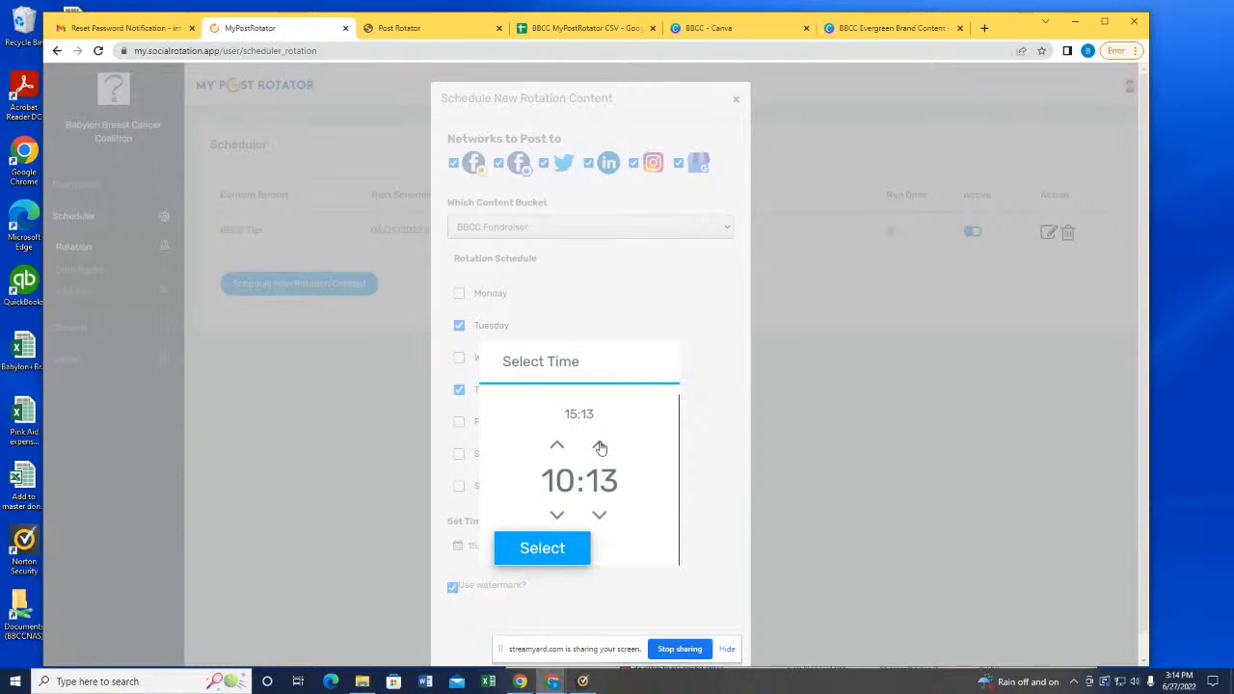
click(599, 517)
click(599, 516)
click(599, 516)
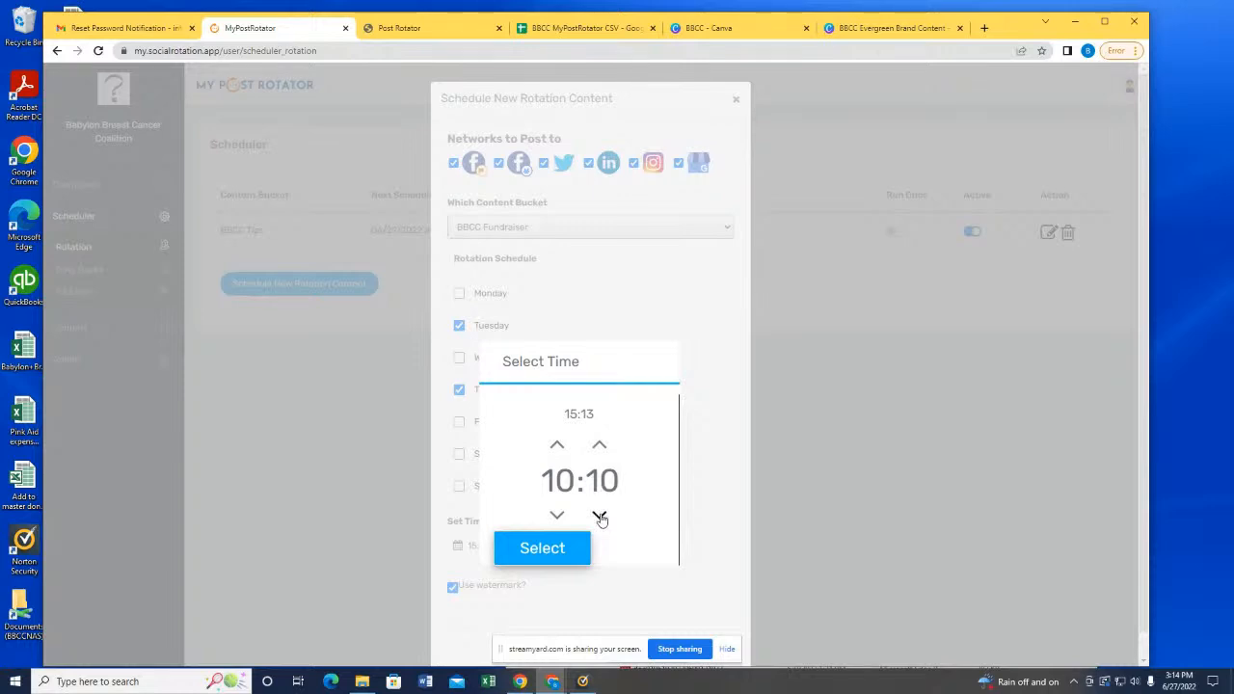
click(542, 549)
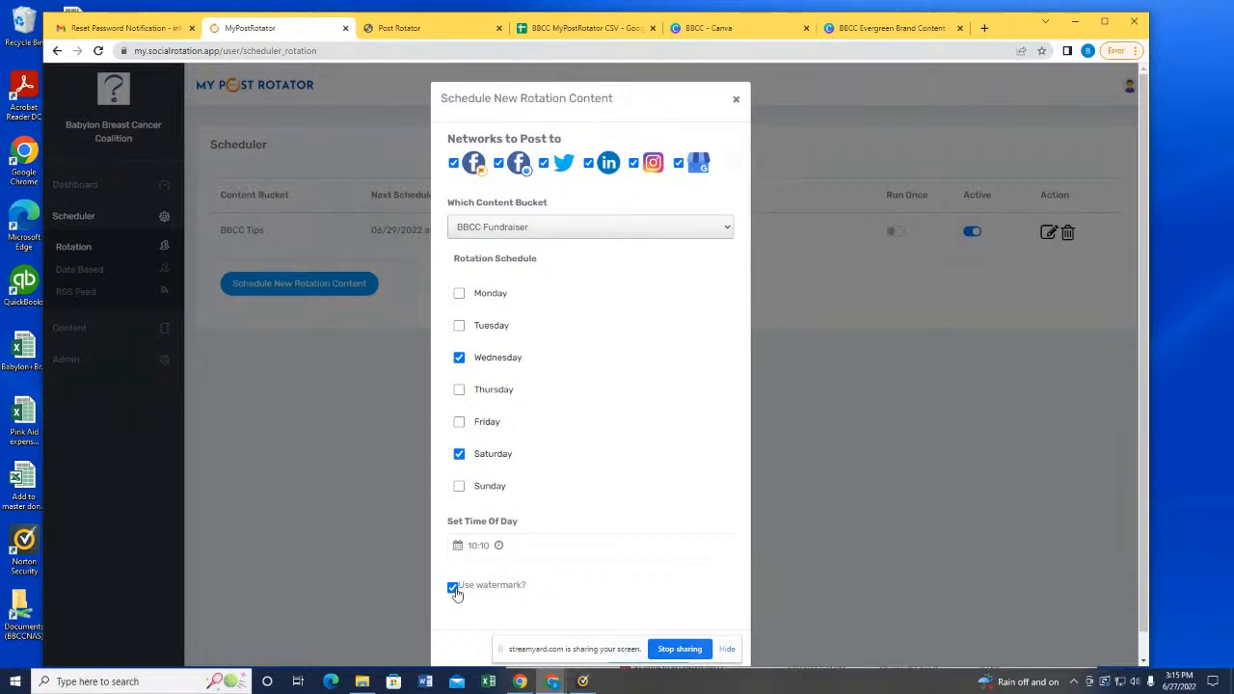
Turn off the watermark and create the BBCC Fundraiser rotation.
click(453, 588)
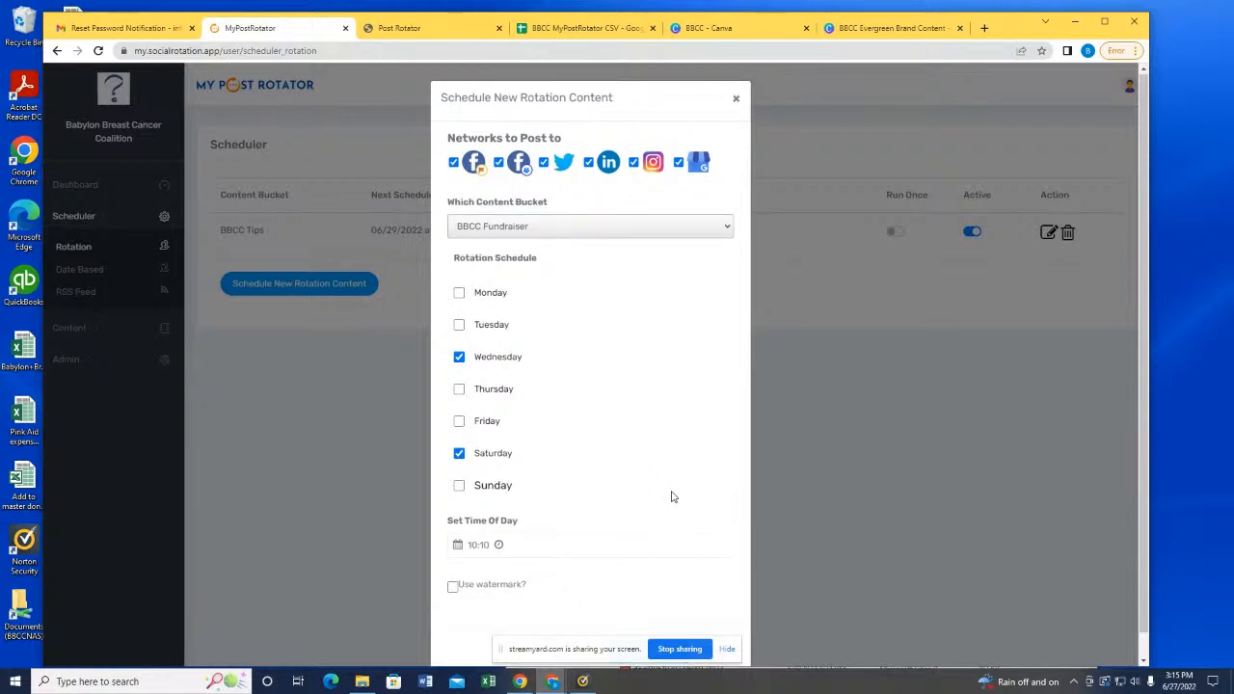
scroll(673, 496, down, 1)
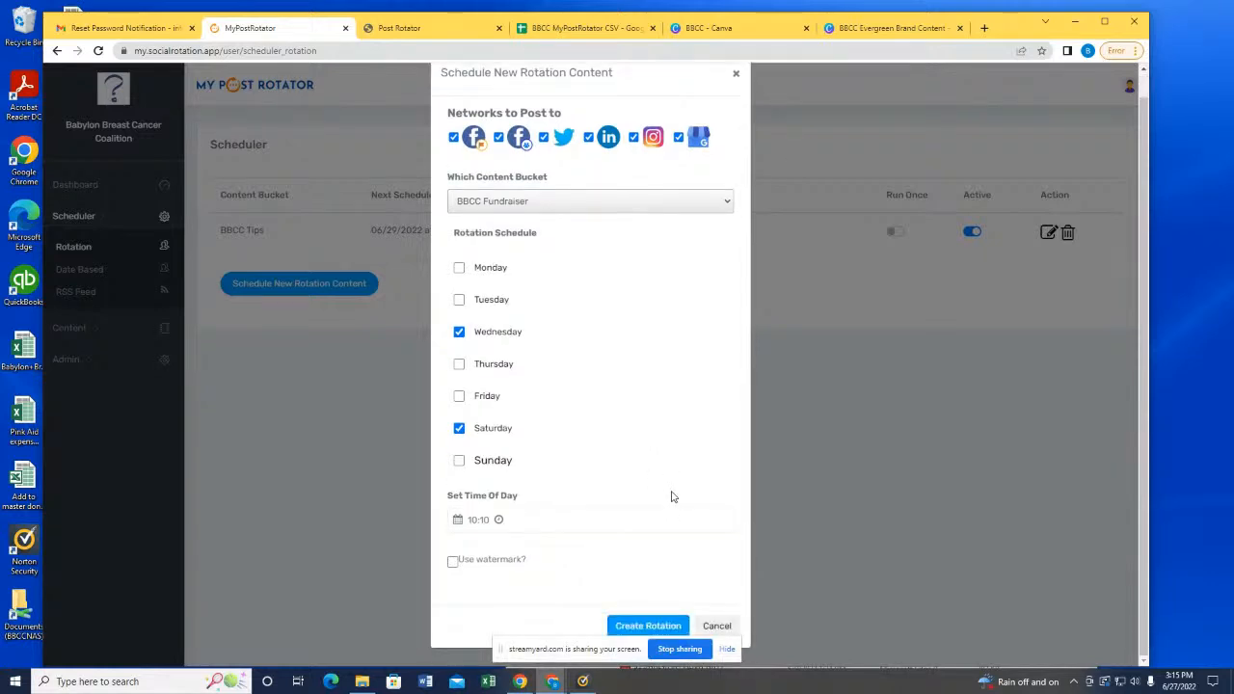
scroll(677, 554, up, 1)
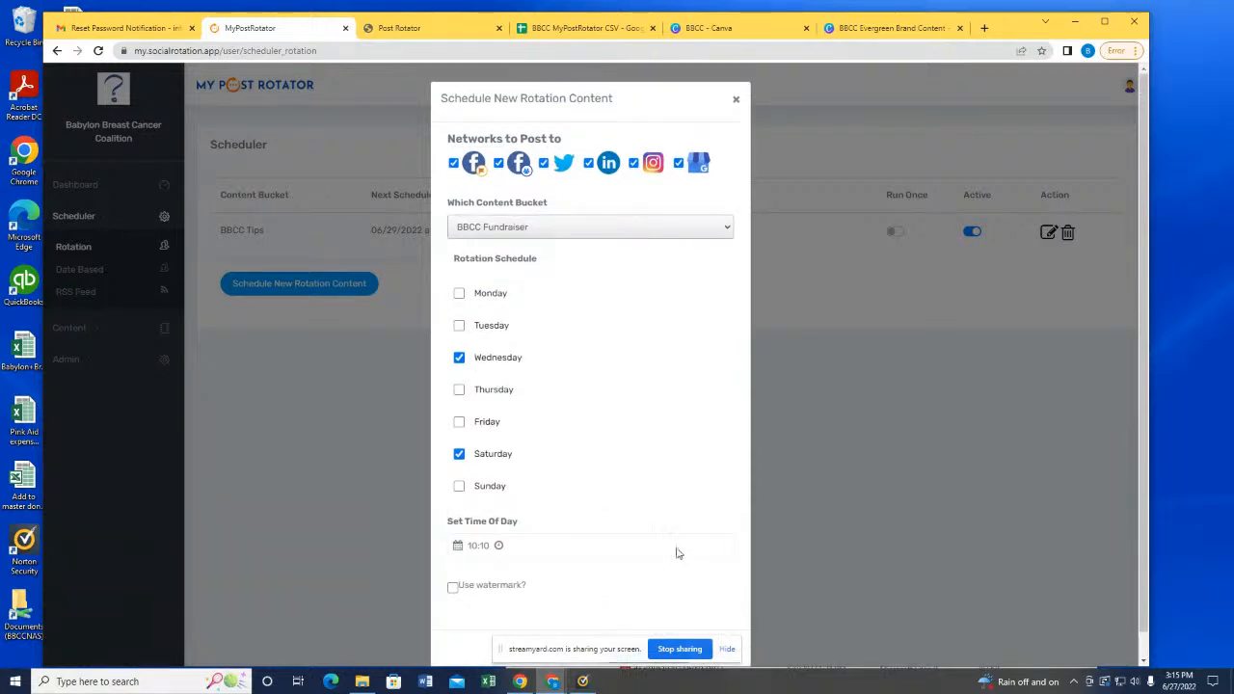
scroll(520, 248, down, 1)
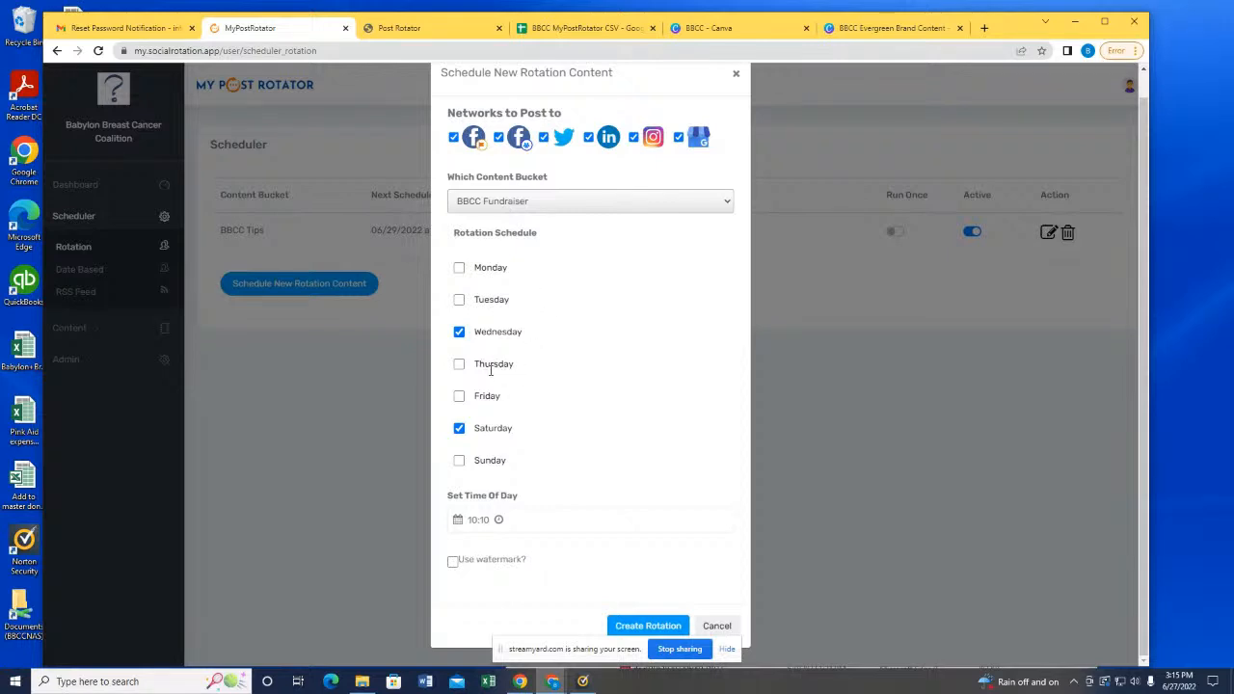
click(646, 625)
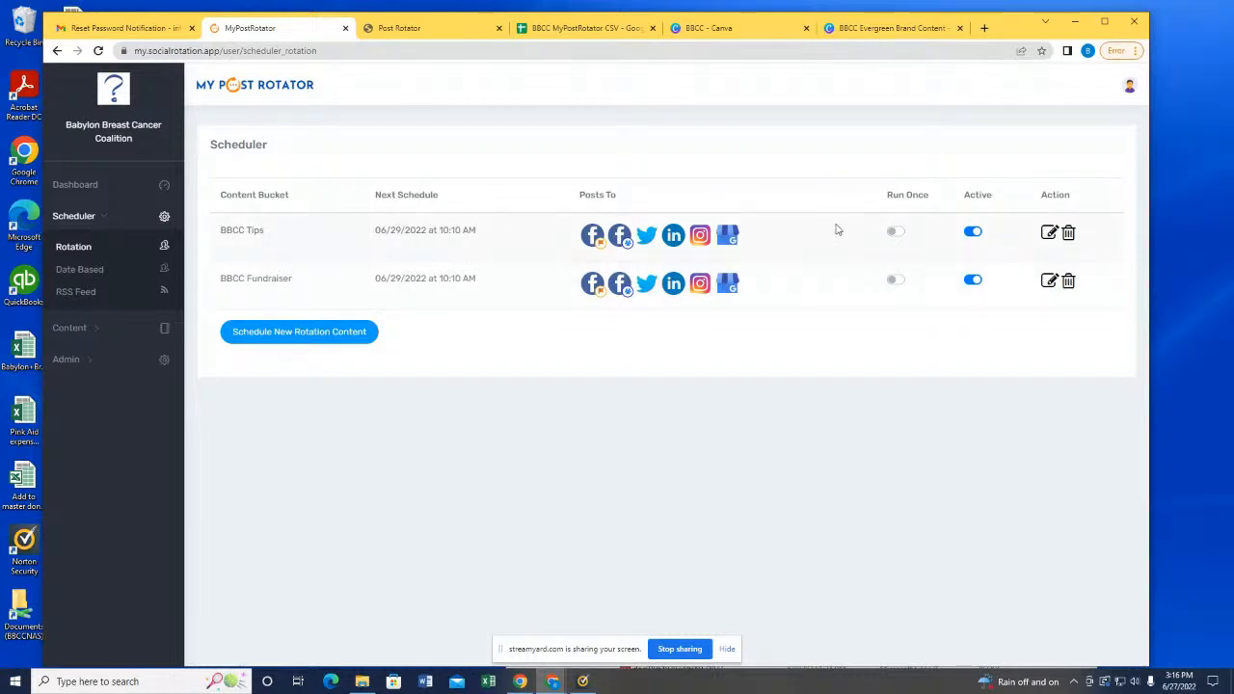
Edit the BBCC Tips rotation to post on Monday and Thursday instead of Sunday.
click(1050, 235)
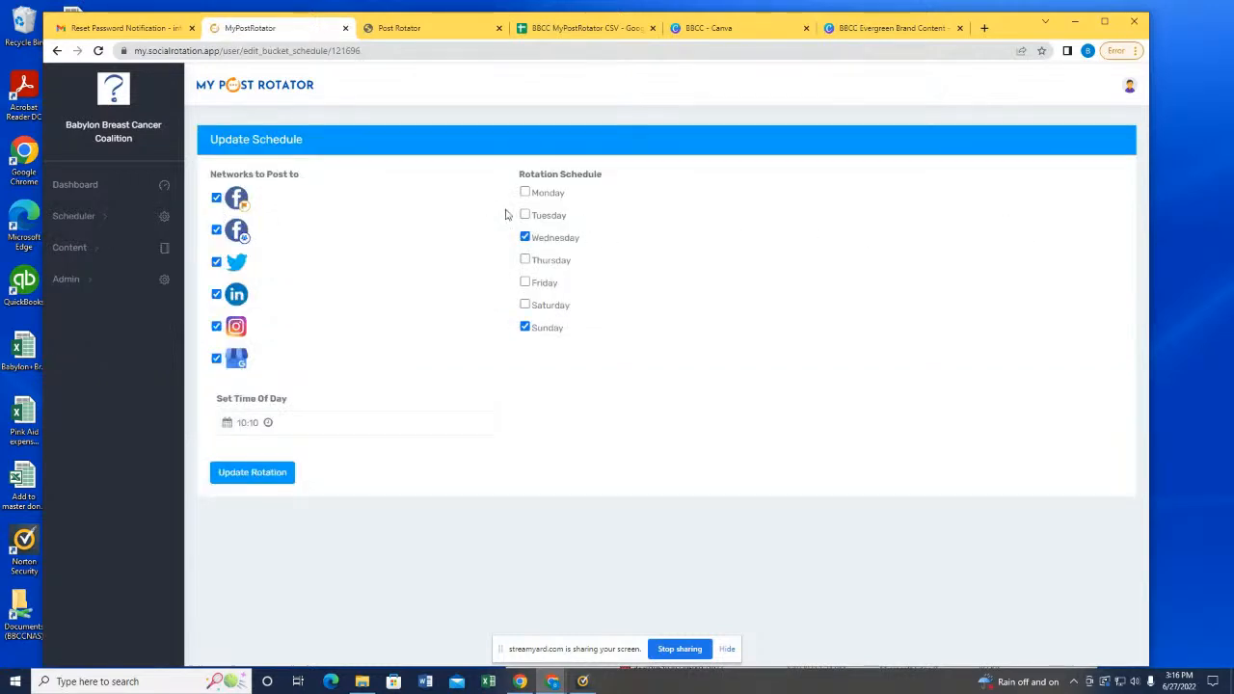
click(527, 193)
click(525, 260)
click(526, 330)
Set the posting time to 08:08 and submit the updated rotation.
click(246, 424)
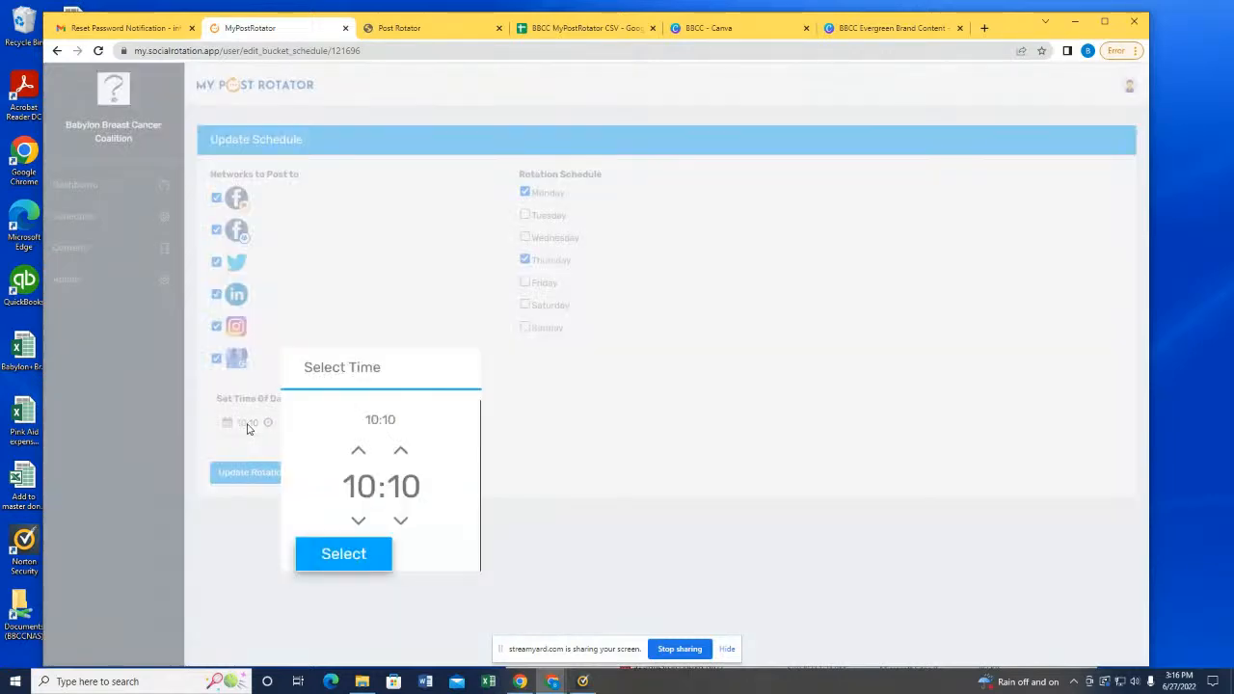
click(358, 522)
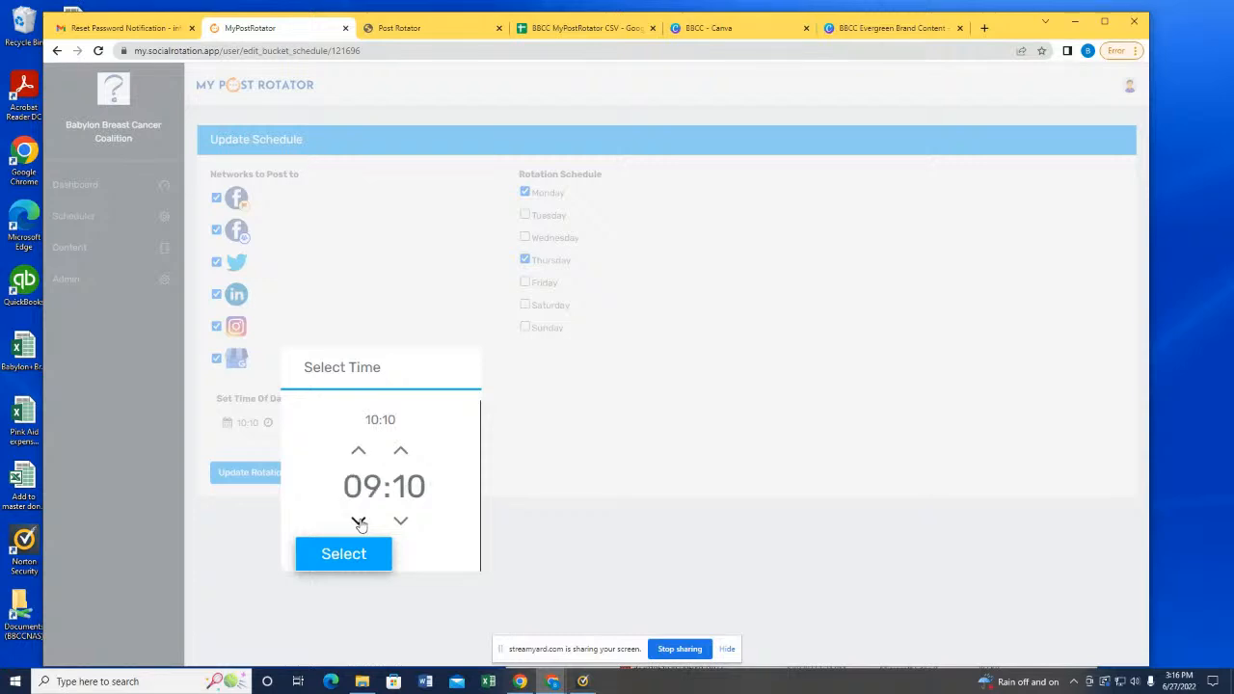
click(357, 522)
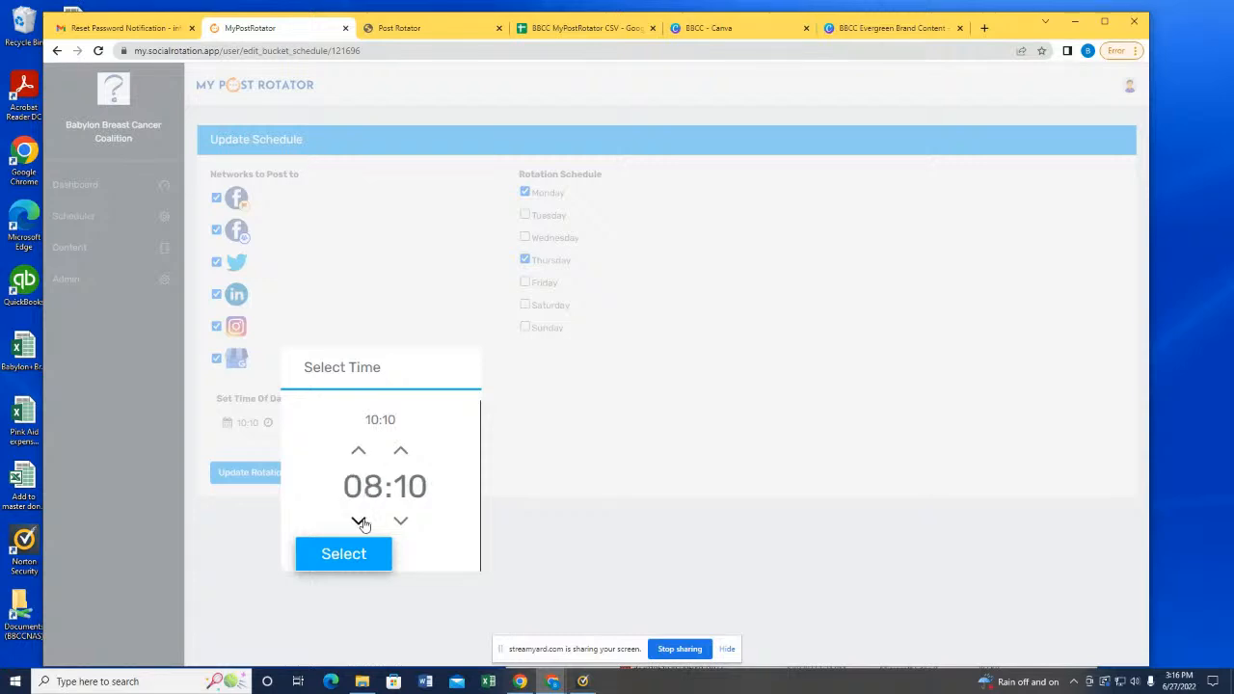
click(401, 451)
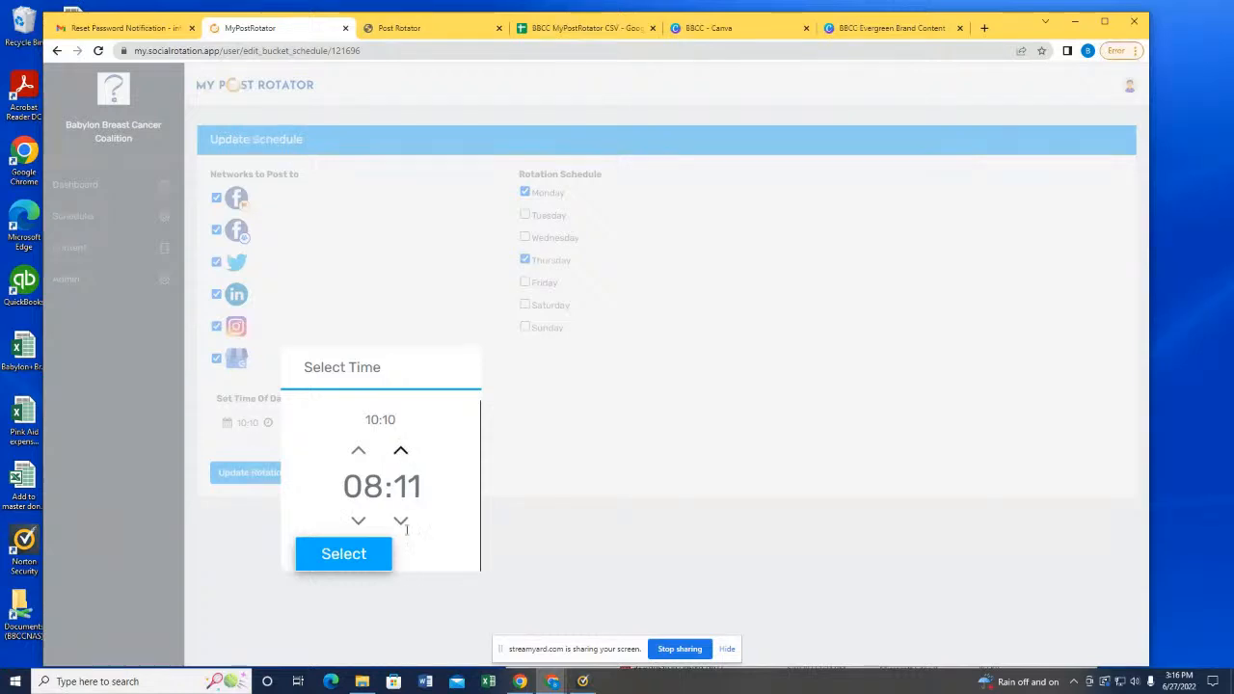
double_click(401, 522)
click(401, 523)
click(378, 551)
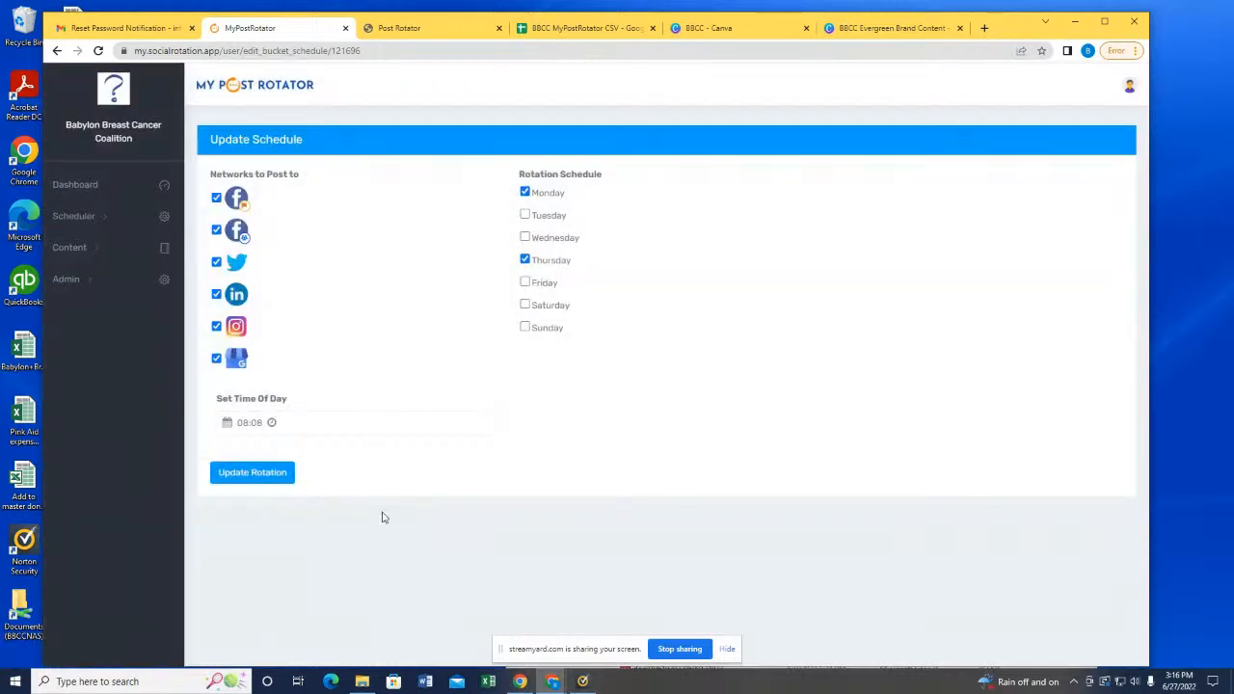
click(274, 480)
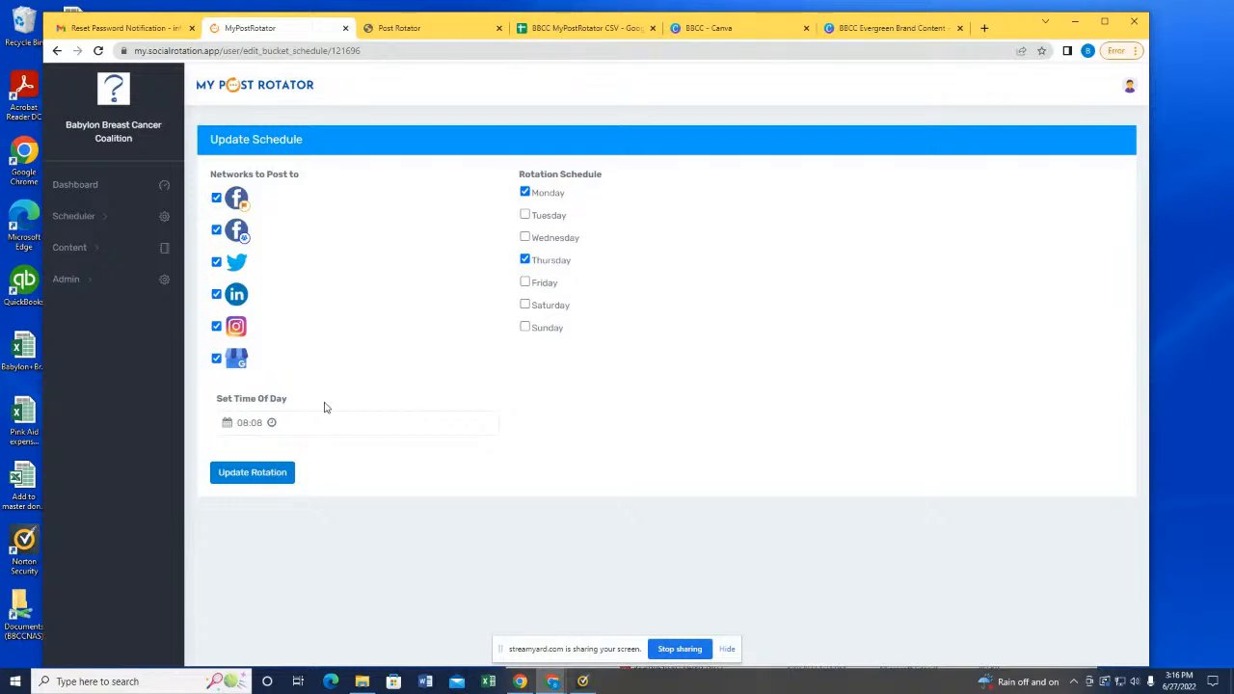
click(258, 476)
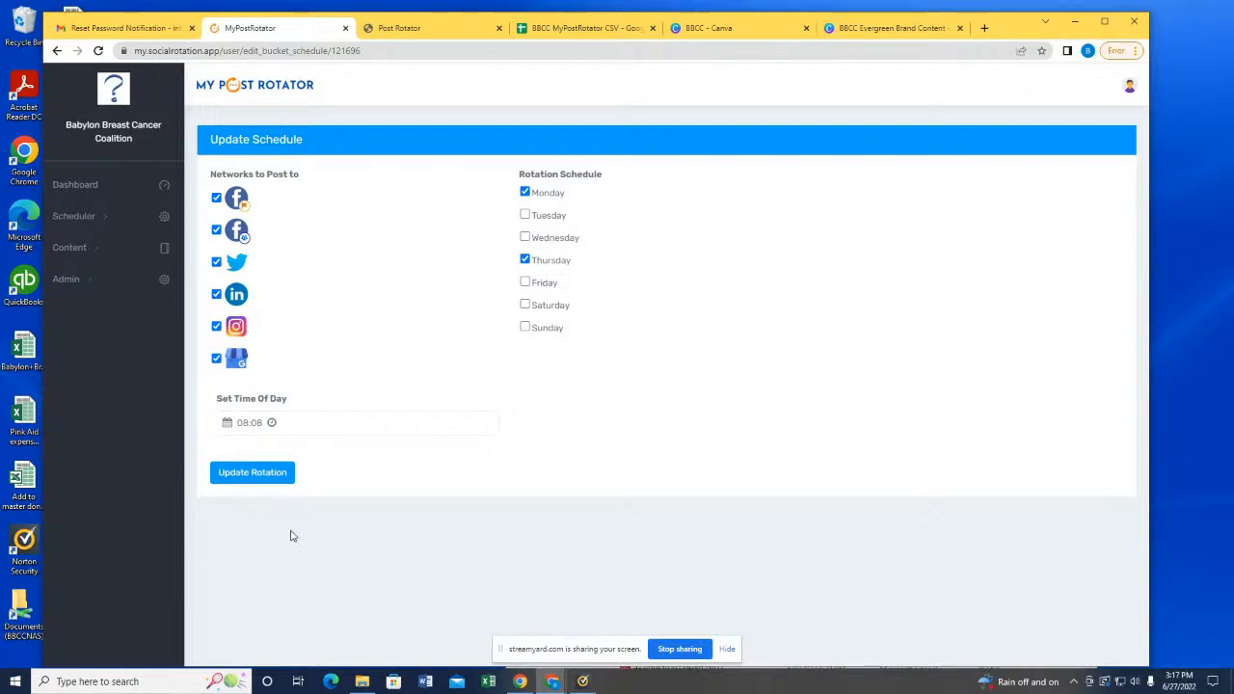
click(258, 482)
Submit the rotation changes and review the dashboard's Upcoming Content posts.
click(86, 187)
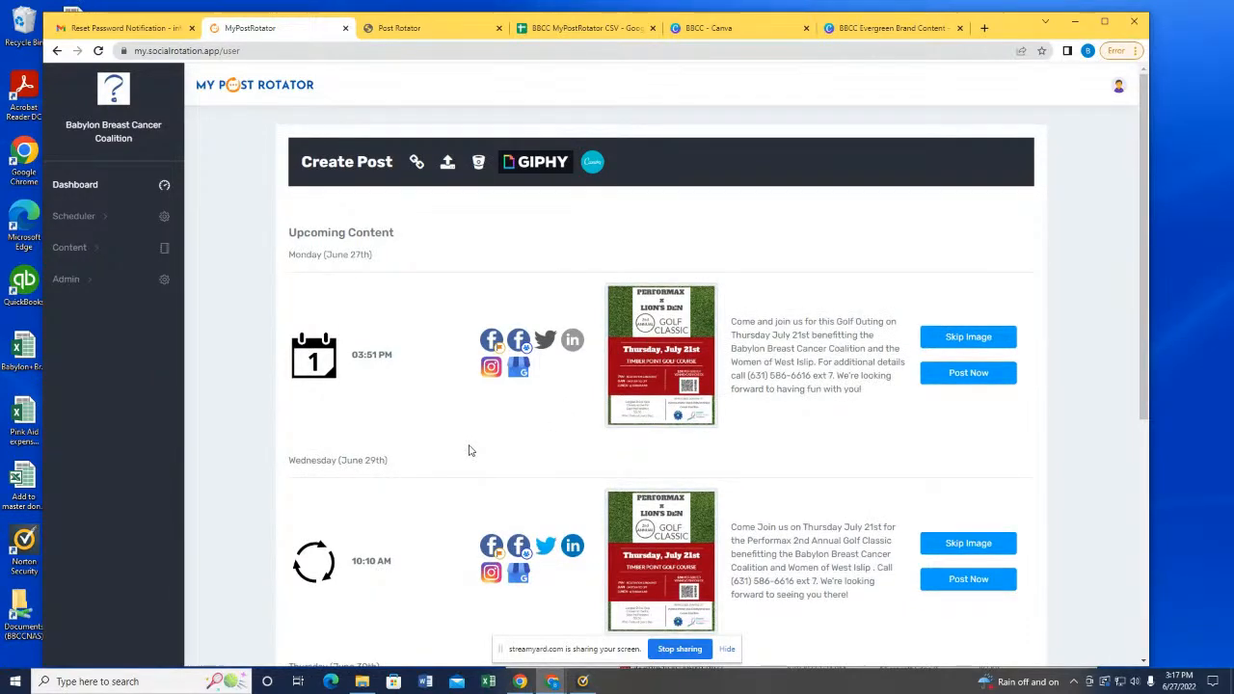
scroll(349, 350, down, 1)
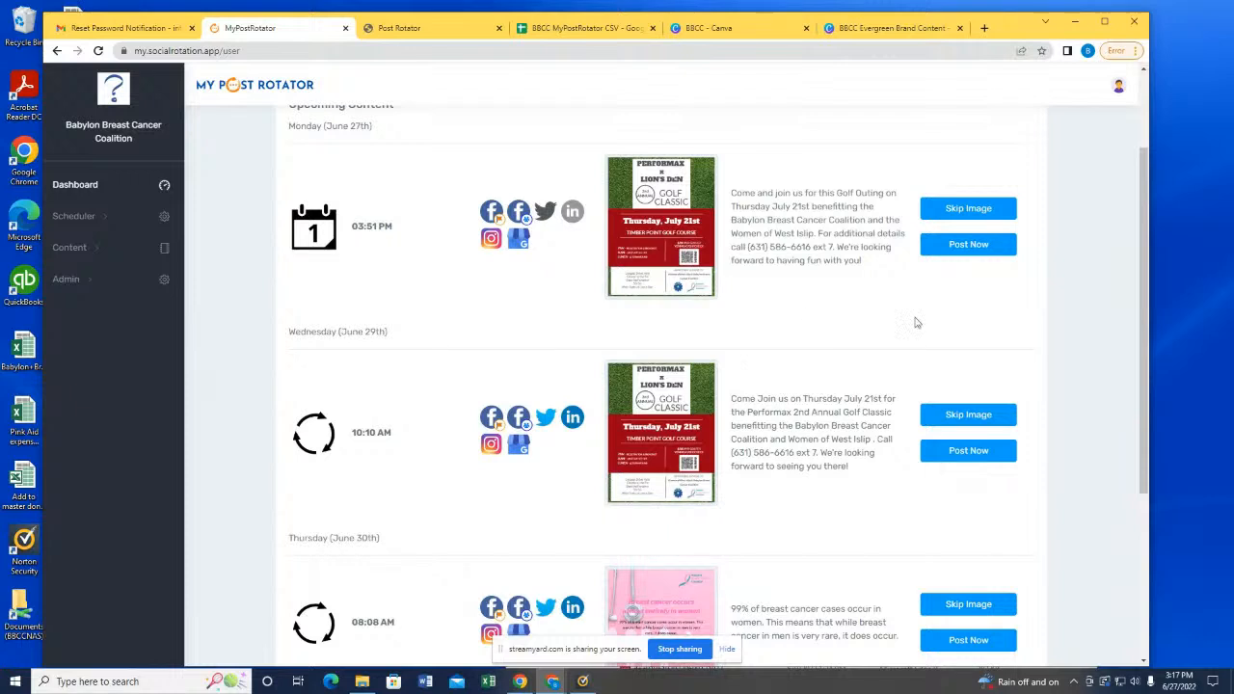
scroll(966, 214, down, 1)
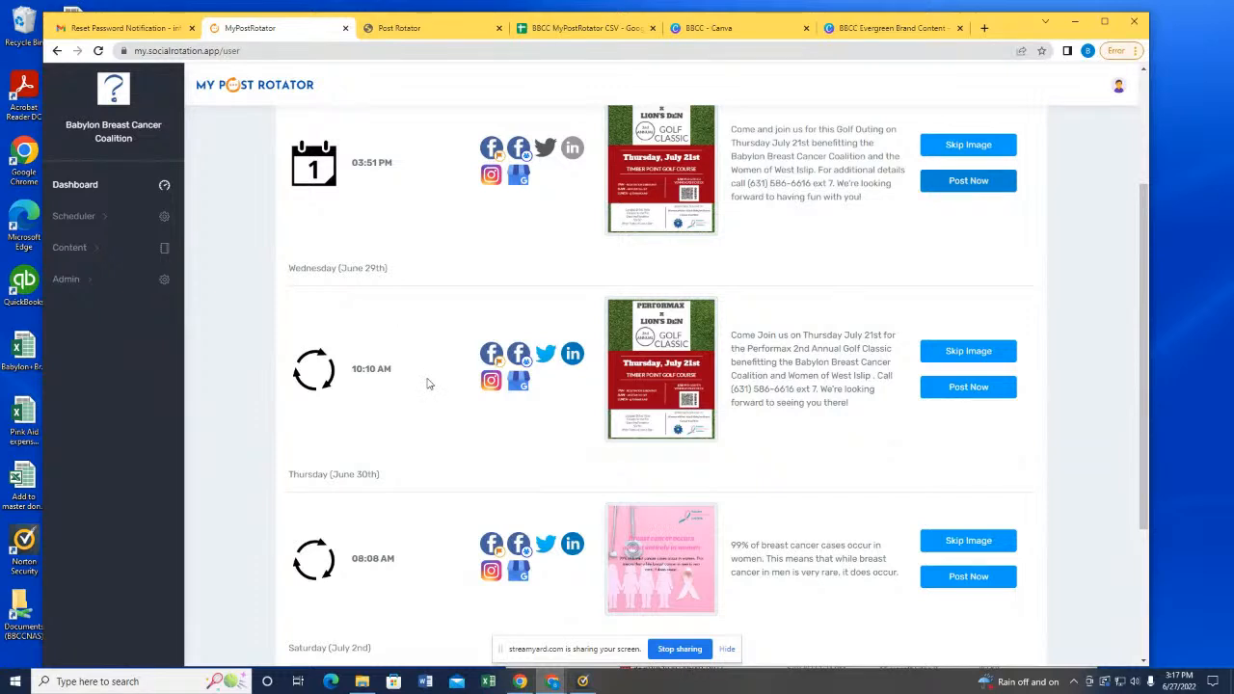
scroll(339, 142, down, 1)
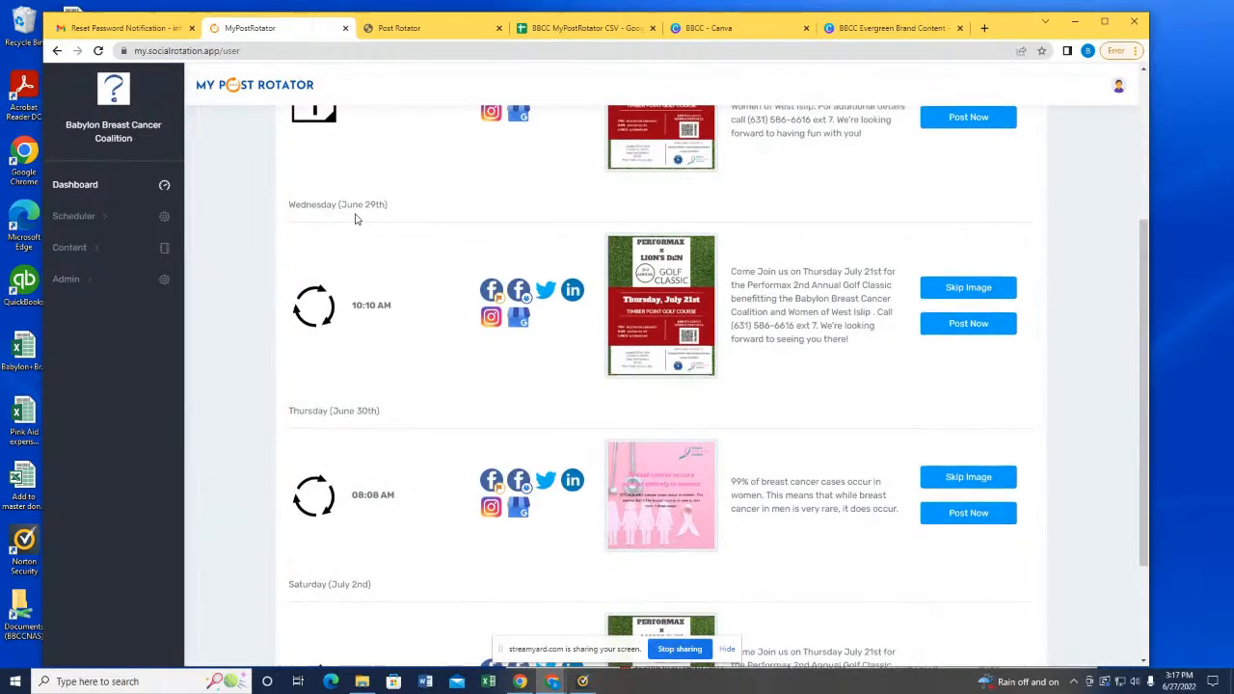
scroll(361, 220, up, 1)
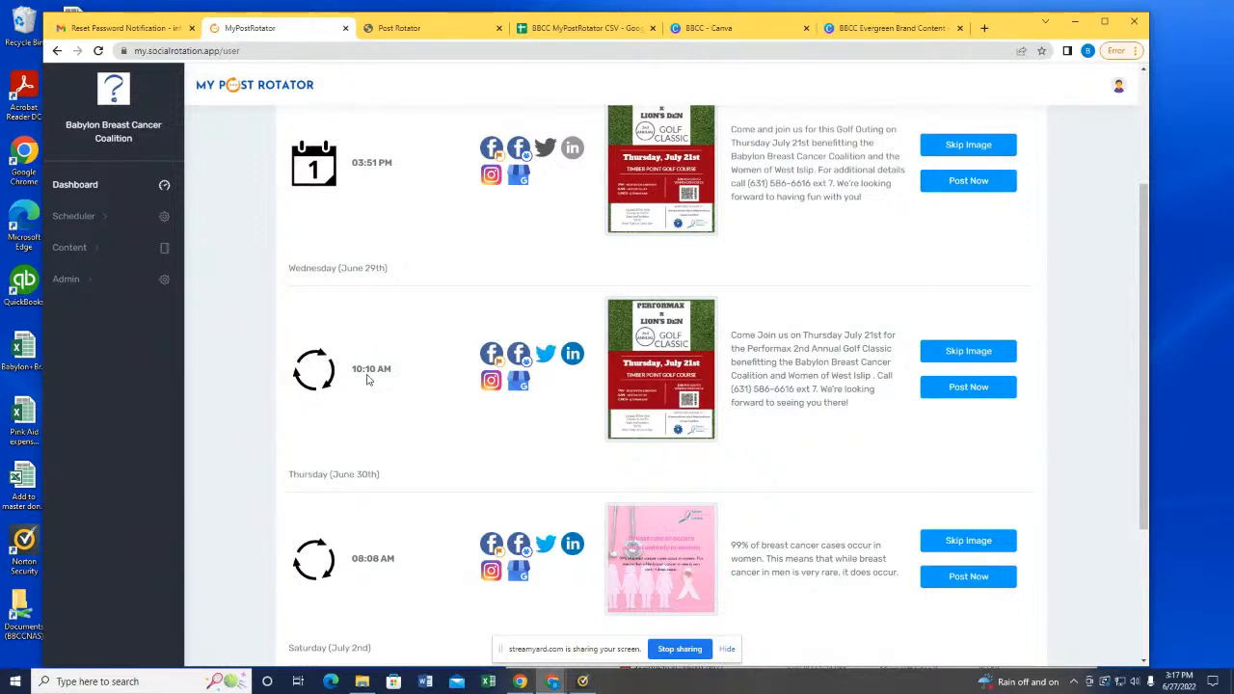
scroll(406, 509, up, 1)
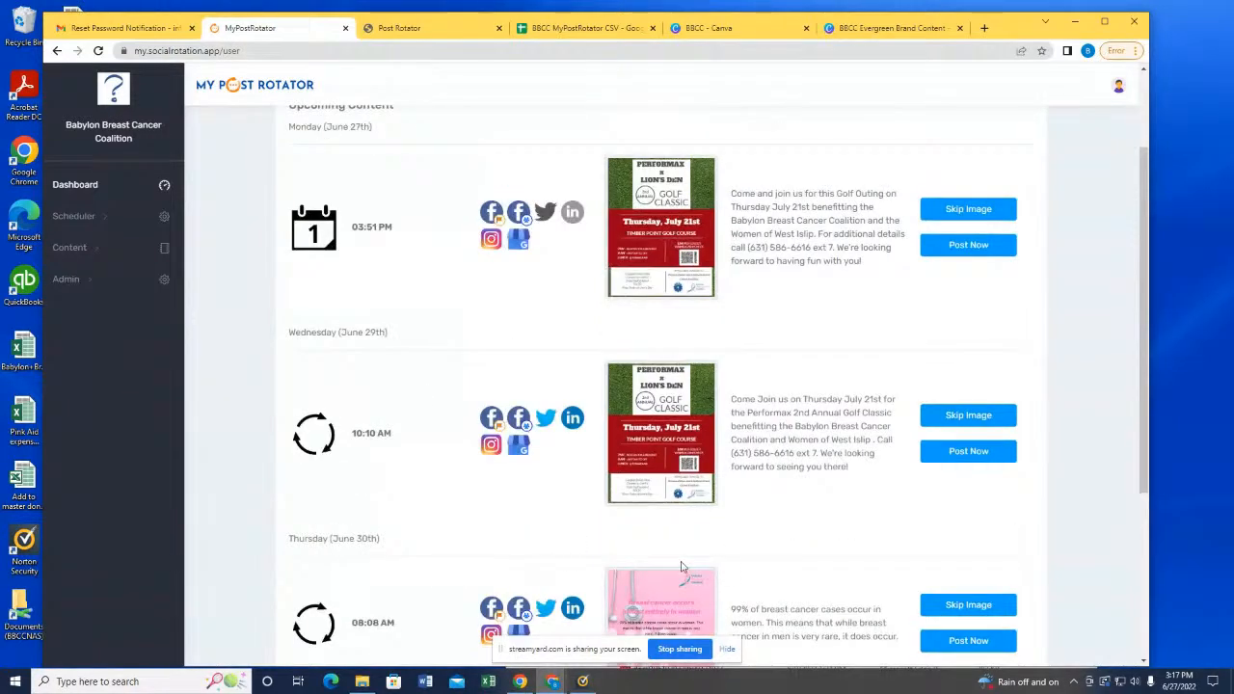
scroll(559, 473, up, 2)
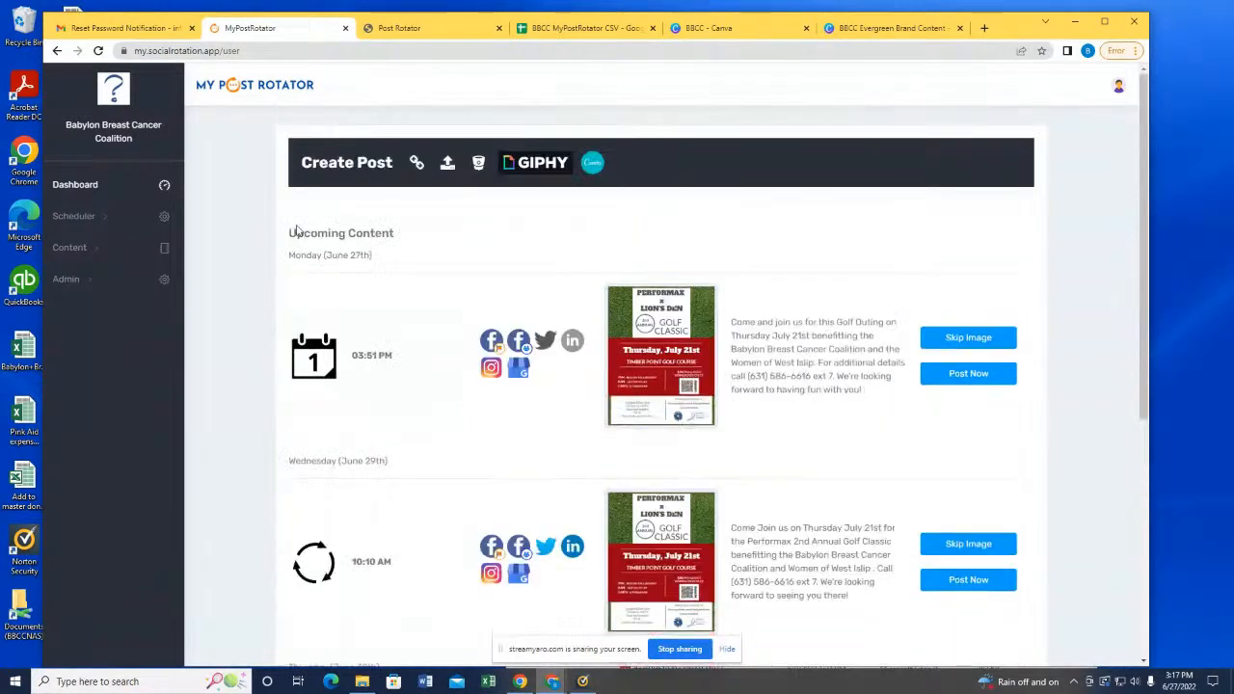
Expand Content in the sidebar and open Your Buckets.
click(92, 251)
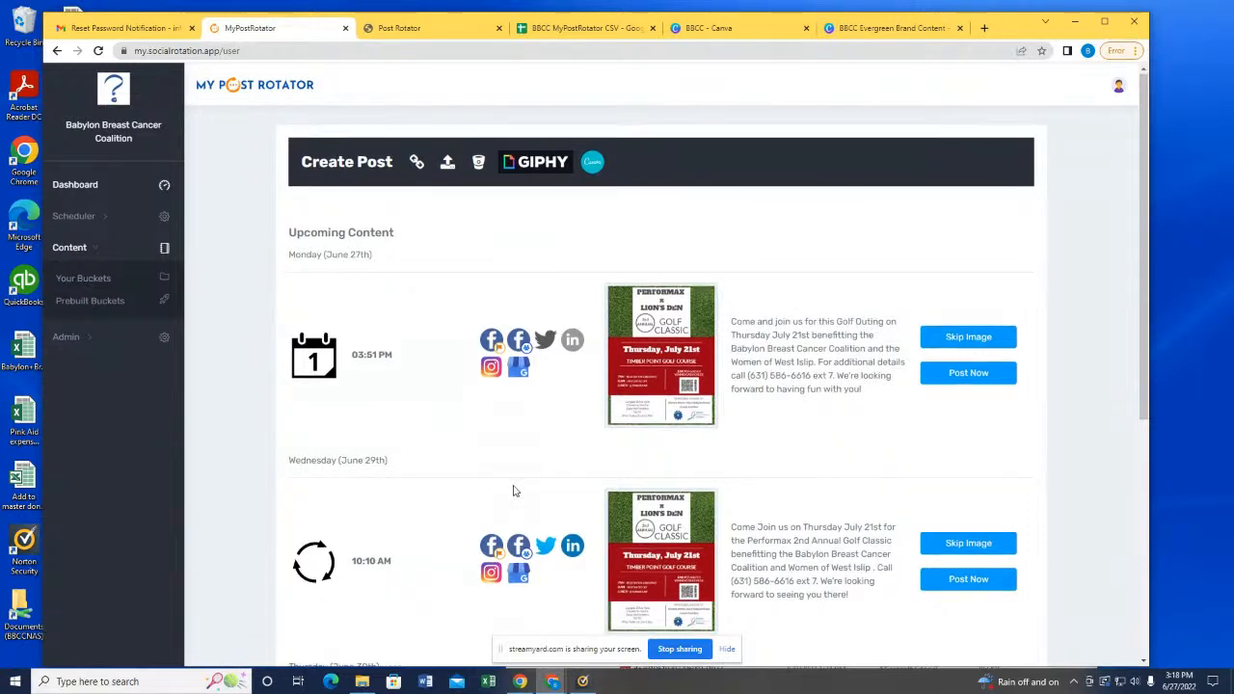
scroll(512, 490, down, 1)
scroll(501, 443, down, 2)
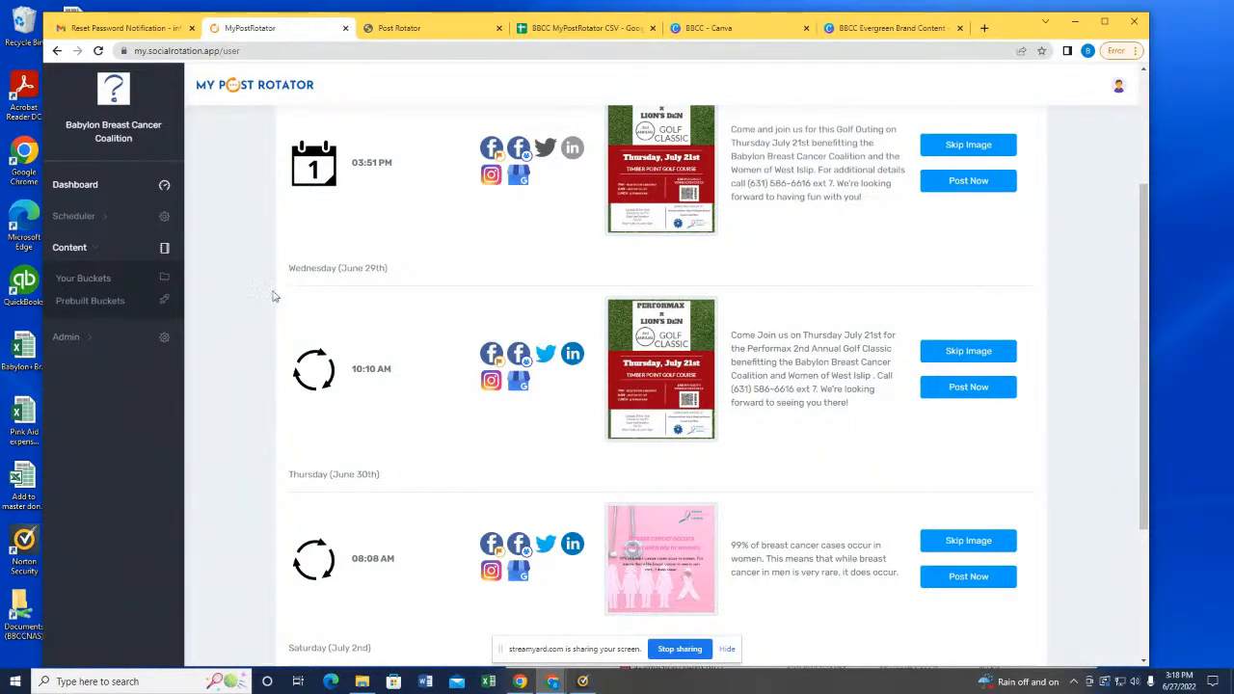
click(85, 285)
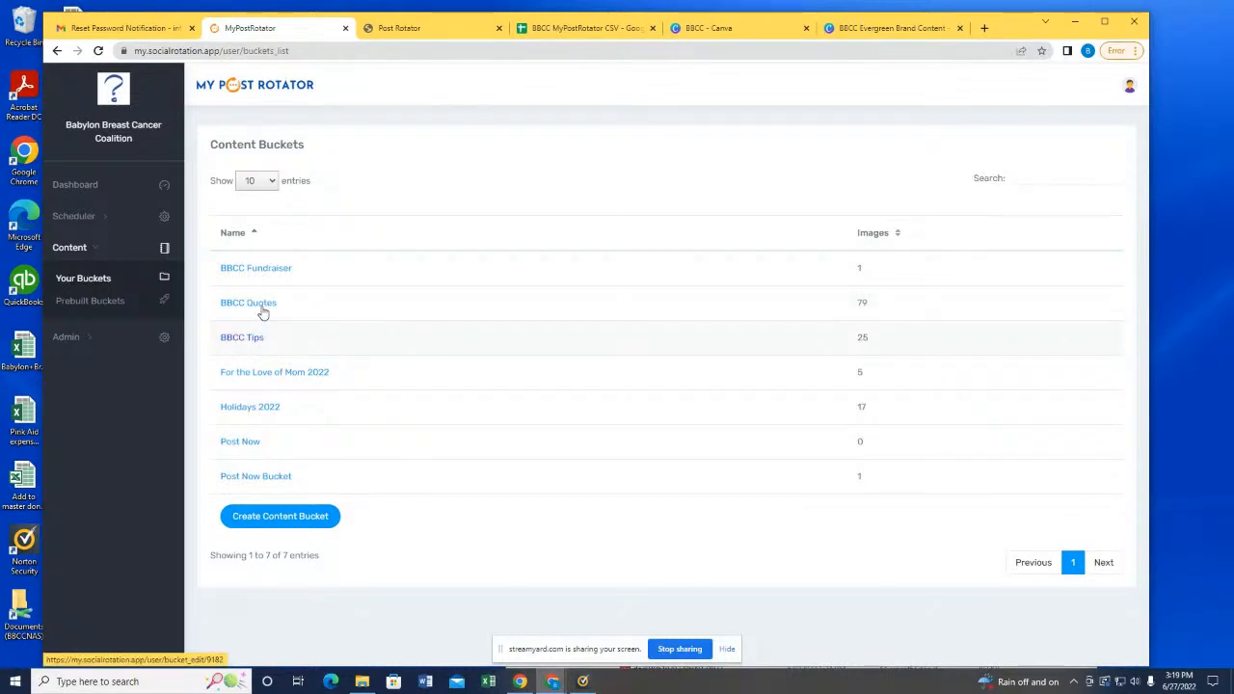
Open the Create Content Bucket dialog.
click(294, 523)
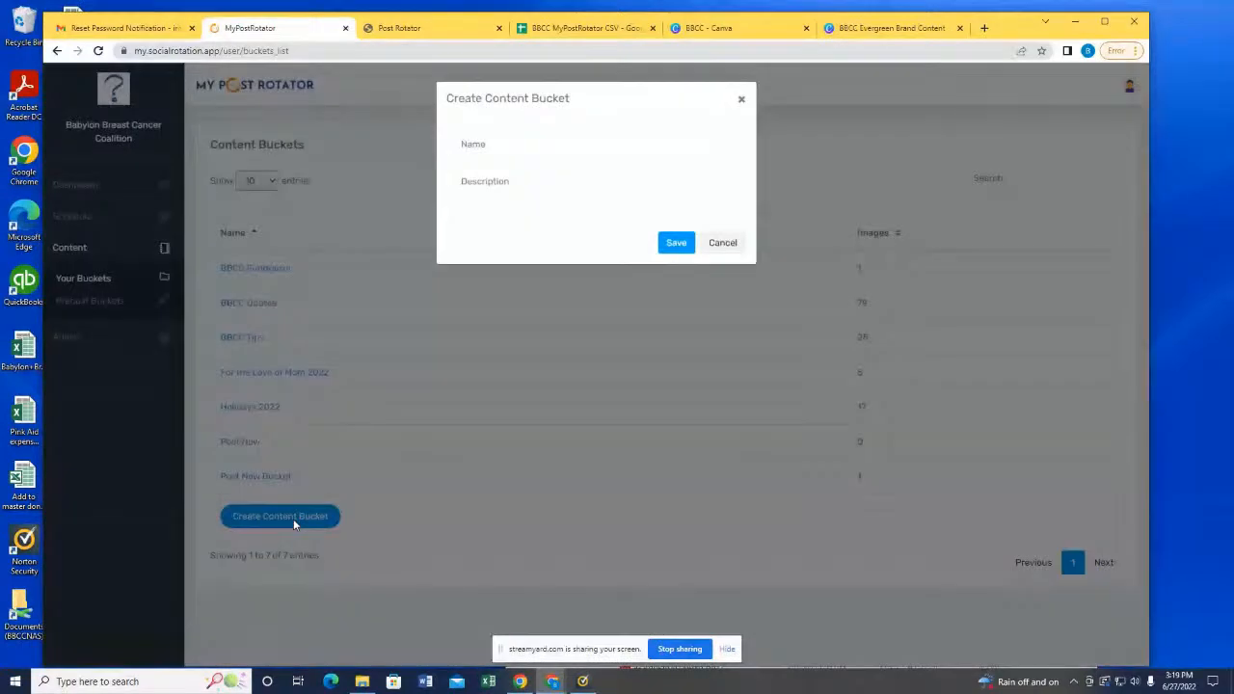
Name the bucket 'BBCC Evergreen Branding' and paste the same text as its description.
click(512, 142)
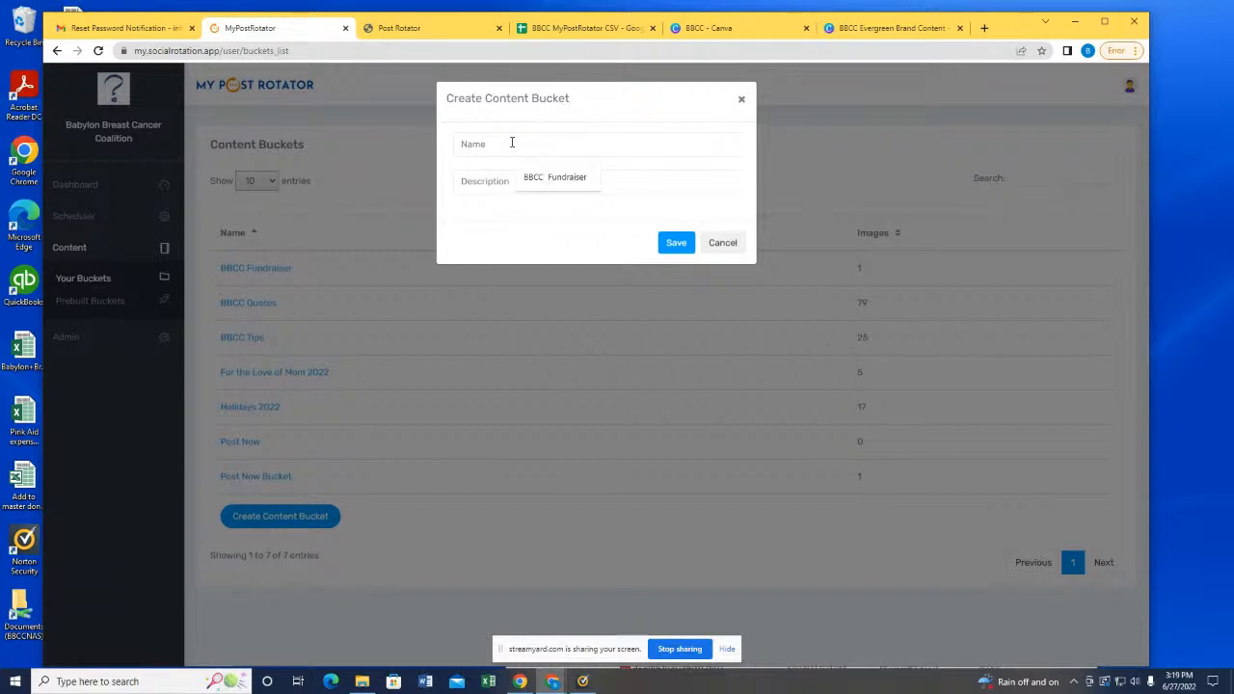
click(512, 141)
text(BBCC)
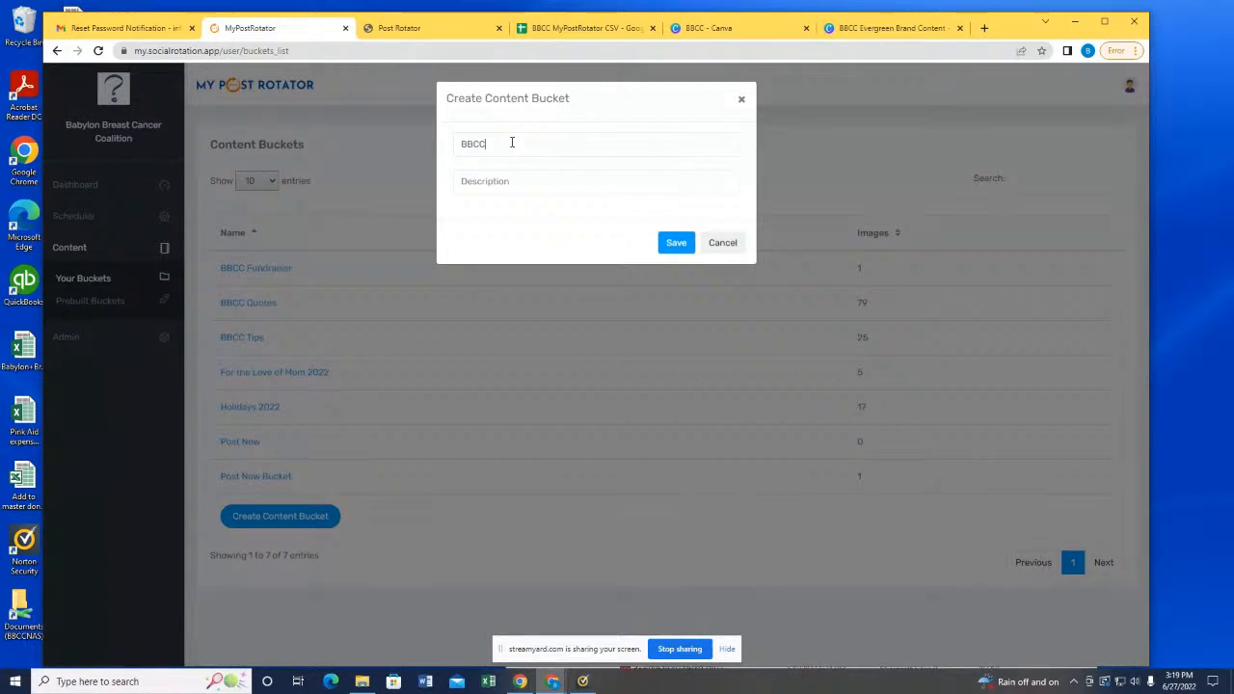
text( Evergreen Branding)
key(ctrl+shift+Left)
key(ctrl+shift+Left)
key(ctrl+shift+Left)
key(ctrl+c)
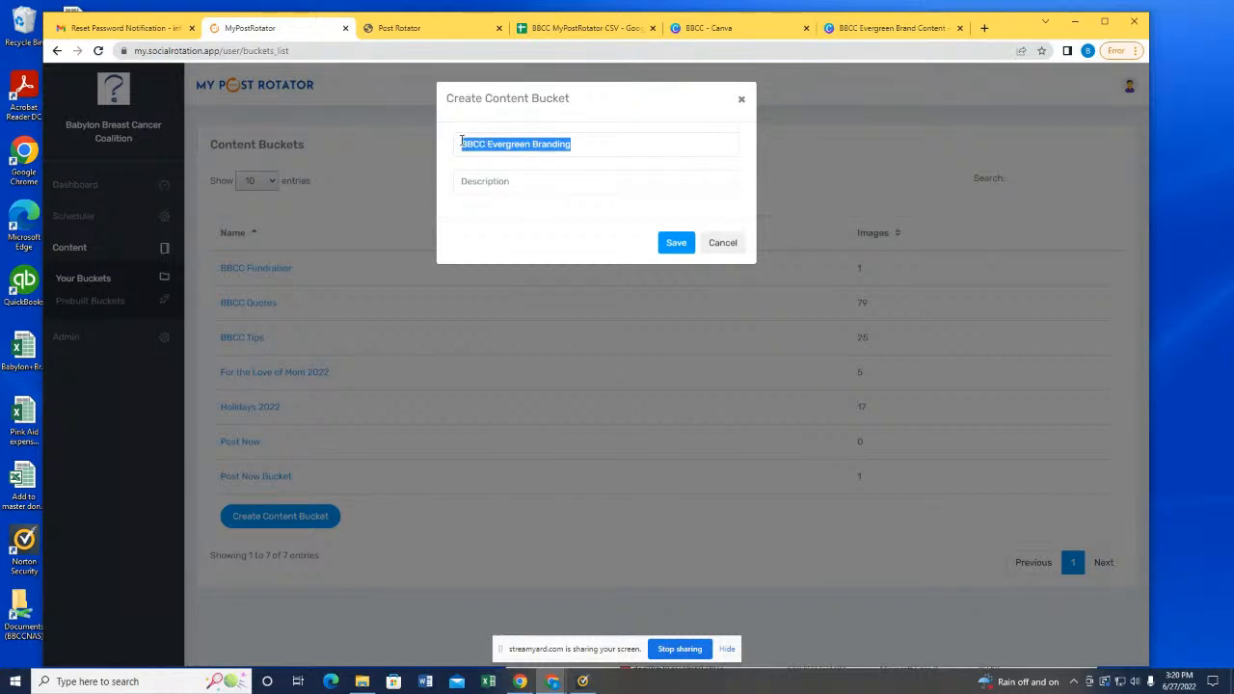
click(521, 181)
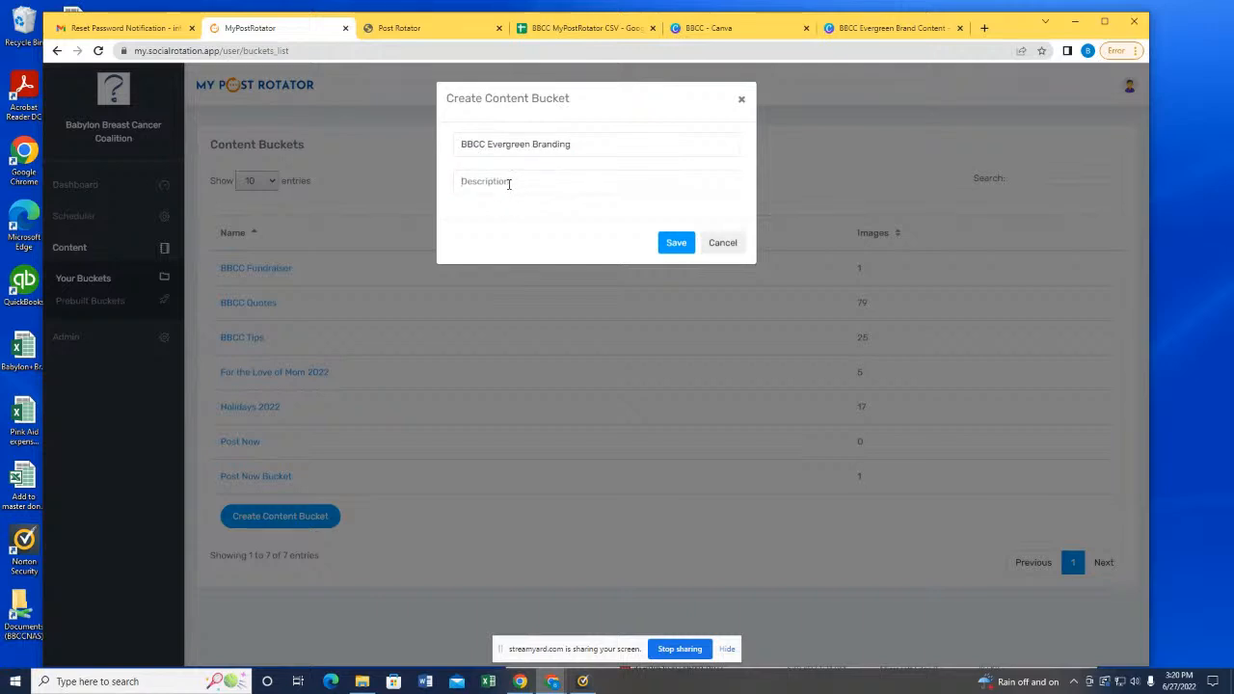
click(509, 183)
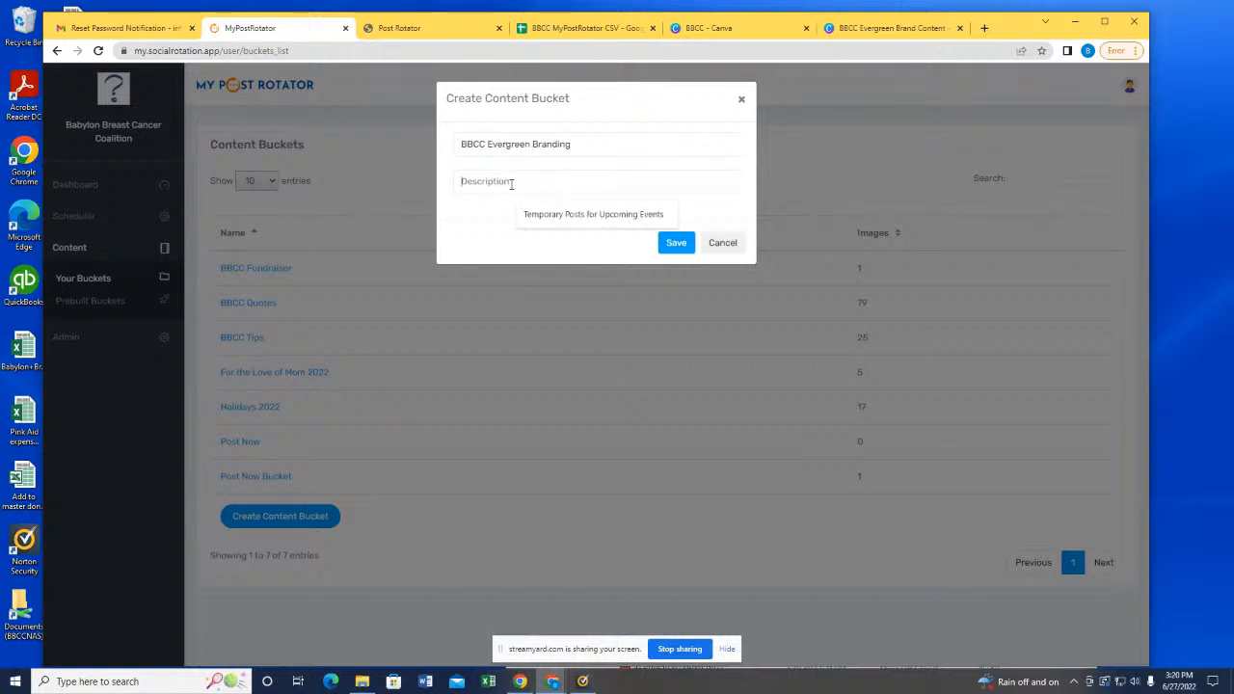
key(ctrl+v)
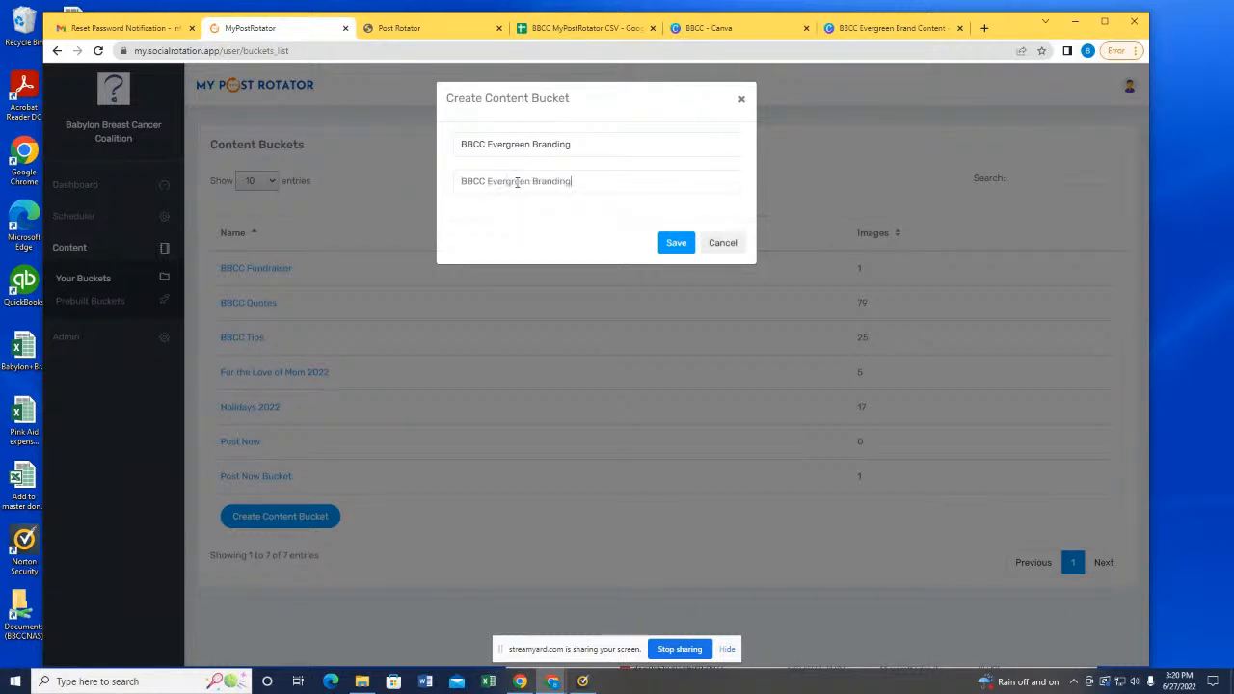
Save the new bucket and bring up the file picker for a zip upload.
click(680, 248)
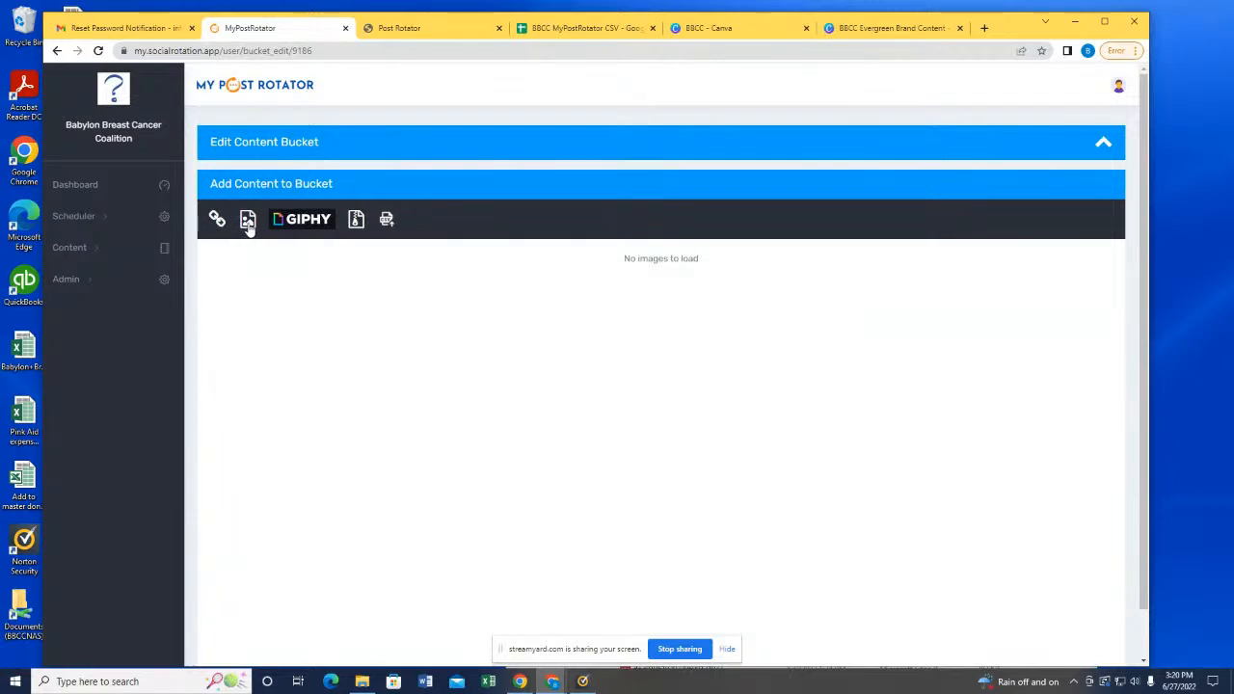
click(356, 225)
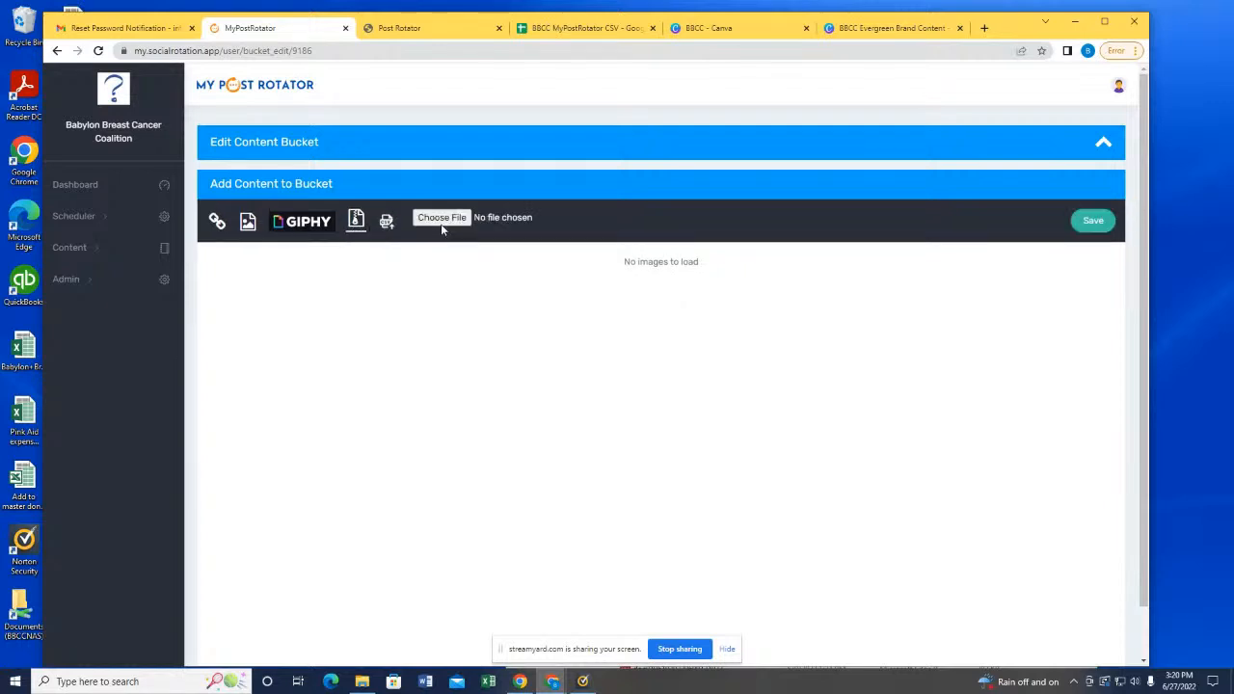
click(441, 218)
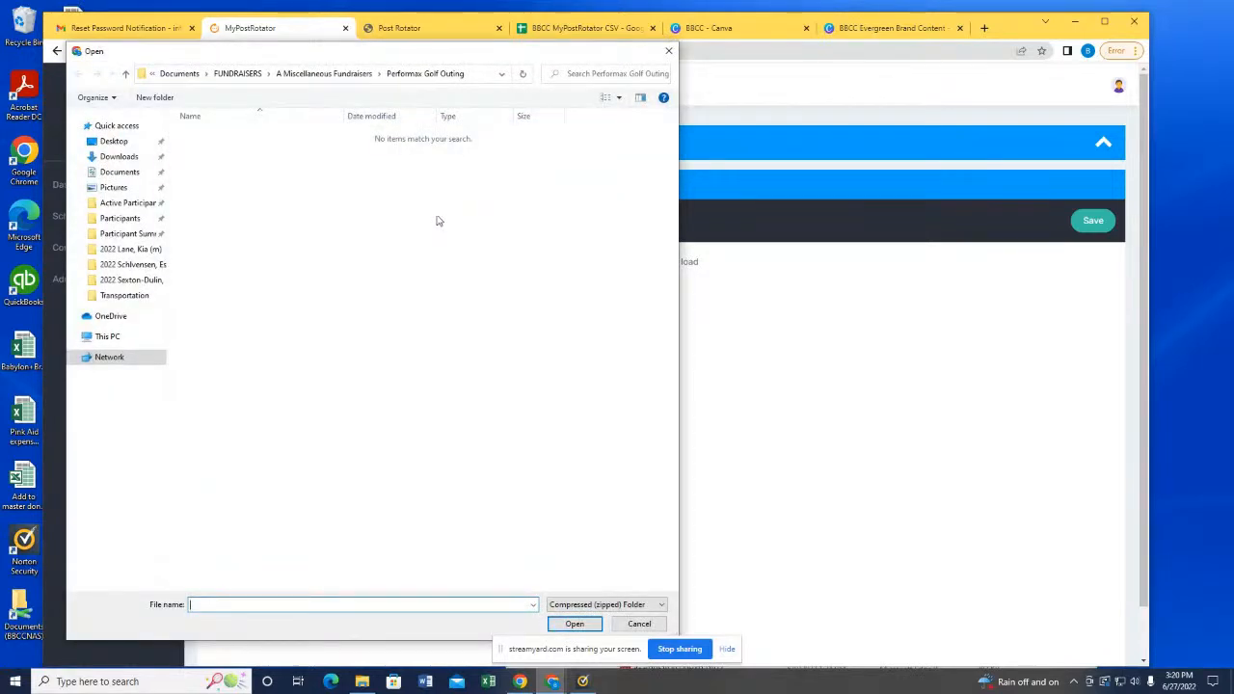
Upload the BBCC Evergreen Brand Content zip from Downloads into the bucket.
click(122, 157)
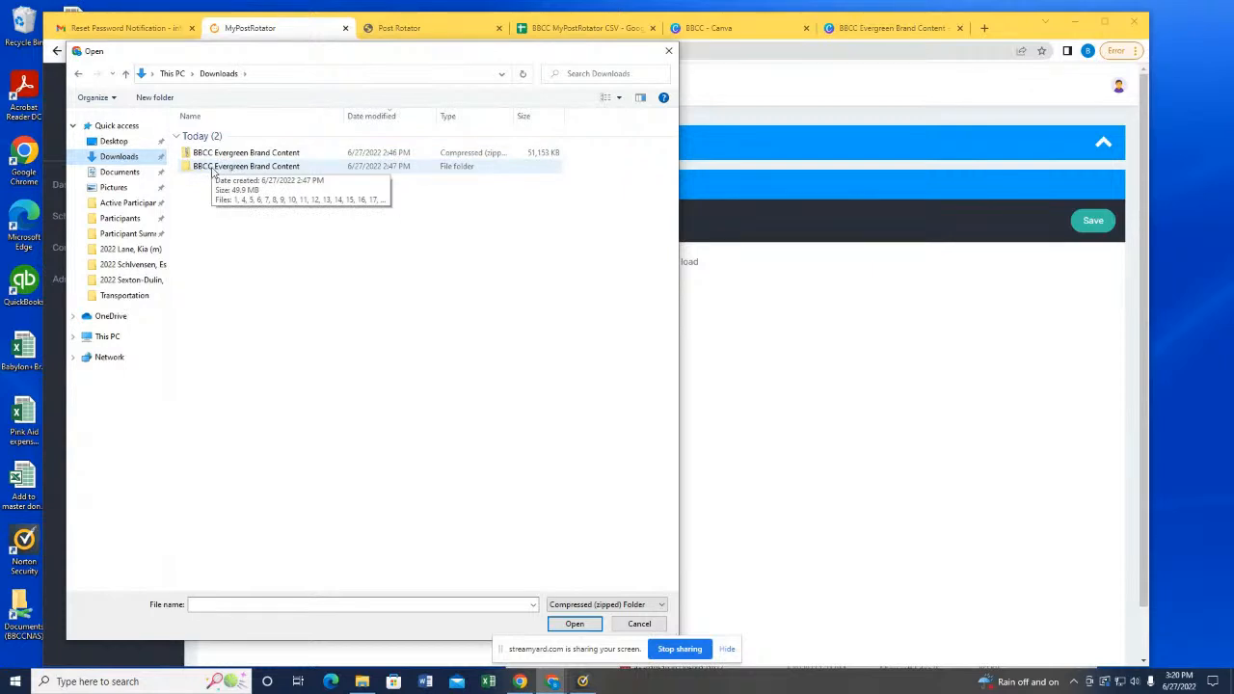
click(260, 154)
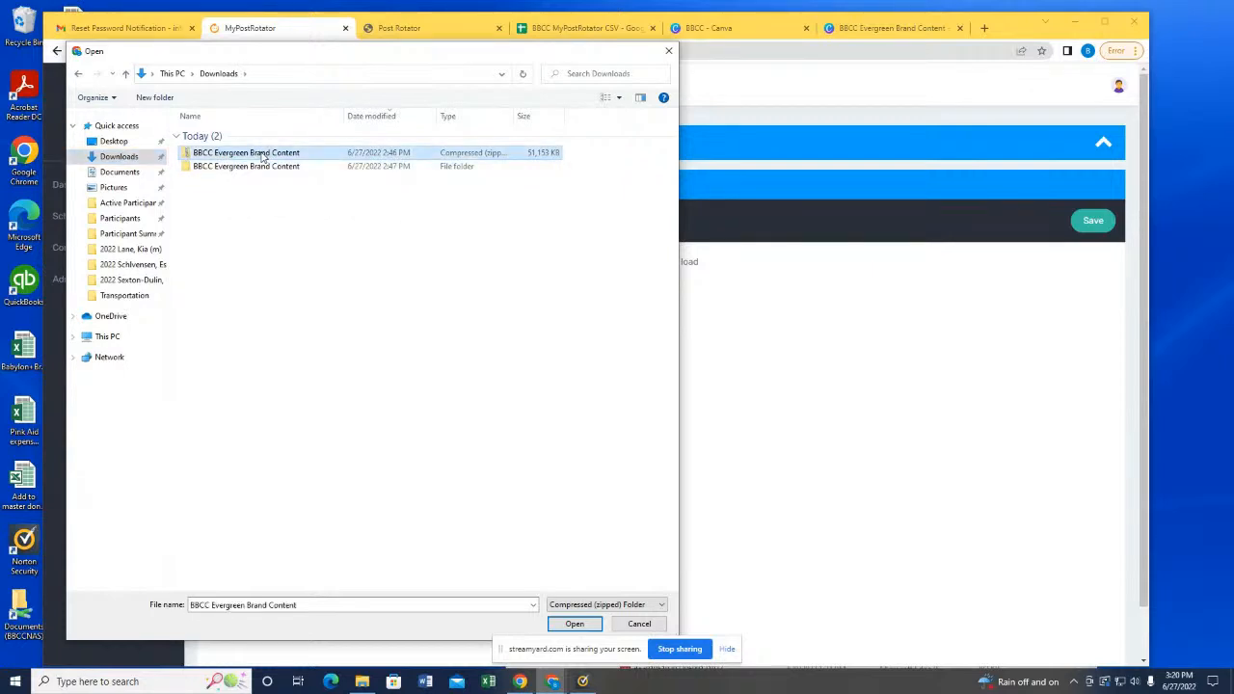
click(574, 624)
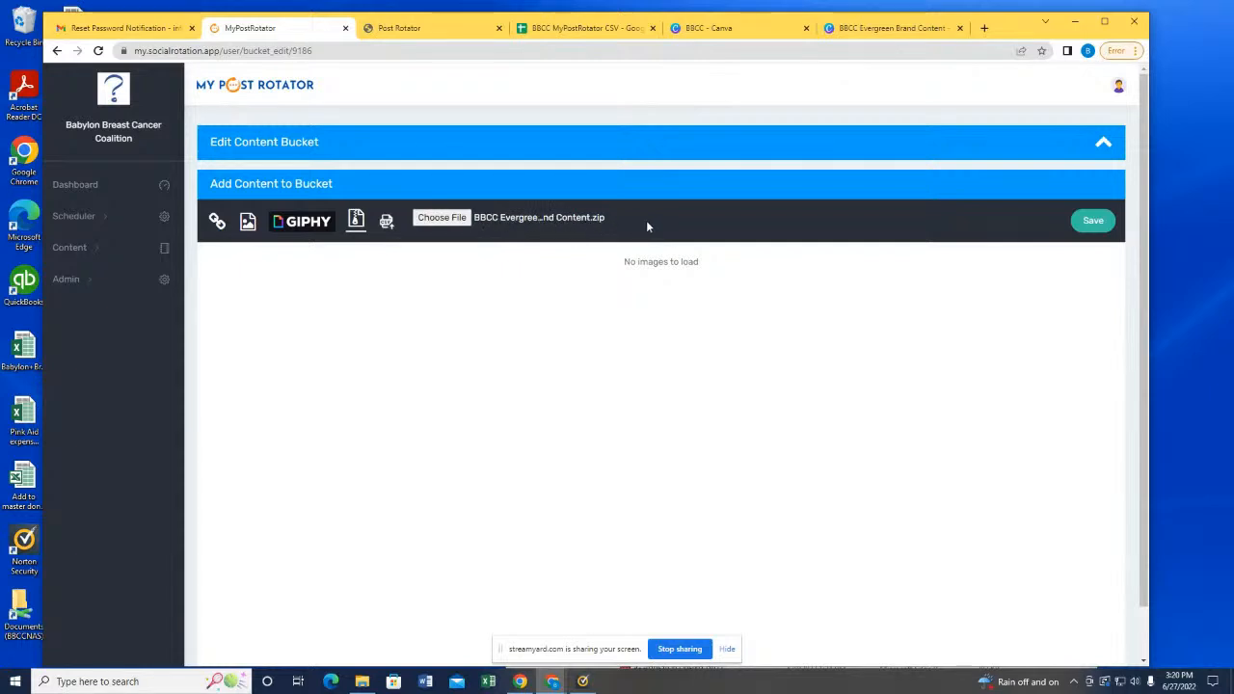
click(1092, 223)
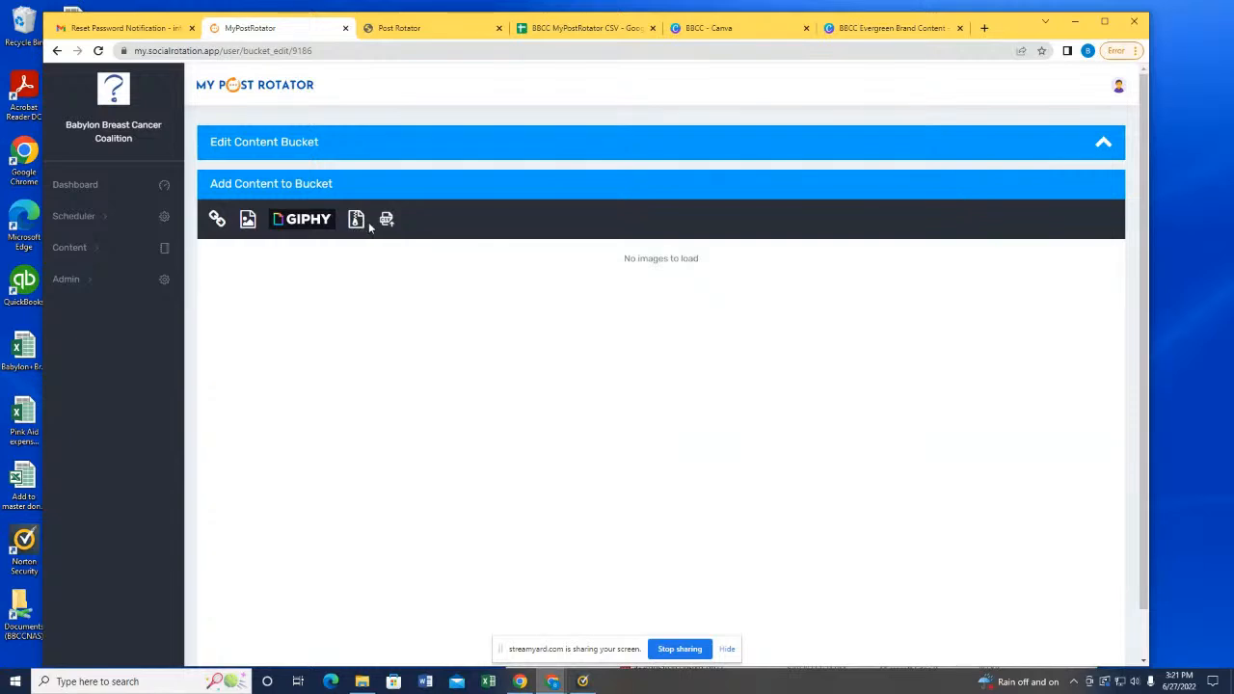
click(563, 33)
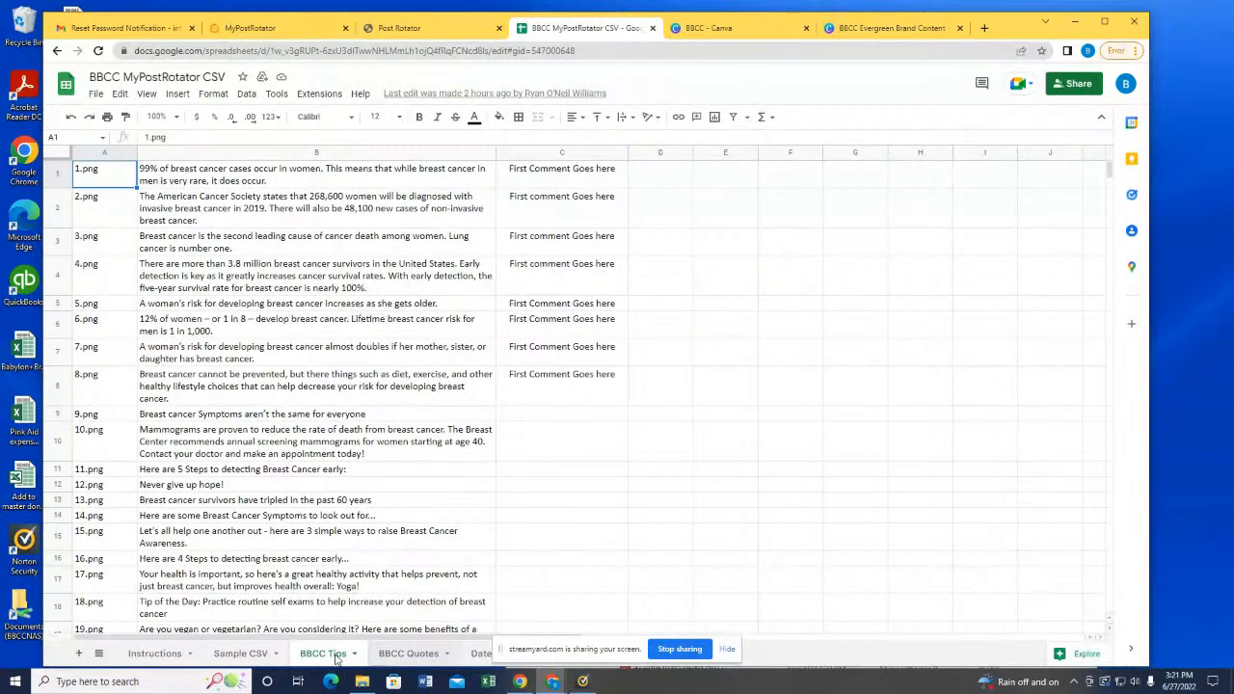
click(276, 399)
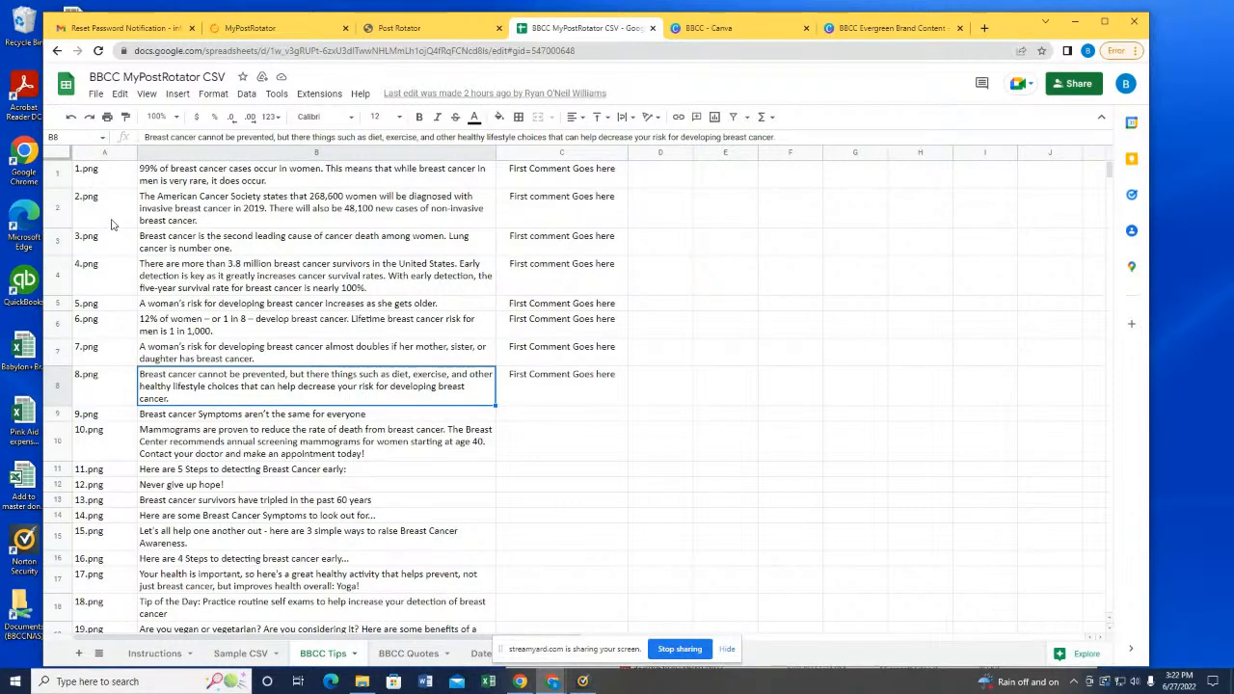
click(186, 183)
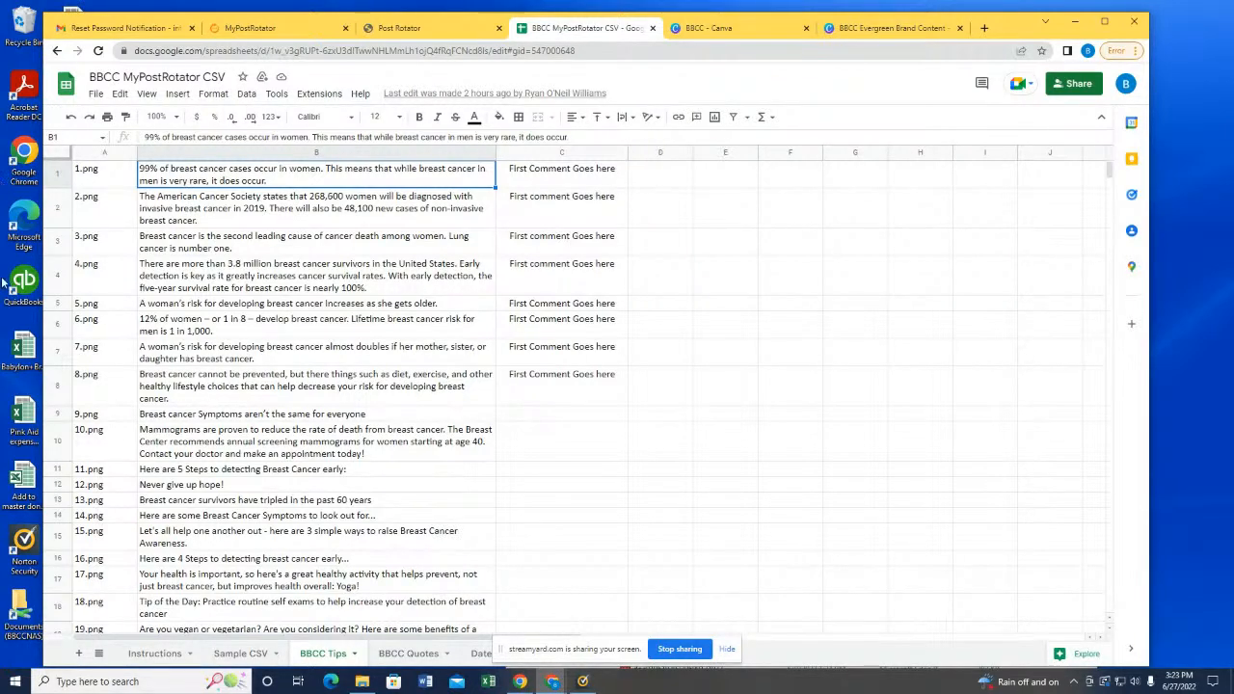
Inspect the Sample CSV caption and comment placeholders in cells B1 and C1.
click(246, 661)
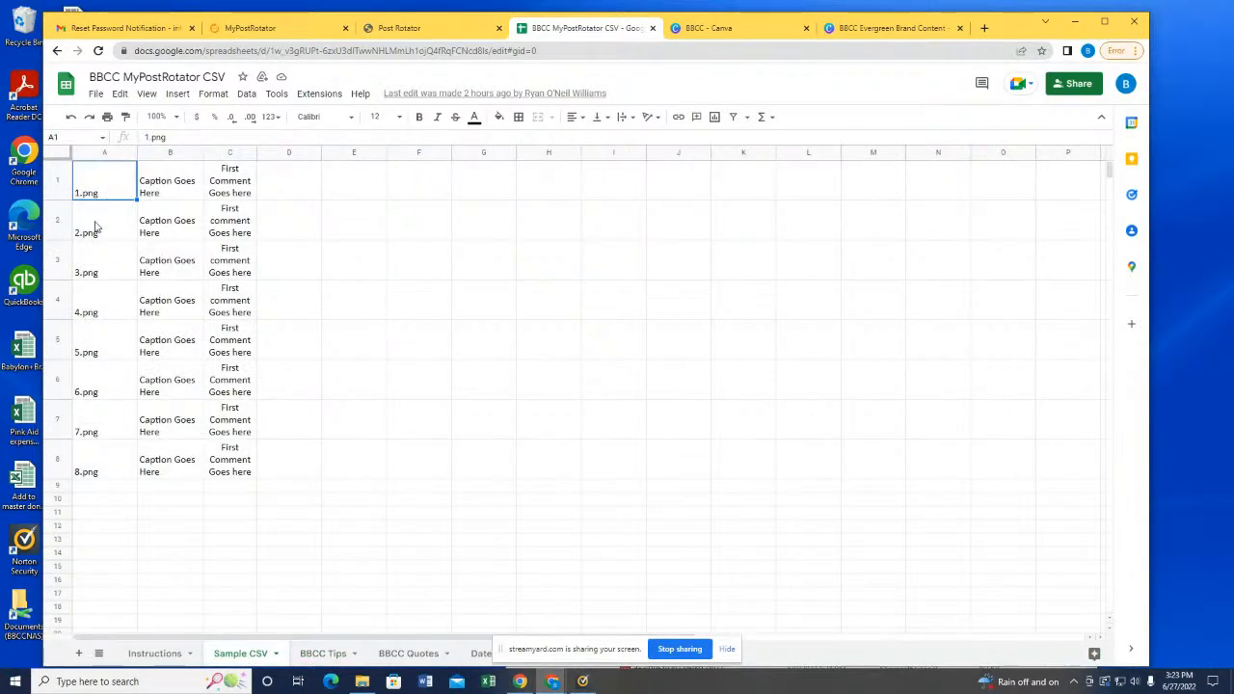
click(183, 194)
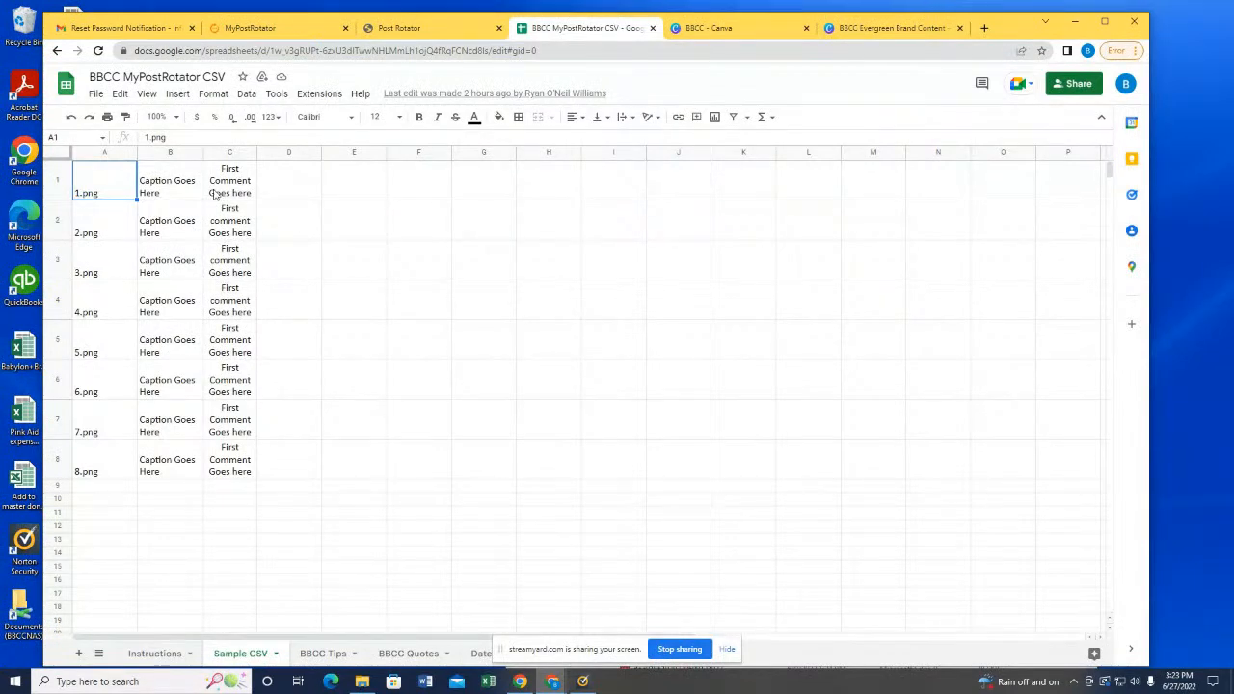
click(221, 192)
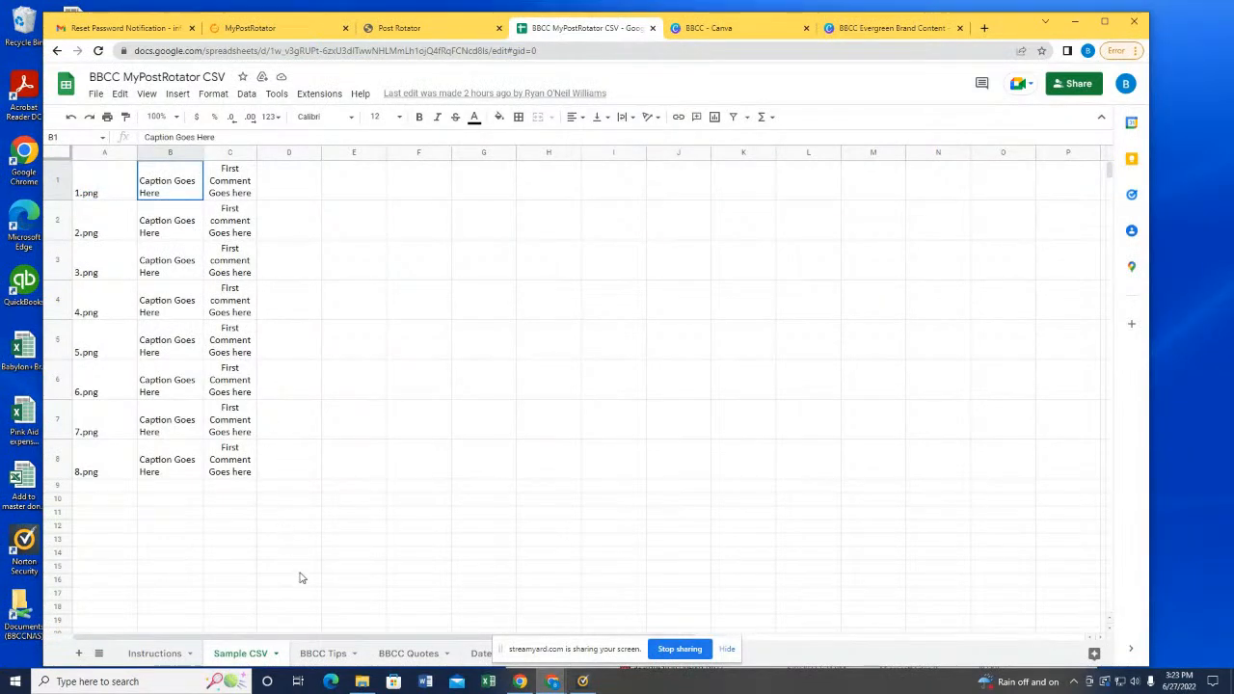
Compare BBCC Tips and BBCC Quotes, noting empty captions for 9.png and 22.png, then return to Sample CSV.
click(322, 654)
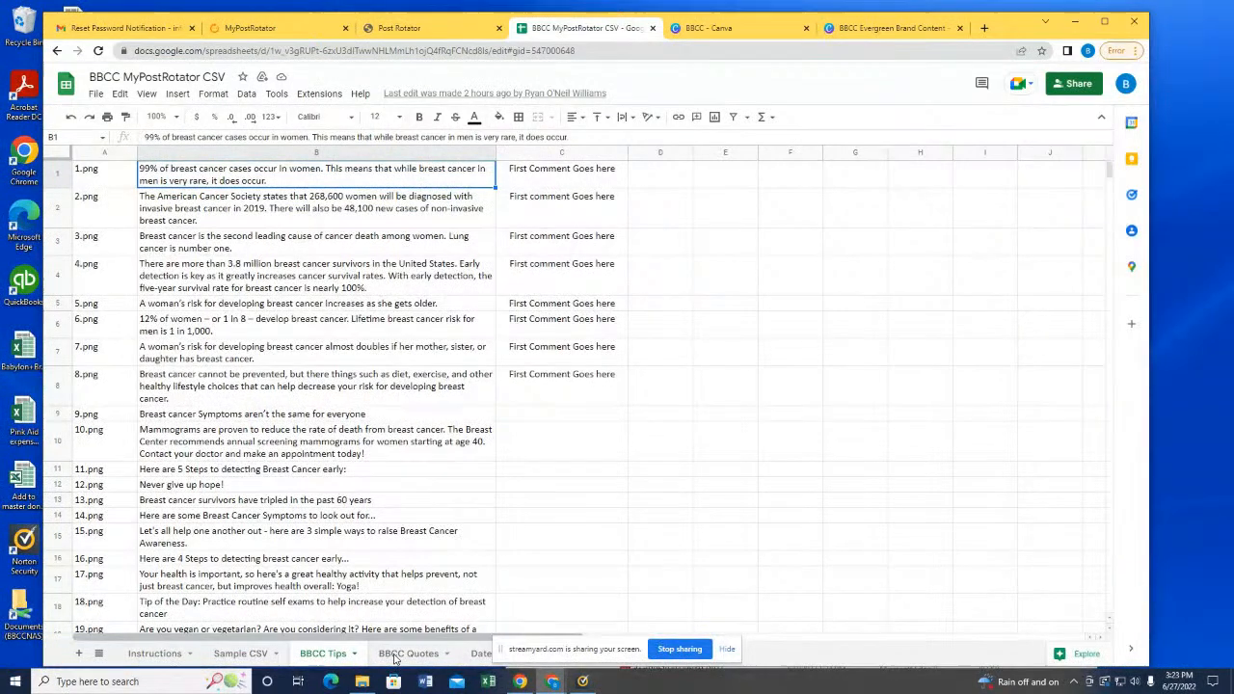
click(394, 655)
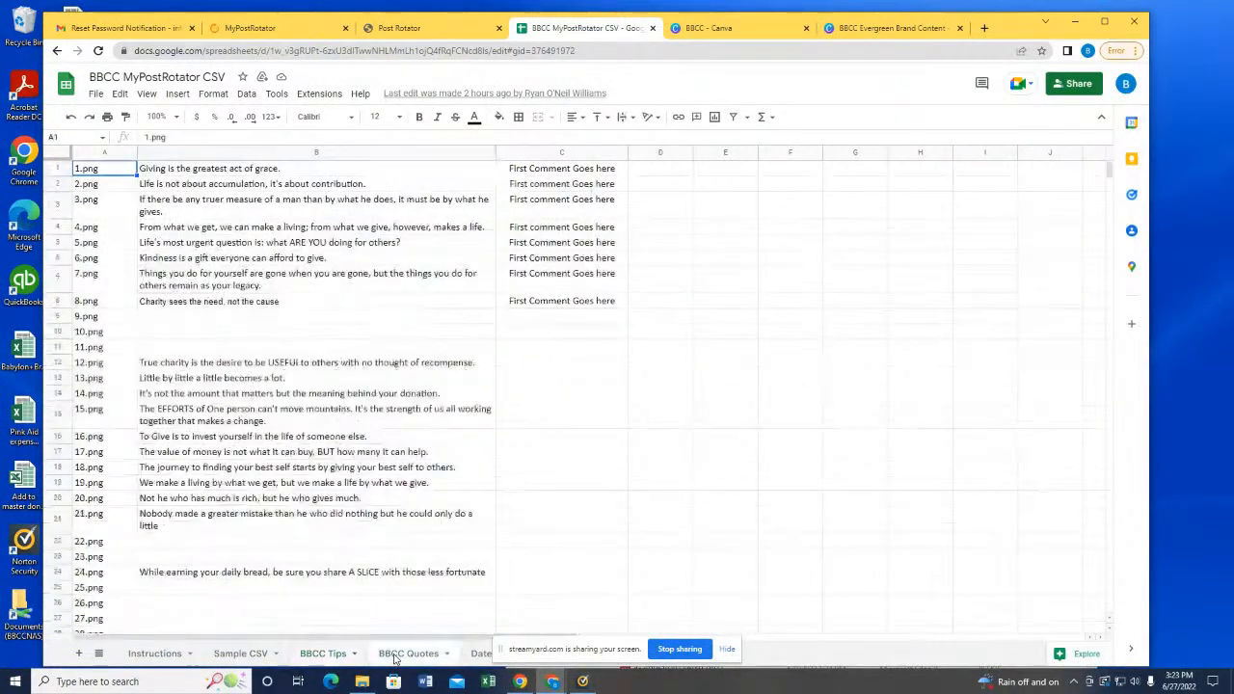
click(181, 321)
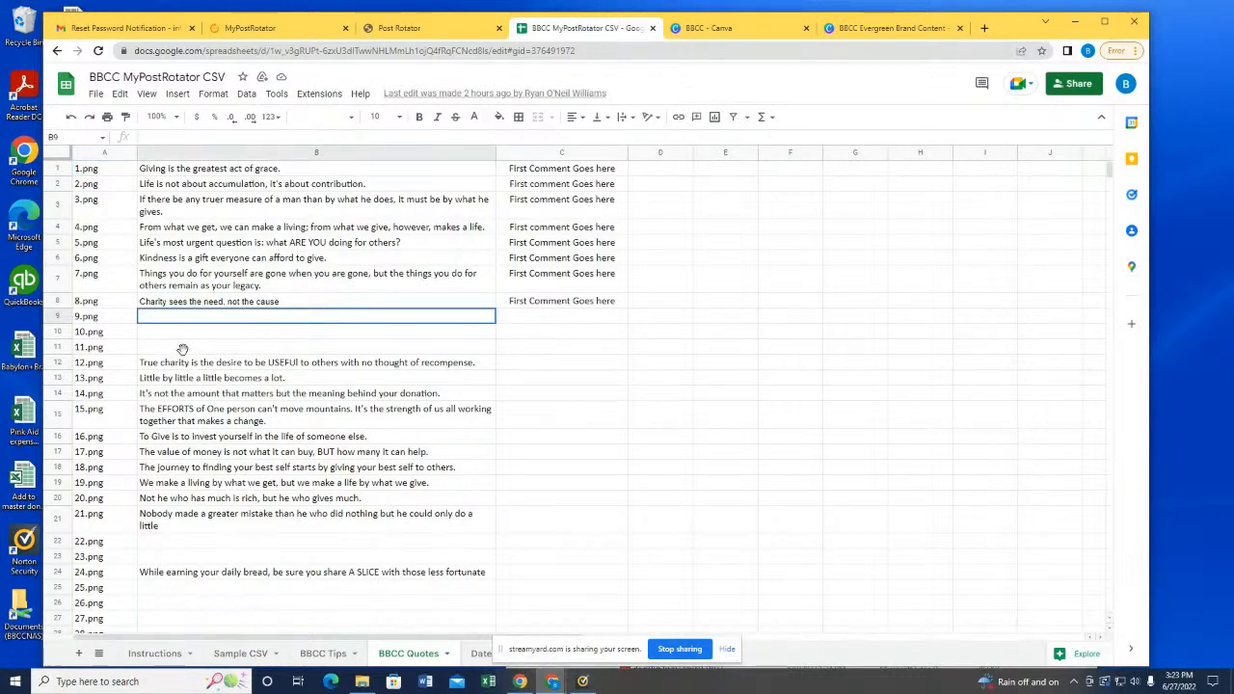
key(Down)
key(Down)
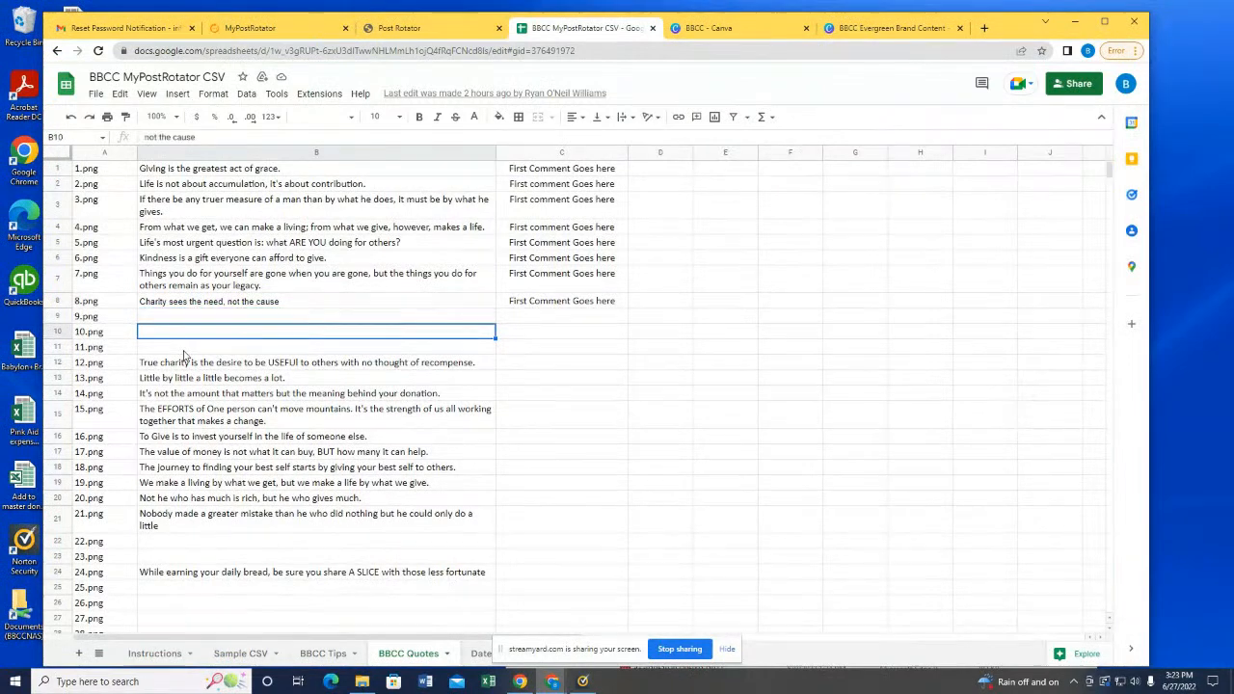
click(225, 546)
key(Down)
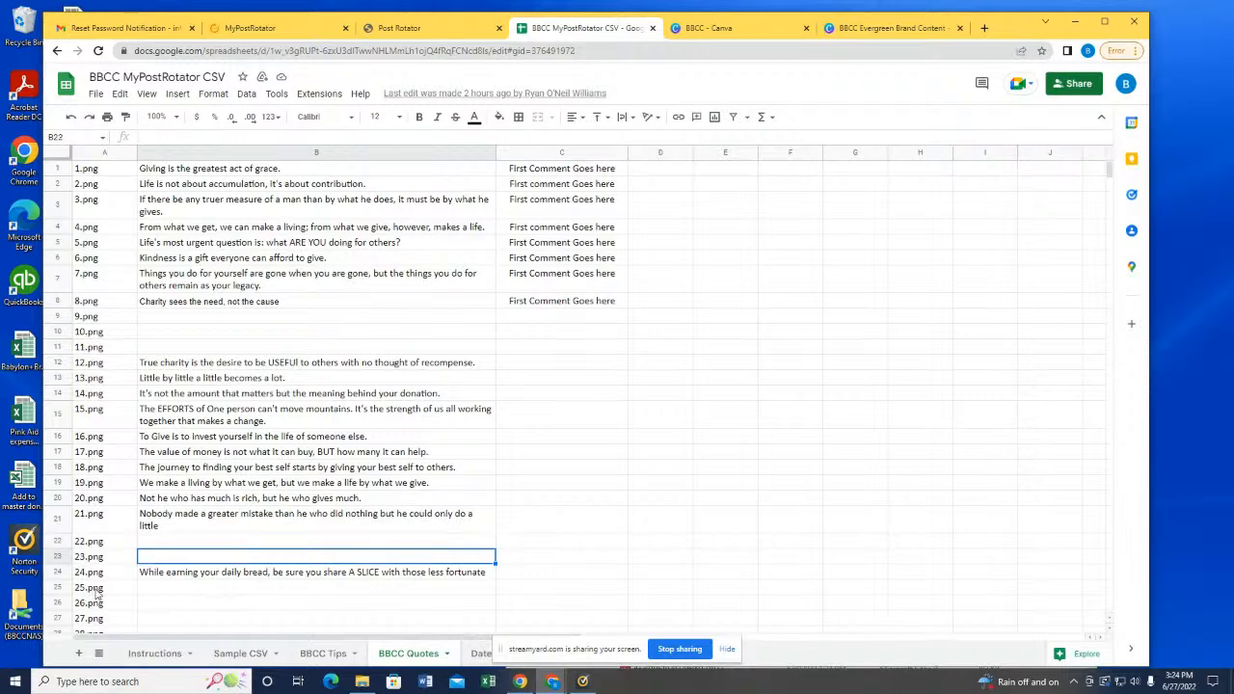
click(218, 568)
click(238, 520)
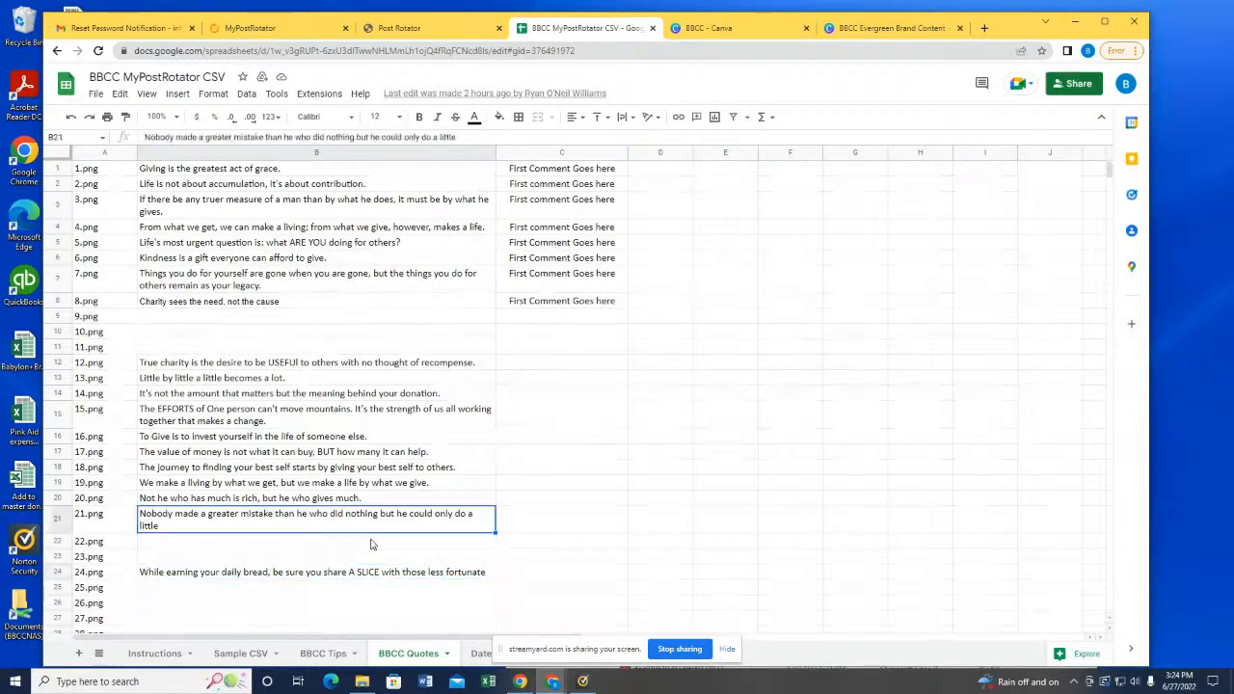
click(175, 546)
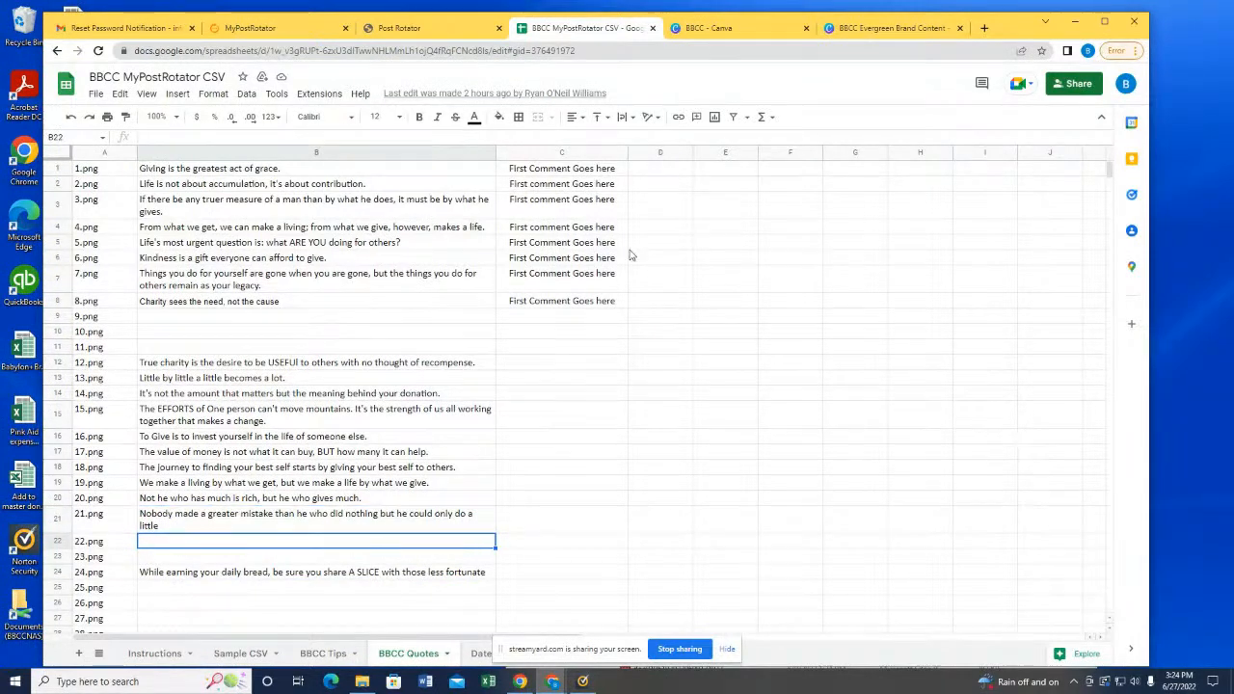
click(554, 173)
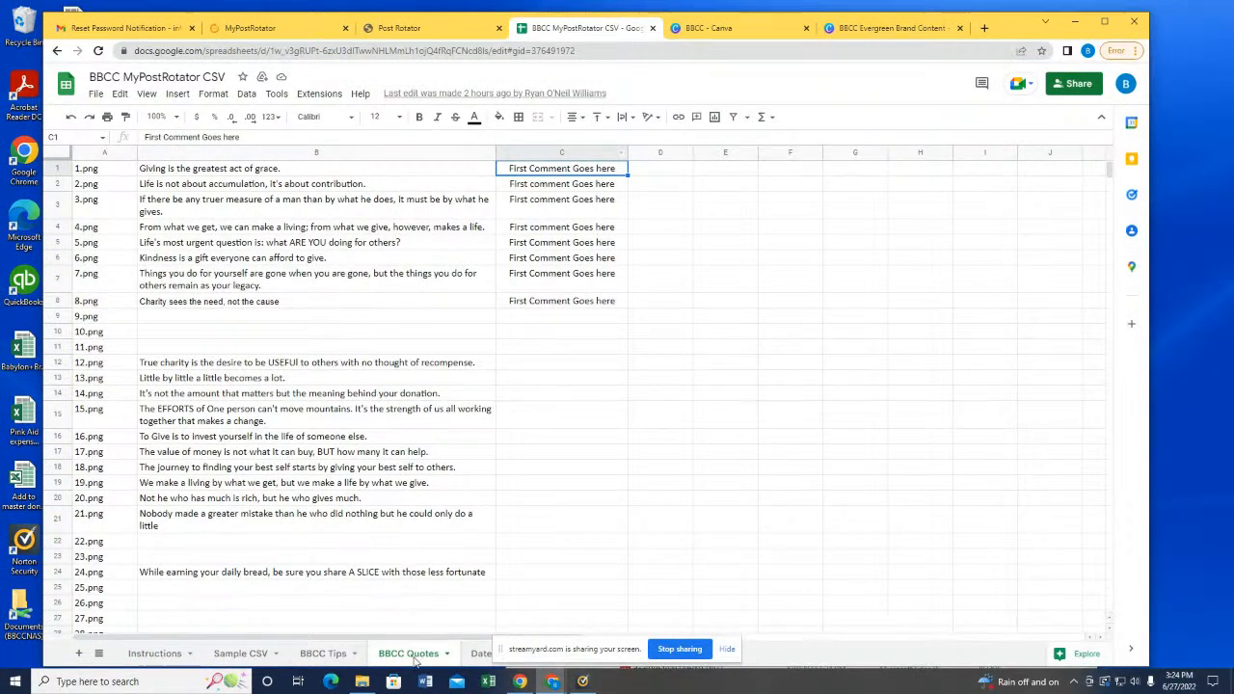
click(320, 654)
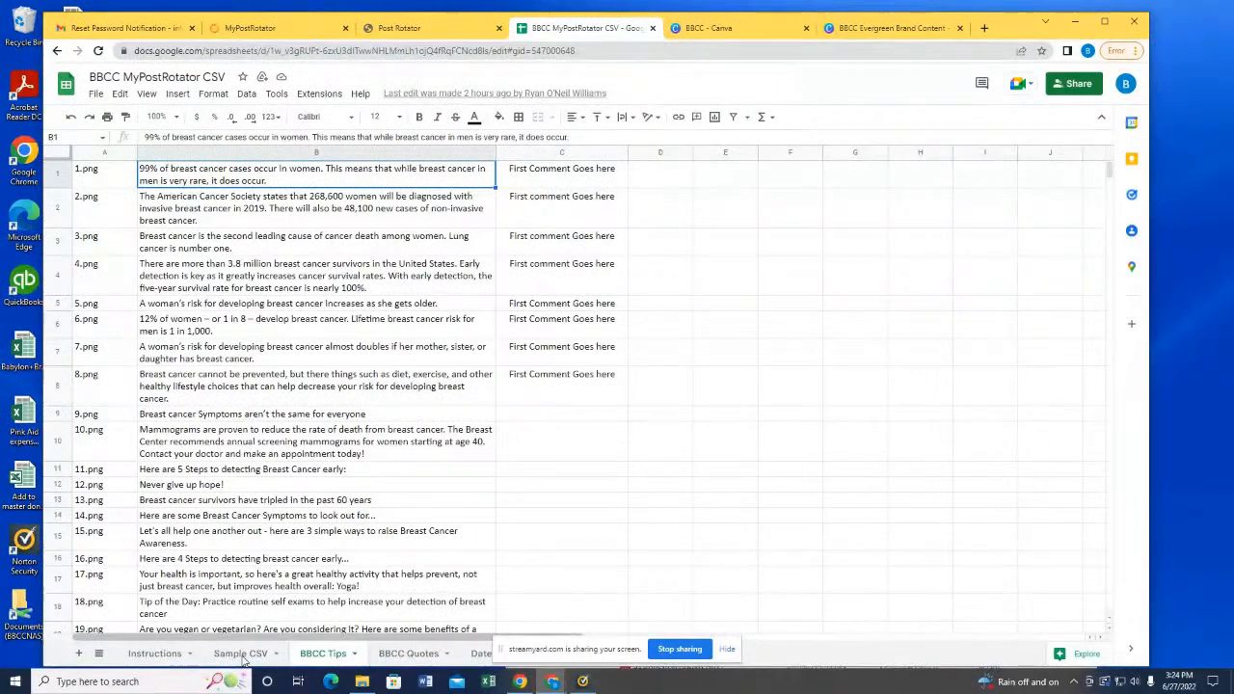
click(241, 653)
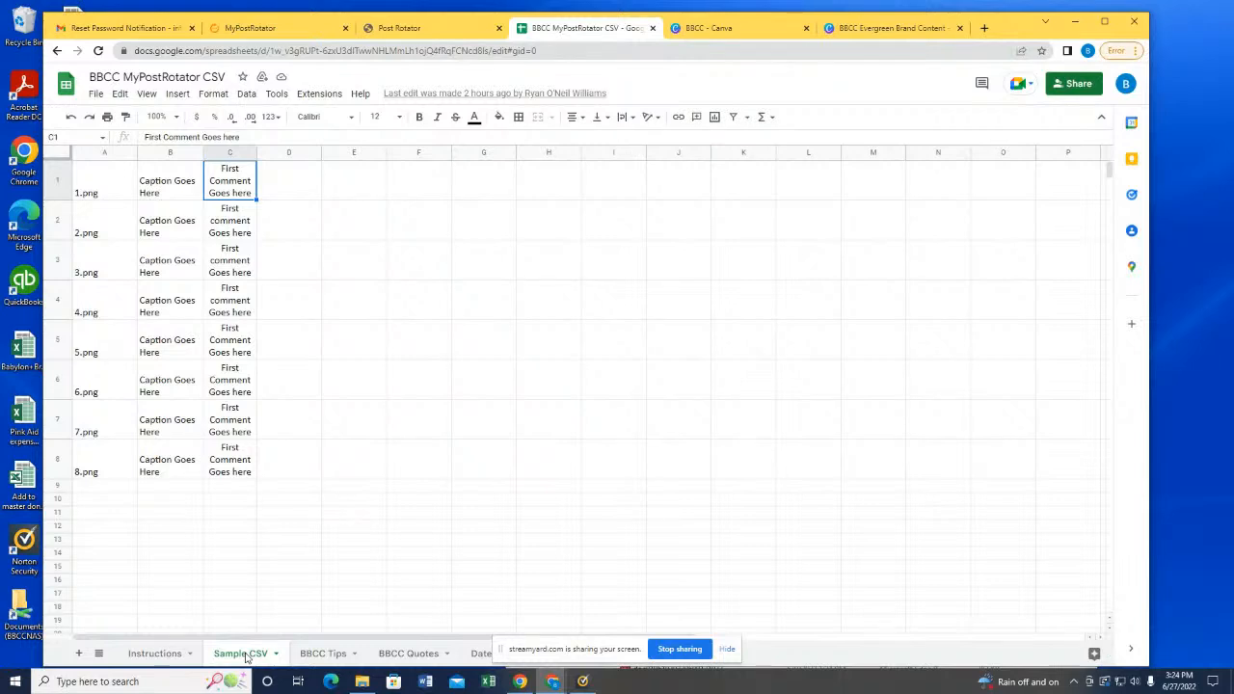
Duplicate the Sample CSV sheet as 'BBCC Evergreen Branding', then return to the BBCC Evergreen Brand Content design.
right_click(246, 657)
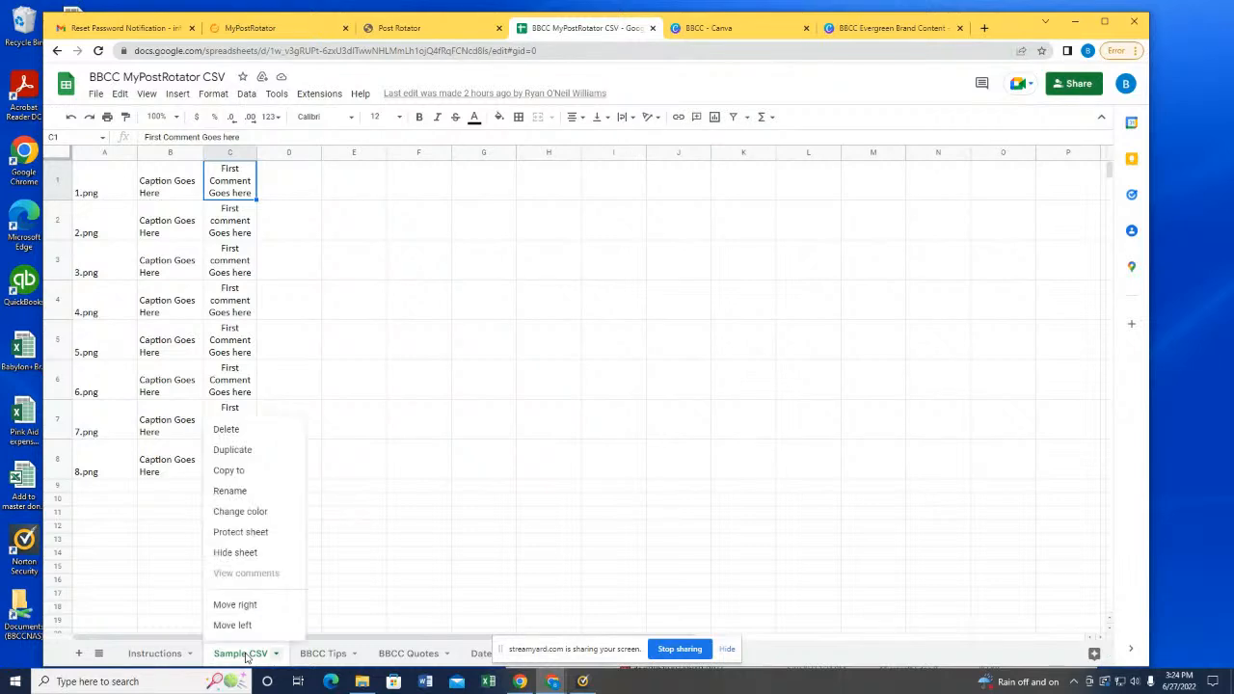
click(245, 451)
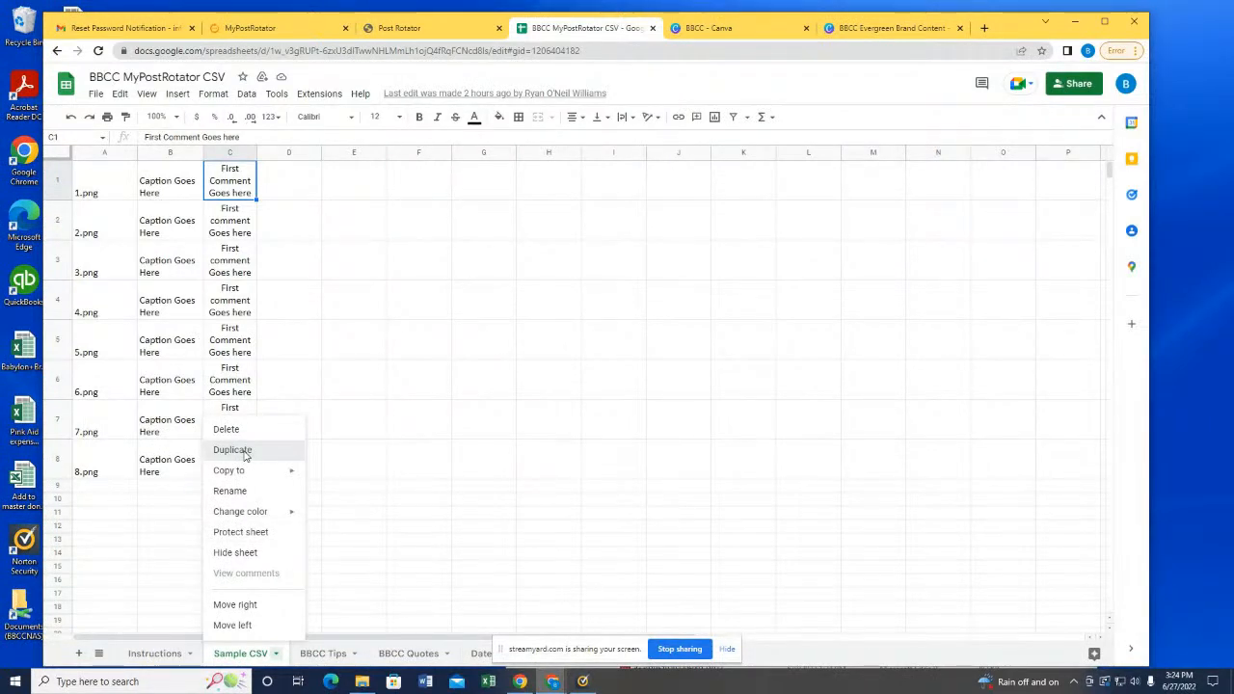
click(245, 452)
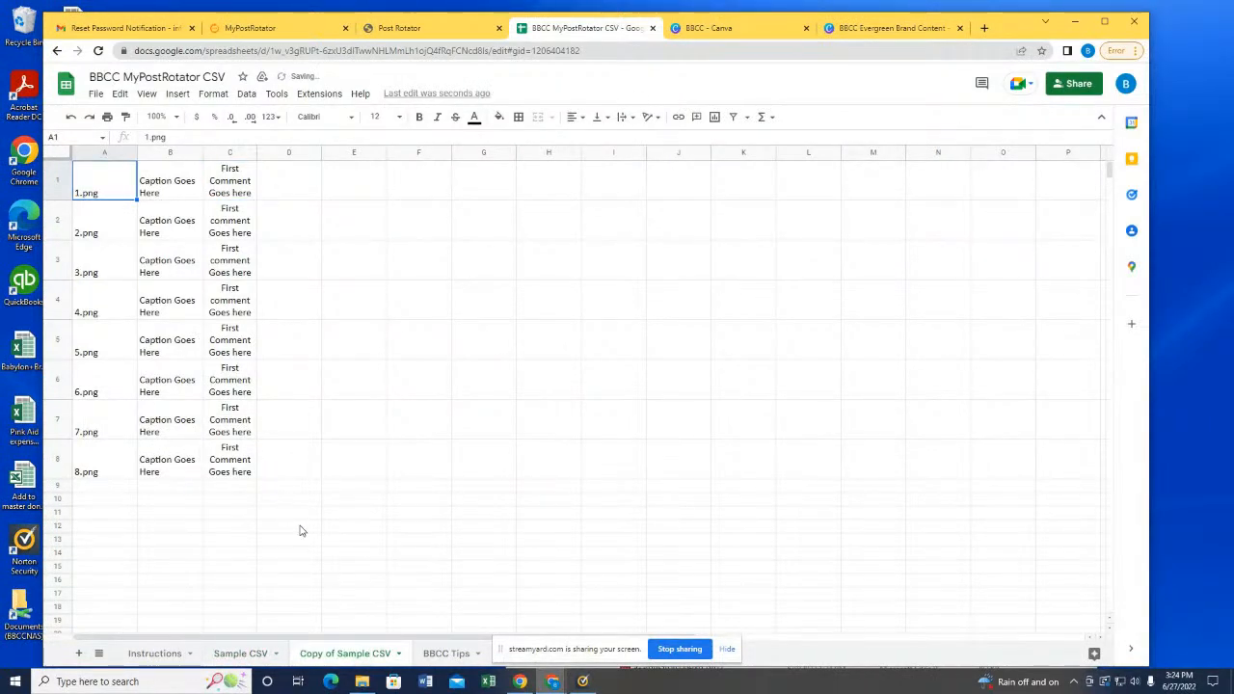
double_click(328, 656)
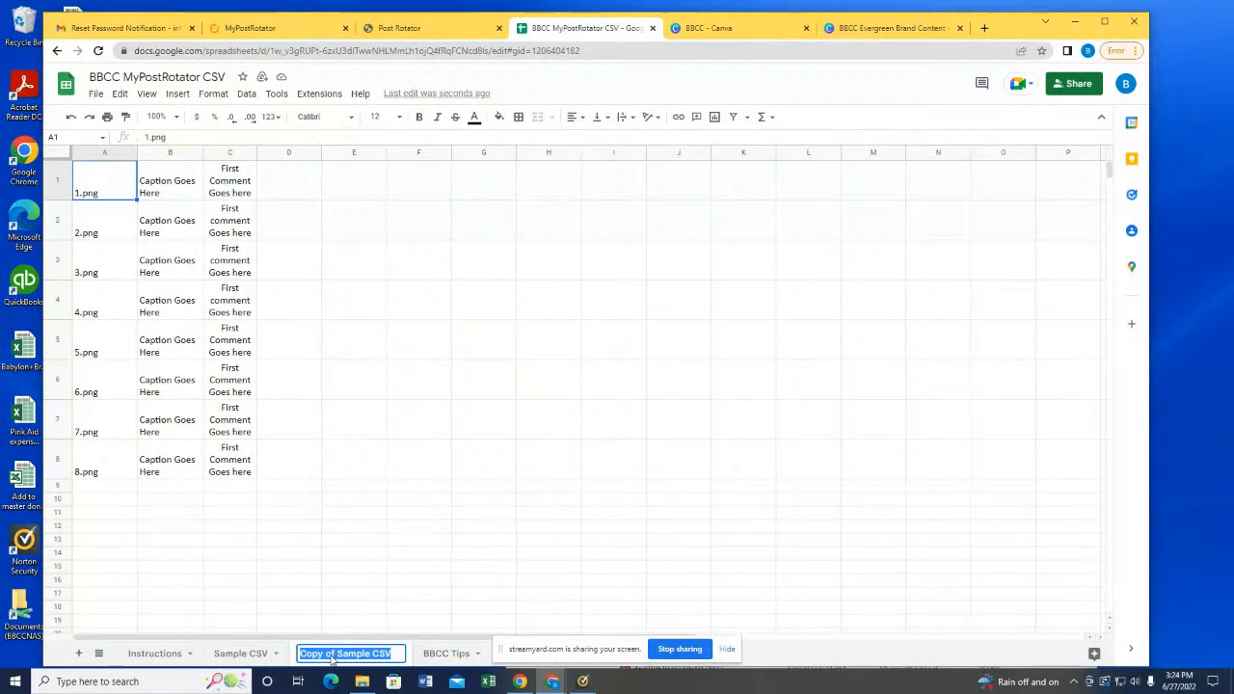
text(B)
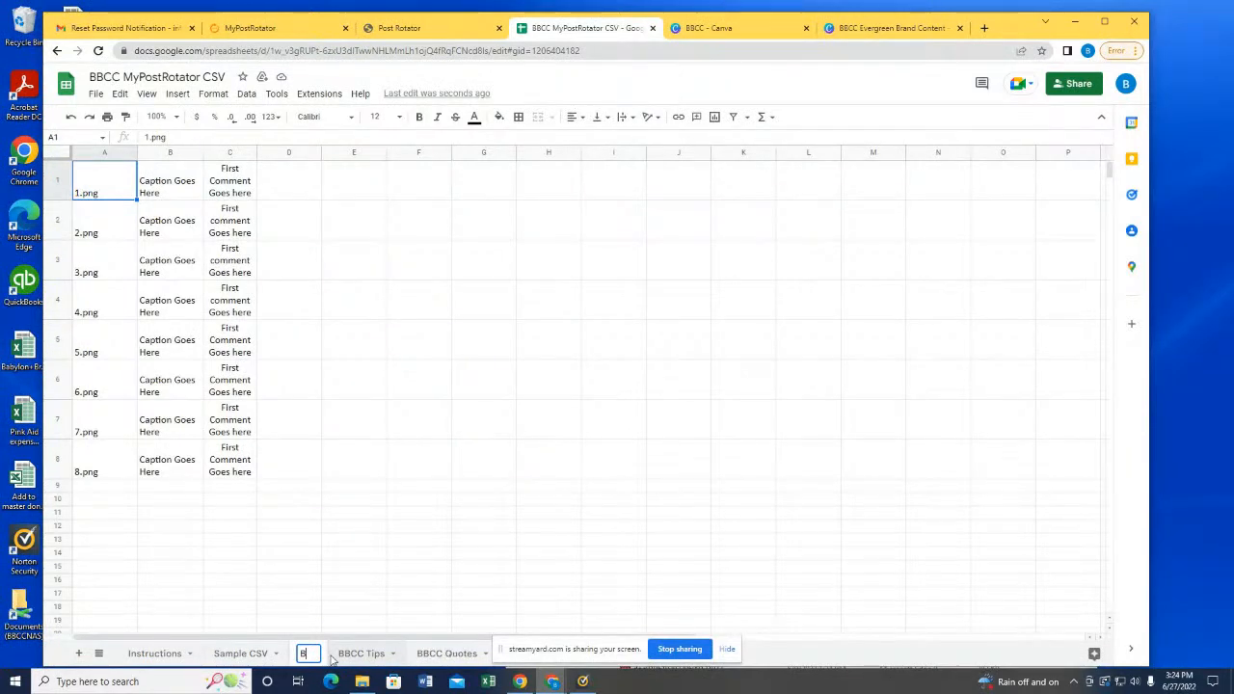
text(BC)
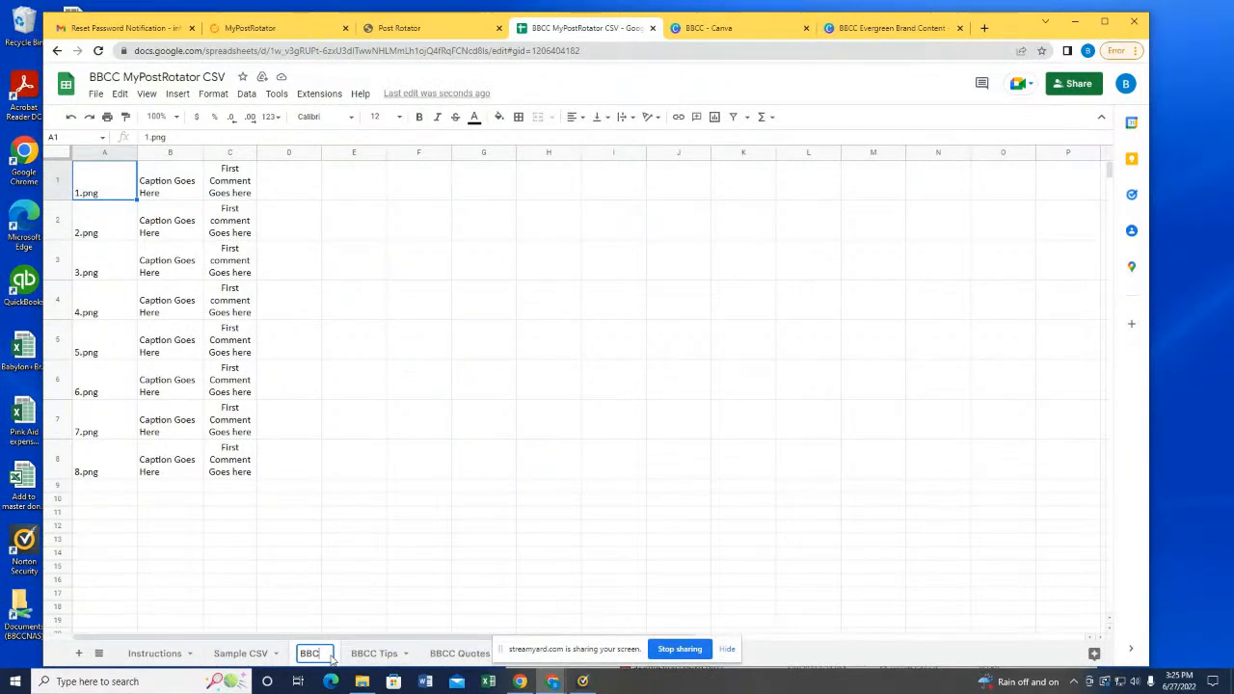
text(C Ever)
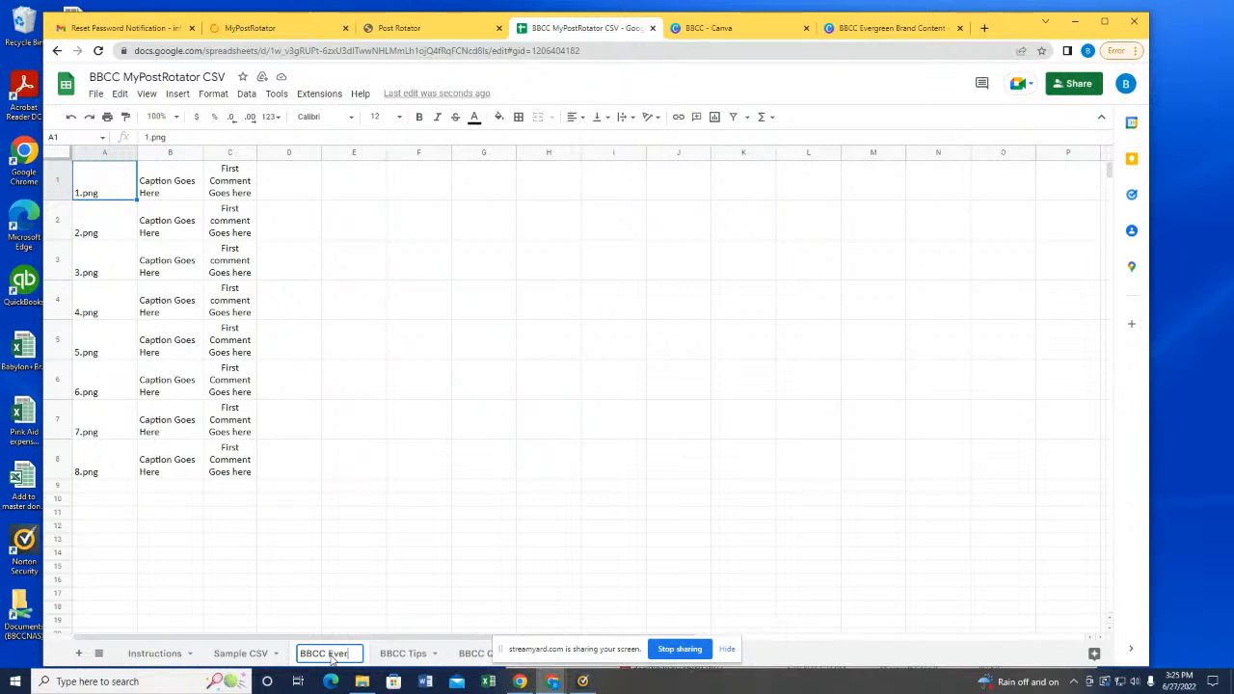
text(green B)
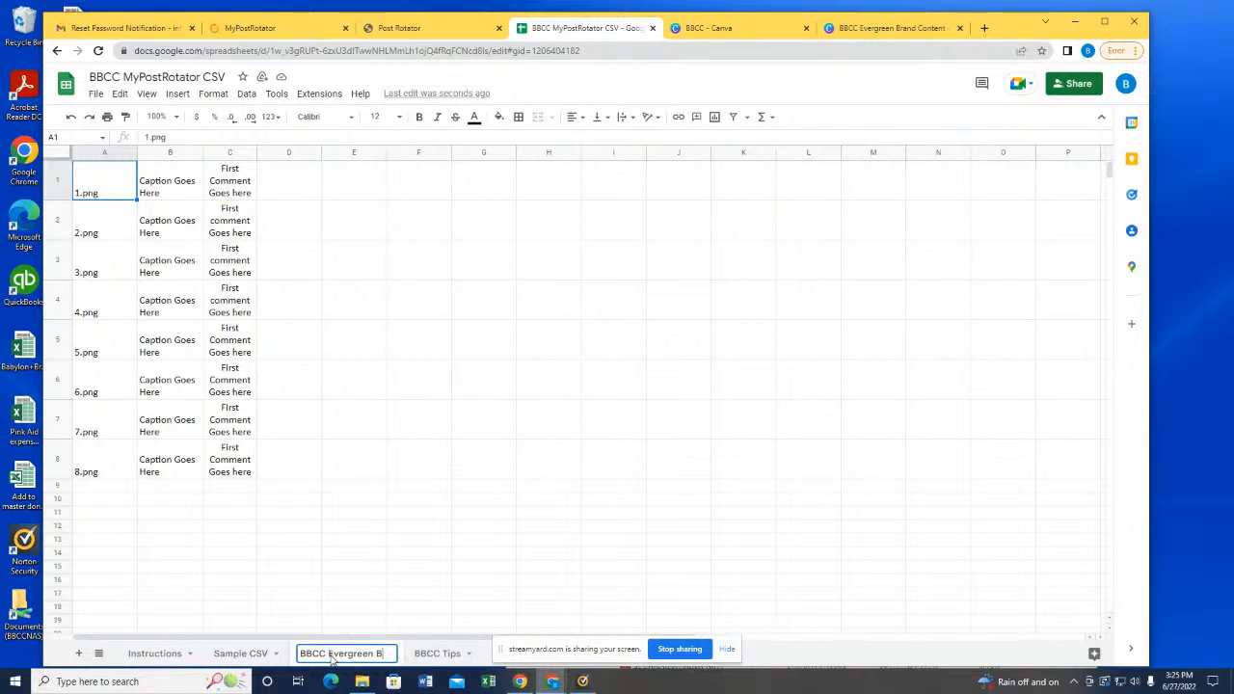
text(randing)
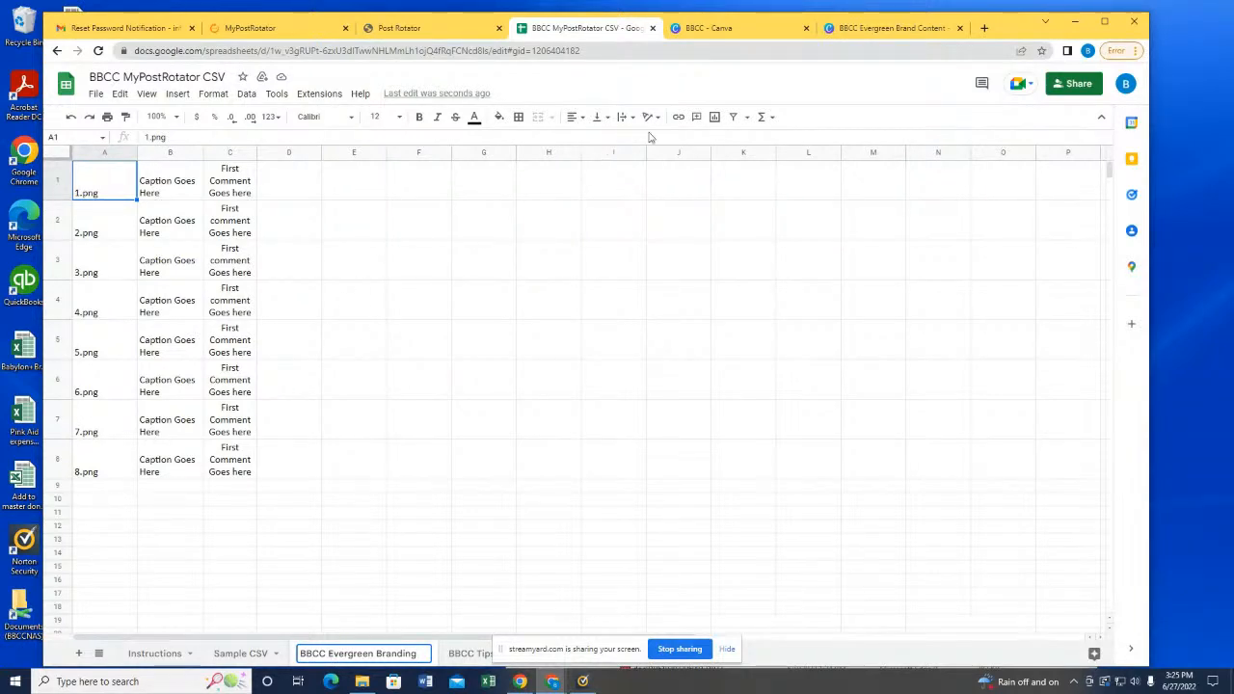
click(855, 28)
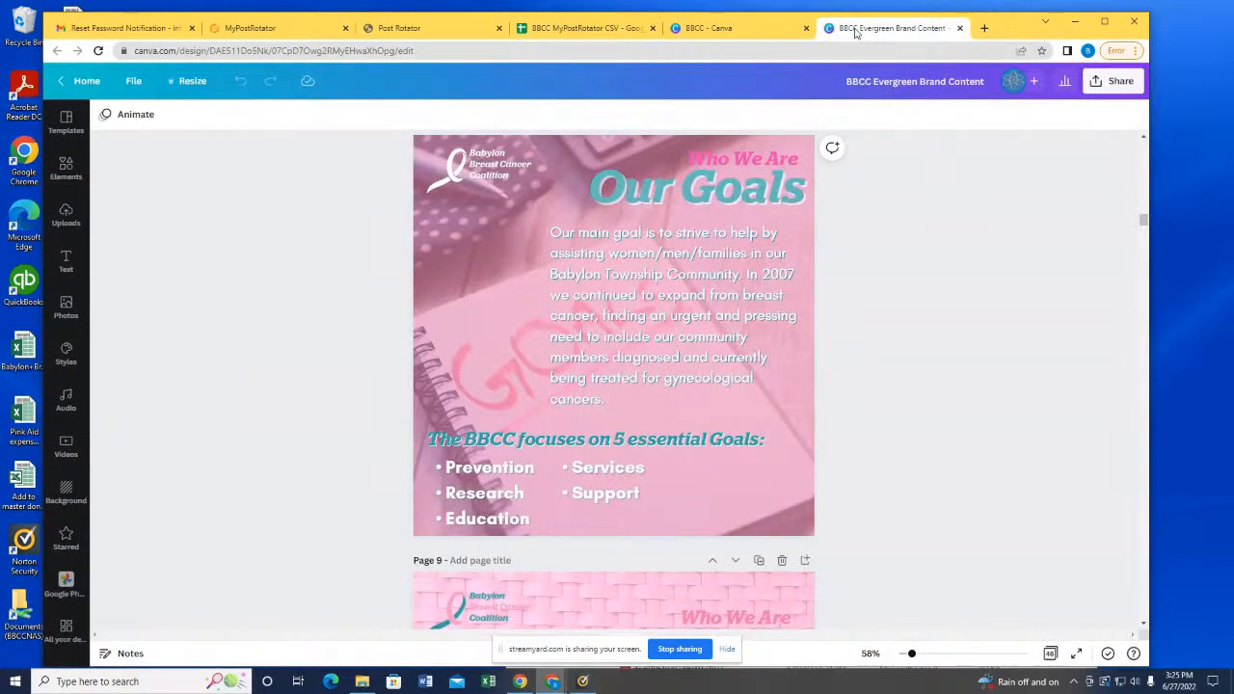
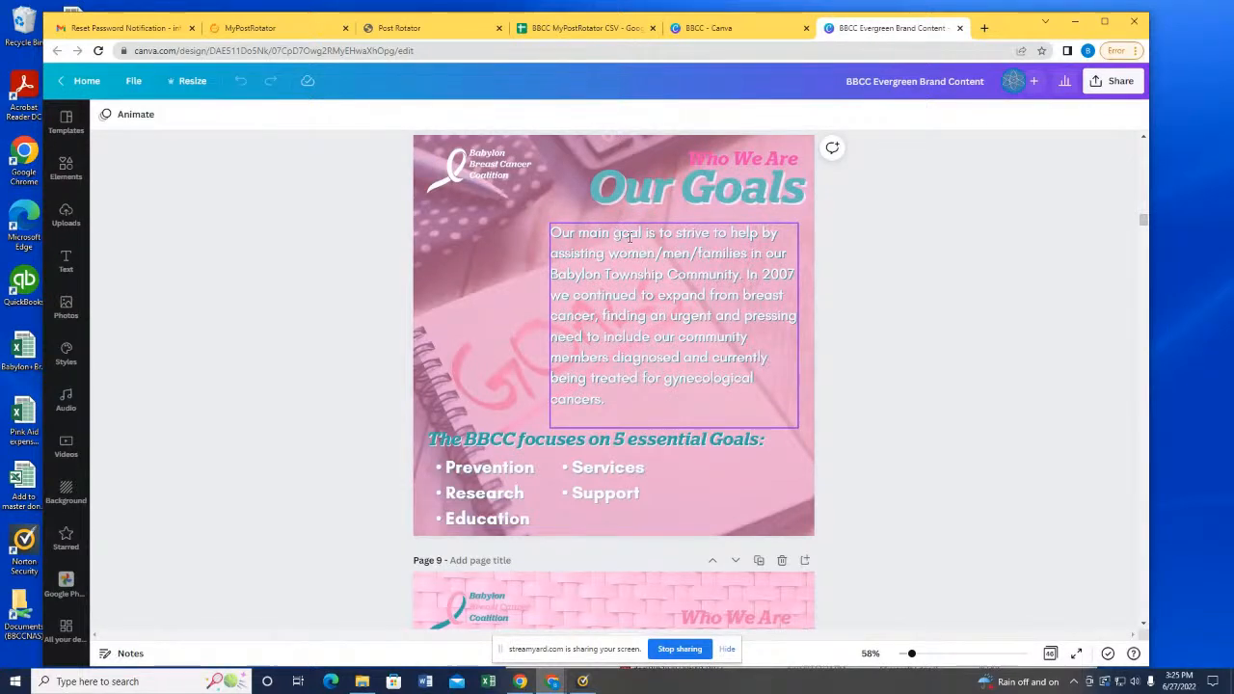
Select the entire Our Goals body paragraph in the Canva design's text box.
double_click(630, 236)
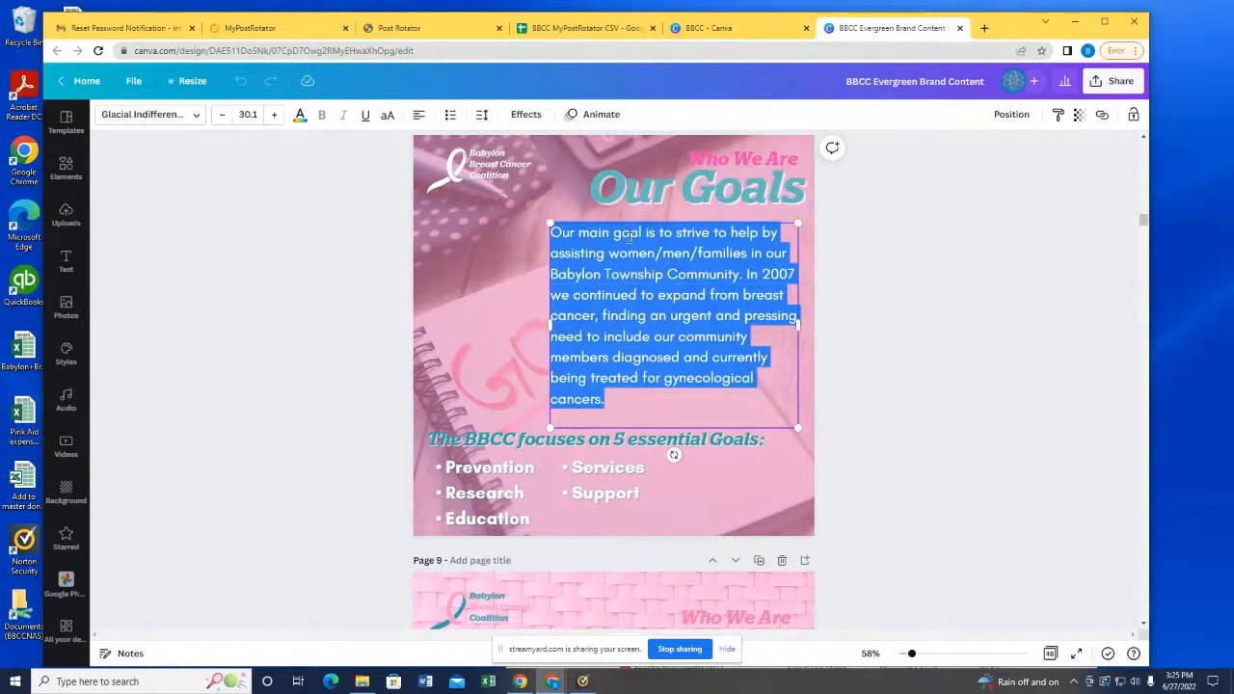
click(629, 236)
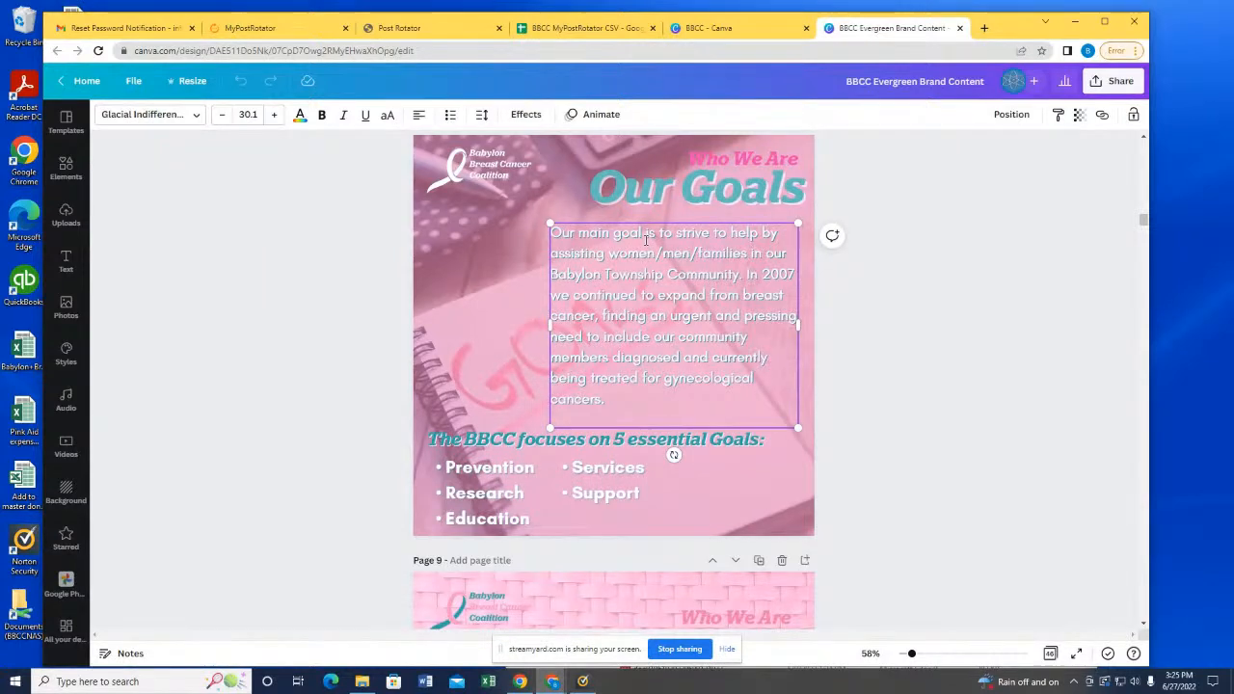
double_click(648, 235)
key(ctrl+a)
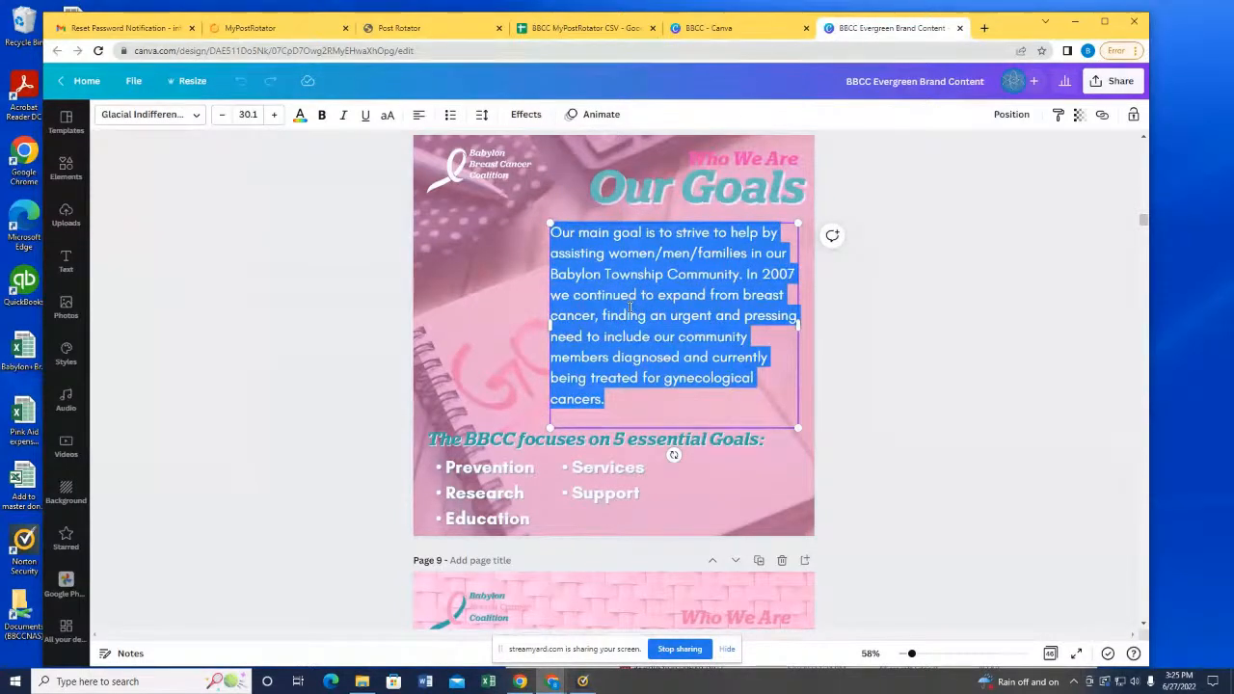
click(572, 29)
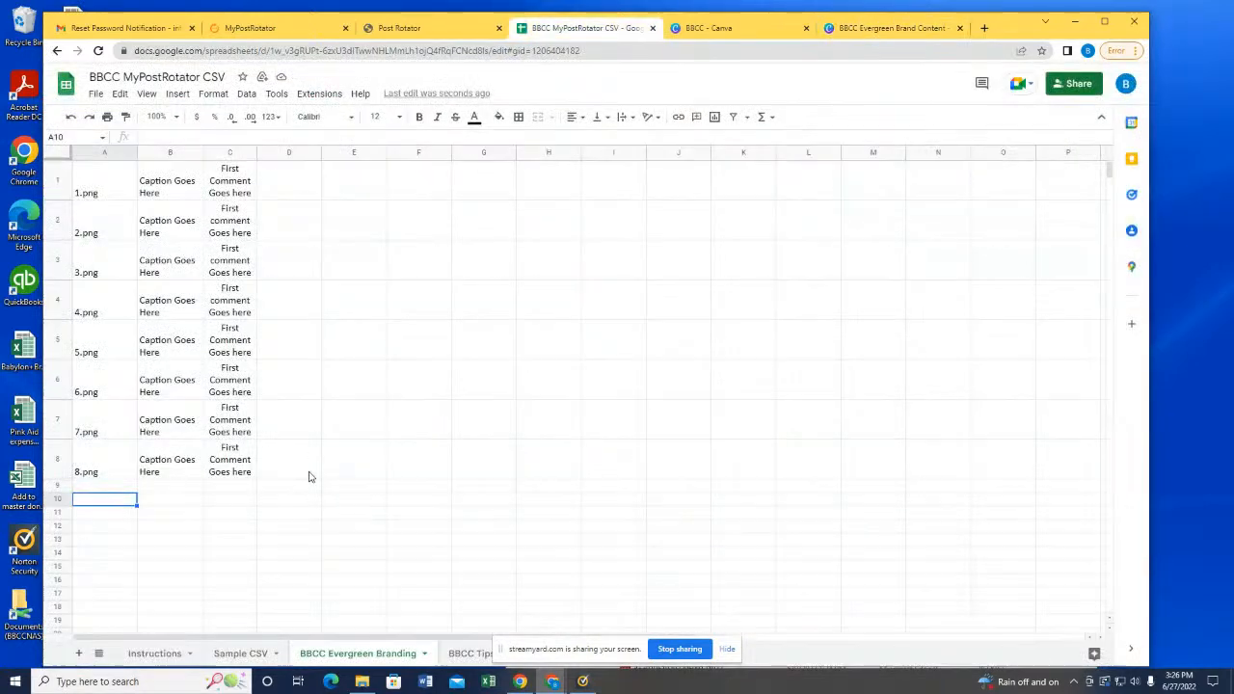
Open cell B8, the caption for 8.png, for editing and highlight its placeholder text.
click(166, 467)
double_click(166, 467)
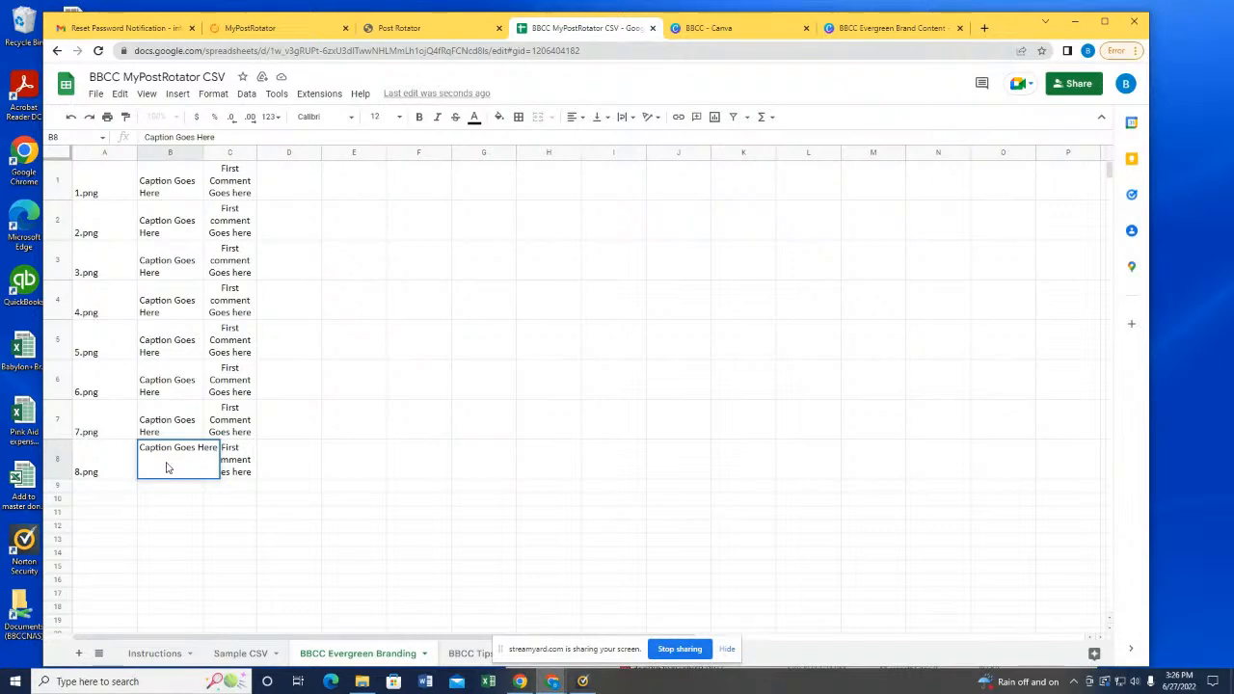
key(ctrl+a)
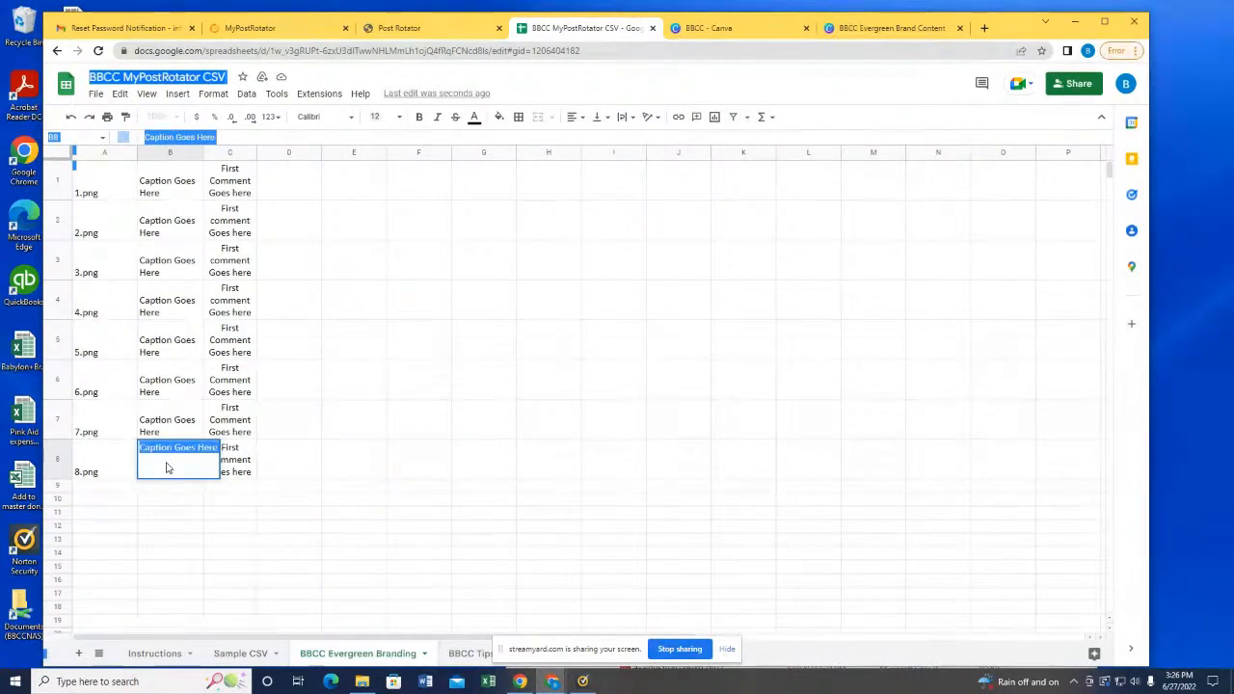
click(166, 467)
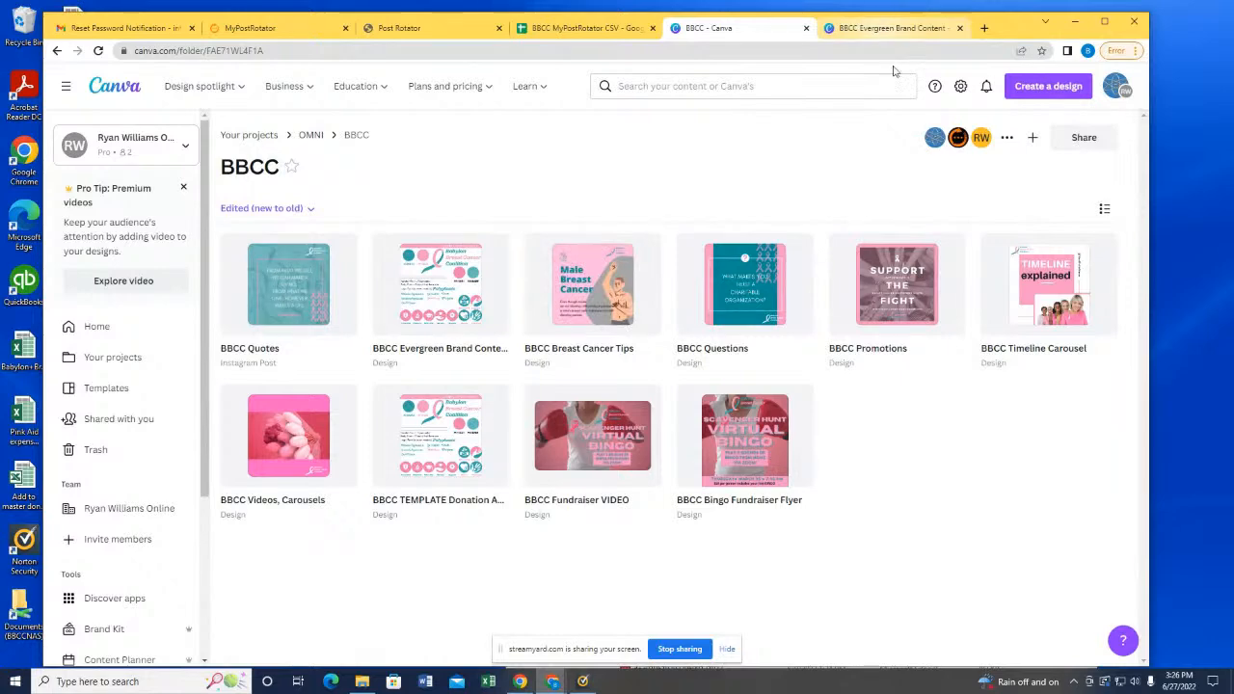
Copy the Our Goals paragraph from the Canva design to the clipboard.
click(885, 29)
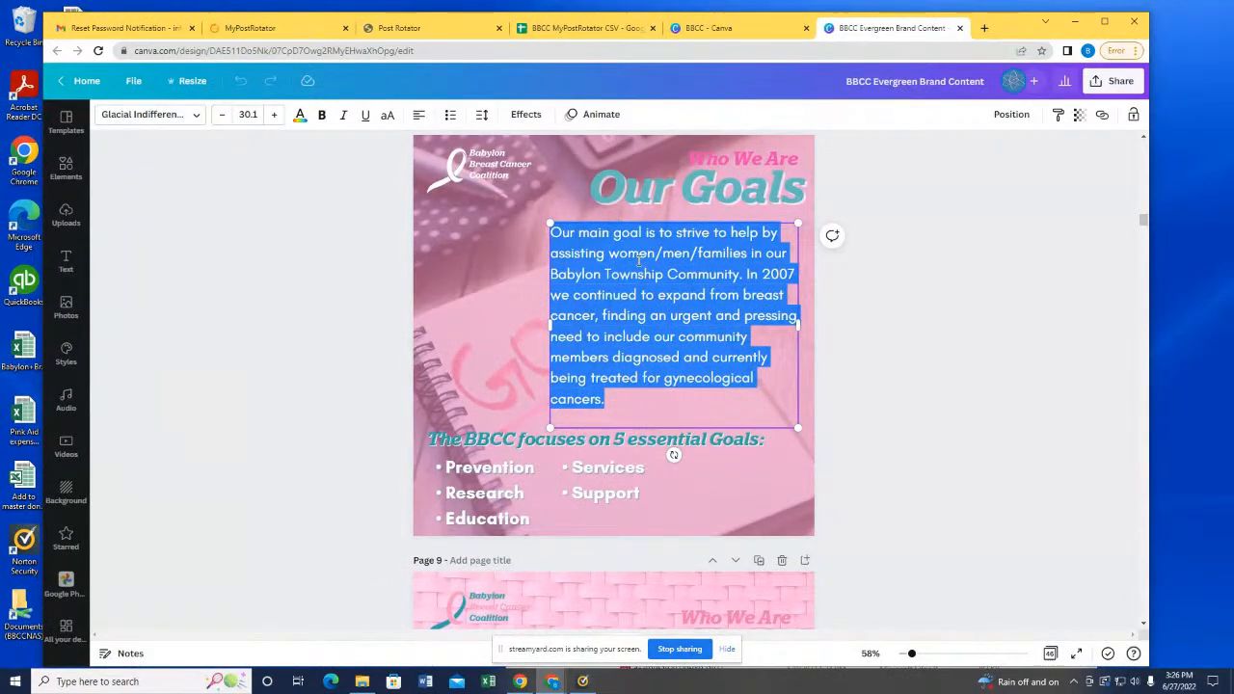
right_click(672, 262)
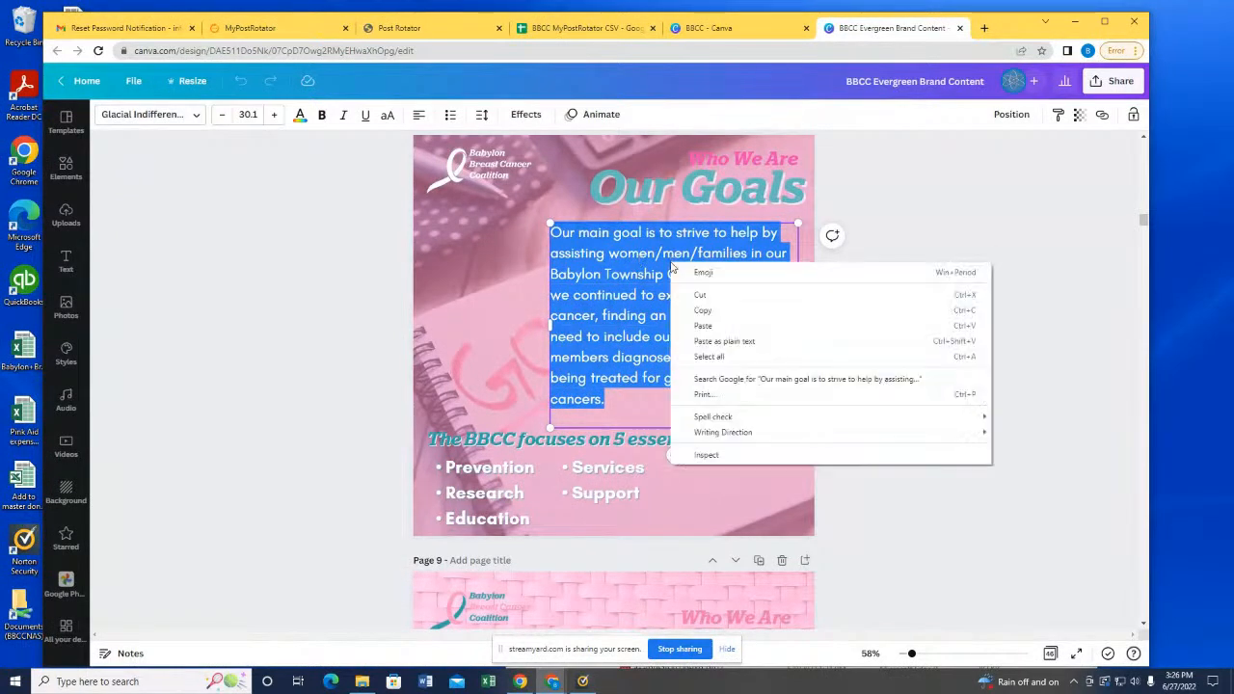
click(701, 309)
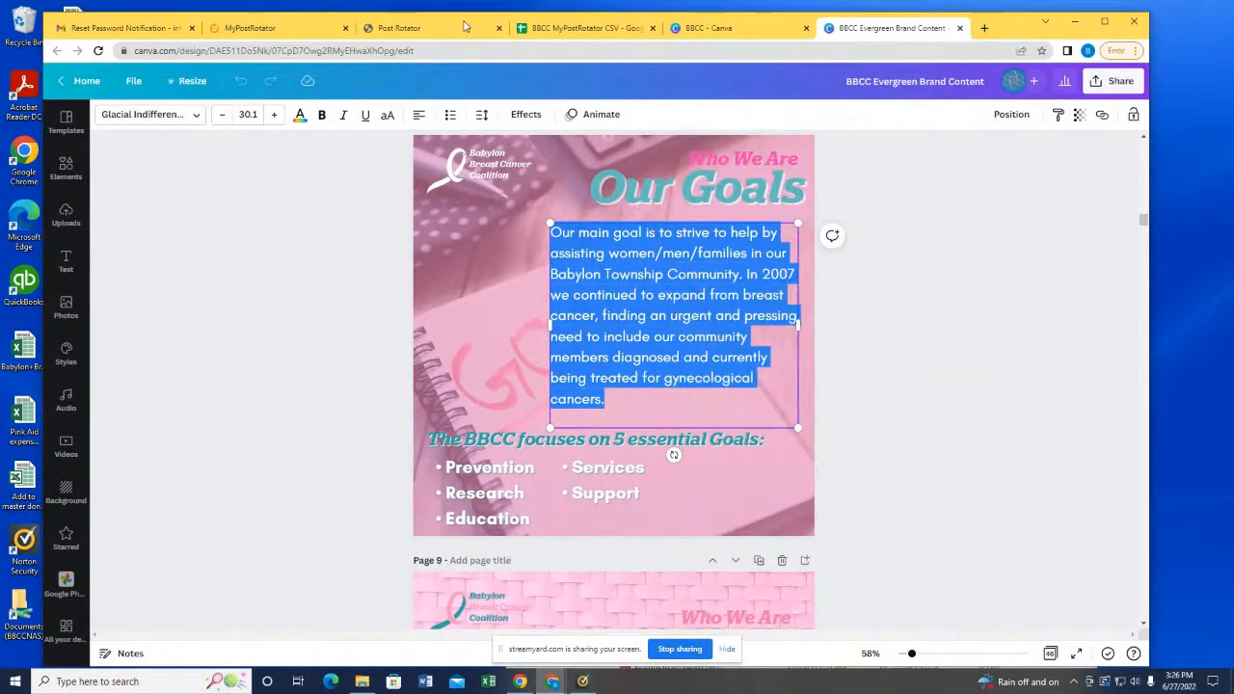
click(597, 35)
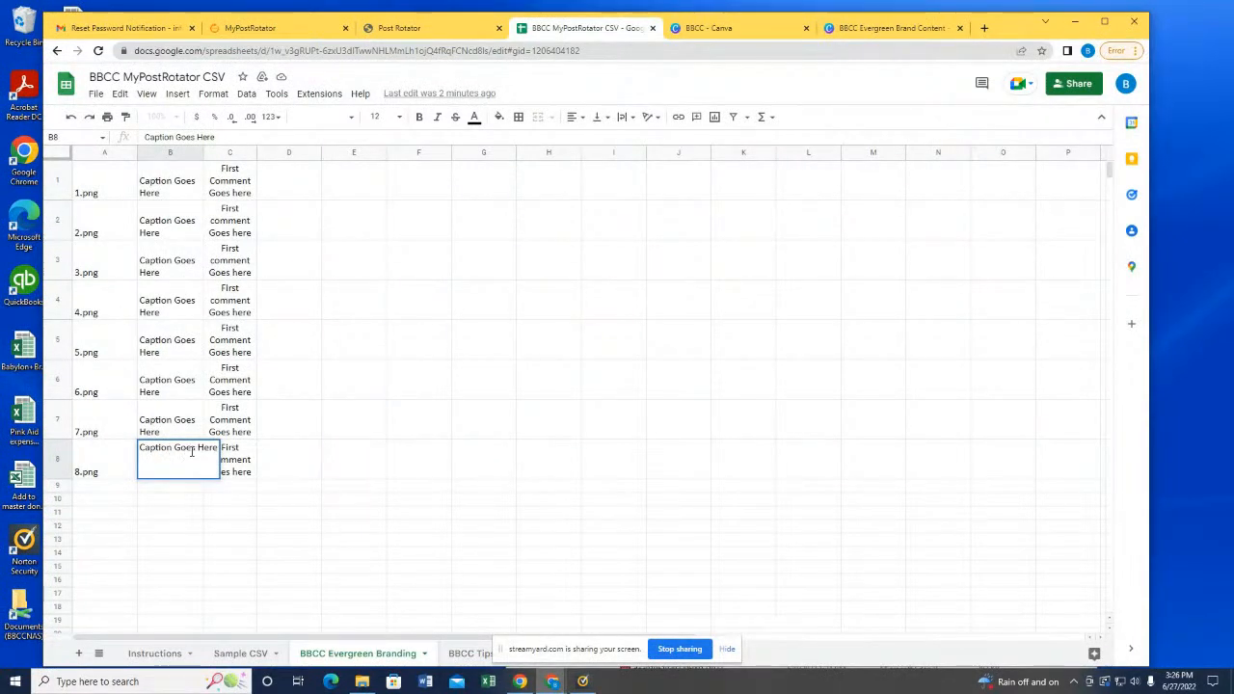
Re-enter cell B8 and highlight its 'Caption Goes Here' placeholder text.
key(ctrl+a)
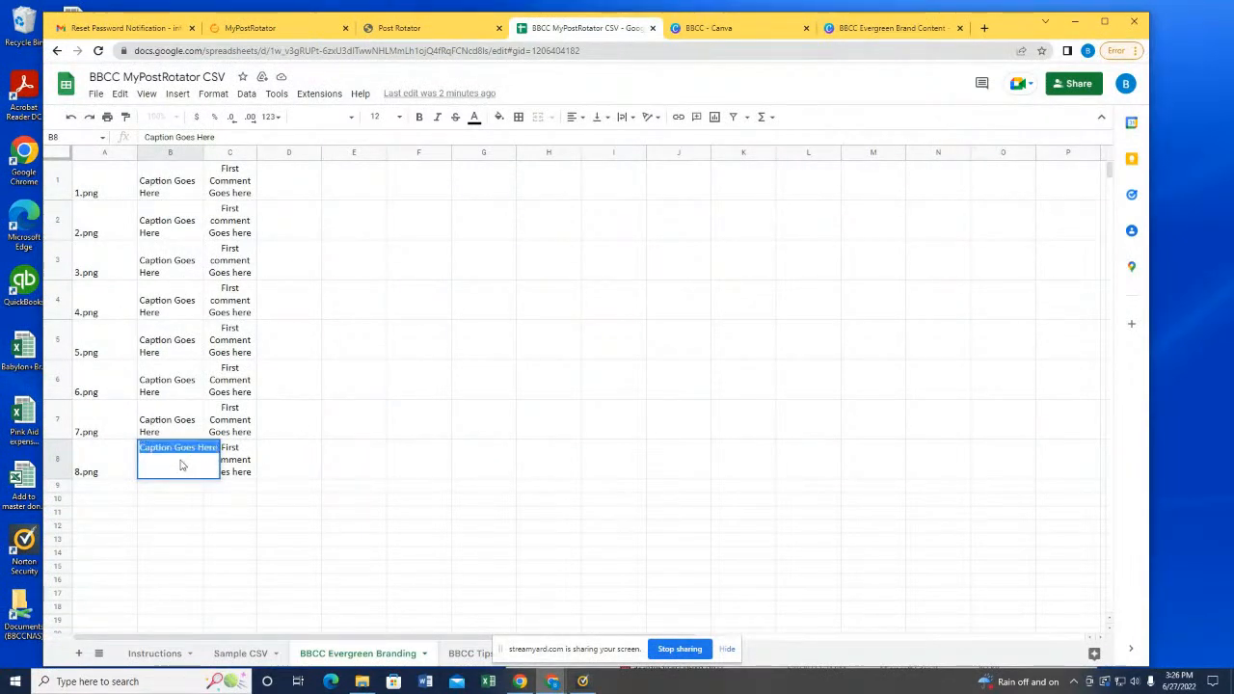
key(Tab)
key(Tab)
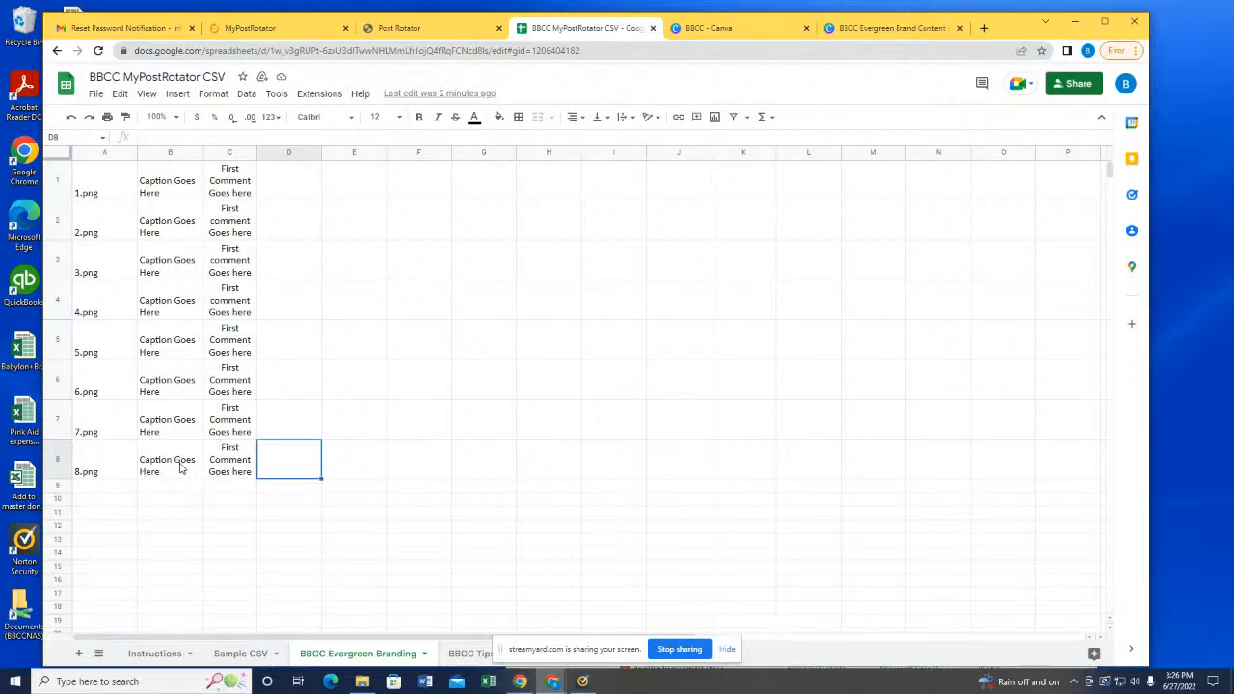
click(180, 469)
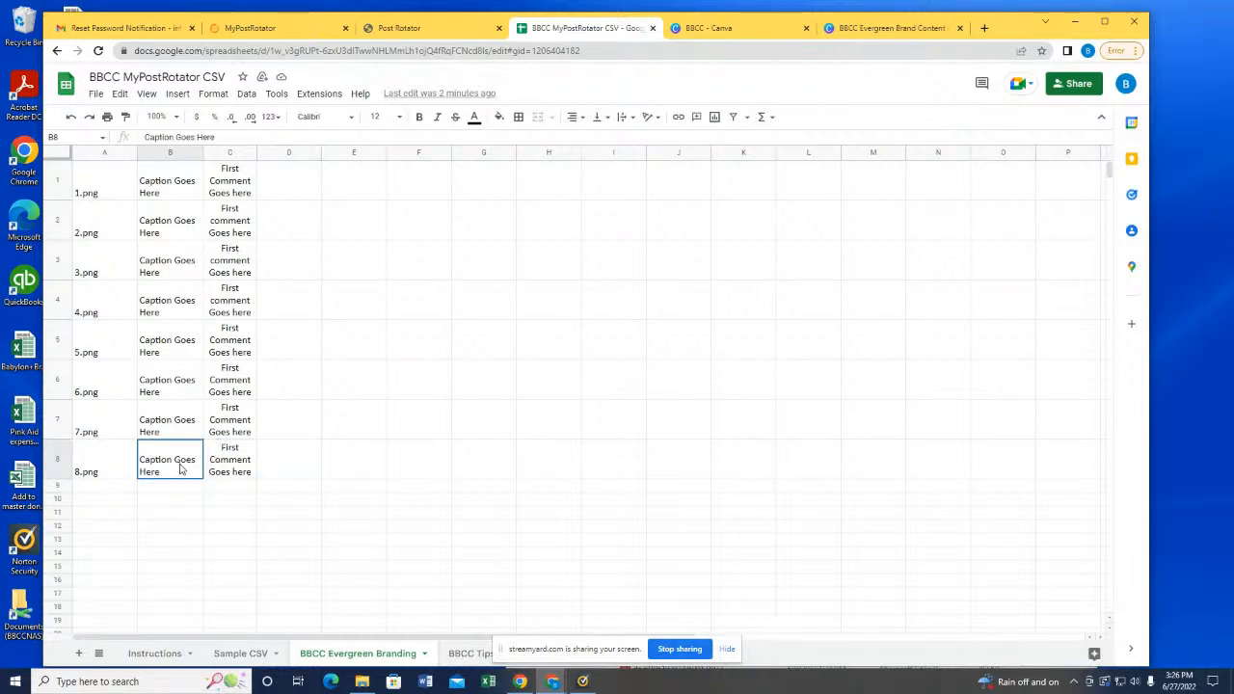
double_click(179, 468)
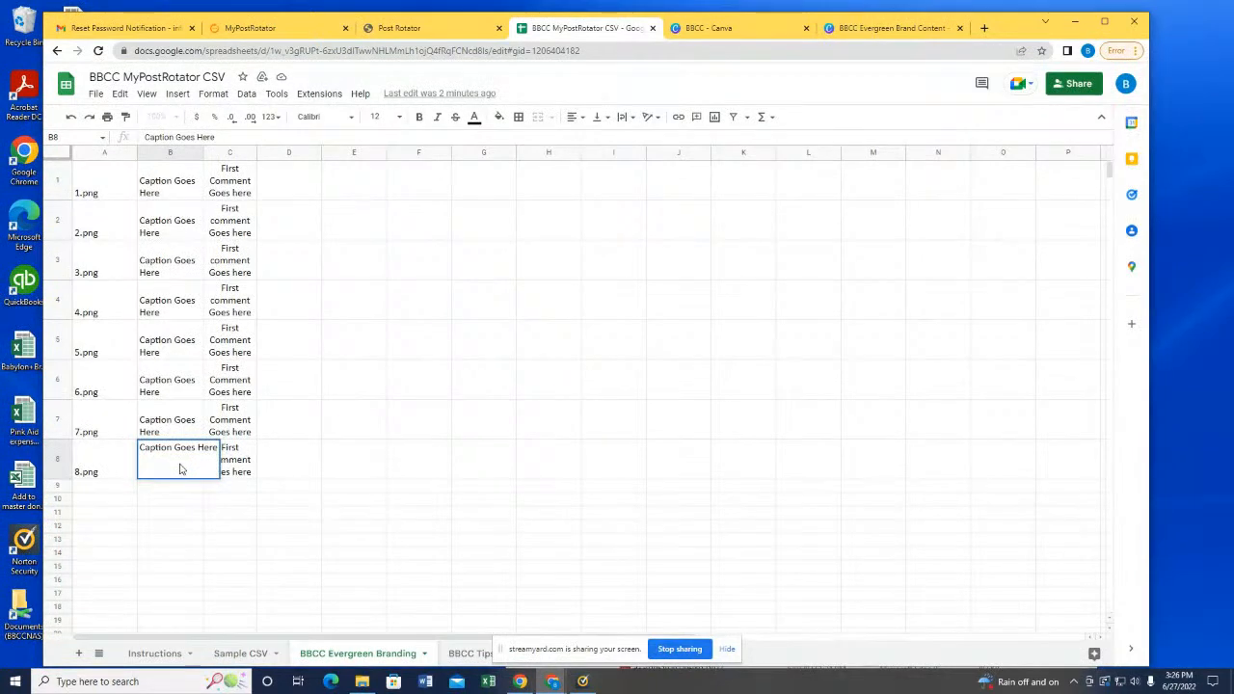
key(ctrl+a)
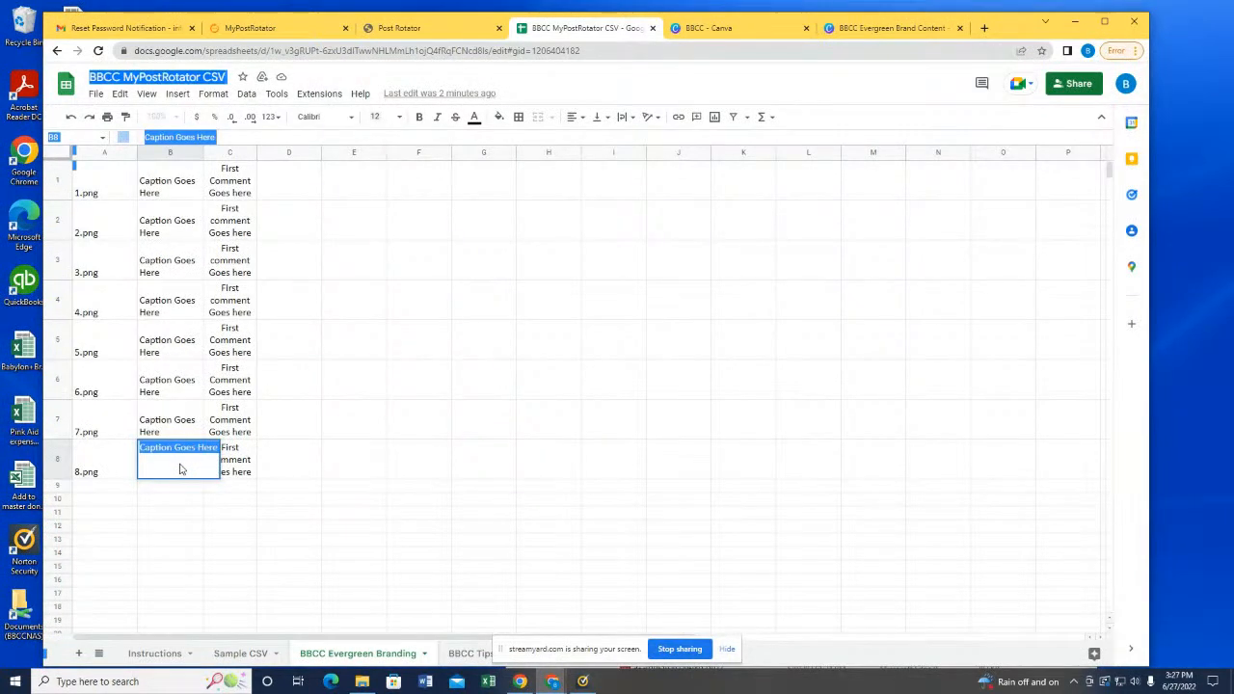
click(188, 471)
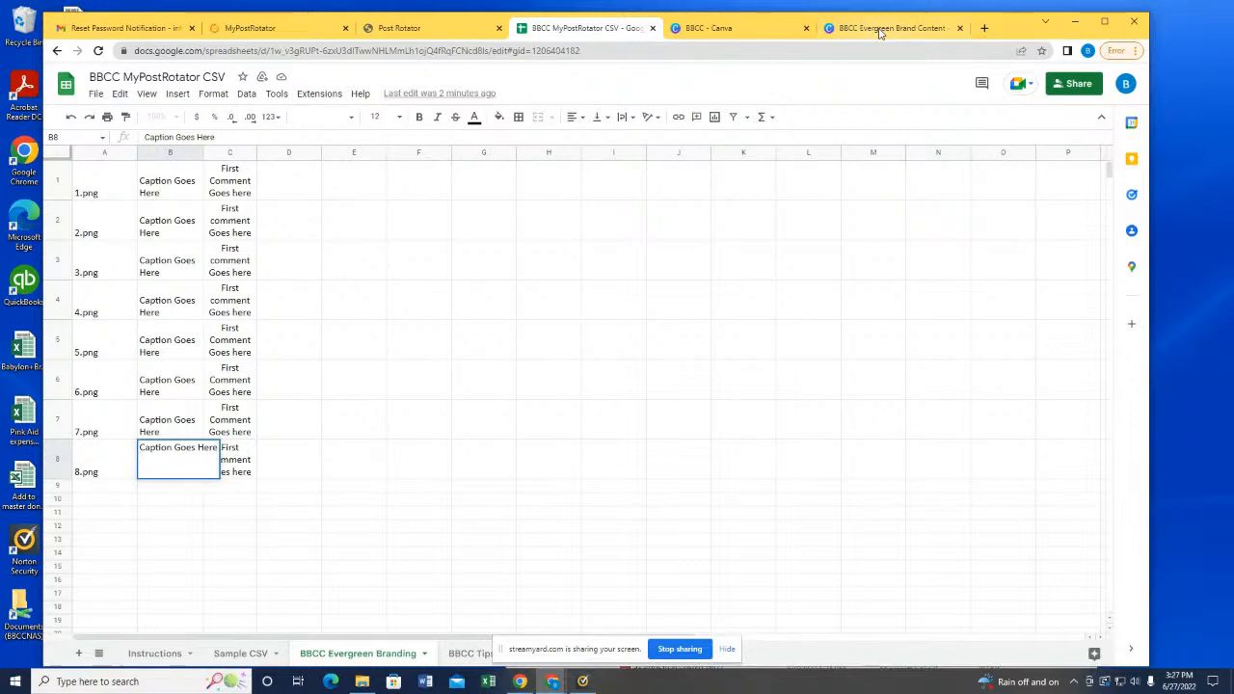
click(879, 29)
Paste the Our Goals paragraph over B8's placeholder caption and commit it.
double_click(162, 448)
click(161, 448)
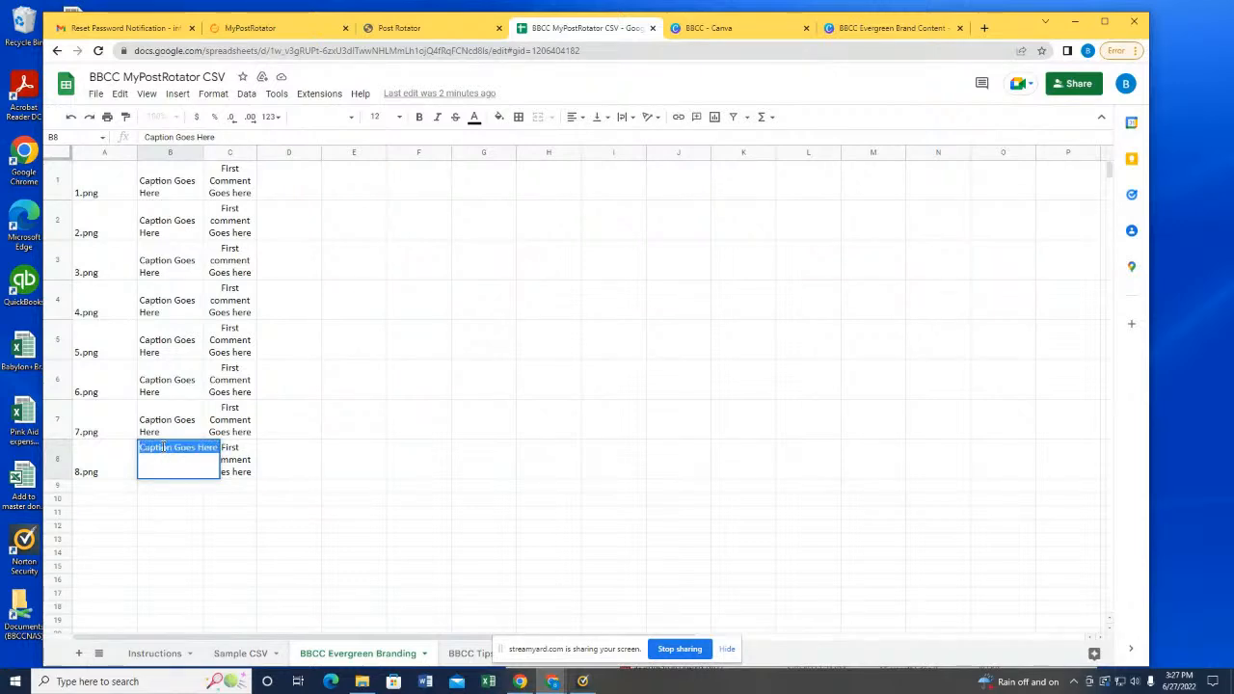
right_click(162, 448)
click(219, 512)
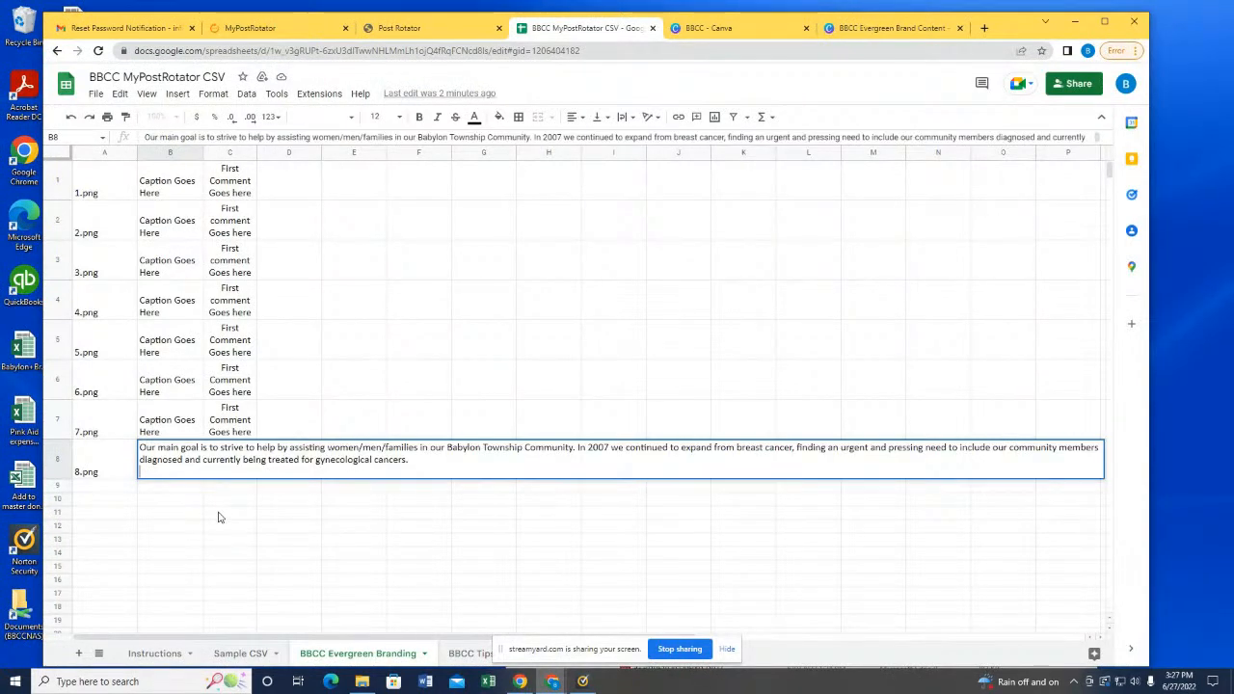
click(218, 518)
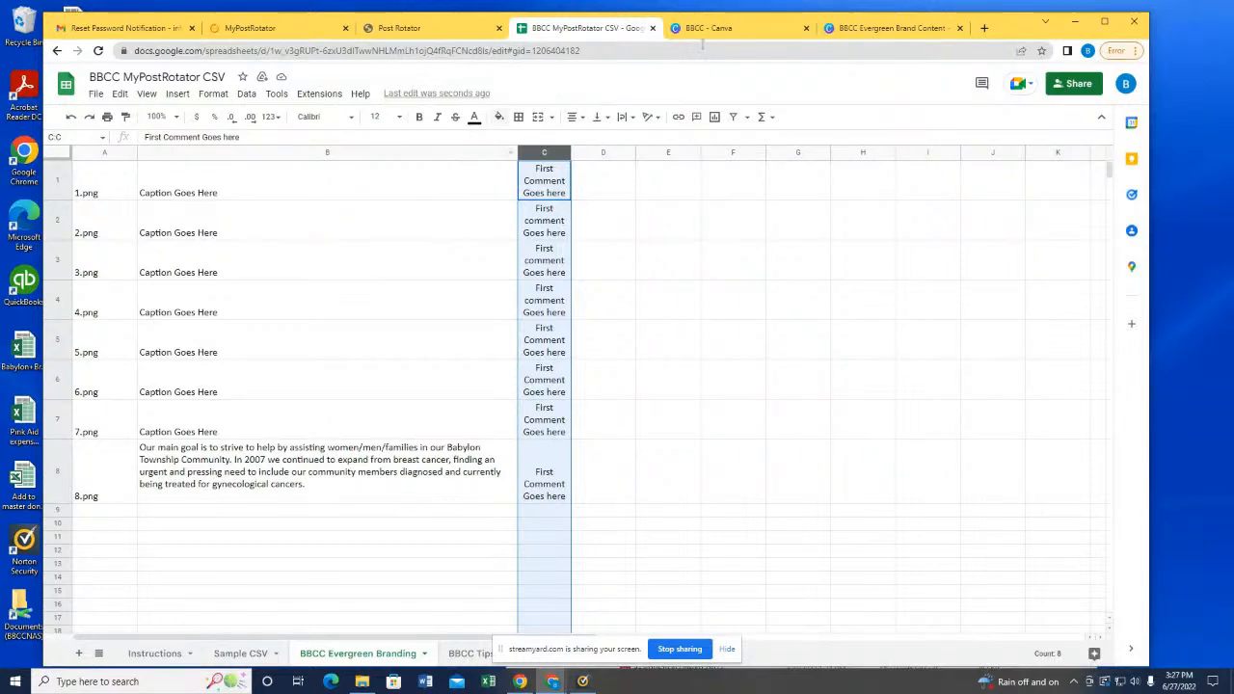
drag(1030, 27, 1022, 58)
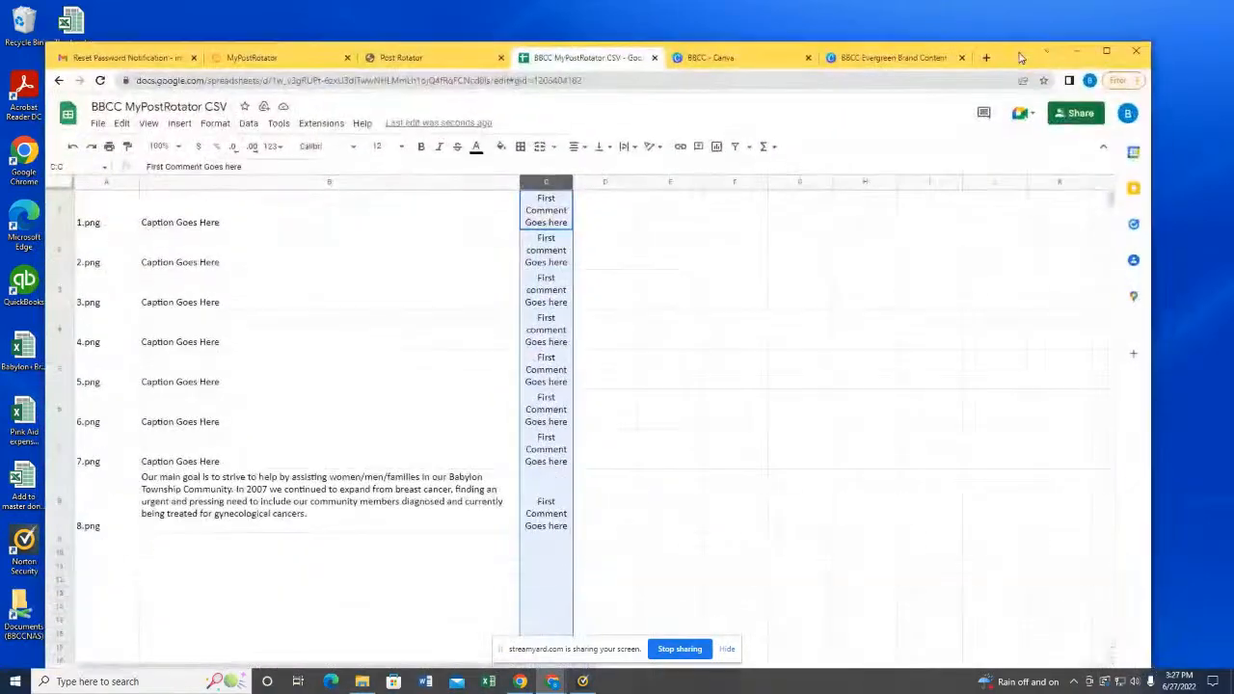
click(265, 59)
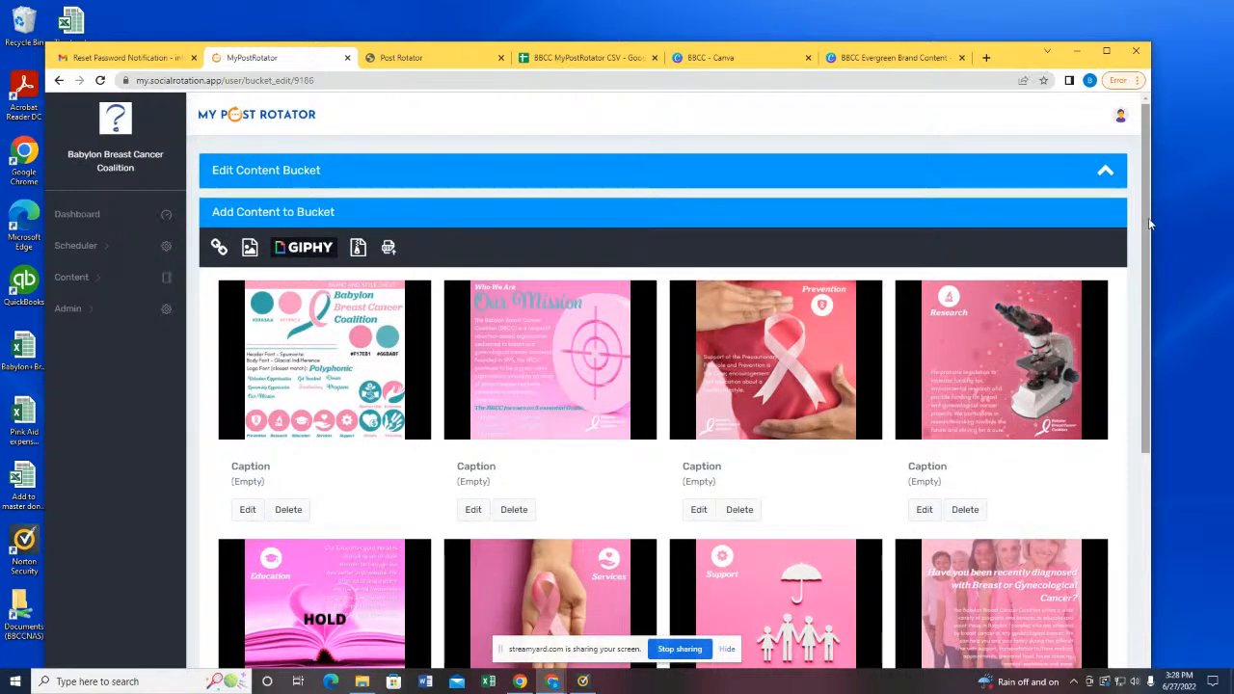
scroll(1147, 174, down, 2)
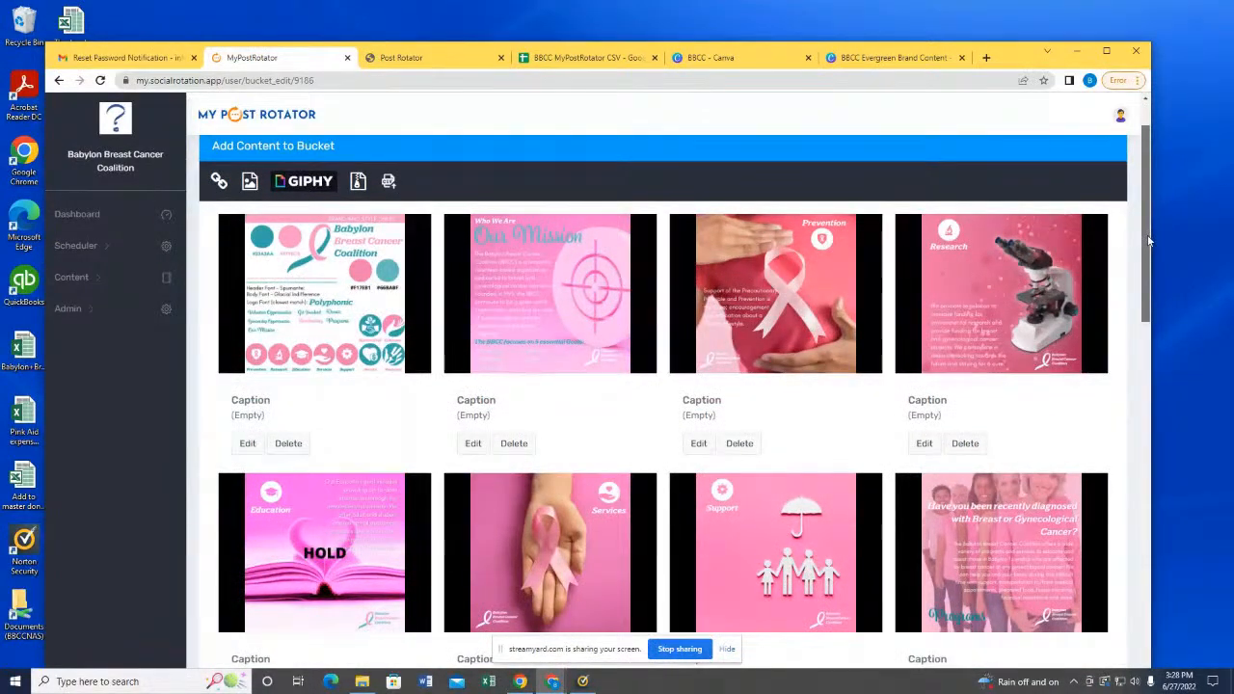
scroll(850, 349, down, 3)
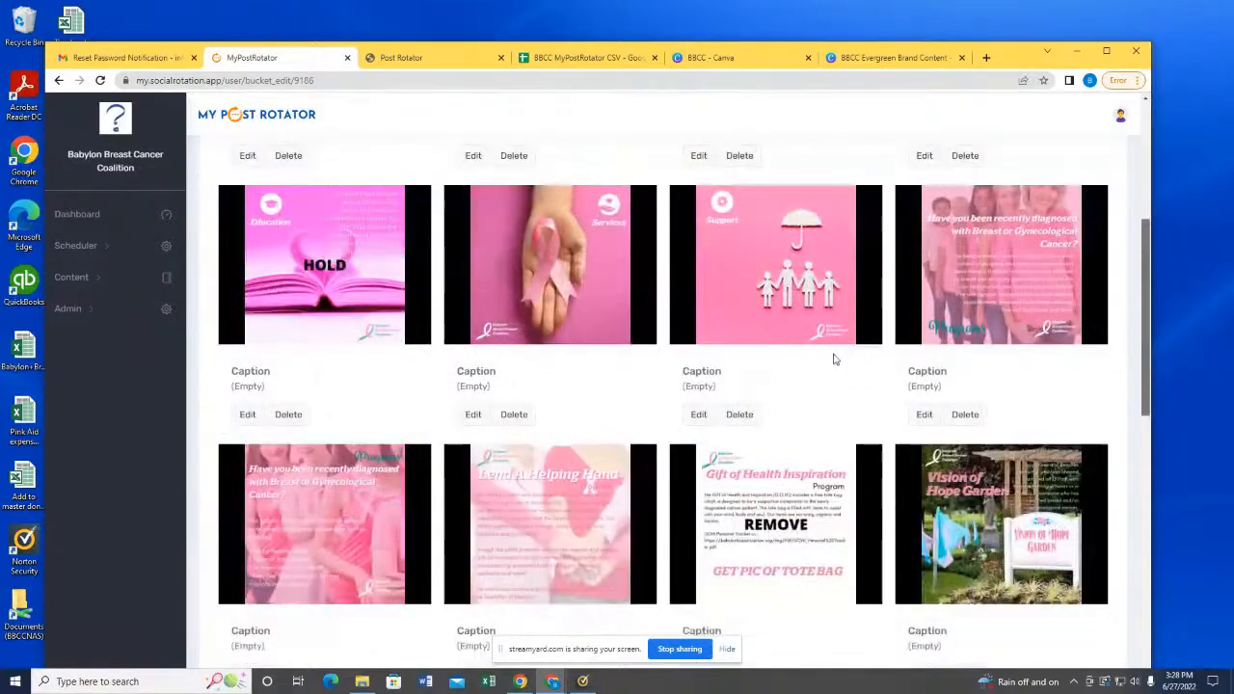
scroll(669, 284, down, 2)
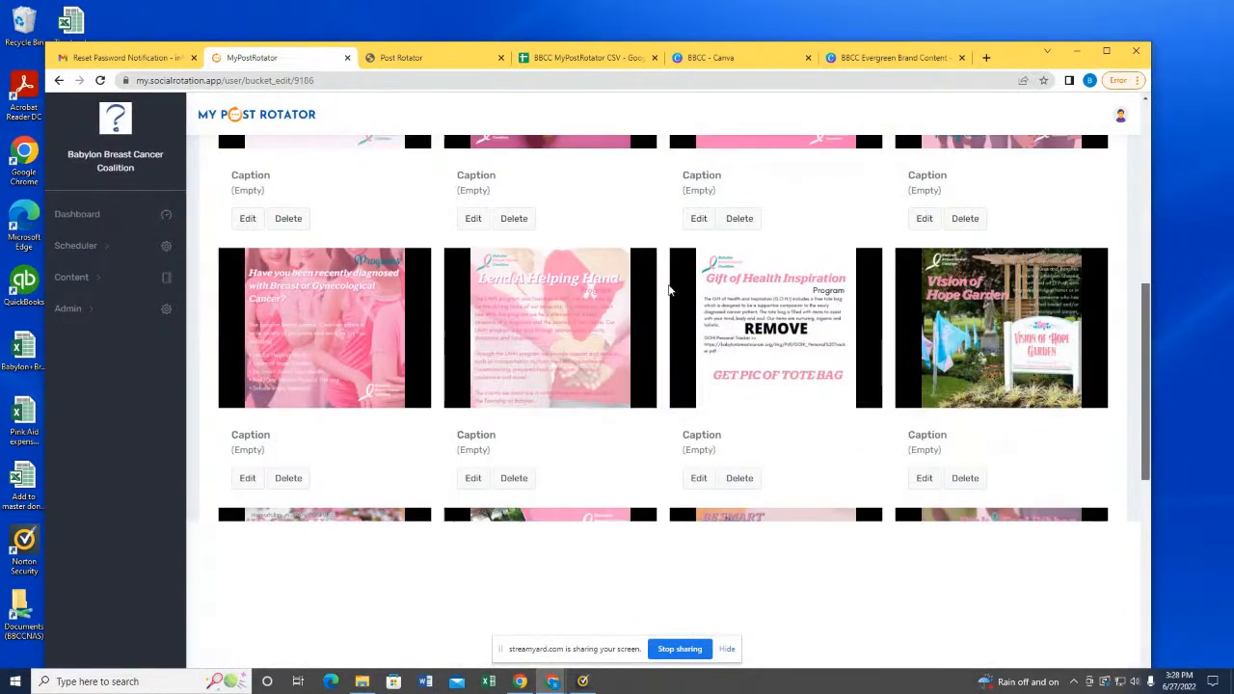
scroll(312, 170, up, 2)
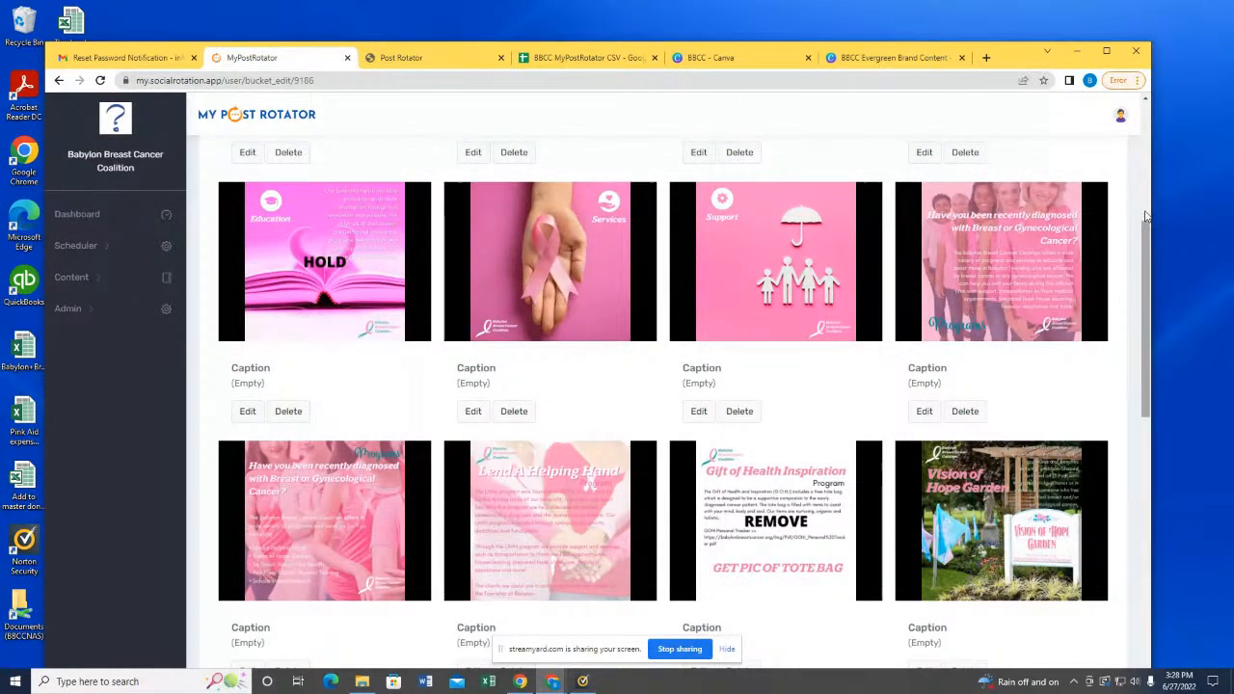
drag(1145, 242, 1145, 241)
scroll(1145, 242, up, 3)
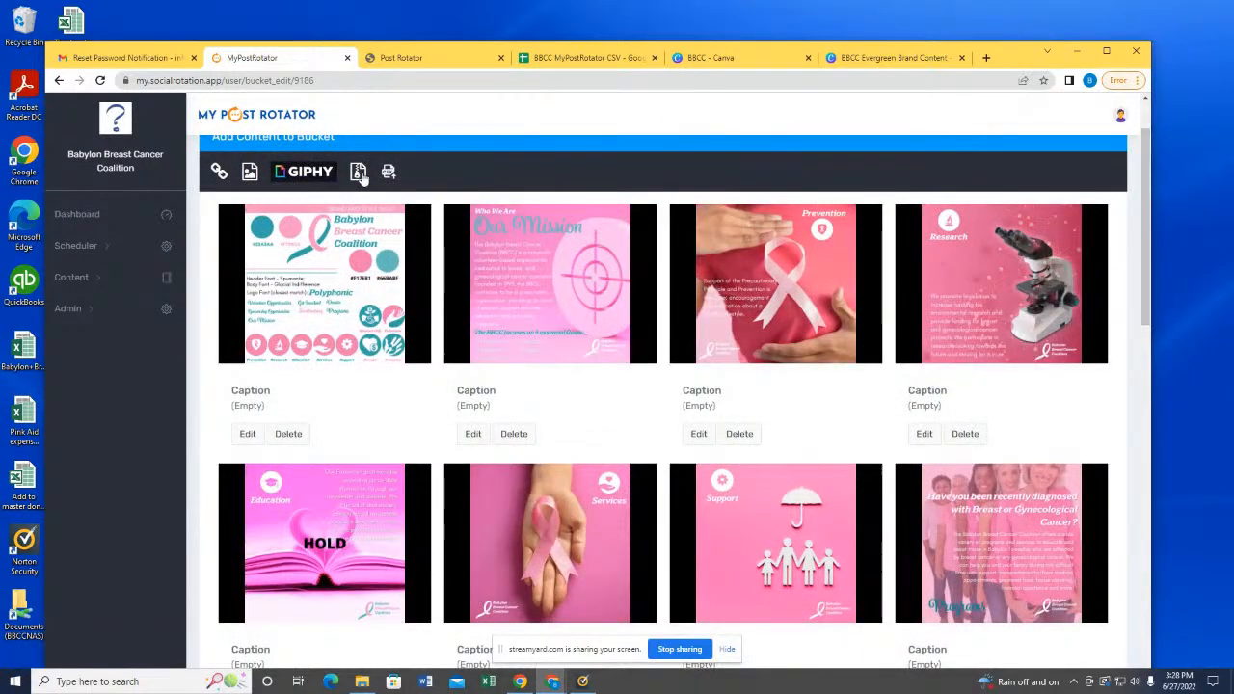
Download the BBCC Evergreen Branding sheet as a Comma Separated Values (.csv) file.
click(584, 58)
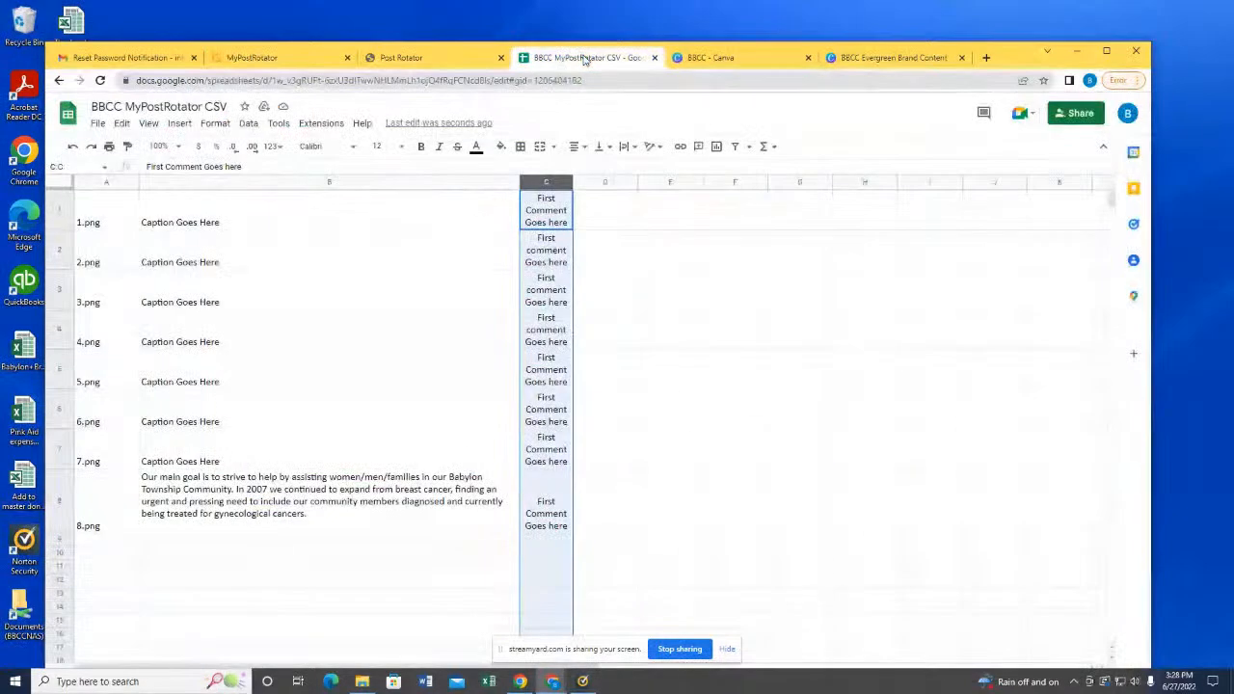
click(334, 502)
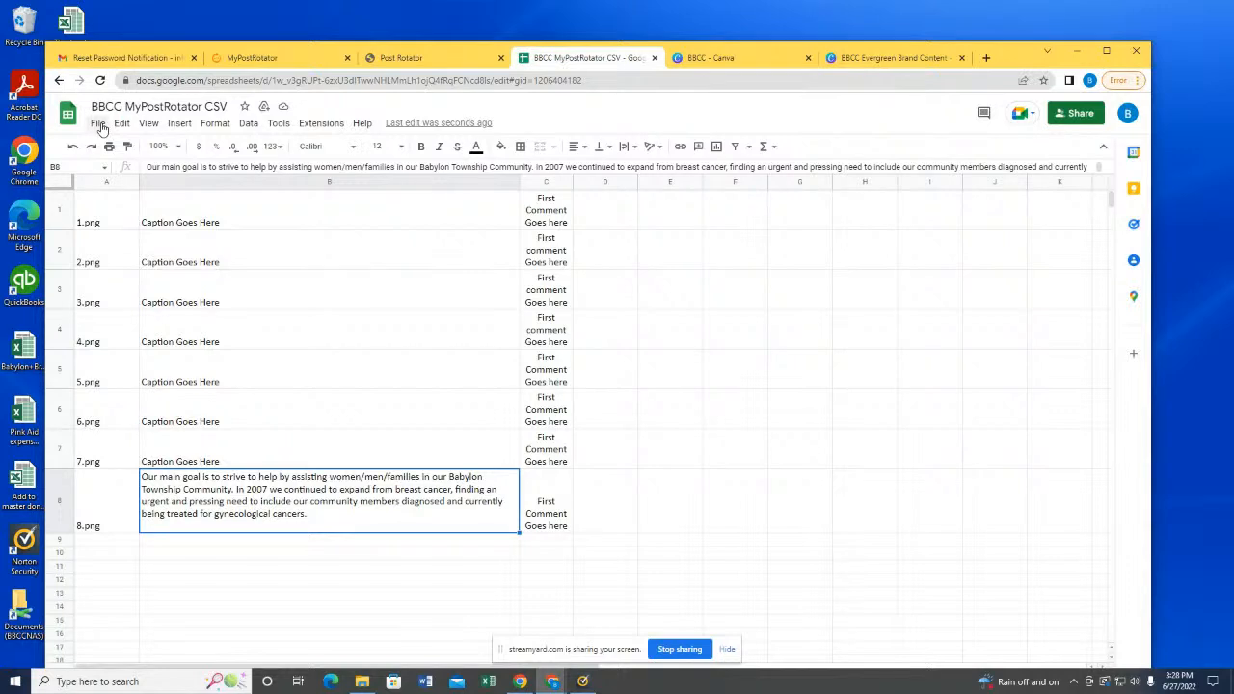
click(98, 125)
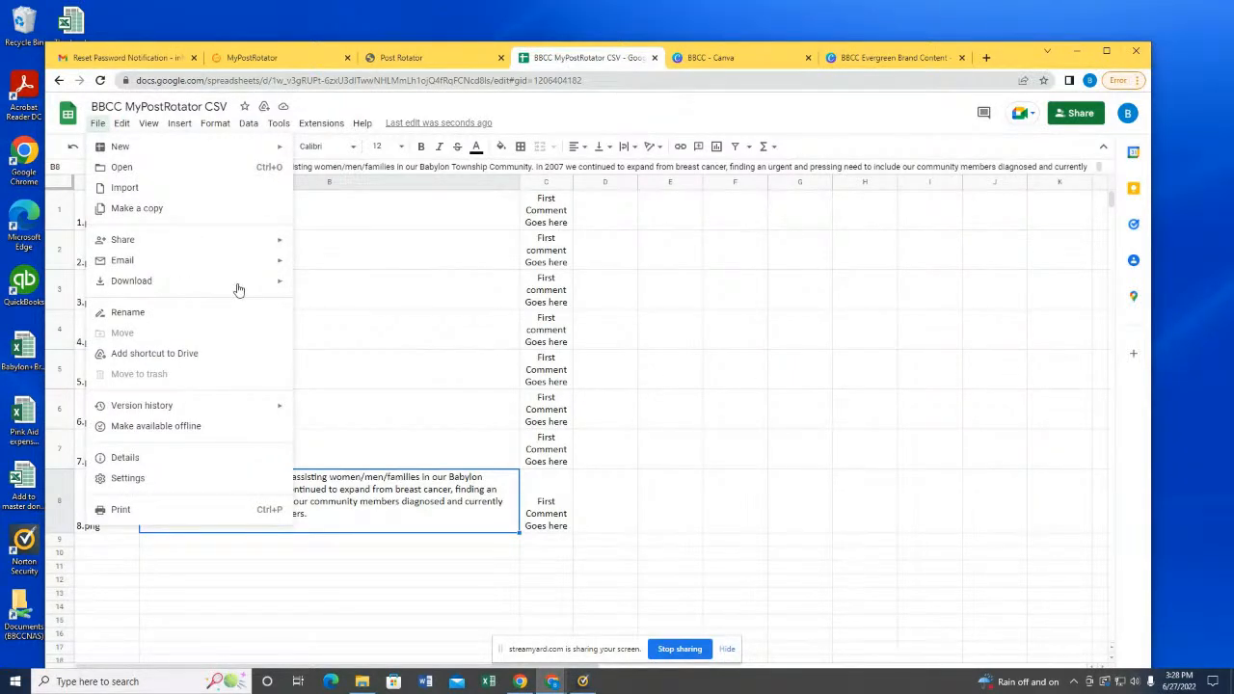
mouse_move(275, 289)
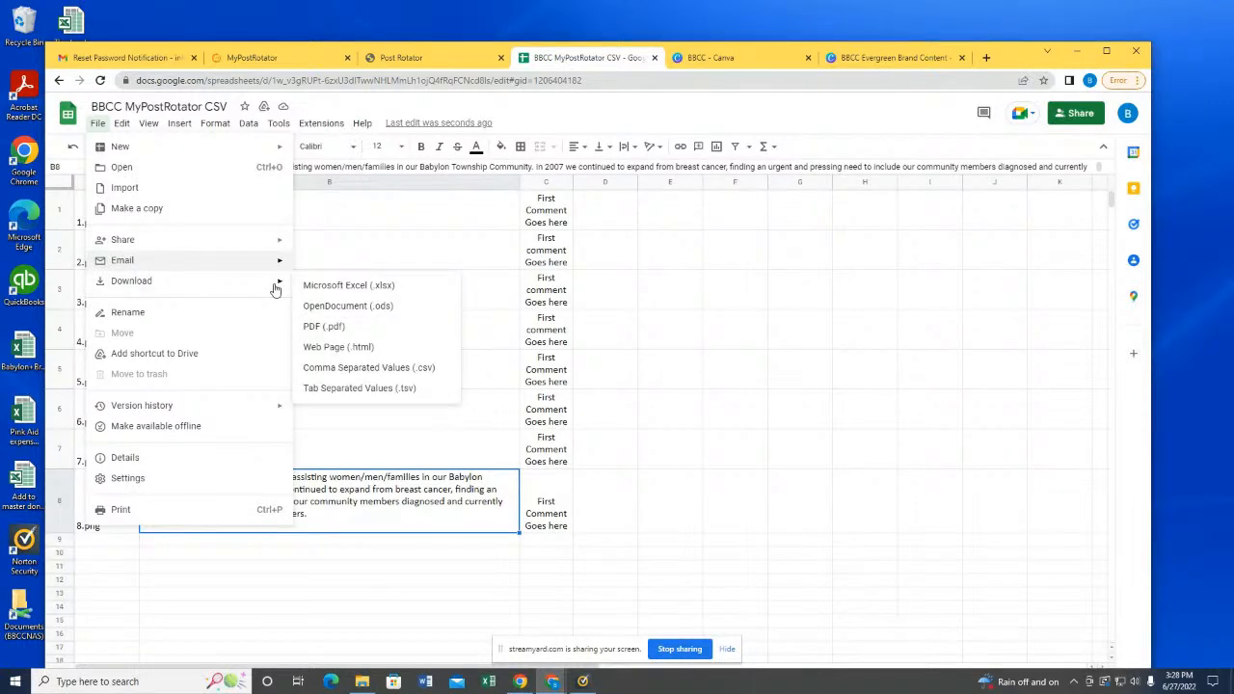
click(366, 370)
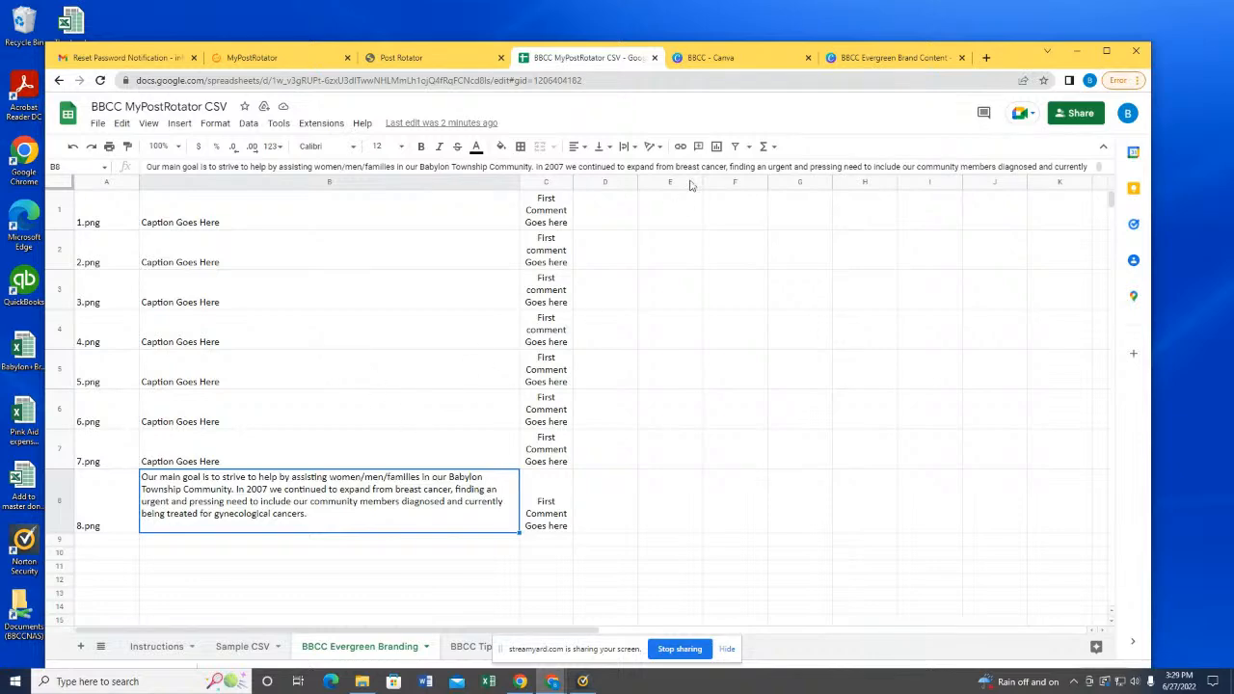
drag(1019, 55, 1009, 18)
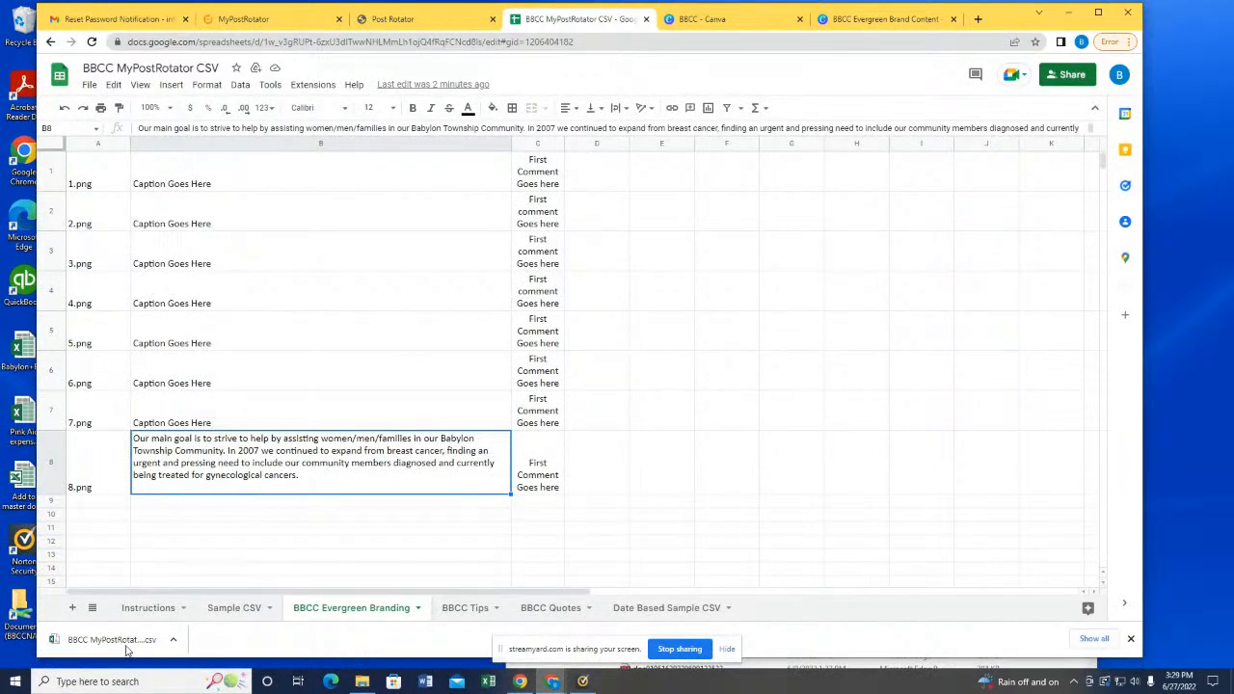
click(174, 640)
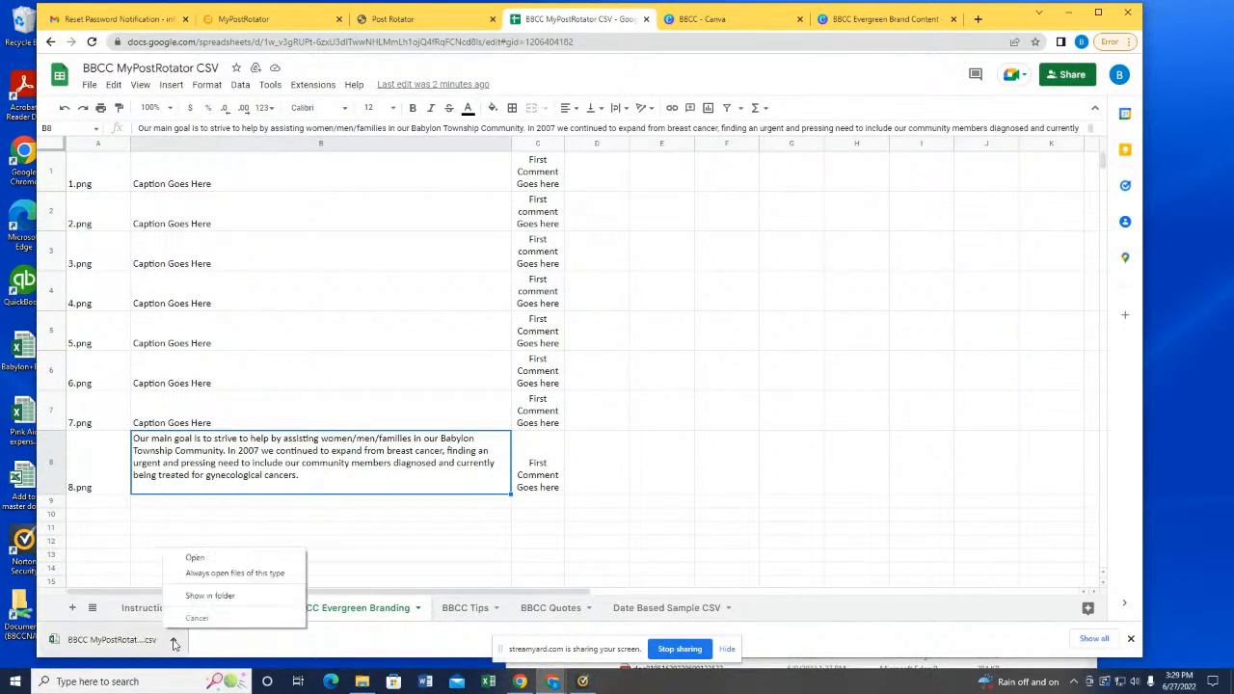
click(212, 595)
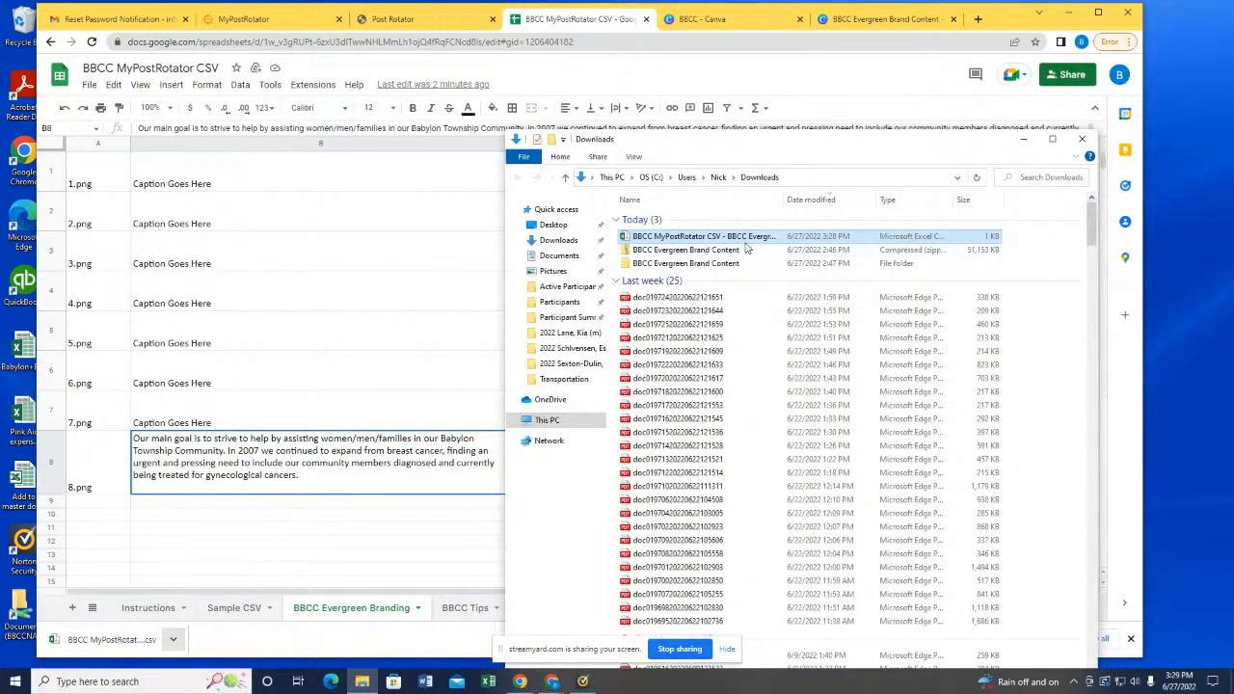
drag(786, 196, 880, 191)
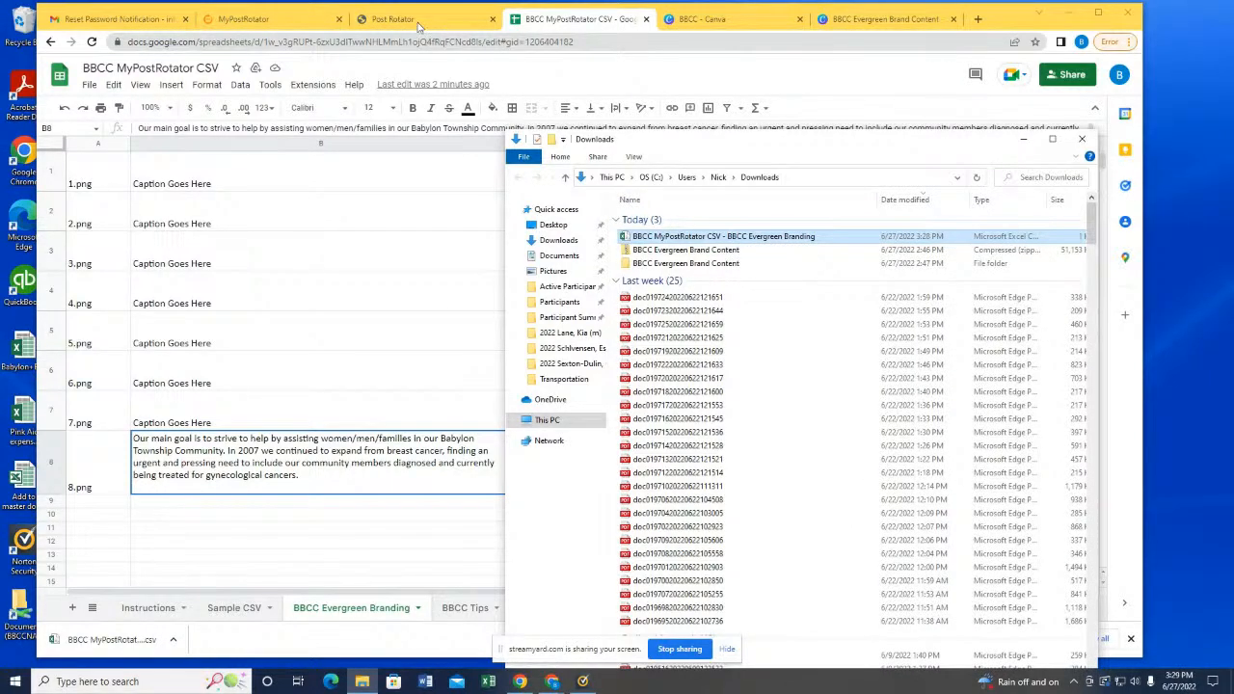
click(254, 20)
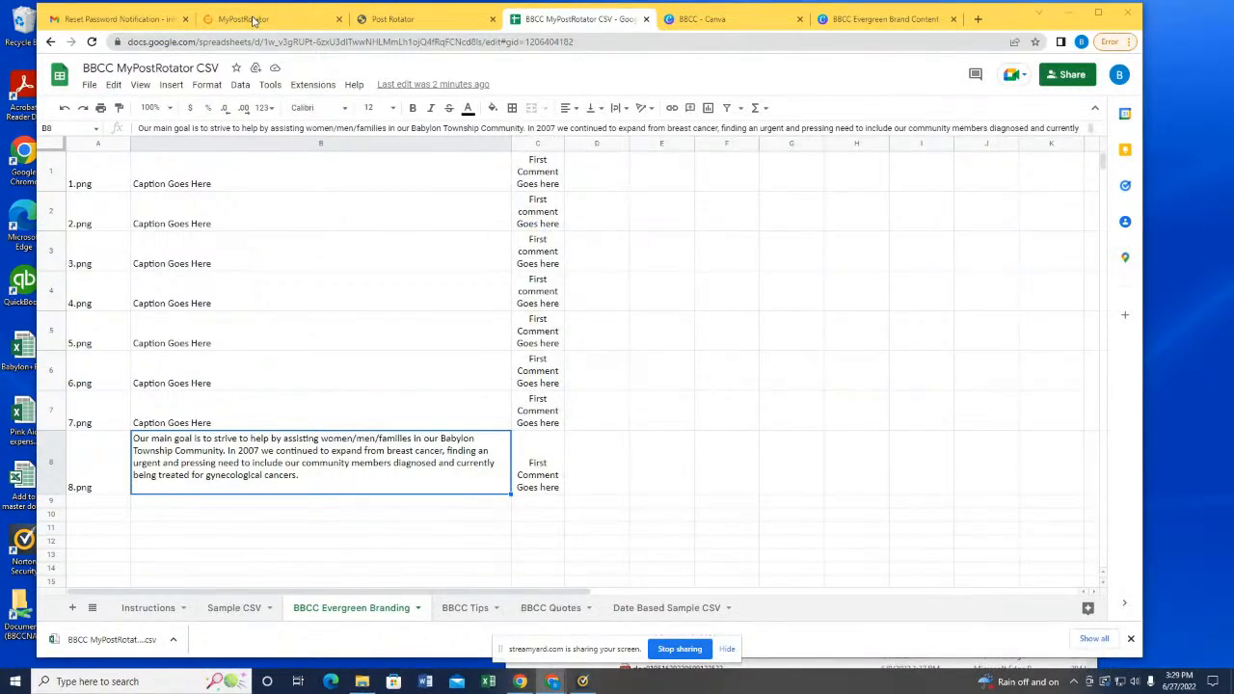
Upload the downloaded BBCC Evergreen Branding CSV from Downloads into the content bucket and save.
click(254, 19)
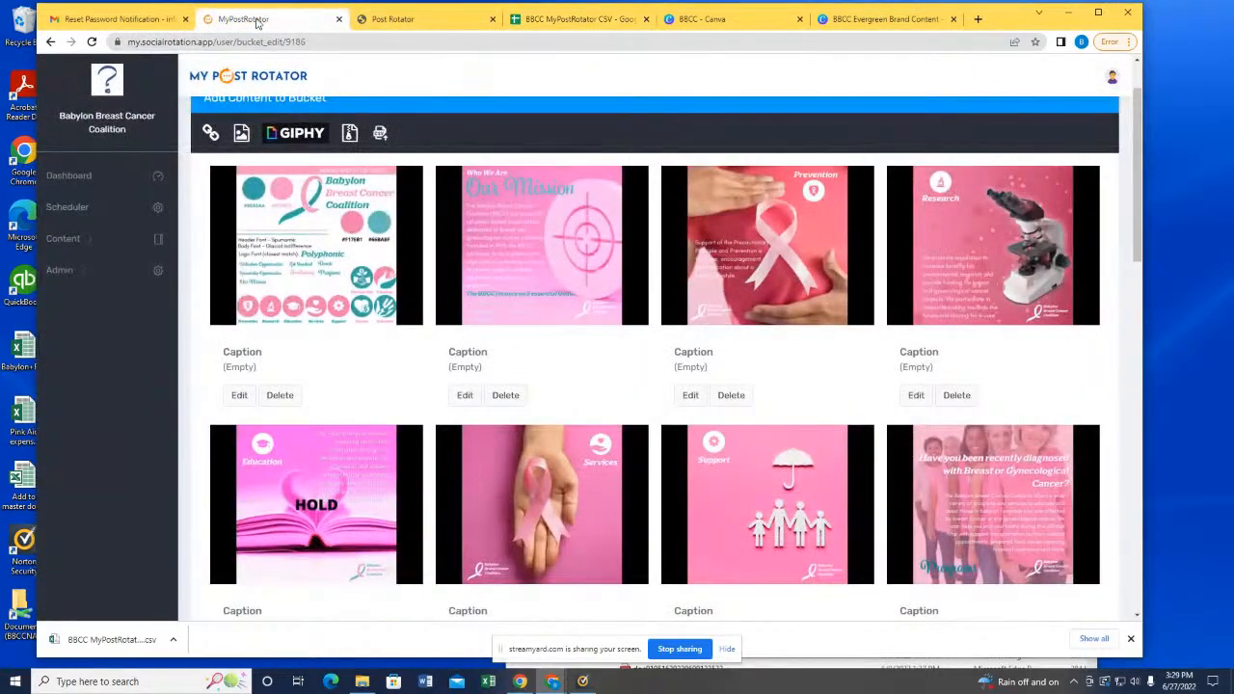
click(381, 137)
click(438, 132)
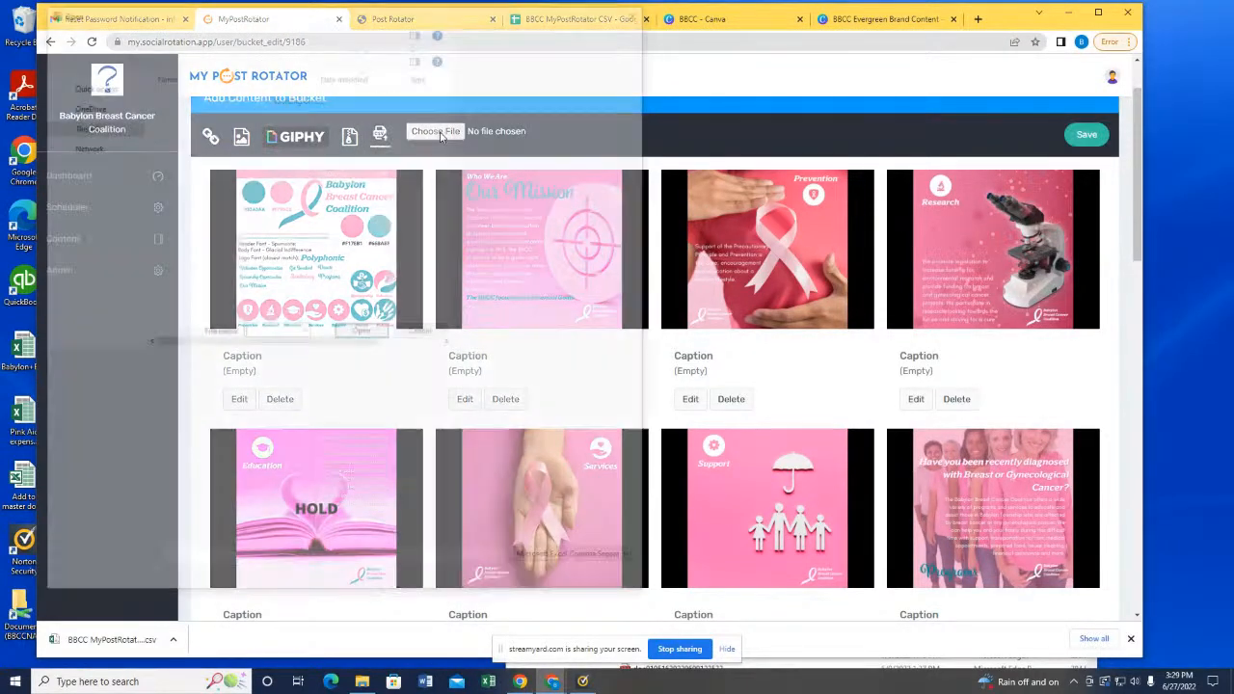
click(231, 116)
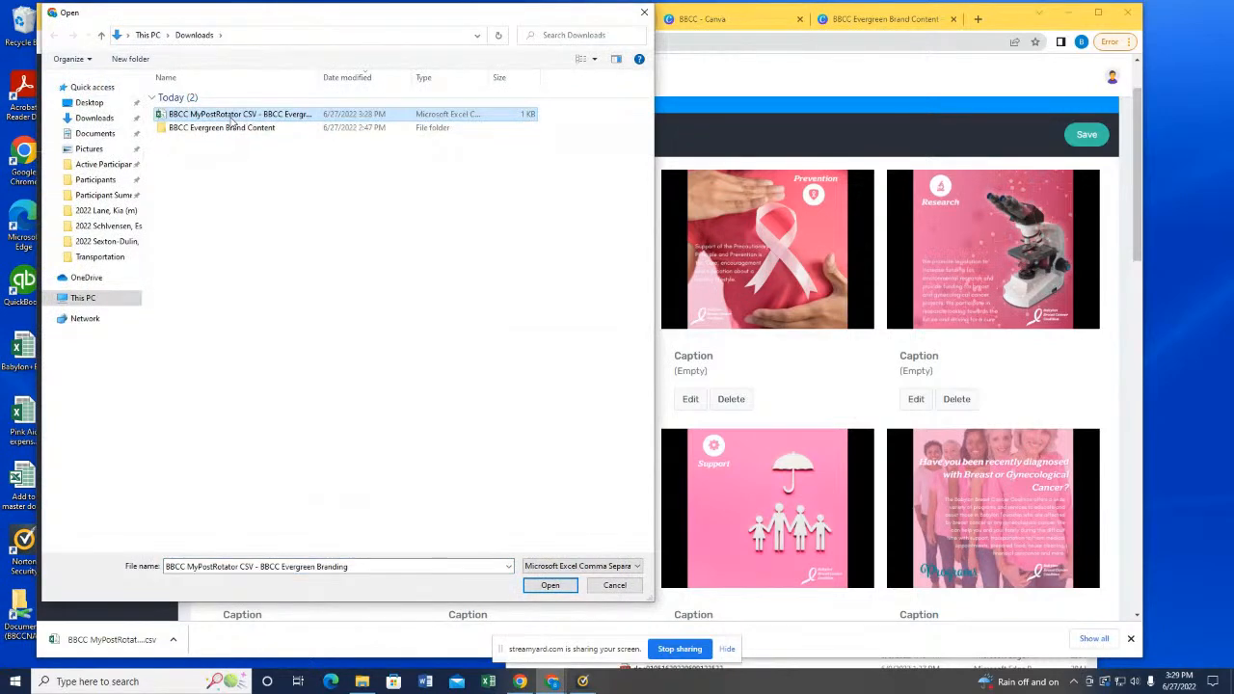
click(550, 585)
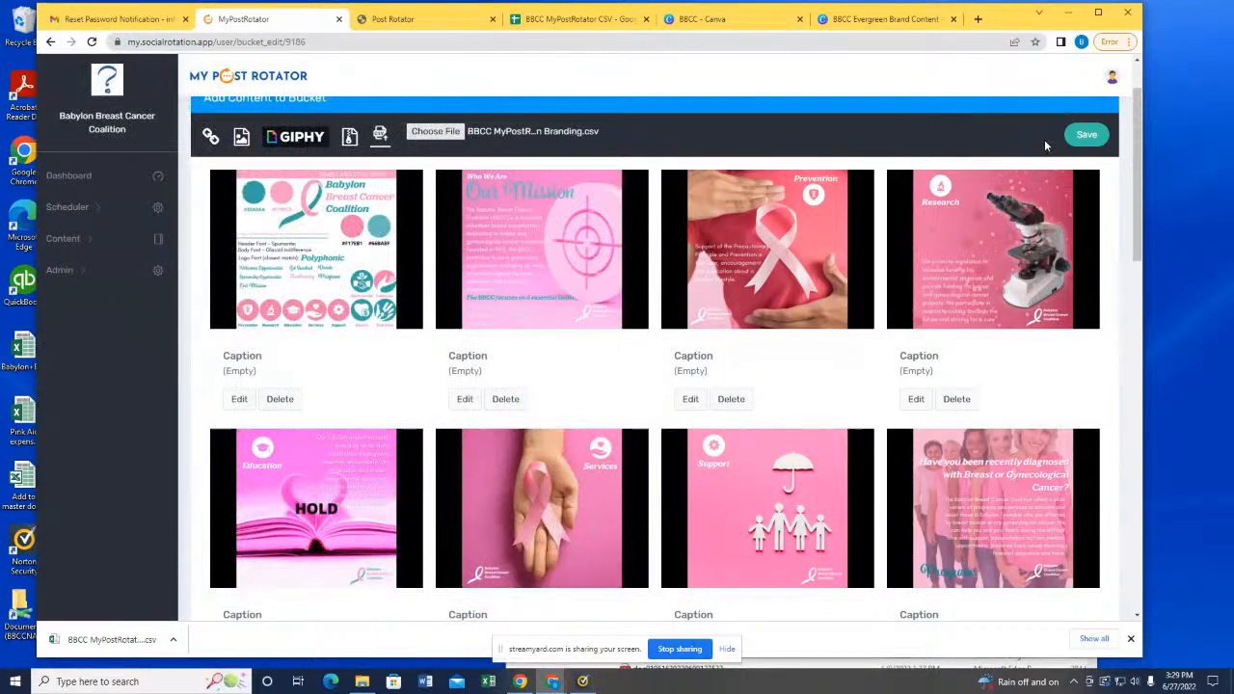
click(1080, 139)
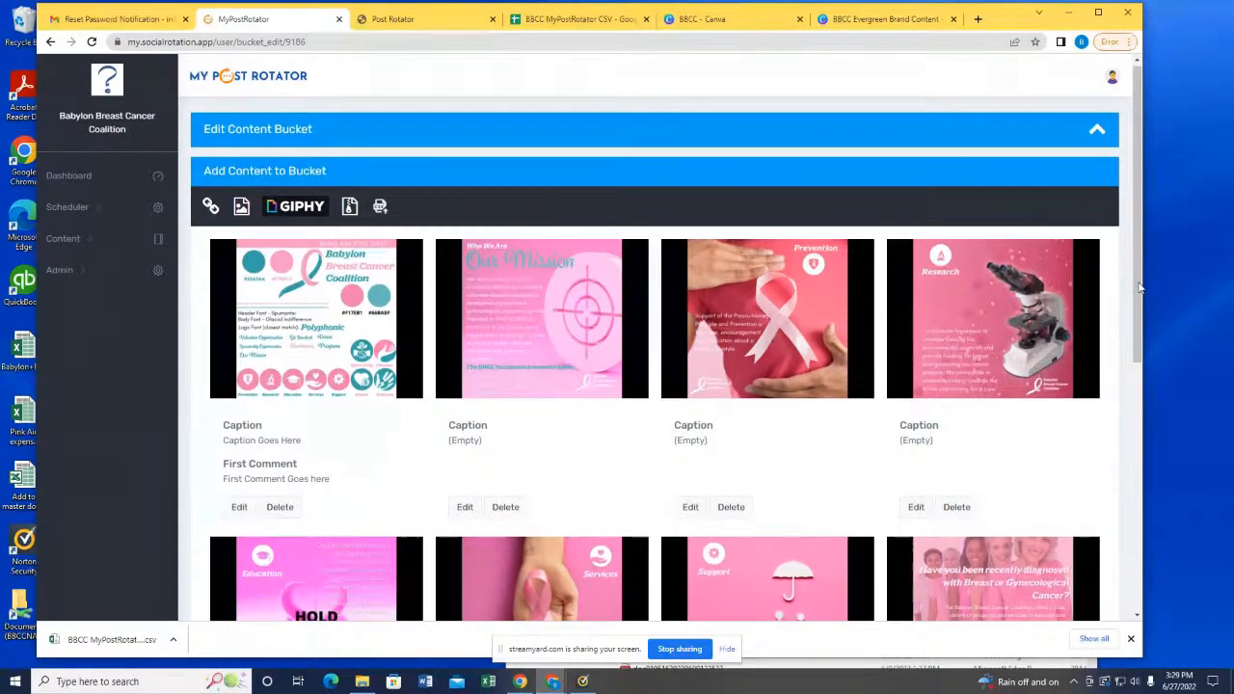
scroll(1138, 277, down, 1)
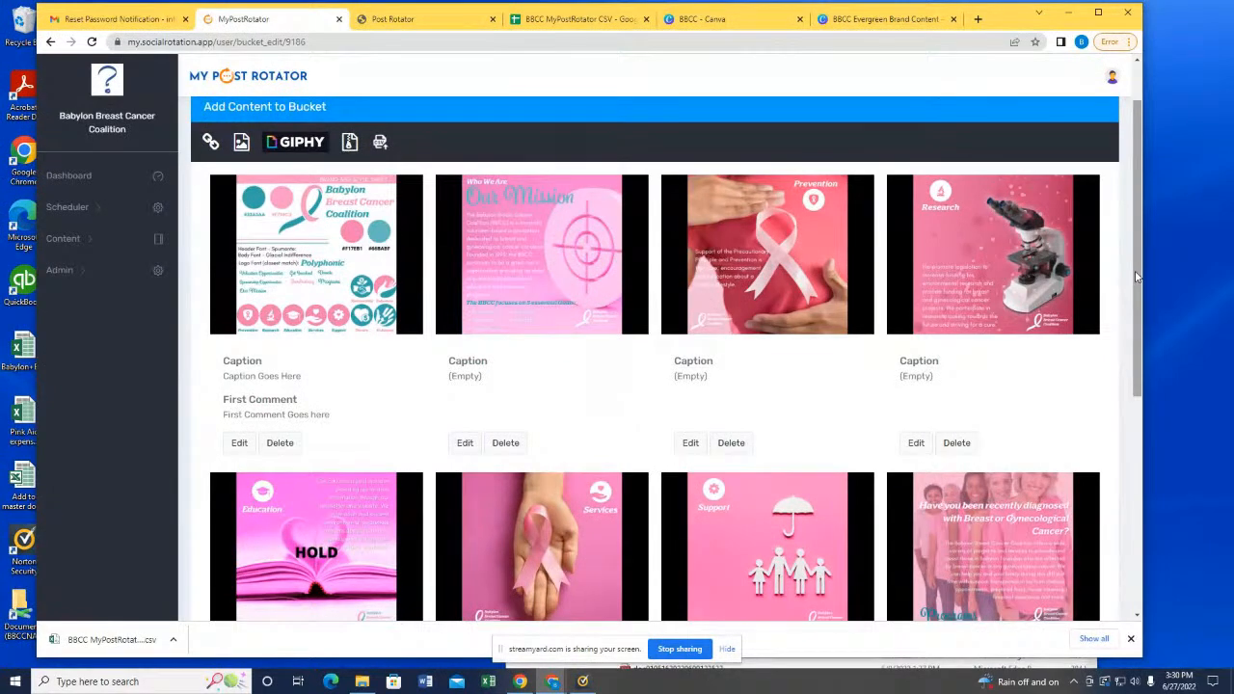
scroll(1137, 328, down, 1)
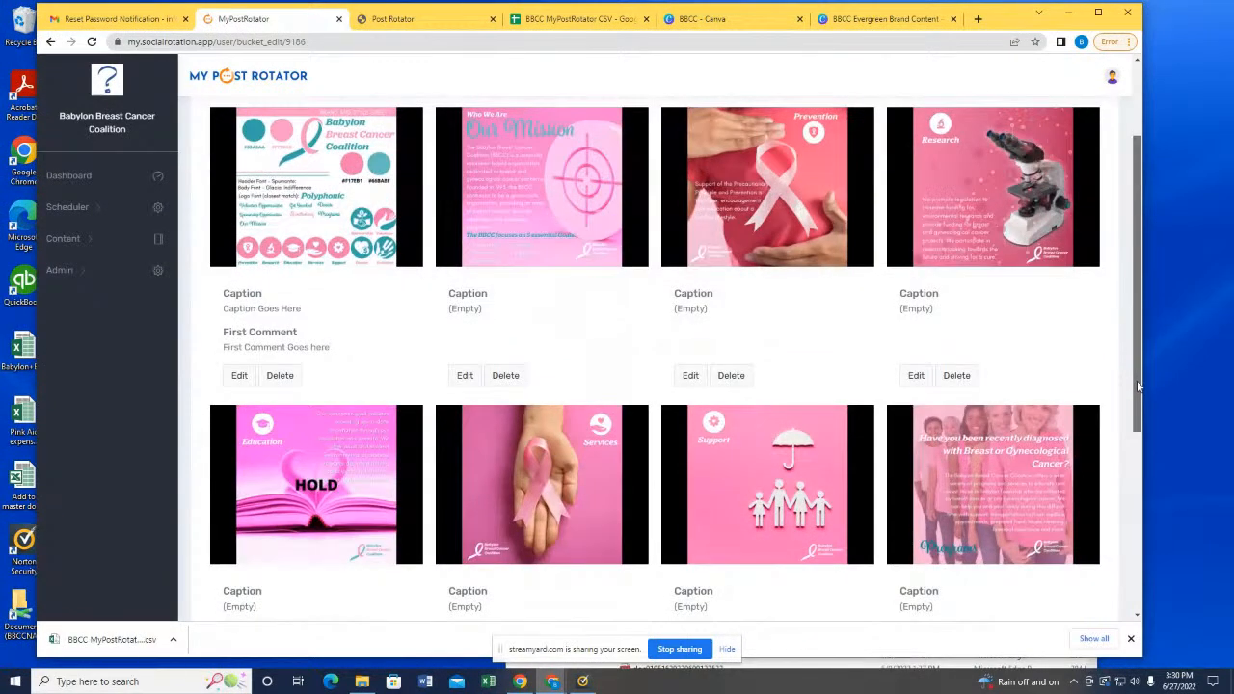
scroll(1138, 429, down, 1)
scroll(1137, 289, down, 2)
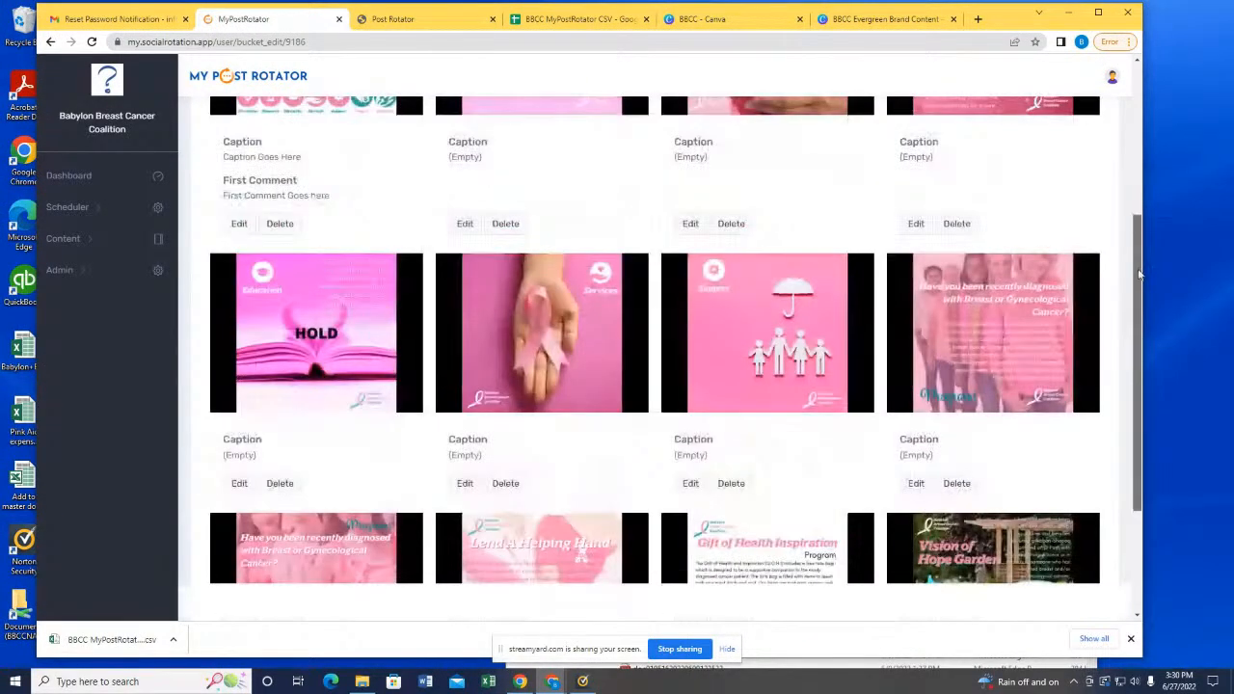
scroll(1137, 266, down, 1)
scroll(868, 386, down, 1)
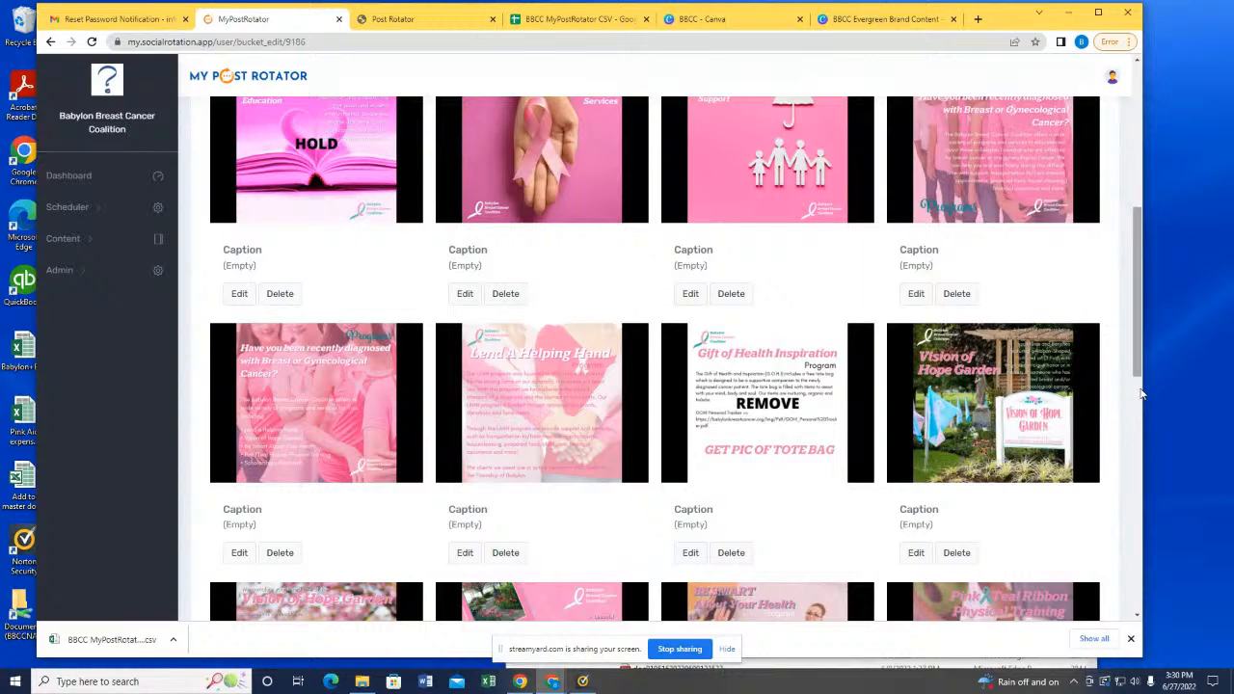
scroll(1139, 428, down, 1)
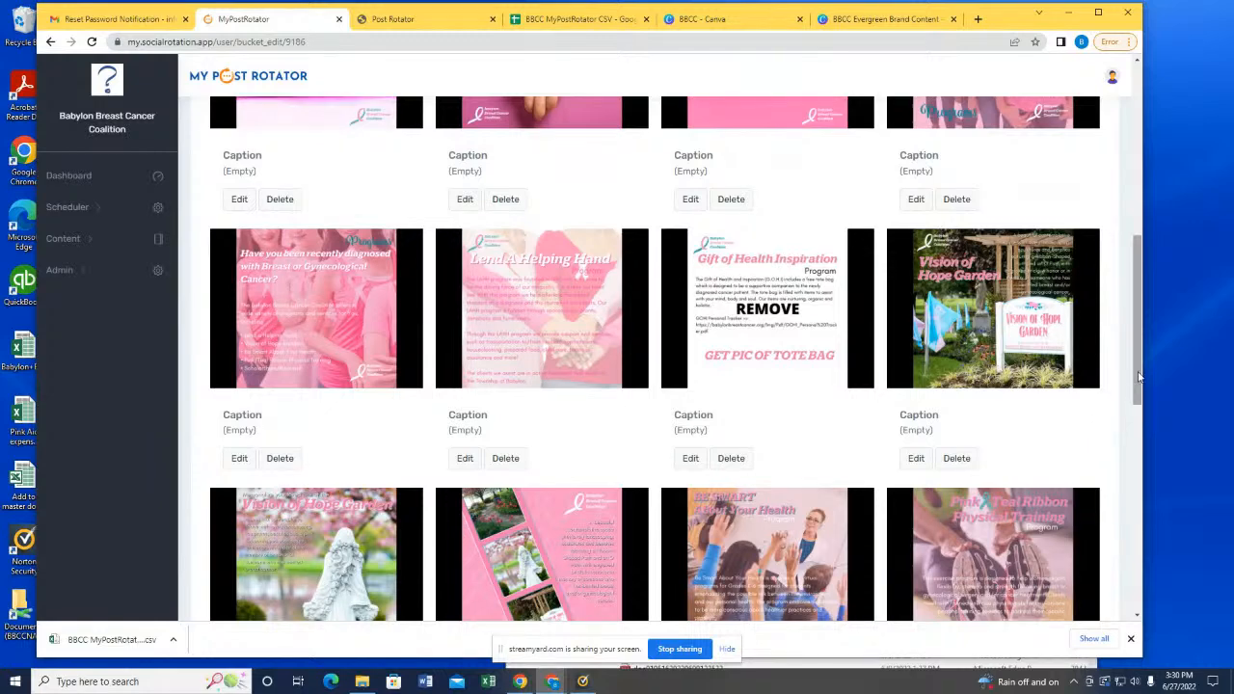
scroll(1139, 362, down, 2)
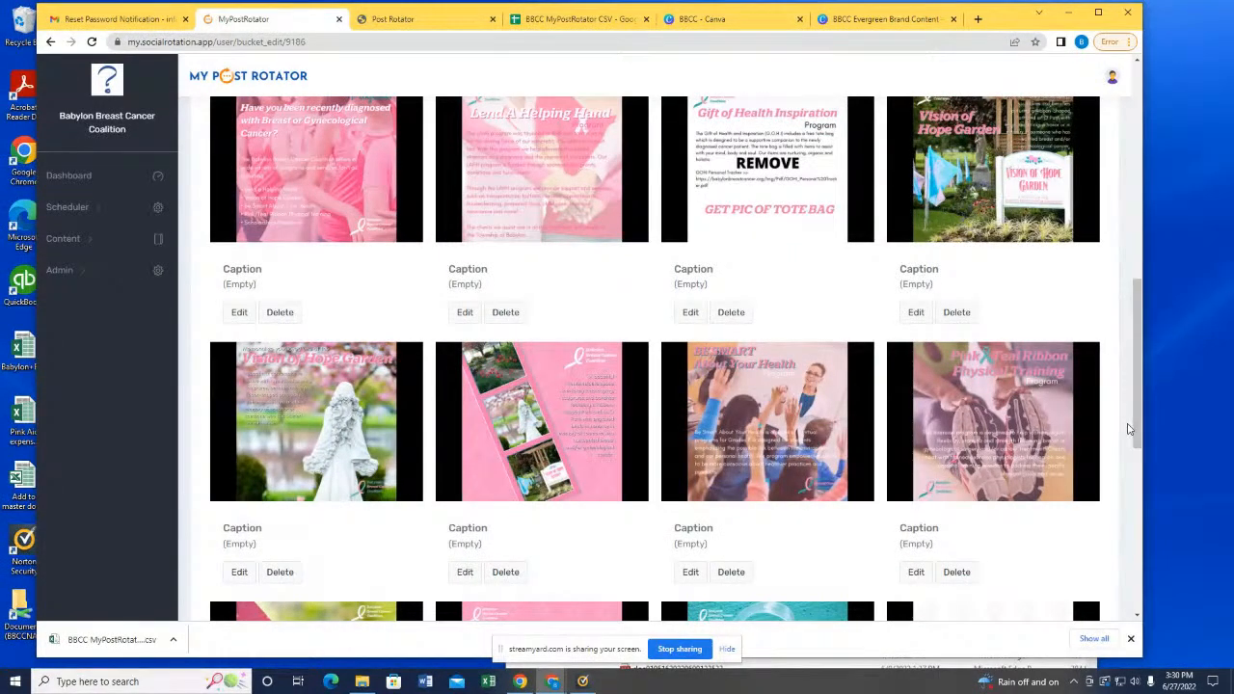
scroll(885, 411, down, 2)
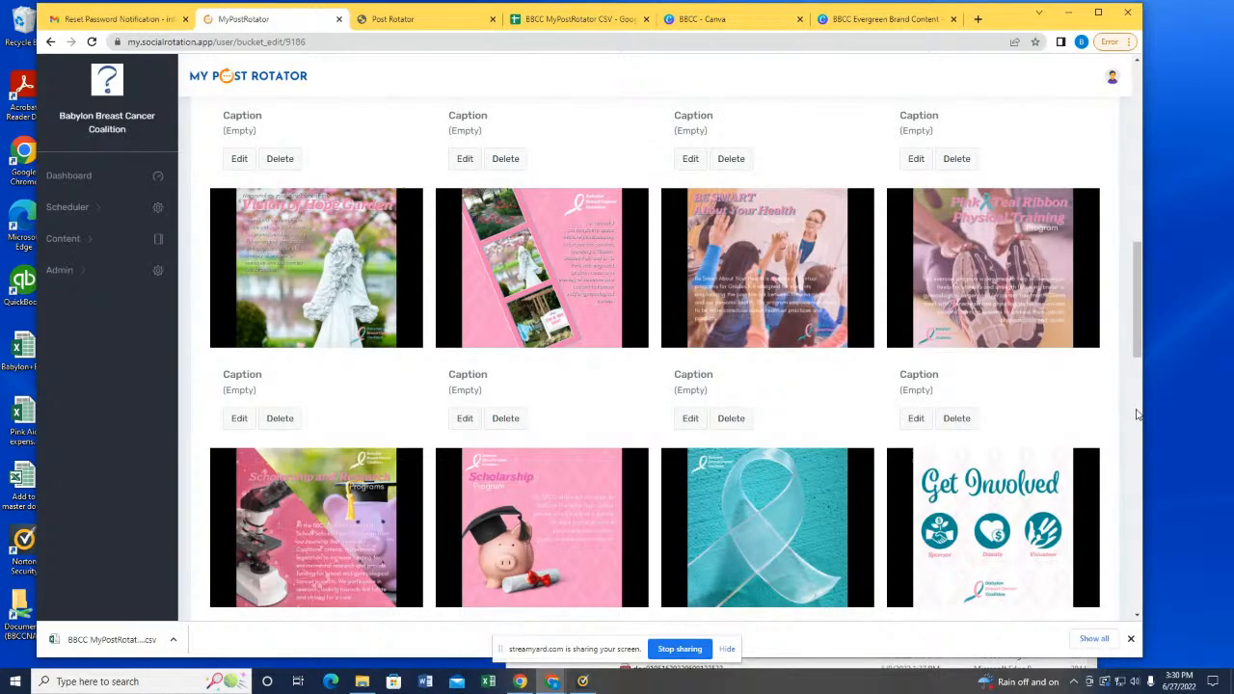
scroll(1138, 405, down, 2)
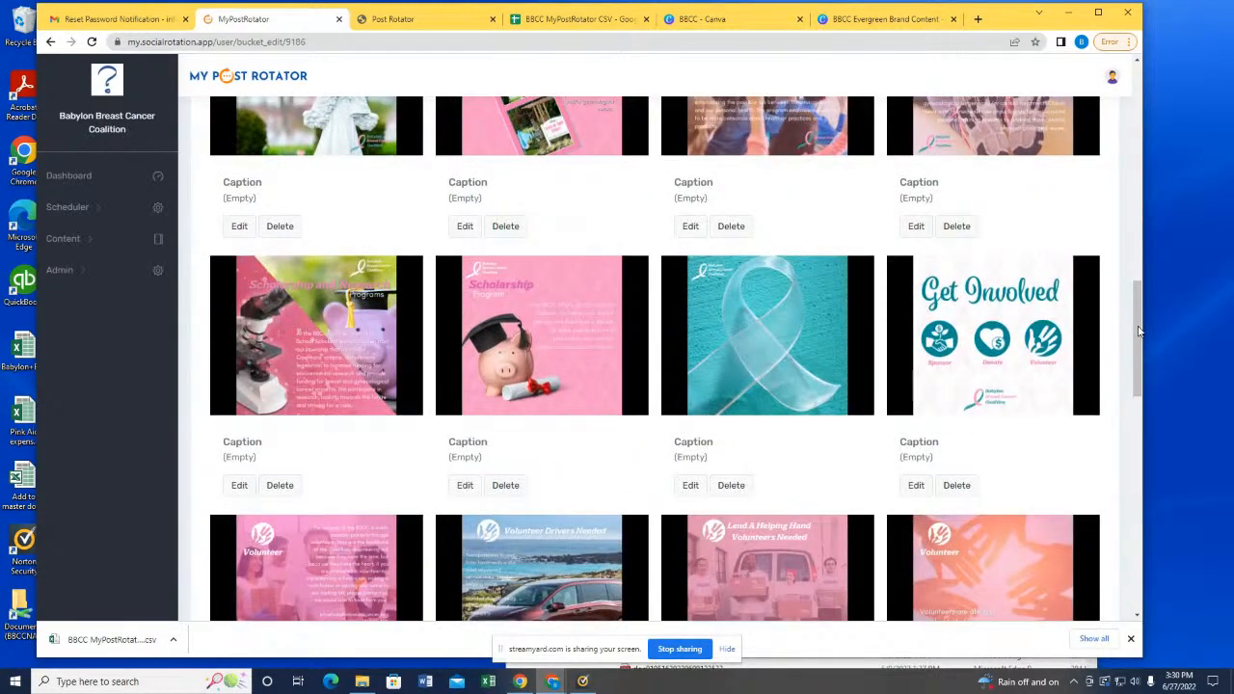
drag(1138, 344, 1133, 409)
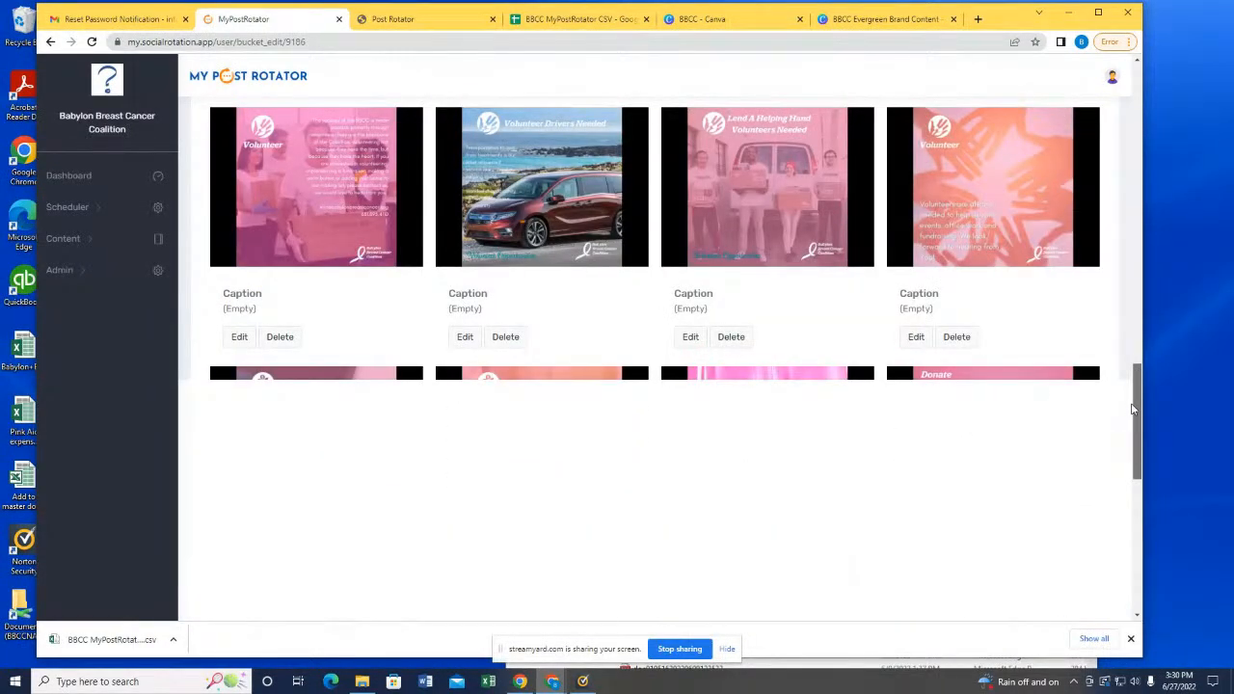
click(1136, 362)
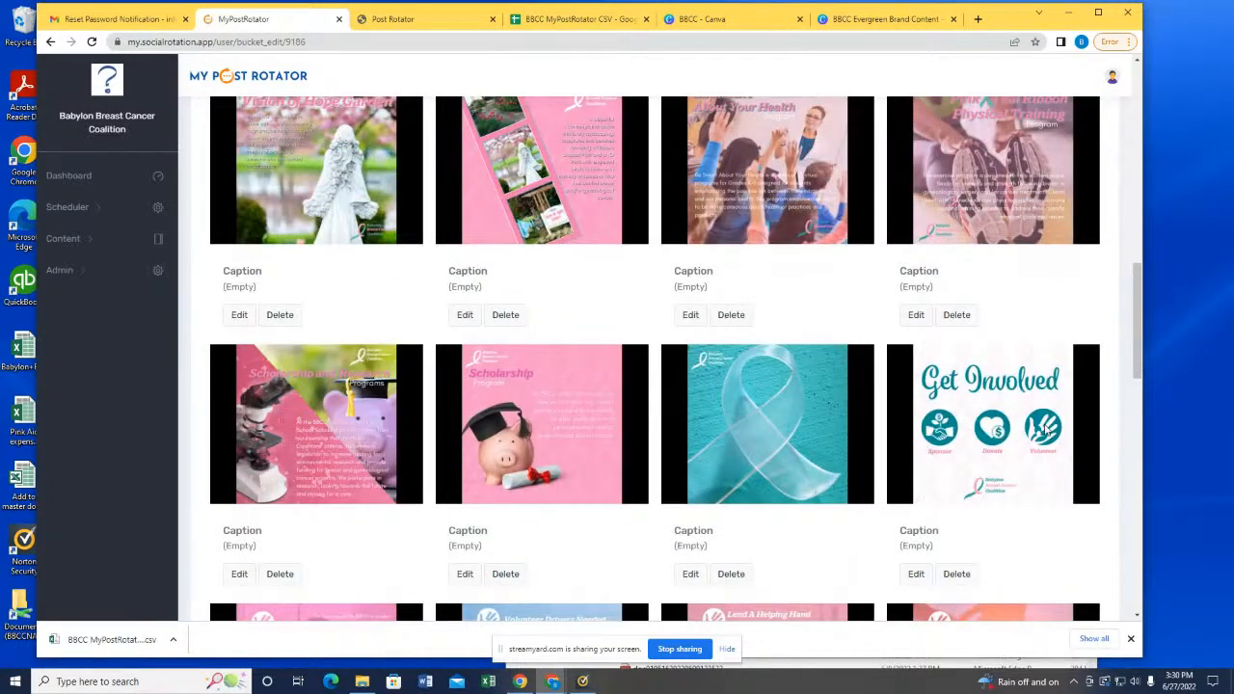
scroll(1047, 430, down, 1)
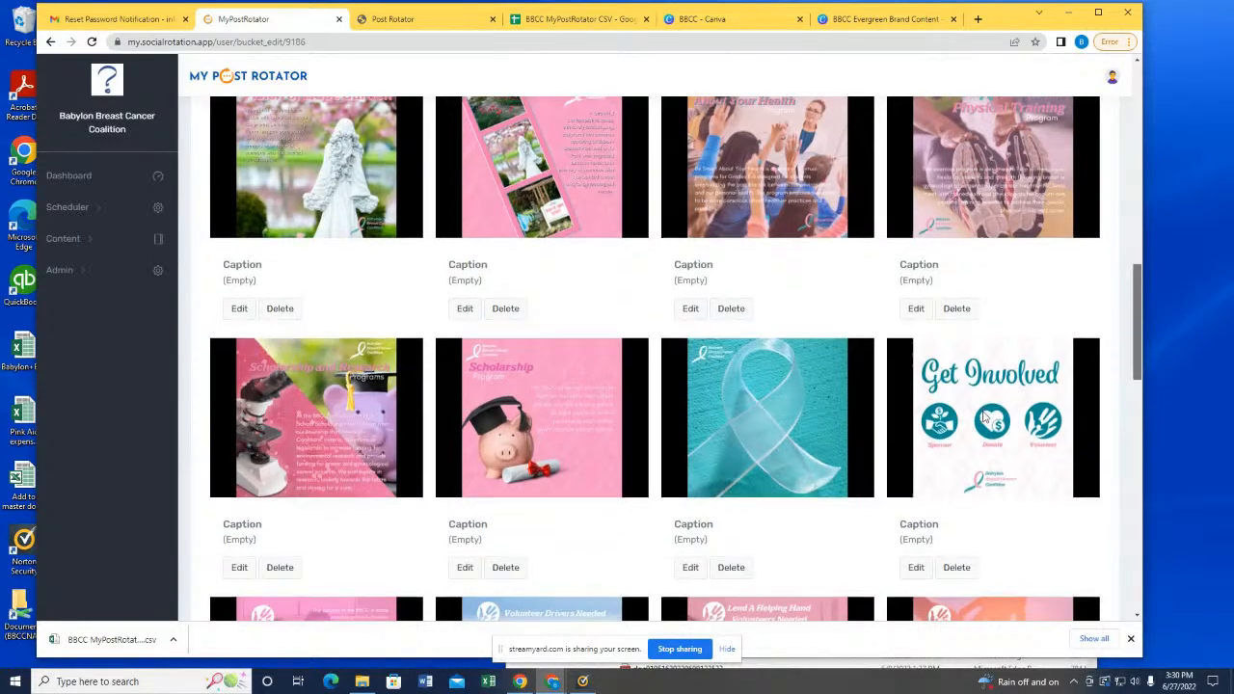
scroll(954, 415, down, 3)
scroll(942, 410, down, 3)
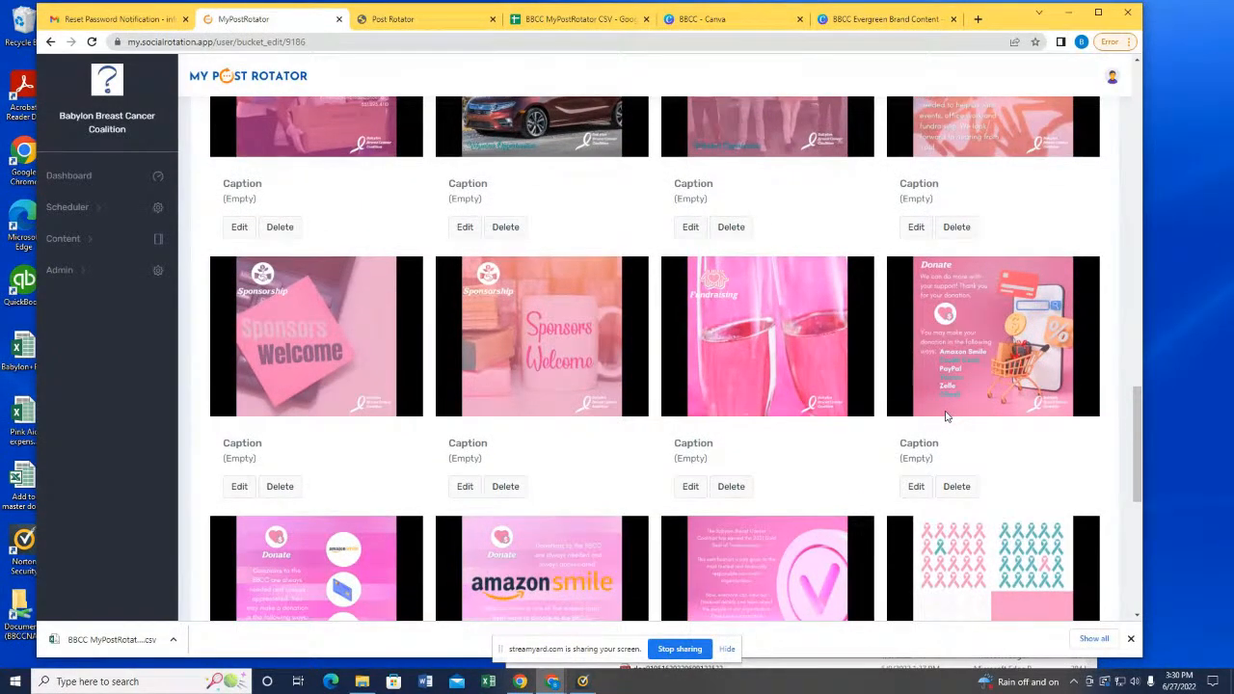
scroll(946, 417, down, 2)
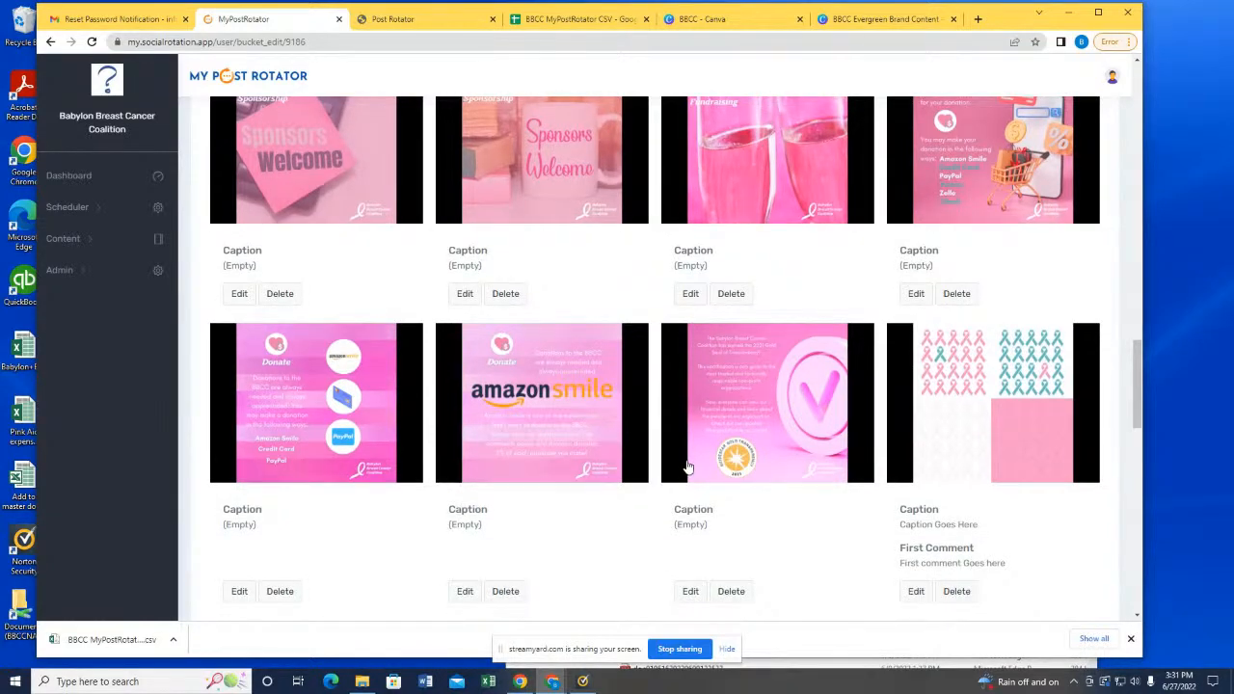
Scroll down the bucket to the Our Goals post card to check its new caption.
scroll(906, 480, down, 1)
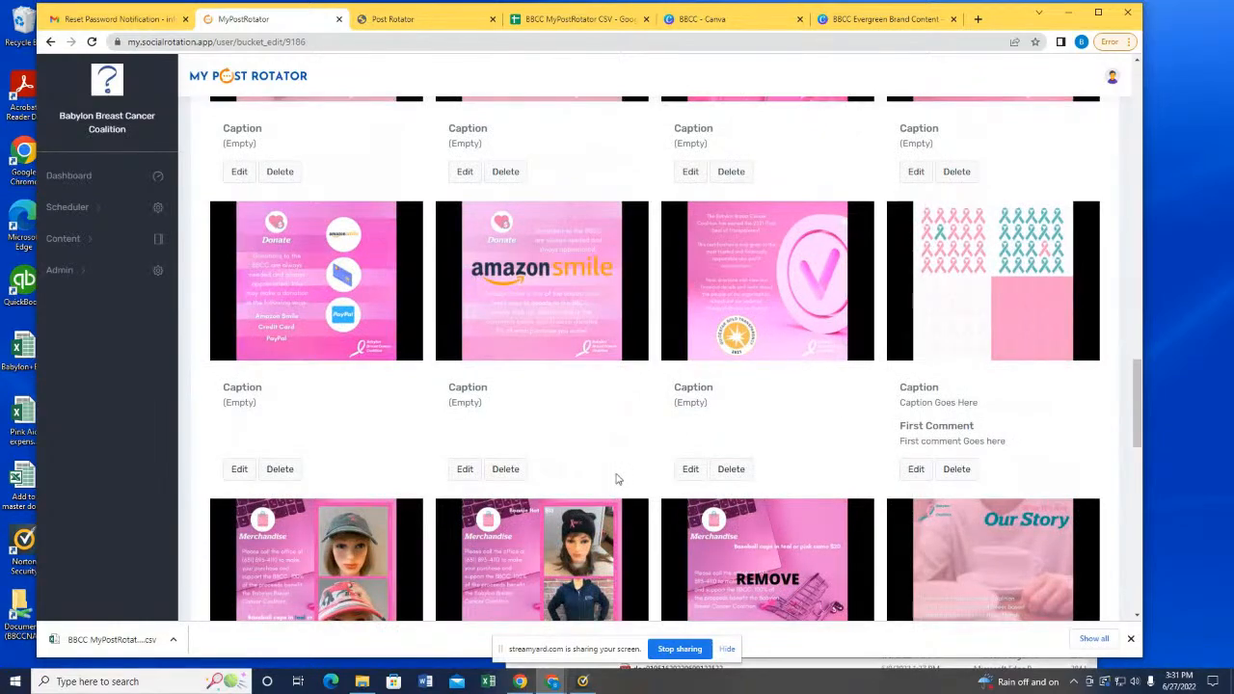
scroll(618, 479, up, 4)
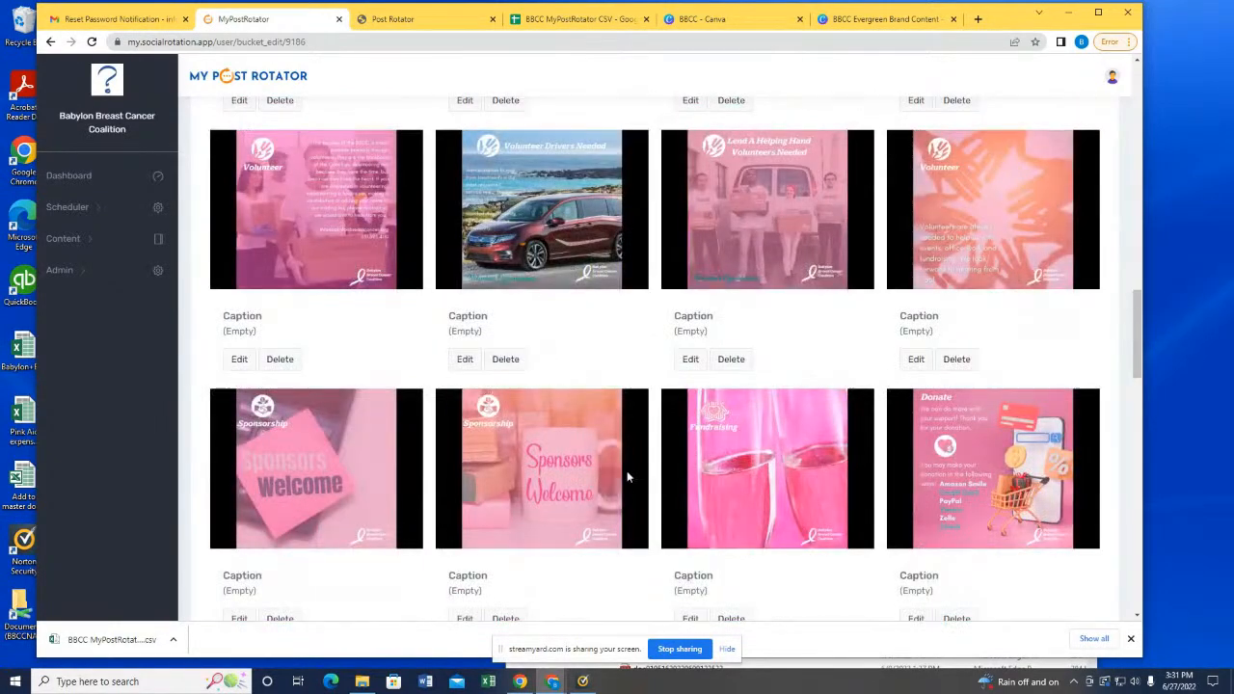
scroll(835, 488, down, 2)
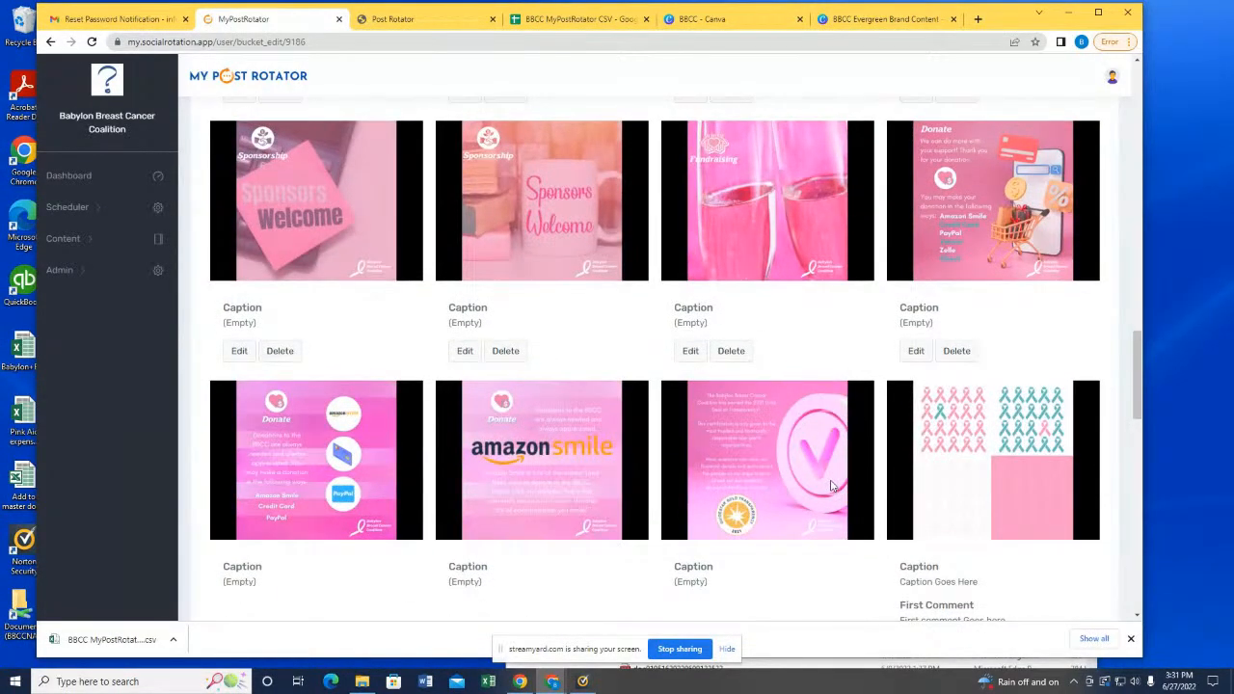
scroll(784, 479, down, 2)
scroll(785, 479, down, 2)
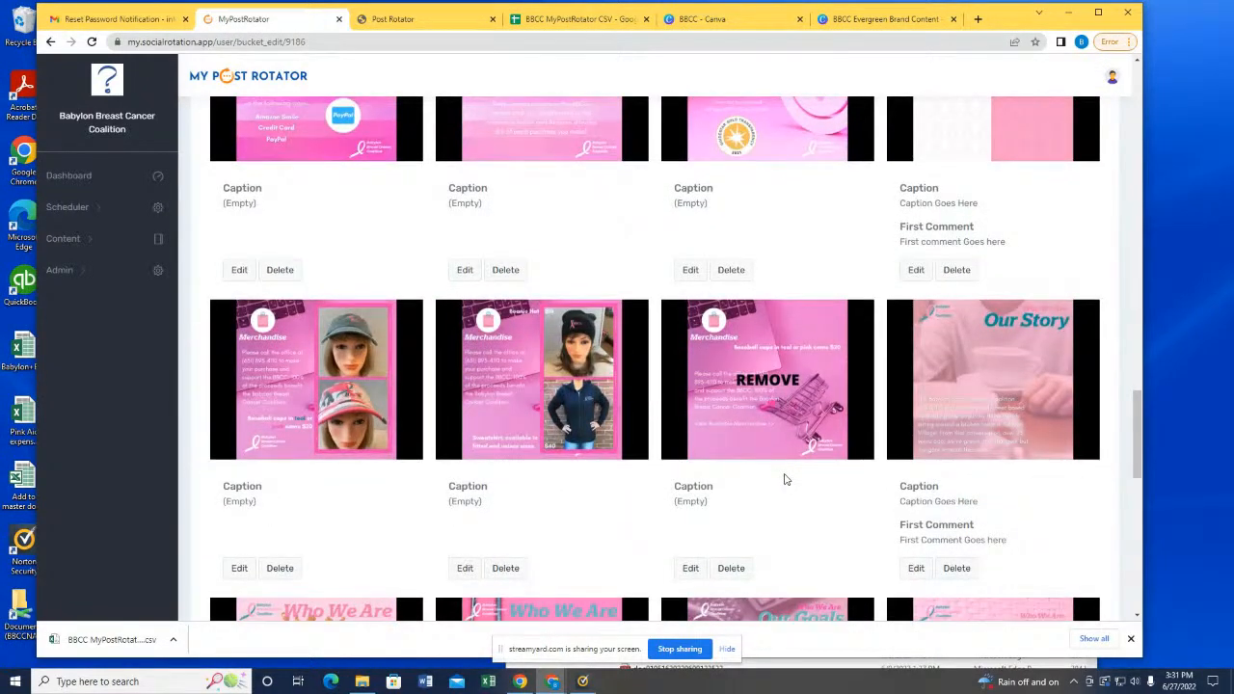
scroll(785, 479, down, 2)
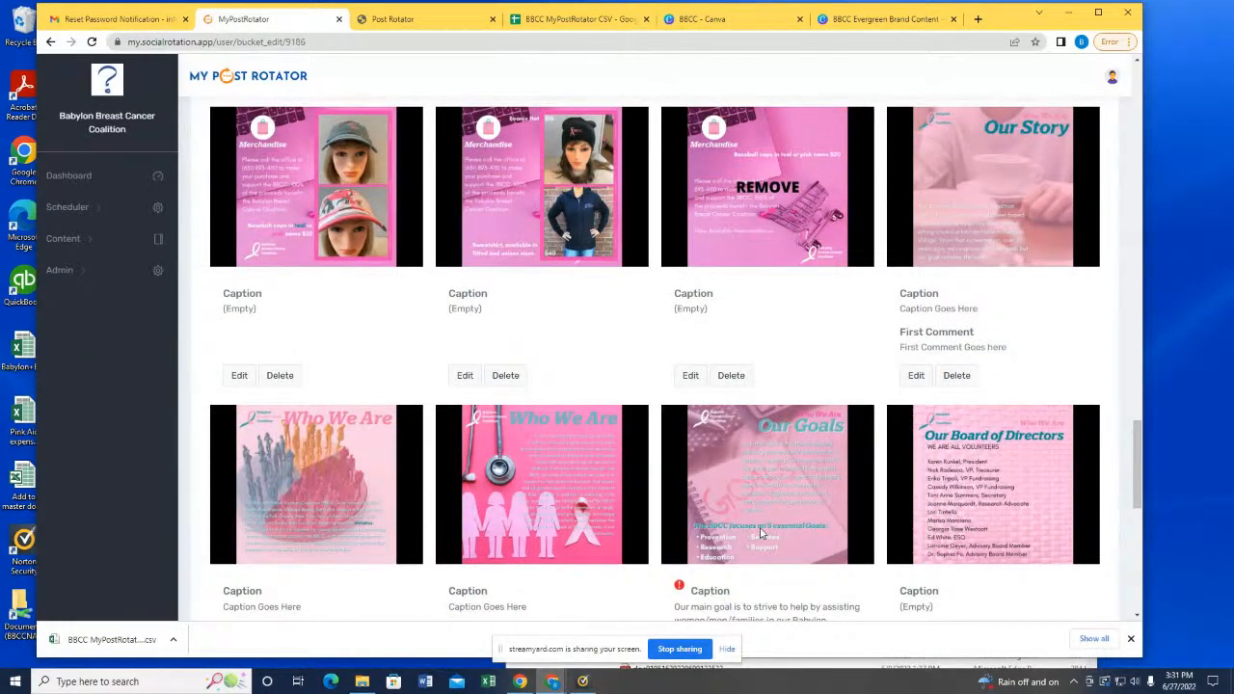
scroll(760, 533, down, 1)
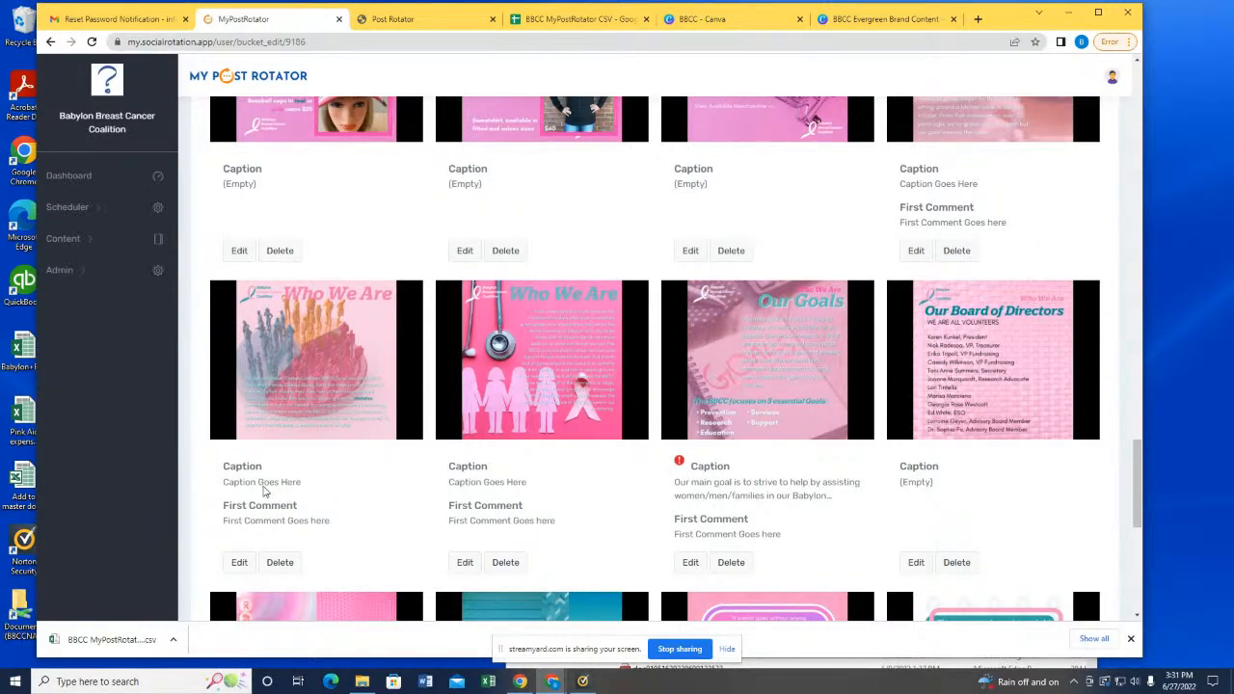
scroll(347, 482, down, 1)
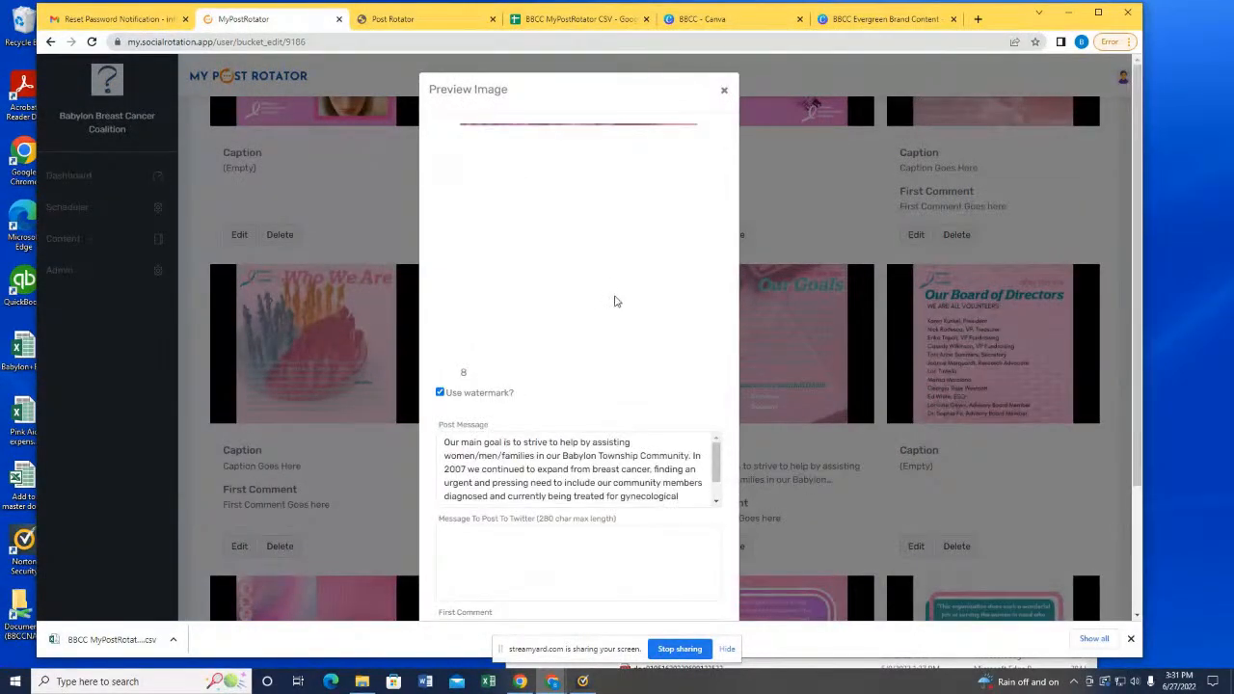
mouse_move(717, 457)
mouse_down()
mouse_move(717, 489)
mouse_move(702, 489)
mouse_move(714, 462)
mouse_up()
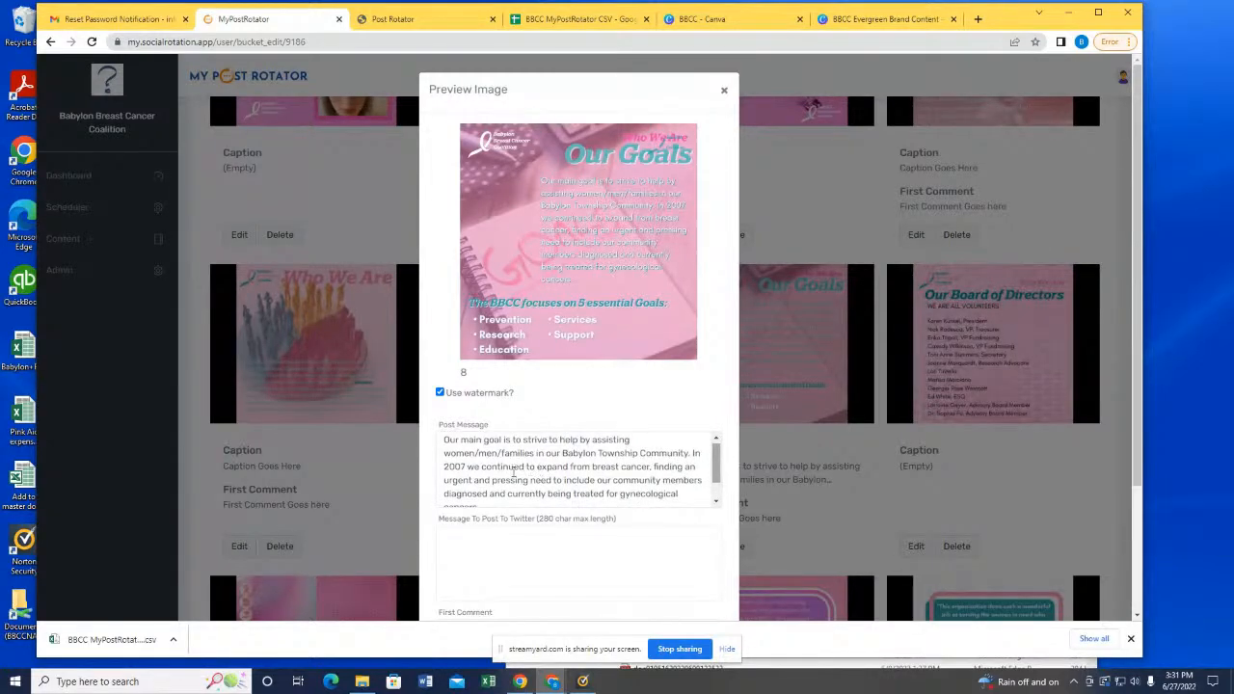
scroll(481, 463, down, 1)
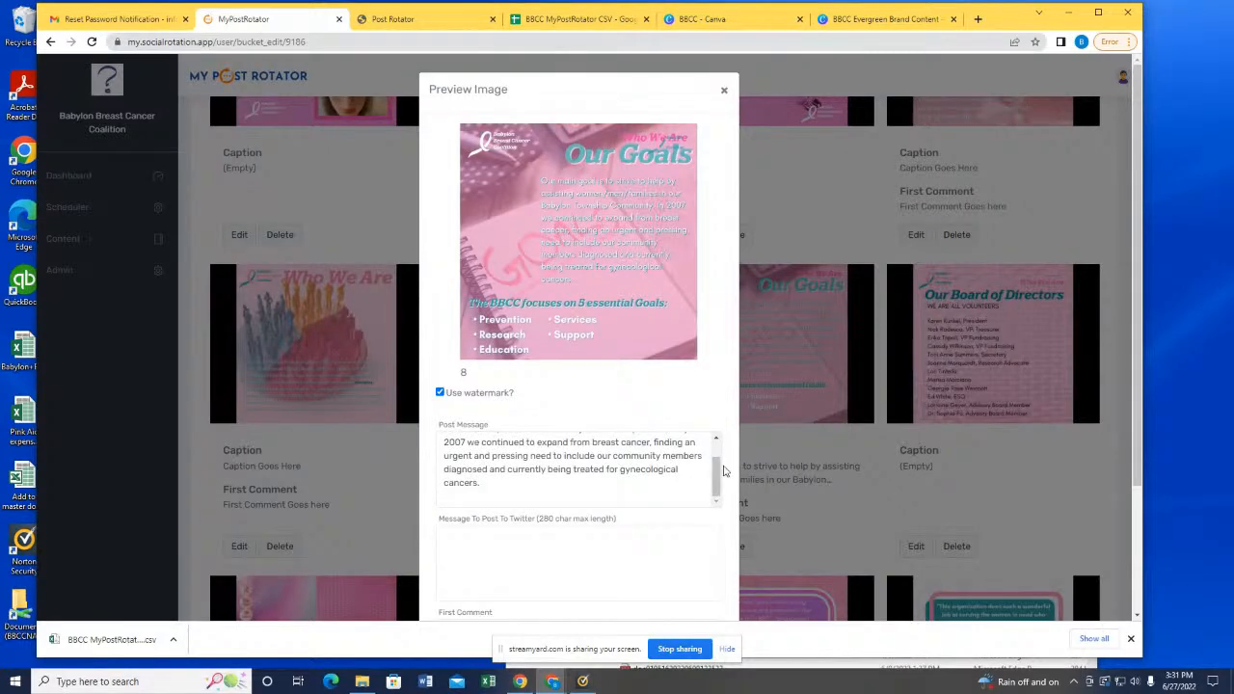
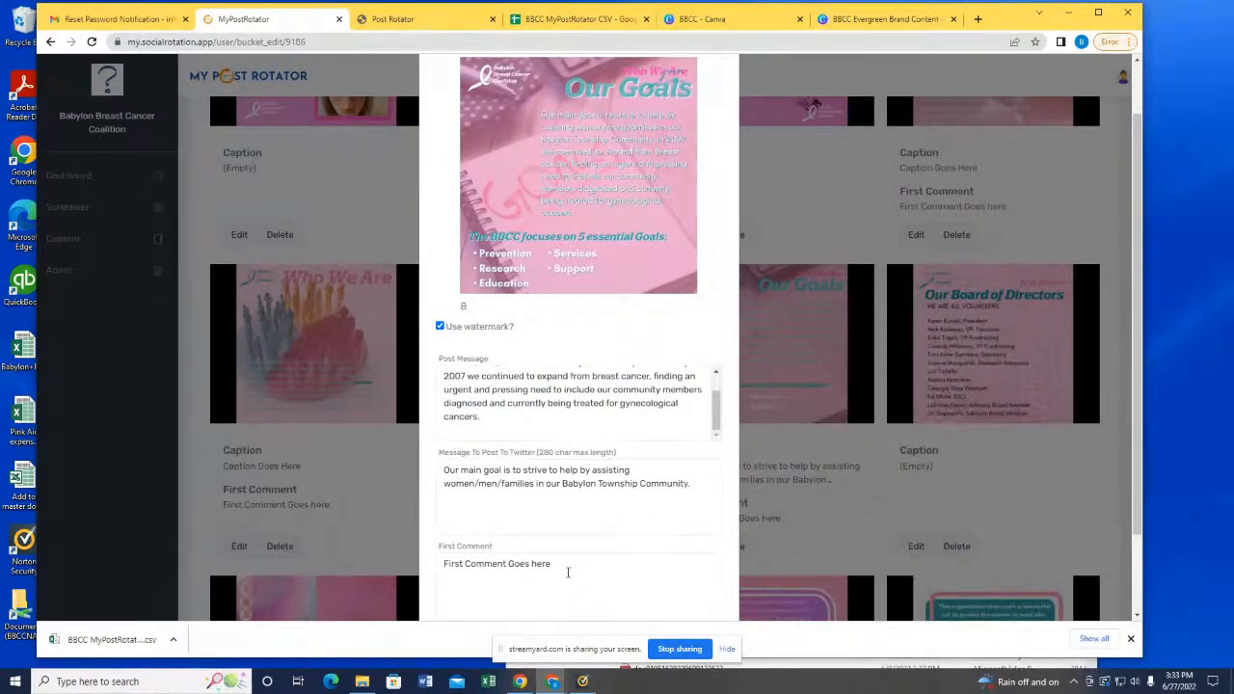
Replace the Our Goals first comment with '#bbcc #babylonbreastcancercoalition' and uncheck Use watermark.
click(555, 563)
key(ctrl+a)
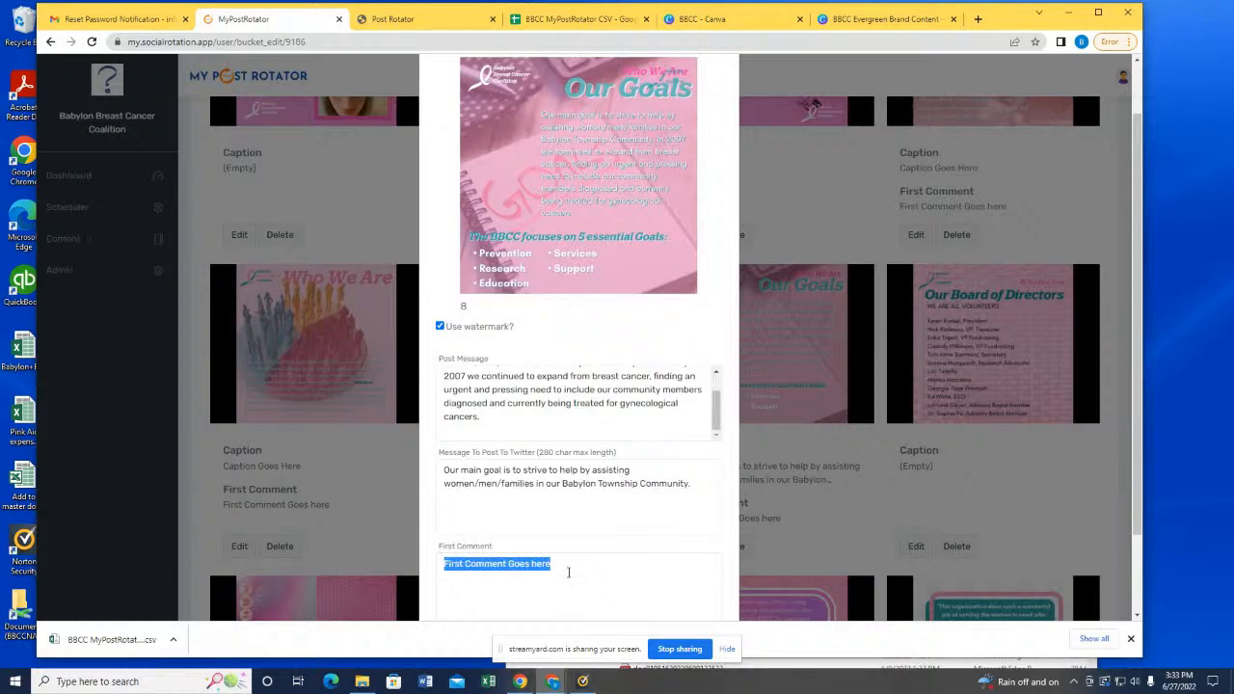
text(#)
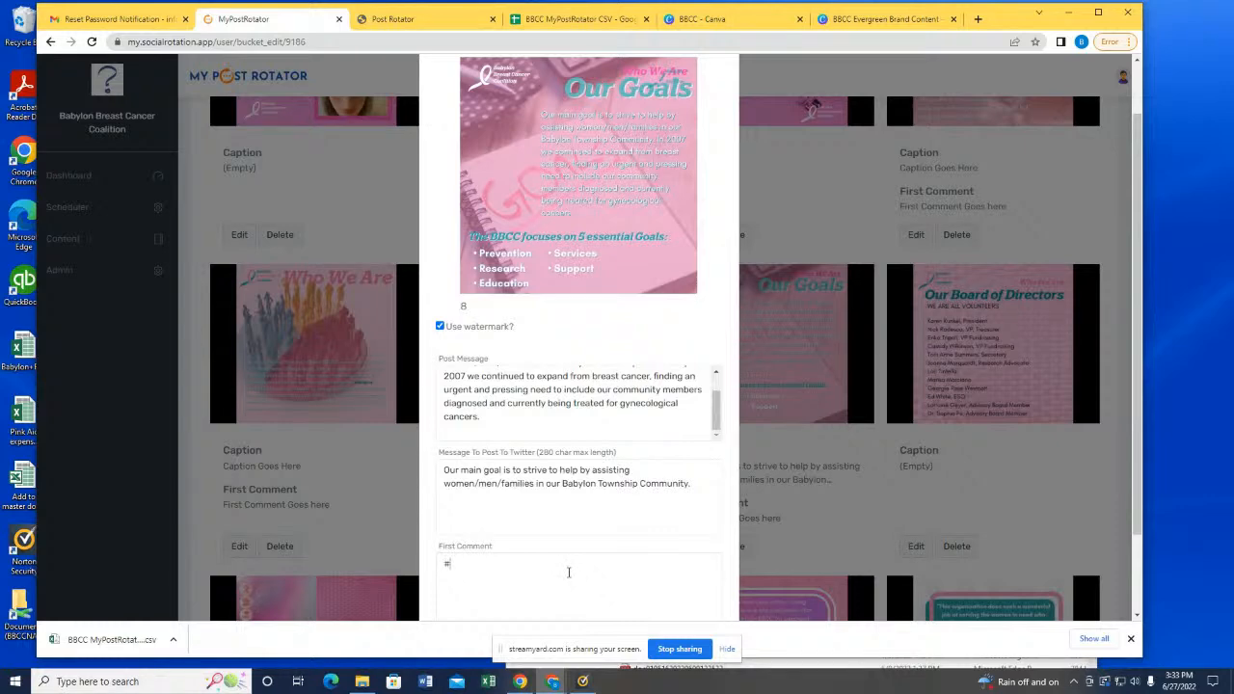
text(bbcc #breastcancercoalition)
text(baby)
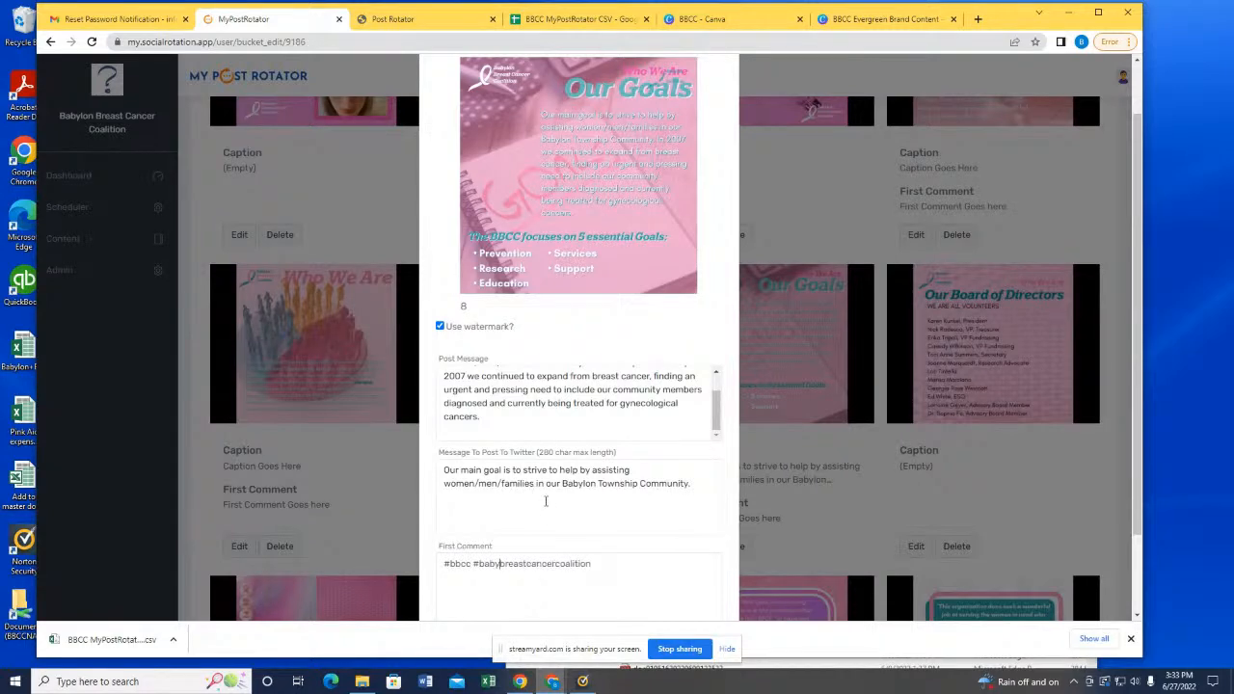
text(lon)
scroll(656, 504, down, 1)
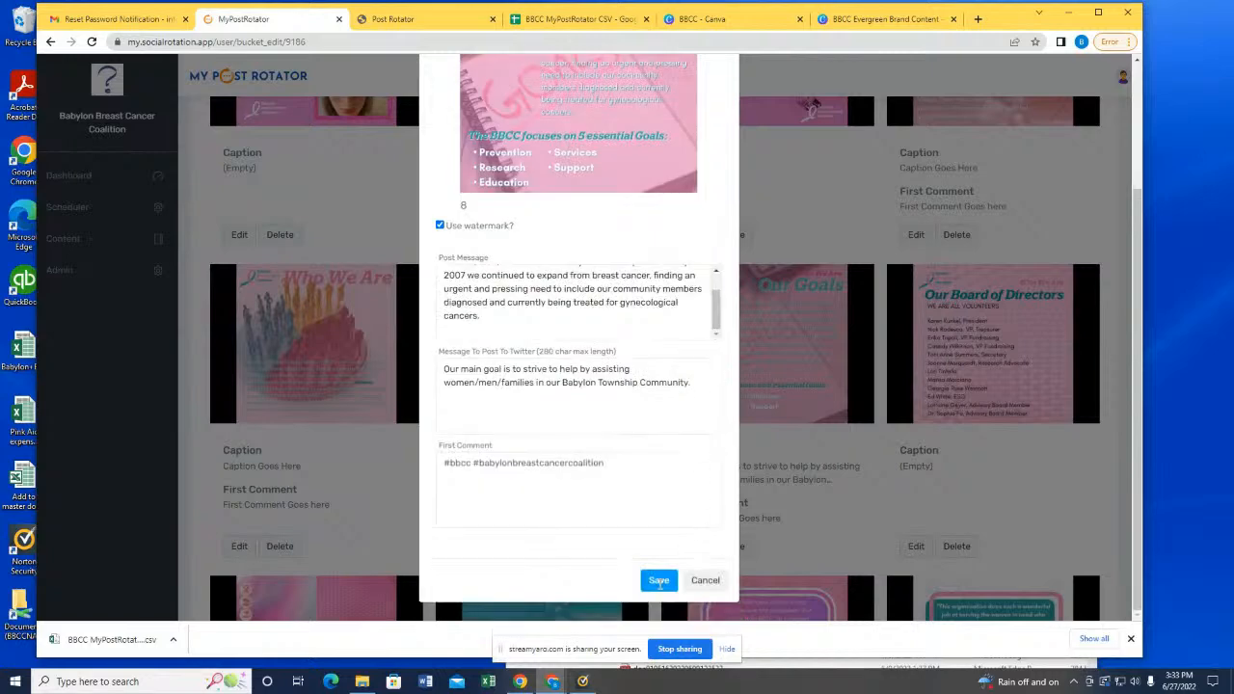
scroll(658, 579, up, 1)
scroll(588, 424, down, 1)
scroll(656, 581, up, 1)
key(End)
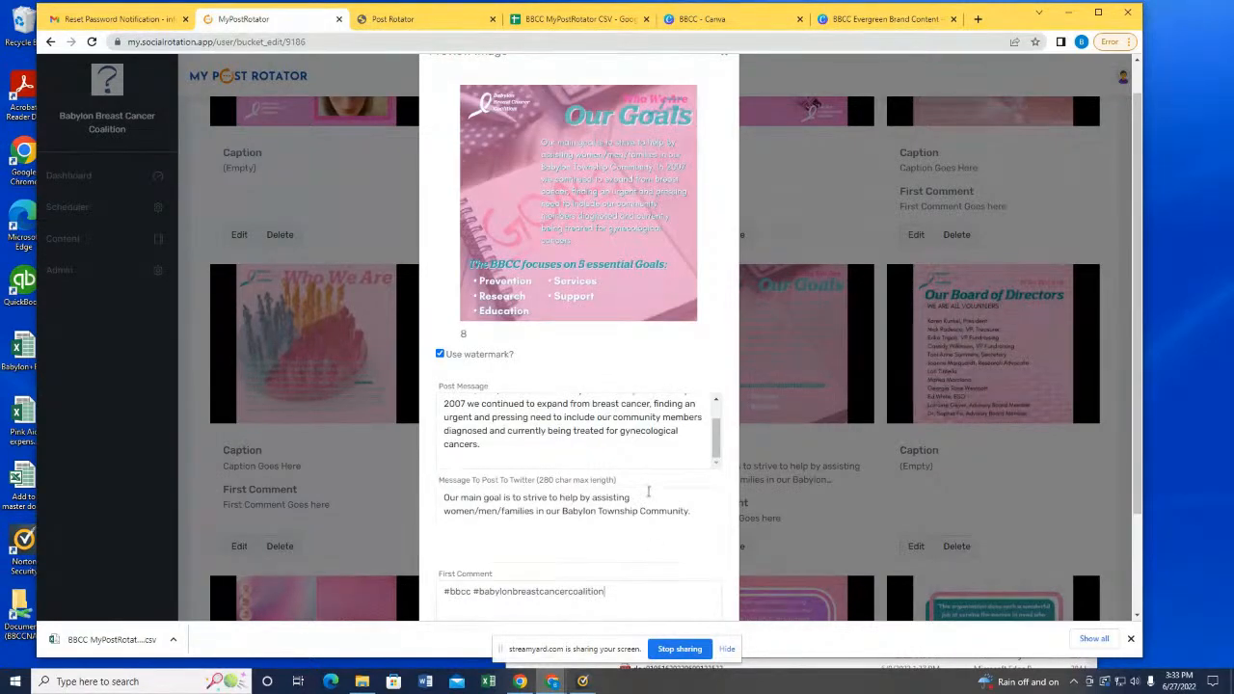
scroll(647, 492, down, 1)
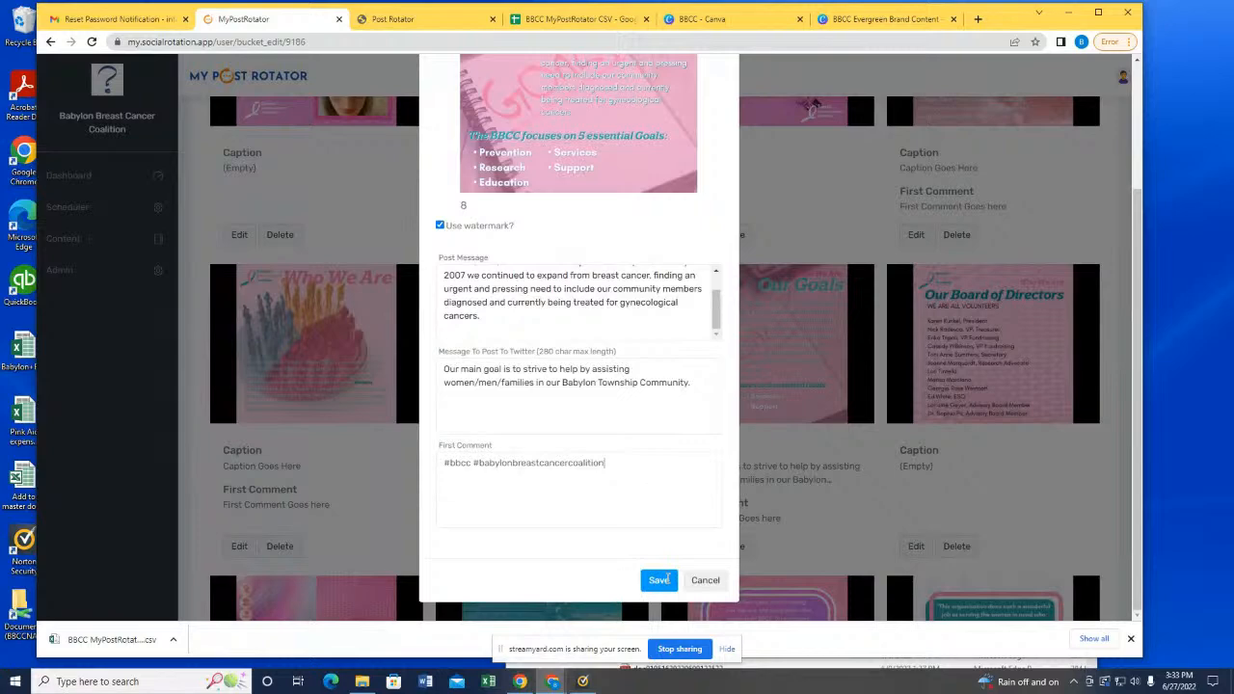
scroll(668, 578, up, 1)
scroll(672, 577, up, 2)
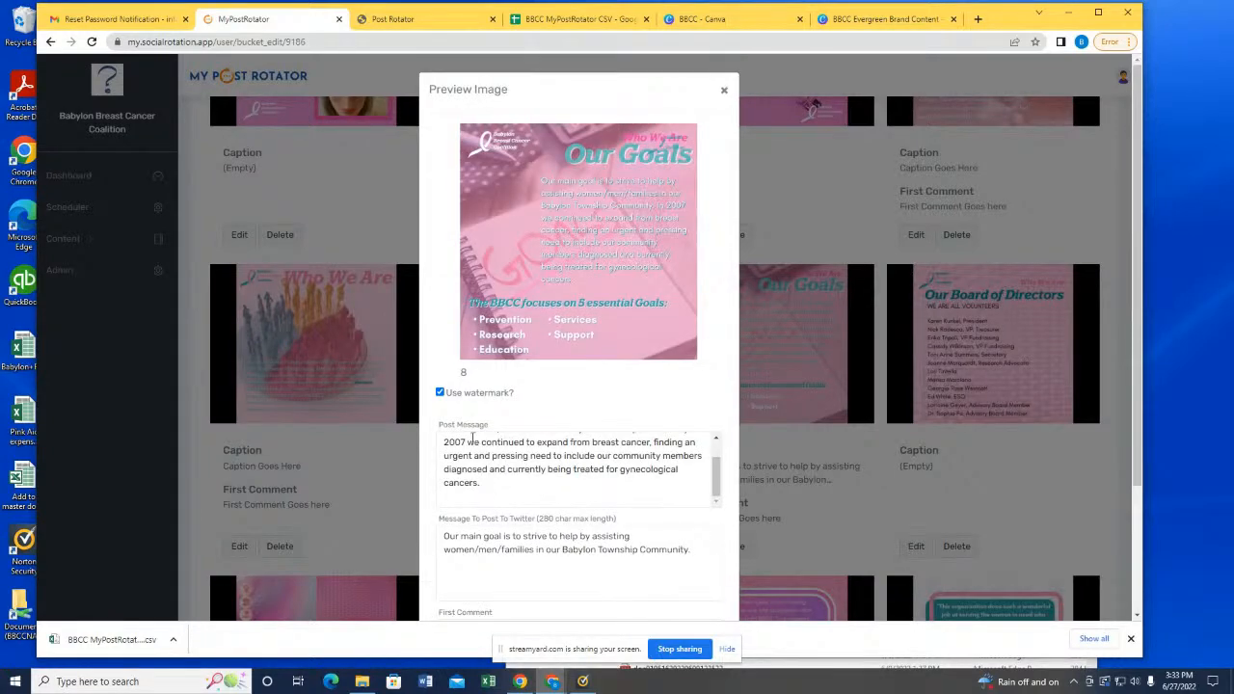
click(592, 525)
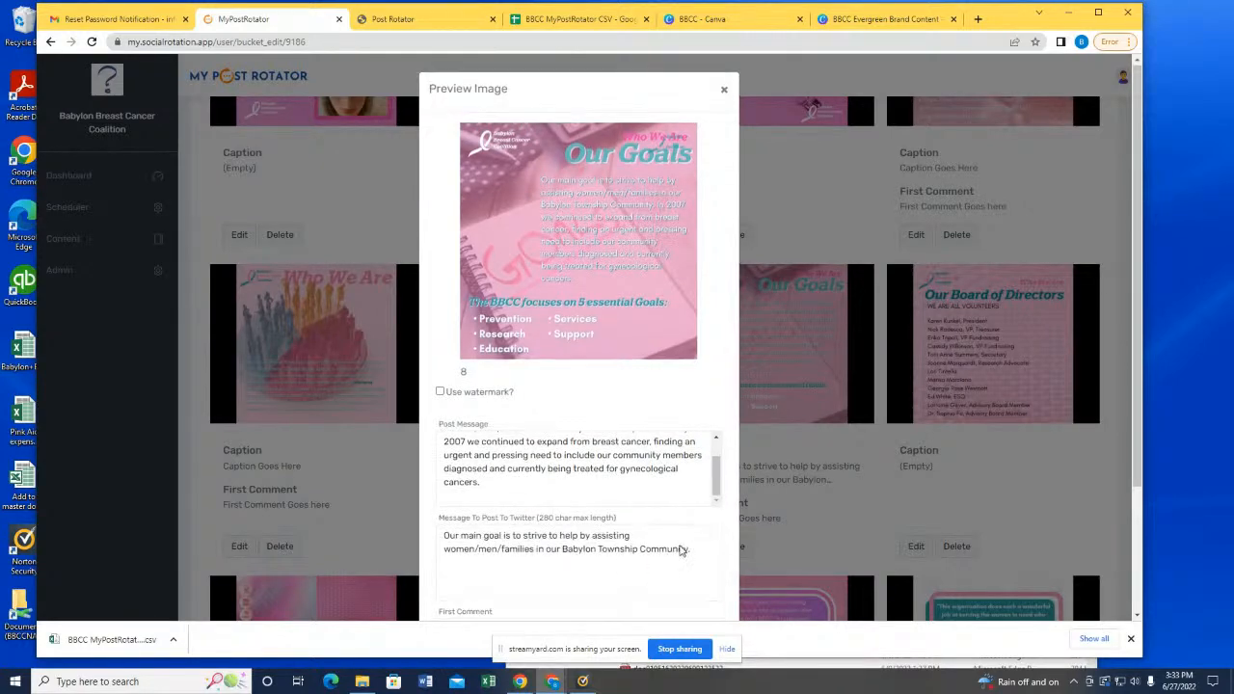
scroll(661, 553, down, 2)
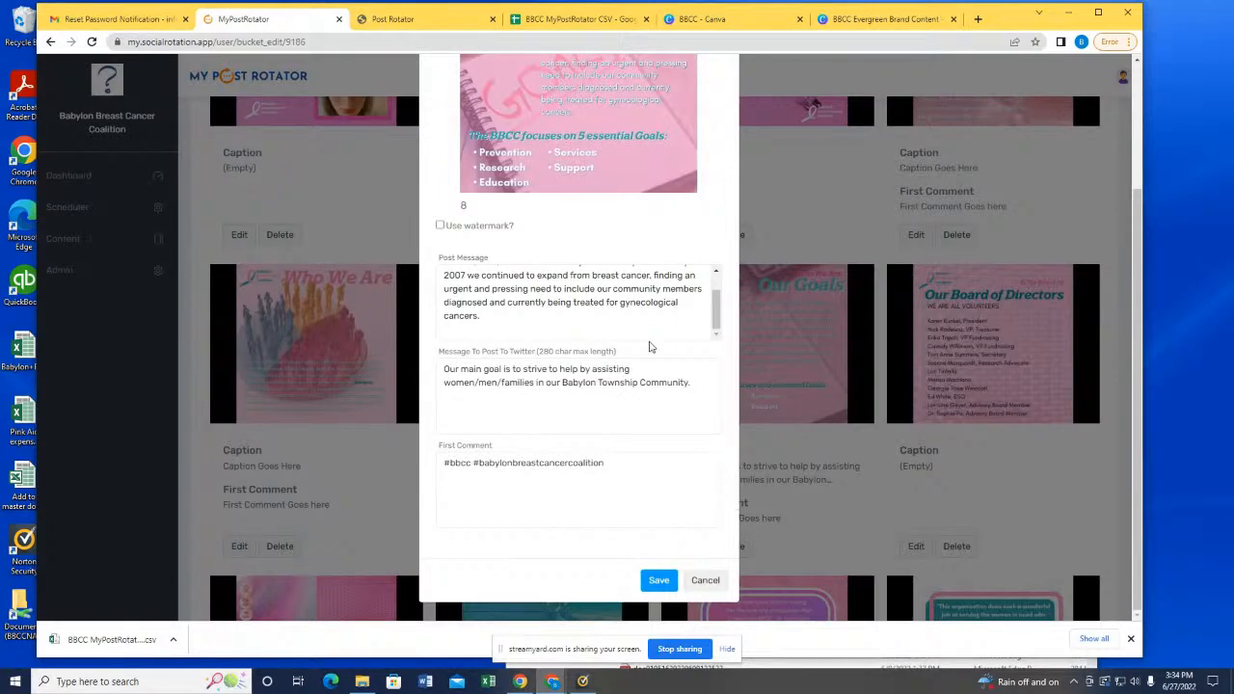
Save the Our Goals post edits, then delete the Education image marked HOLD.
click(659, 581)
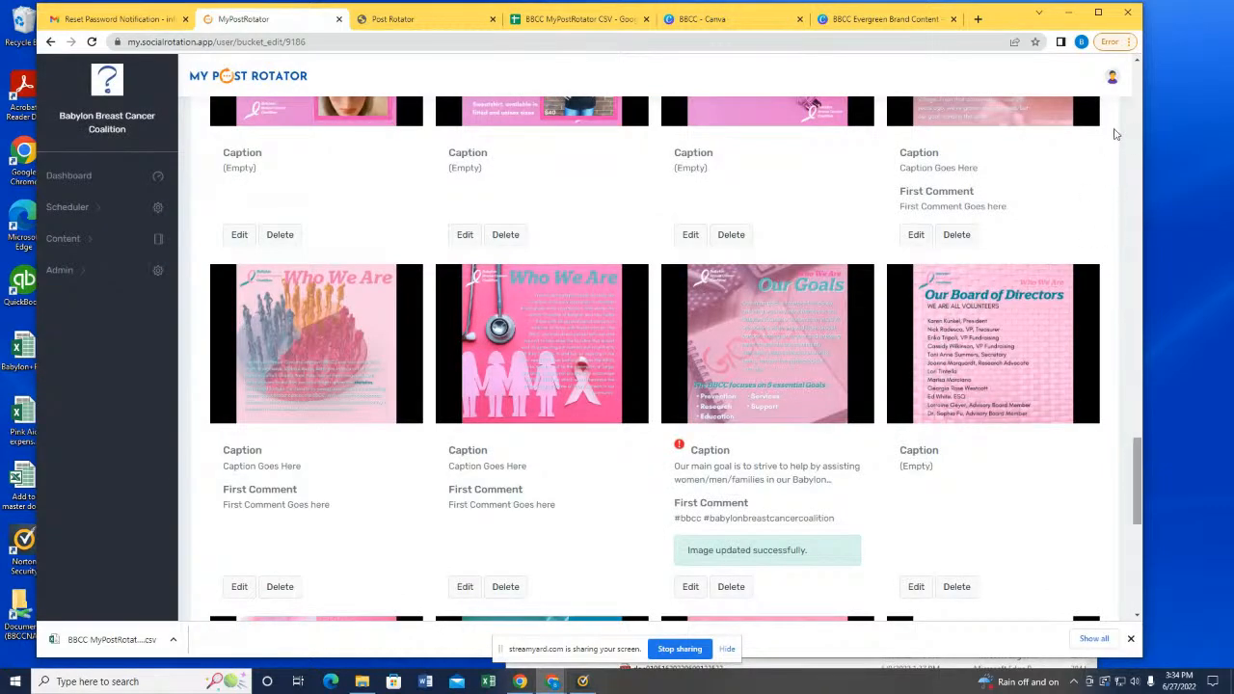
scroll(539, 321, up, 20)
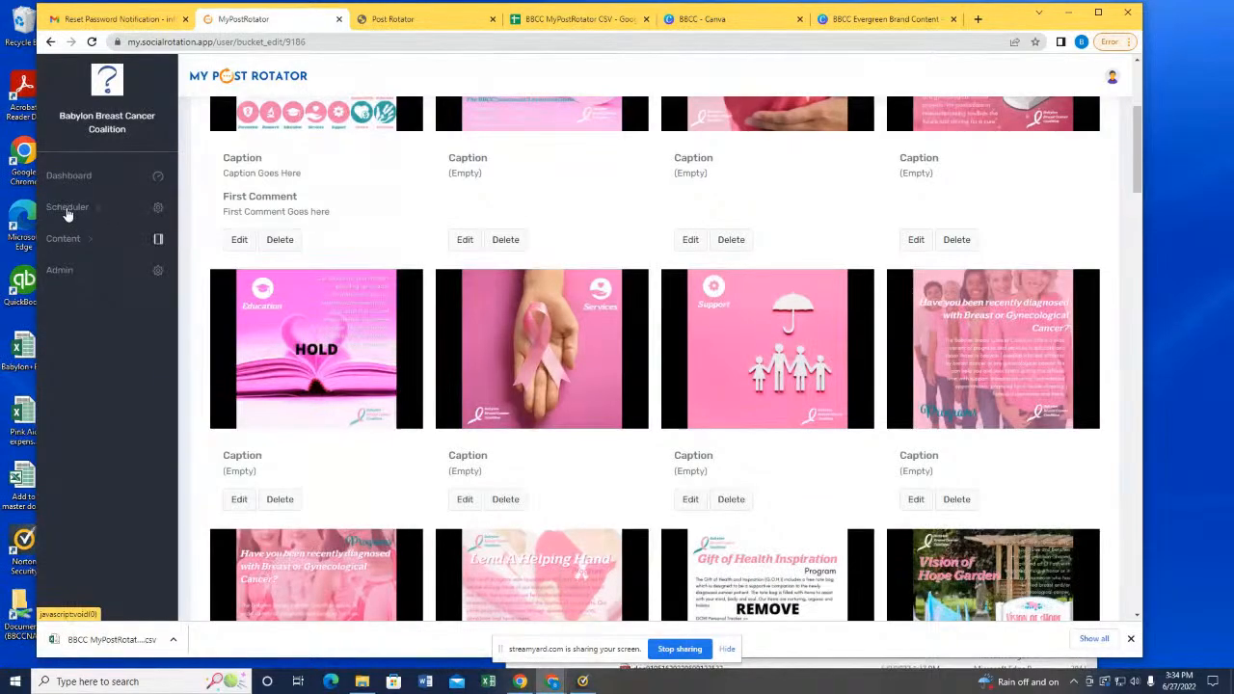
click(68, 208)
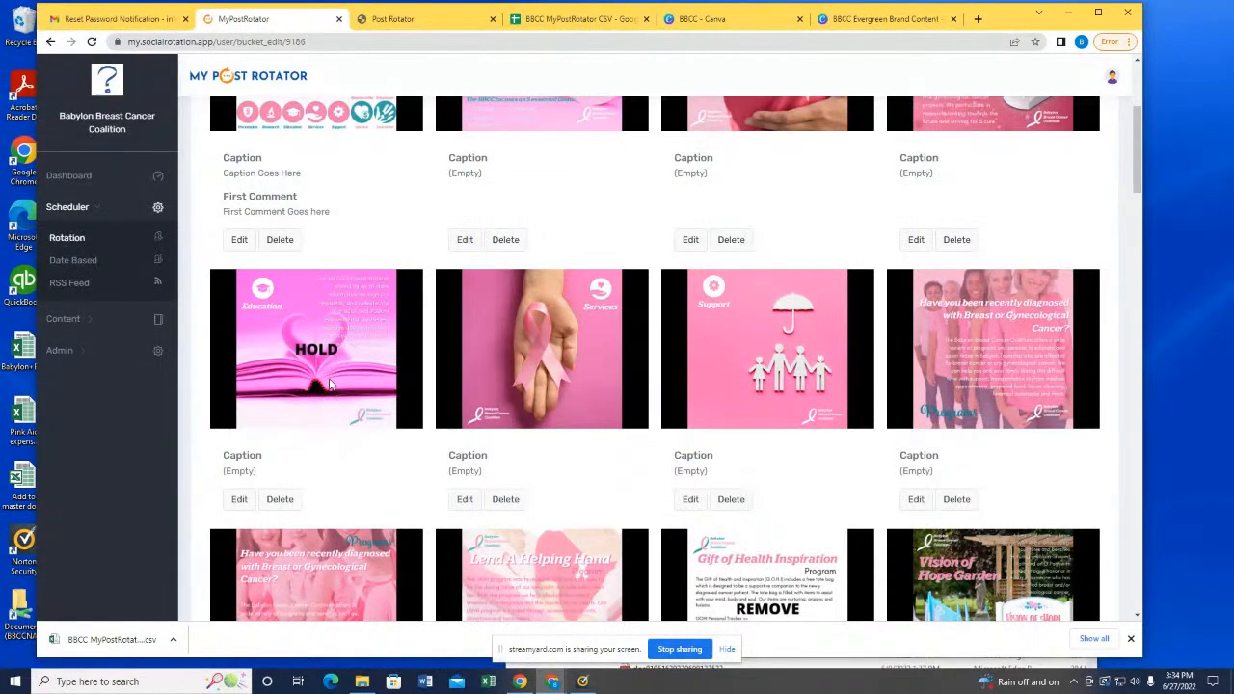
click(291, 499)
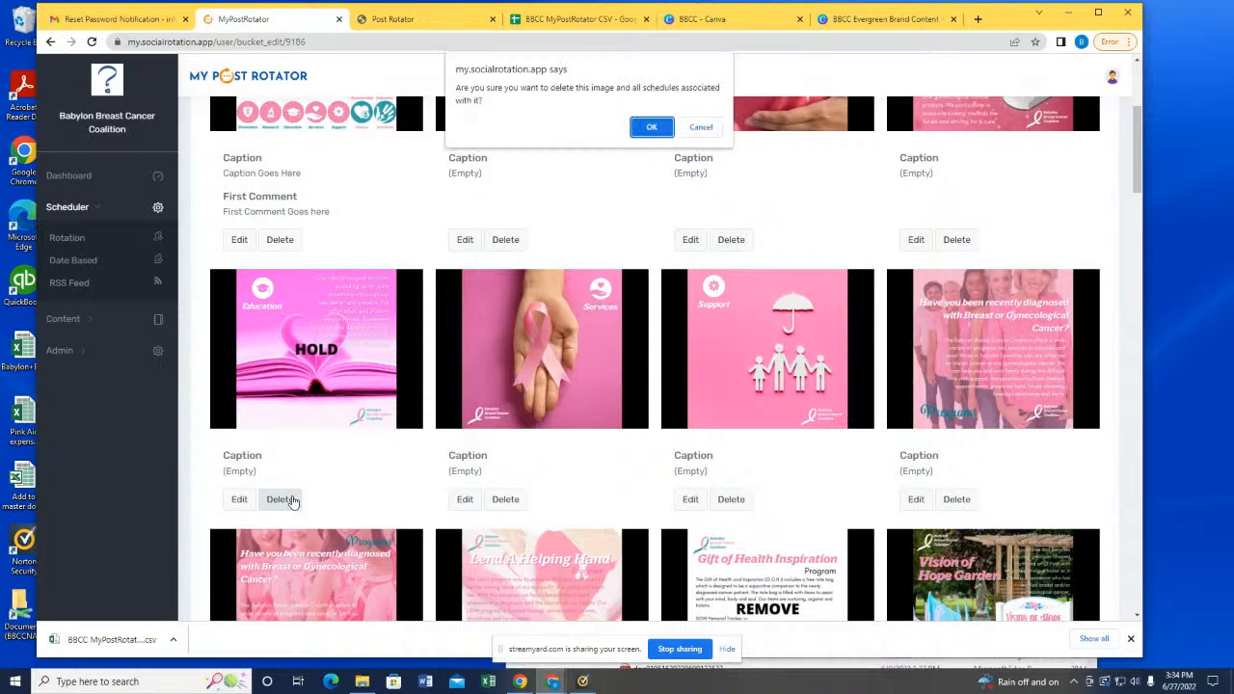
click(653, 134)
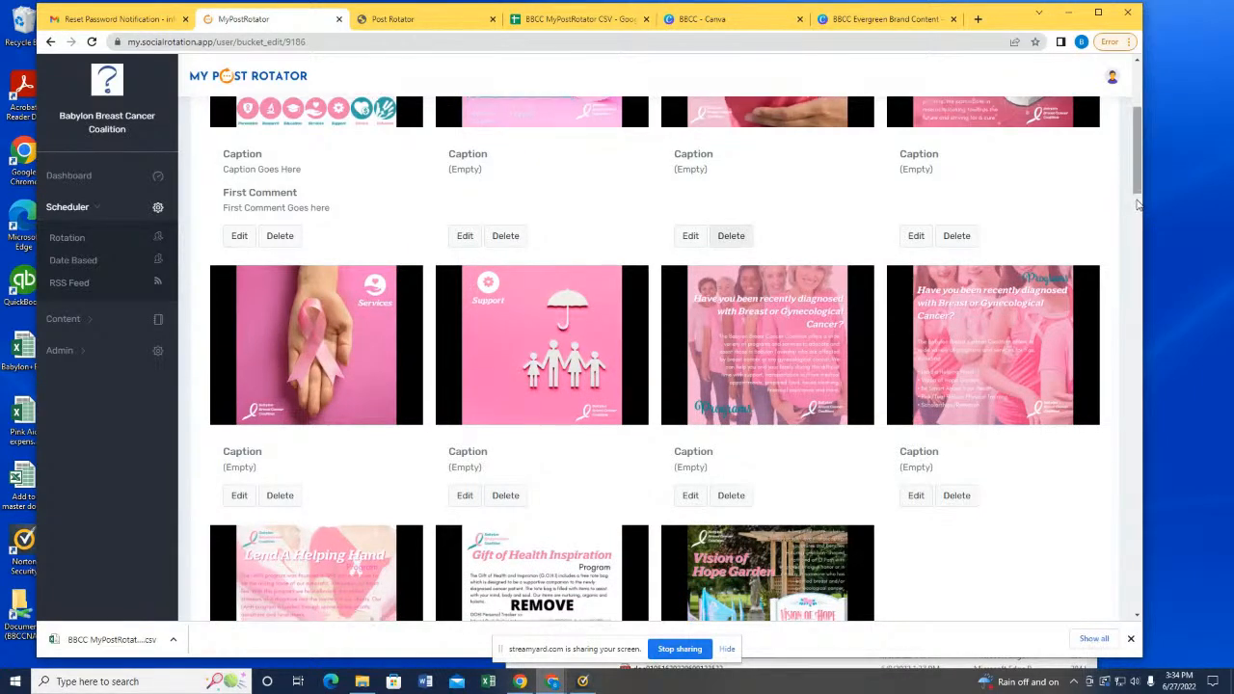
Find the pink-and-teal ribbon pattern image in the bucket and delete it.
scroll(1138, 214, down, 1)
scroll(1137, 224, down, 3)
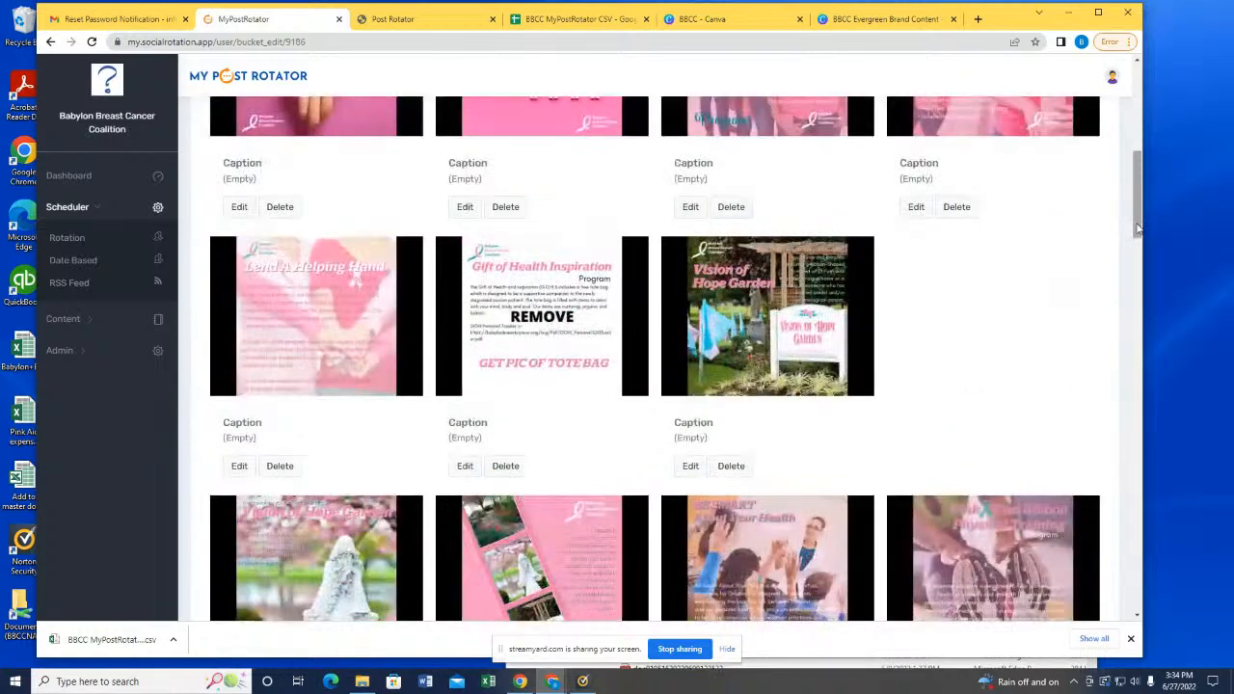
scroll(1138, 230, down, 1)
scroll(243, 347, down, 1)
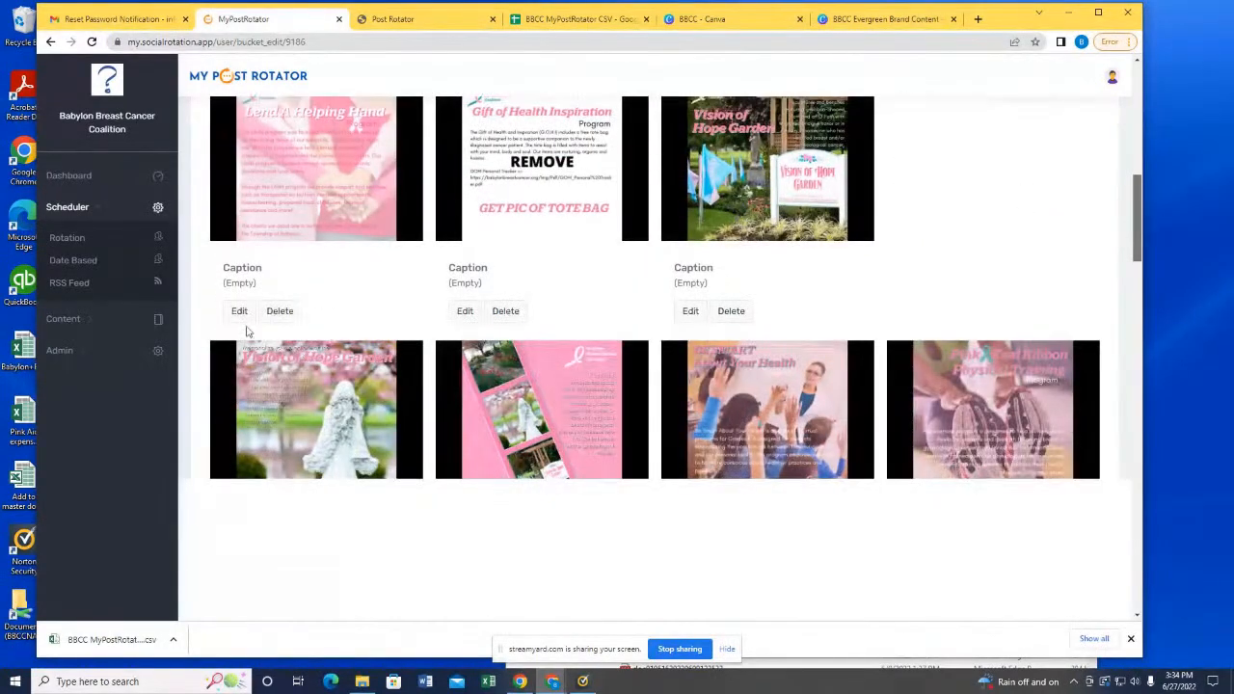
scroll(240, 313, down, 2)
scroll(729, 405, down, 1)
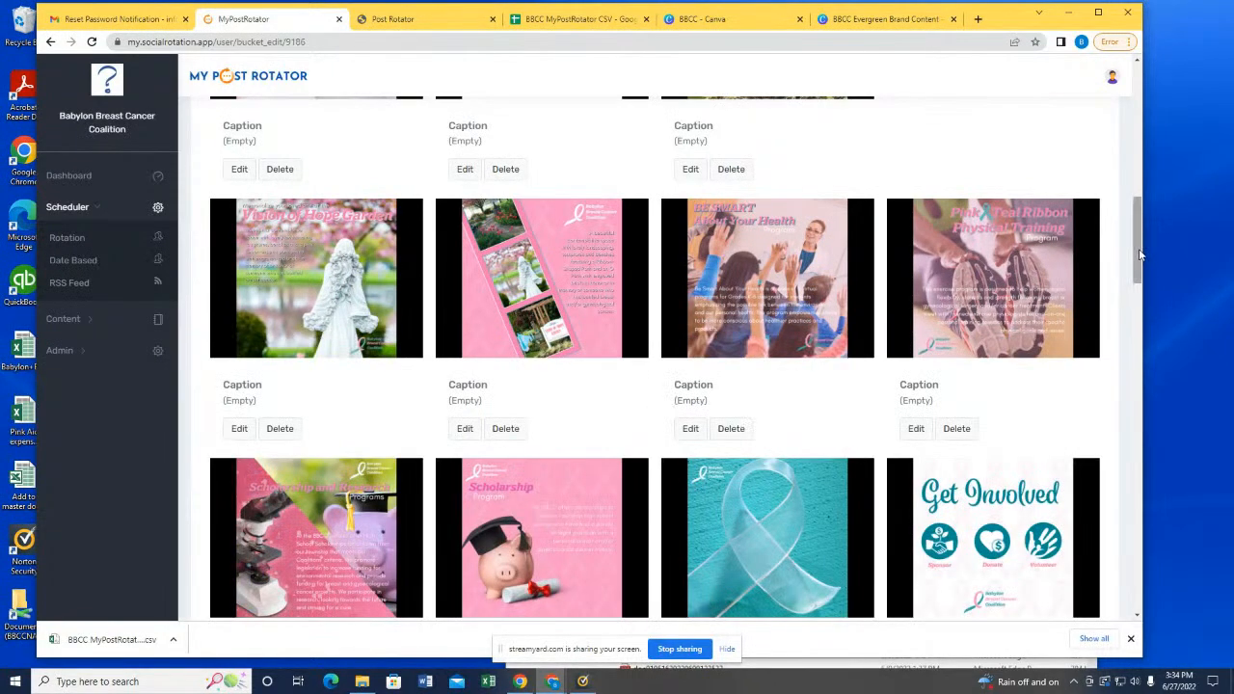
drag(1139, 286, 1137, 327)
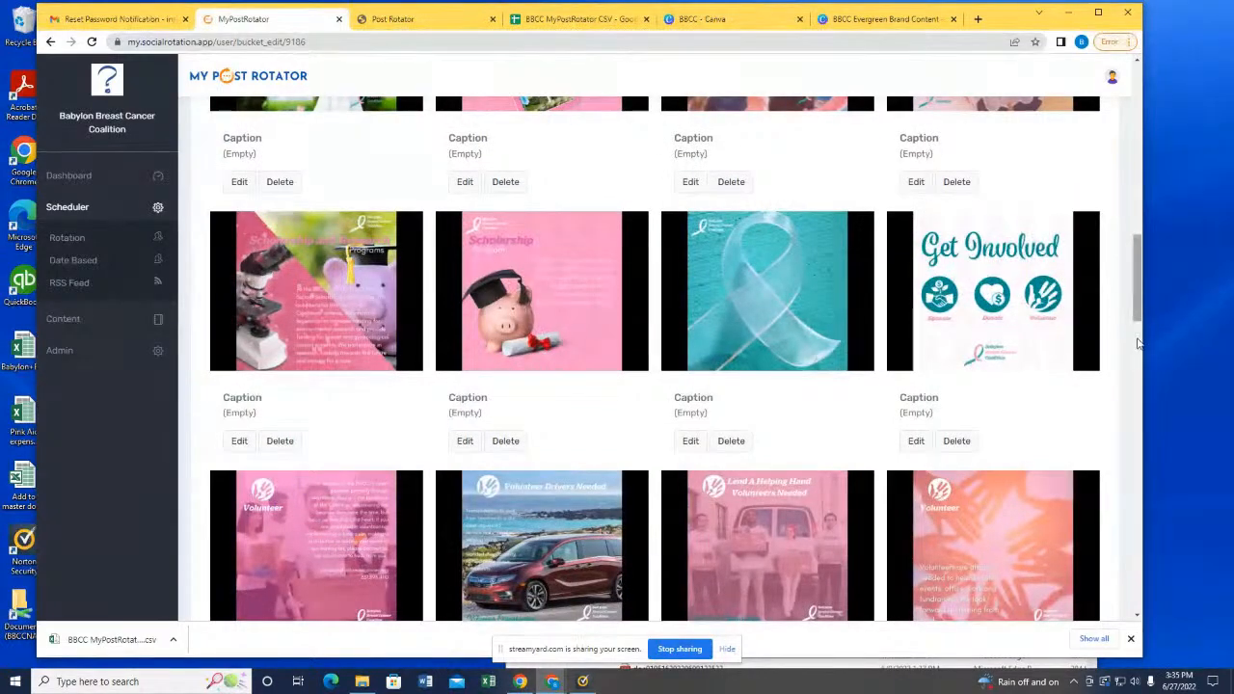
scroll(1124, 366, down, 2)
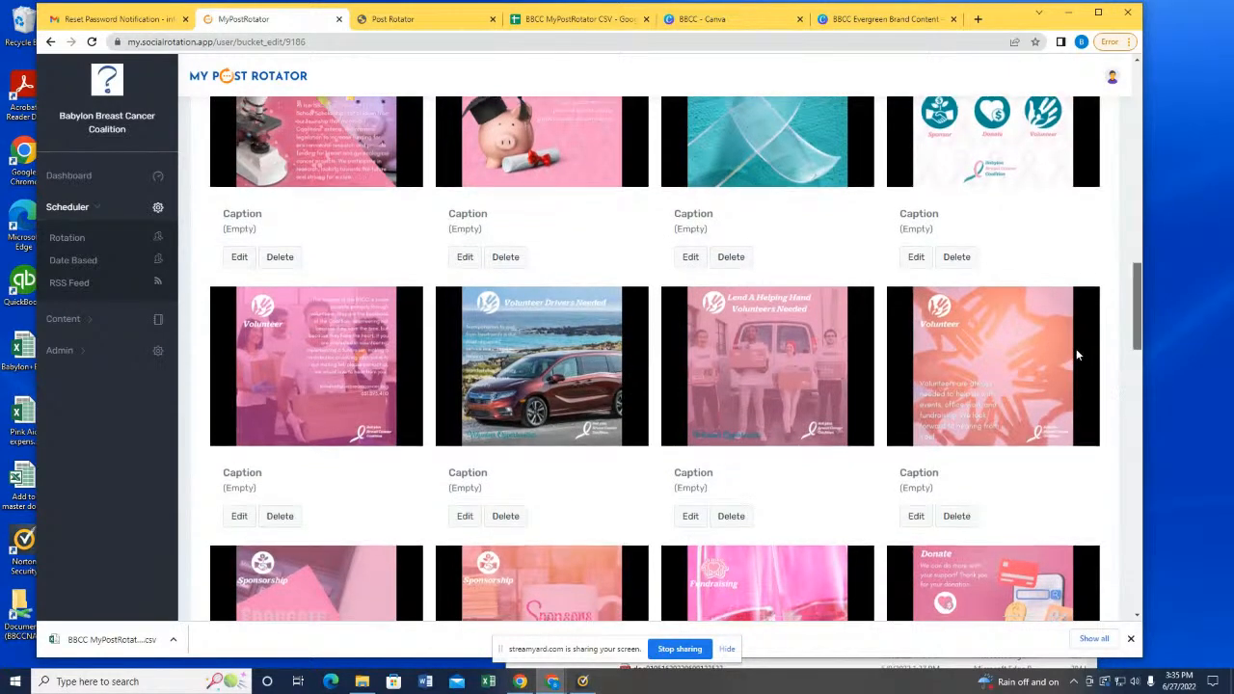
scroll(1078, 356, down, 2)
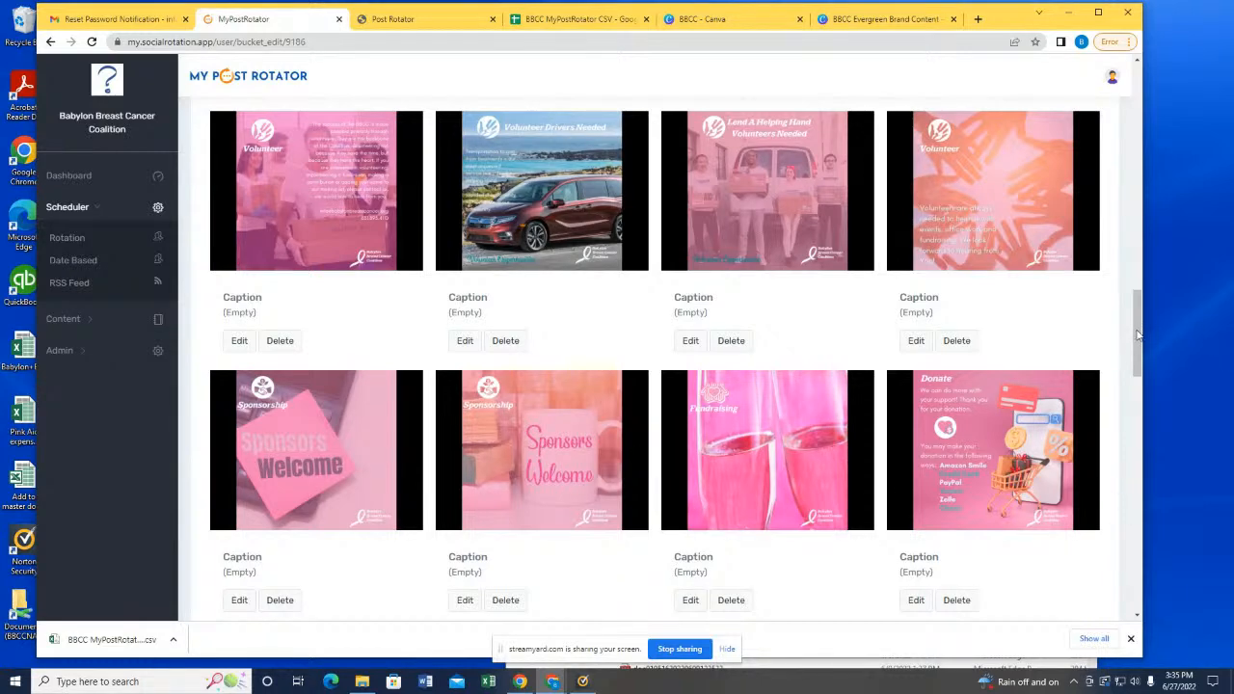
drag(1138, 338, 1138, 339)
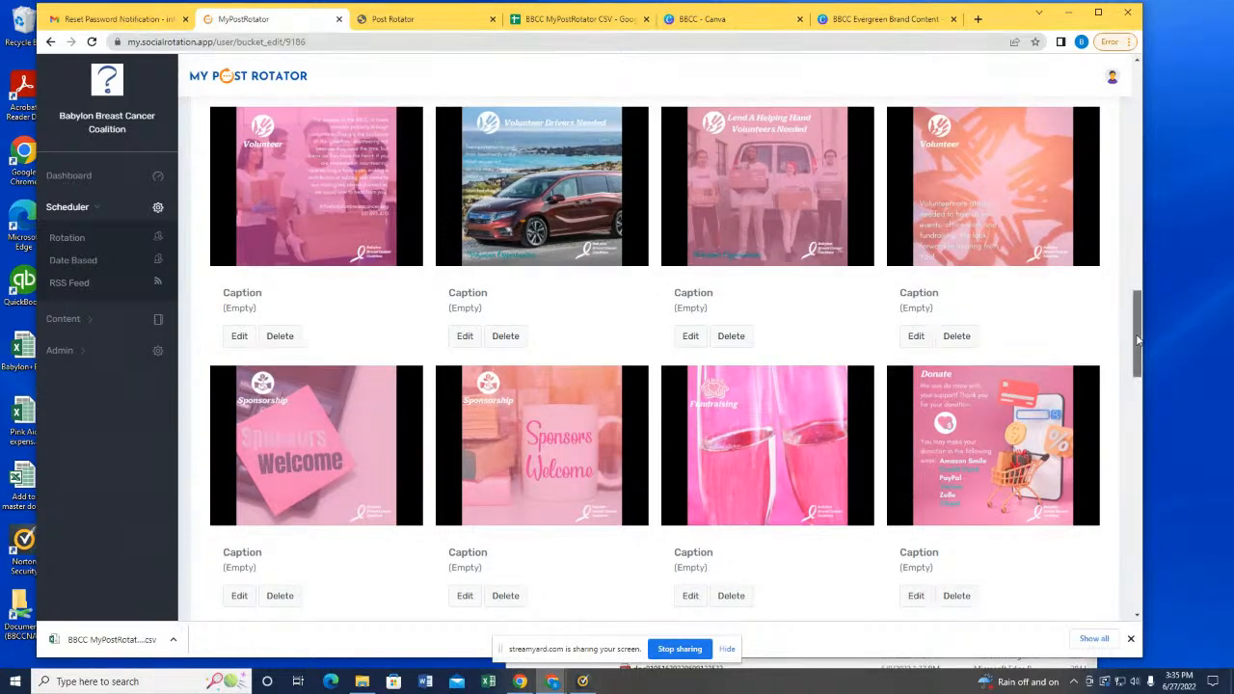
drag(1137, 357, 1137, 364)
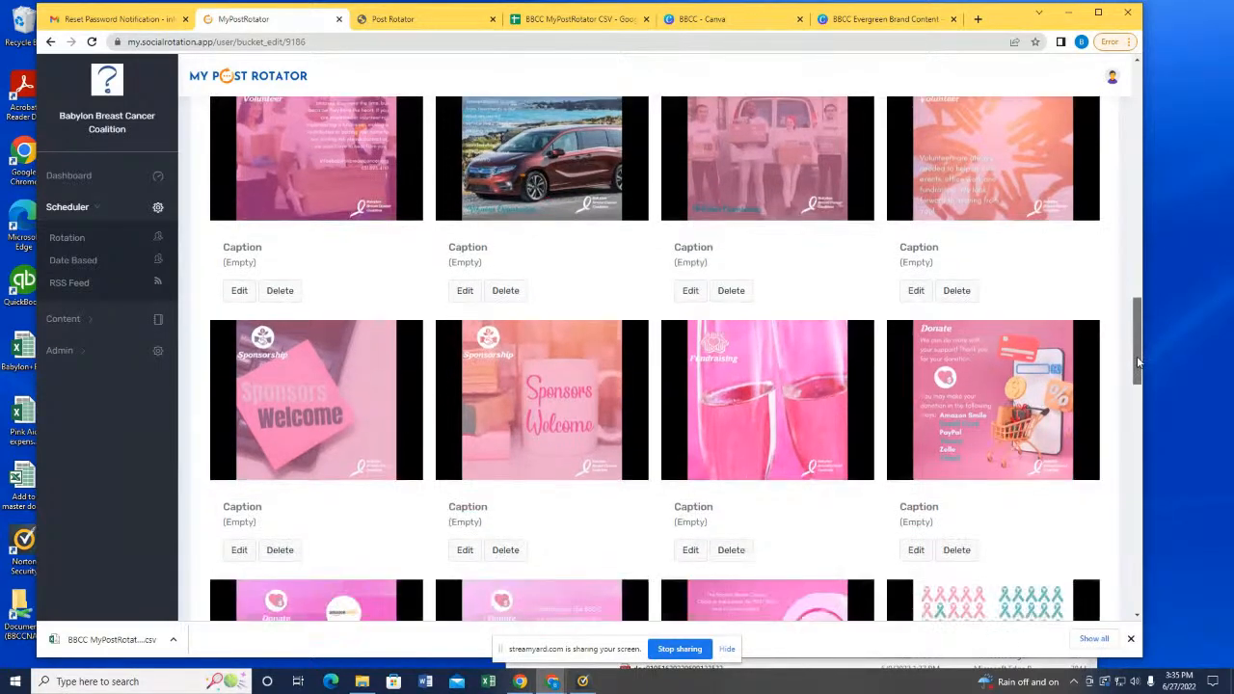
scroll(1137, 357, down, 2)
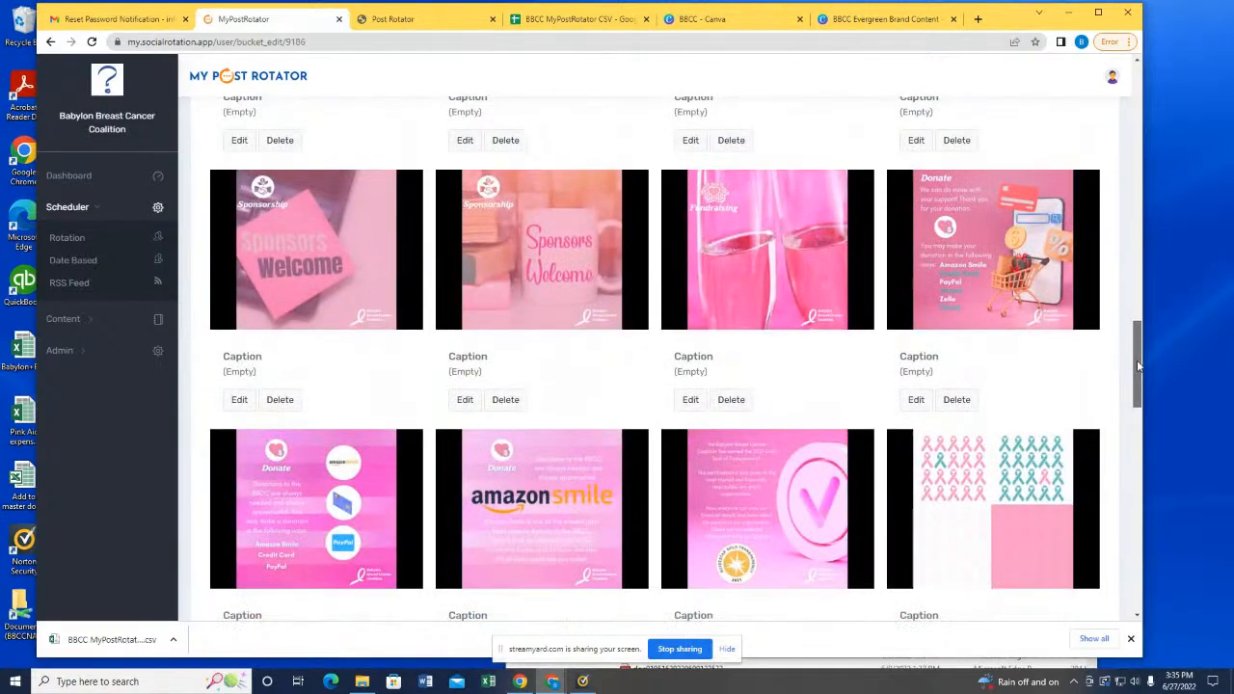
drag(1137, 366, 1138, 383)
scroll(1138, 386, down, 1)
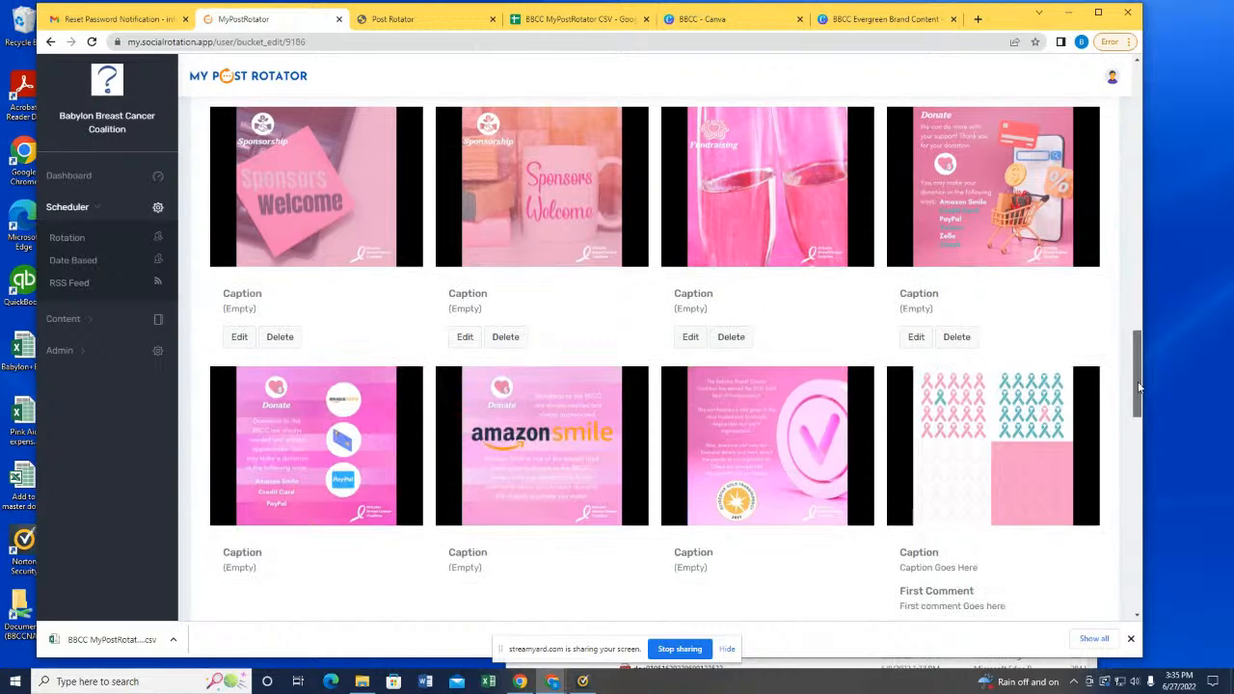
scroll(1139, 387, down, 1)
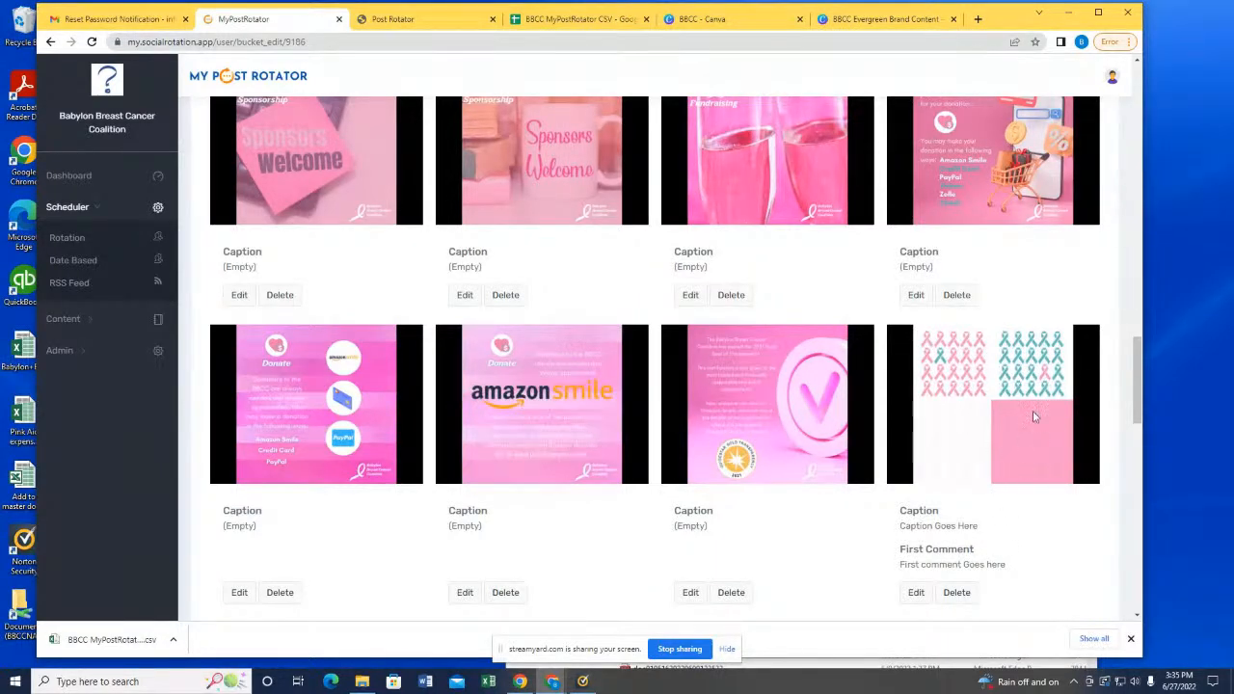
click(956, 593)
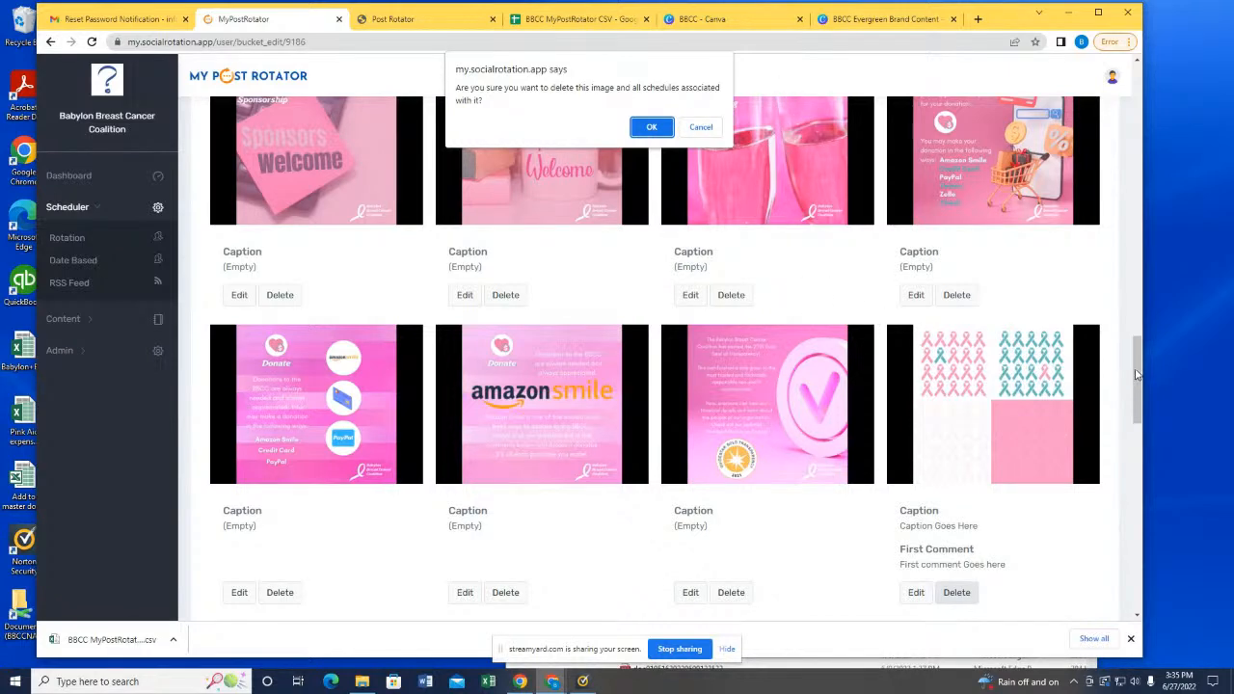
key(Return)
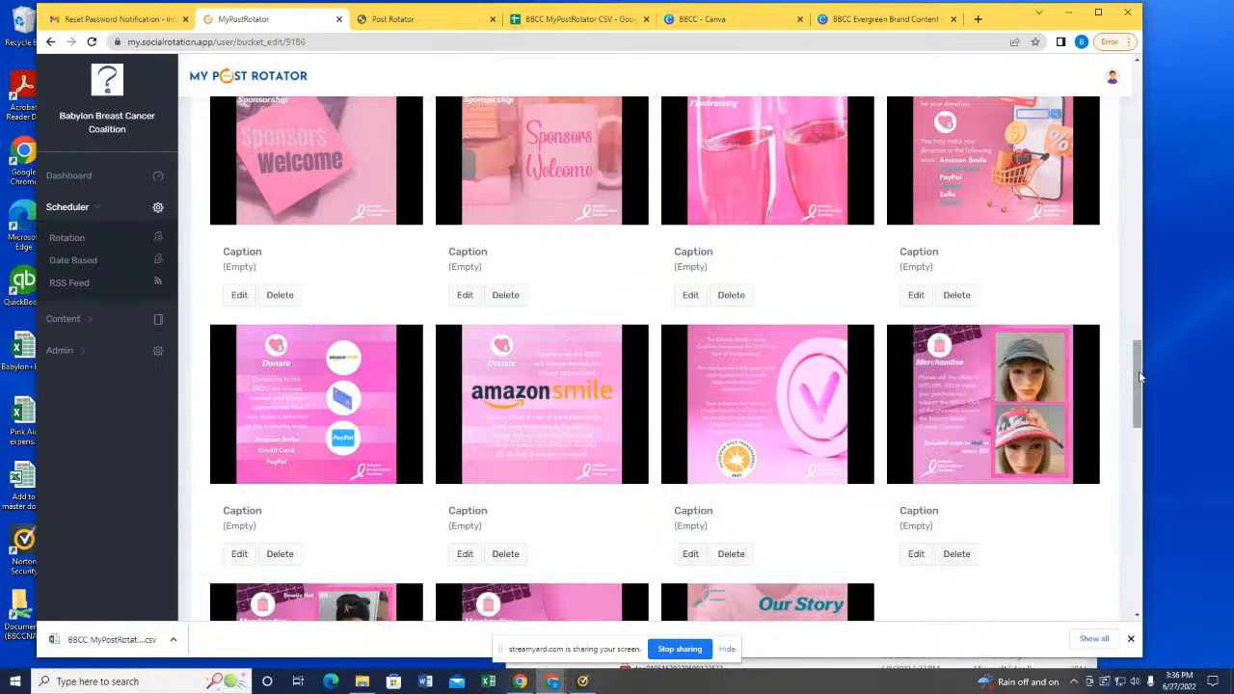
Scroll down to check the Our Goals post's saved caption and hashtag first comment.
drag(1138, 383, 1138, 448)
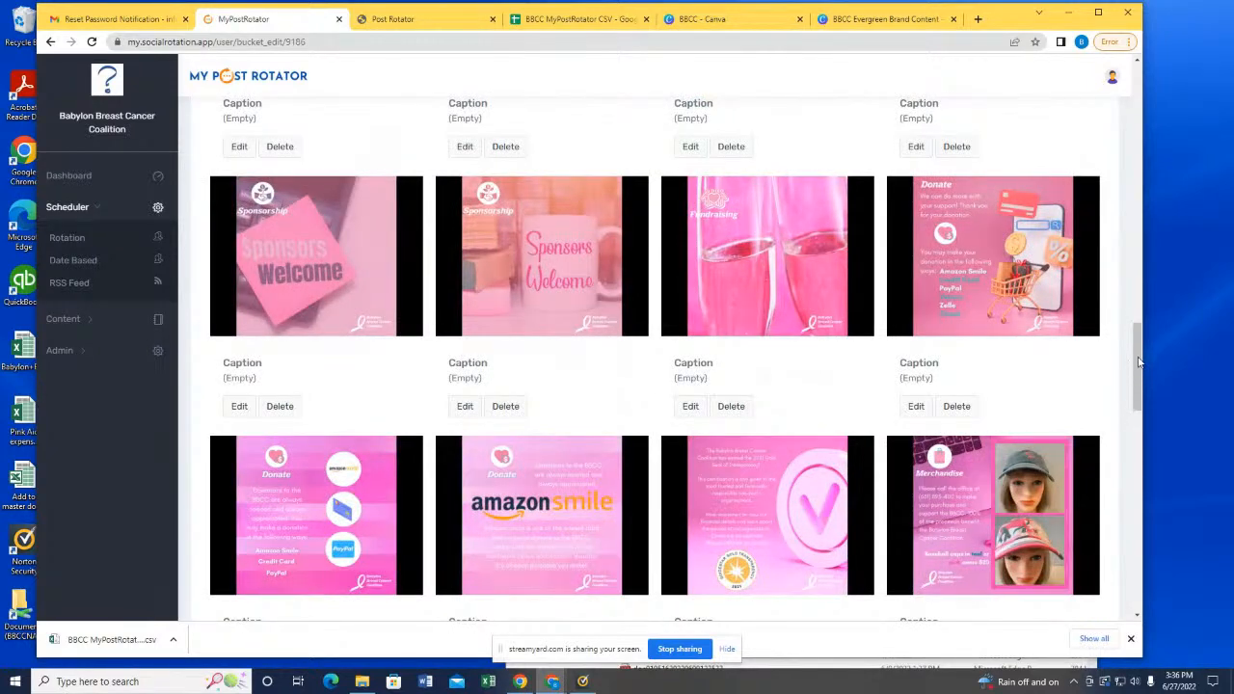
drag(1139, 406, 1135, 474)
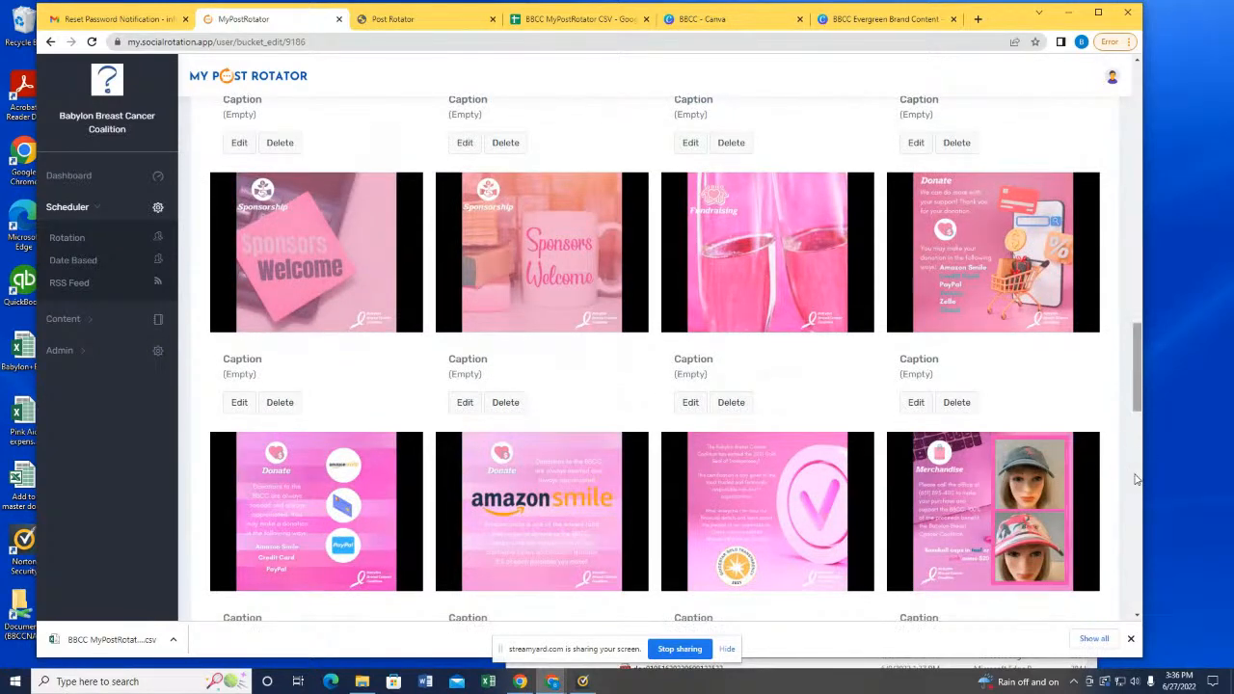
scroll(1136, 419, down, 3)
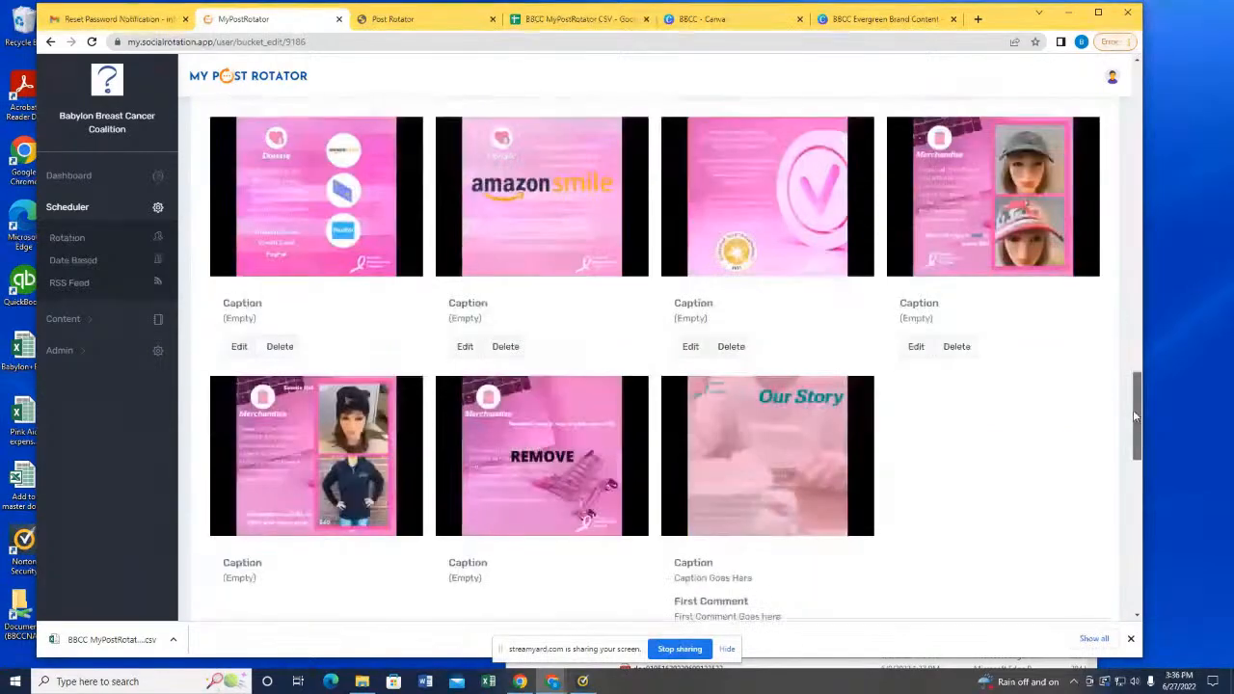
scroll(1137, 414, down, 3)
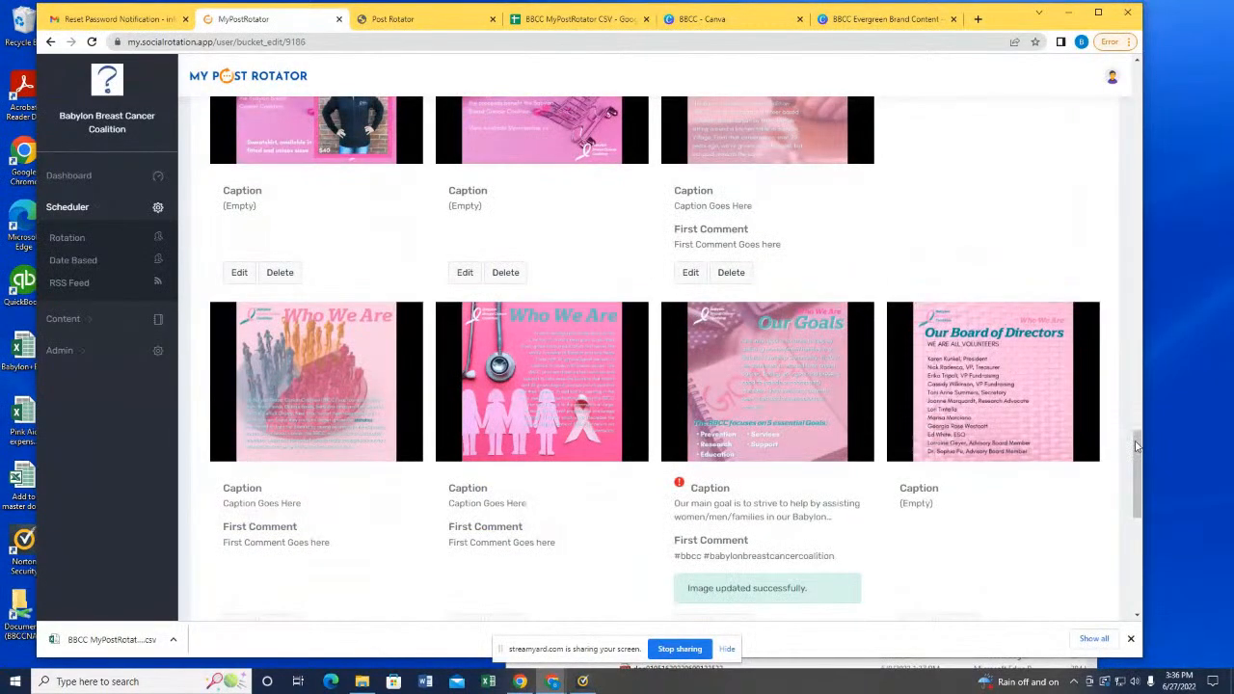
drag(1139, 459, 1140, 518)
drag(1140, 526, 1139, 528)
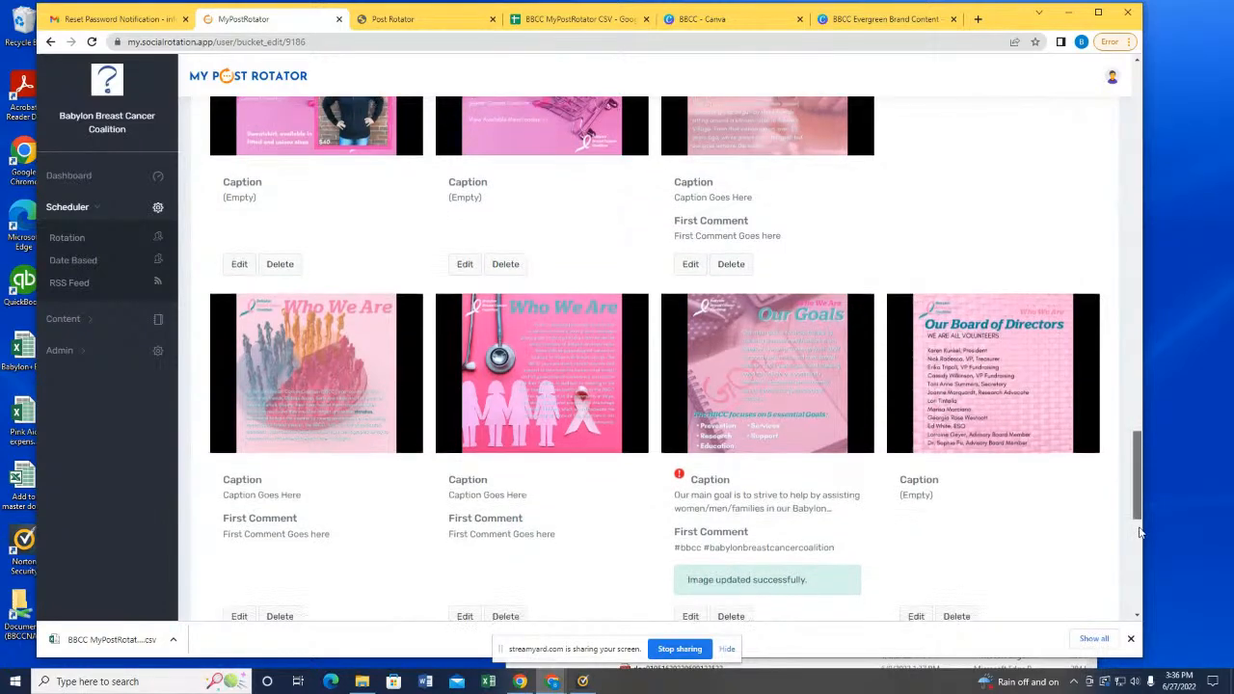
scroll(1139, 536, down, 5)
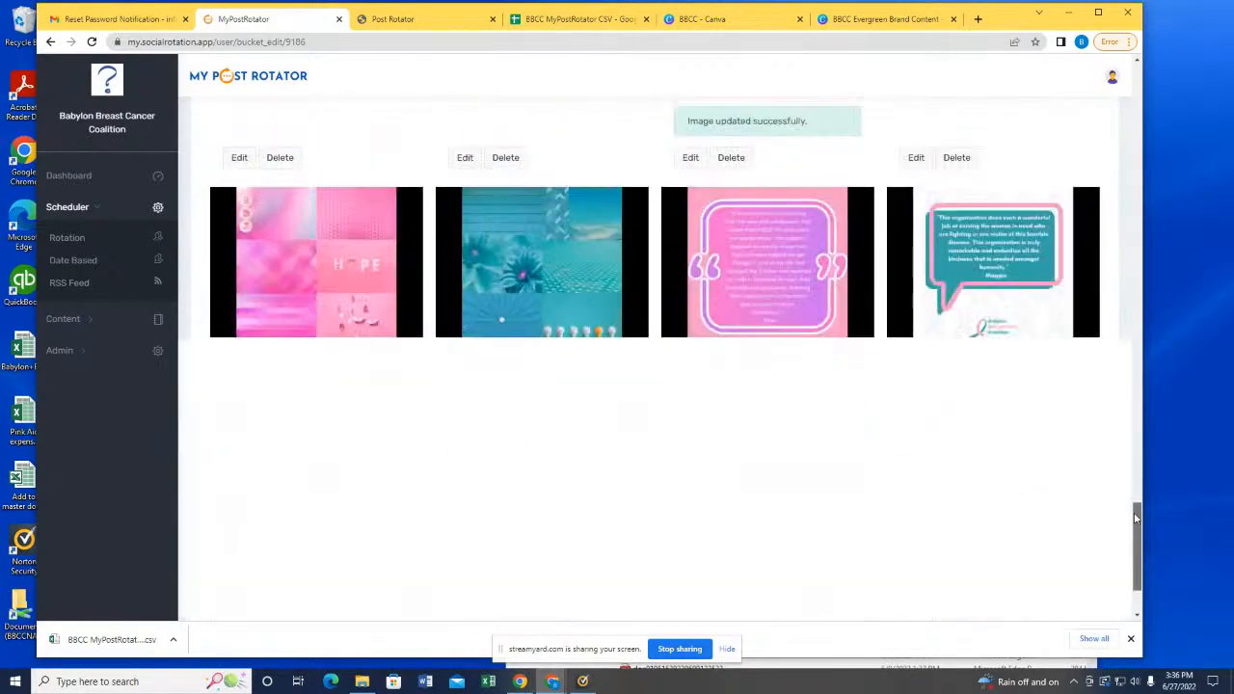
Delete the pink HOPE collage and the teal light-bulb background image.
scroll(1099, 469, down, 1)
scroll(761, 242, down, 1)
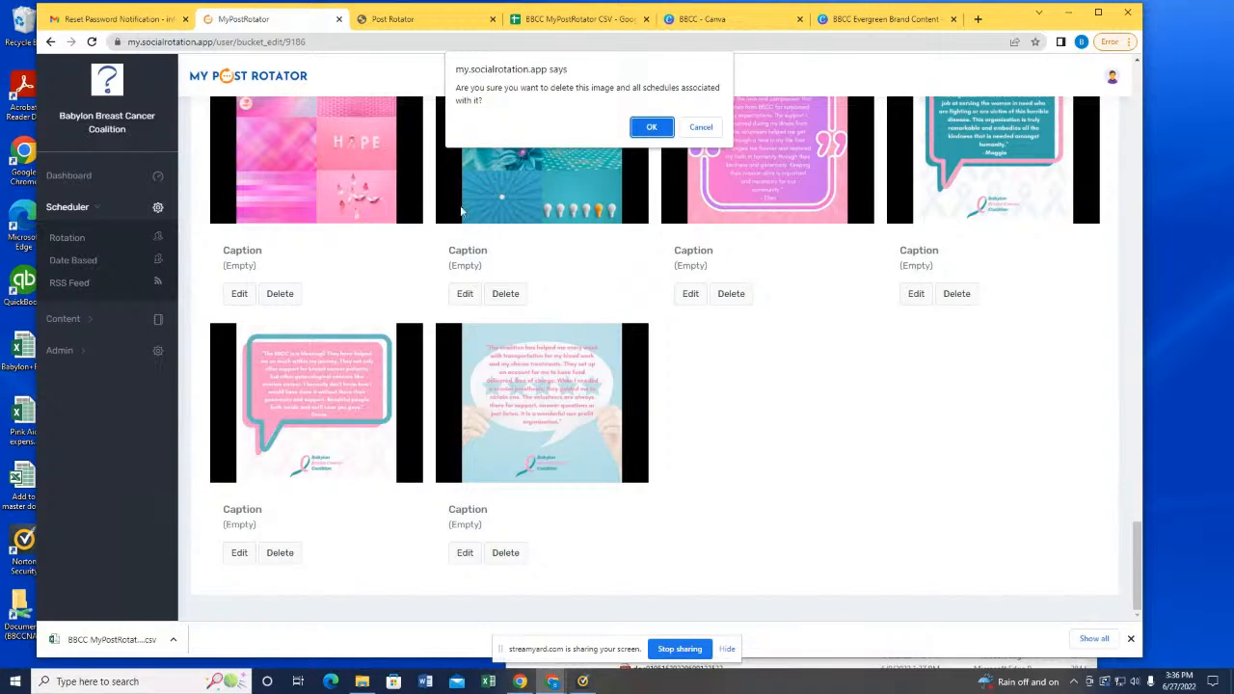
key(Escape)
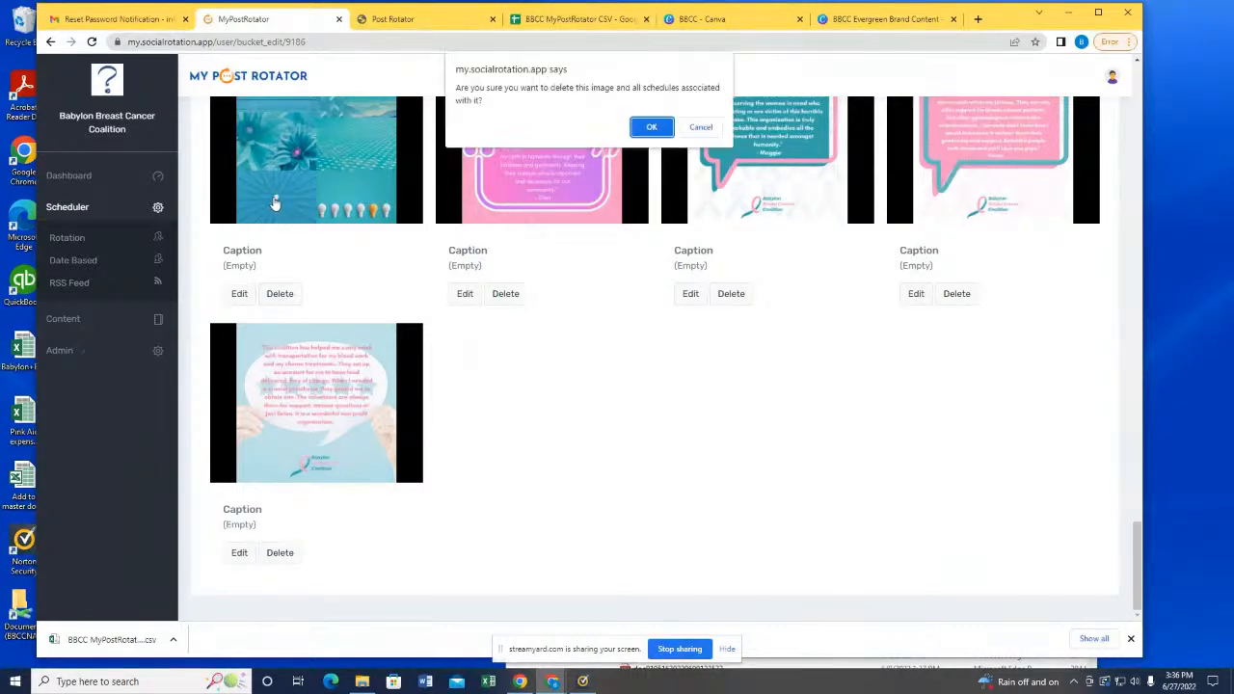
click(653, 129)
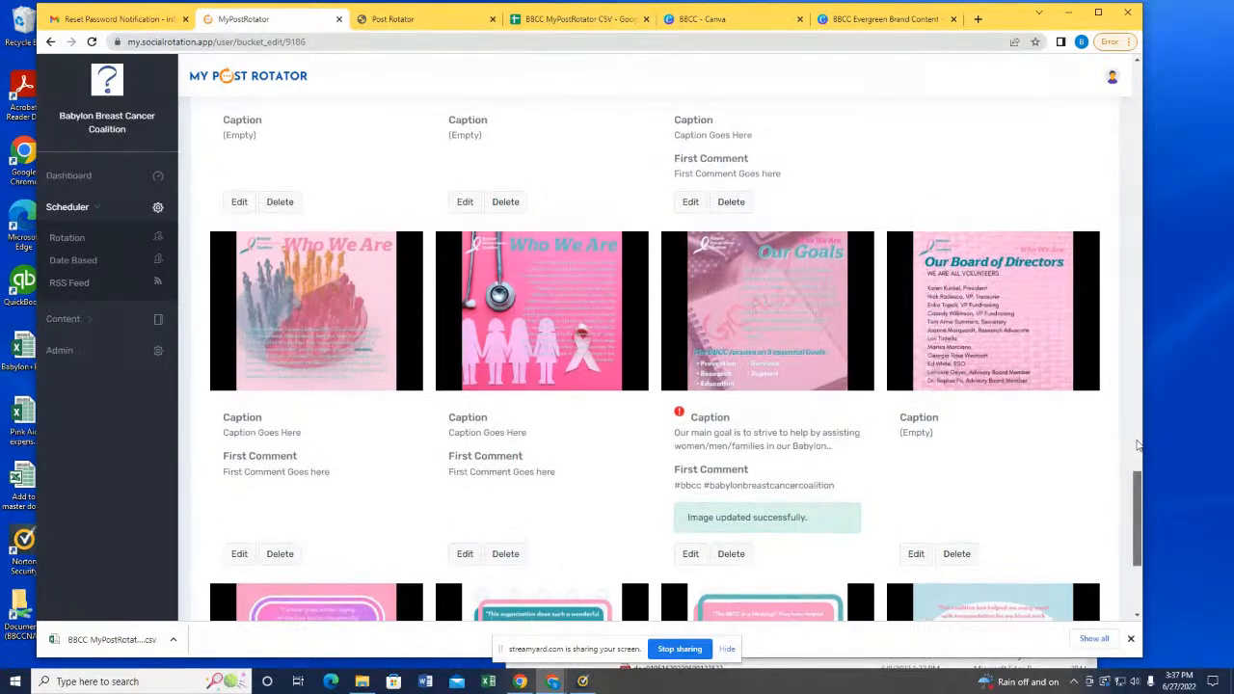
Delete the Merchandise post marked REMOVE and return to the top of the bucket.
scroll(1138, 448, up, 3)
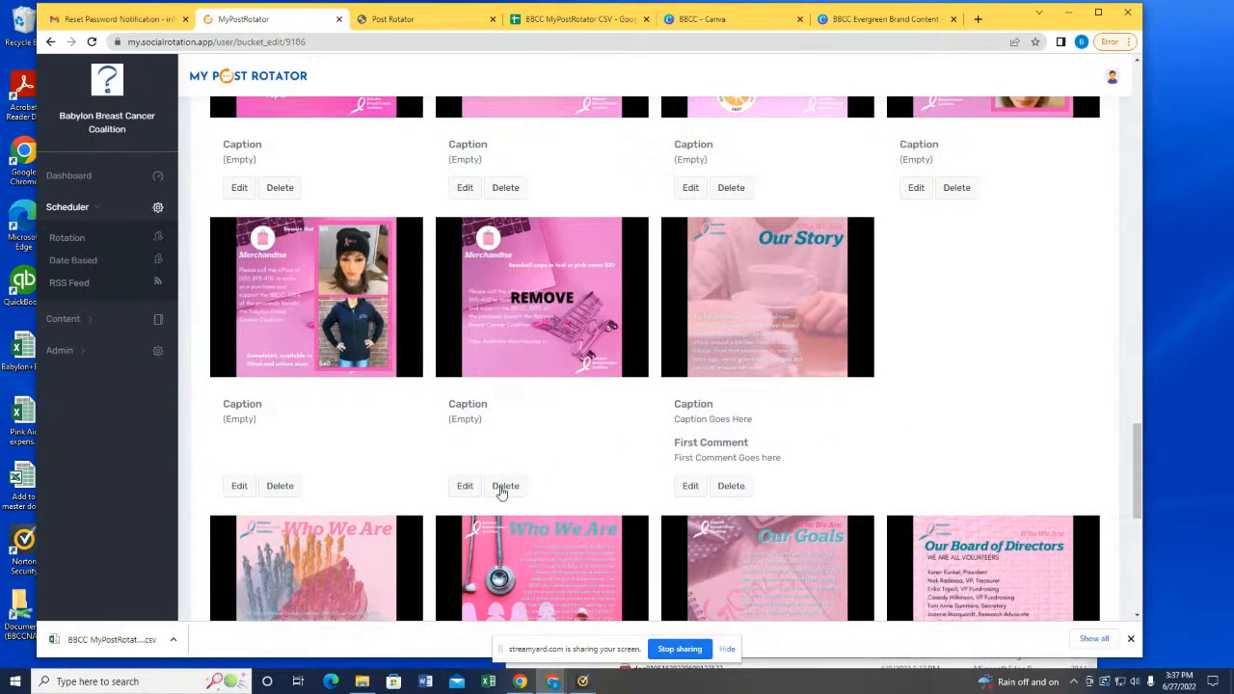
click(502, 488)
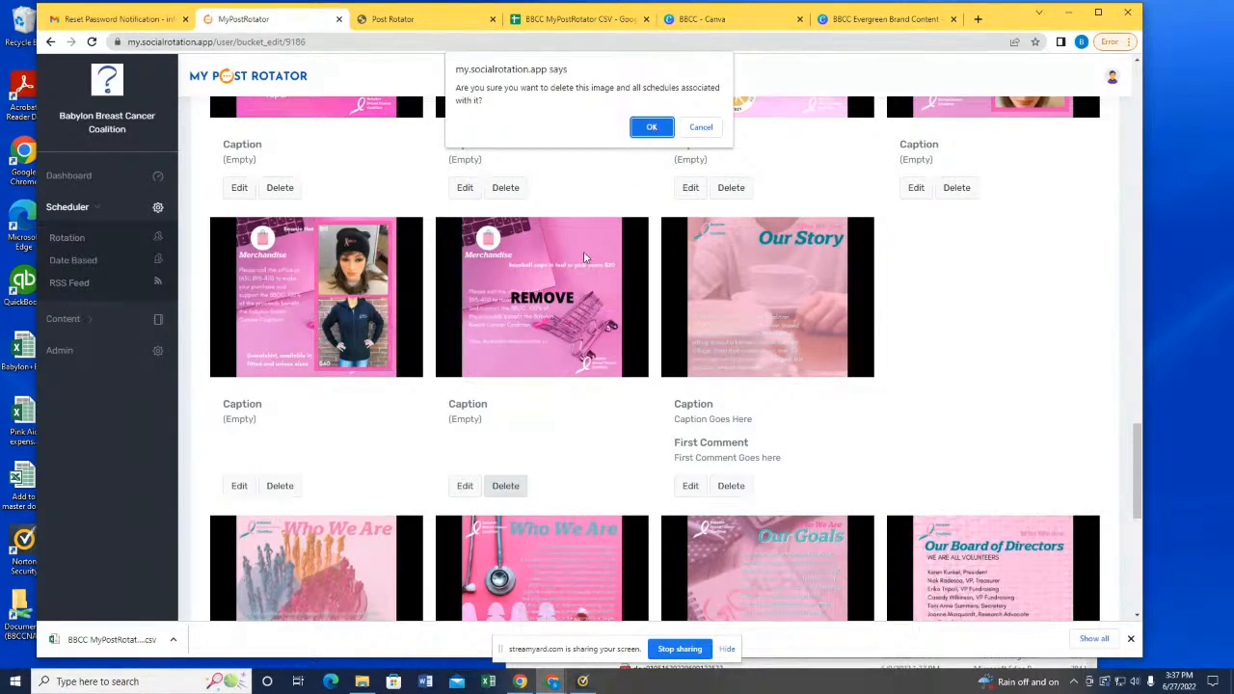
key(Return)
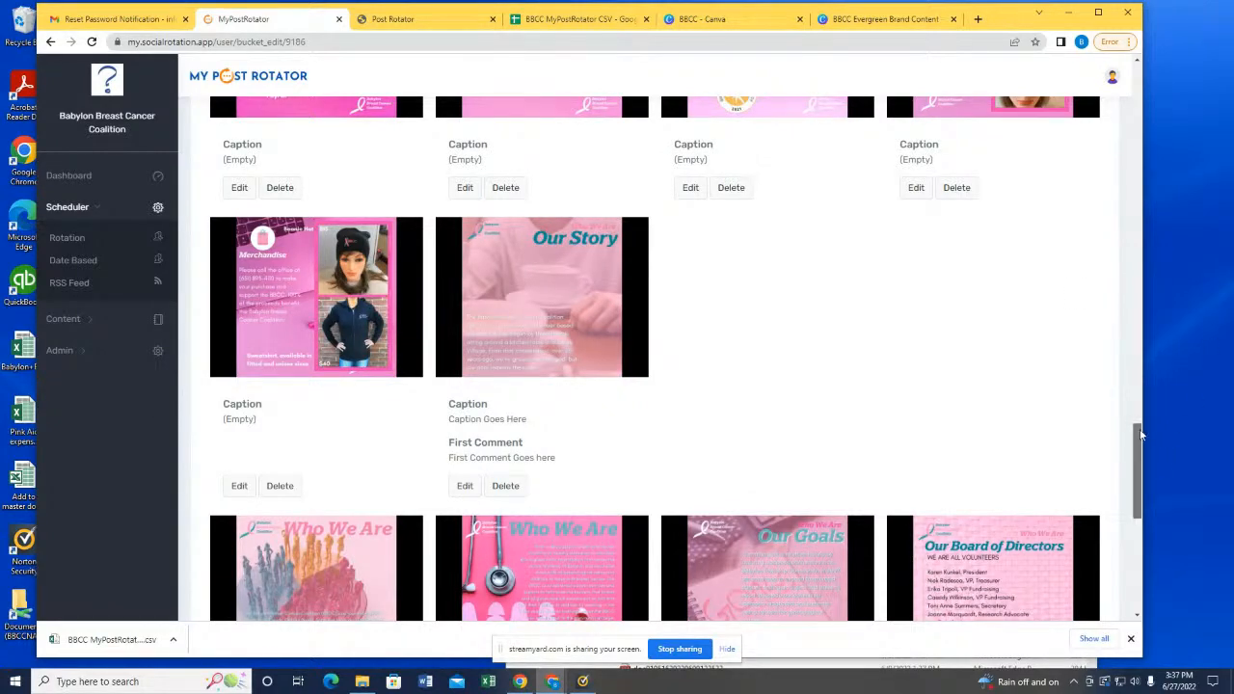
drag(1141, 428, 1140, 334)
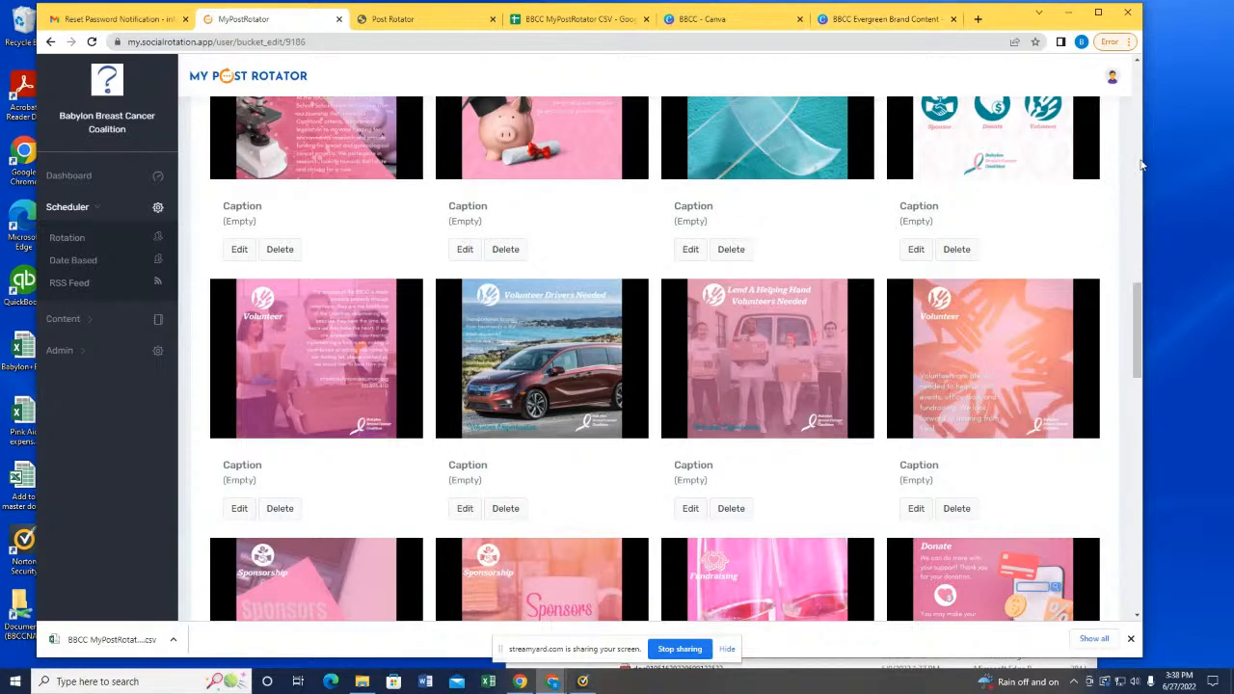
click(1139, 108)
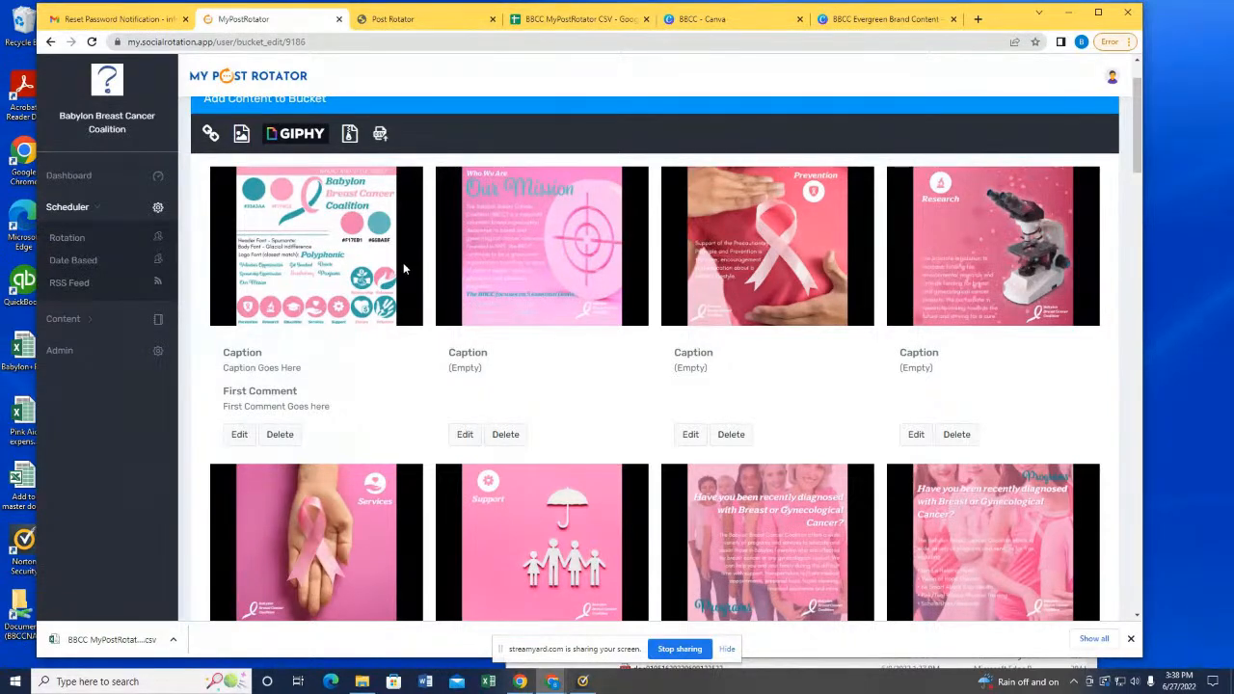
Delete the brand style-guide image from the top of the bucket.
click(279, 434)
click(289, 442)
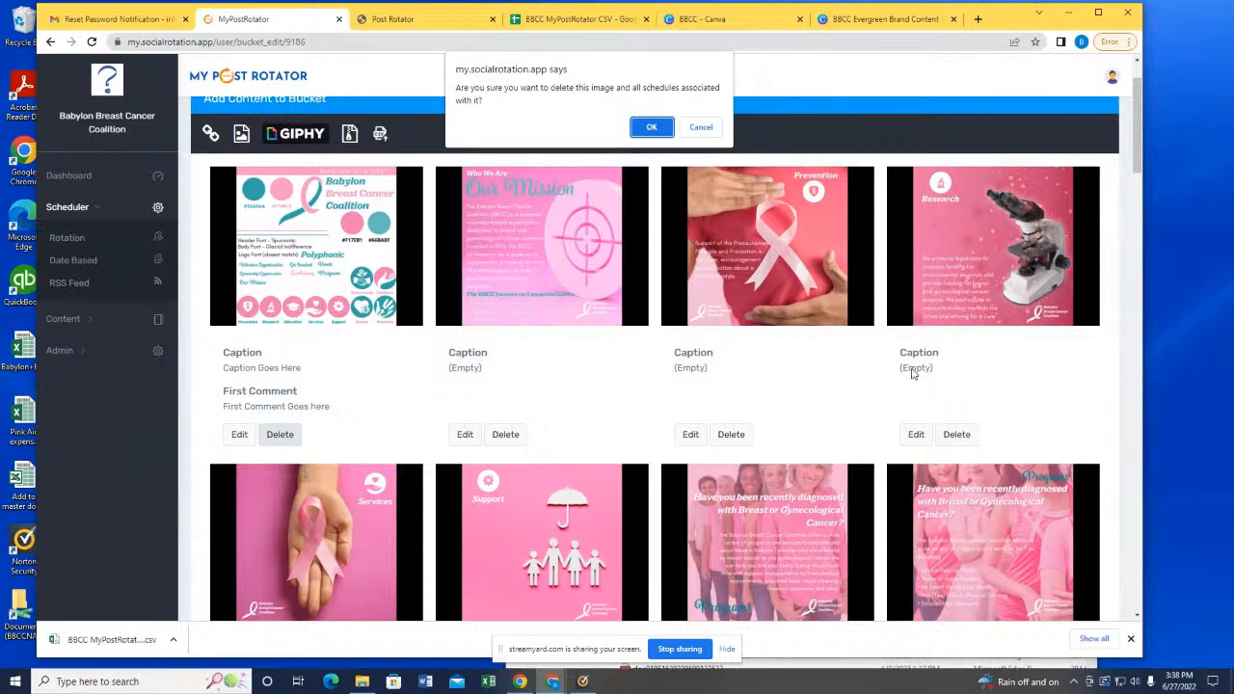
key(Return)
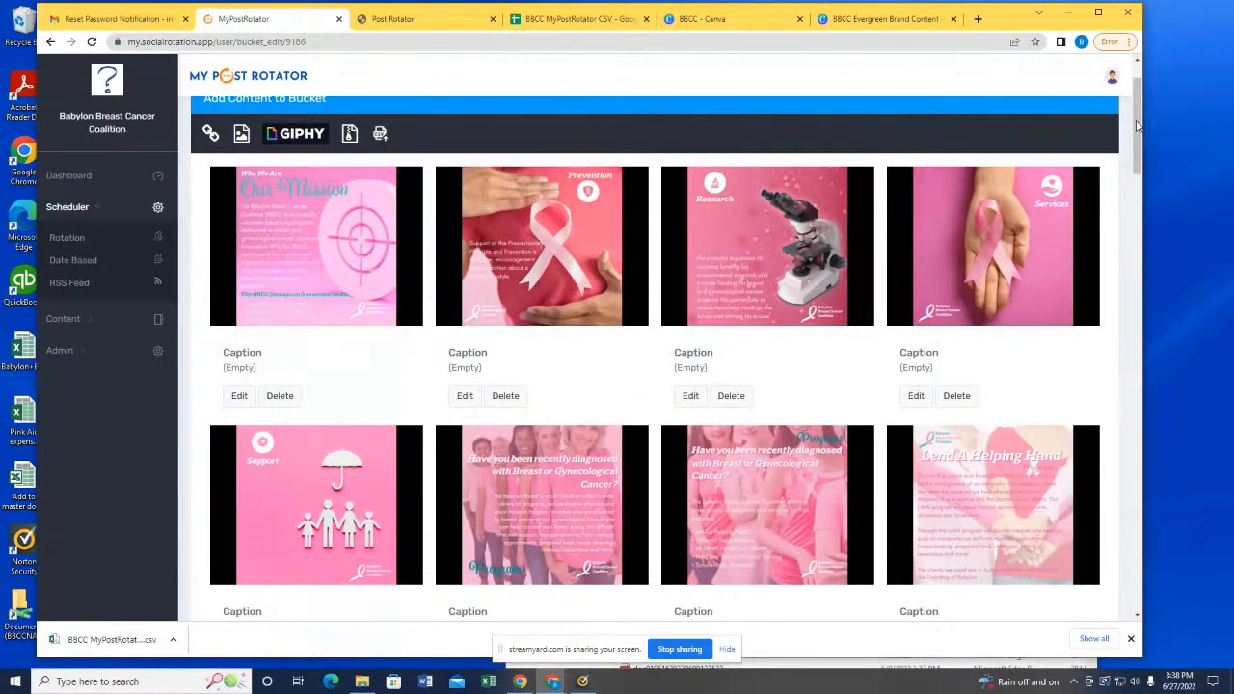
drag(1136, 151, 1137, 152)
drag(1101, 35, 357, 685)
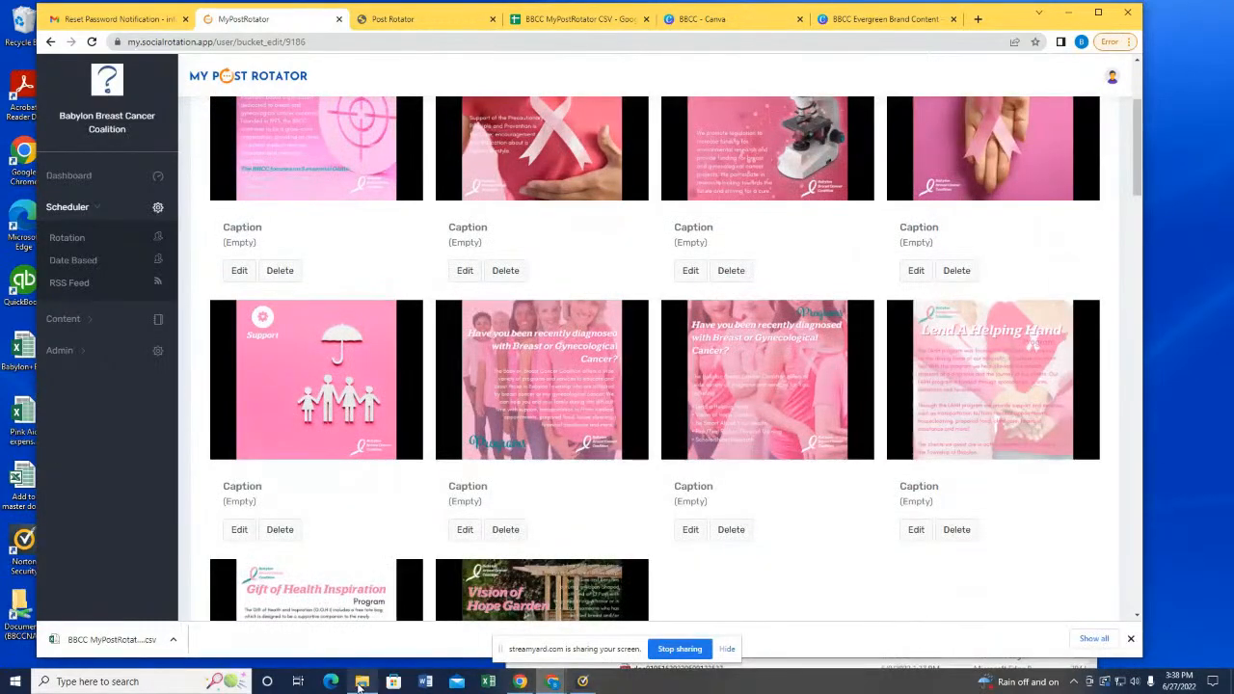
Open the BBCC Evergreen Brand Content folder in File Explorer, then its Canva design.
click(360, 683)
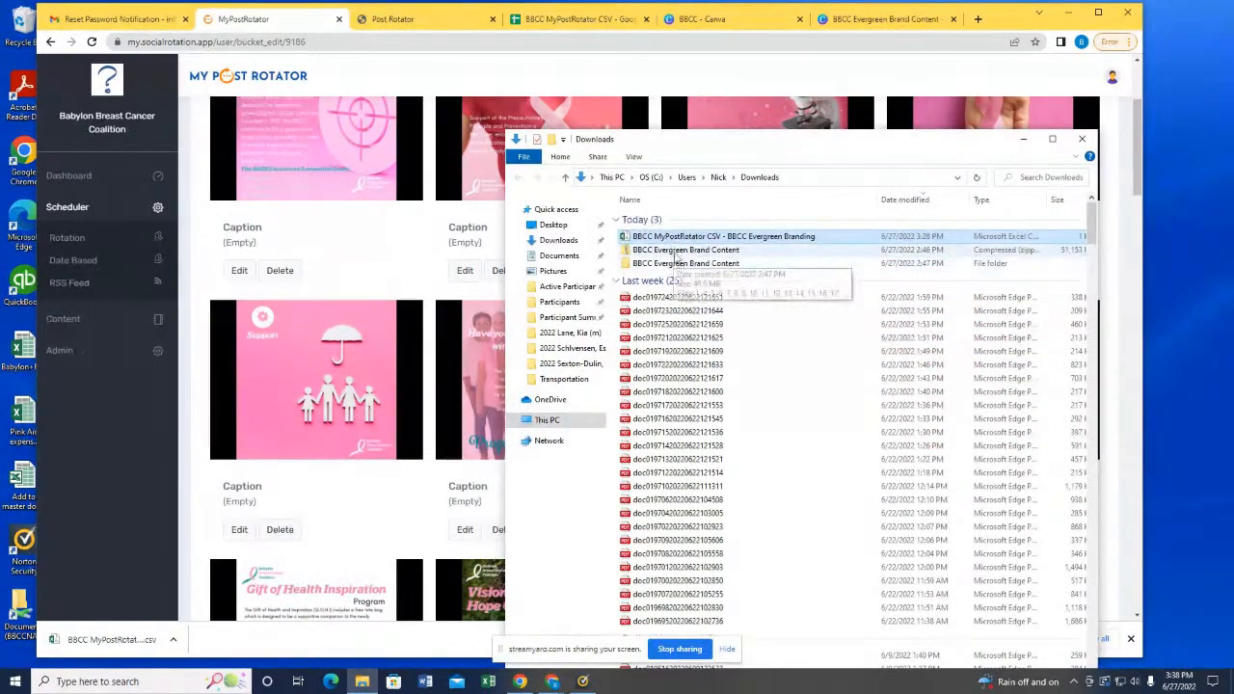
double_click(675, 263)
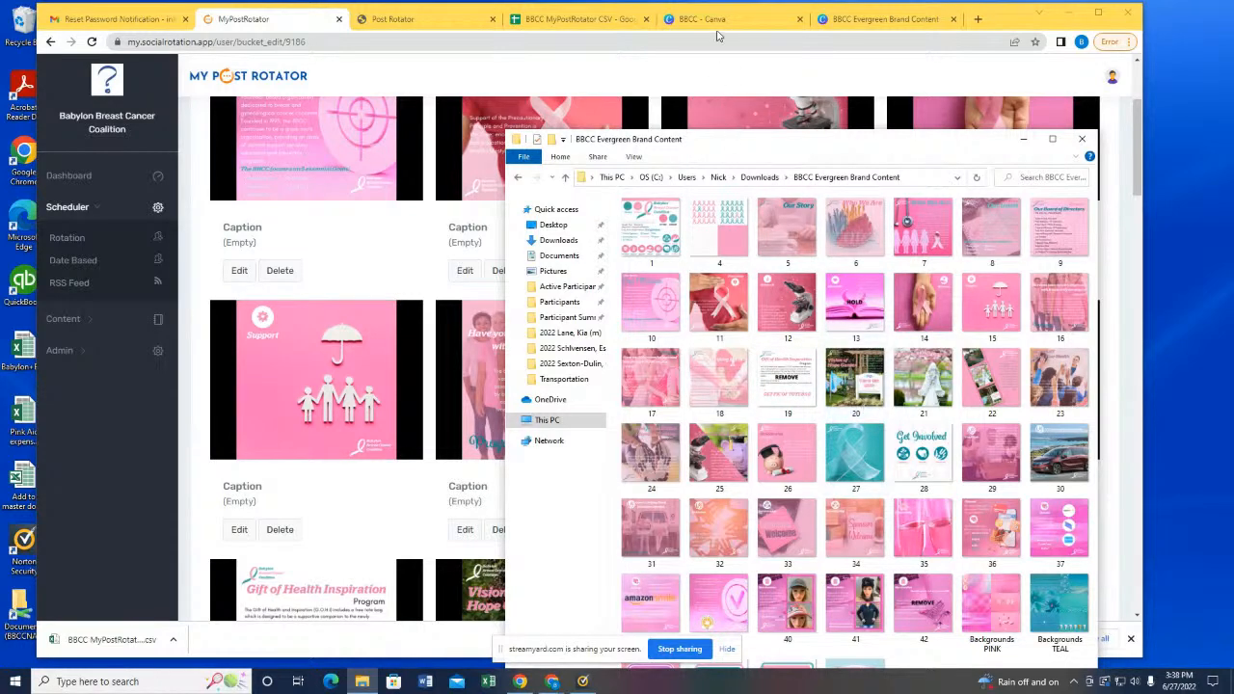
click(858, 21)
click(861, 21)
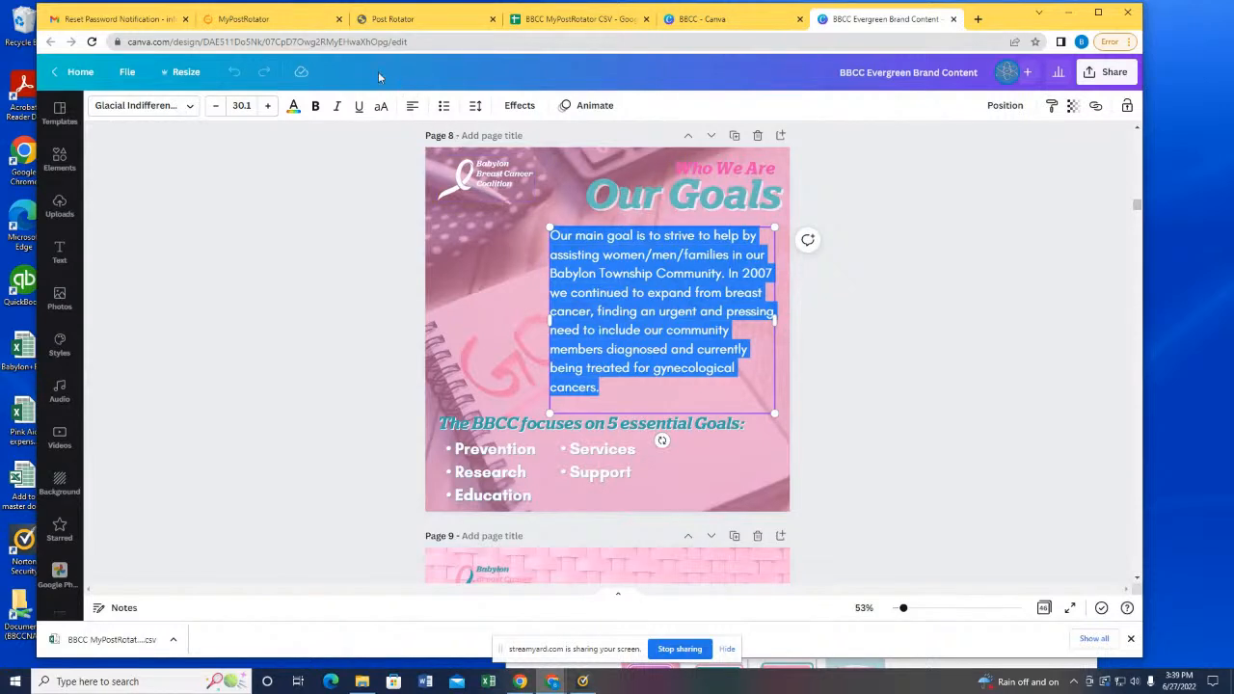
Switch to the BBCC MyPostRotator CSV spreadsheet in Chrome.
click(555, 19)
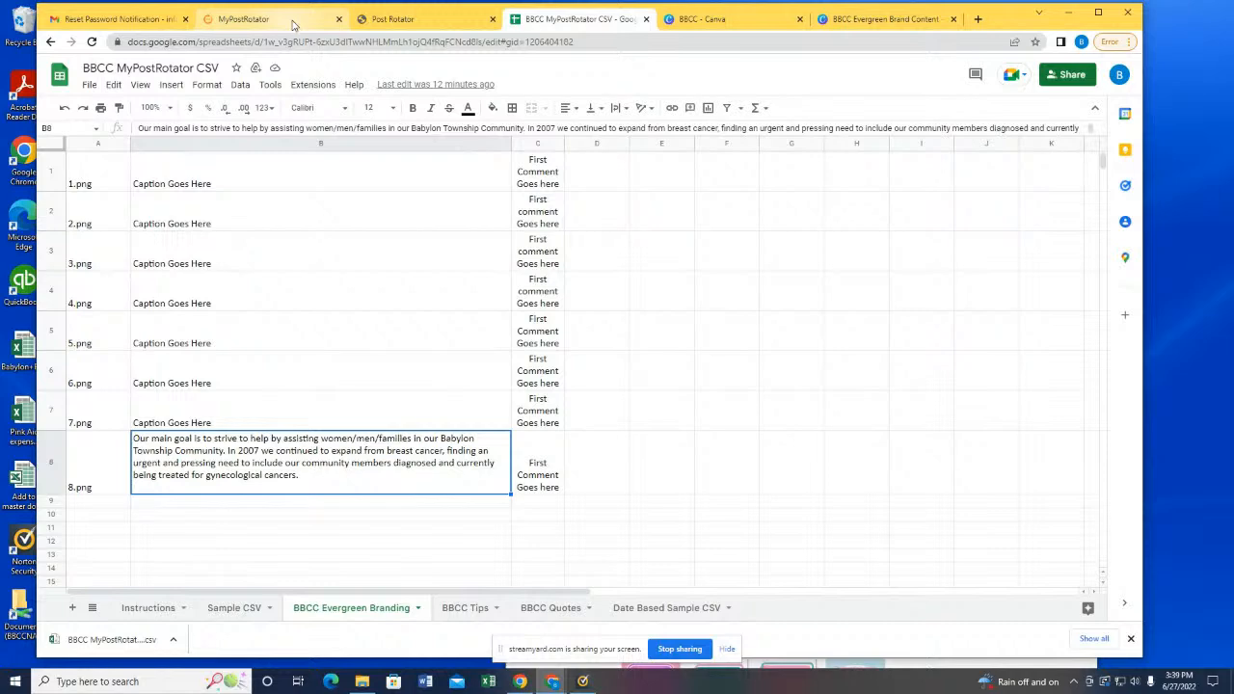
Return to the My Post Rotator bucket browser tab.
click(258, 20)
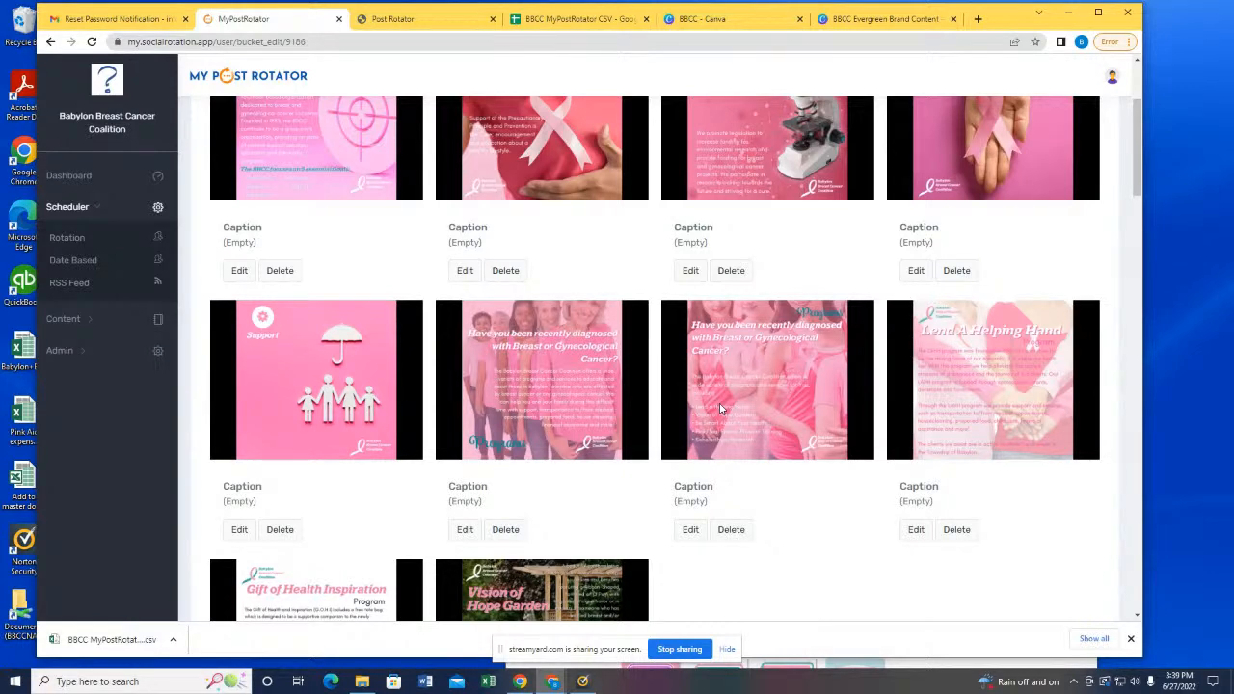
Go through Rotation to the Dashboard's Upcoming Content page.
click(77, 242)
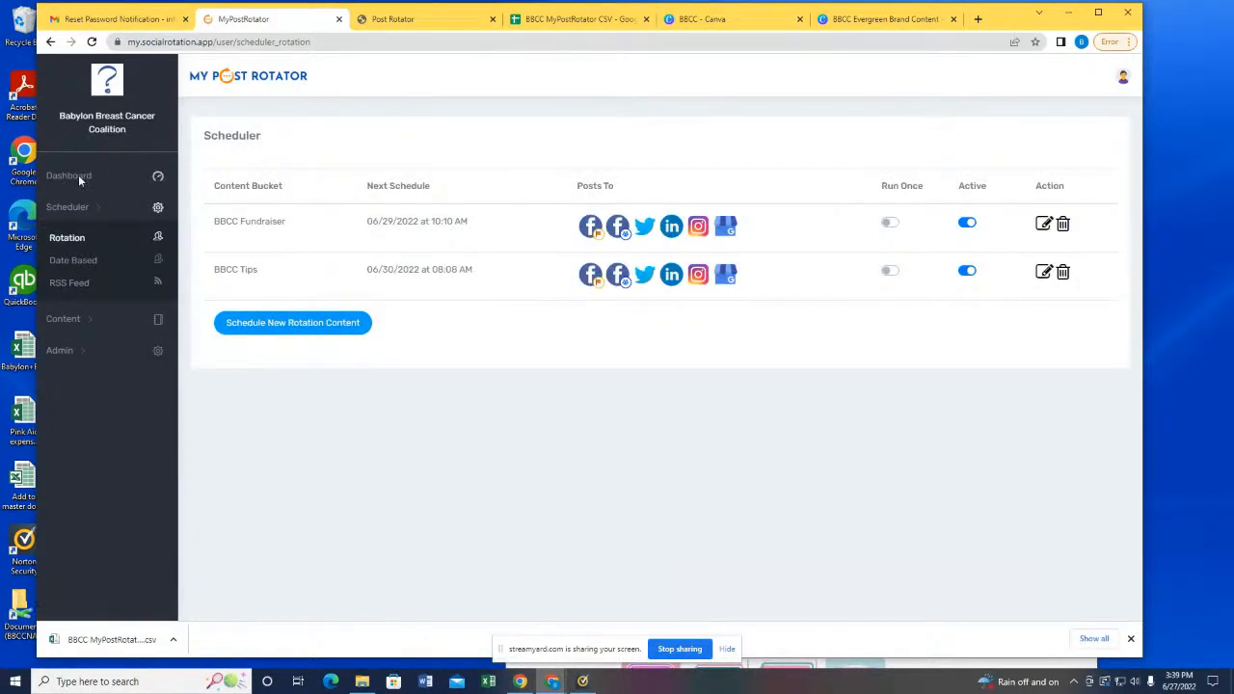
click(75, 179)
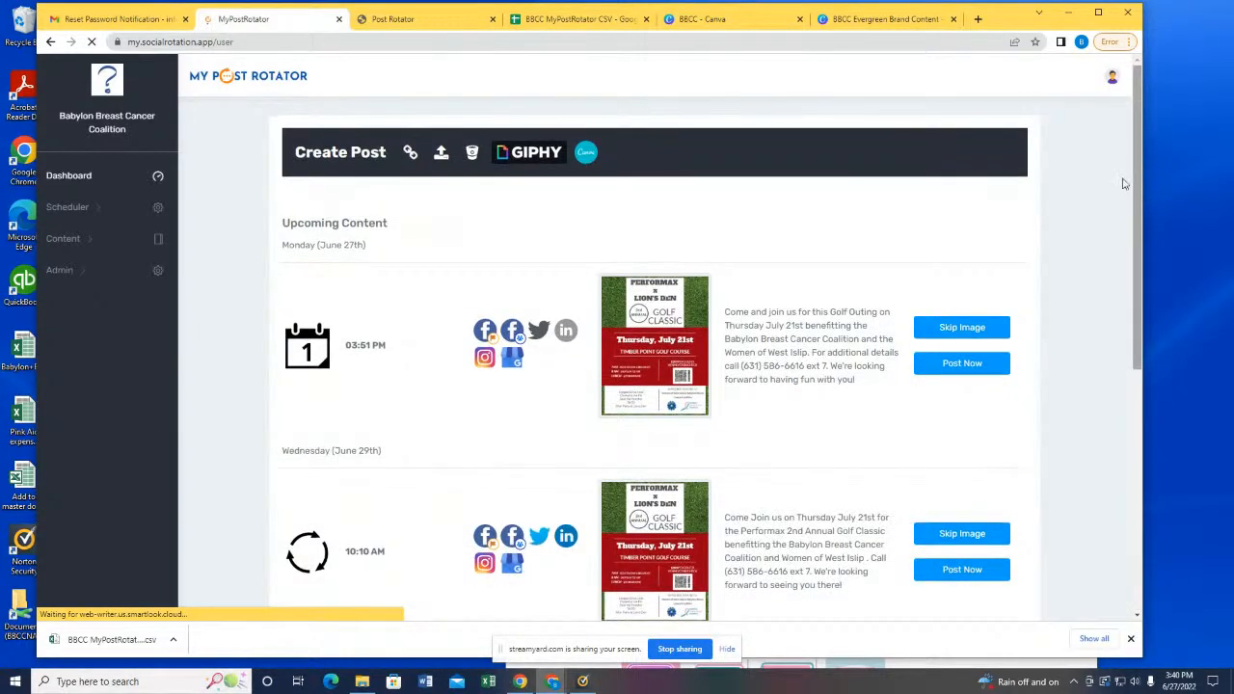
Review the upcoming posts through the July 2 Golf Classic post, then expand Scheduler.
scroll(1127, 185, down, 1)
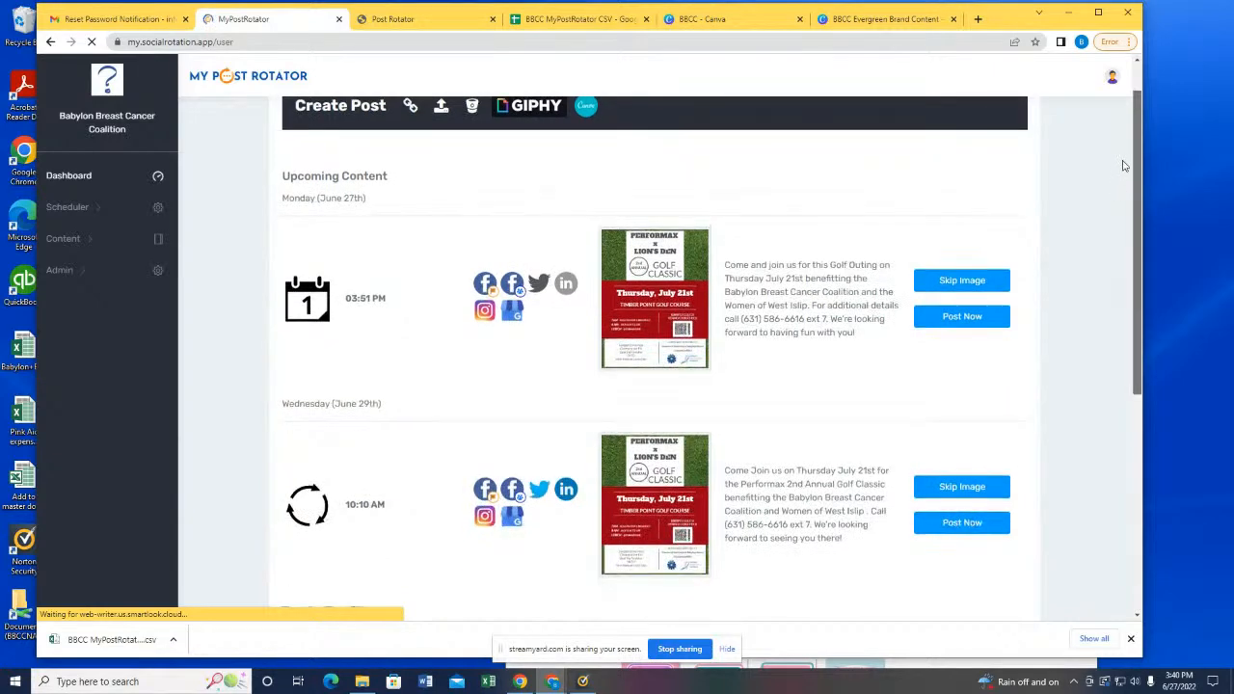
scroll(1127, 159, down, 1)
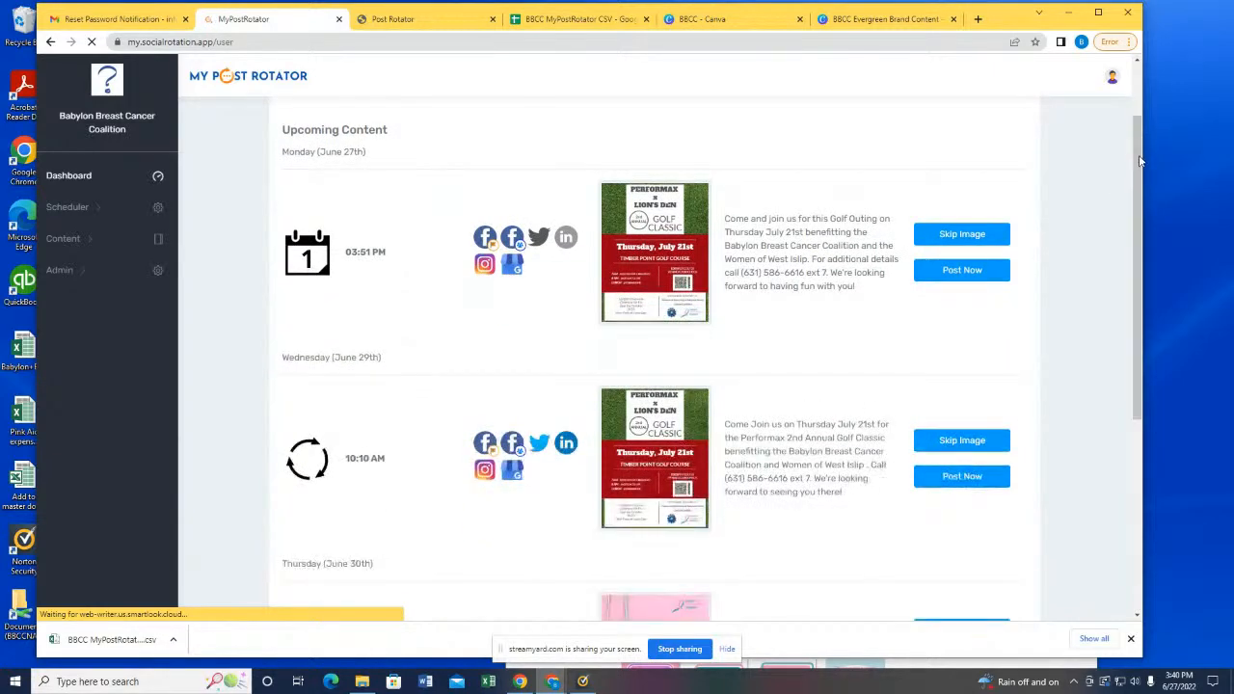
drag(1138, 171, 1134, 379)
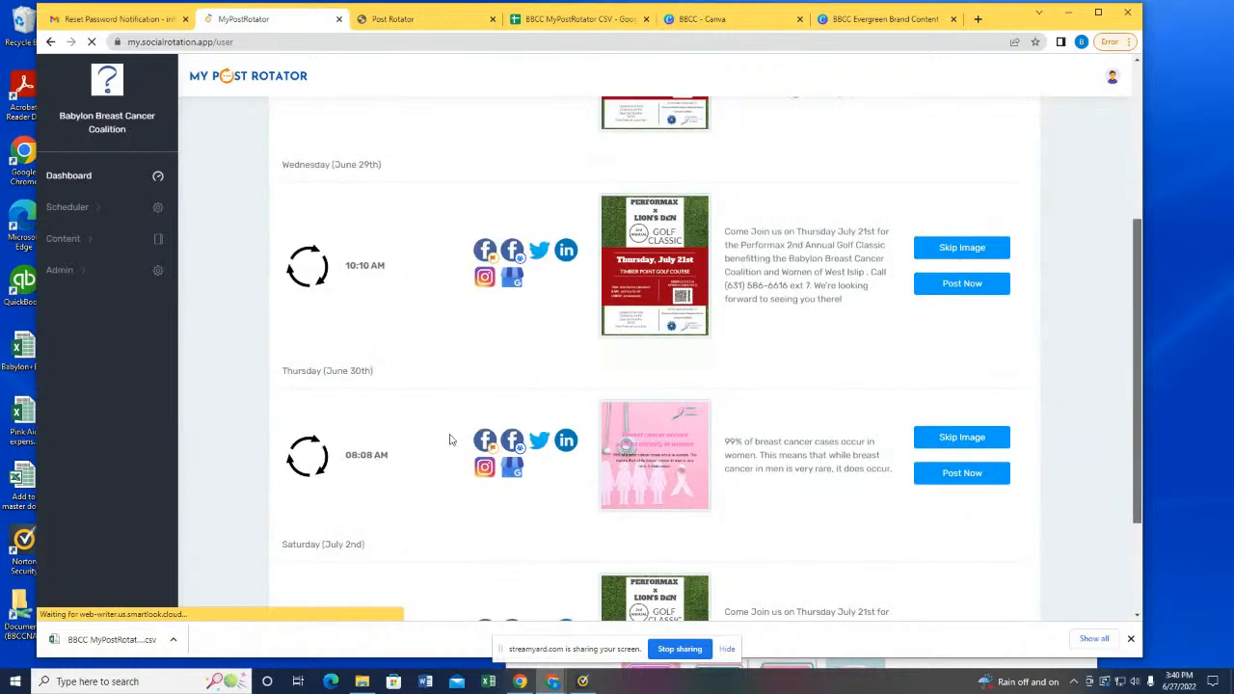
scroll(326, 393, down, 1)
scroll(325, 392, down, 2)
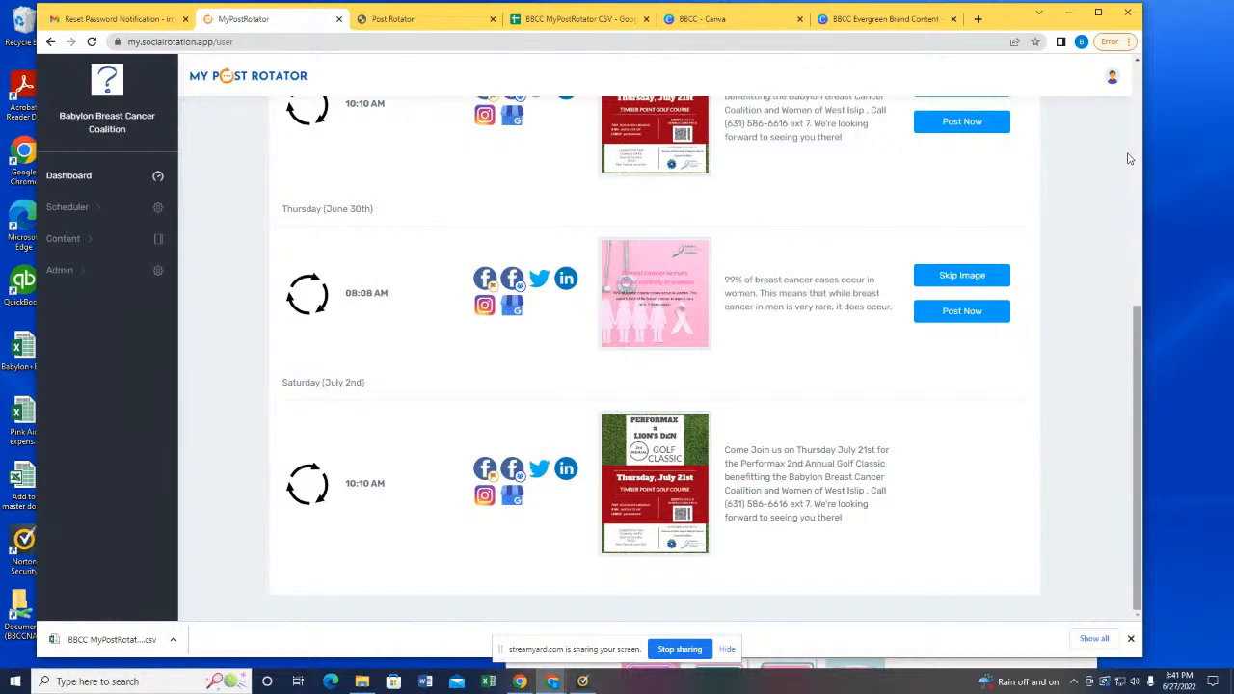
scroll(683, 210, up, 1)
scroll(80, 220, up, 2)
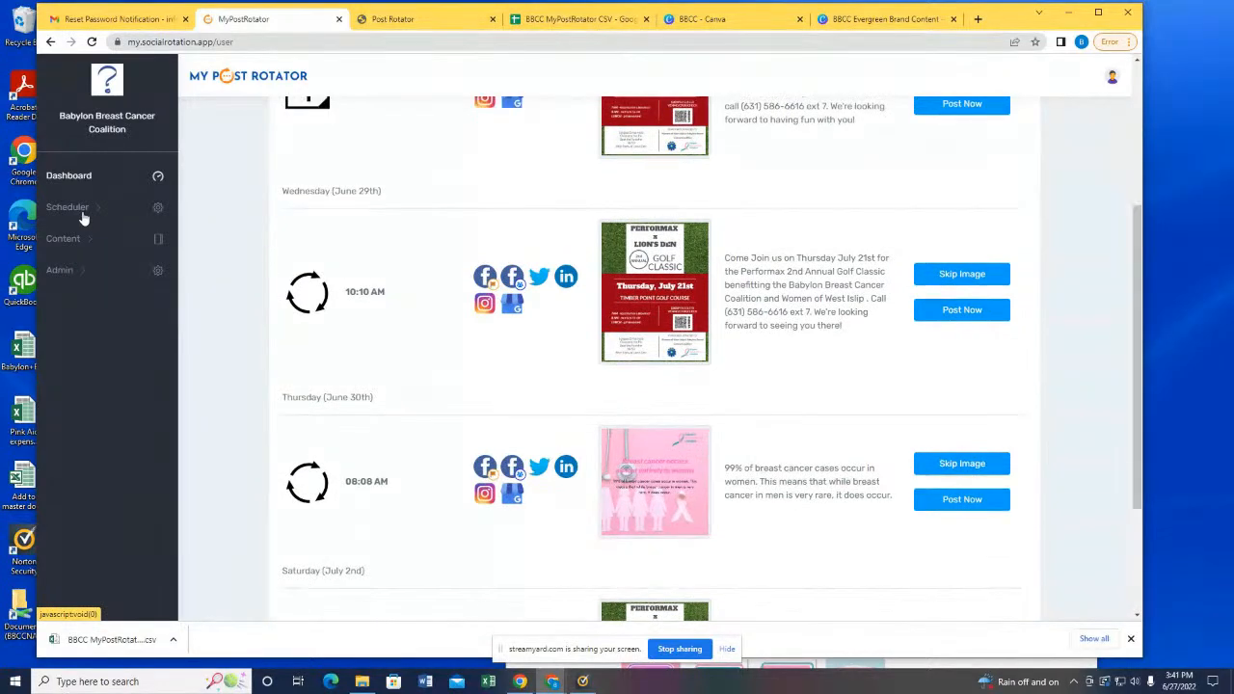
click(83, 214)
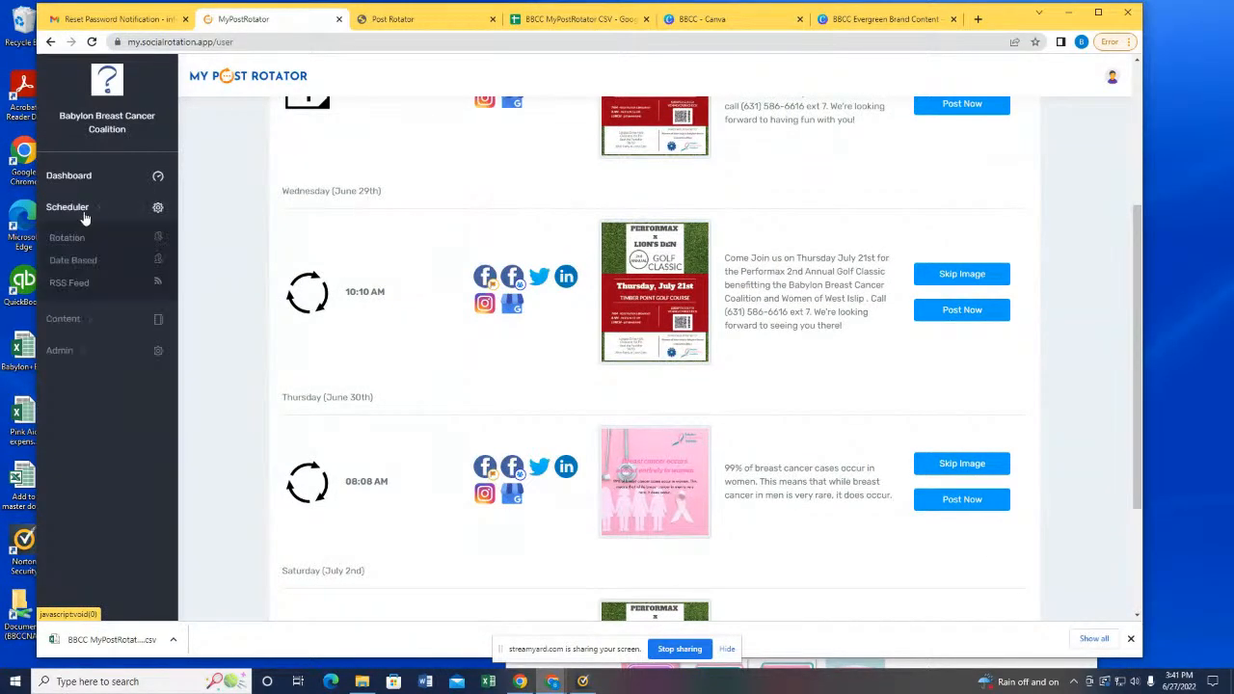
Open Scheduler > Rotation and edit the BBCC Tips rotation schedule.
click(78, 246)
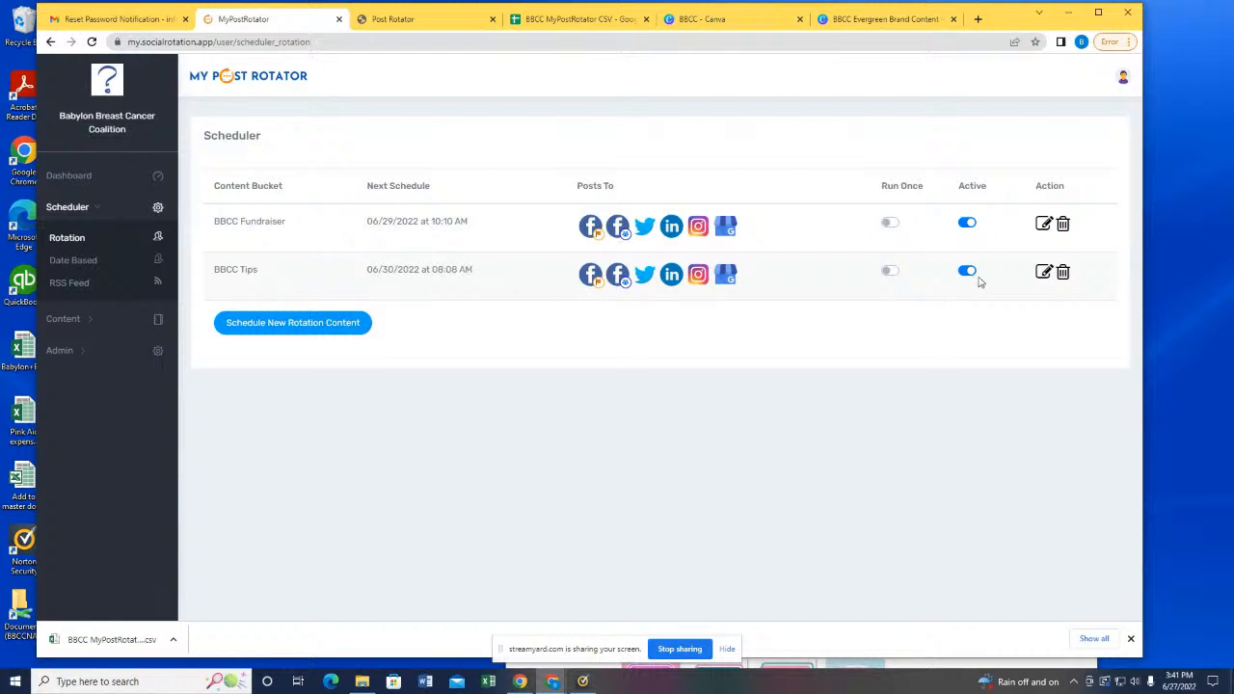
click(1043, 273)
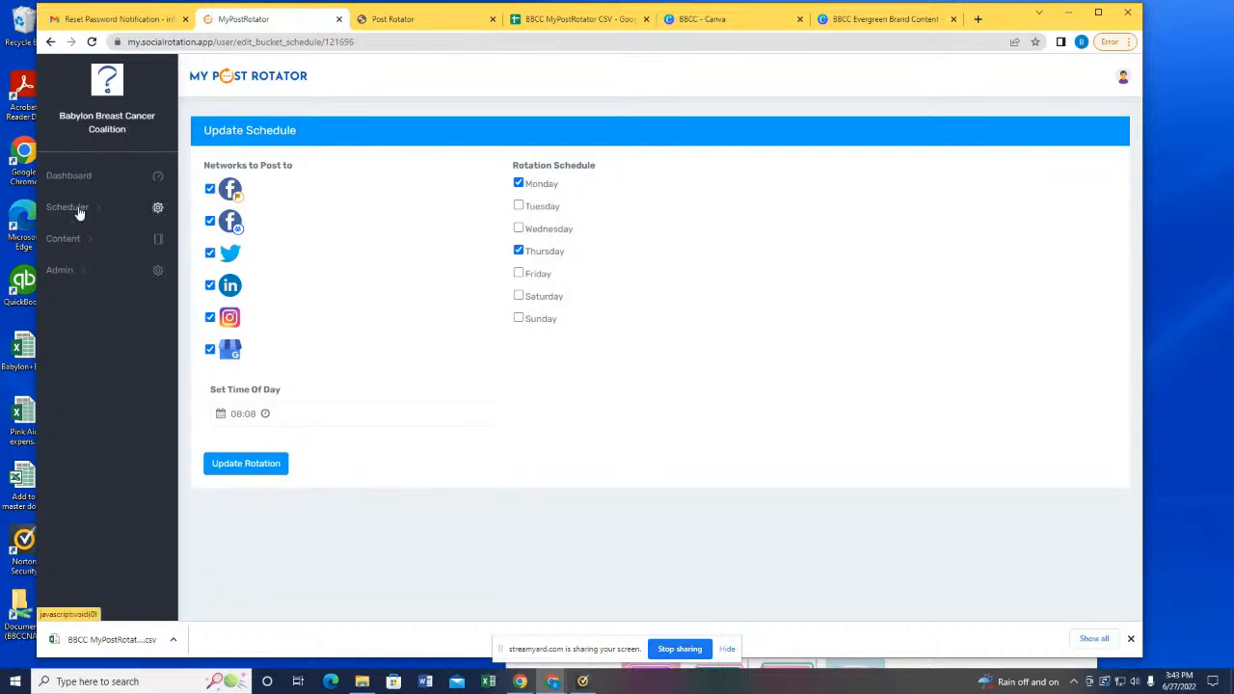
Save BBCC Tips as Monday and Thursday at 08:08 on all six networks, then re-expand Scheduler.
click(248, 469)
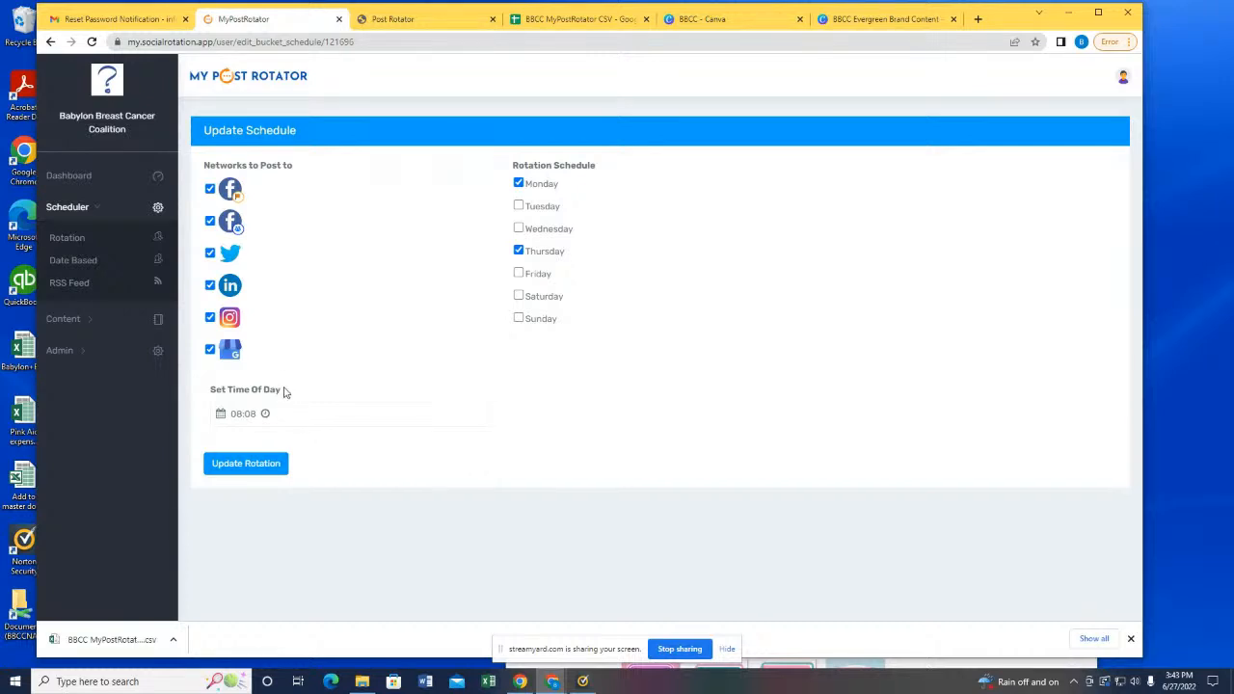
click(82, 214)
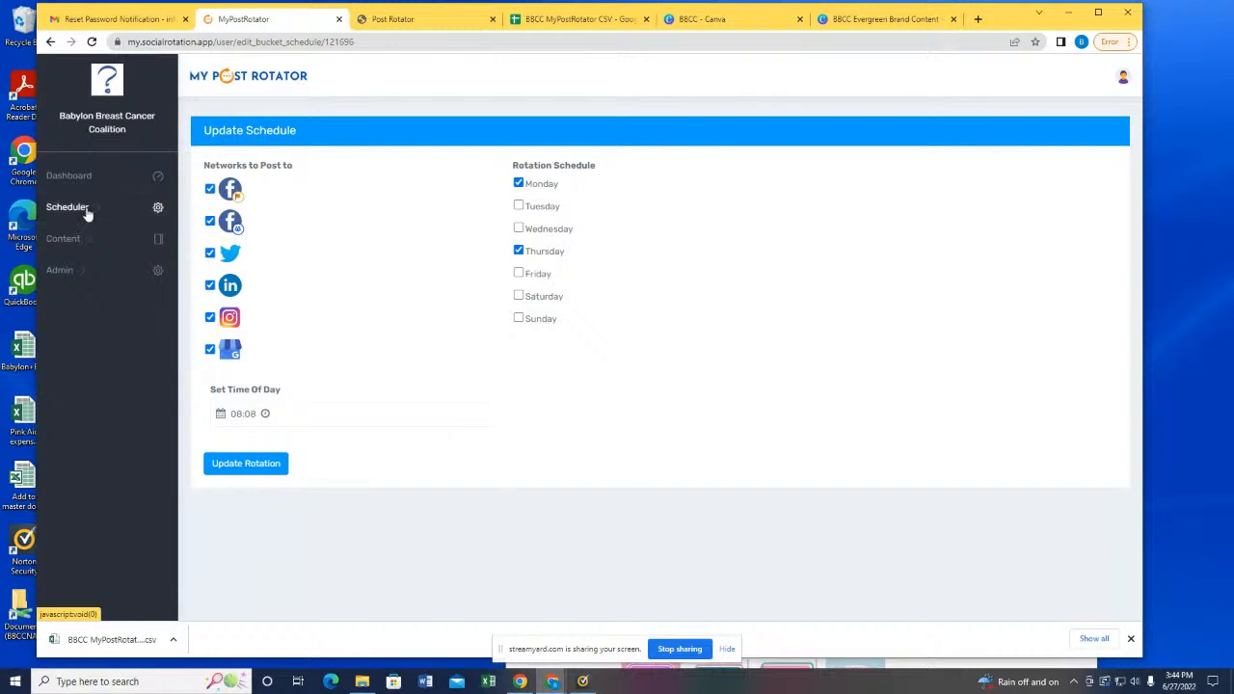
click(85, 214)
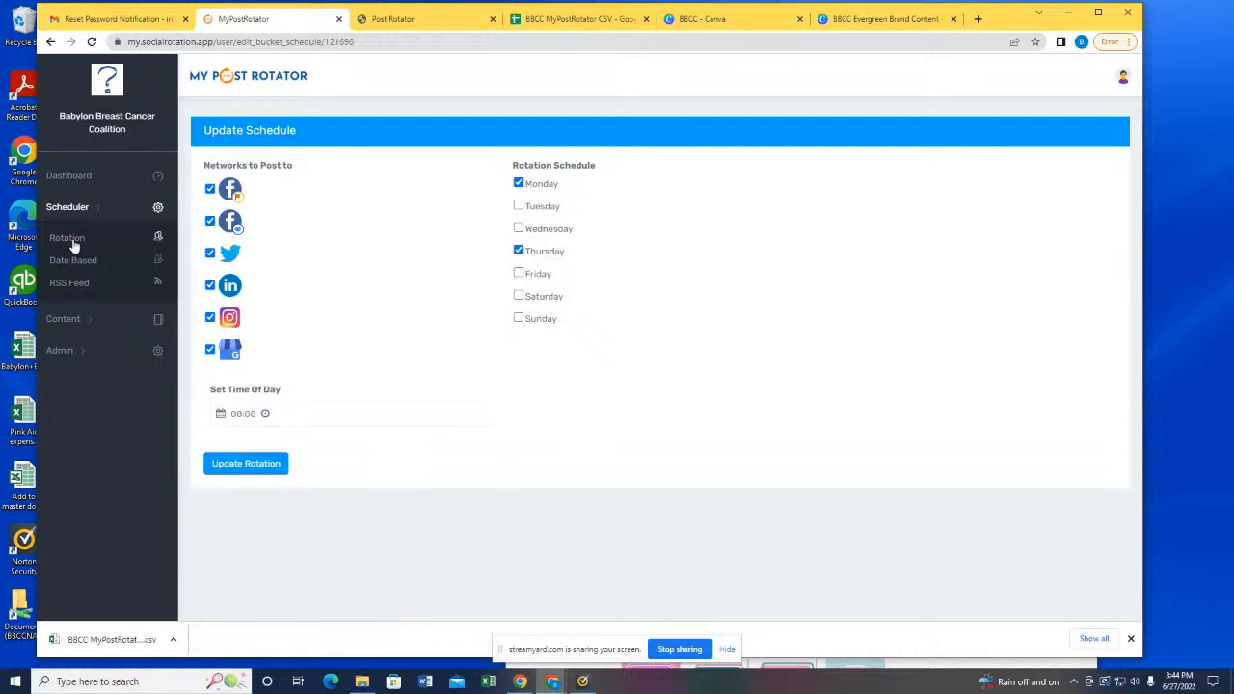
Start a new BBCC Fundraiser rotation posting to Google My Business, Instagram and LinkedIn.
click(75, 241)
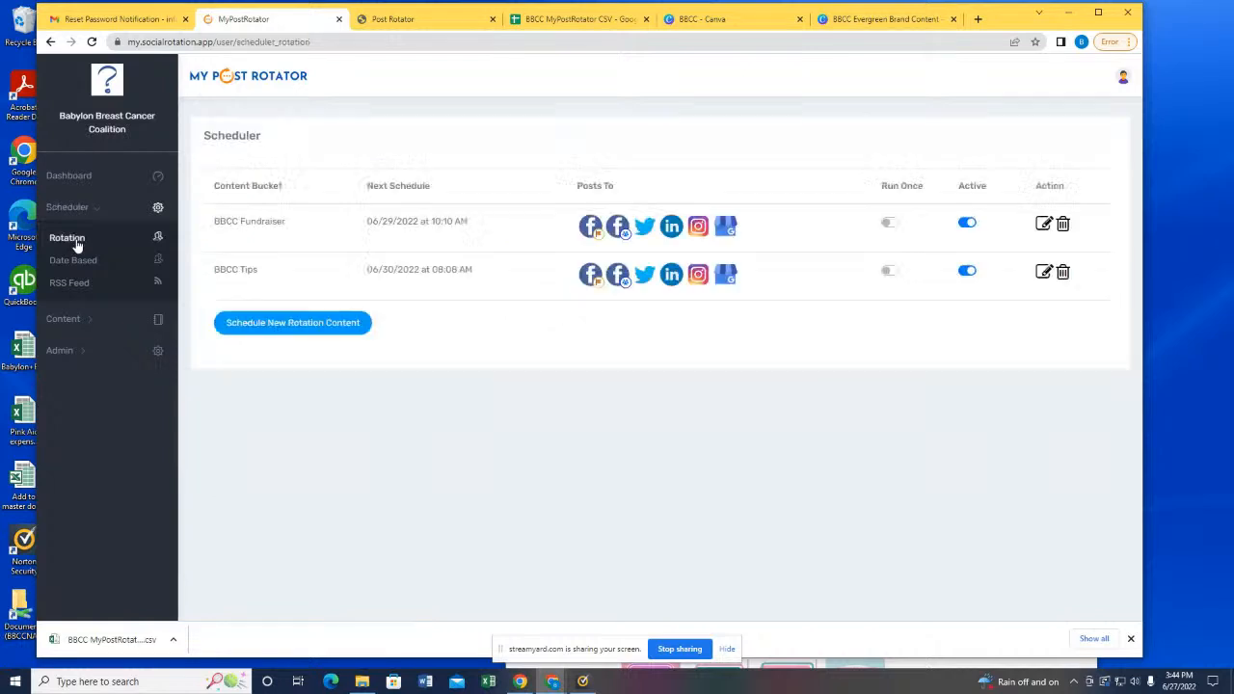
click(300, 330)
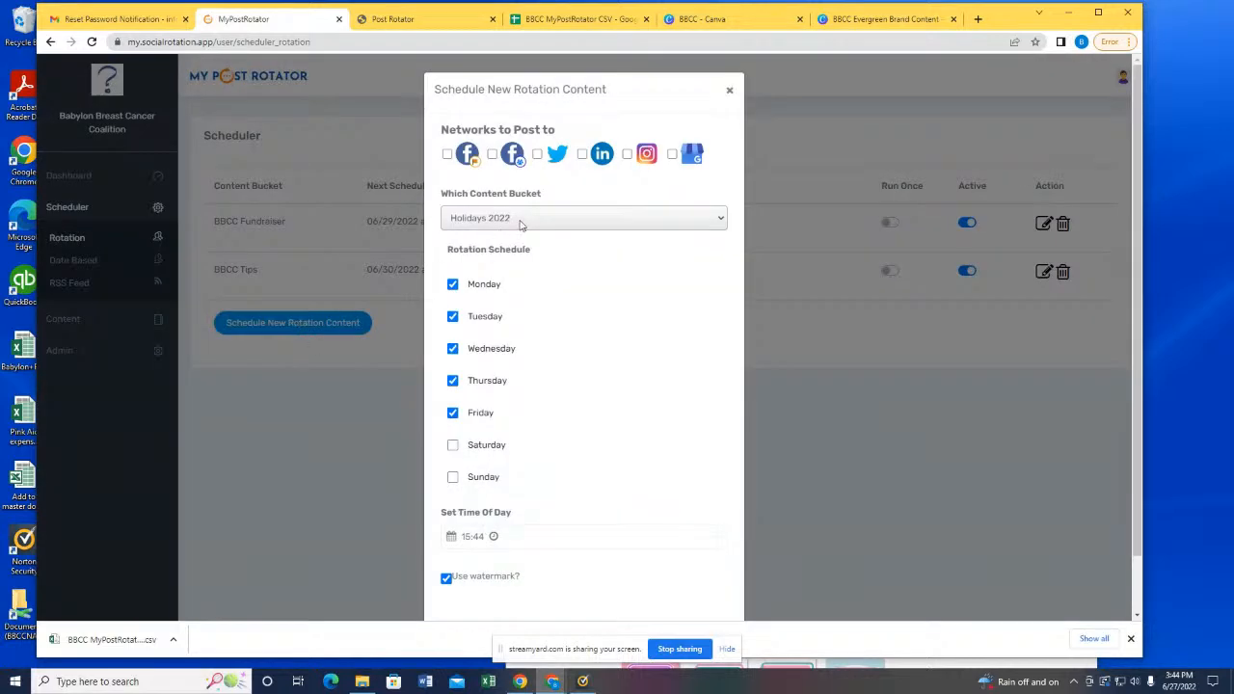
click(520, 220)
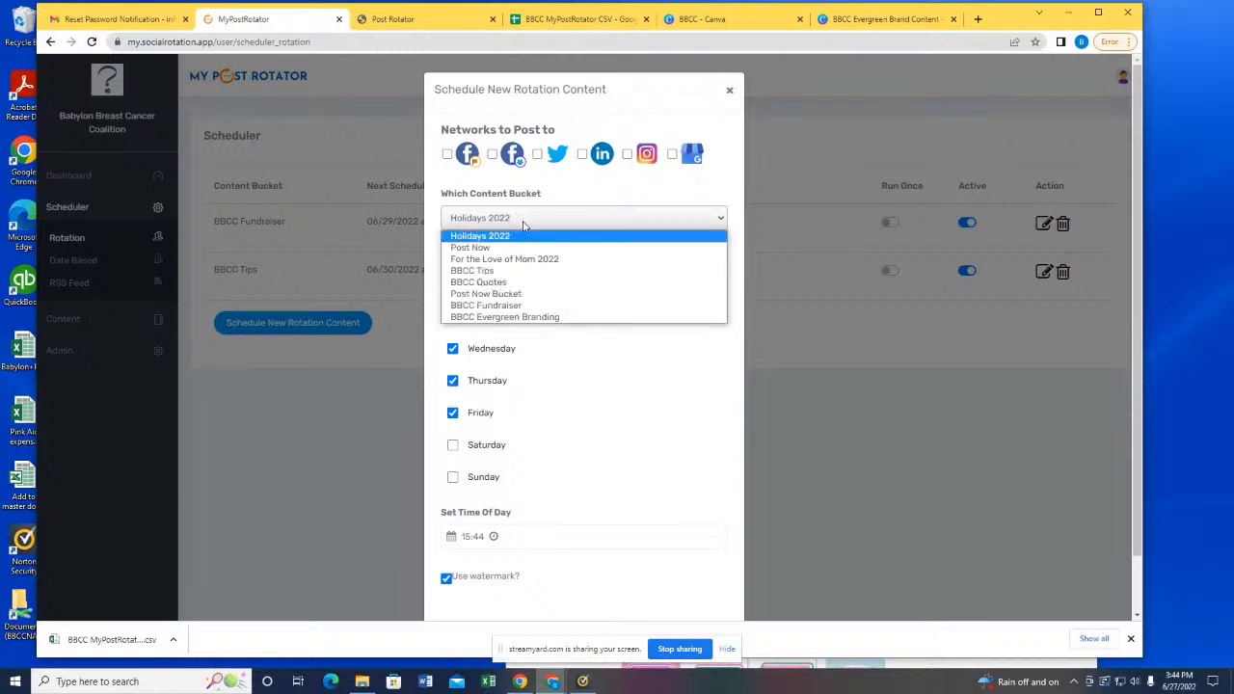
click(494, 306)
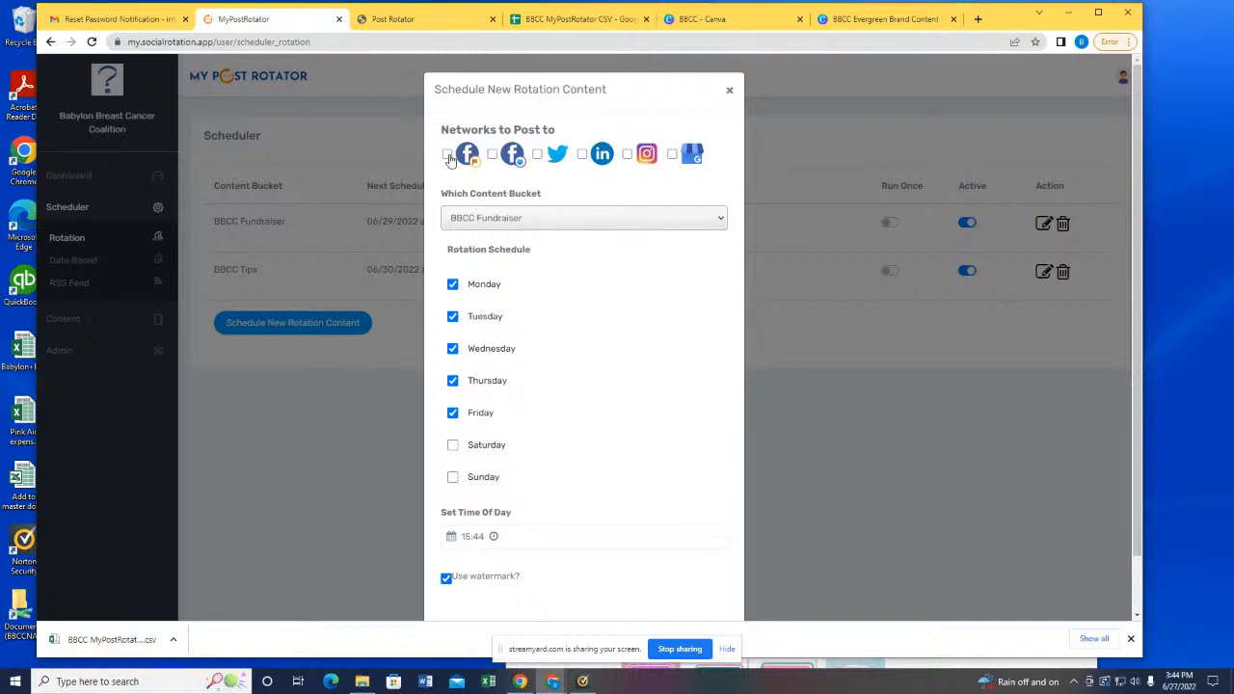
click(626, 156)
click(619, 169)
click(582, 157)
Limit the rotation days to Monday and Thursday with a 15:44 posting time.
double_click(454, 288)
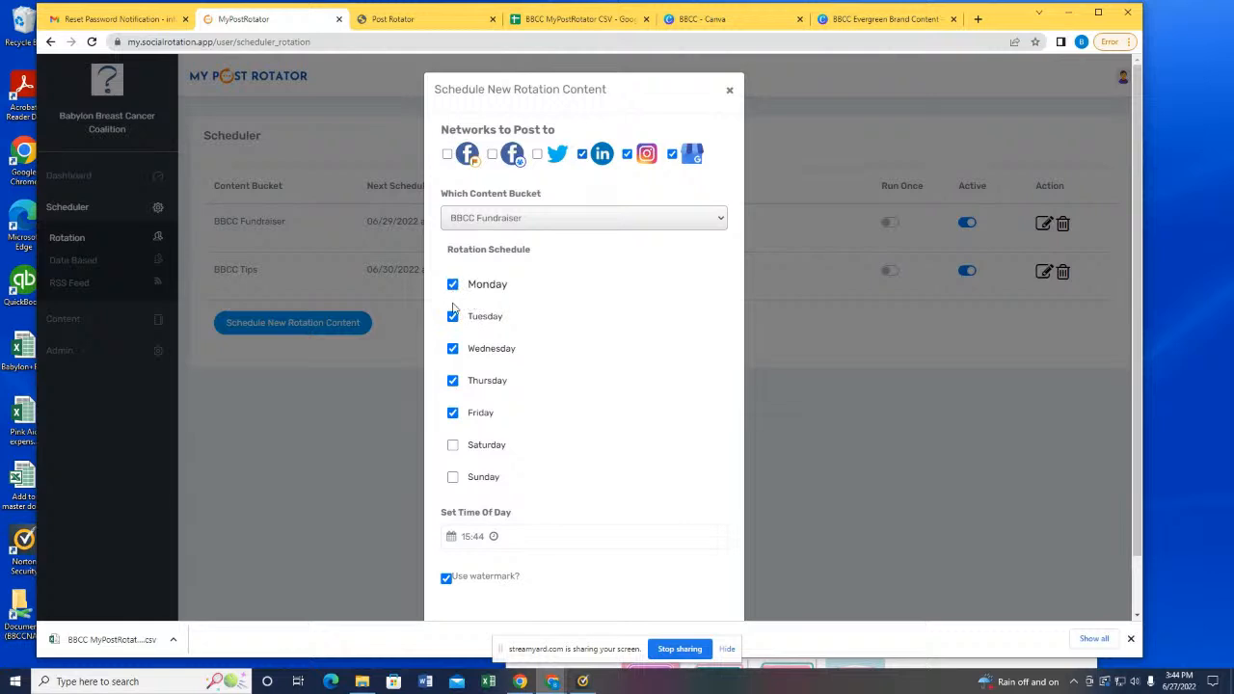
click(453, 383)
click(454, 319)
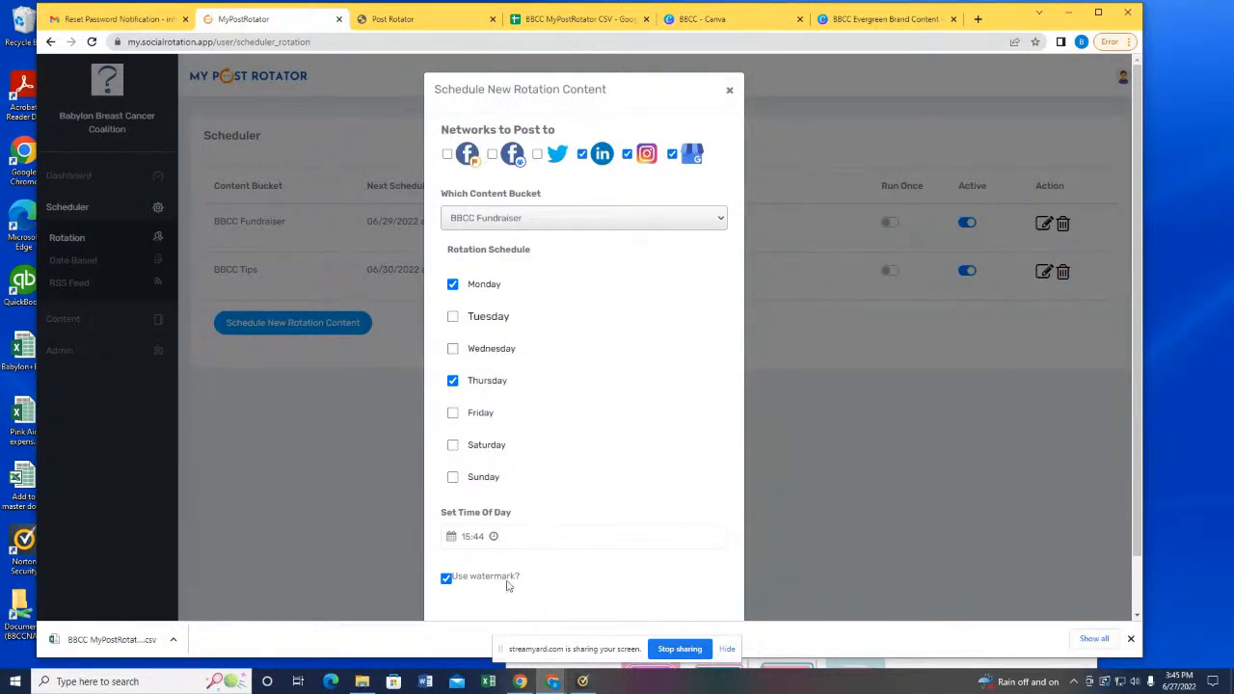
click(472, 540)
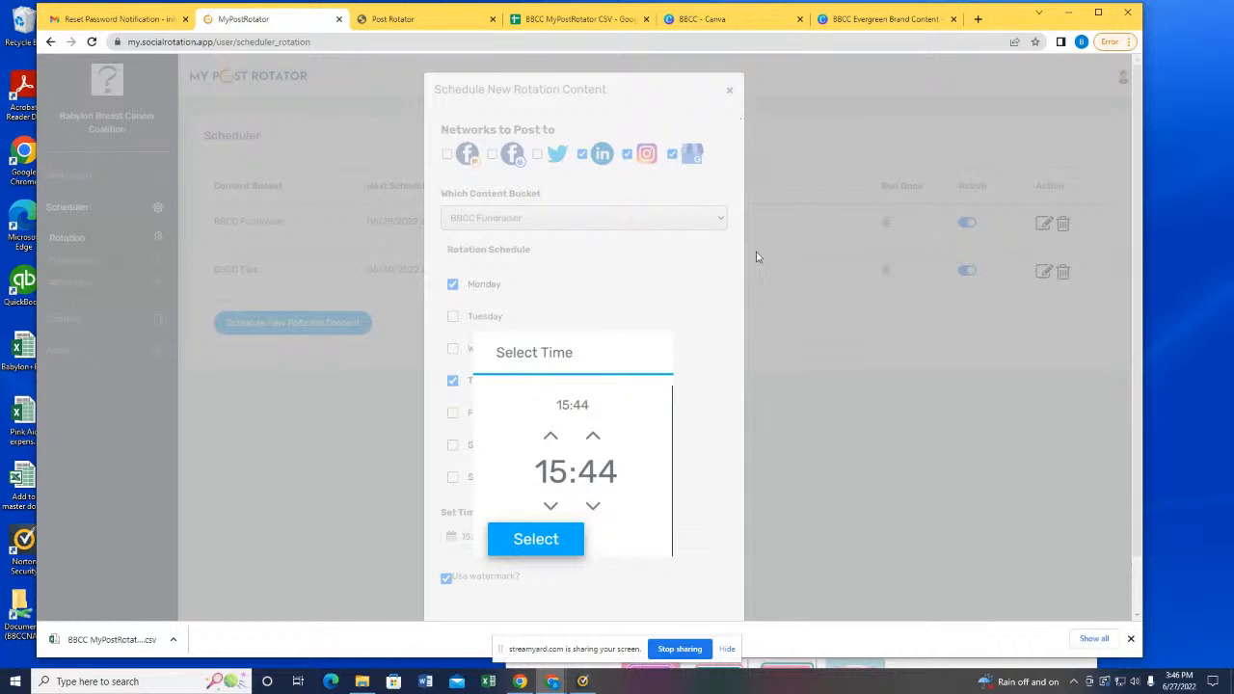
click(784, 375)
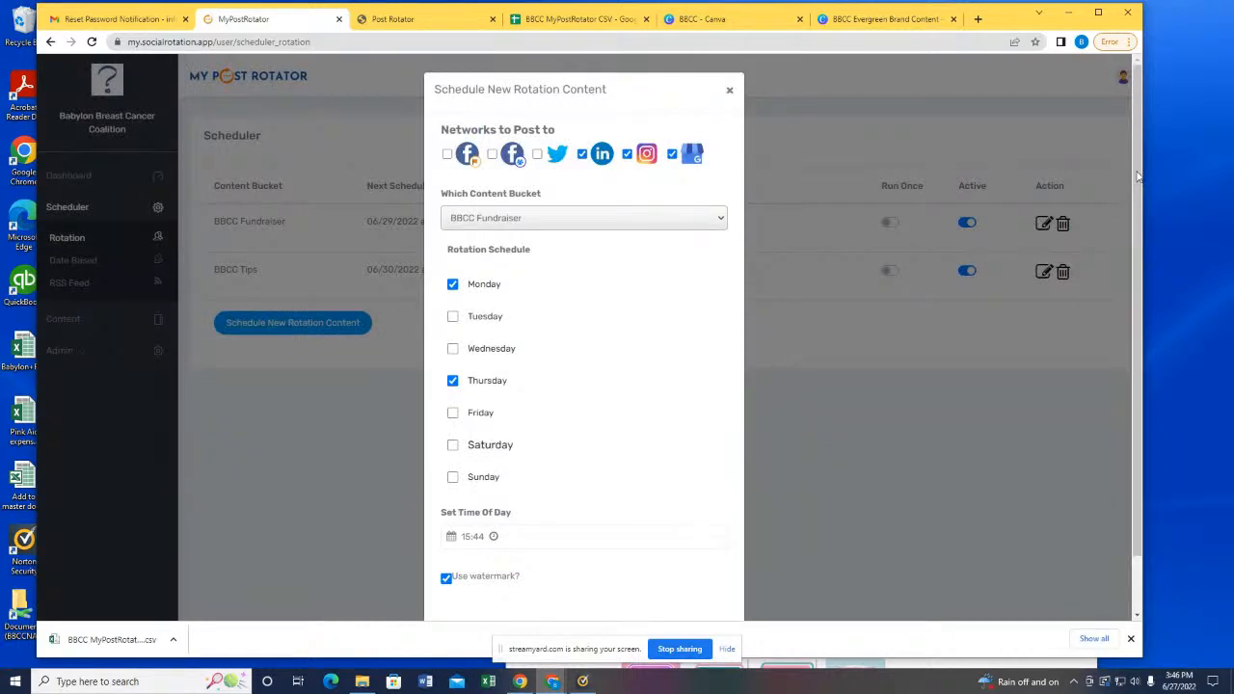
Close the Schedule New Rotation Content form to return to the rotation list.
scroll(873, 474, down, 1)
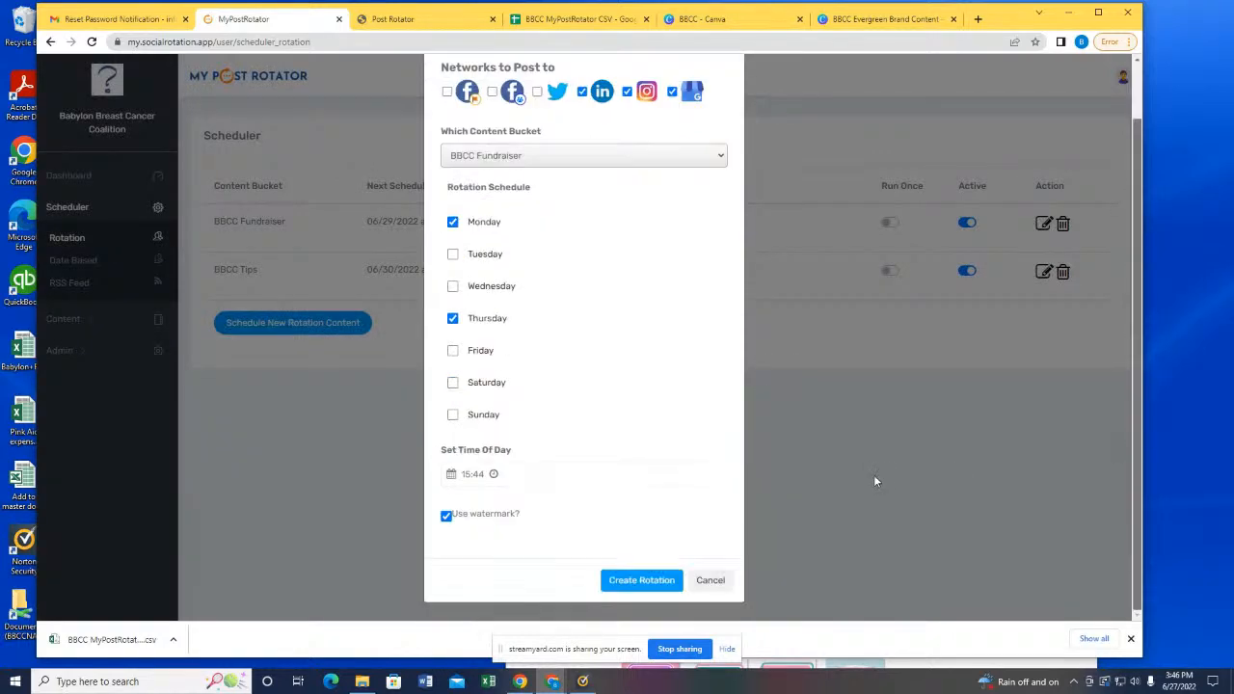
click(769, 572)
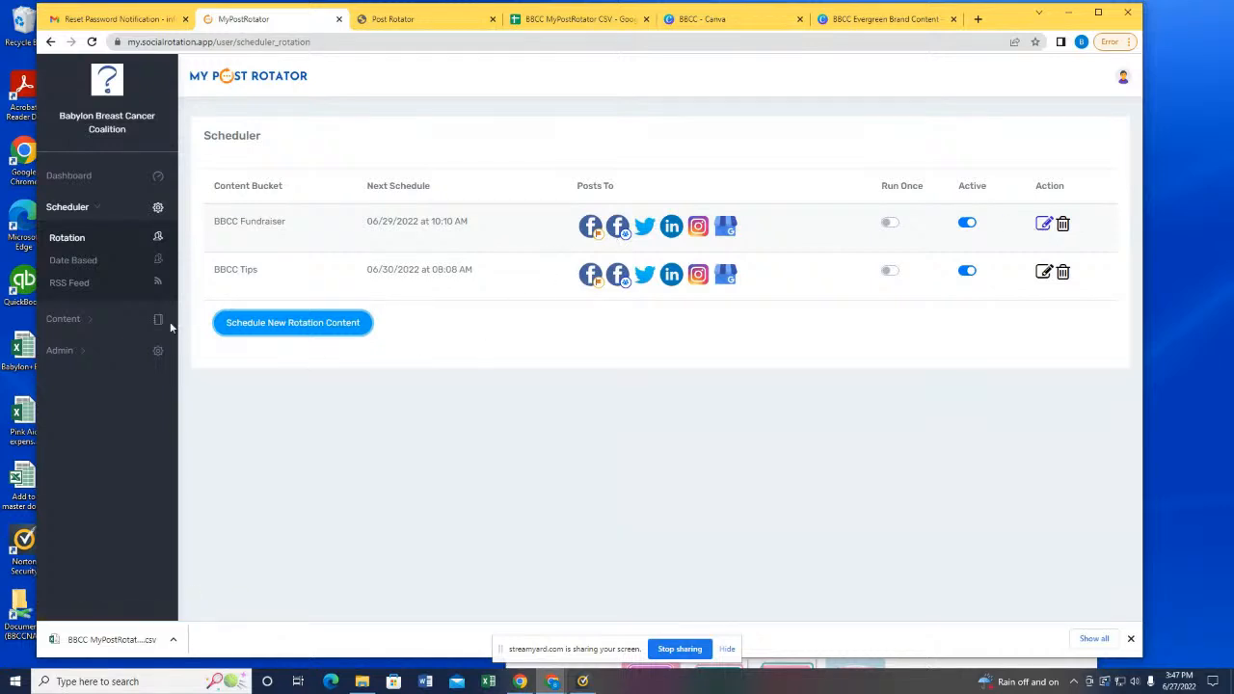
Expand Content in the sidebar to show Your Buckets and Prebuilt Buckets.
click(87, 328)
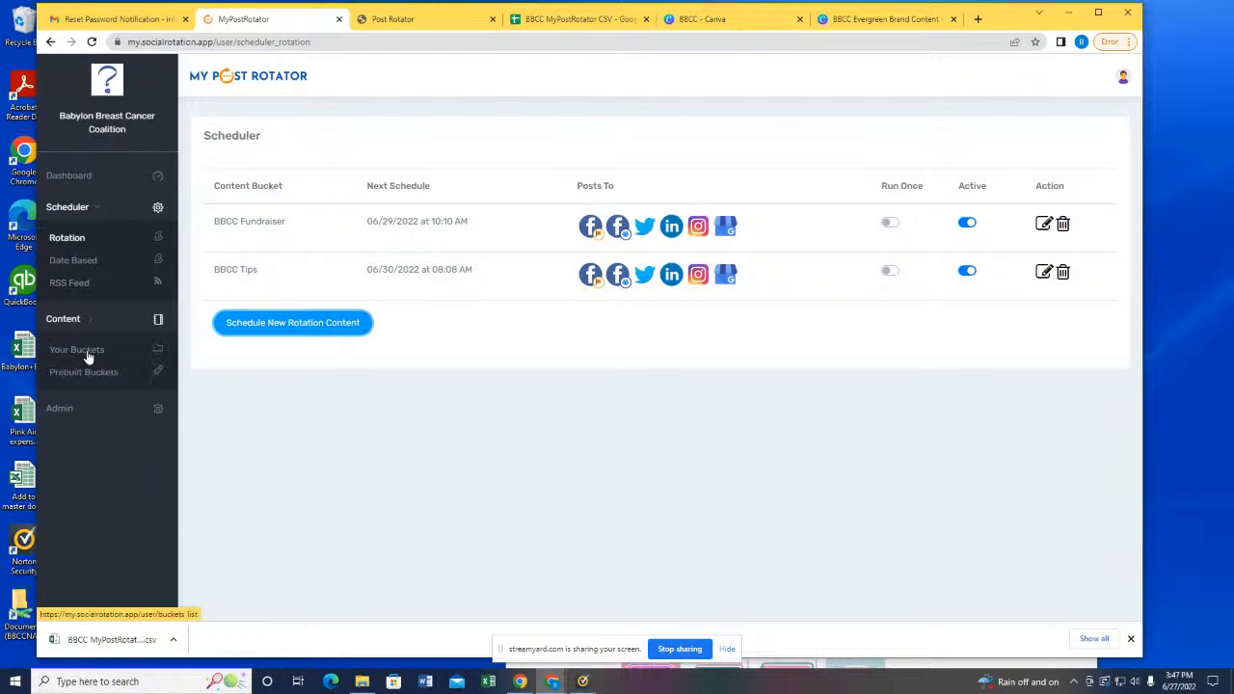
click(90, 355)
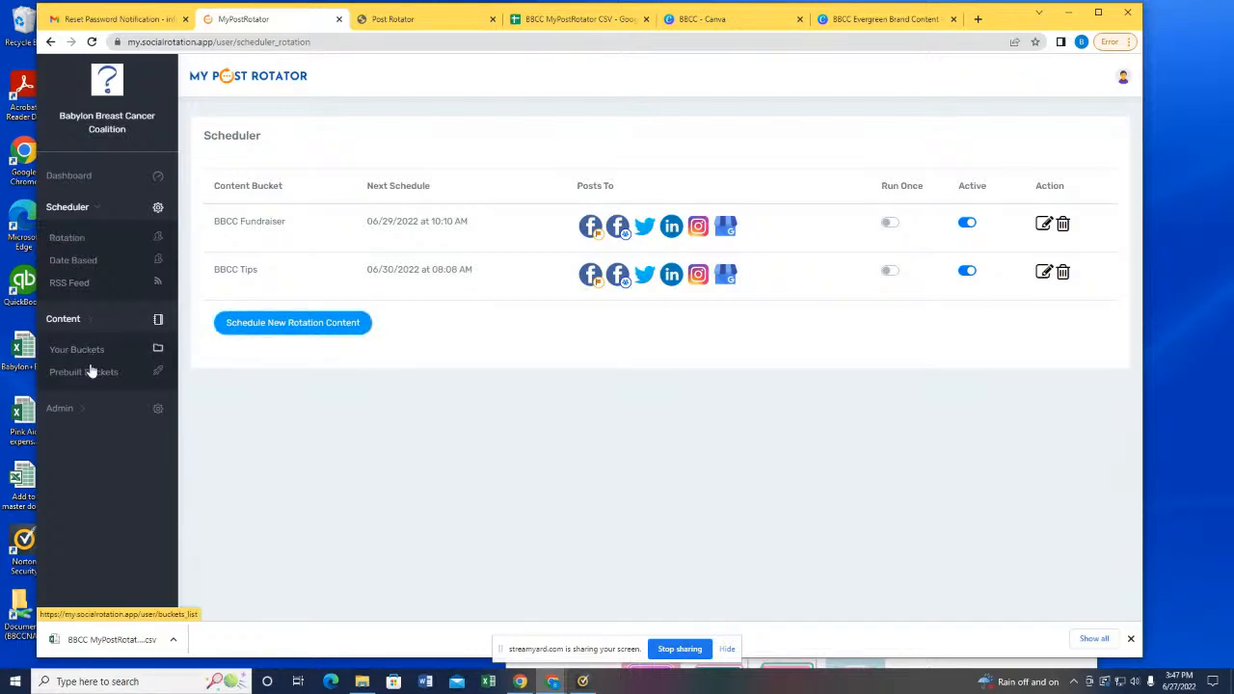
Browse the Prebuilt Buckets library, including 2022 Holiday Social Posts and Father's Day Dad Jokes.
click(91, 379)
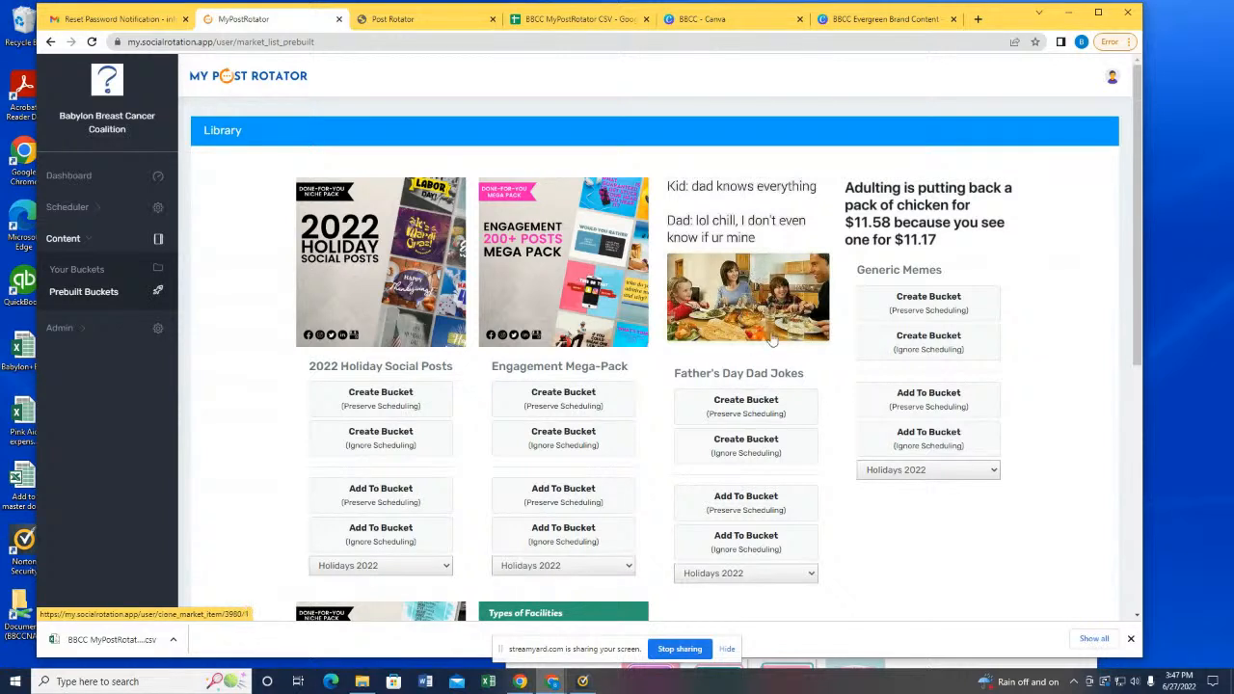
click(752, 395)
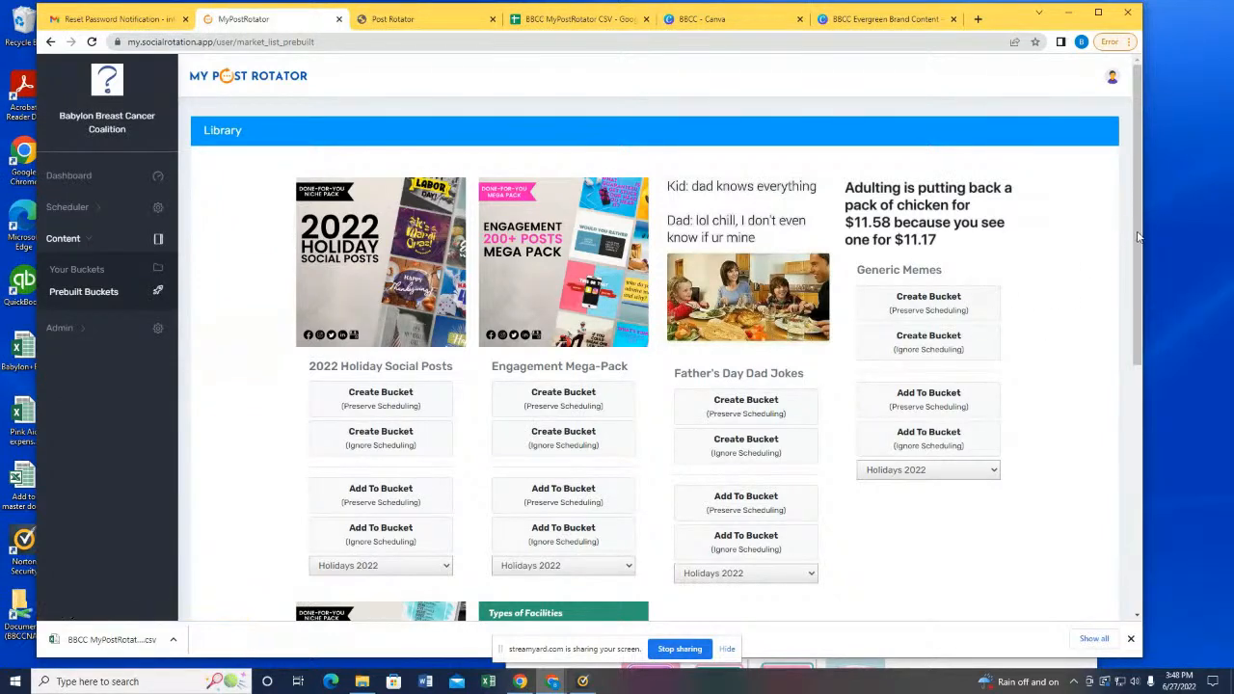
scroll(921, 390, down, 2)
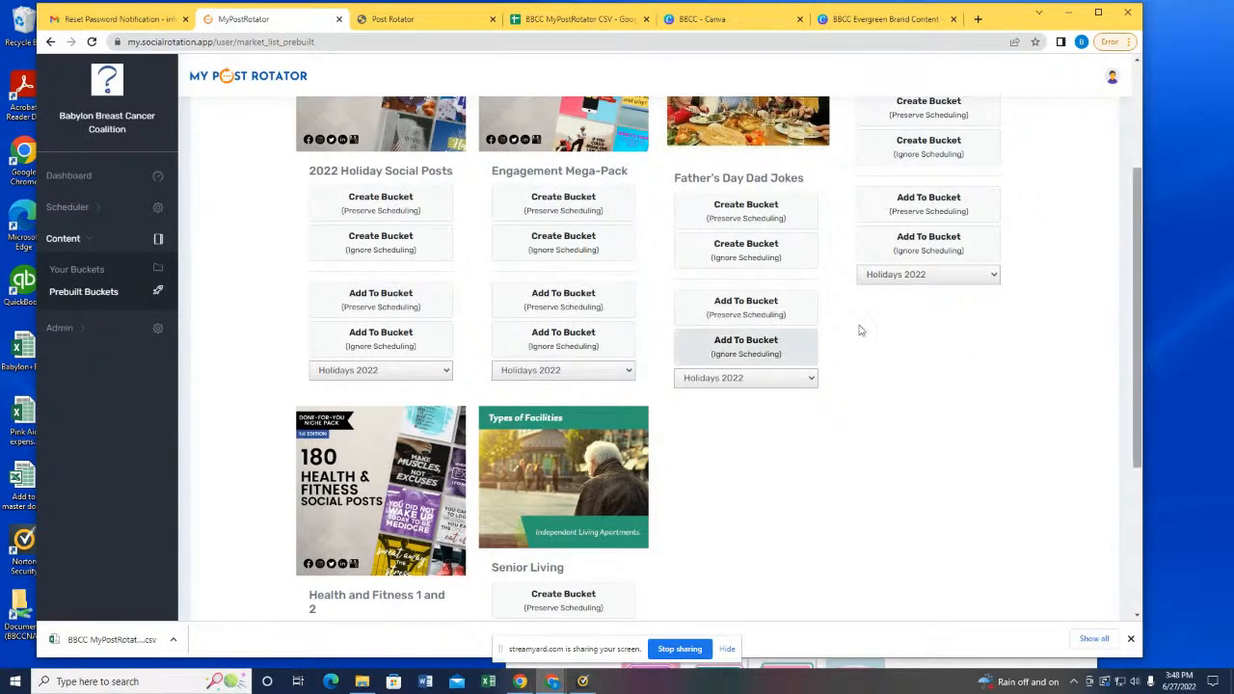
scroll(417, 482, down, 1)
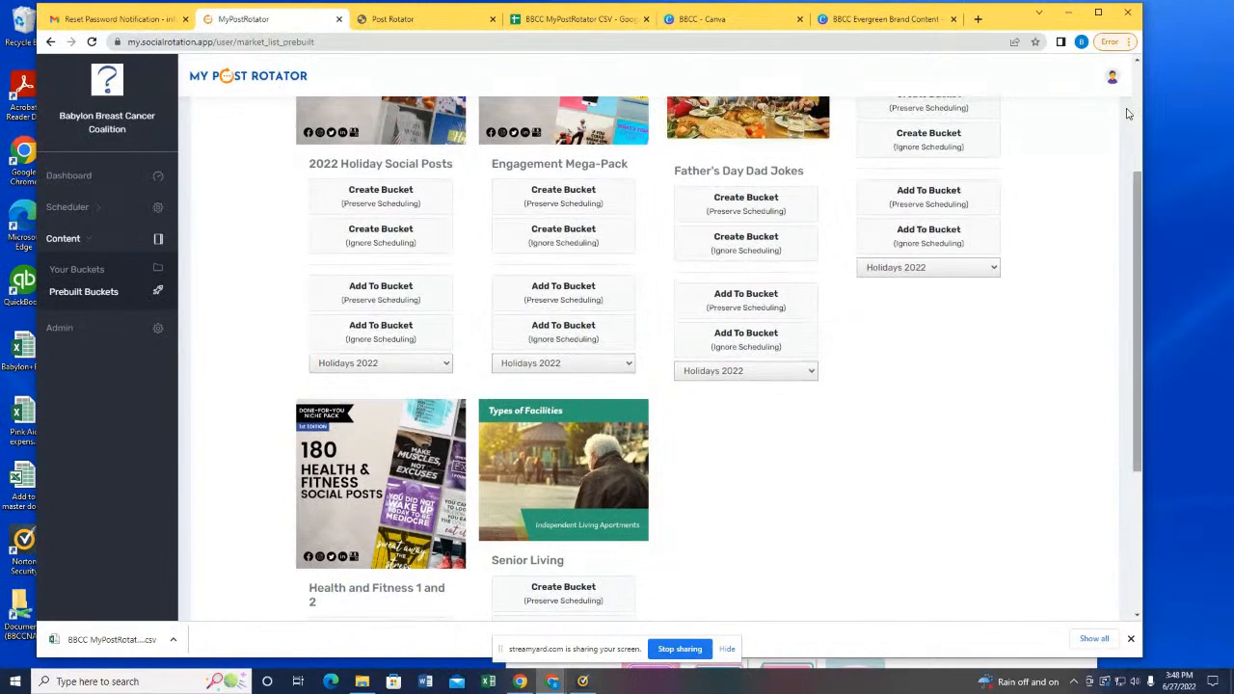
scroll(1128, 114, up, 2)
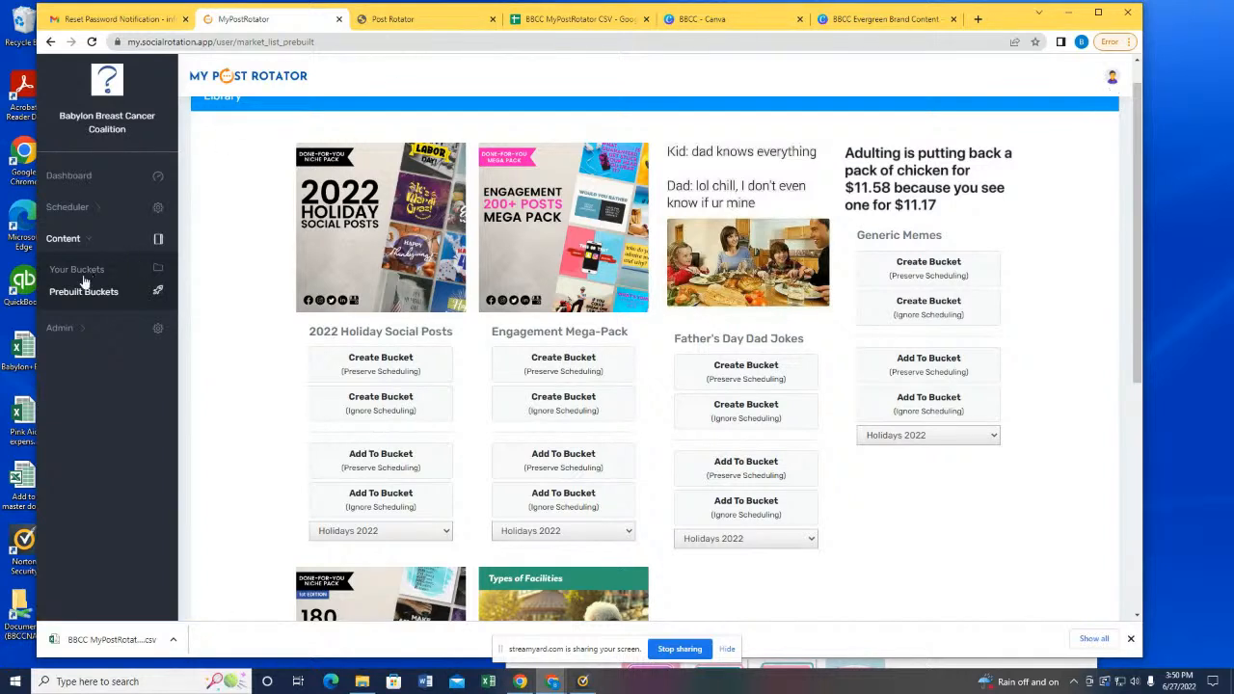
Open Your Buckets to list the eight content buckets.
click(136, 277)
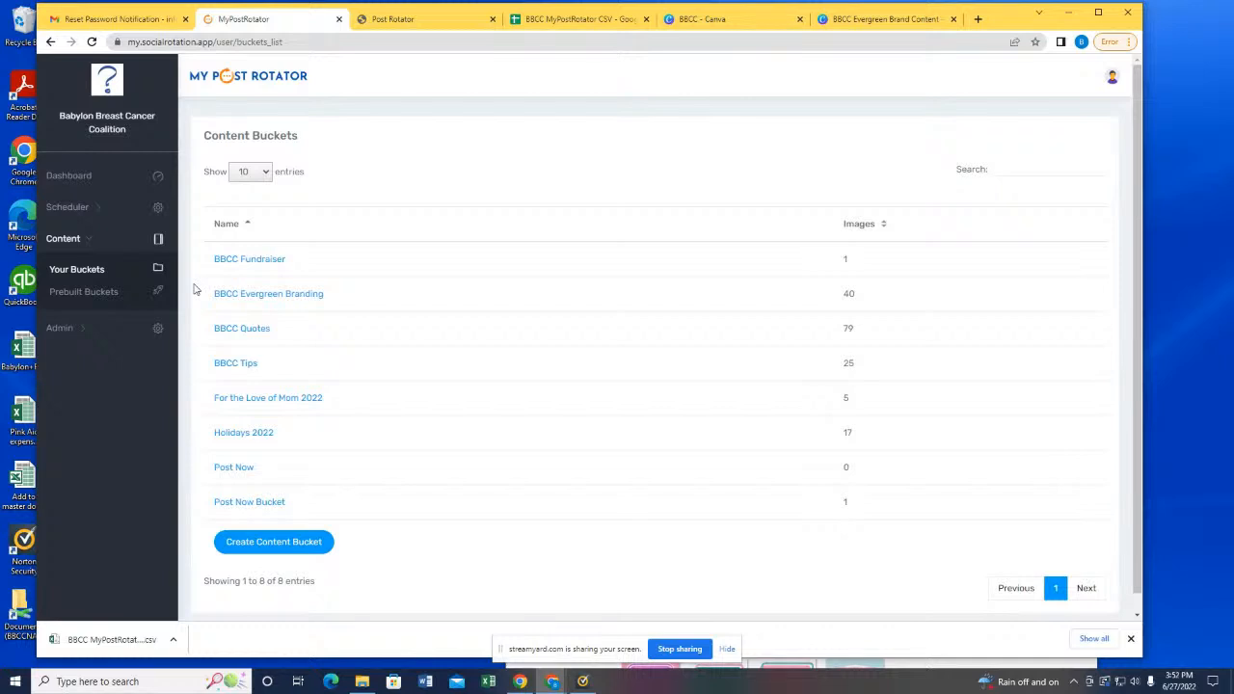
Open the BBCC Evergreen Branding bucket and scroll through its uncaptioned images.
click(294, 299)
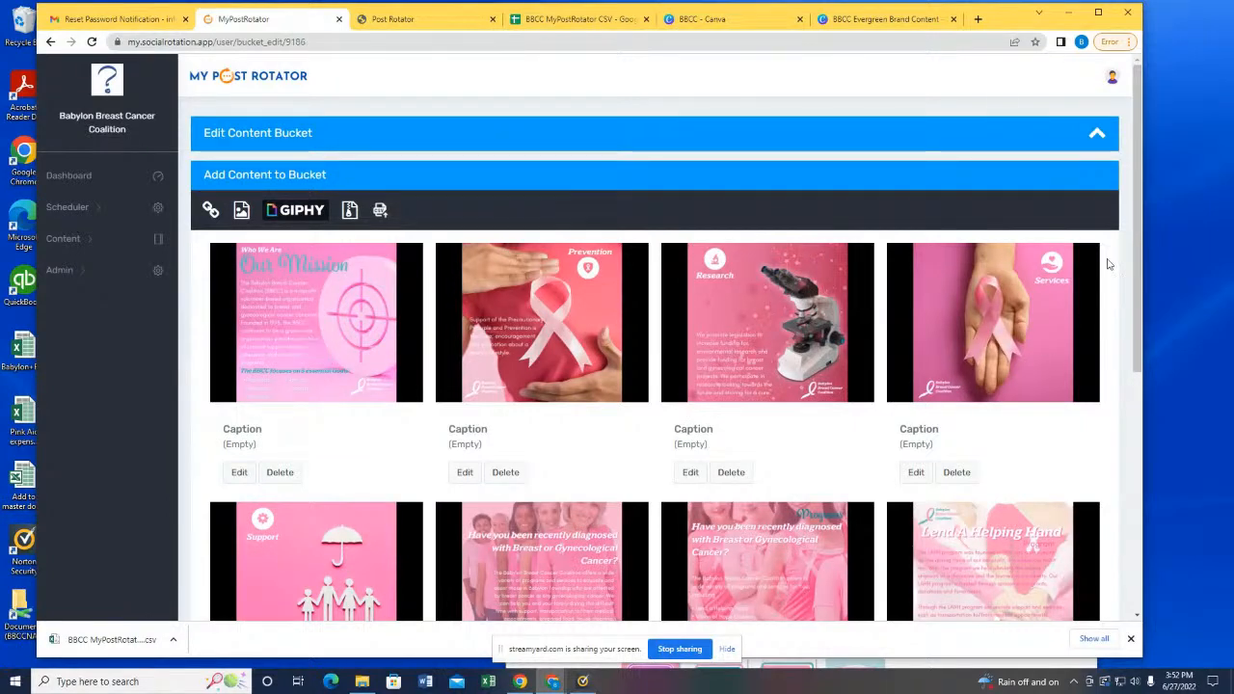
drag(1137, 243, 1128, 479)
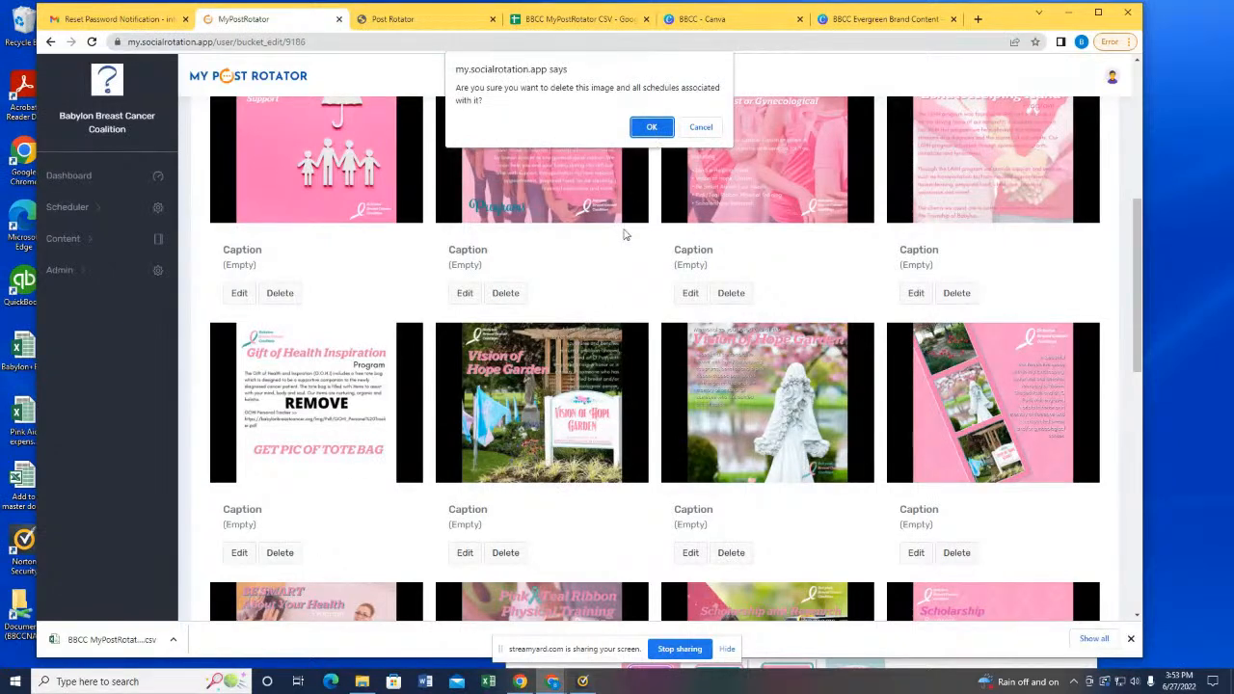
Confirm deletion of the Gift of Health Inspiration image marked REMOVE.
key(Return)
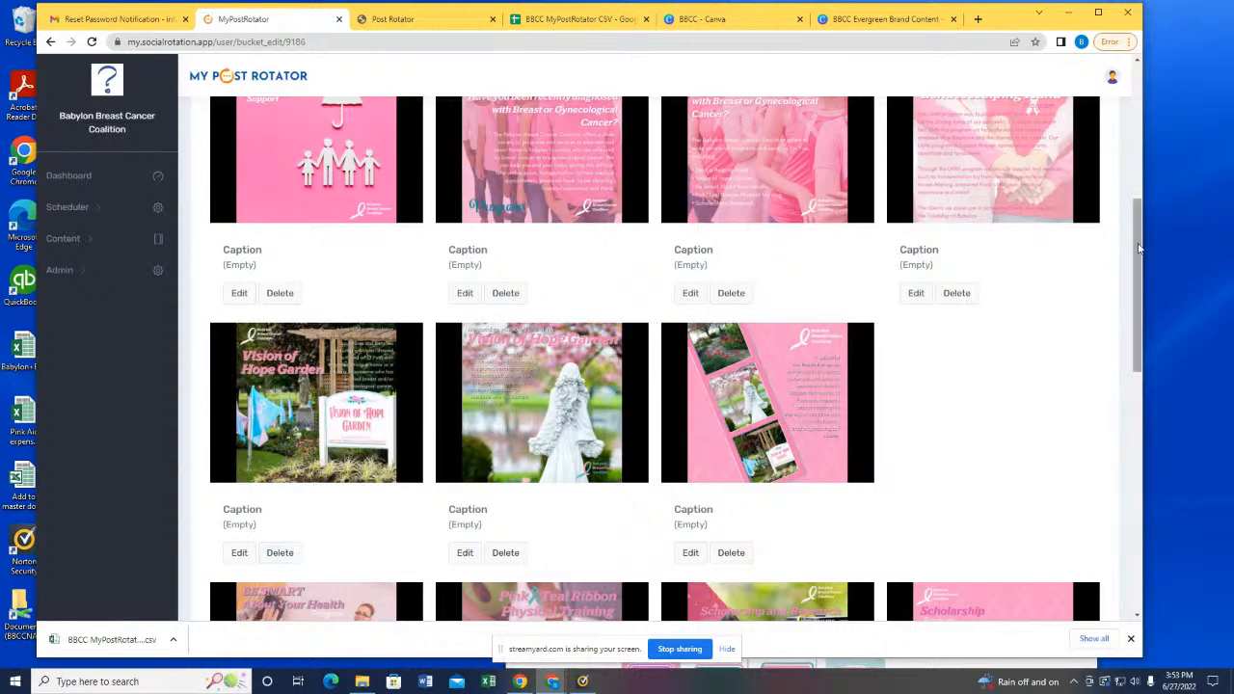
drag(1139, 179, 1139, 150)
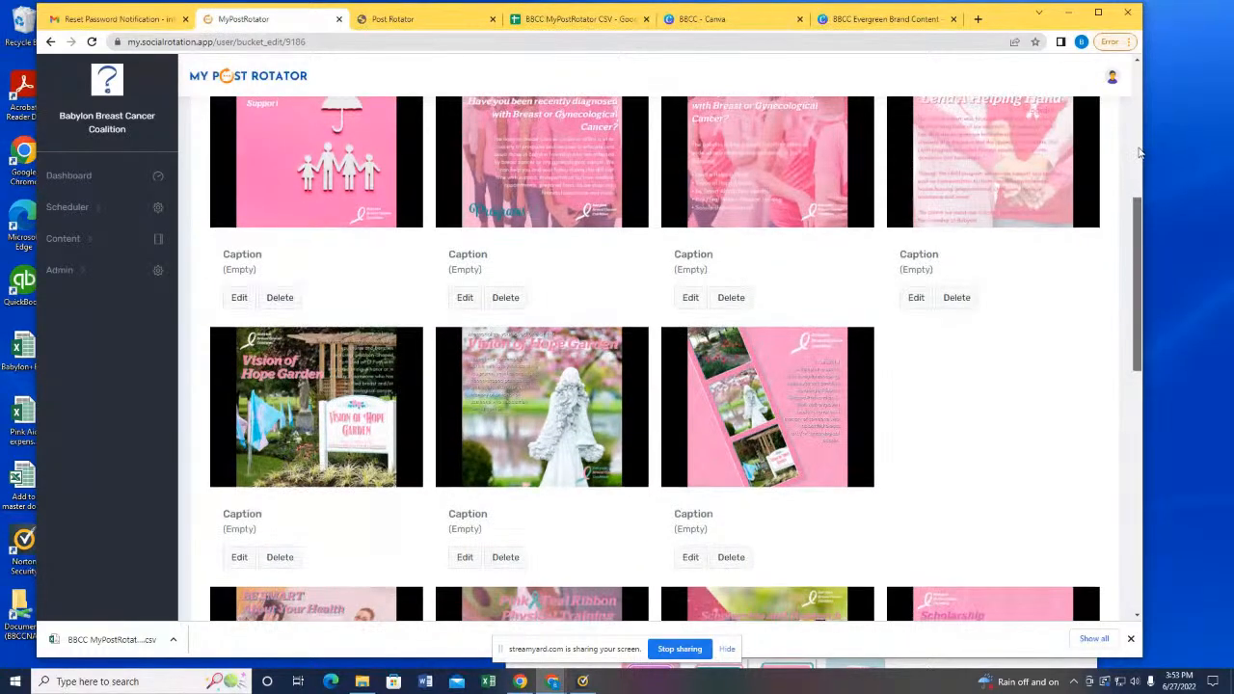
scroll(1138, 155, up, 2)
scroll(1135, 161, up, 2)
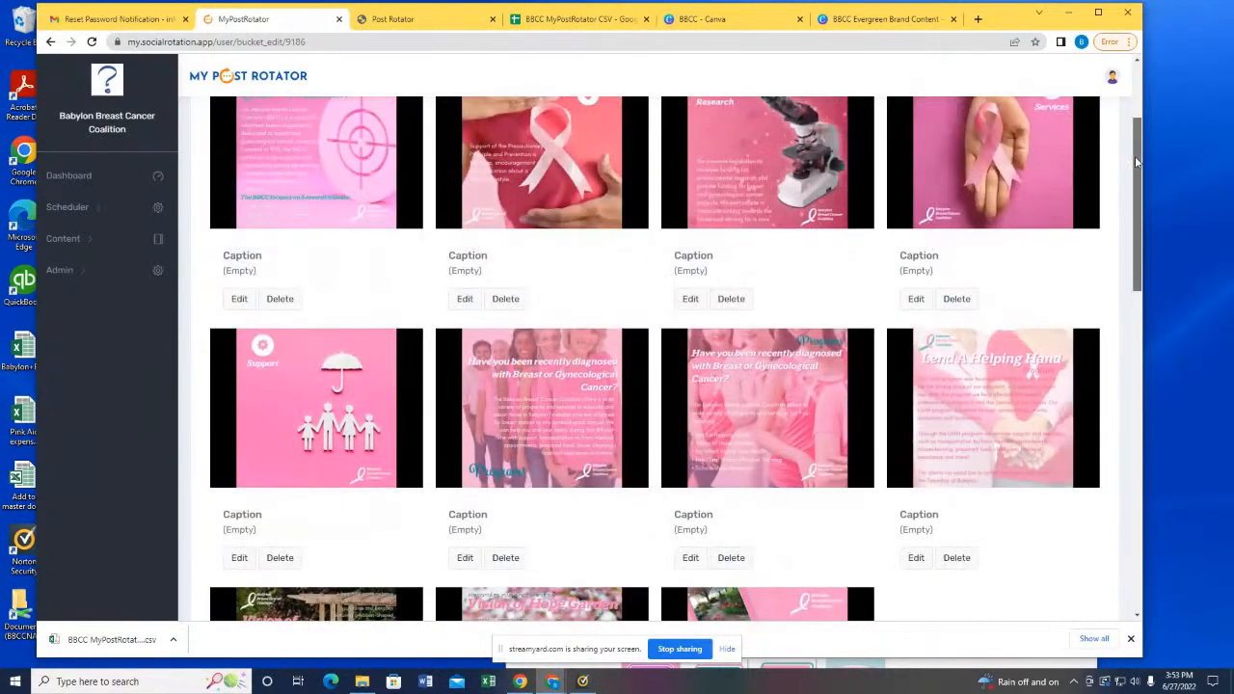
scroll(1135, 161, up, 1)
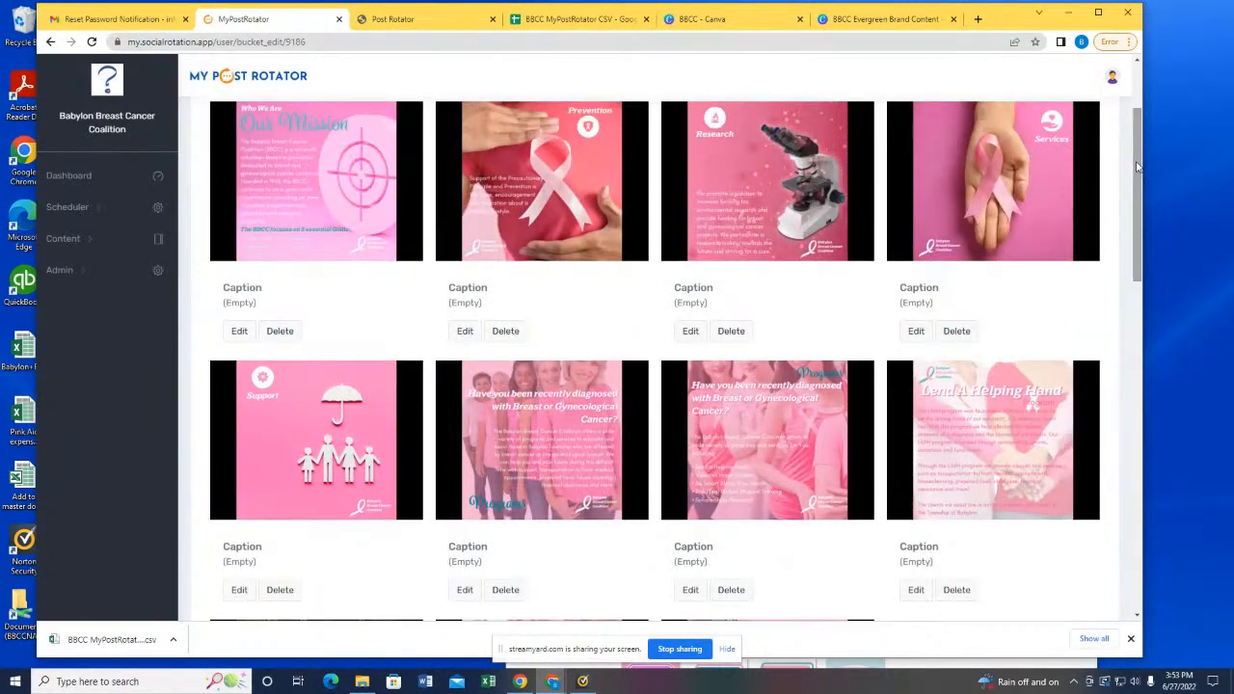
drag(1140, 275, 1140, 277)
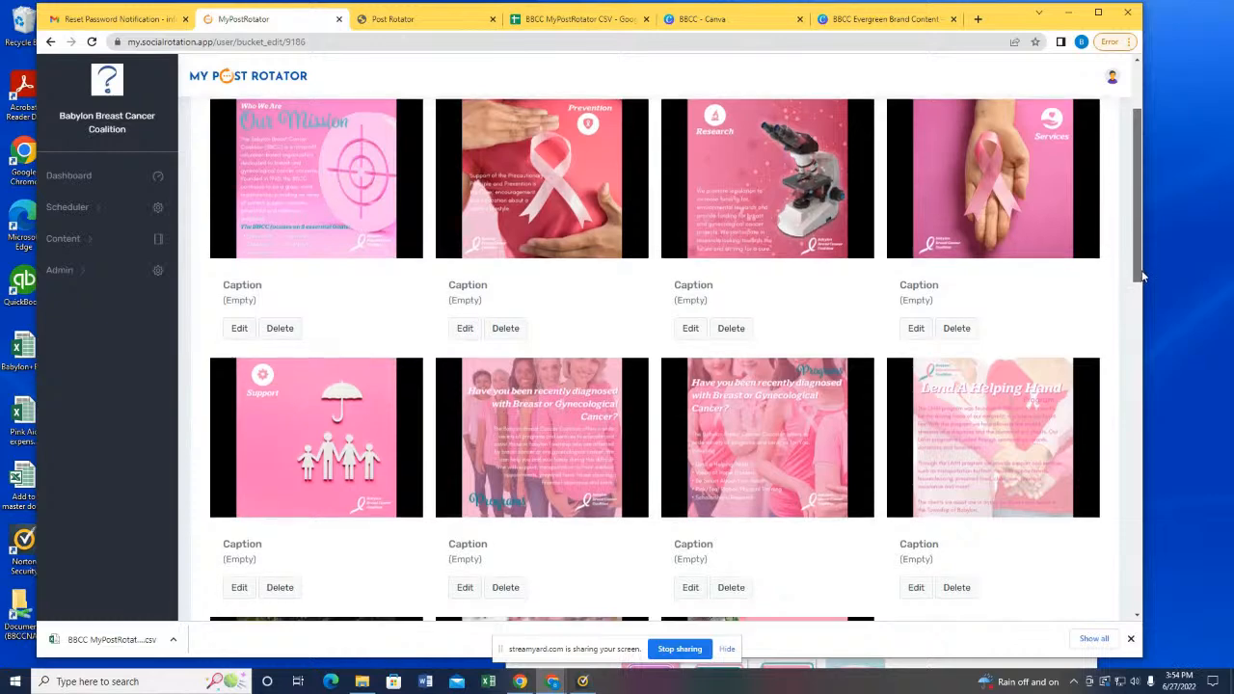
scroll(1034, 322, down, 2)
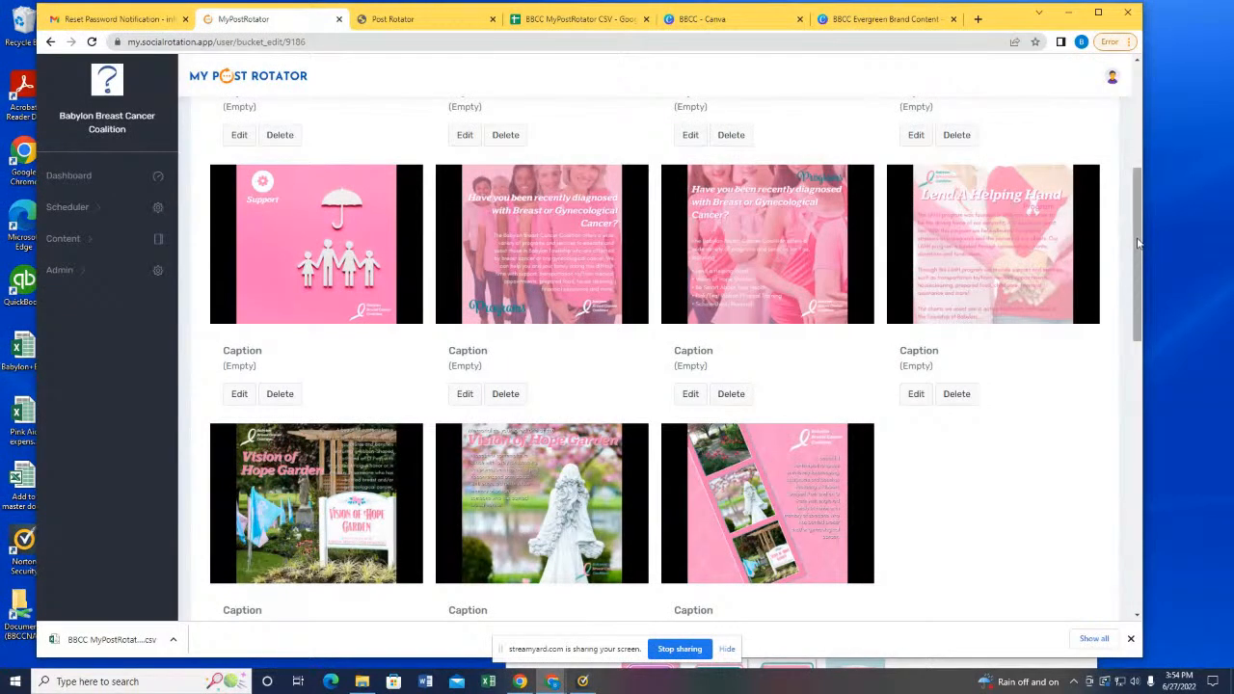
drag(1138, 348, 1138, 281)
scroll(1137, 280, down, 2)
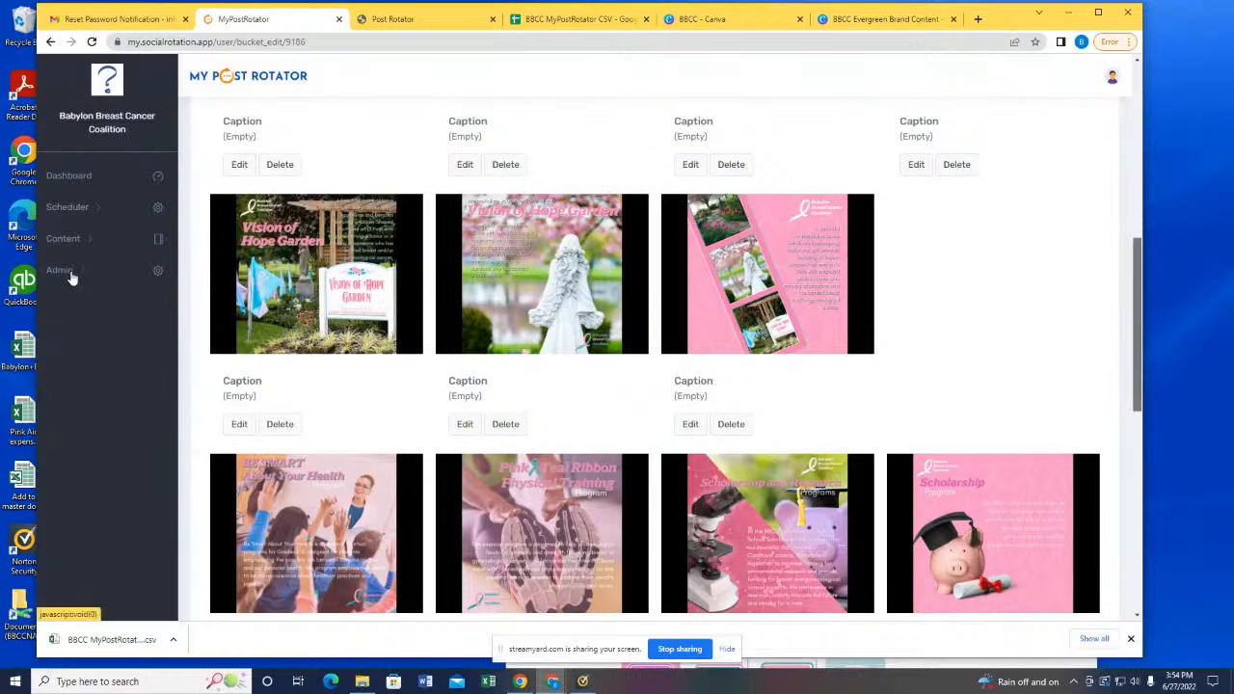
scroll(71, 278, up, 2)
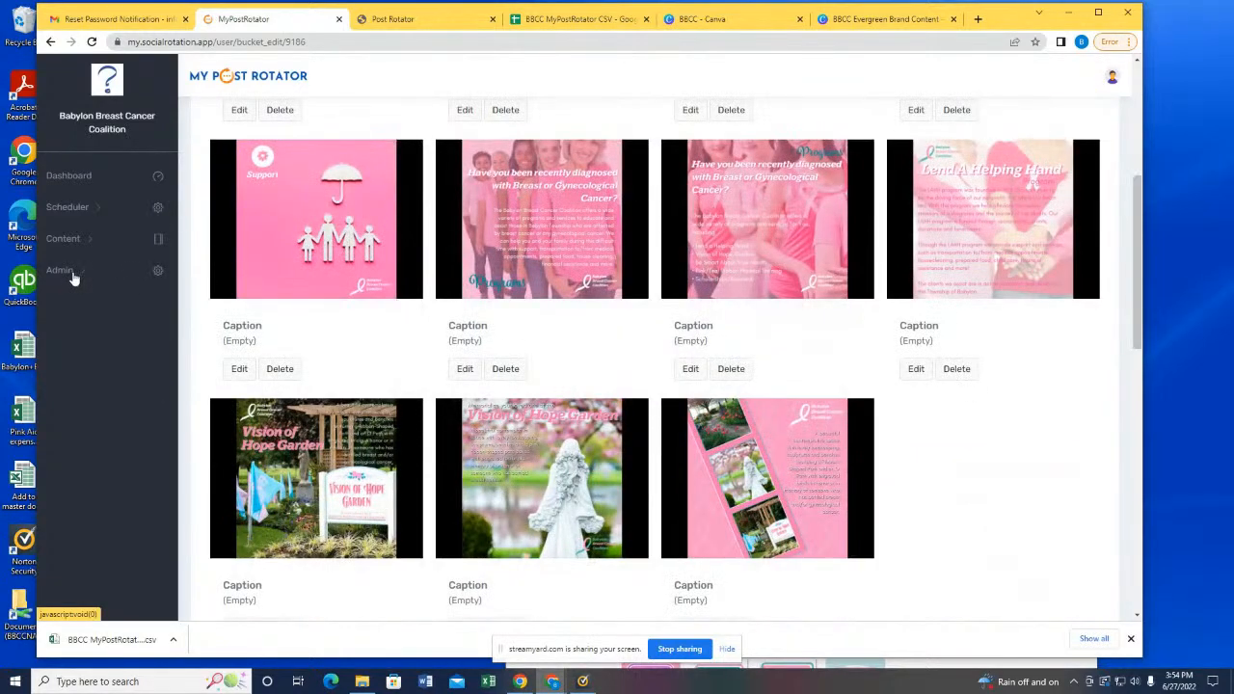
Open Admin > Social Networks to show the Facebook, Twitter, LinkedIn and Google account connections.
click(72, 276)
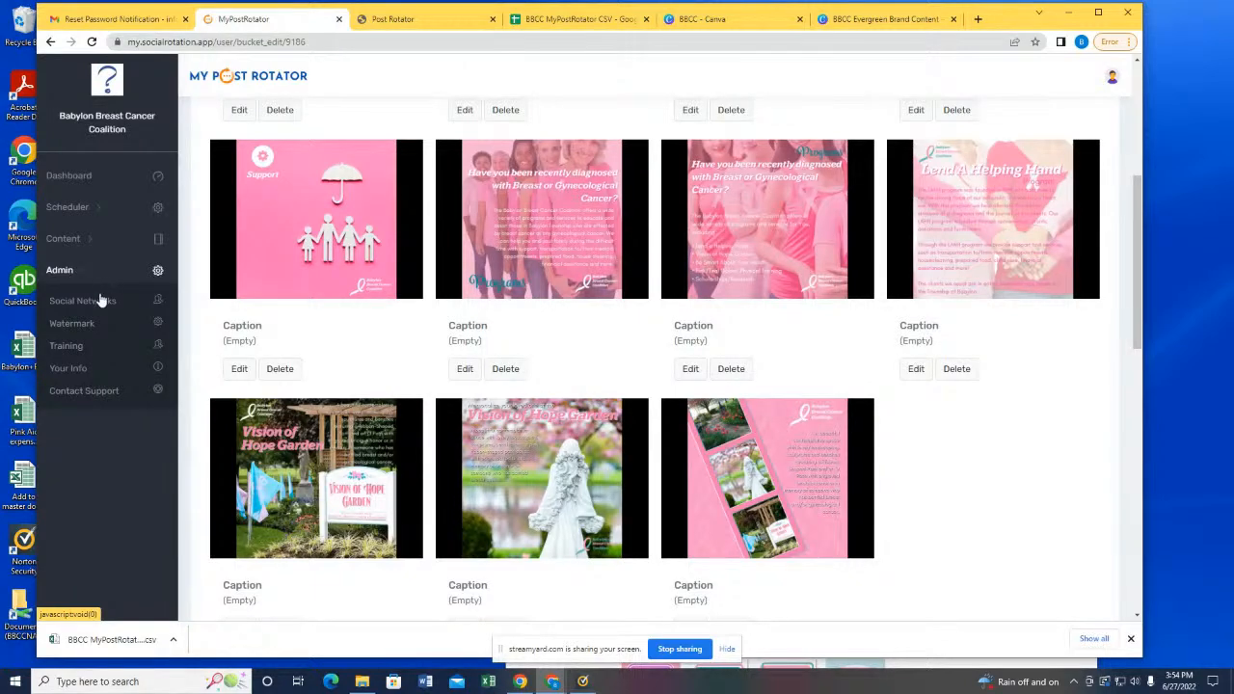
click(93, 306)
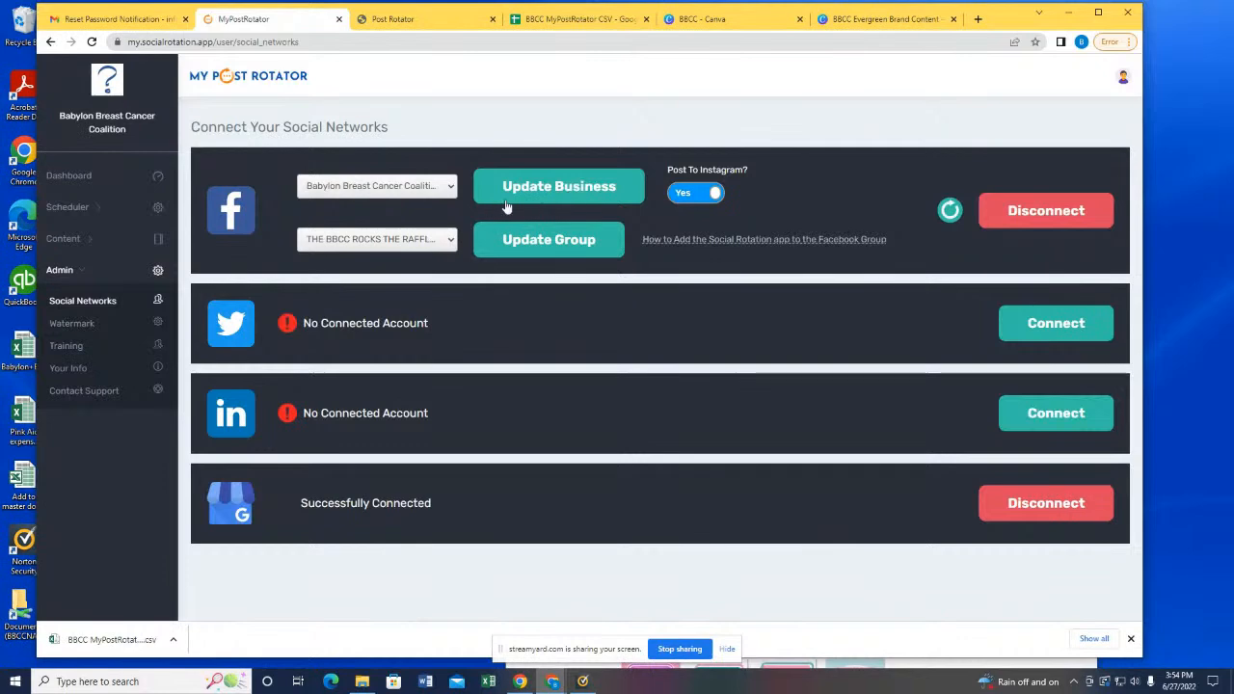
Disconnect the Facebook account, start reconnecting it, and select the email field on Facebook's login page.
click(1032, 217)
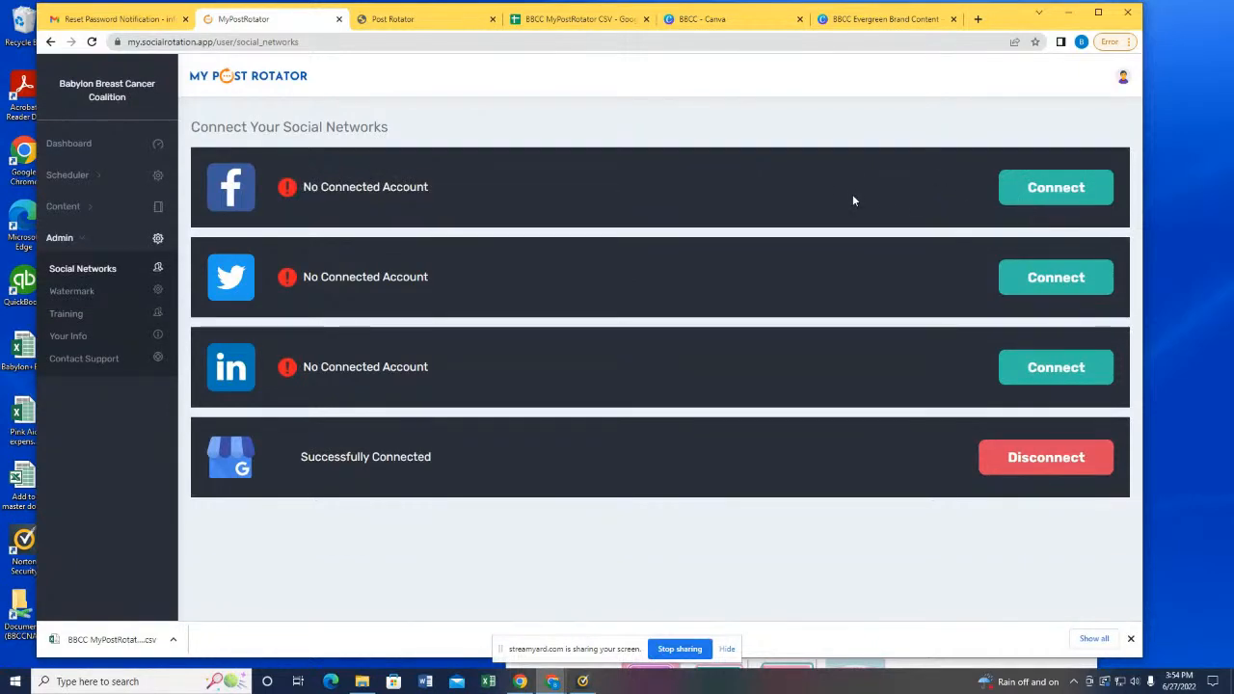
click(1036, 188)
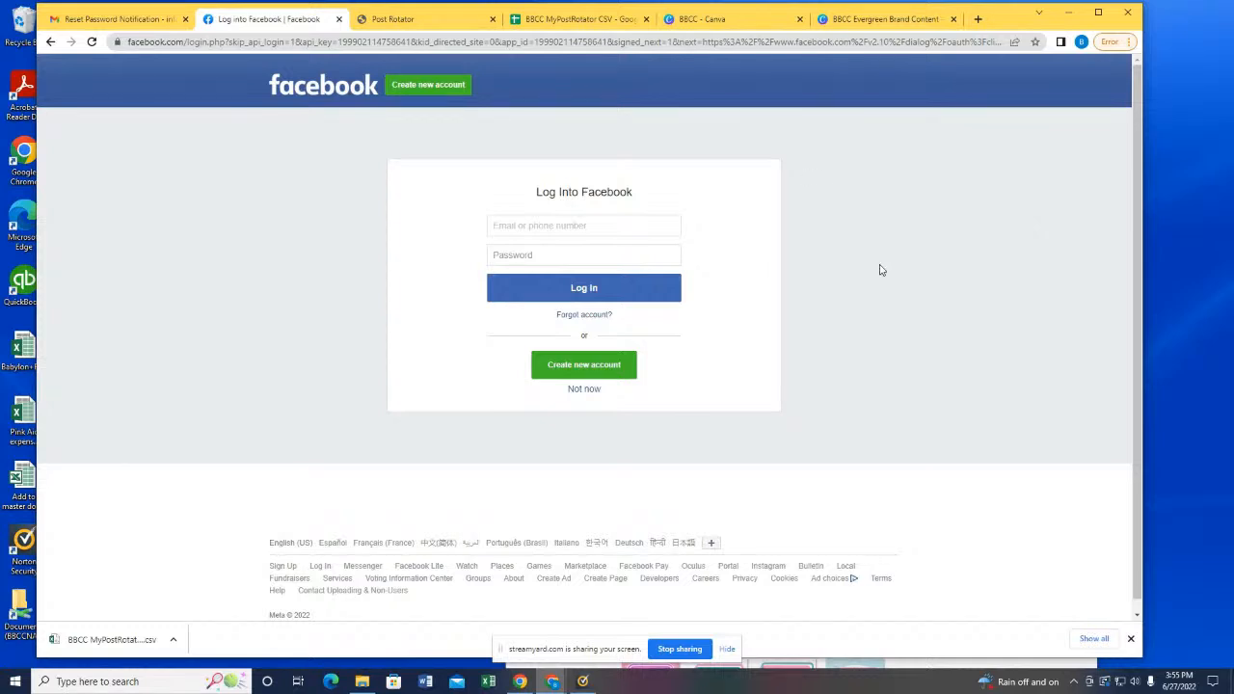
click(599, 225)
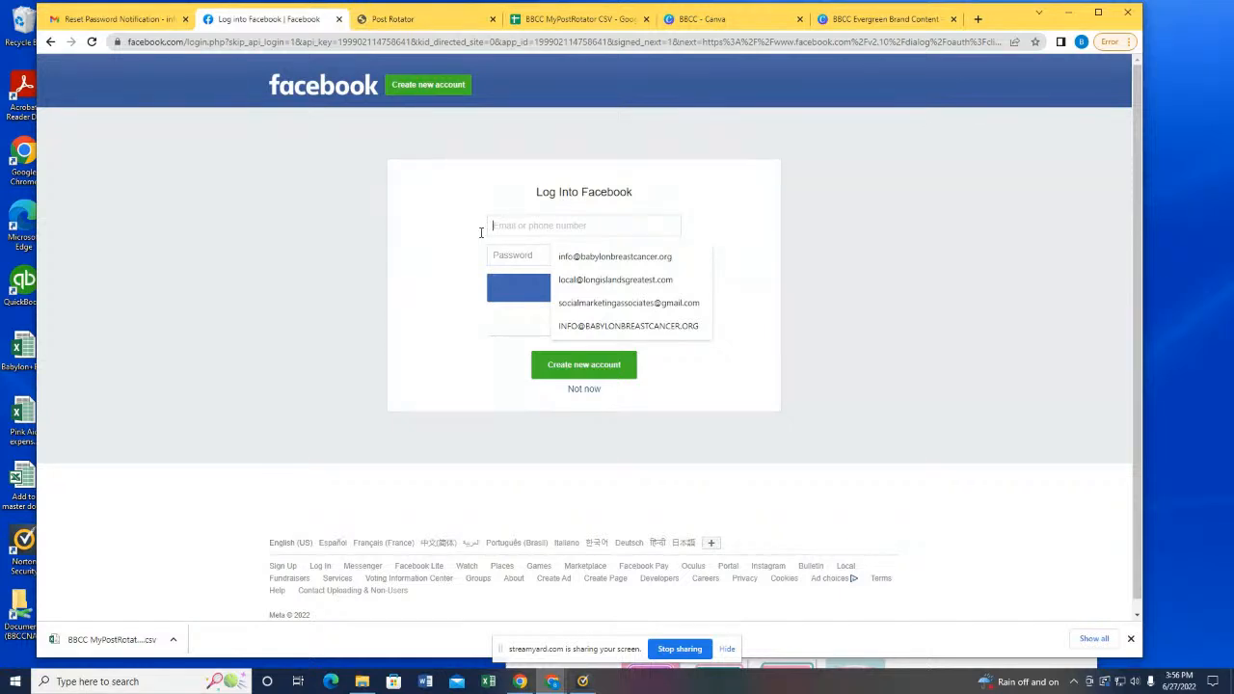
Clear the Facebook Email field of leftover text and saved e-mail suggestions.
click(482, 237)
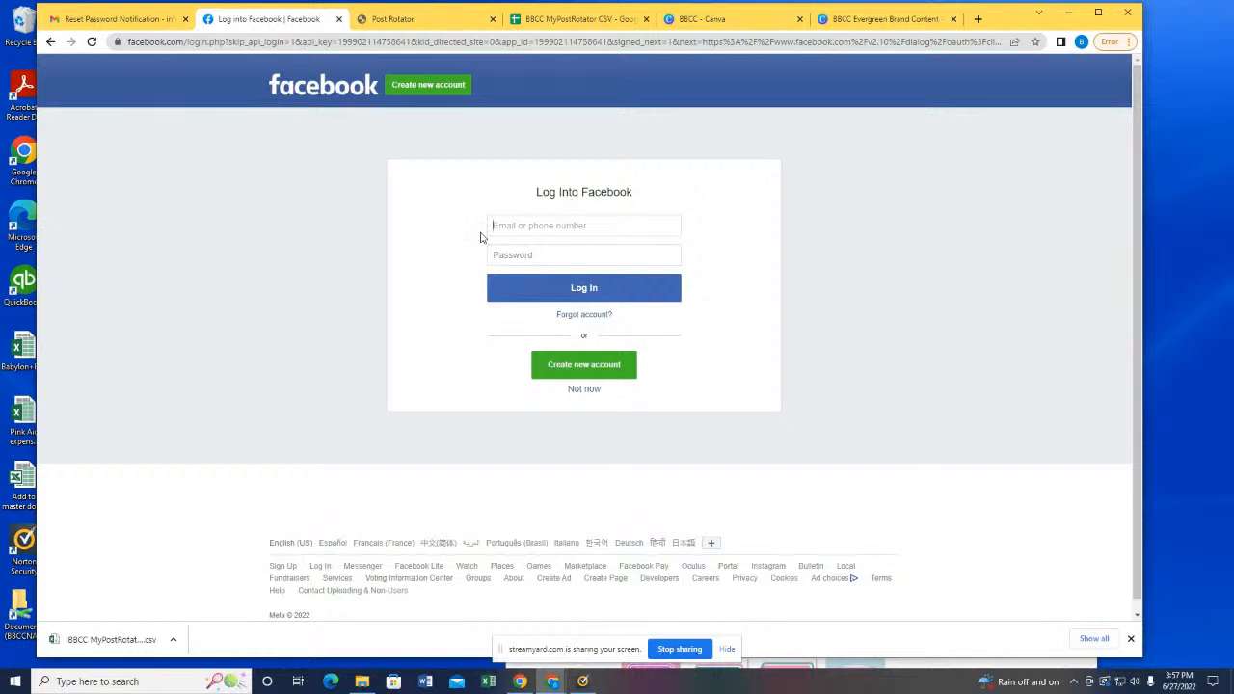
key(Down)
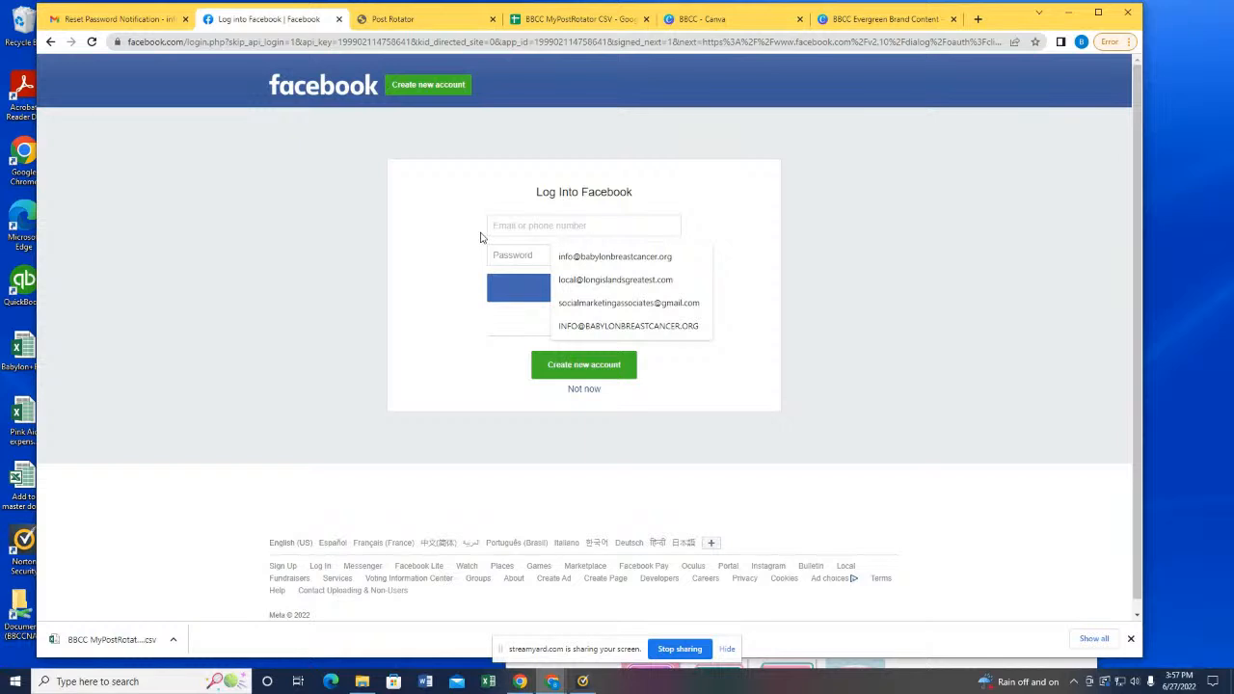
text(i)
key(Escape)
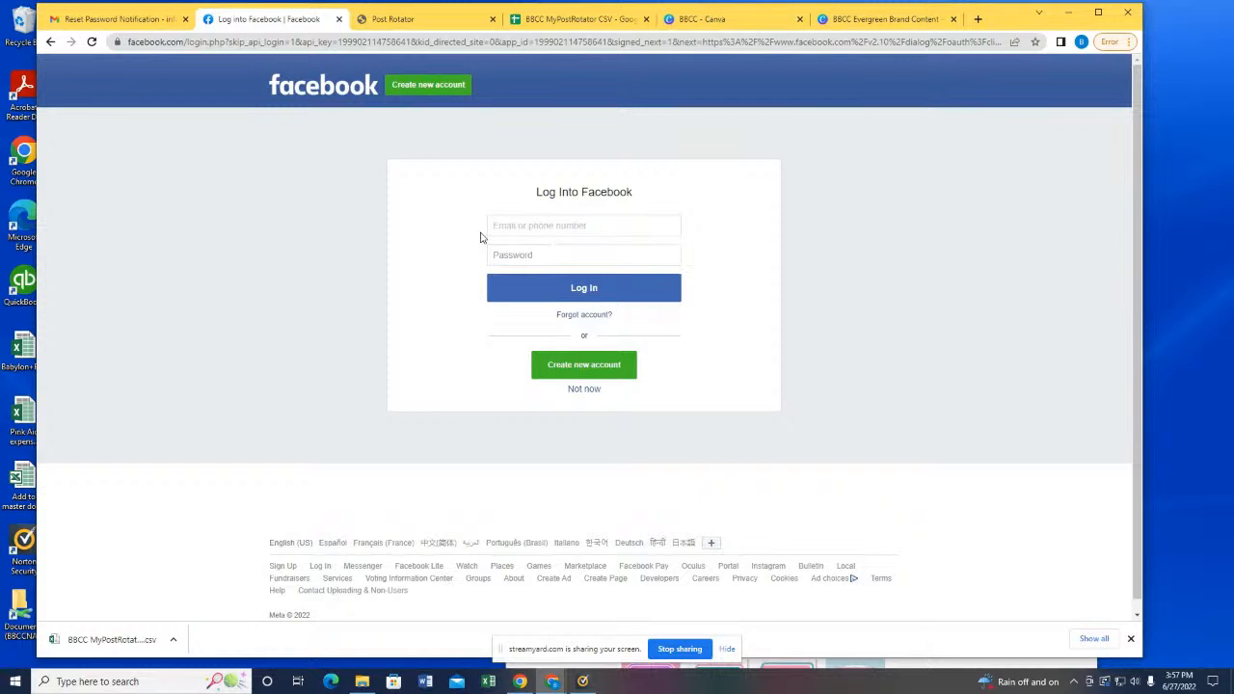
text(i)
text(n)
text(dy)
key(BackSpace)
key(BackSpace)
key(BackSpace)
key(BackSpace)
text(i)
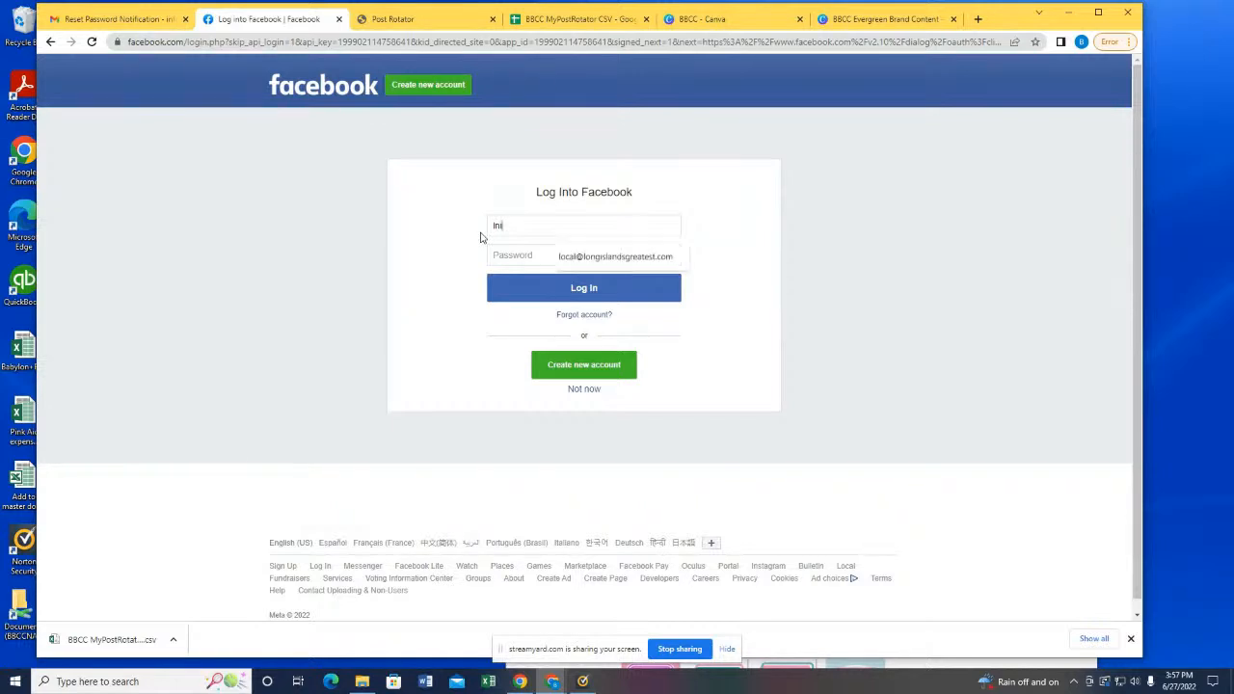
key(BackSpace)
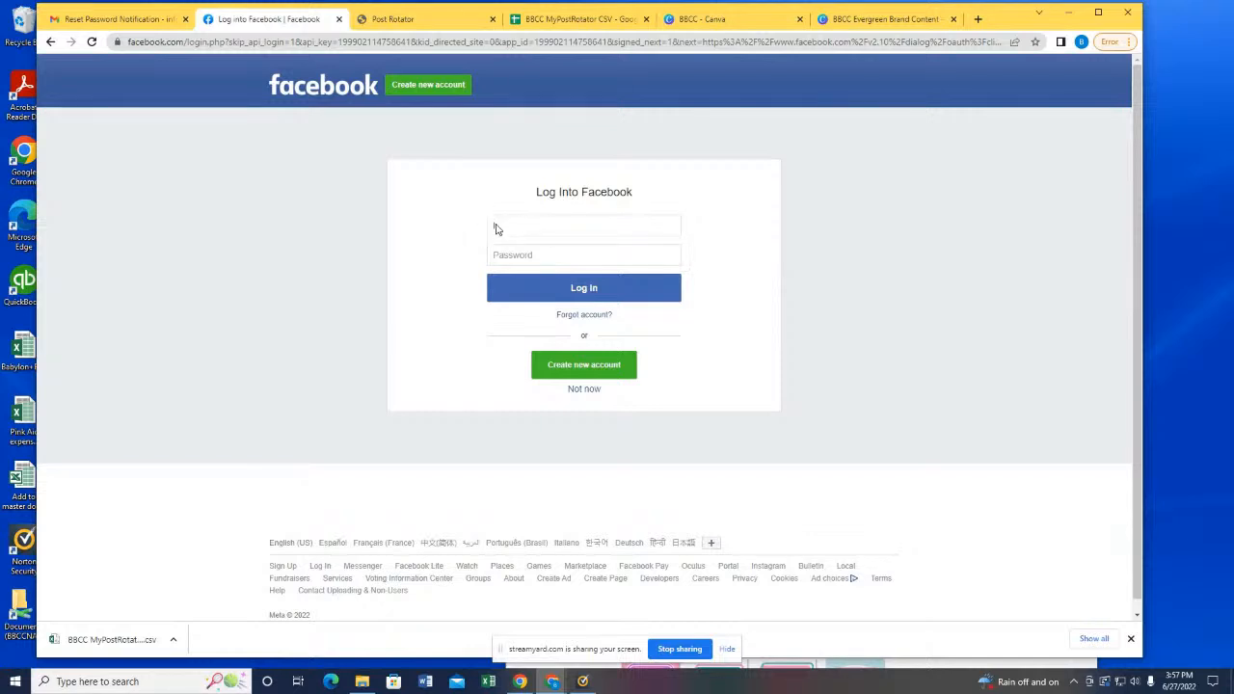
key(BackSpace)
click(509, 225)
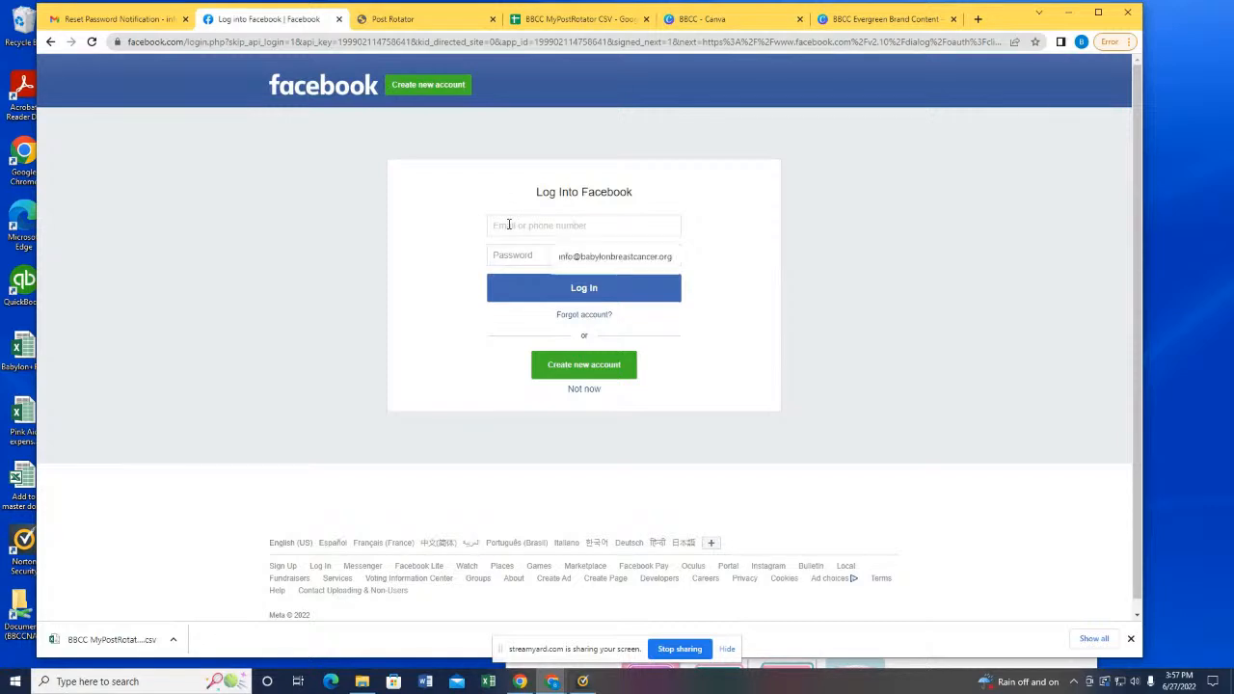
click(509, 224)
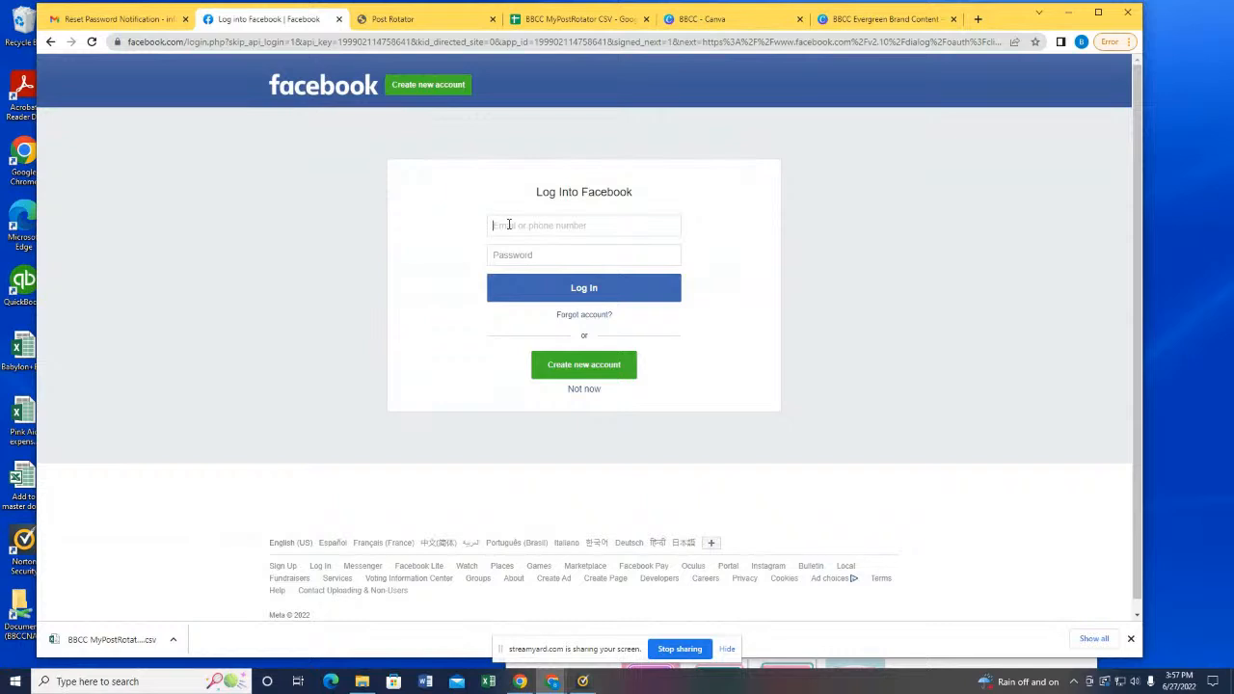
Enter the account password and submit the login, which Facebook rejects as incorrect.
click(518, 256)
text(•)
text(••••••••••••)
click(576, 292)
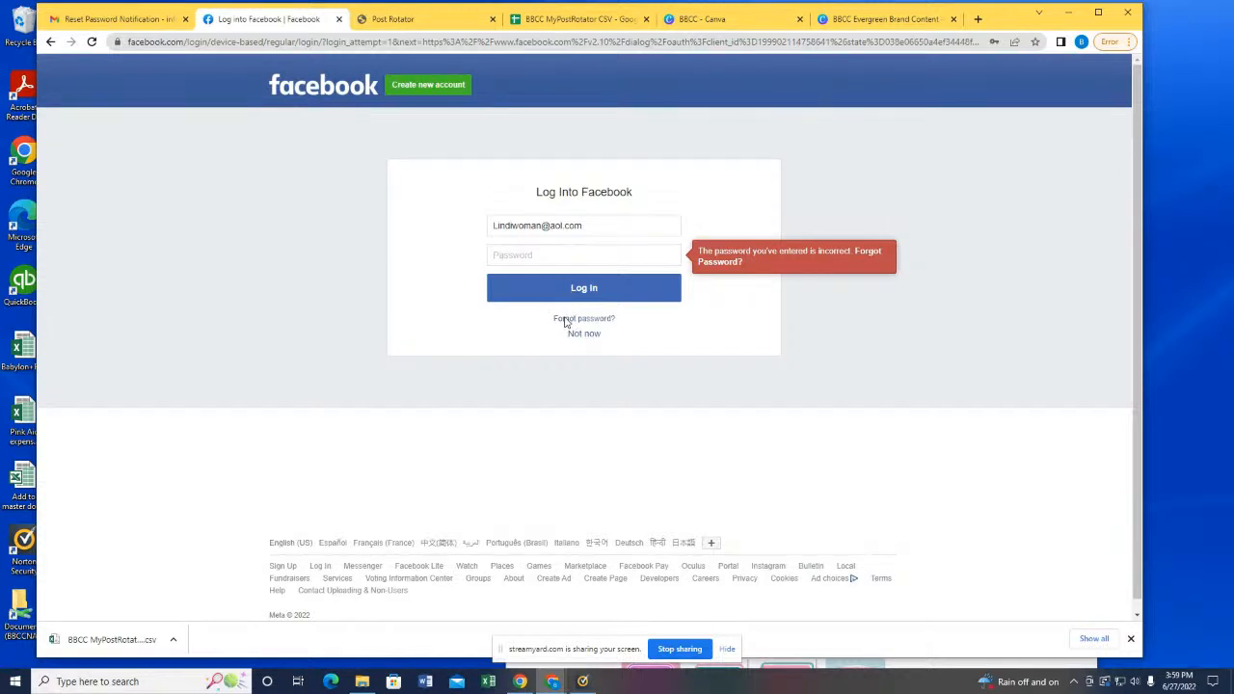
Request a password reset code by e-mail and enter the emailed six-digit security code.
click(566, 322)
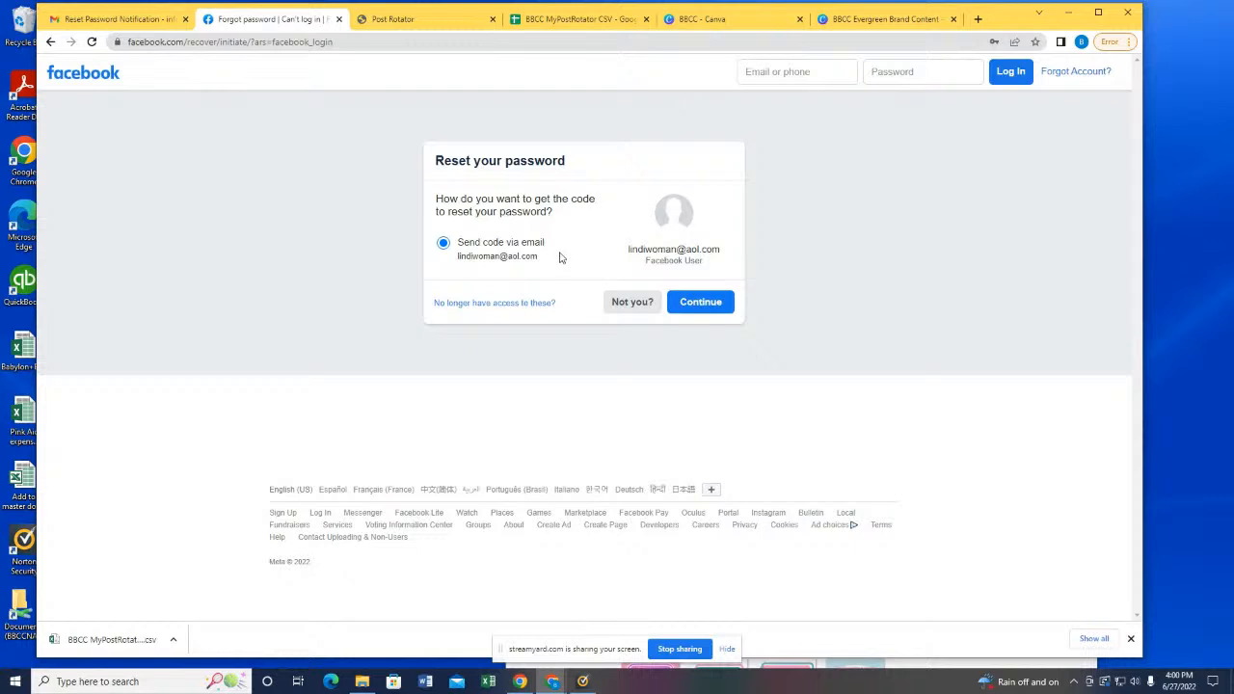
click(700, 304)
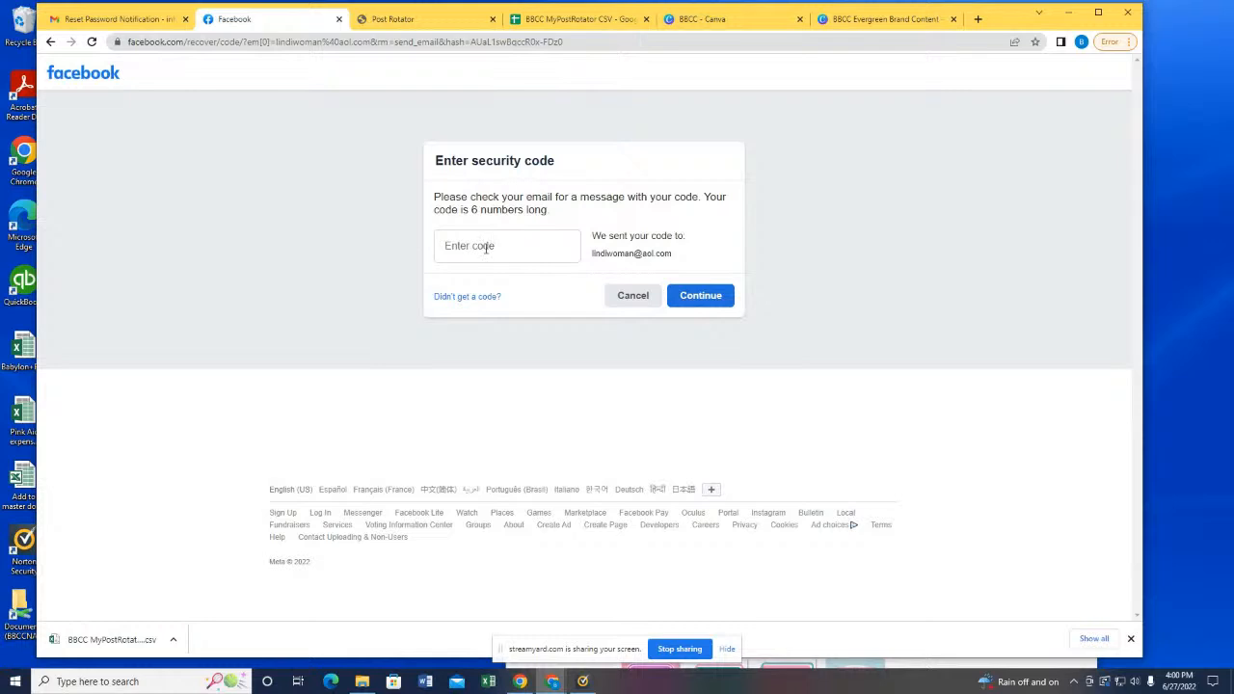
click(486, 248)
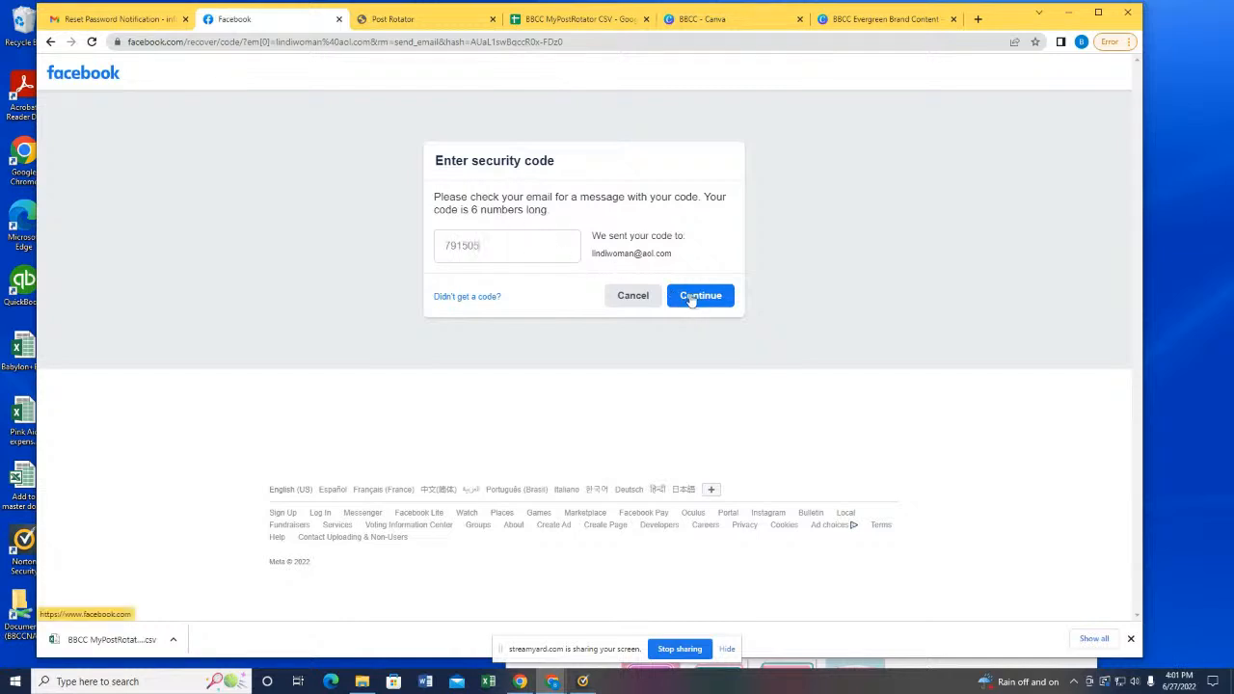
click(688, 297)
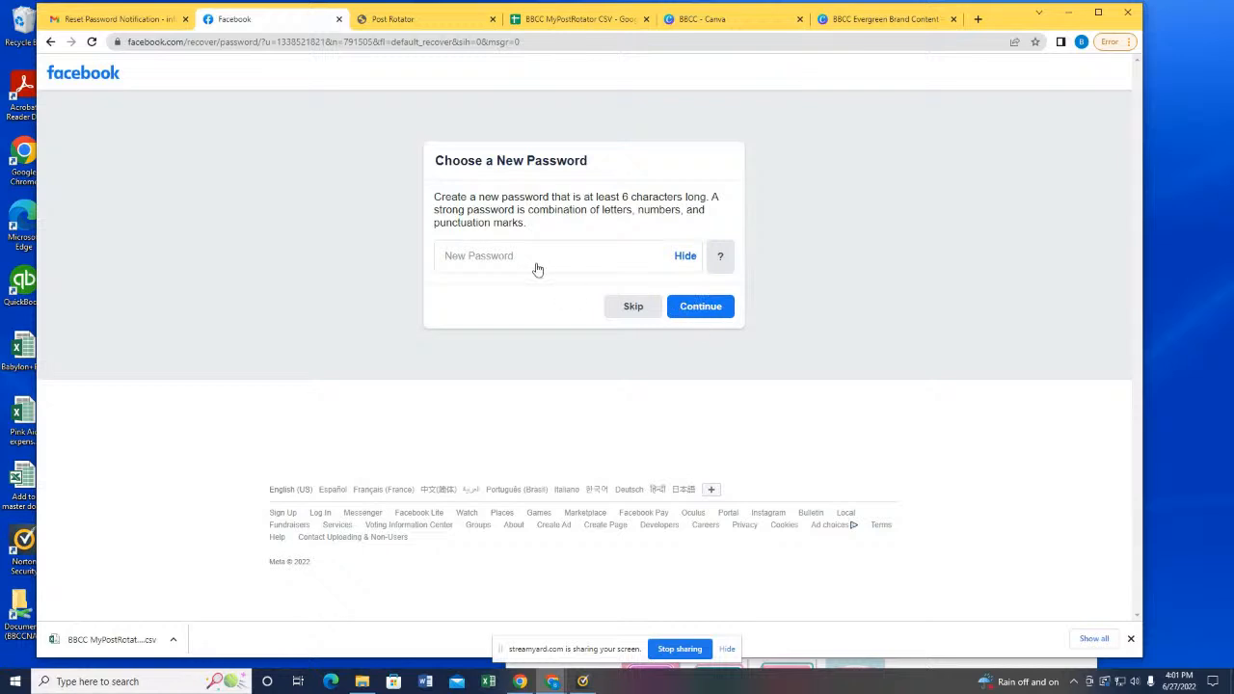
Enter a new strong password in the New Password field and save it.
click(474, 256)
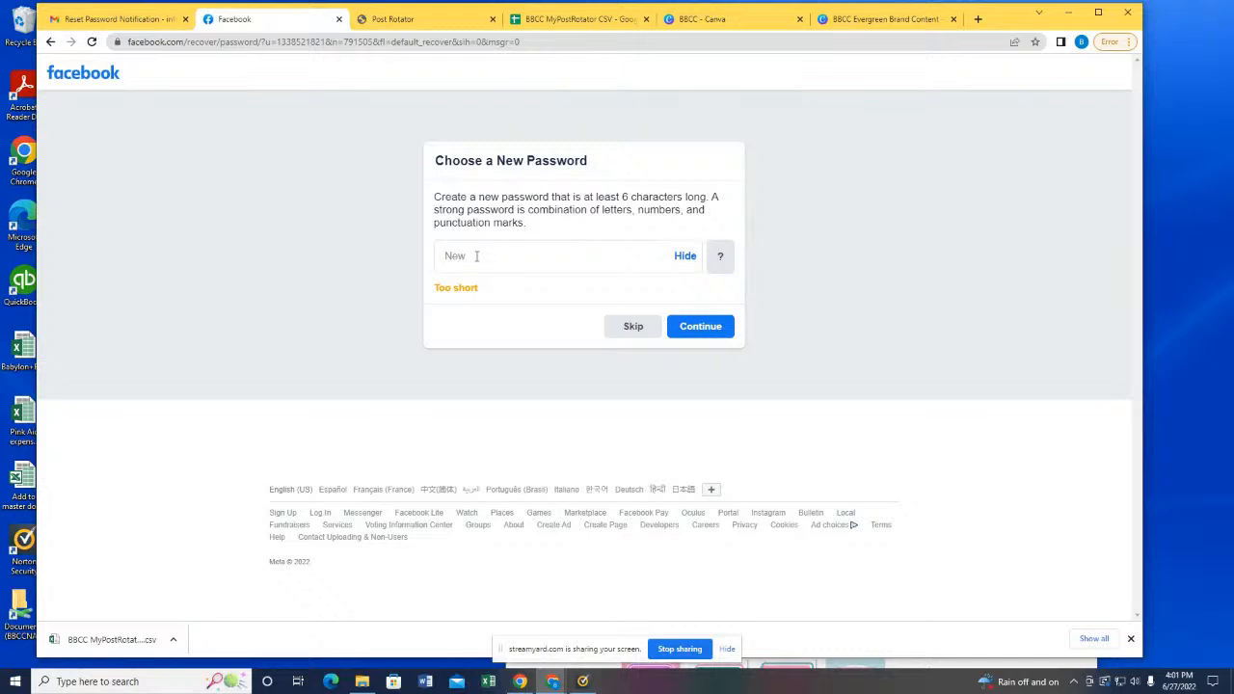
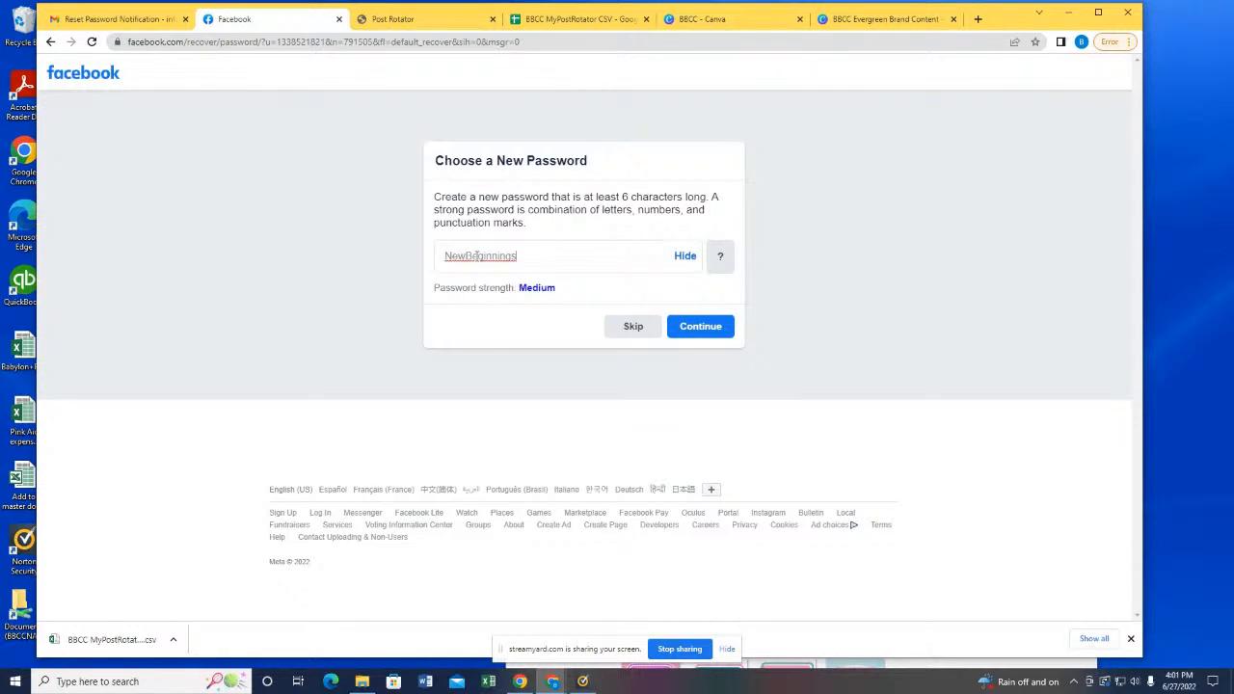
click(697, 328)
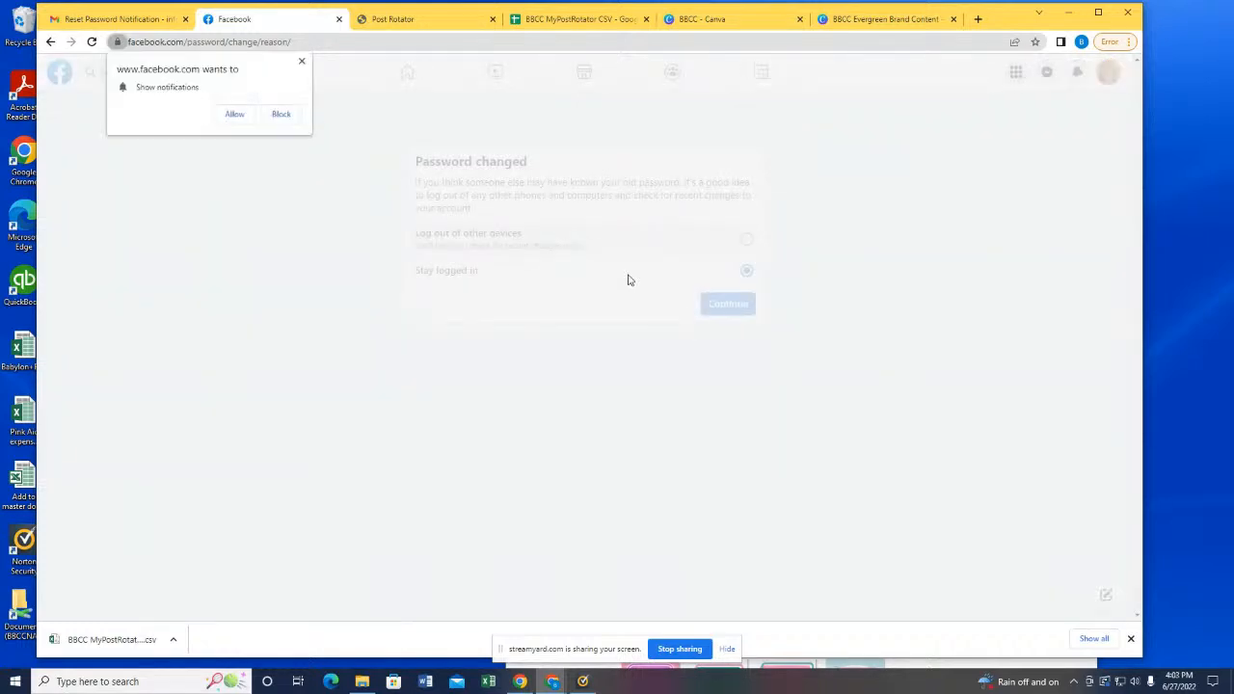
click(281, 115)
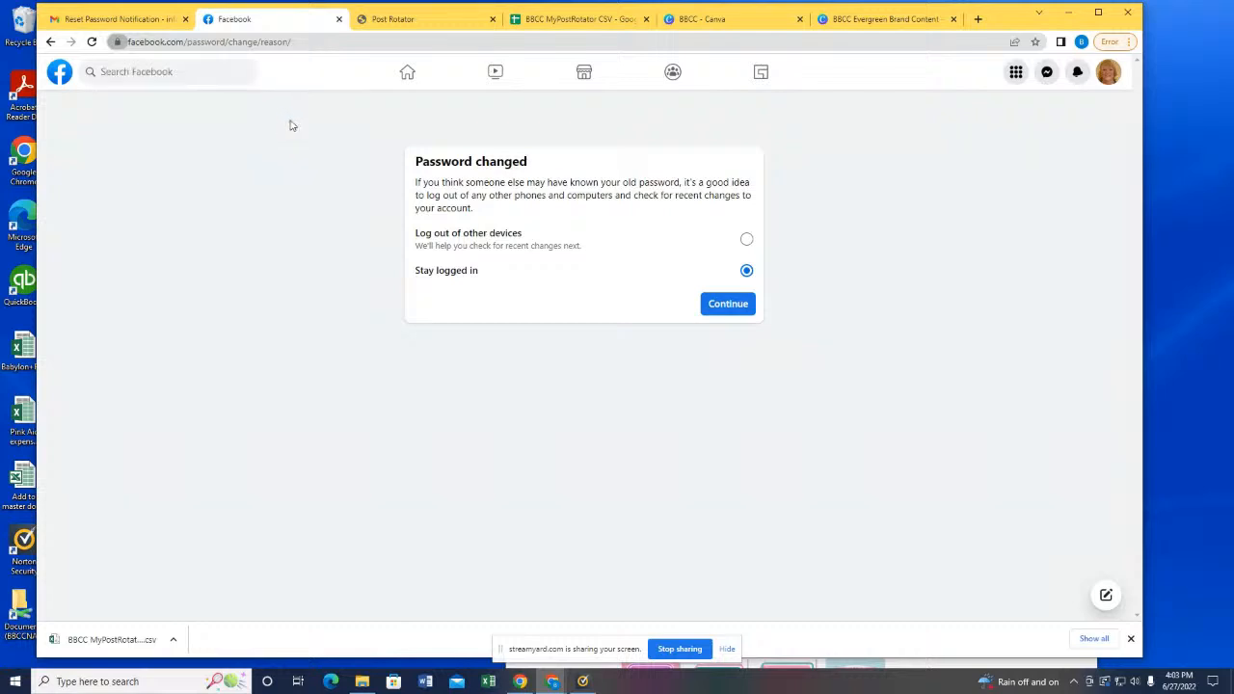
click(716, 304)
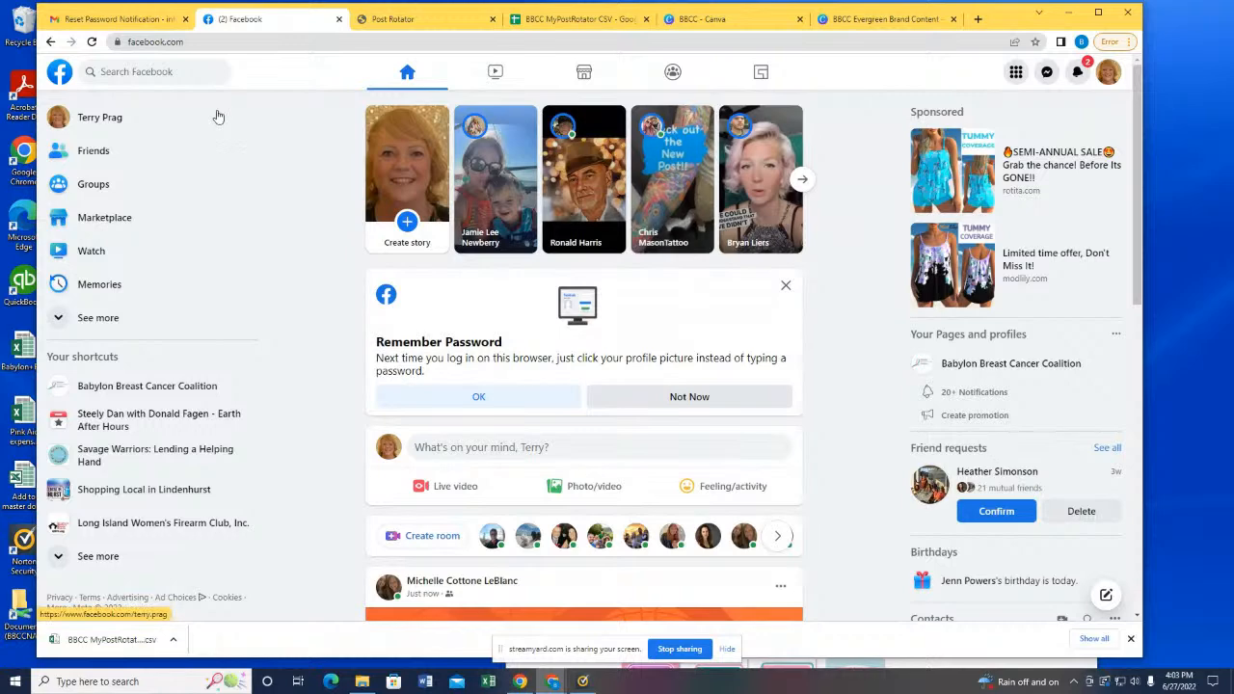
Bring up the browser's history list to head back to My Post Rotator.
click(50, 42)
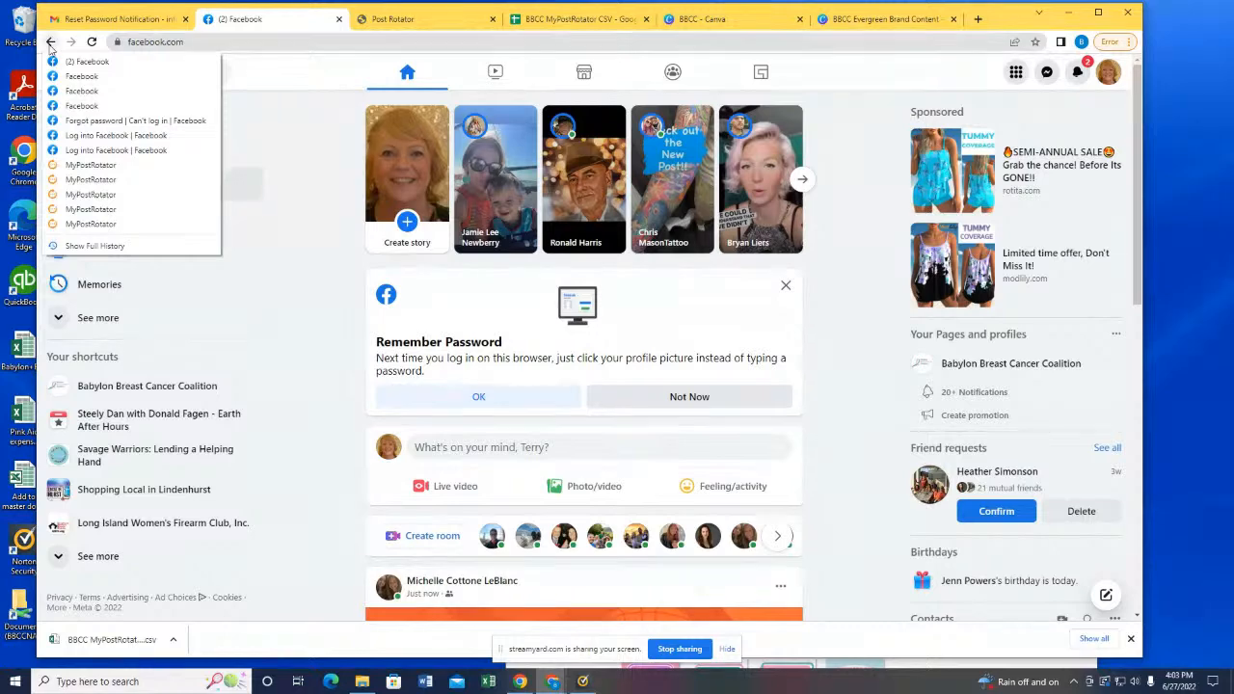
Return to My Post Rotator's Connect Social Networks page and choose Connect for Facebook.
click(72, 171)
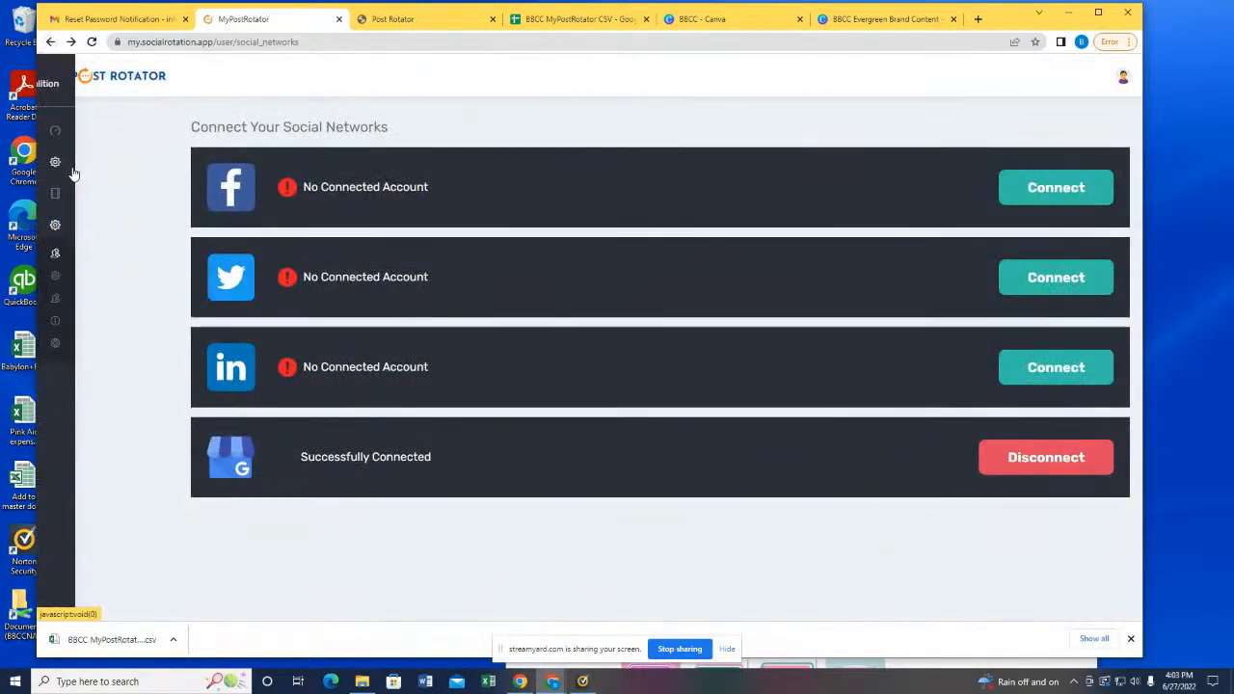
click(1066, 193)
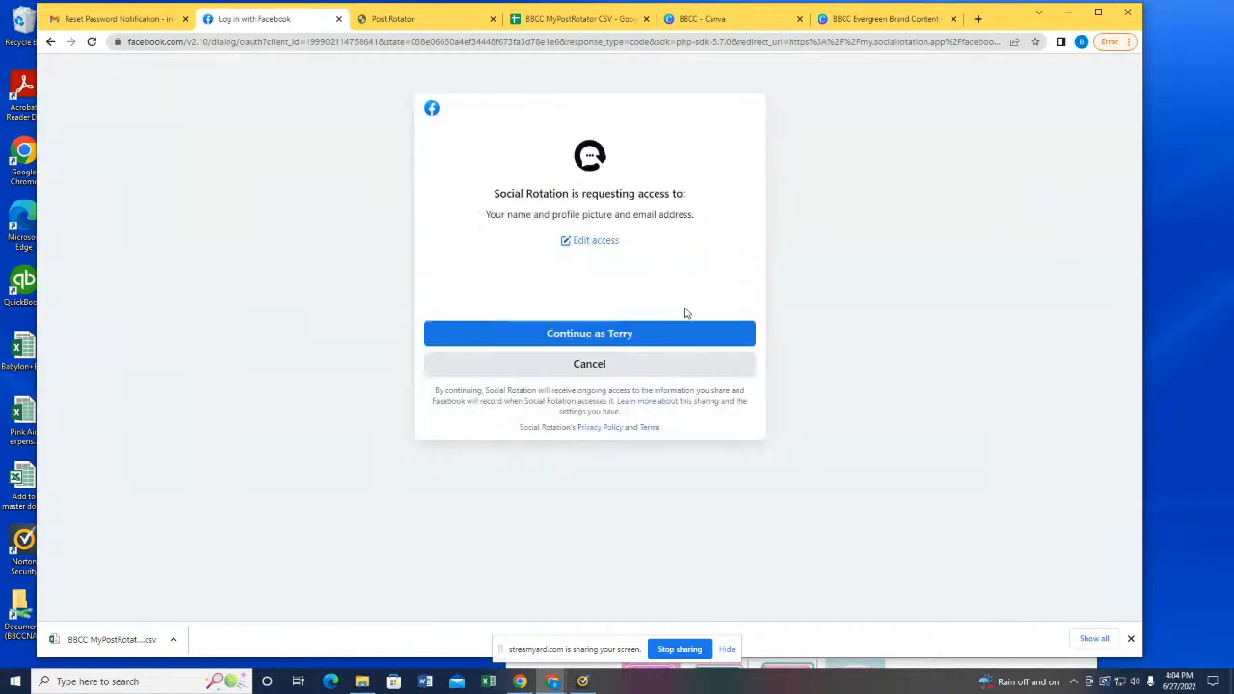
Approve Social Rotation's access to the profile, timeline posting, and Page and group content.
click(583, 336)
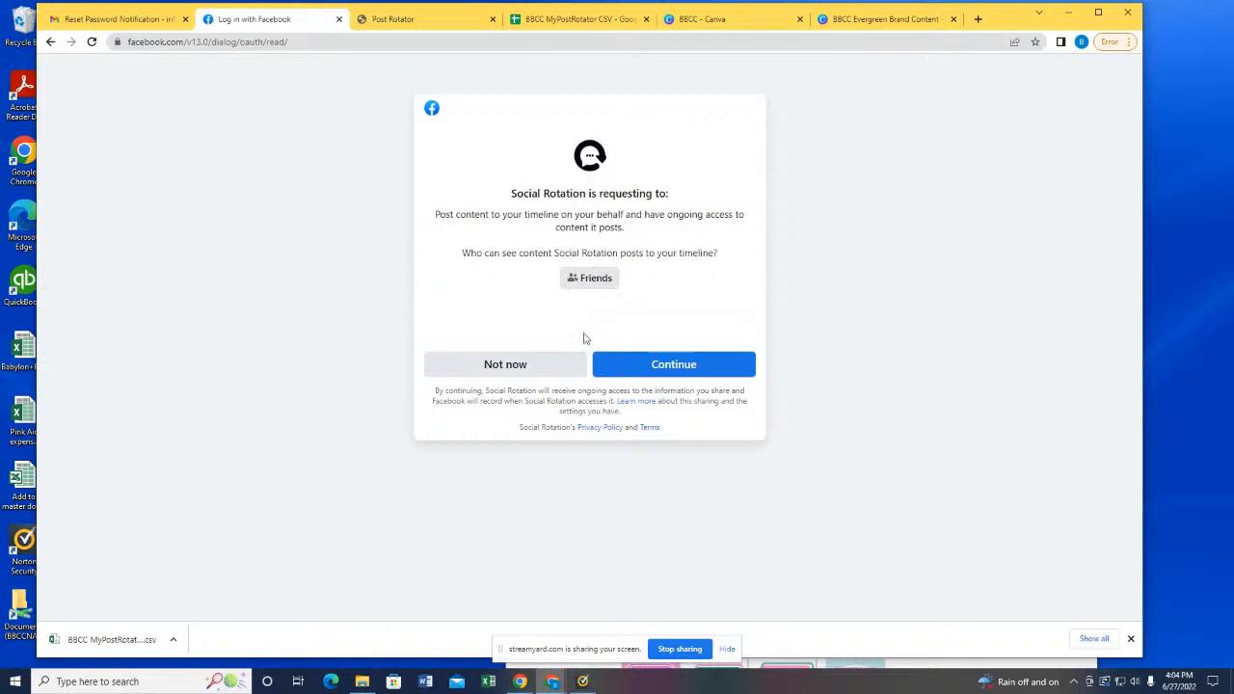
click(675, 367)
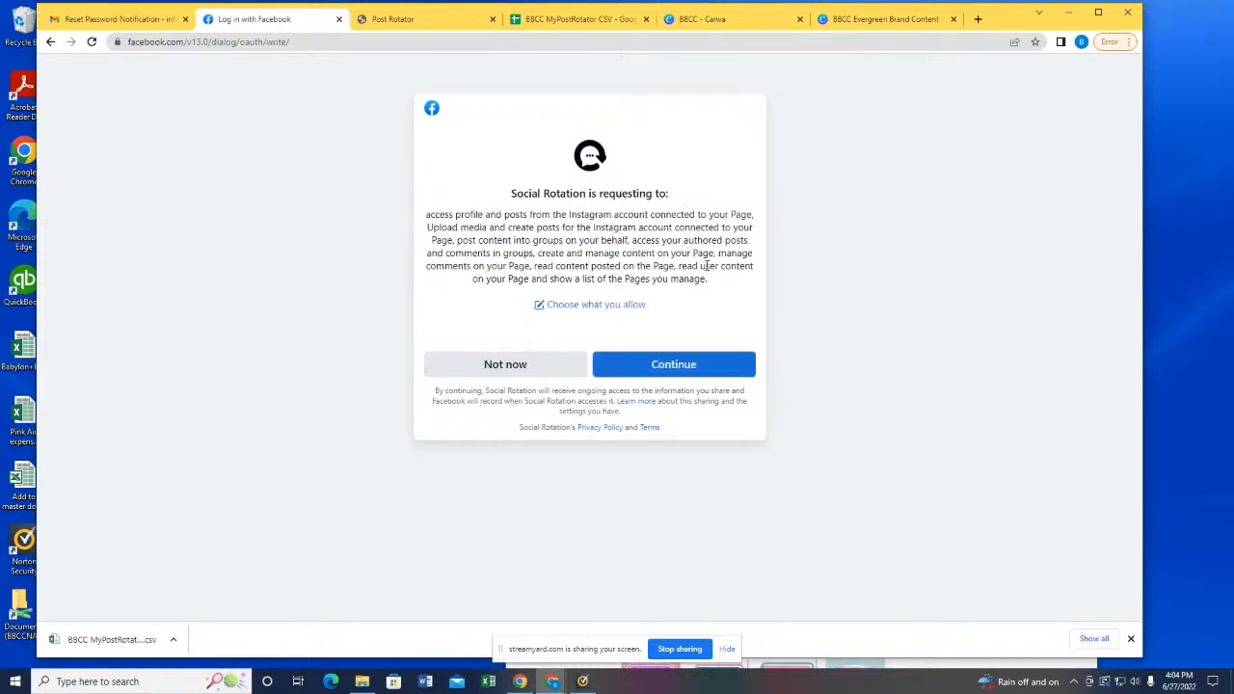
click(640, 363)
click(643, 359)
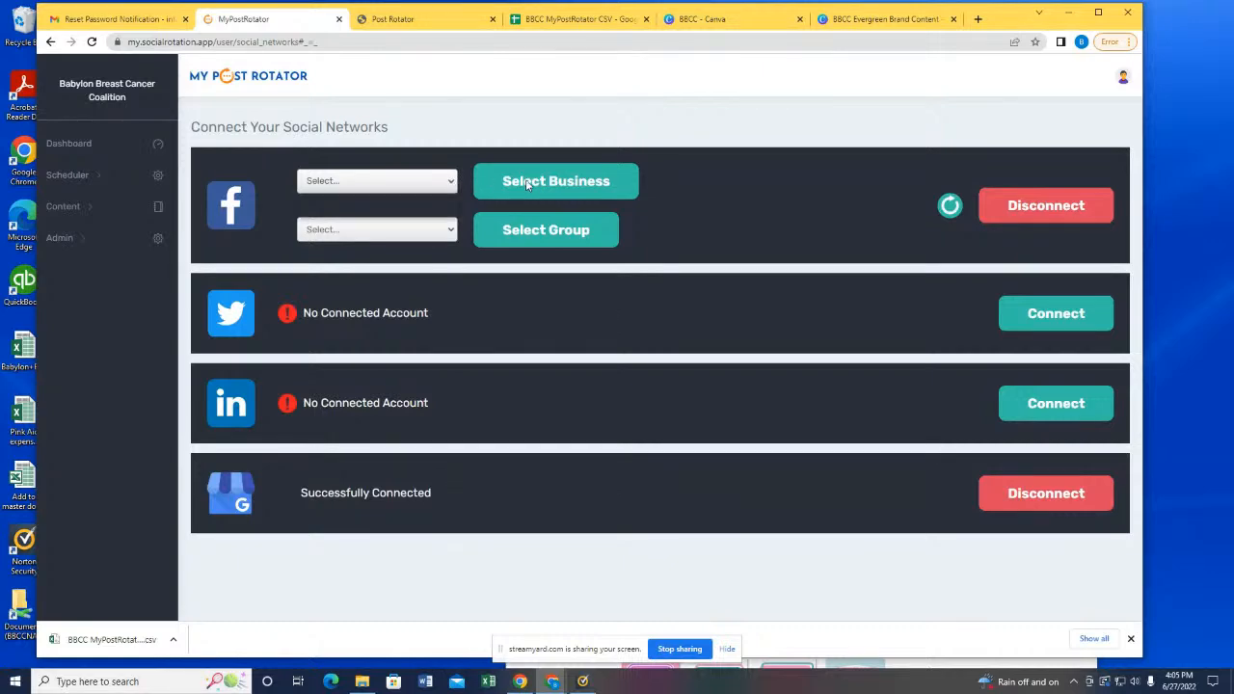
Choose Babylon Breast Cancer Coalition as the Facebook business page and save it with Select Business.
click(567, 186)
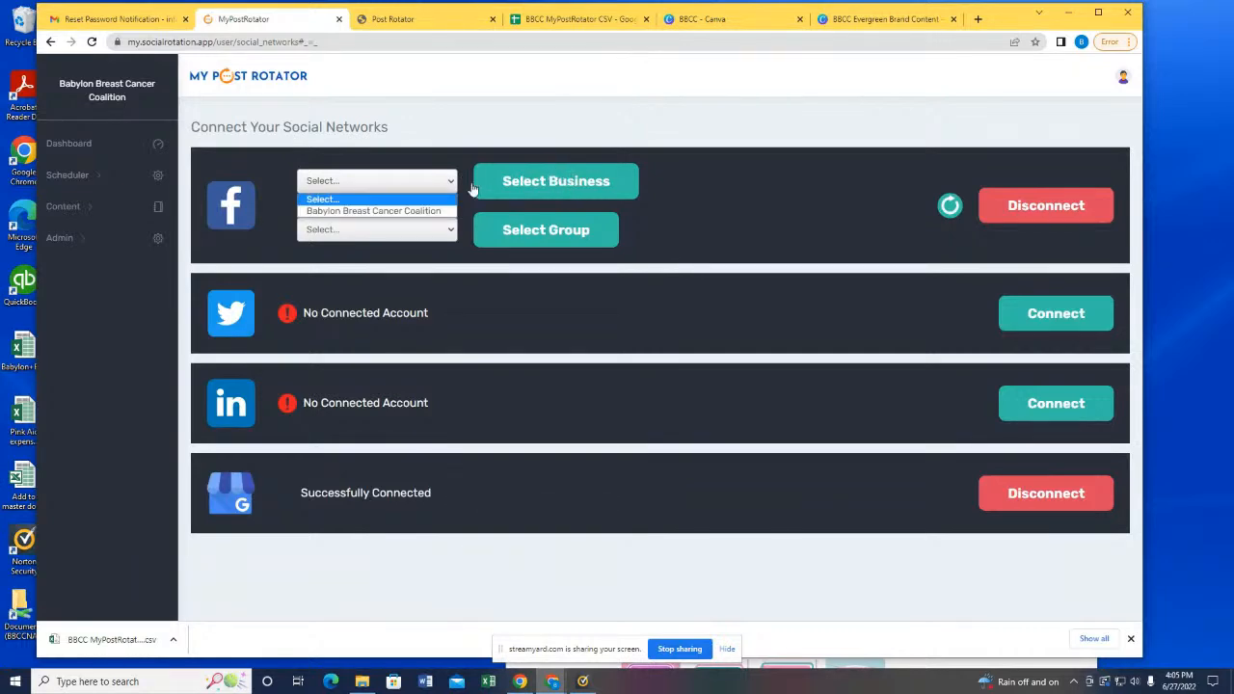
click(411, 214)
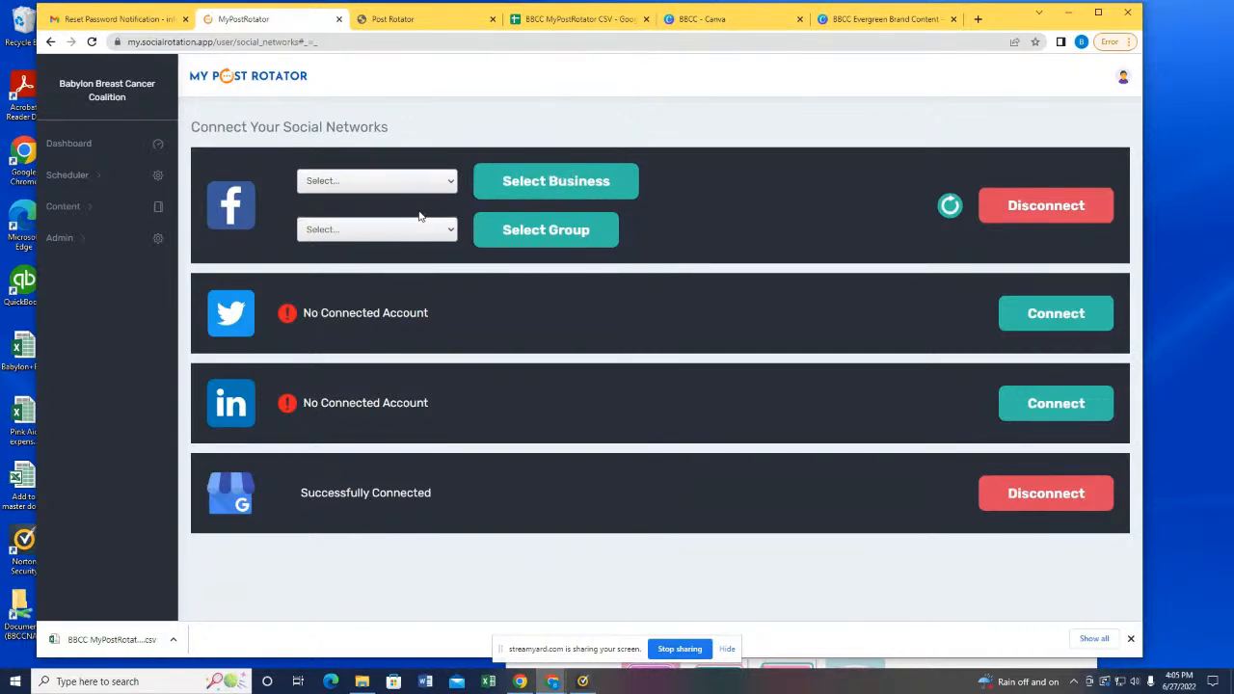
click(450, 231)
click(583, 185)
click(583, 185)
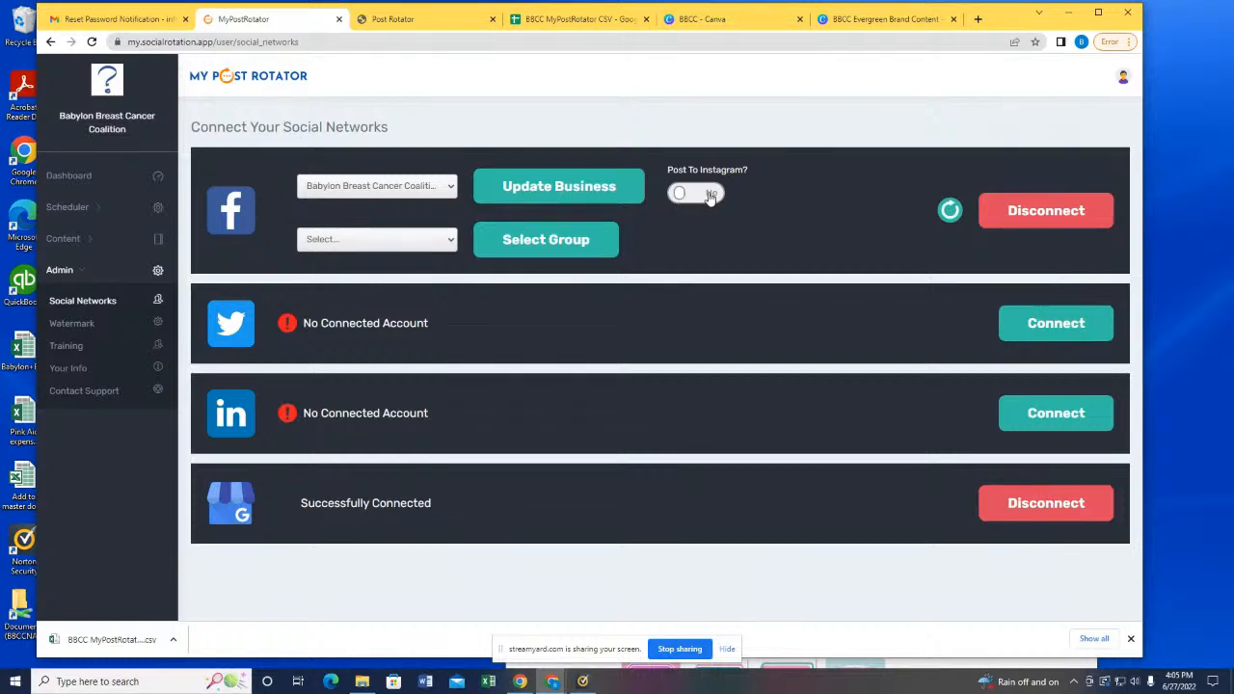
Switch 'Post To Instagram?' from No to Yes for the Facebook connection.
click(711, 195)
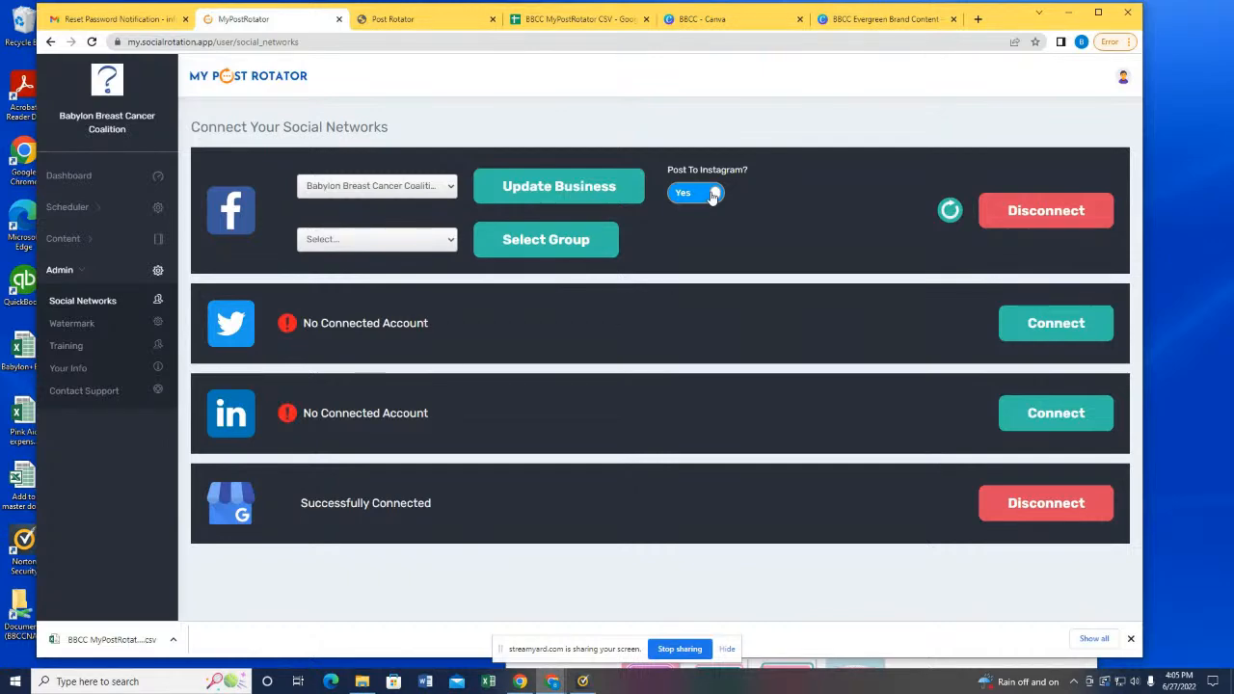
click(452, 244)
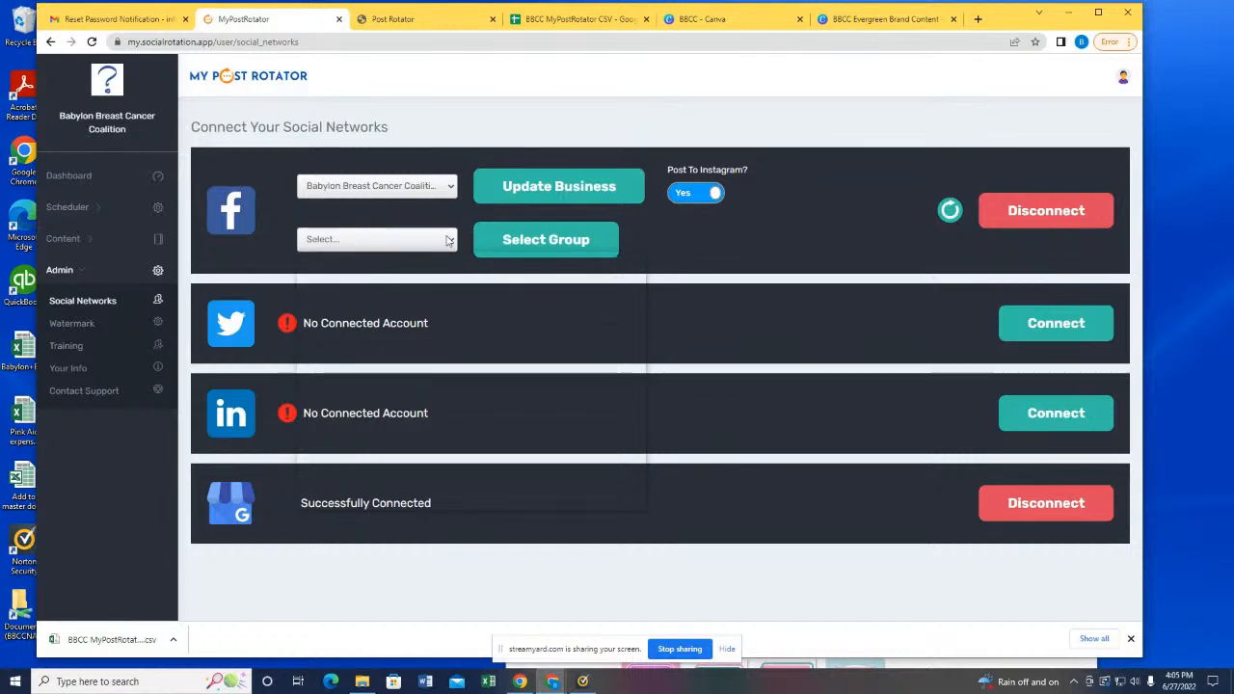
Open the Facebook group dropdown under Update Business and scroll through the available groups.
click(450, 242)
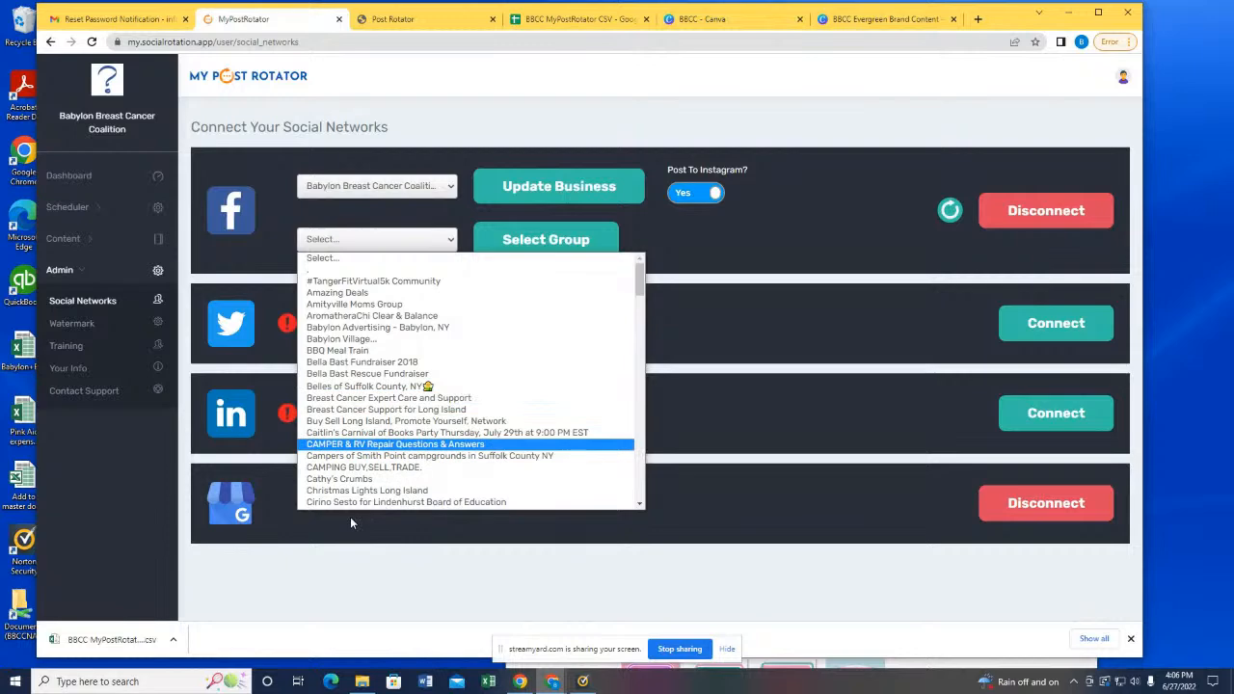
scroll(348, 509, down, 4)
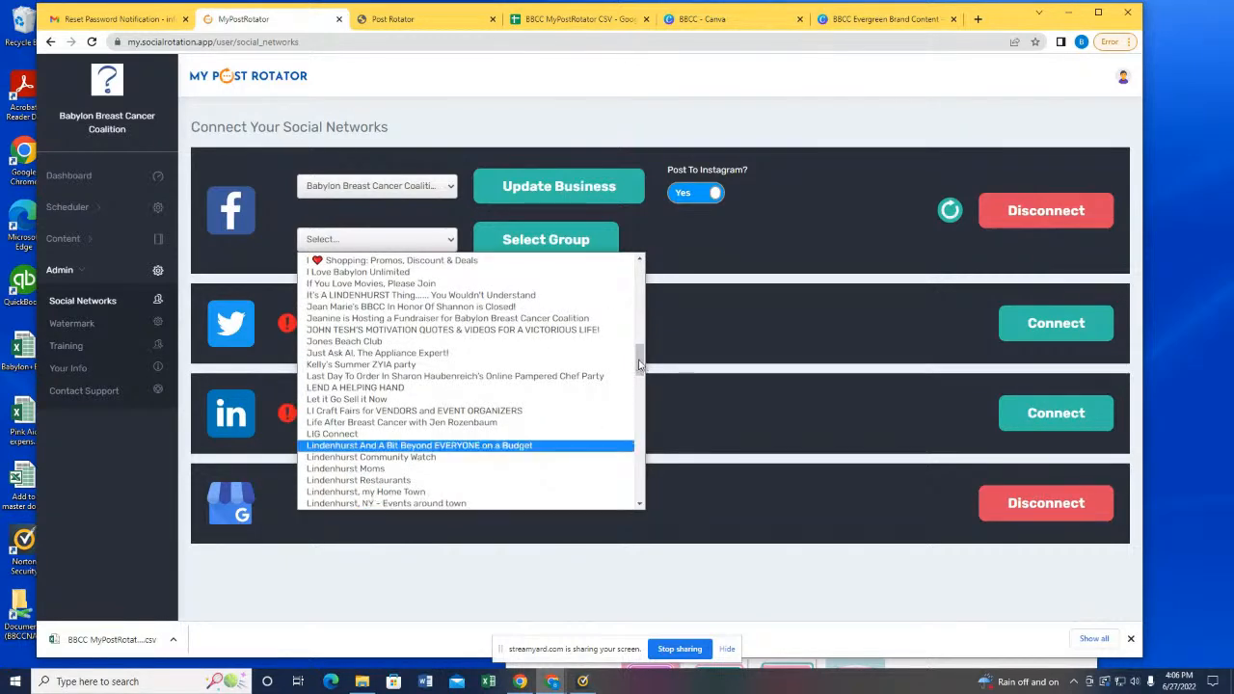
scroll(639, 376, down, 5)
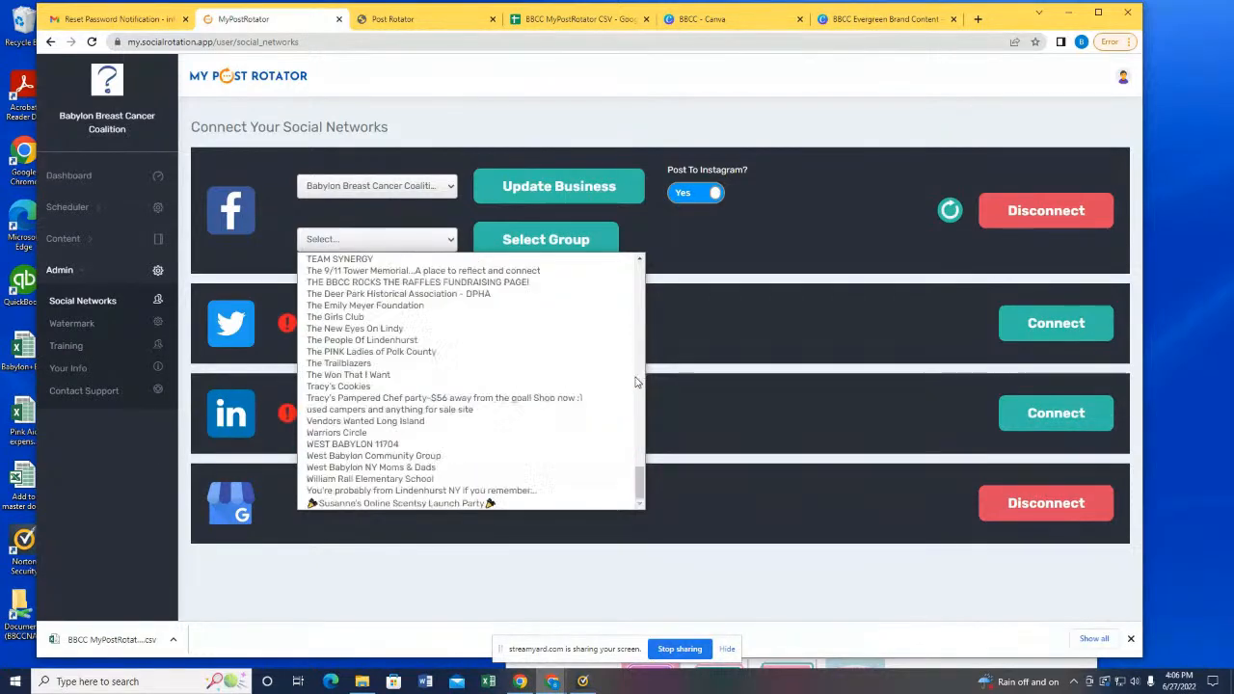
scroll(638, 374, up, 5)
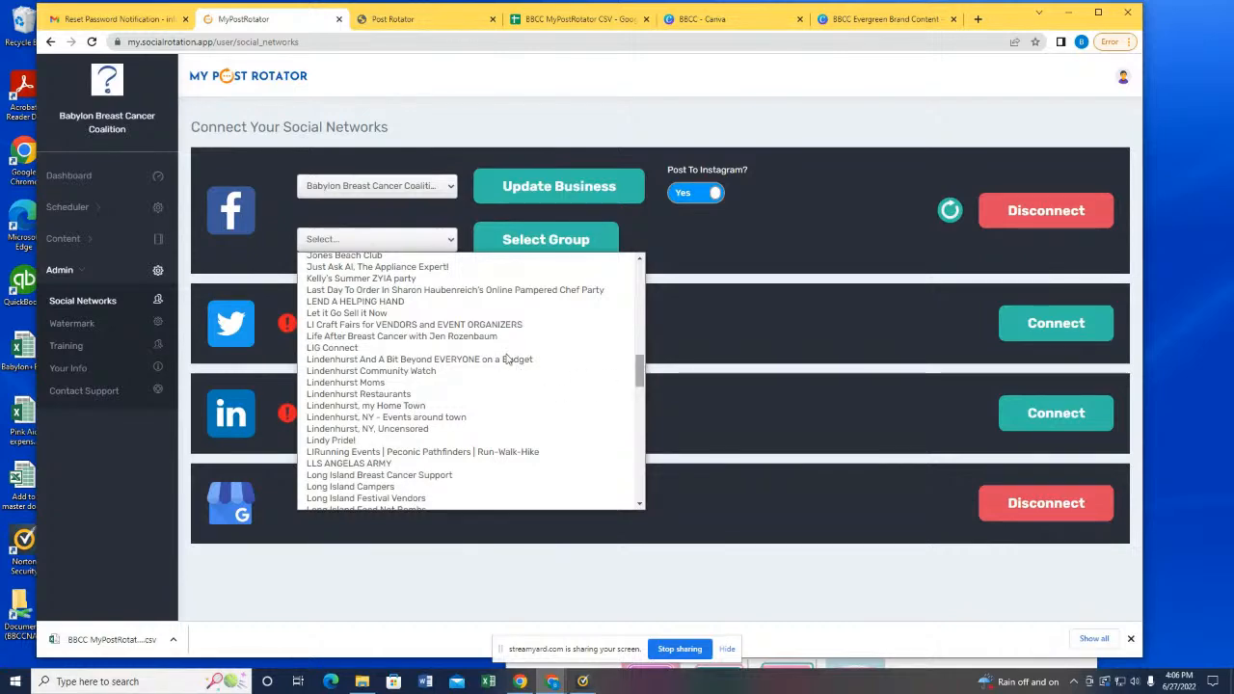
click(640, 260)
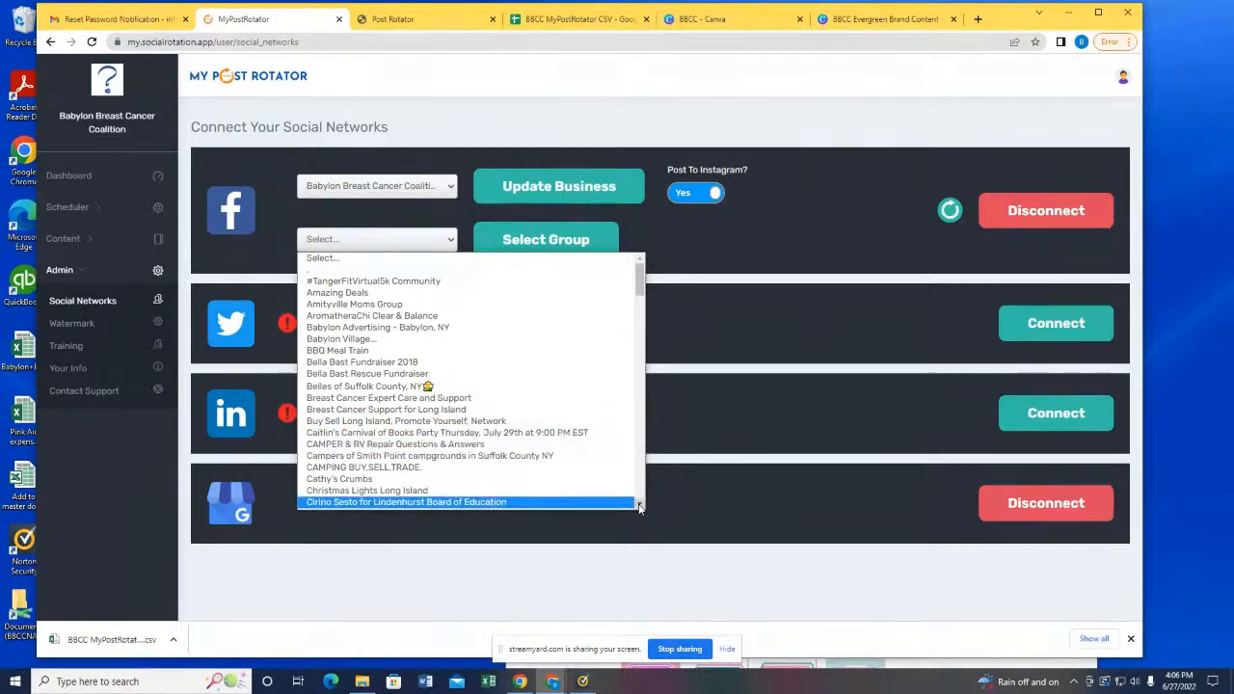
Scroll the group list and pick THE BBCC ROCKS THE RAFFLES FUNDRAISING PAGE! as the target group.
scroll(639, 314, down, 2)
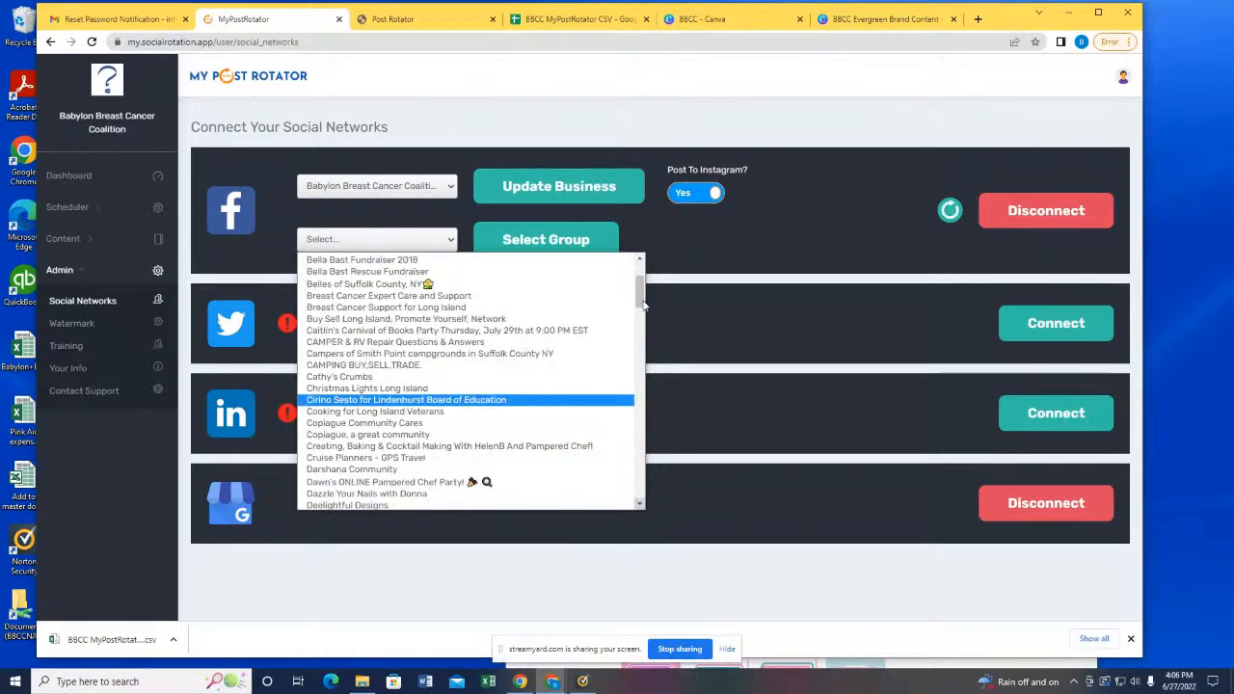
scroll(639, 318, down, 2)
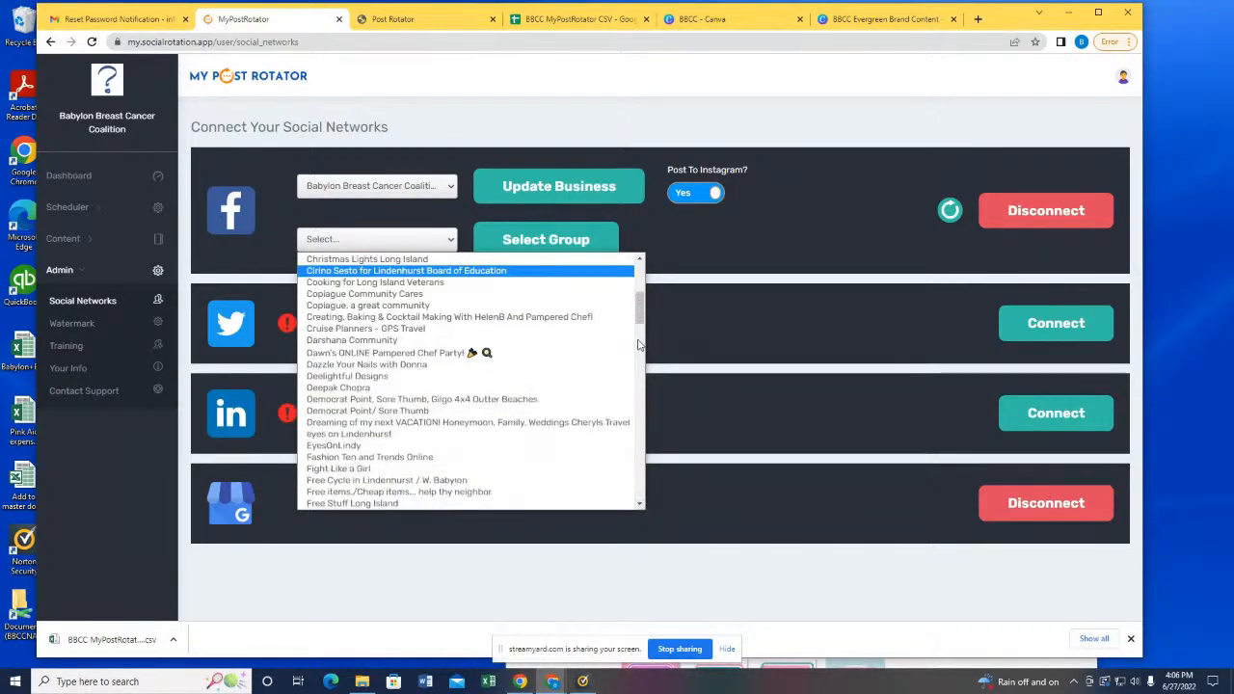
scroll(638, 327, down, 2)
scroll(638, 344, down, 3)
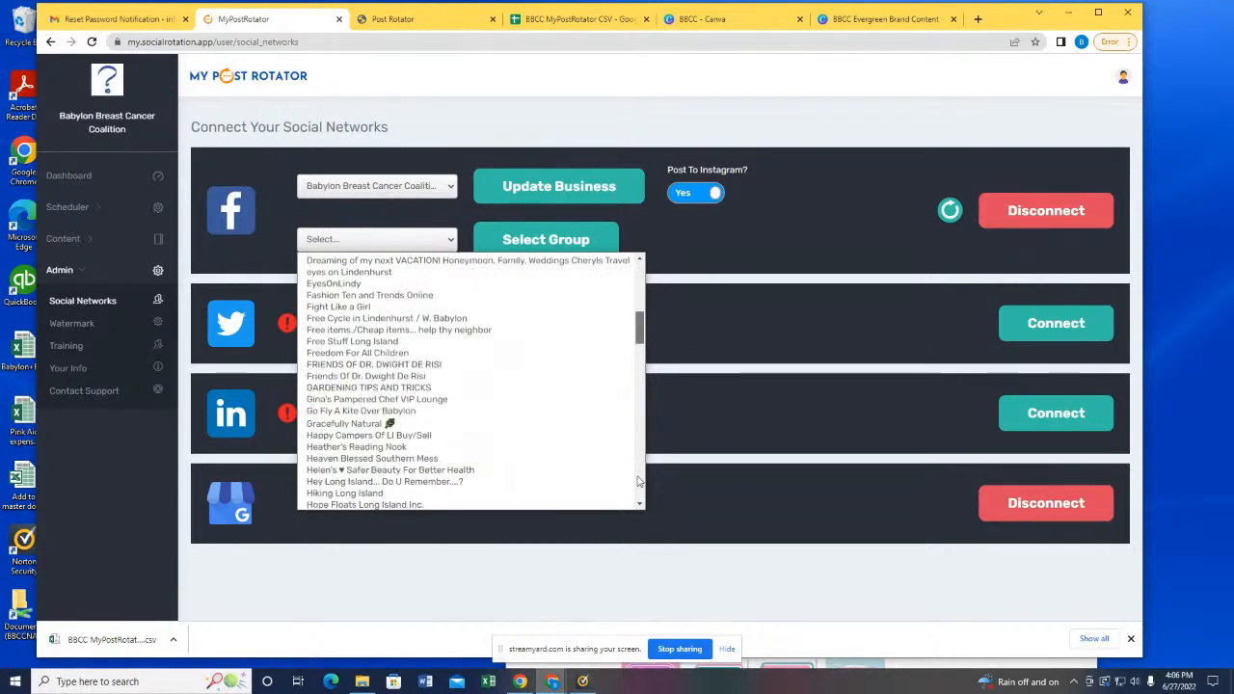
scroll(640, 508, down, 5)
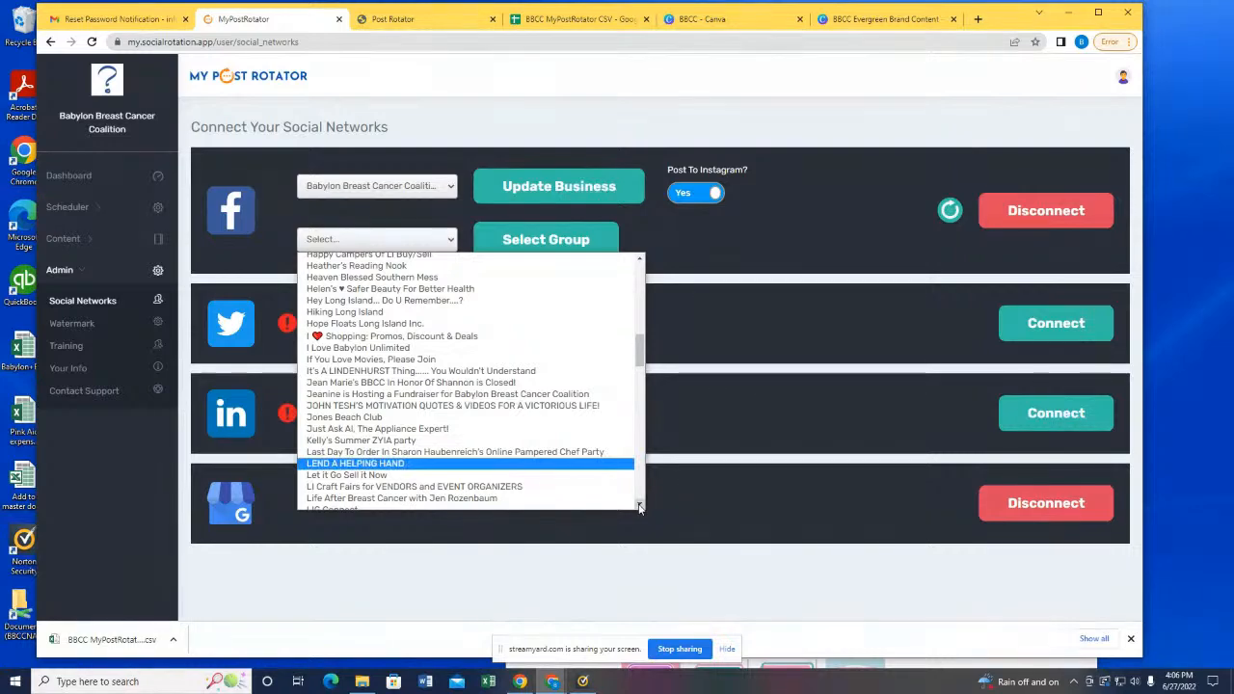
click(640, 508)
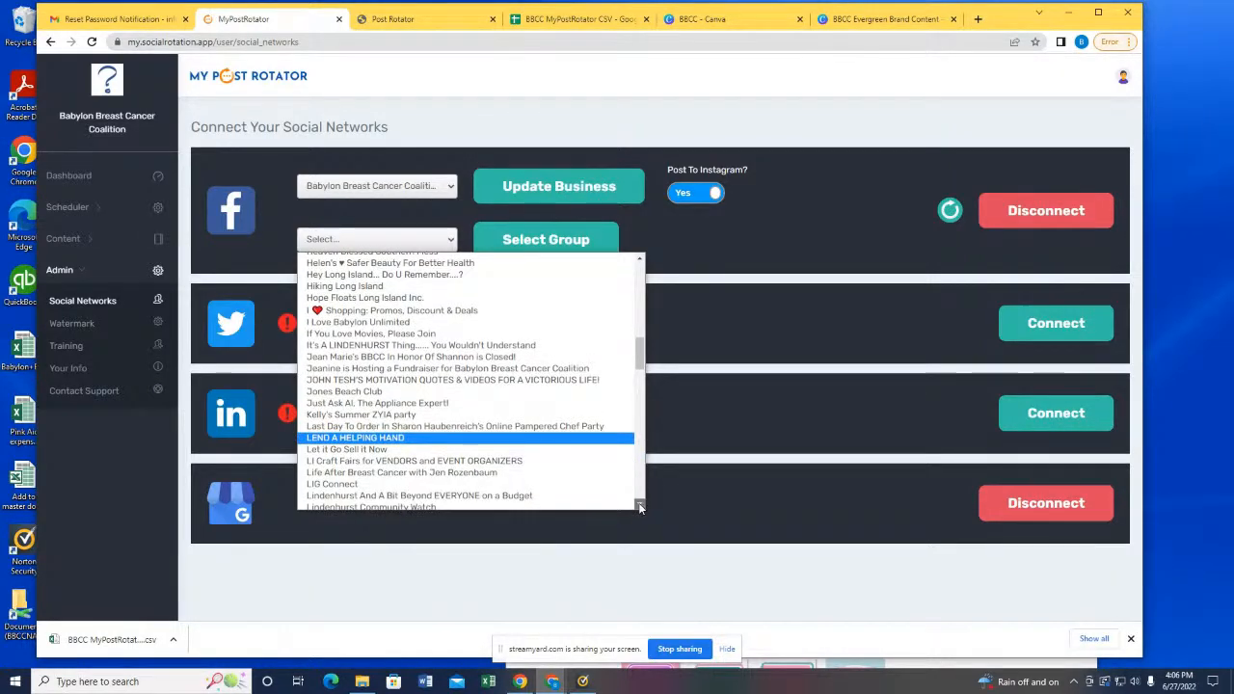
click(640, 508)
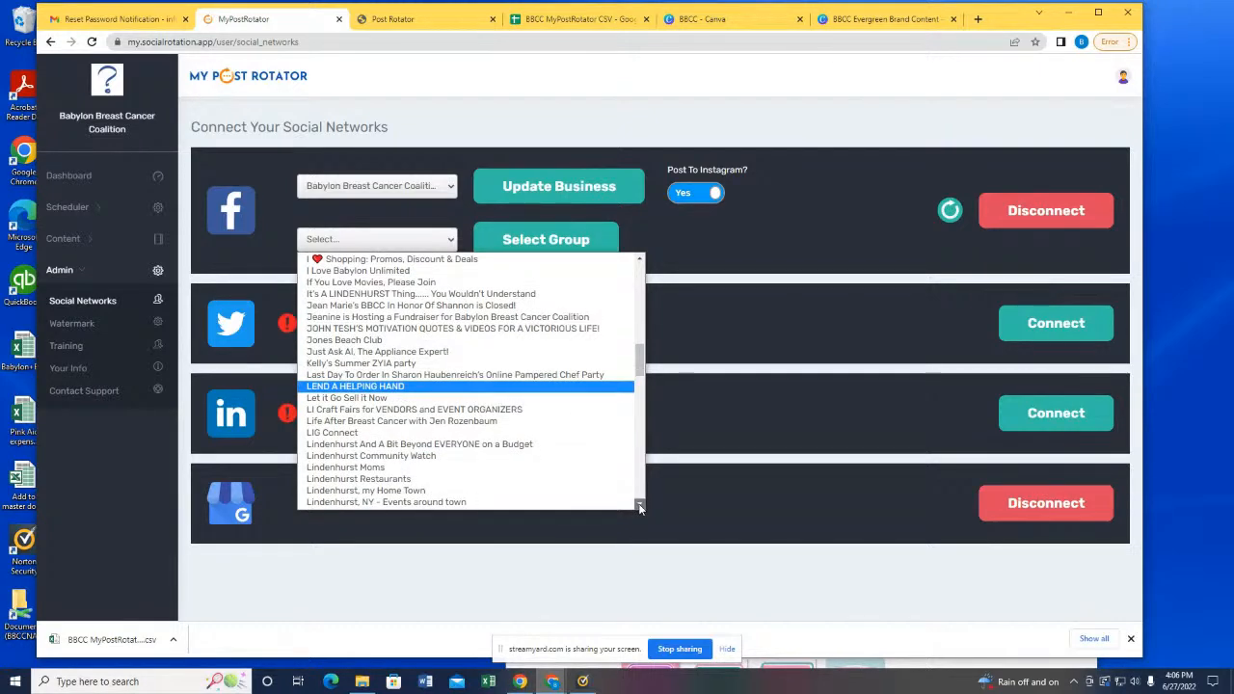
click(640, 508)
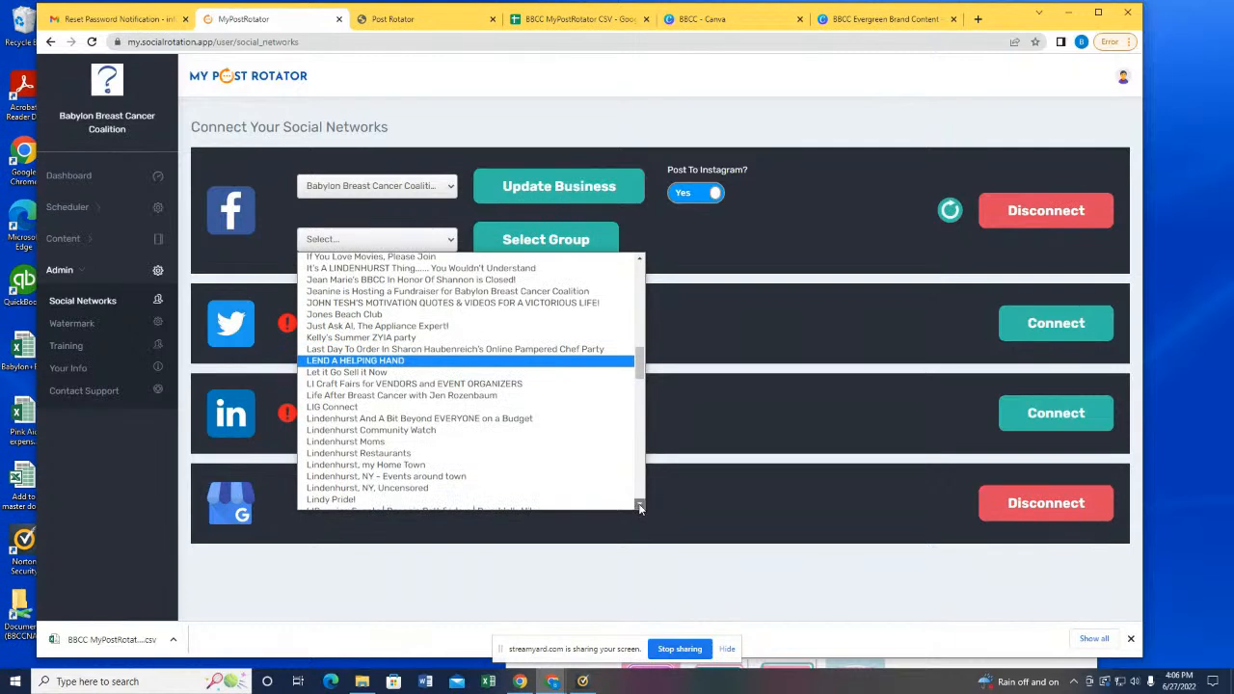
click(640, 508)
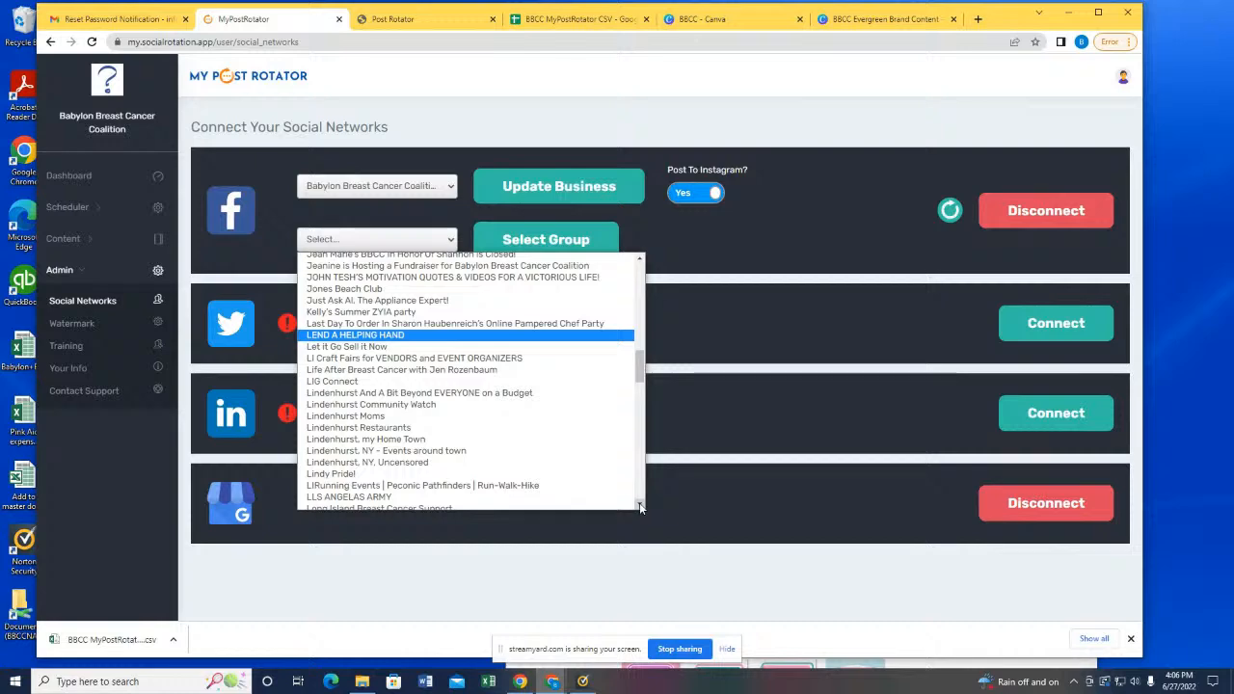
click(640, 508)
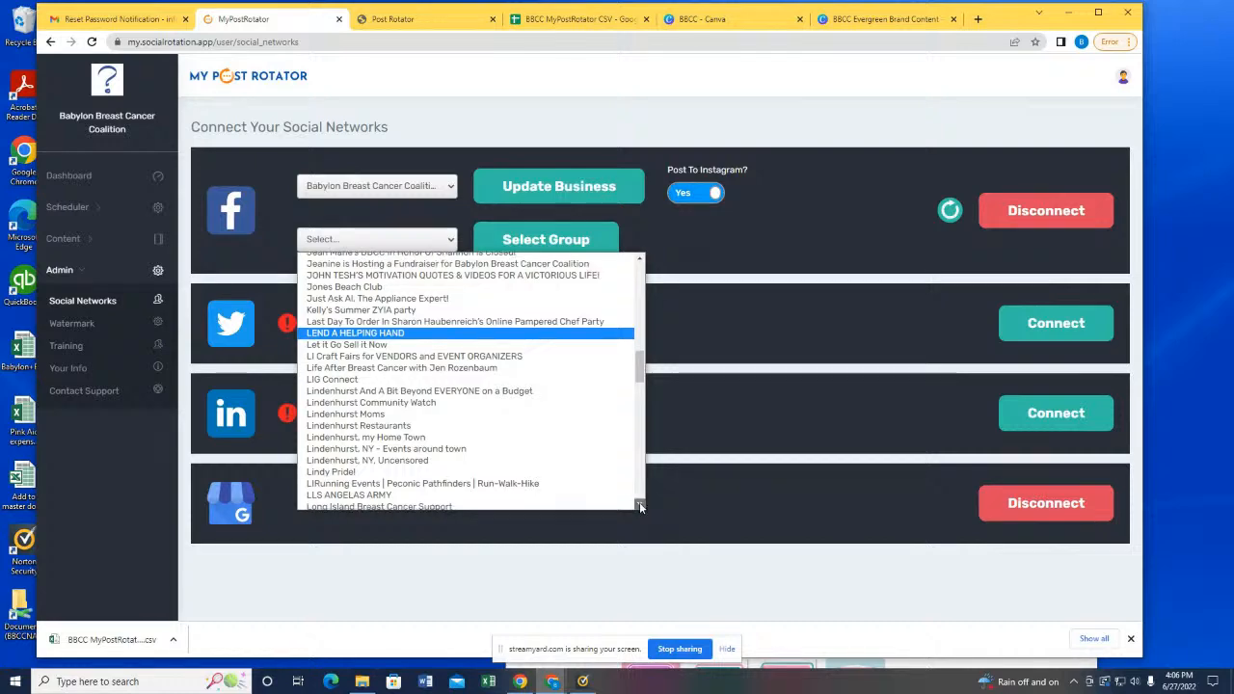
click(640, 508)
click(640, 508)
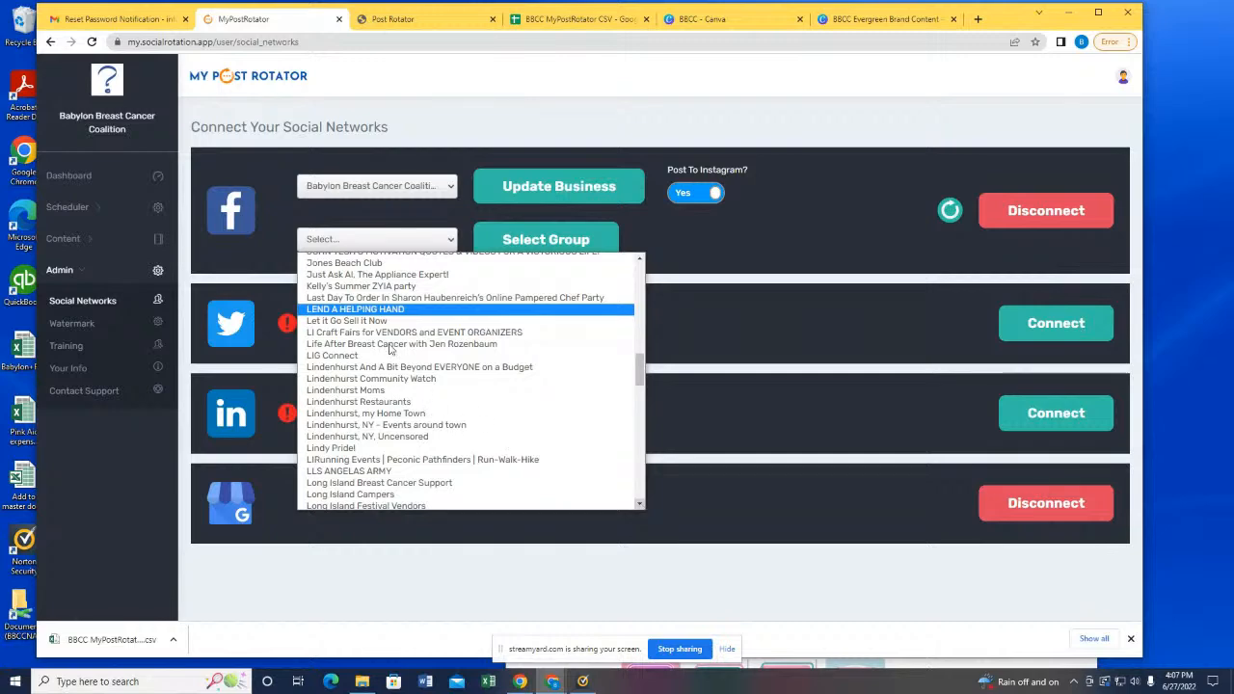
click(639, 506)
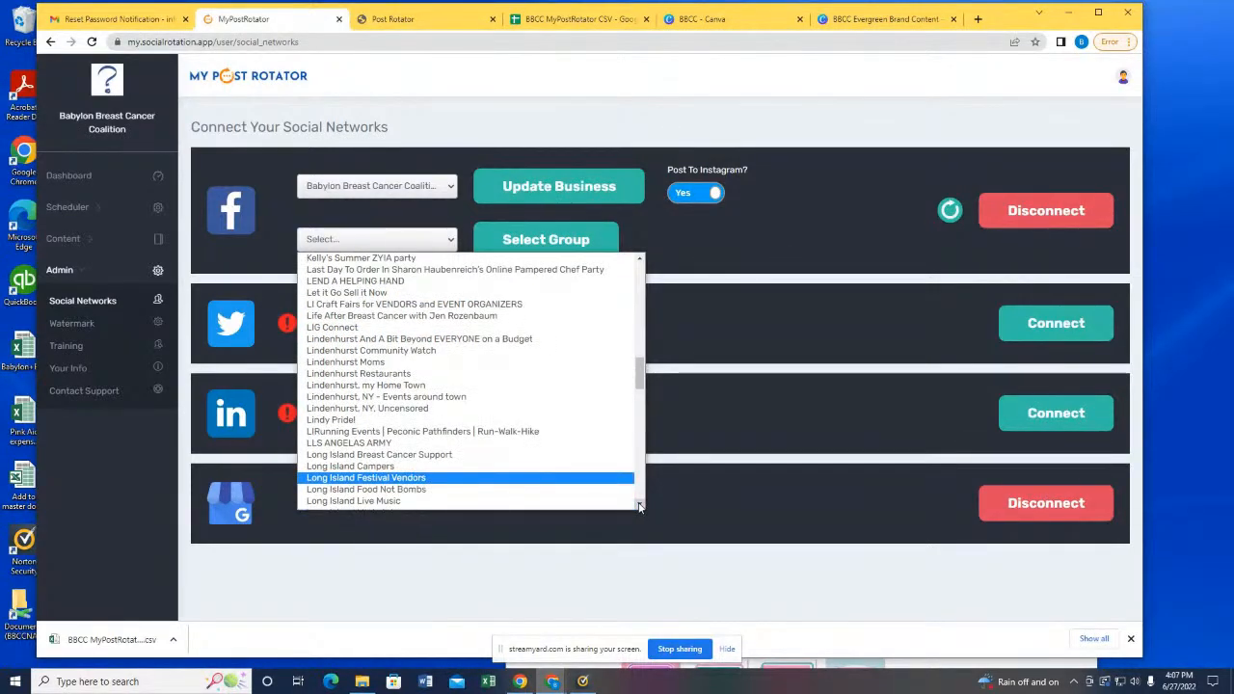
click(639, 506)
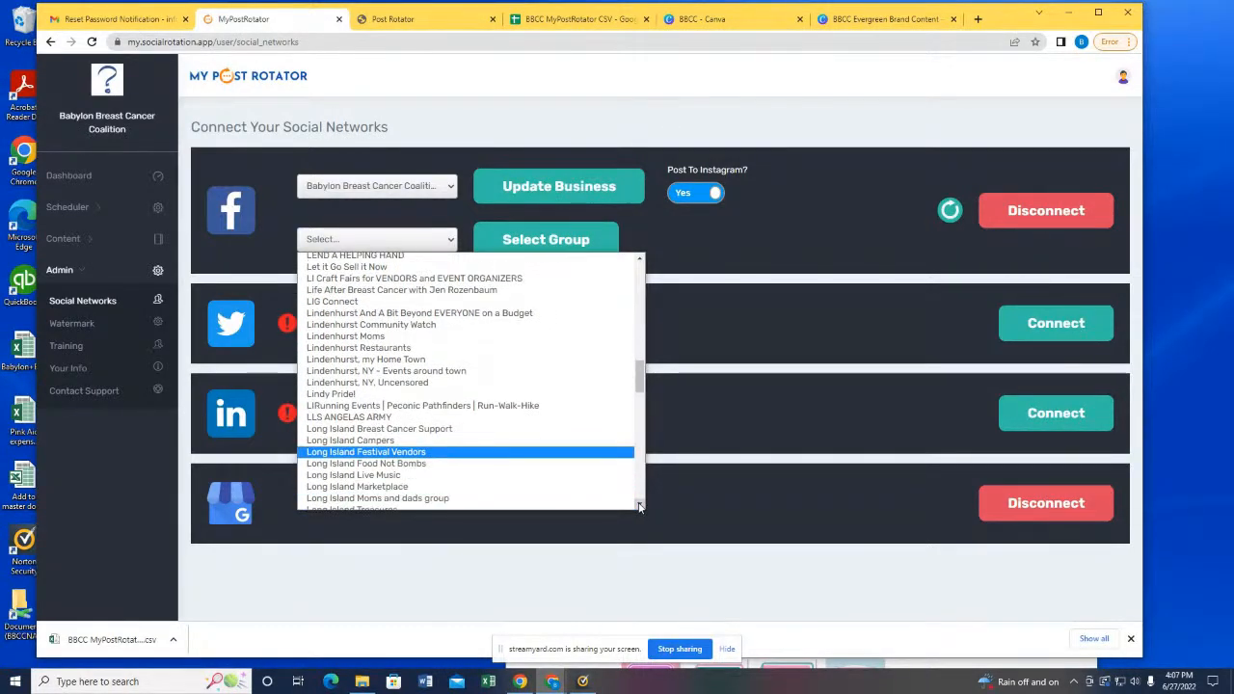
click(639, 506)
click(639, 506)
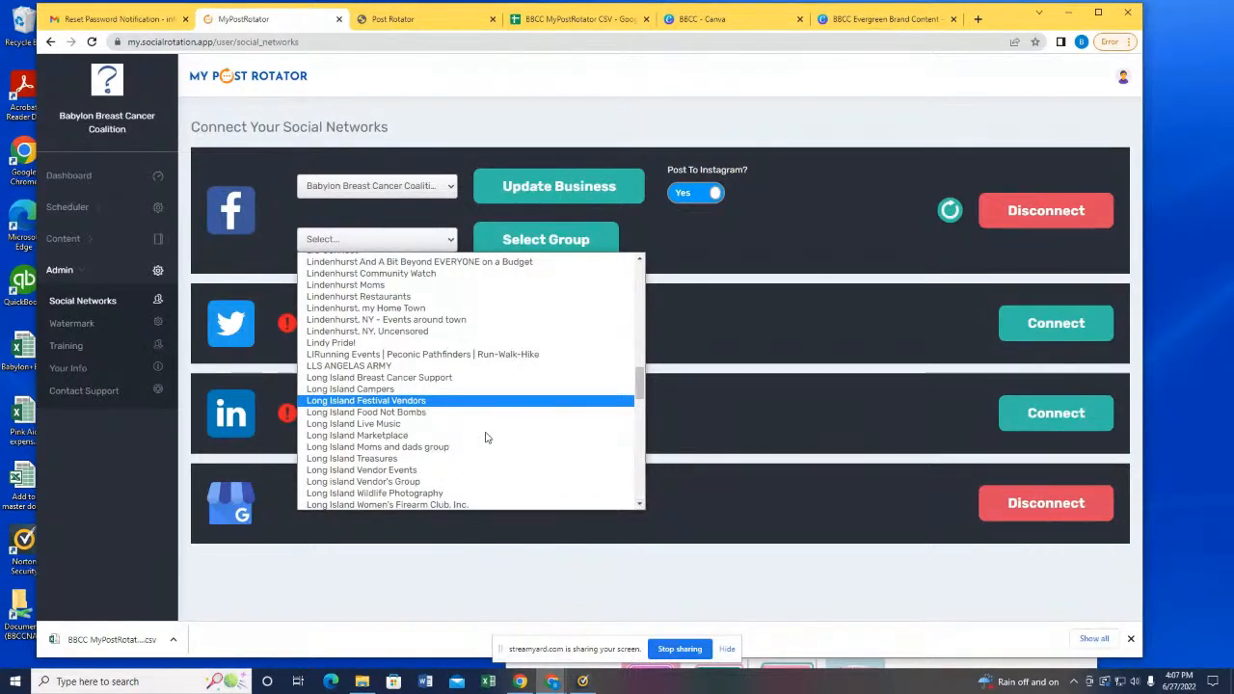
click(641, 508)
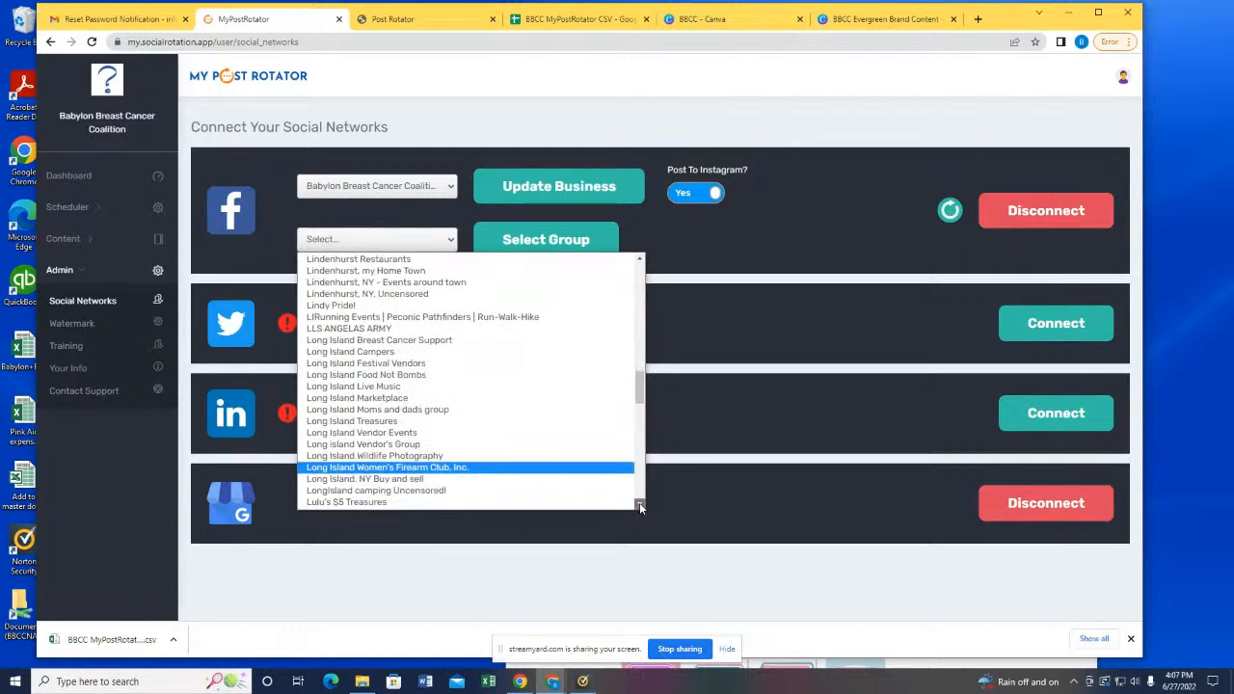
click(641, 508)
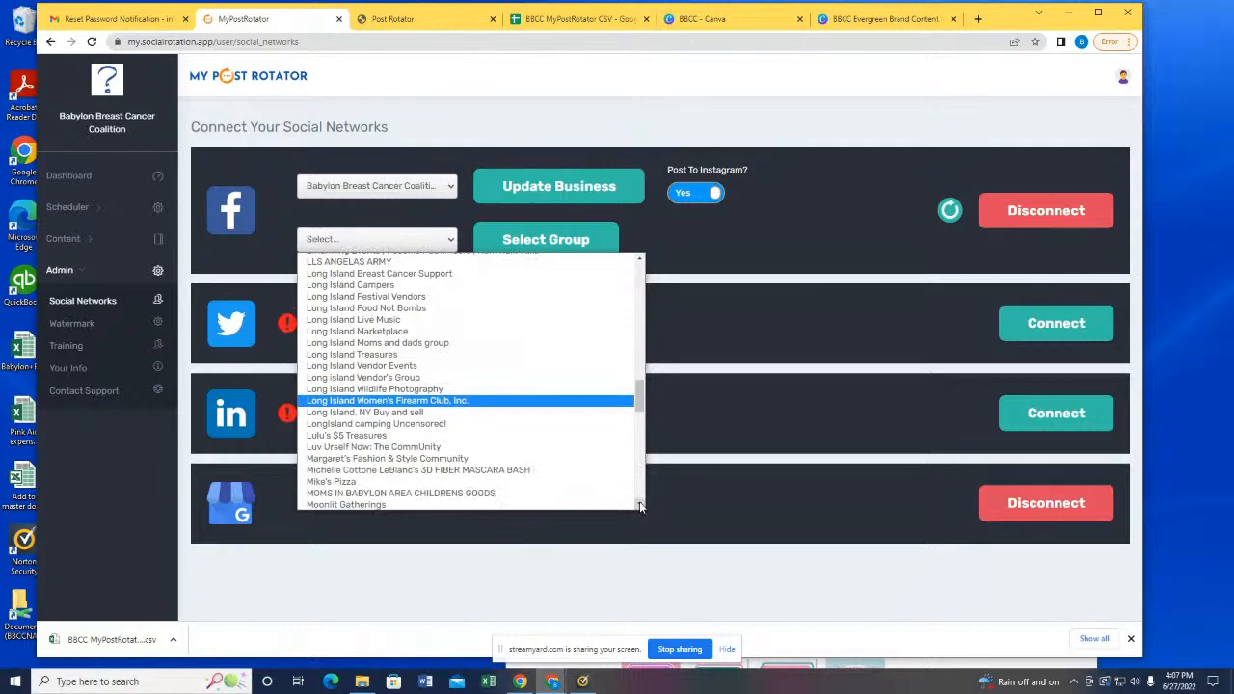
click(641, 508)
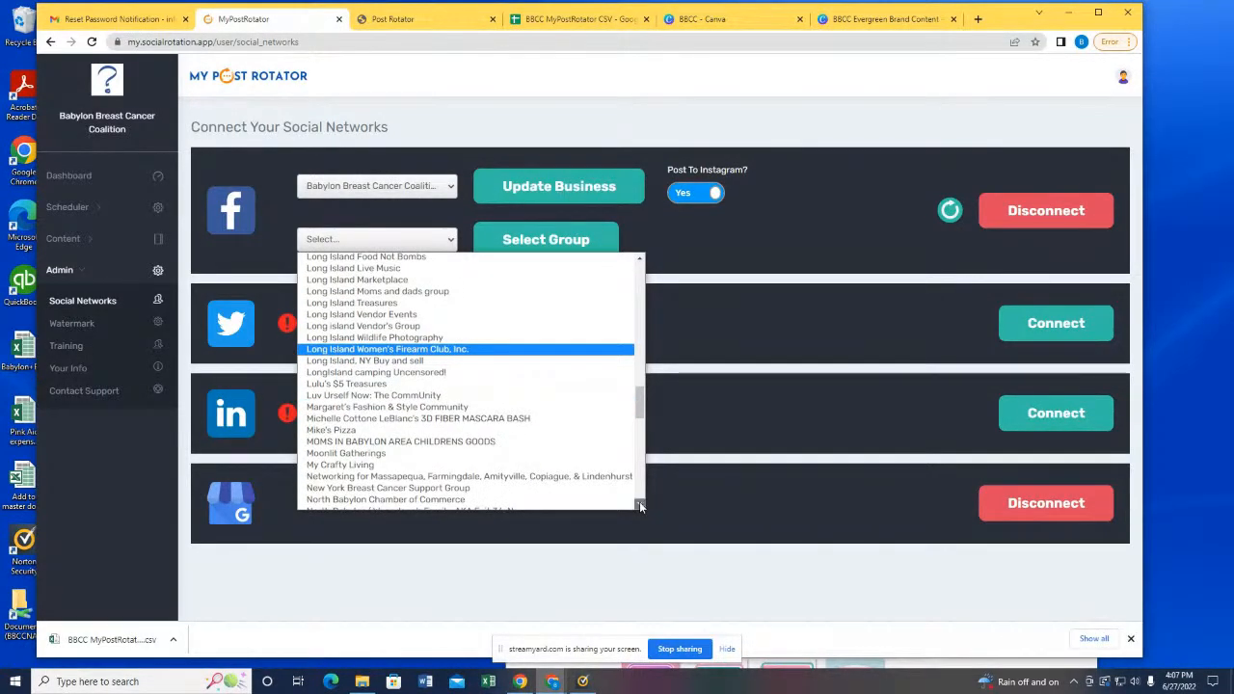
click(641, 508)
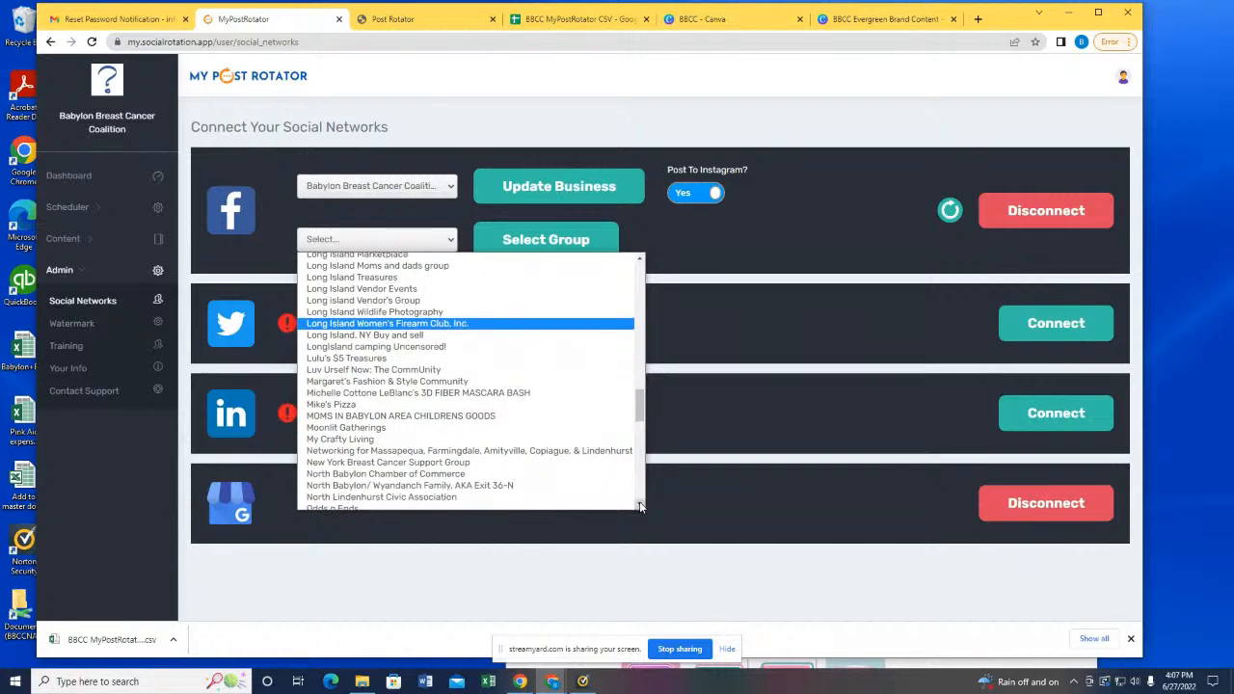
click(641, 508)
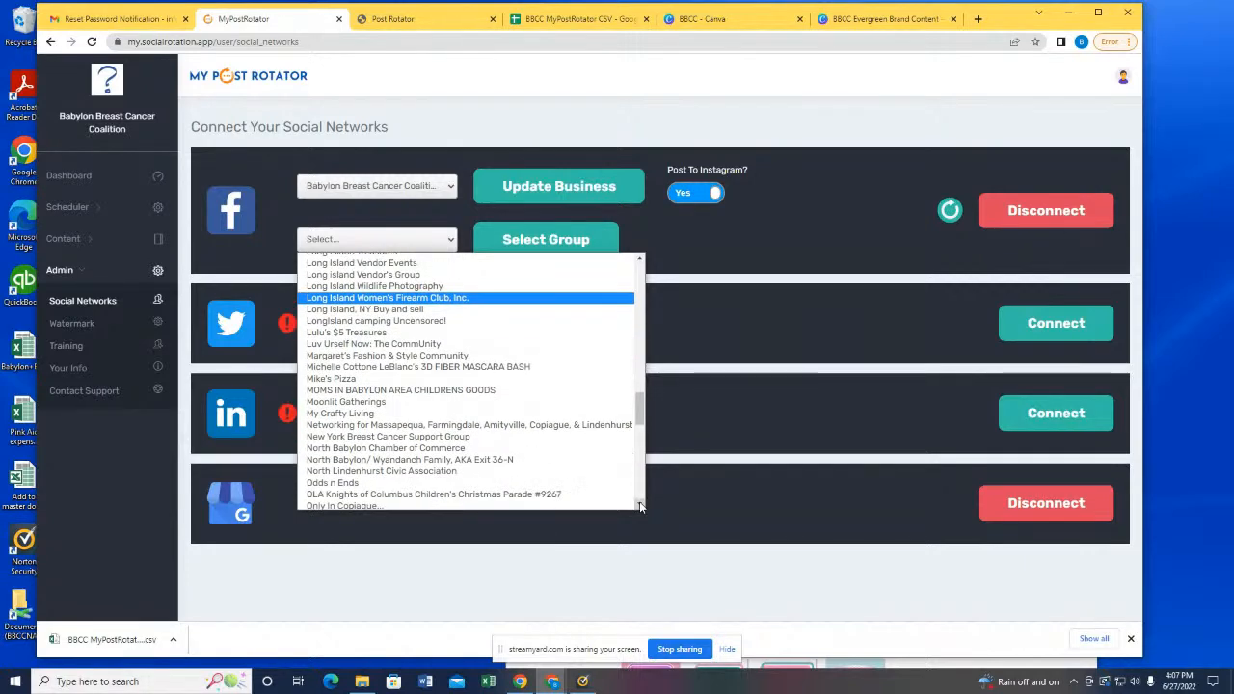
click(641, 508)
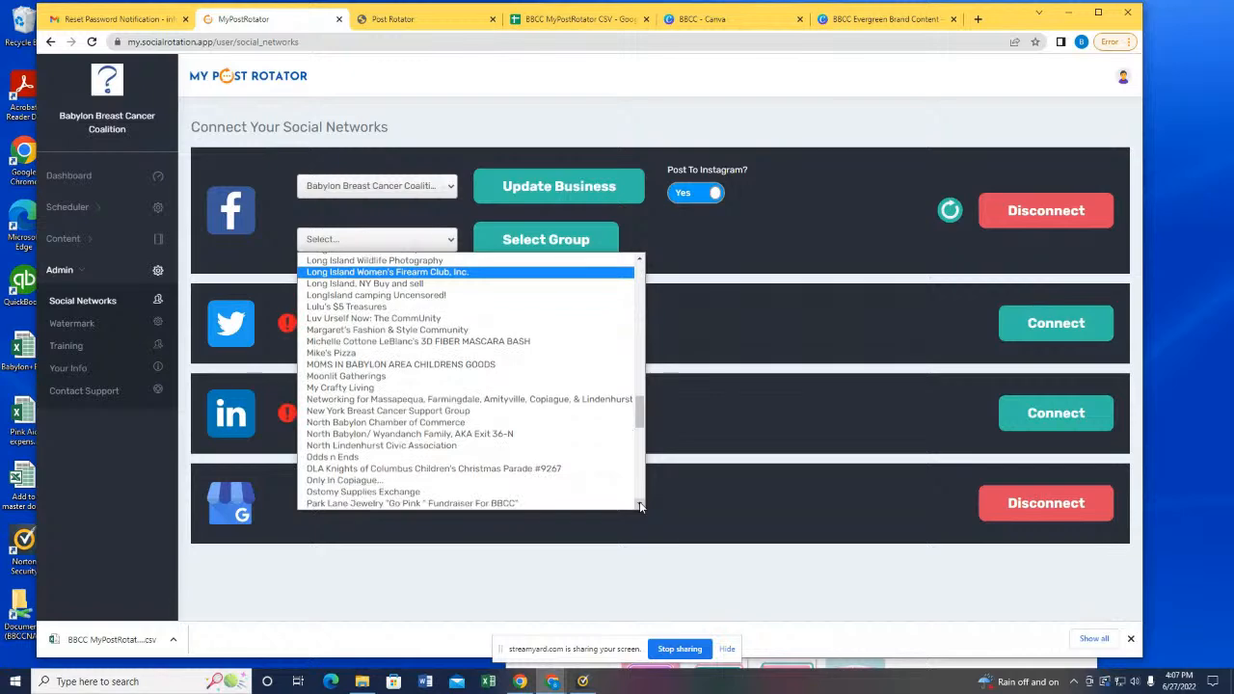
click(641, 508)
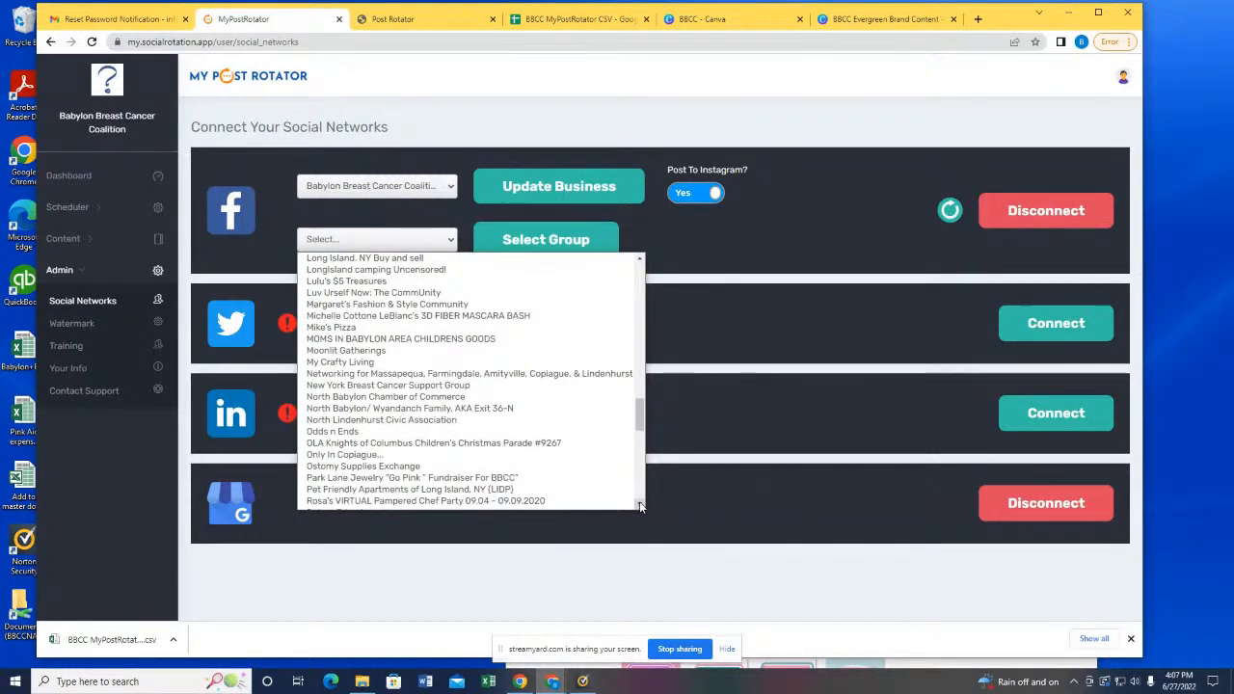
click(641, 505)
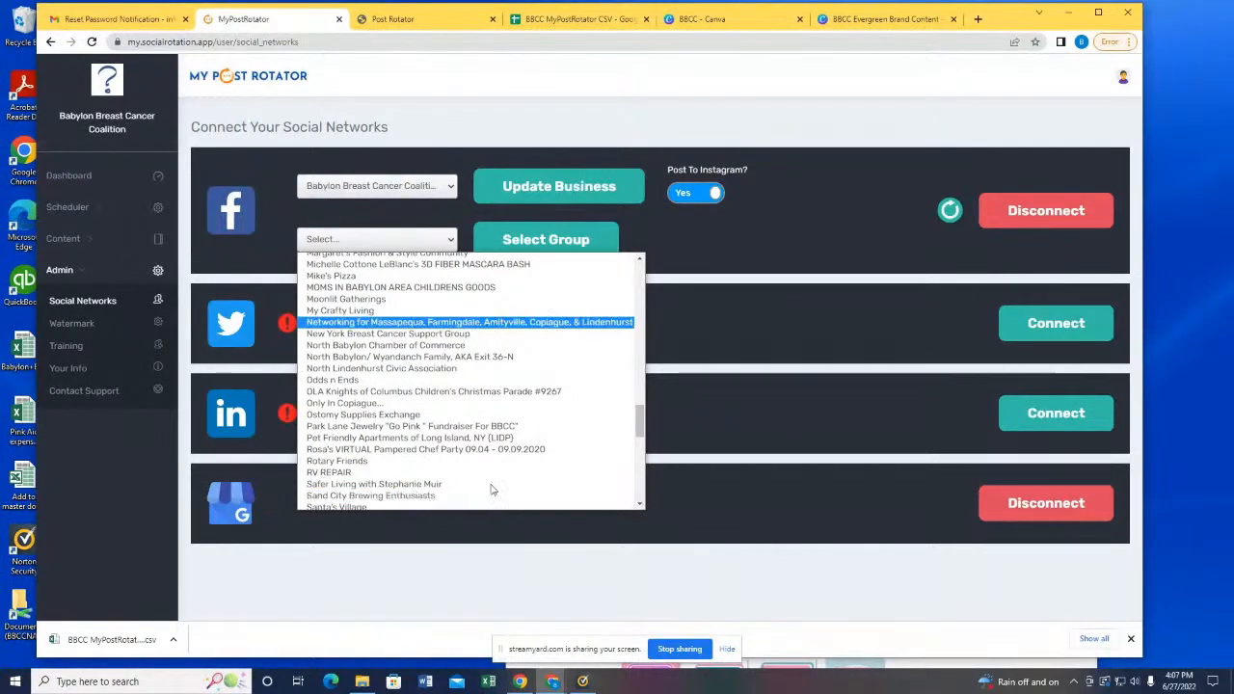
click(641, 507)
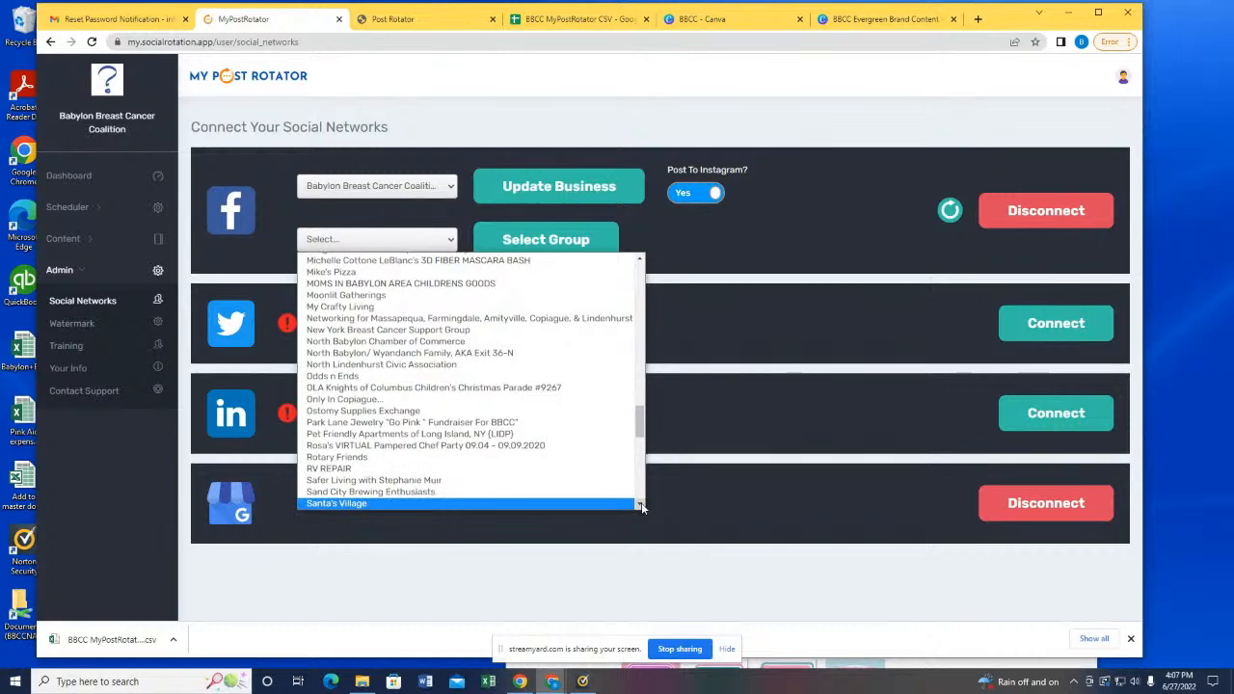
click(641, 507)
click(641, 507)
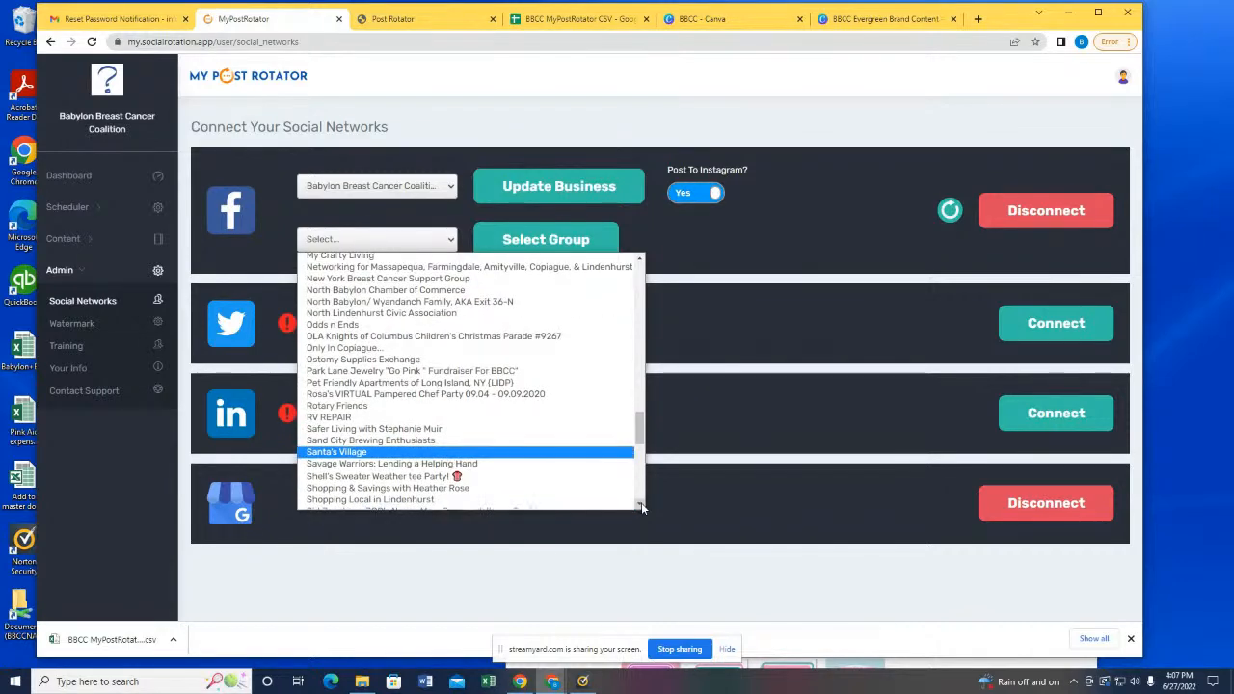
click(641, 507)
click(641, 507)
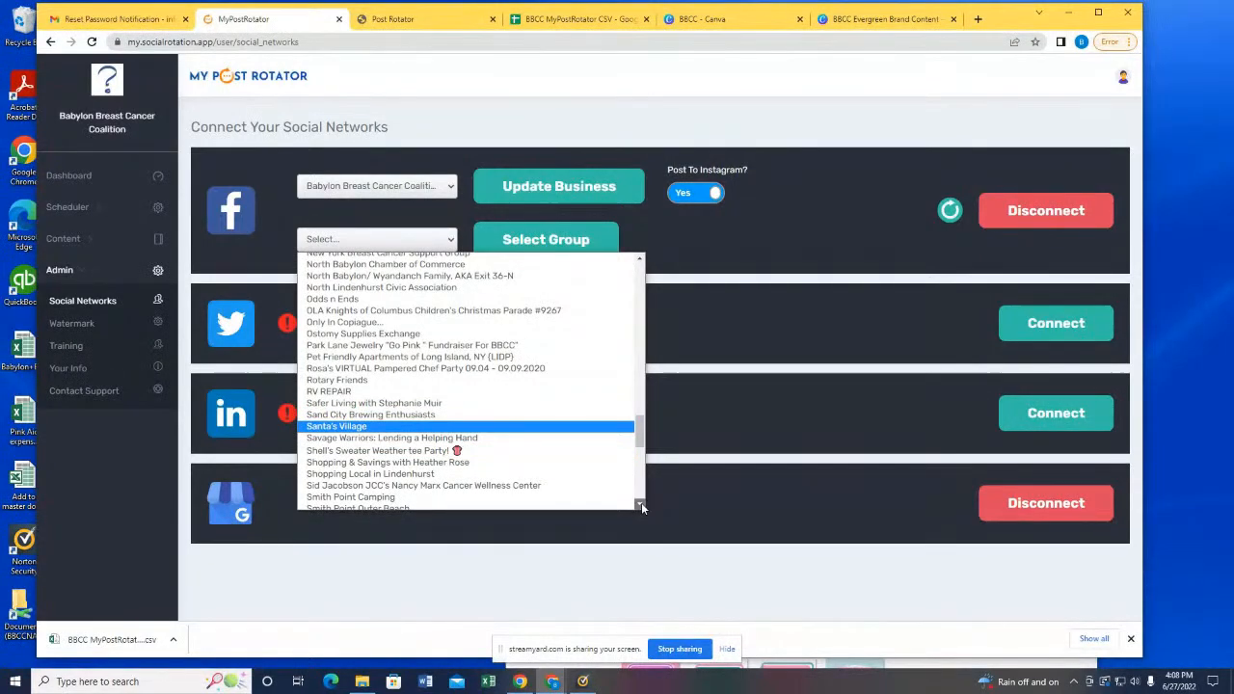
click(641, 507)
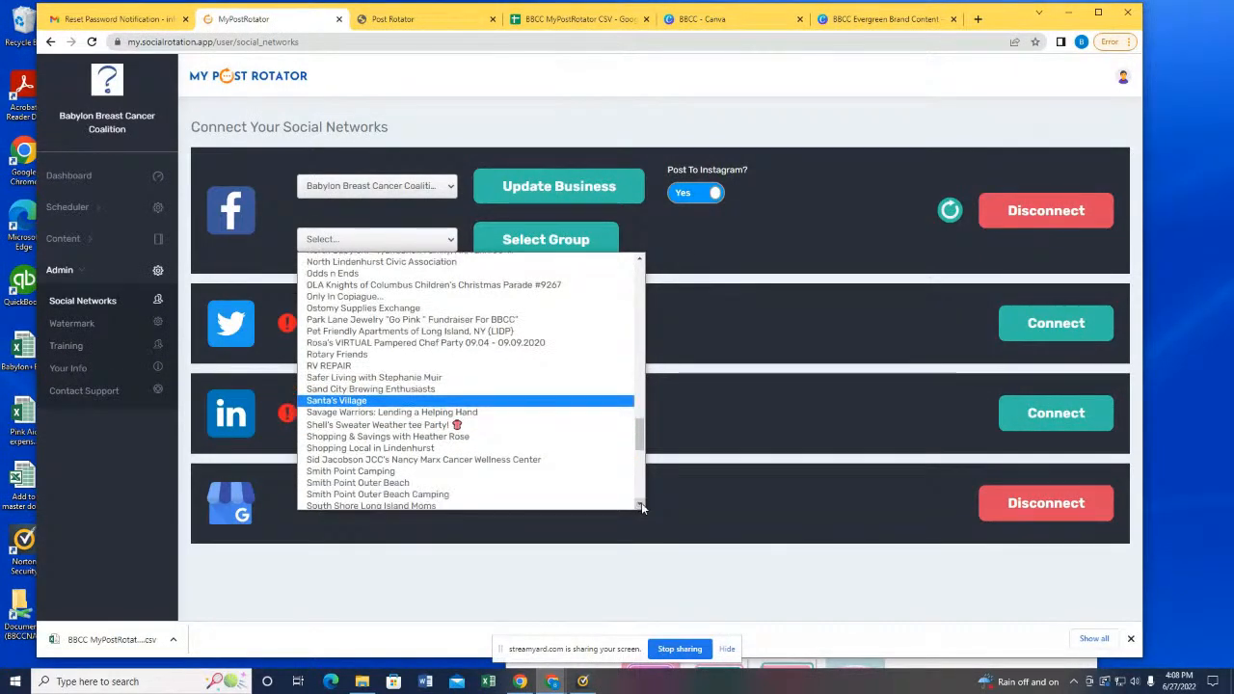
click(641, 507)
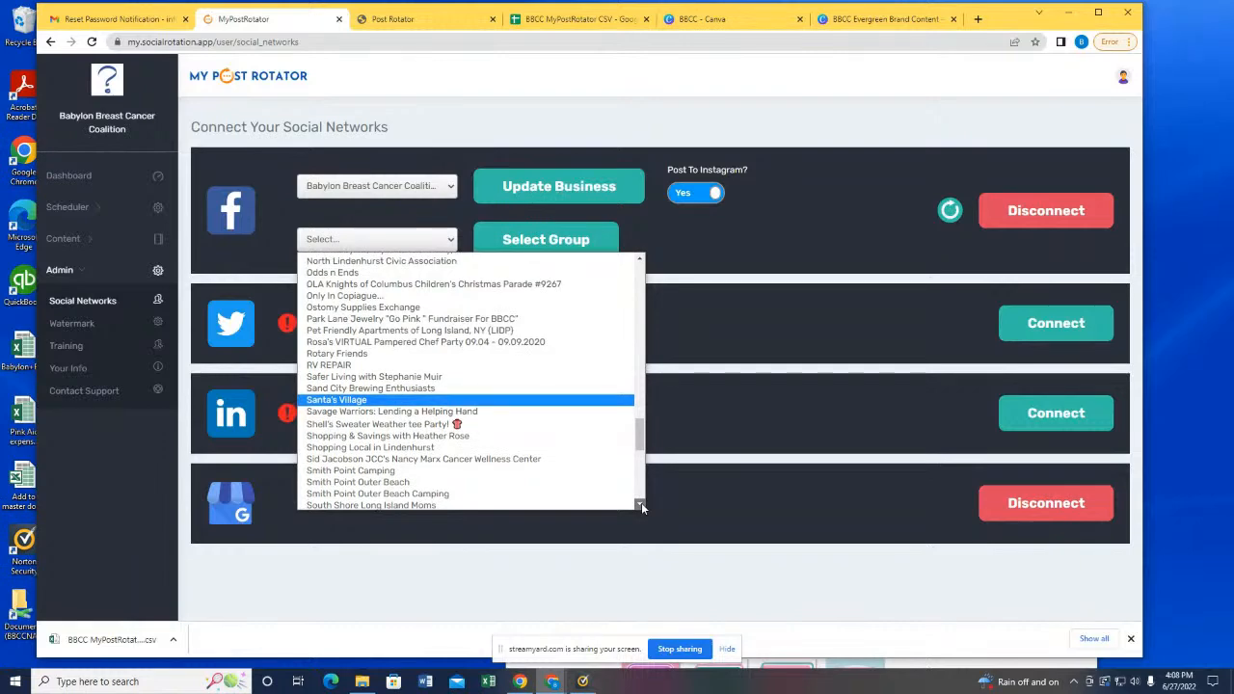
click(641, 507)
click(641, 507)
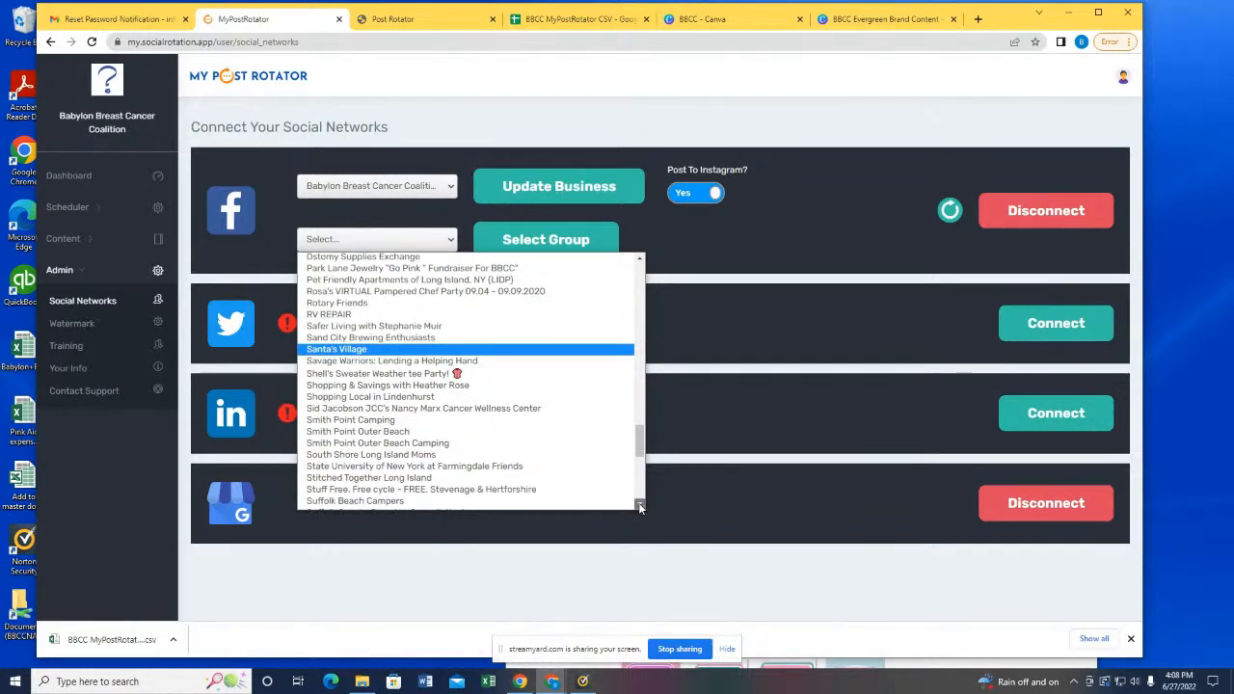
click(641, 507)
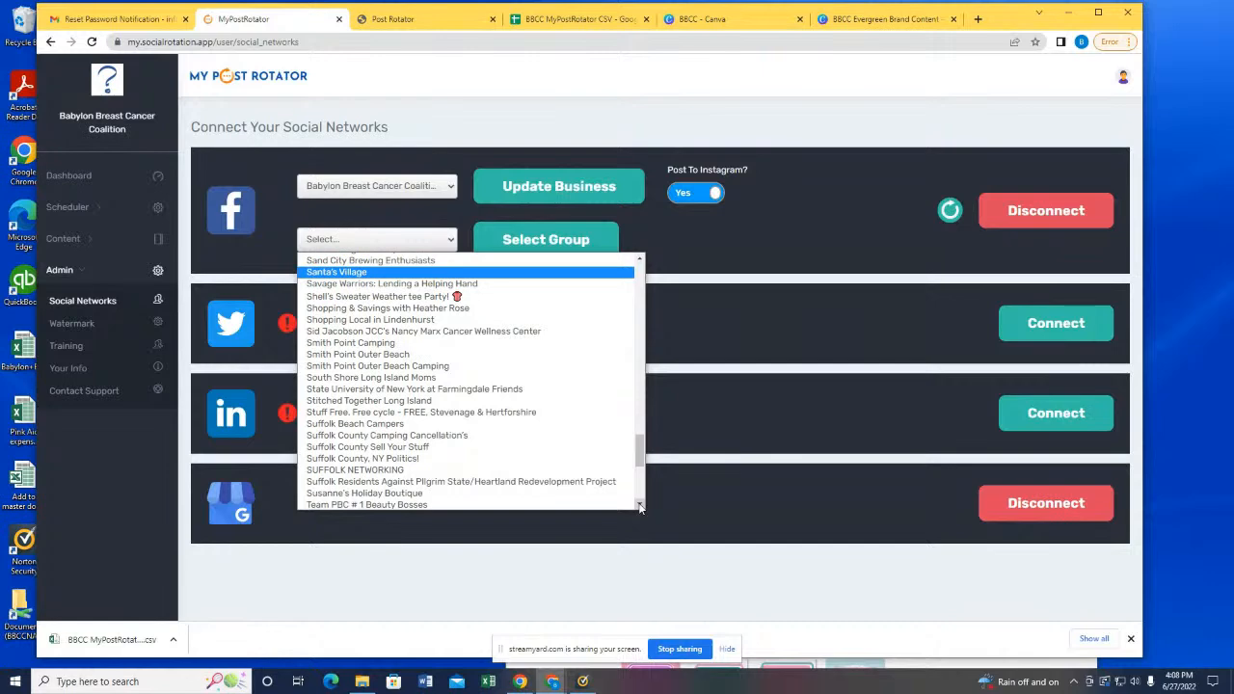
click(640, 506)
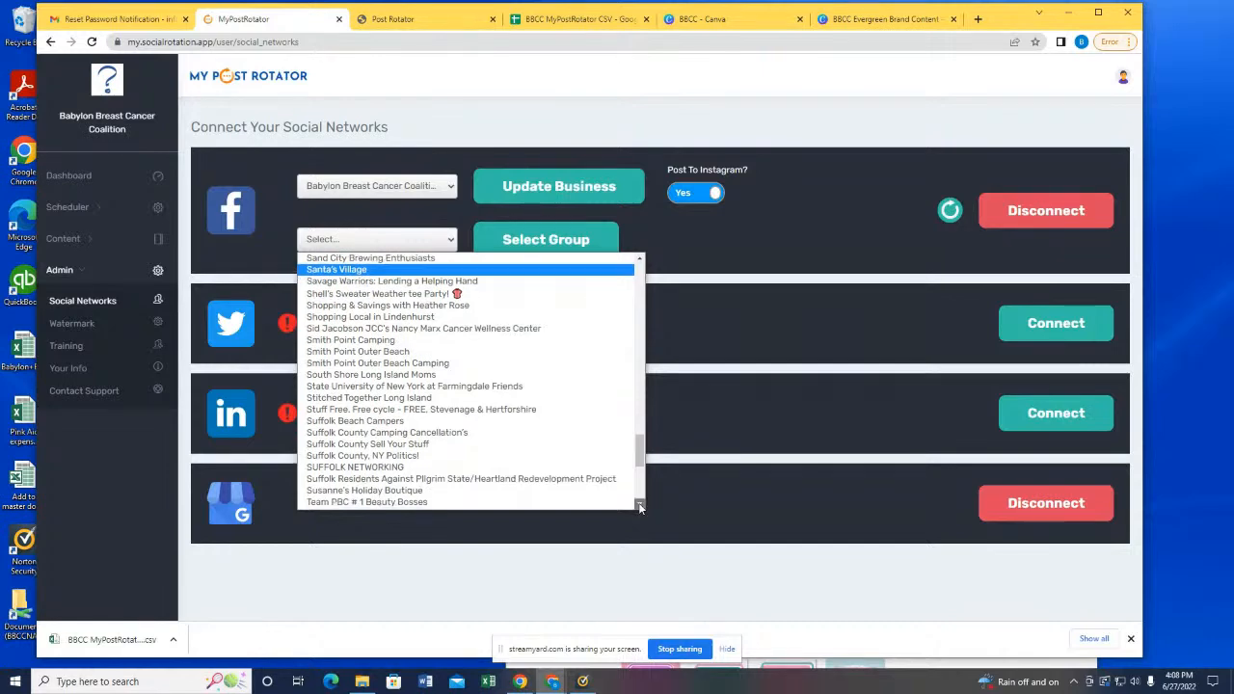
click(640, 506)
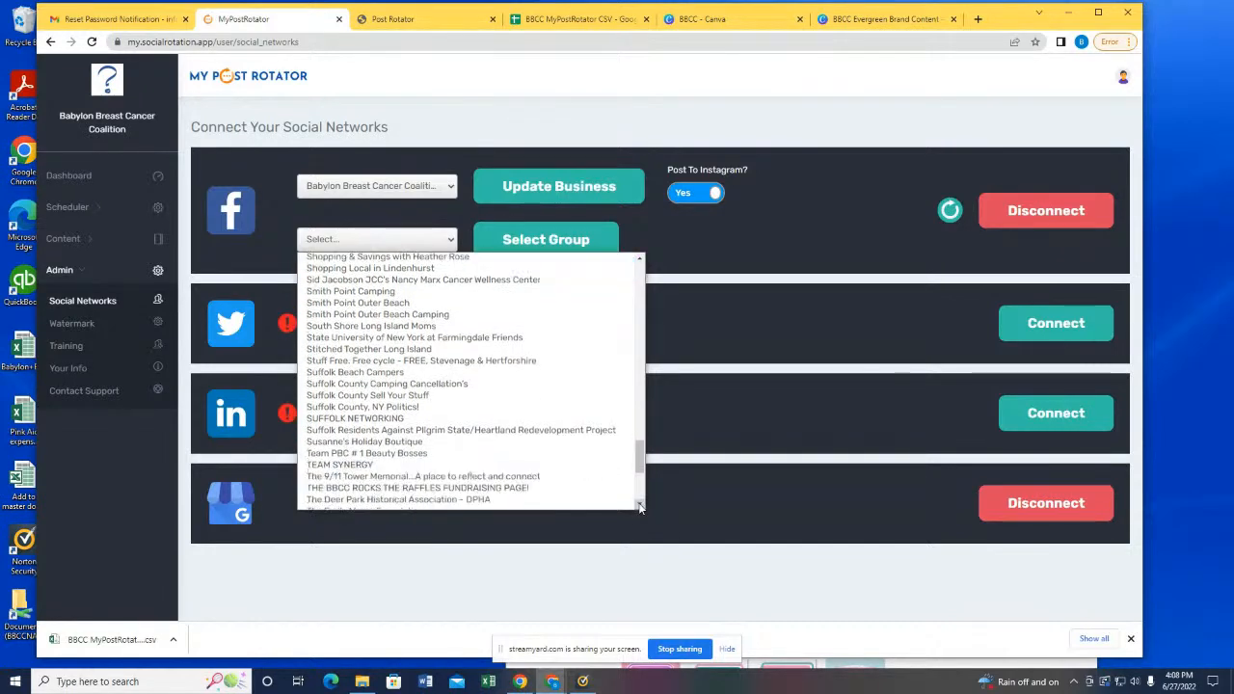
click(640, 507)
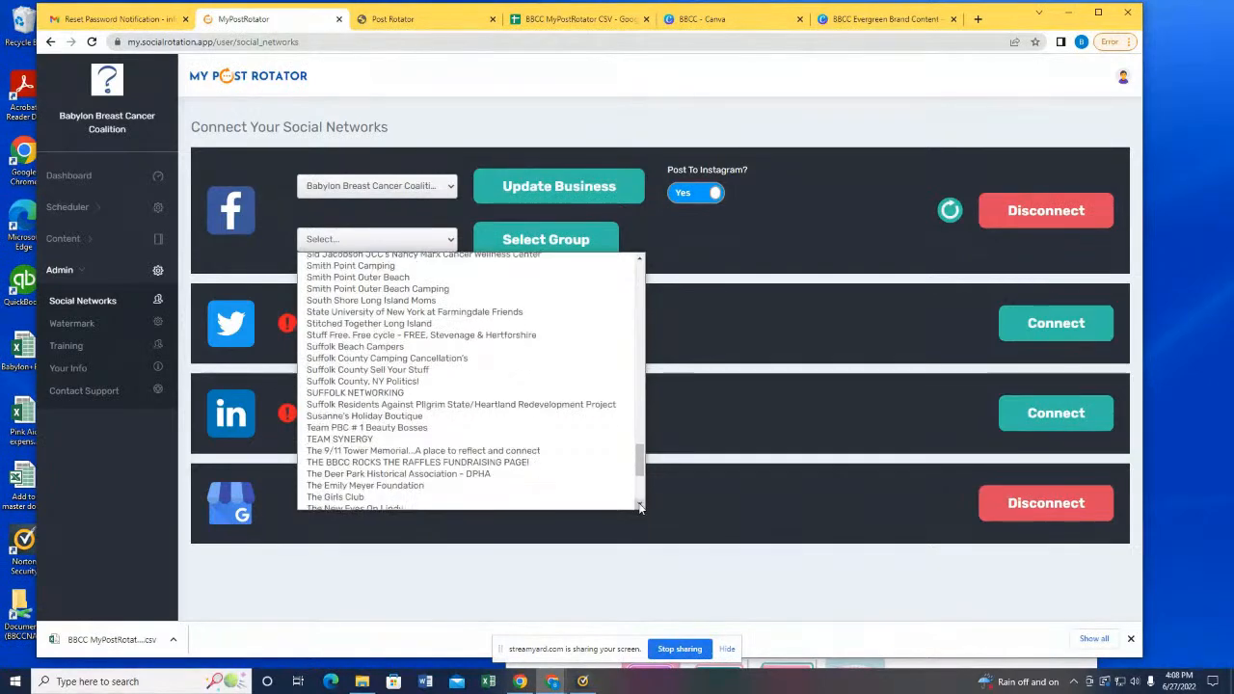
click(402, 463)
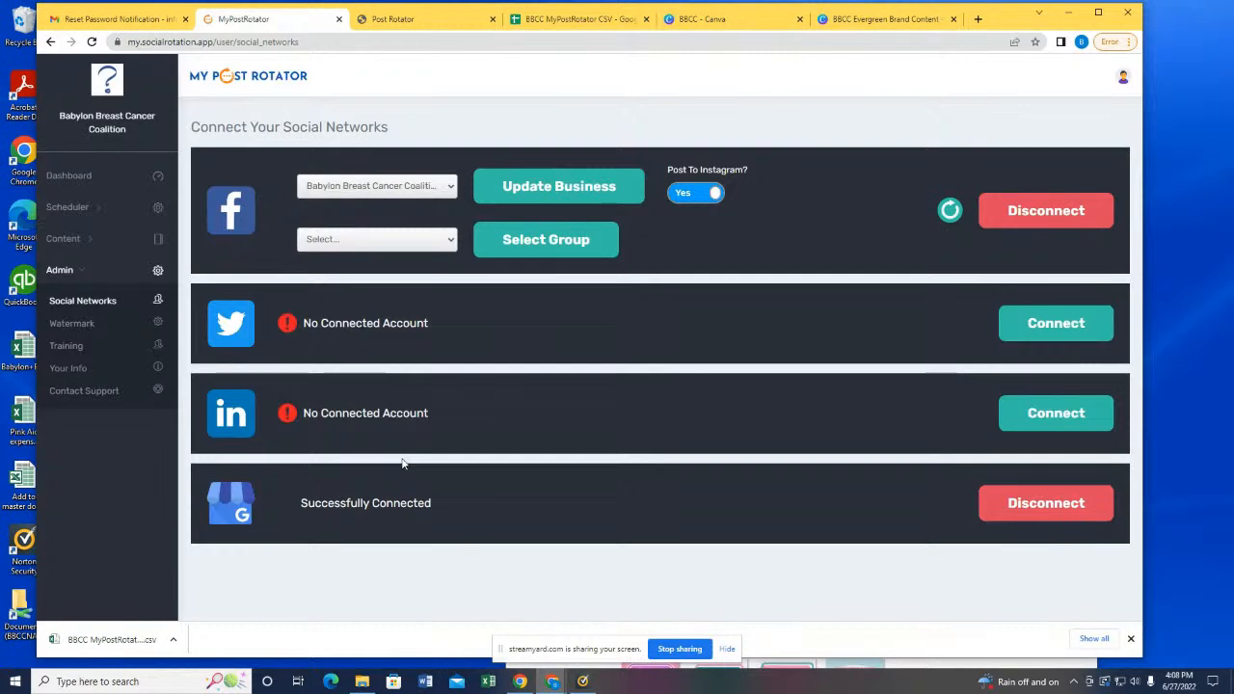
Save the BBCC raffles group as the Facebook posting destination.
click(546, 240)
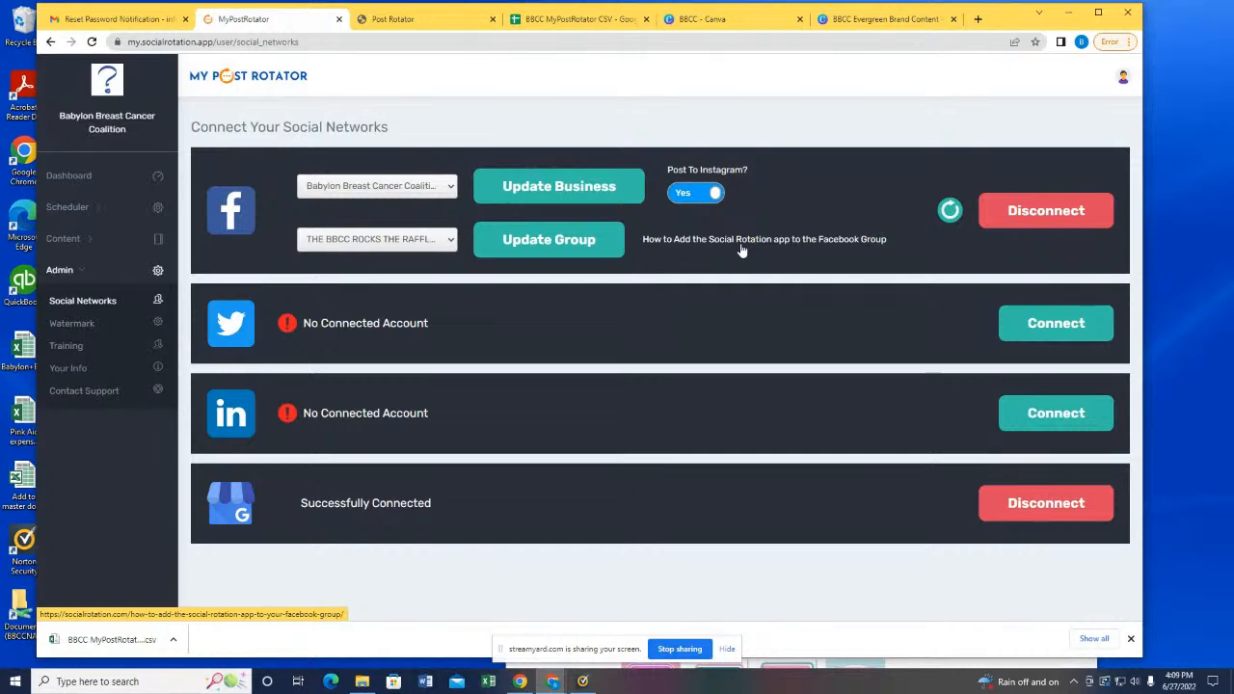
Return to the dashboard listing the upcoming Golf Classic posts.
click(80, 183)
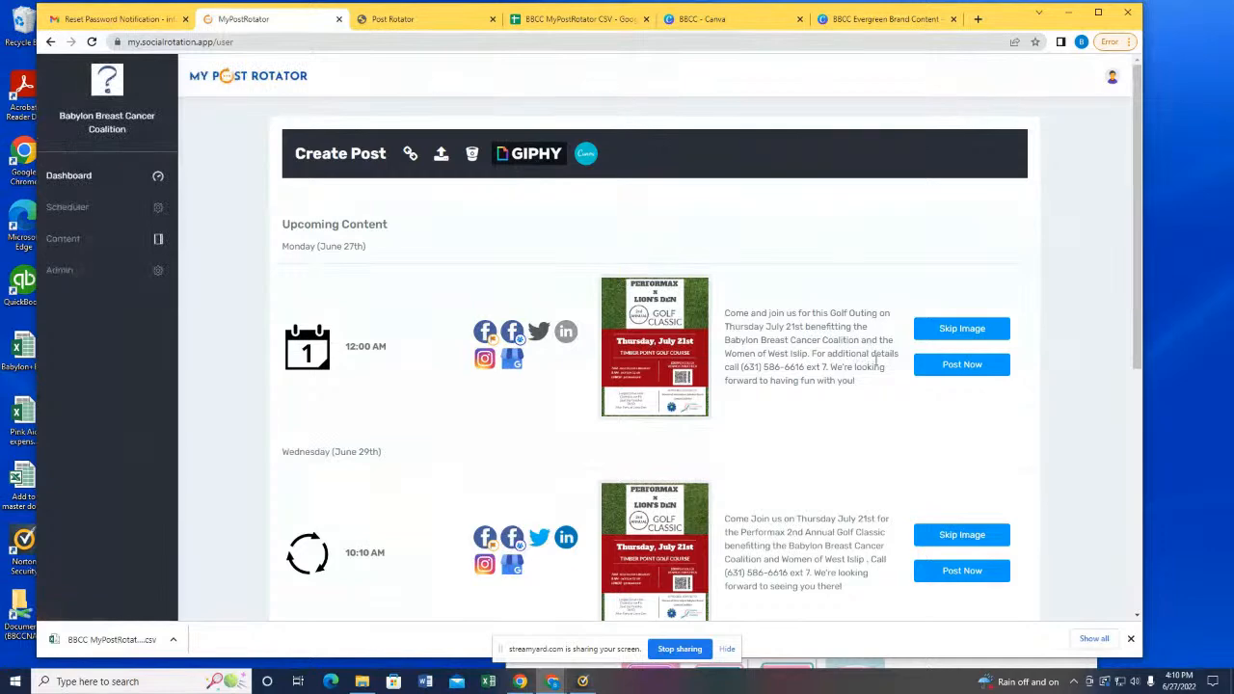
Post the Monday golf outing announcement now, then open a new blank Chrome tab.
click(962, 366)
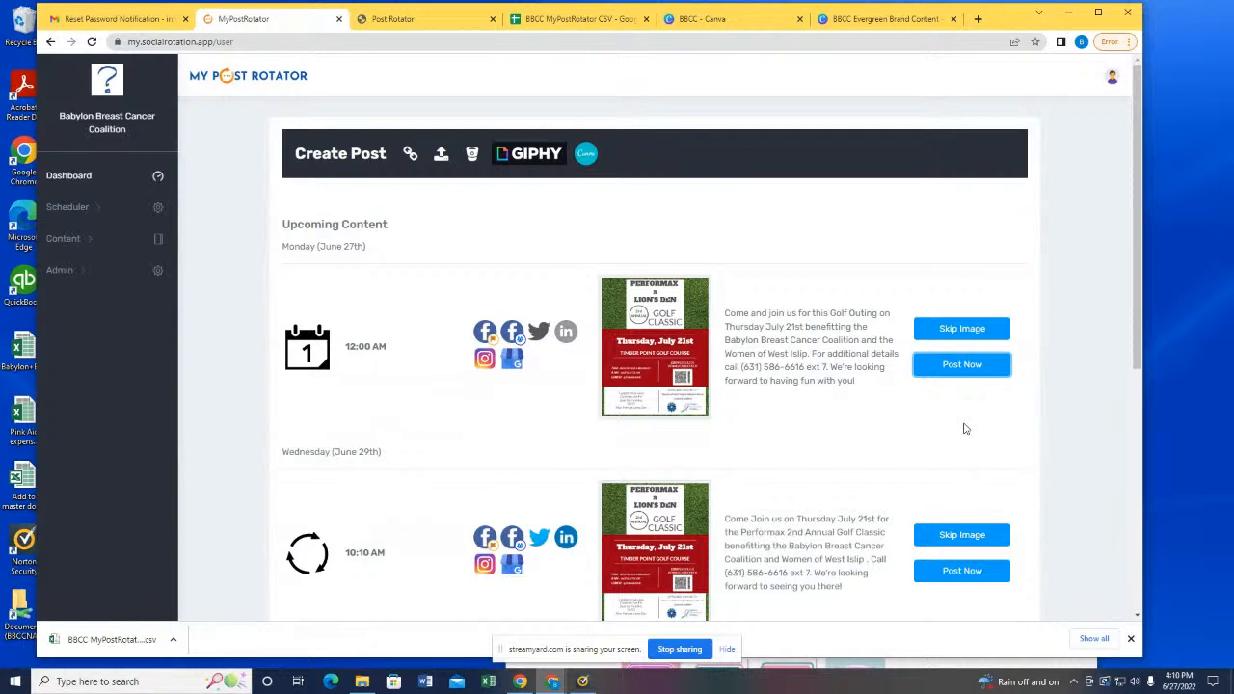
click(987, 372)
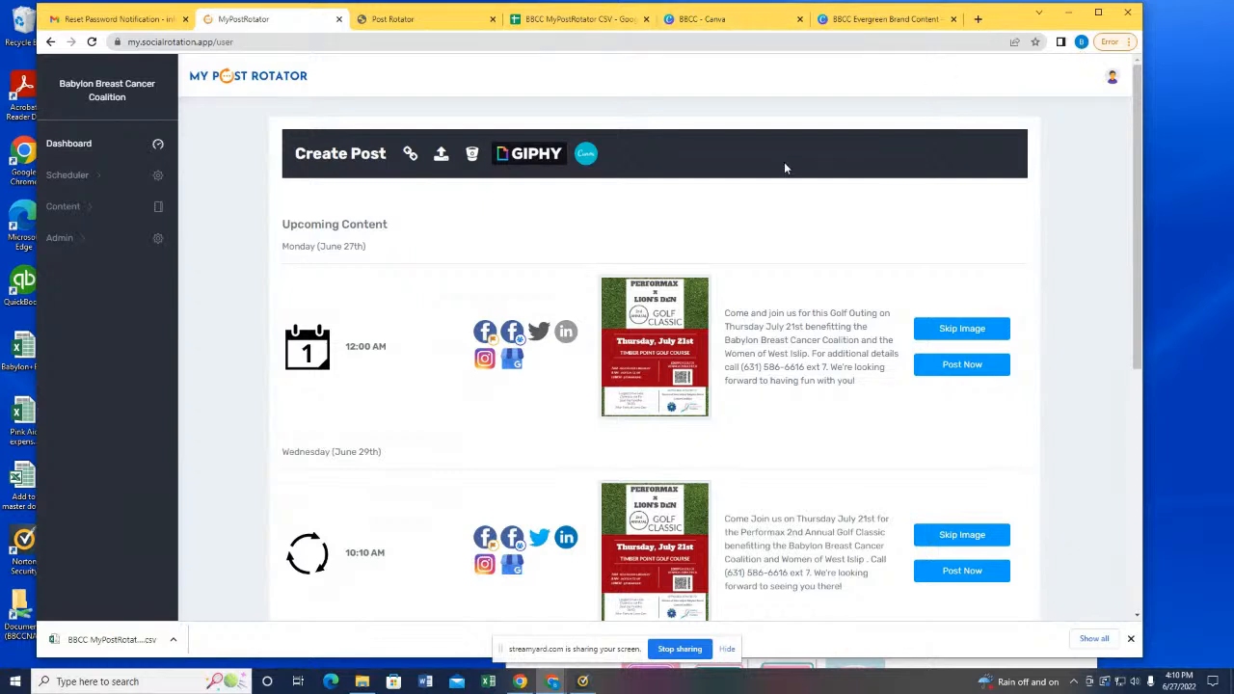
key(ctrl+t)
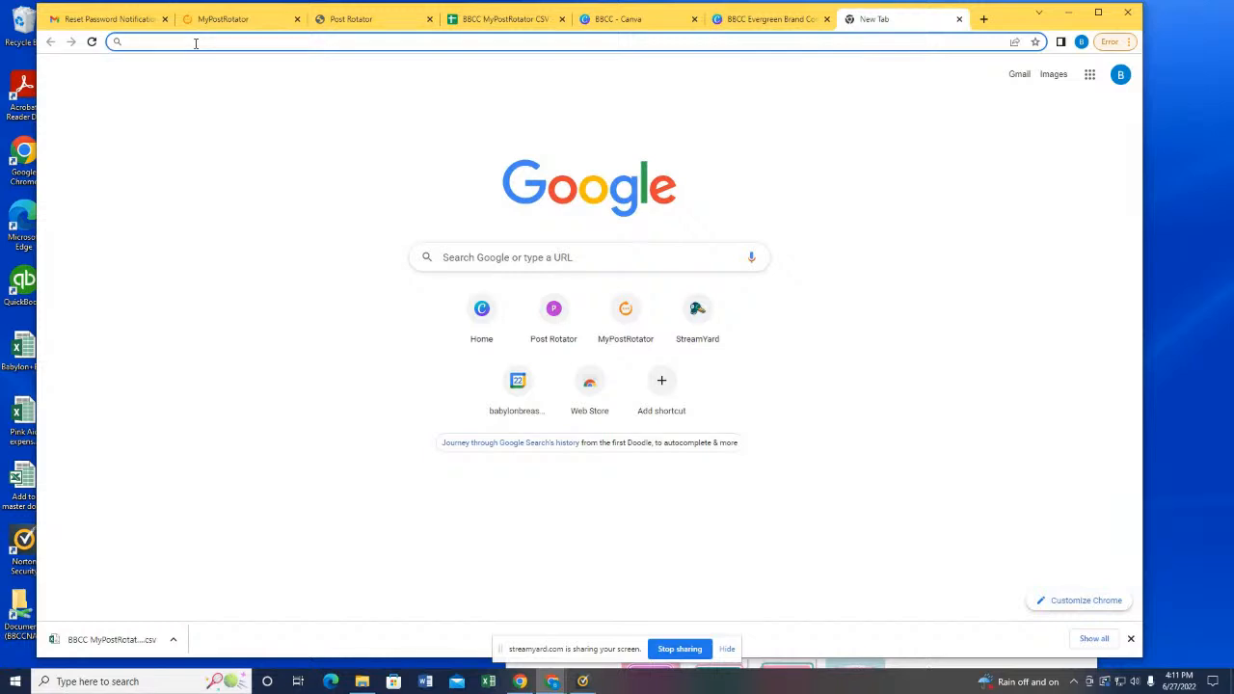
Go to facebook.com in the new tab.
text(fac)
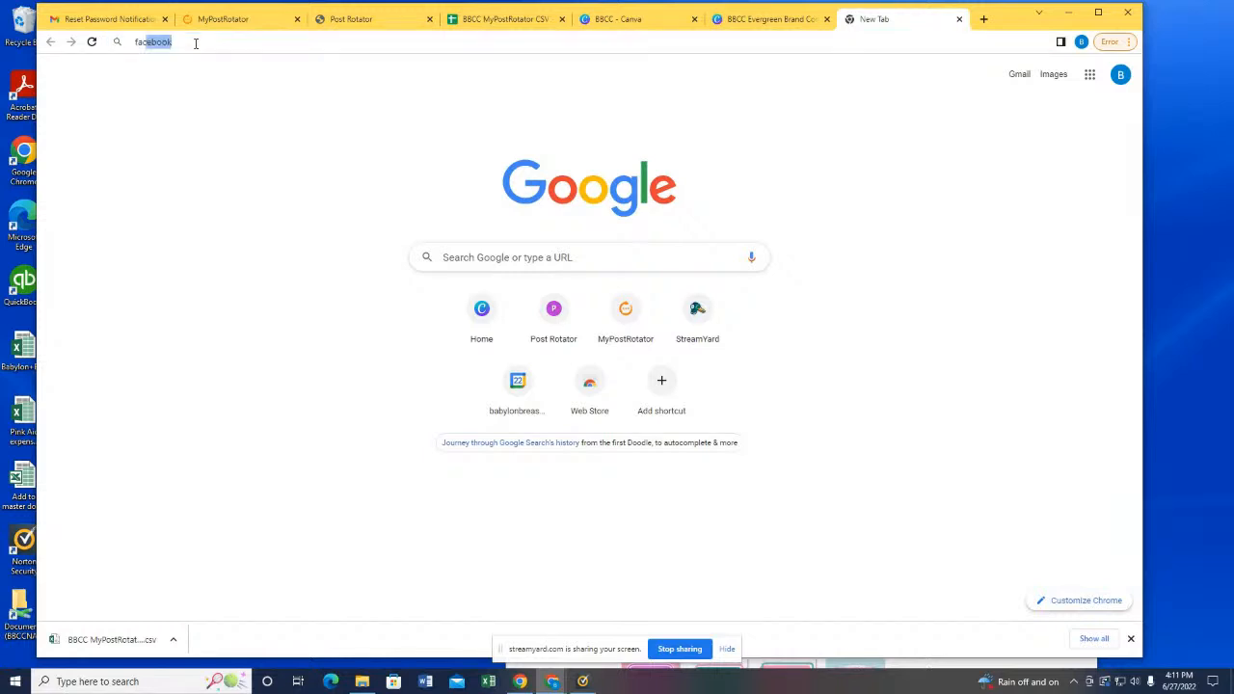
text(ebook)
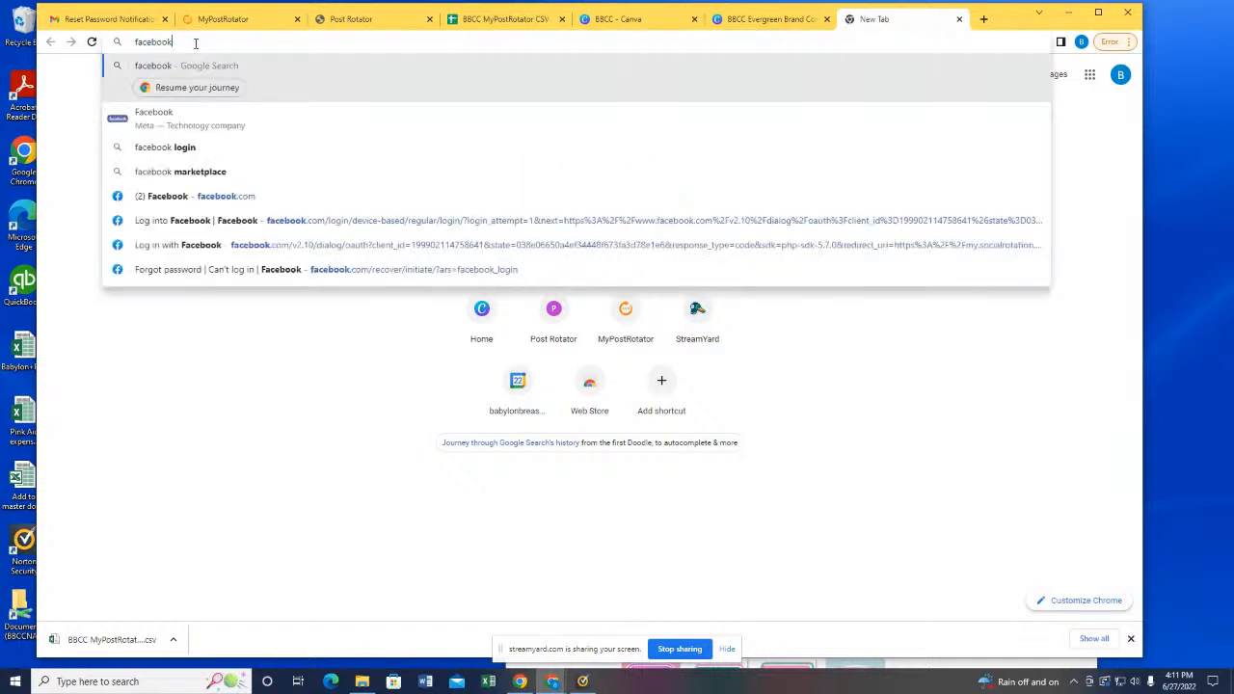
text(.com)
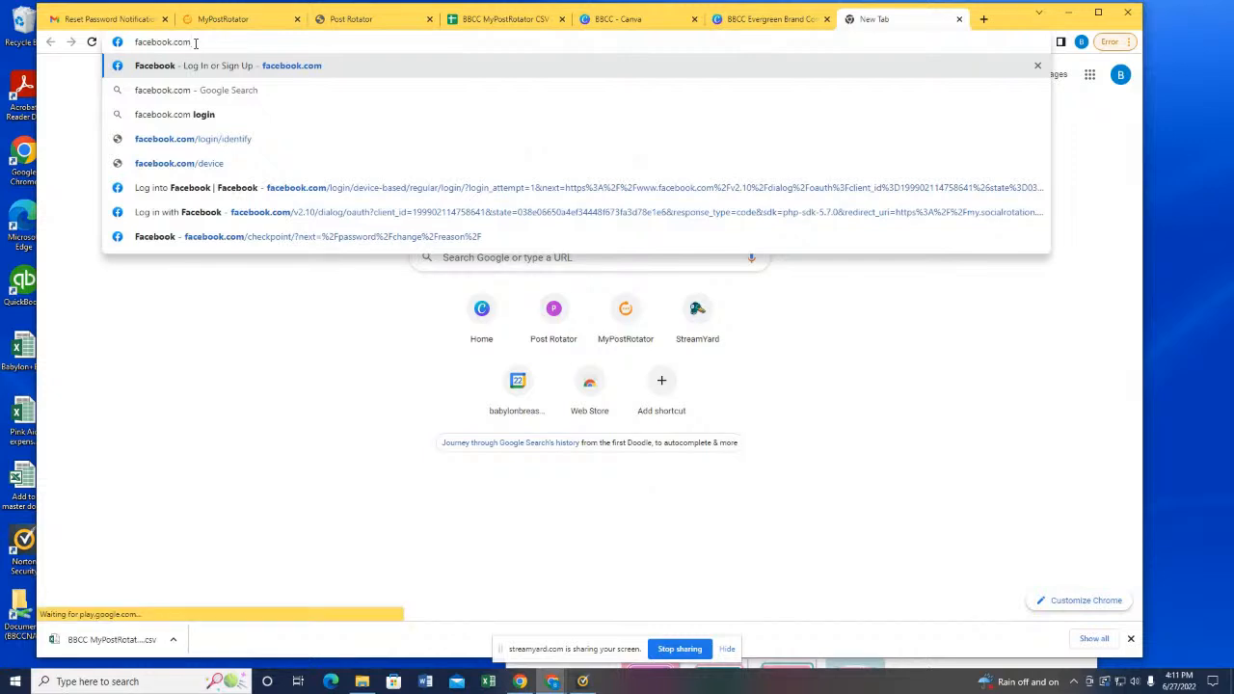
key(Return)
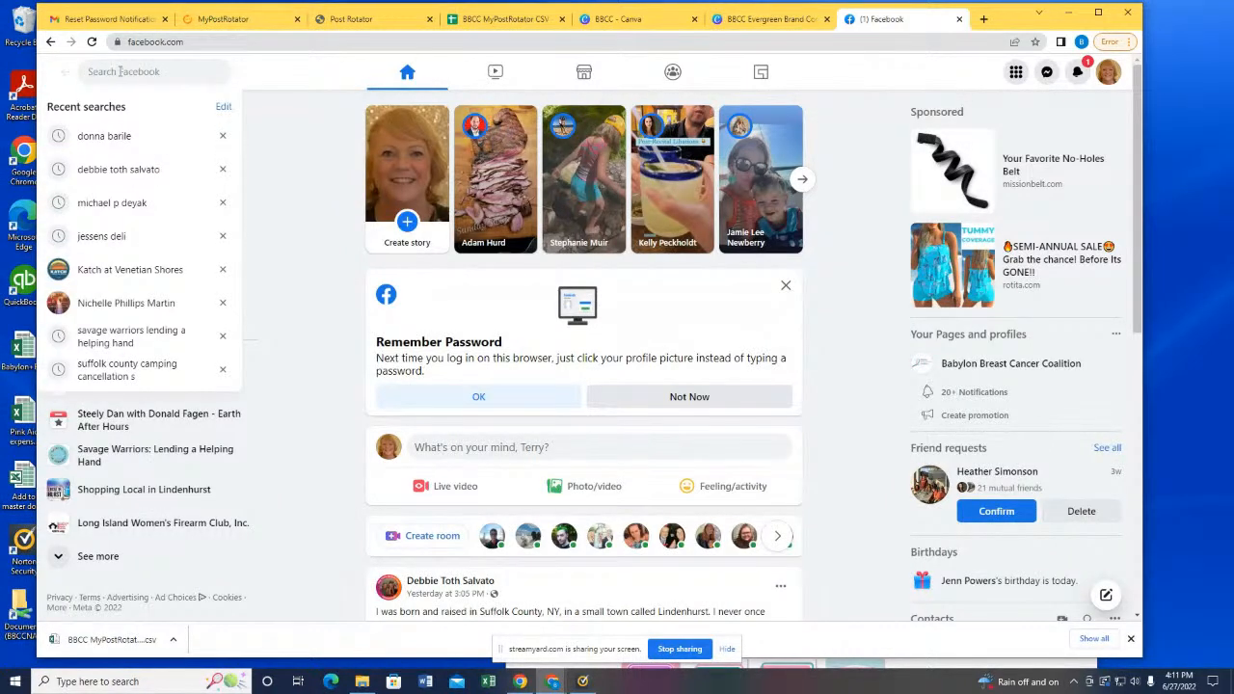
Search Facebook for 'bbcc rocks' and open the BBCC Rocks the Raffles fundraising group.
text(bbcc)
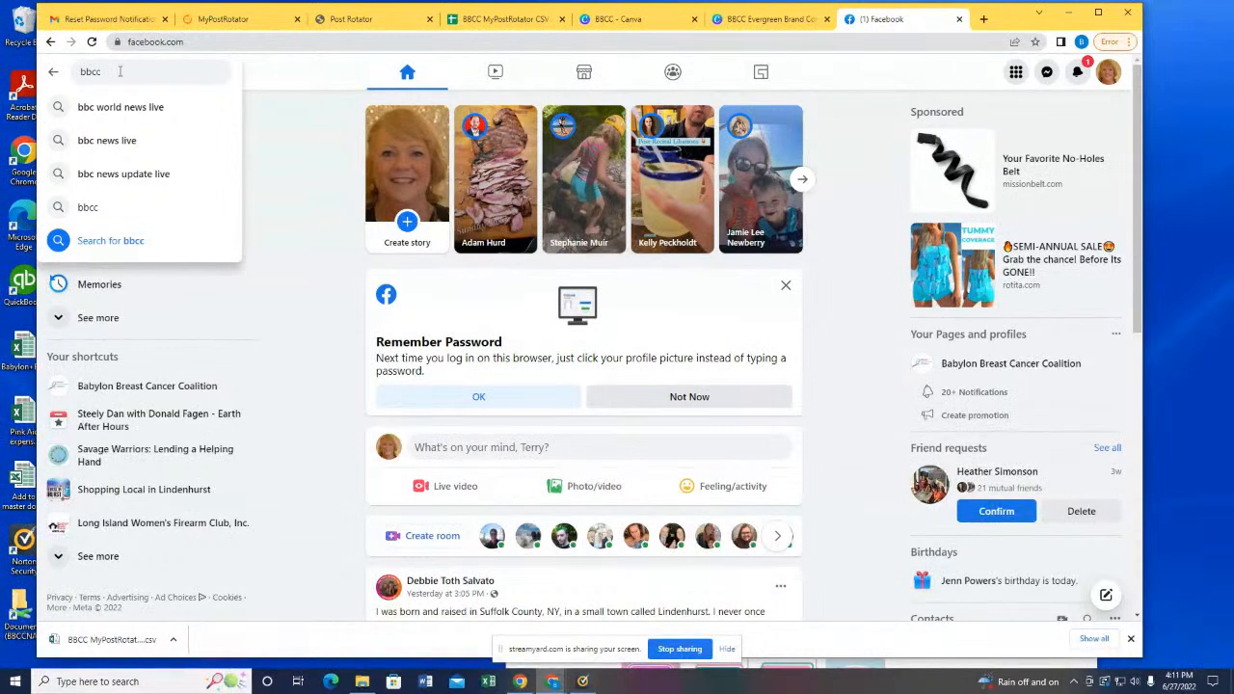
text(roc)
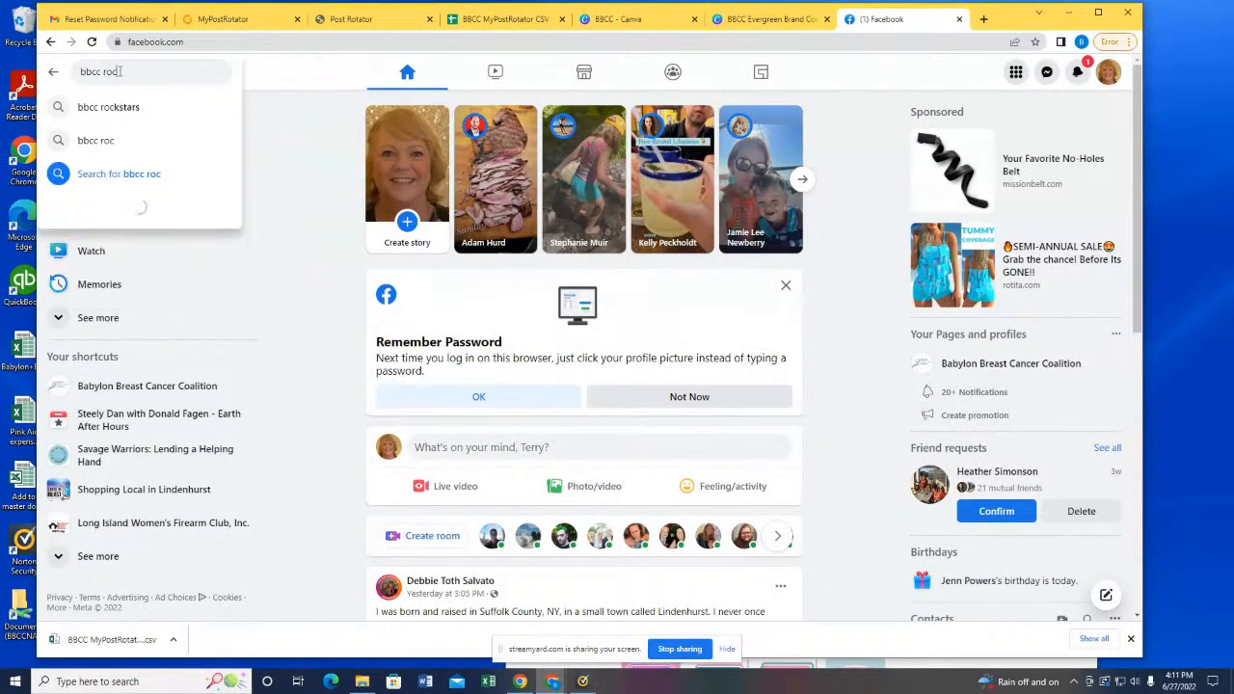
text(ks)
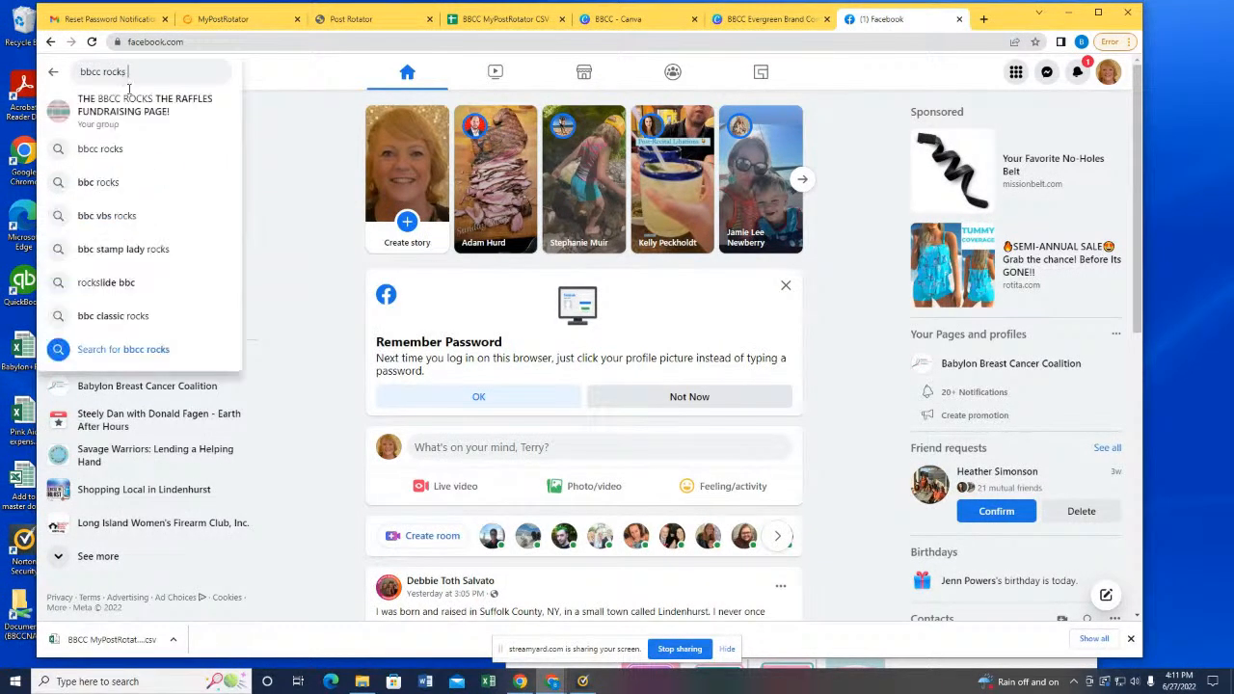
click(143, 108)
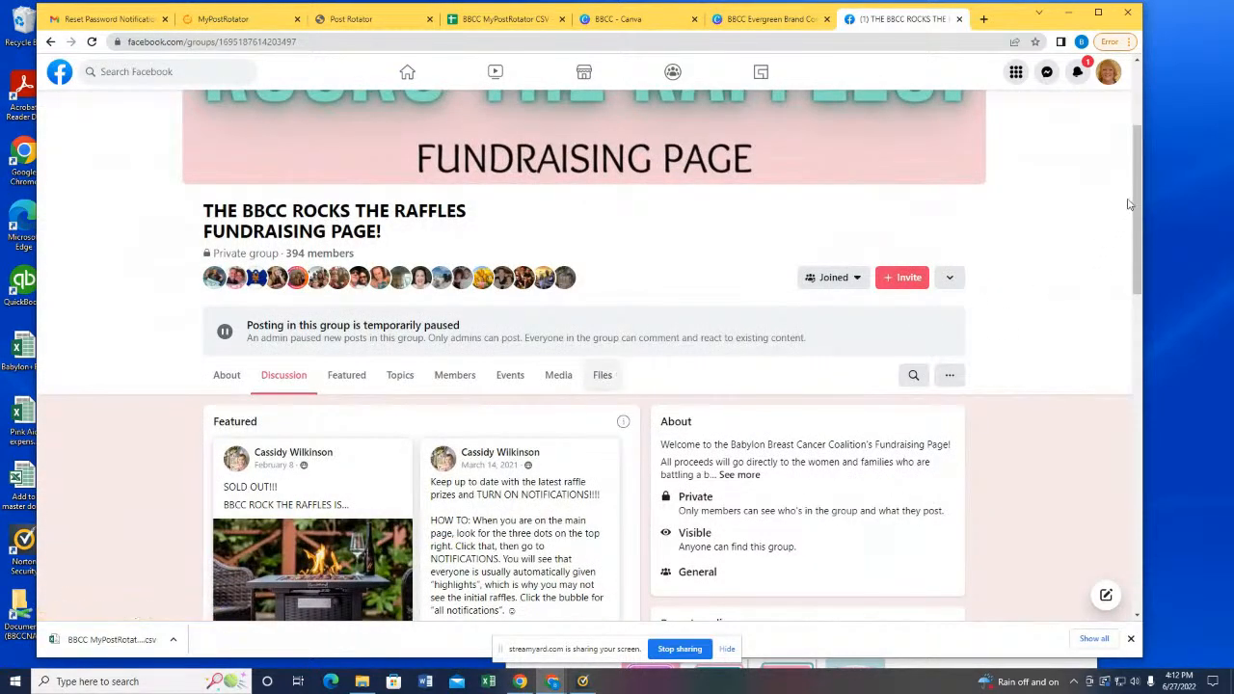
Scroll the group feed down to the Social Rotation golf outing and Father's Day posts.
scroll(1132, 195, up, 1)
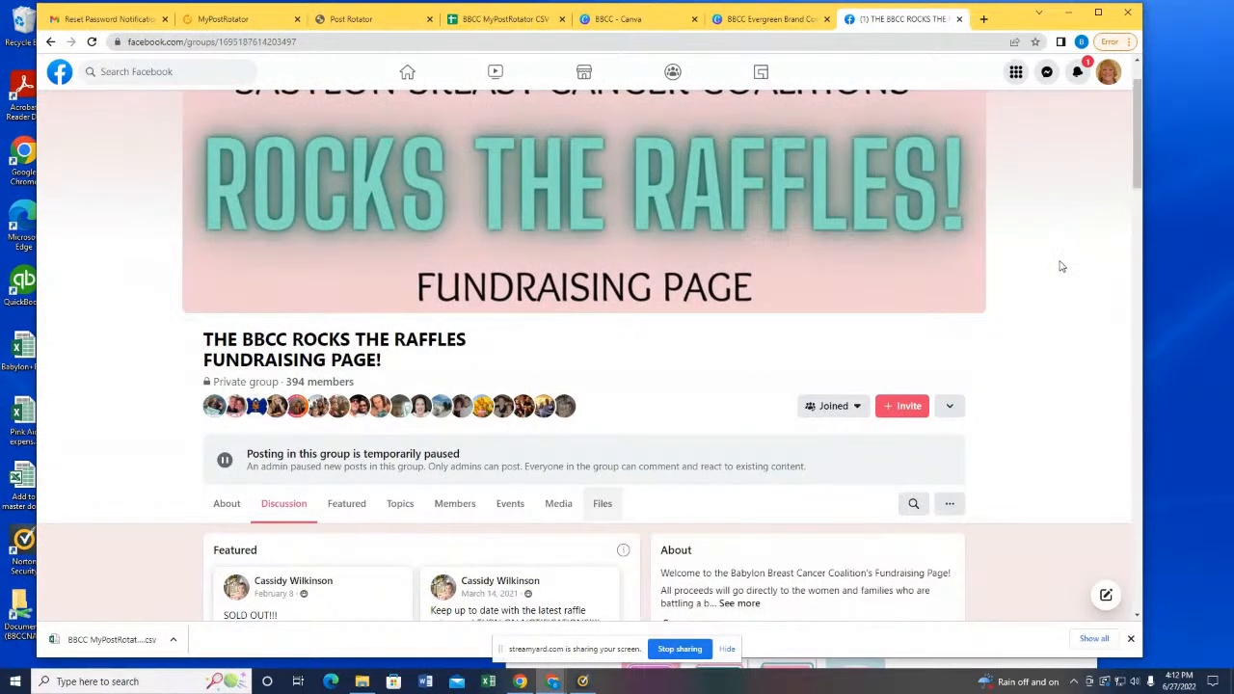
scroll(1060, 266, up, 1)
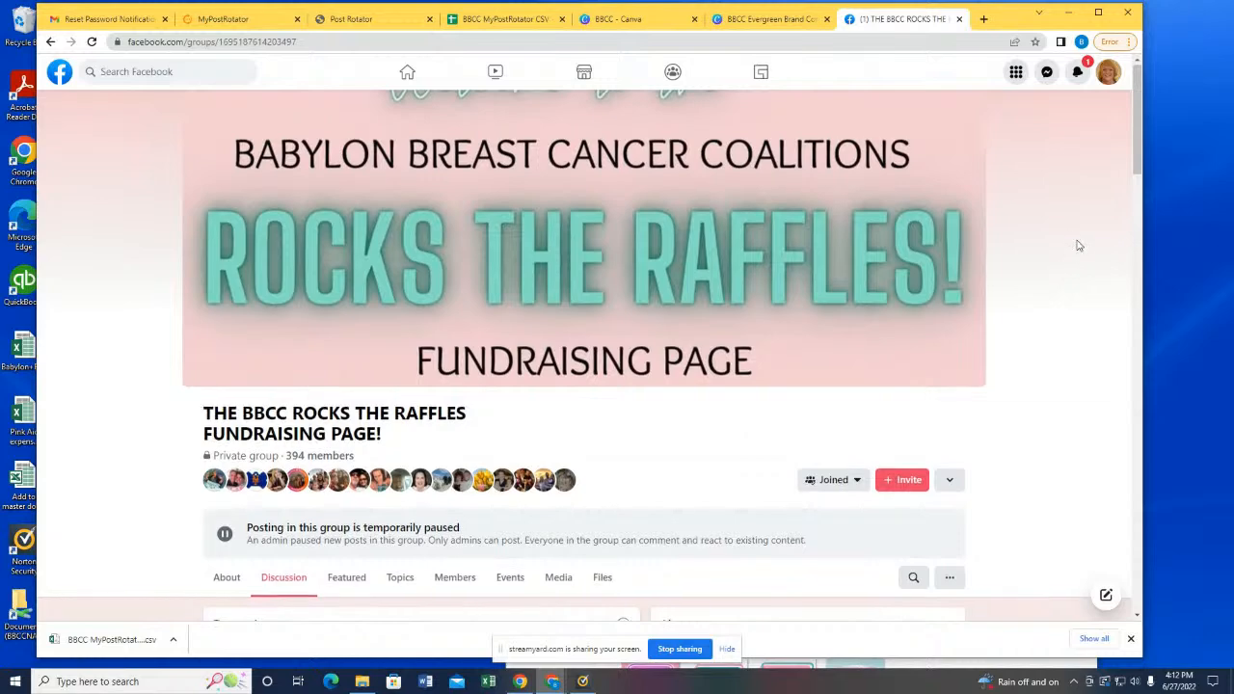
scroll(1083, 242, down, 3)
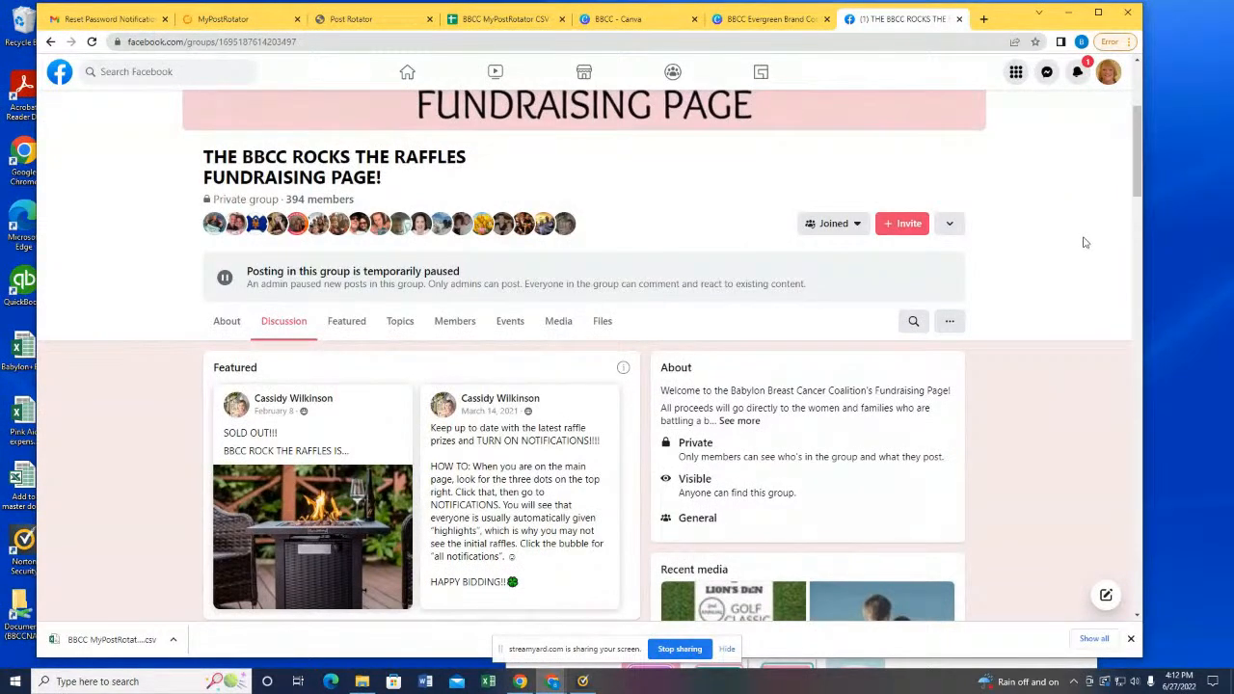
scroll(1083, 242, down, 2)
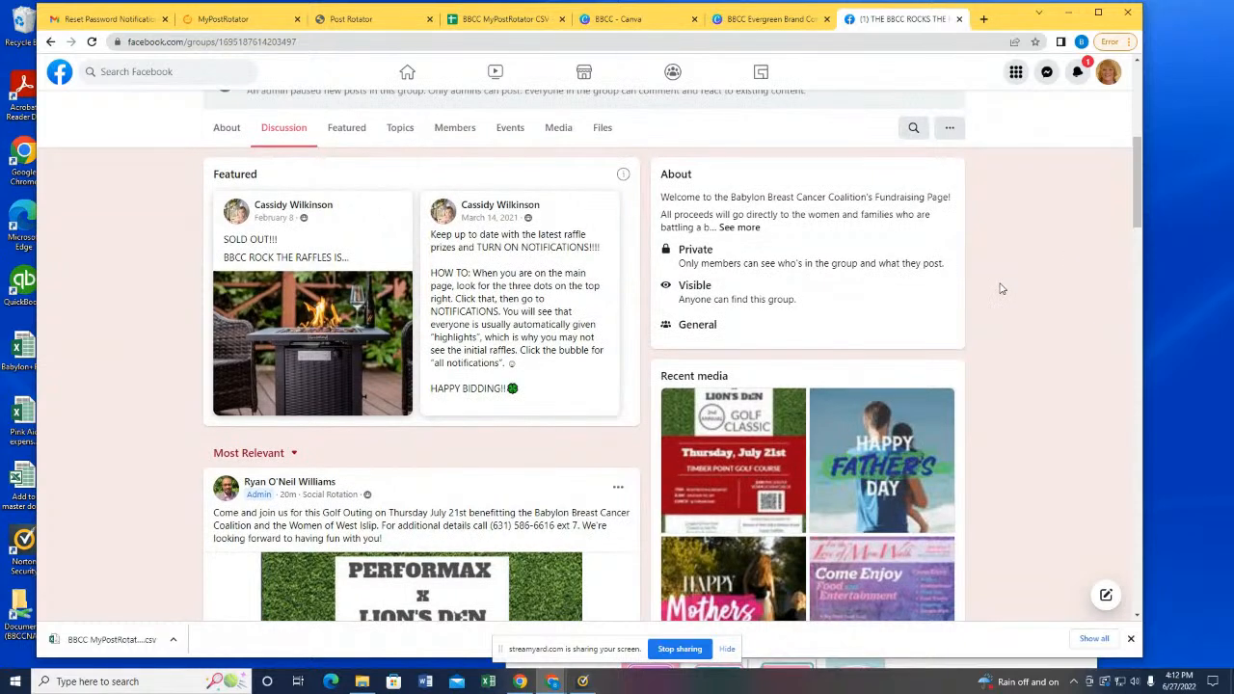
scroll(1001, 288, down, 1)
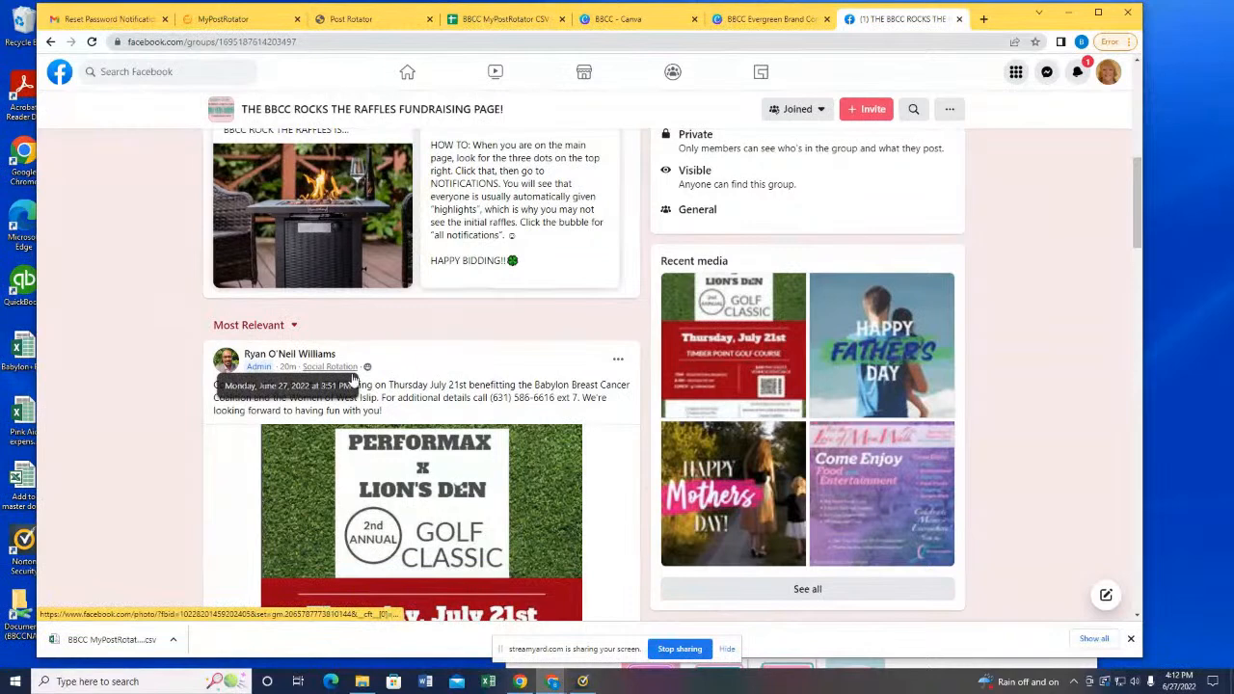
scroll(454, 402, down, 2)
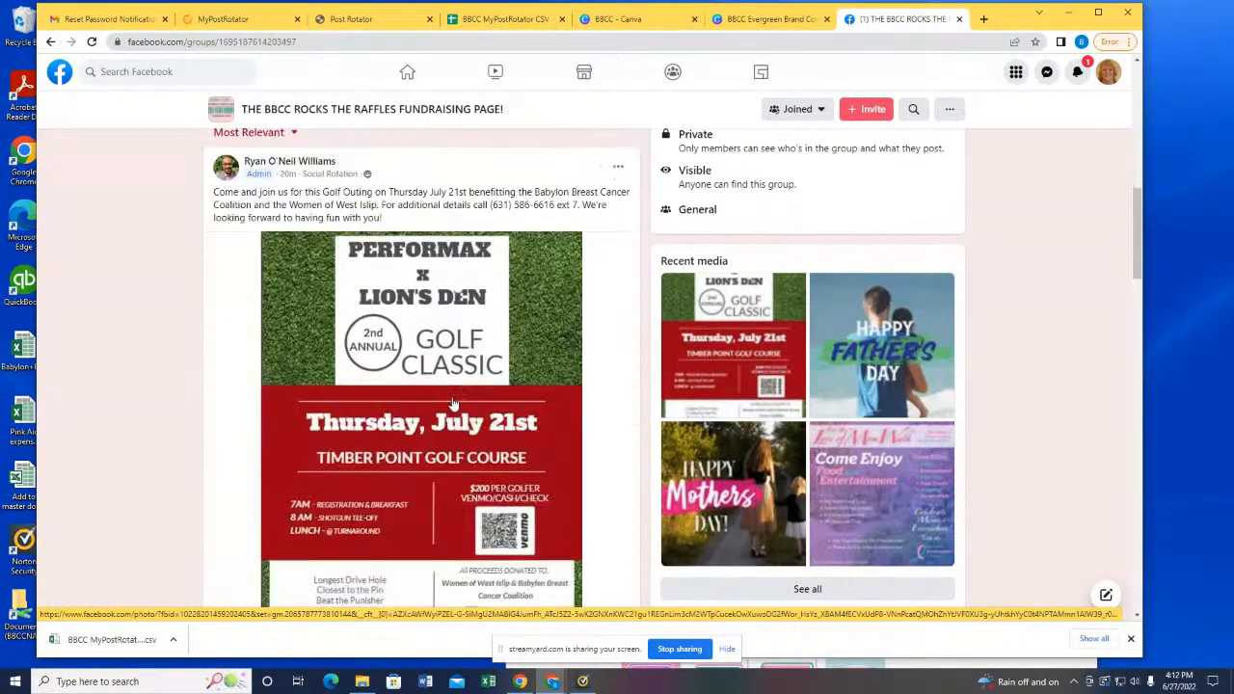
scroll(454, 402, down, 3)
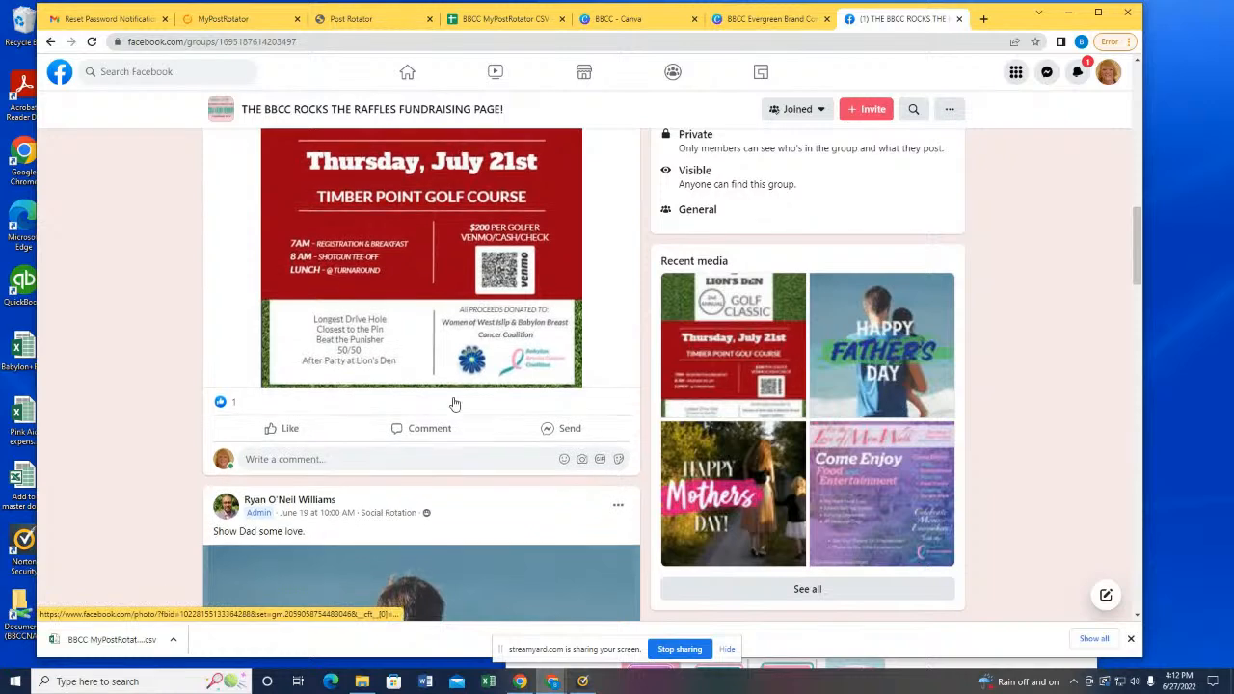
scroll(455, 403, down, 2)
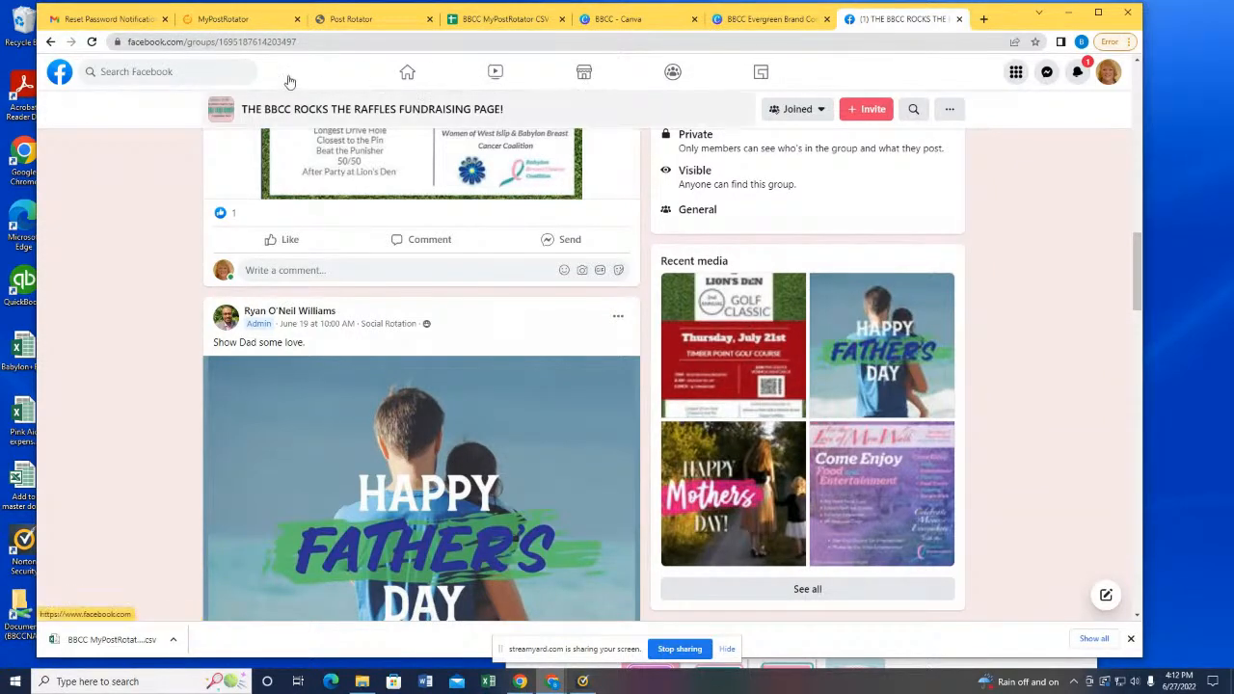
Search Facebook for 'babylon breast' and choose the Babylon Breast Cancer Coalition suggestion.
click(136, 72)
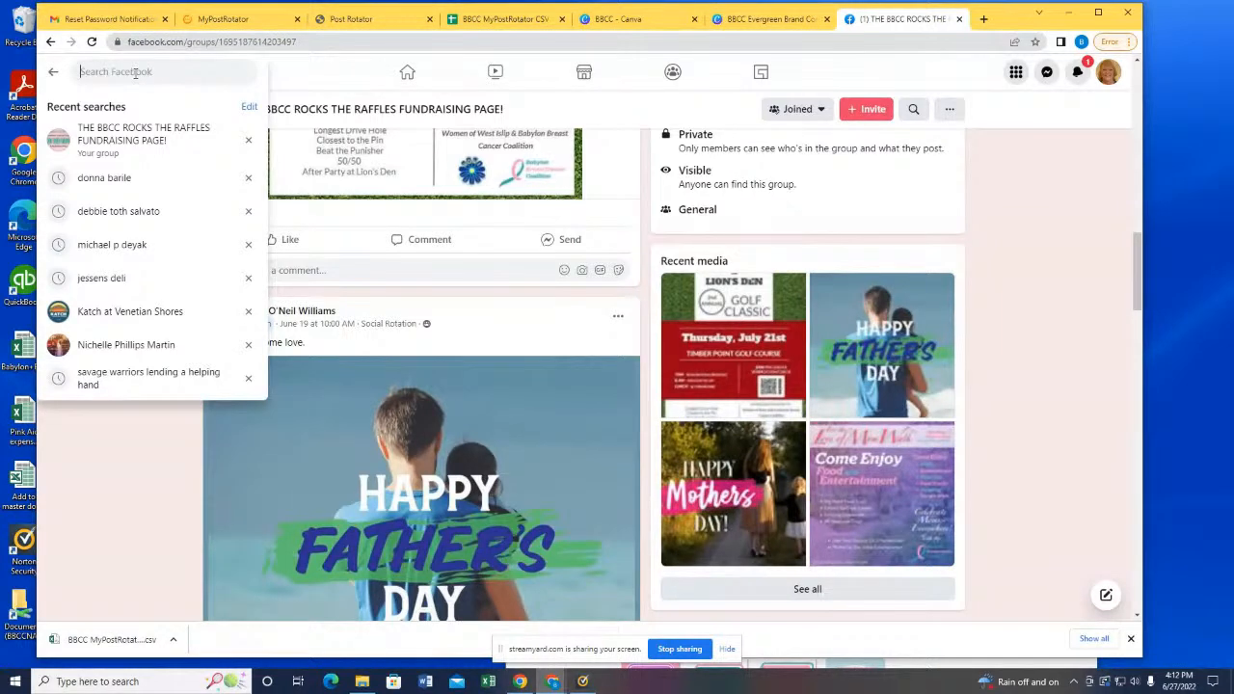
text(ylon)
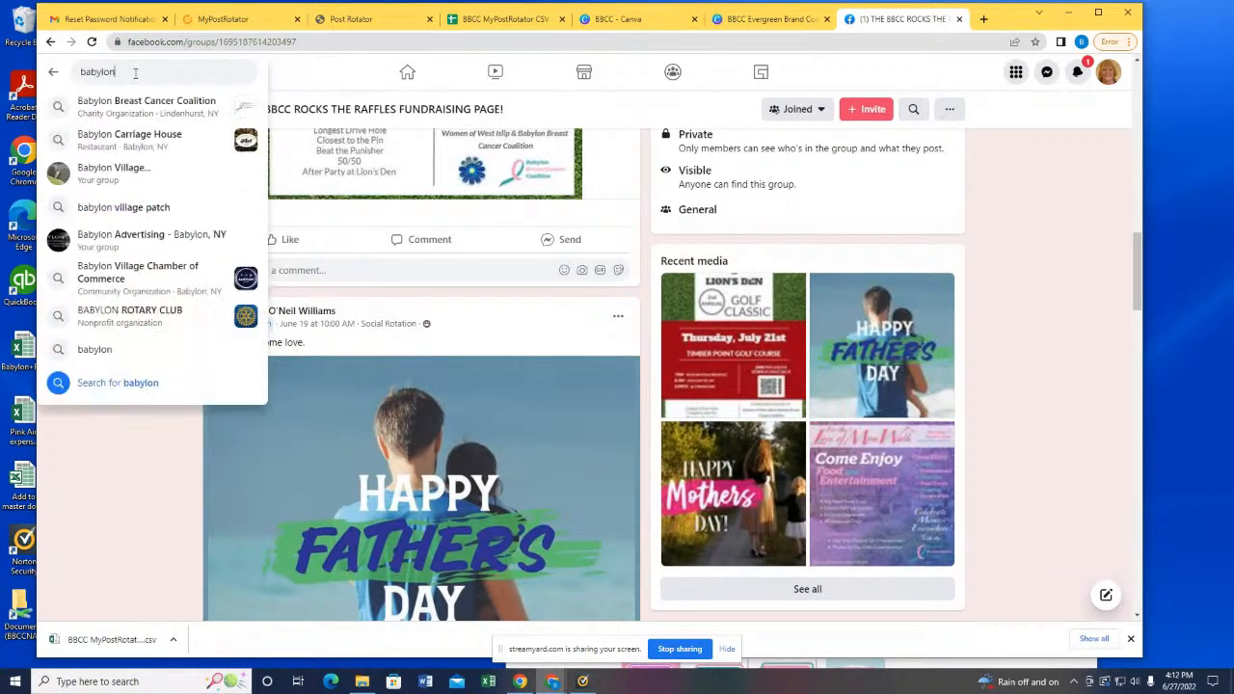
text( breast)
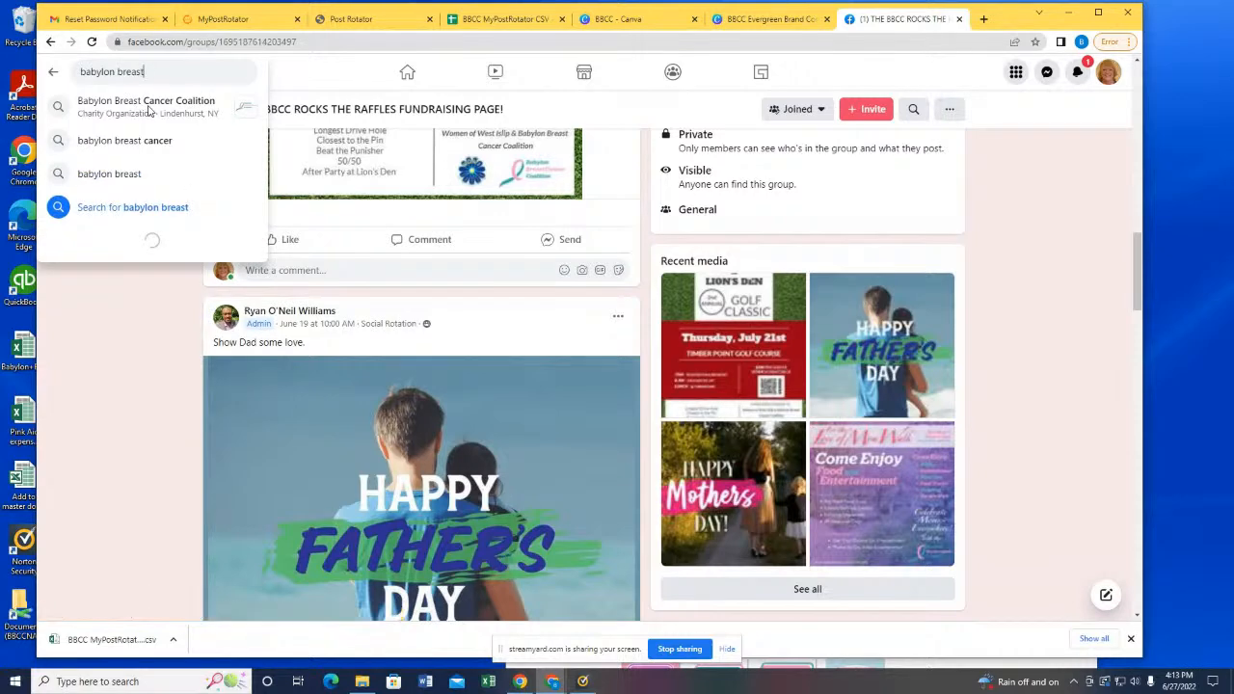
click(149, 110)
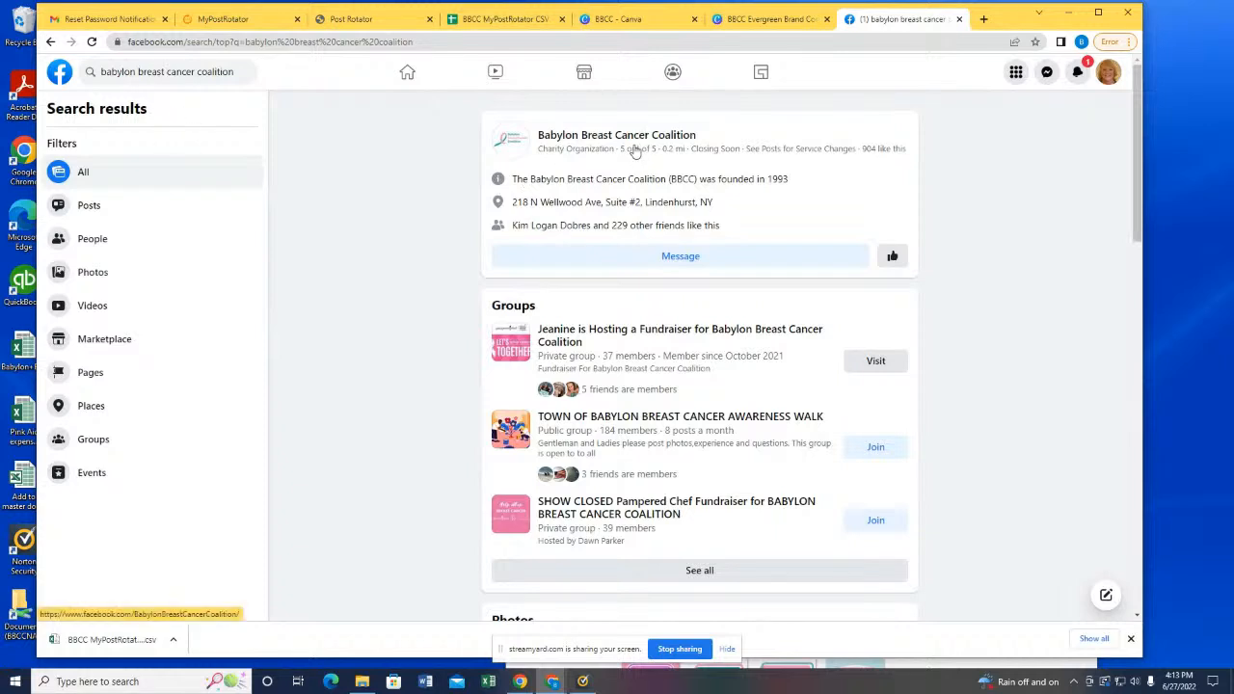
Open the Babylon Breast Cancer Coalition page and scroll to its Social Rotation golf outing post.
click(609, 141)
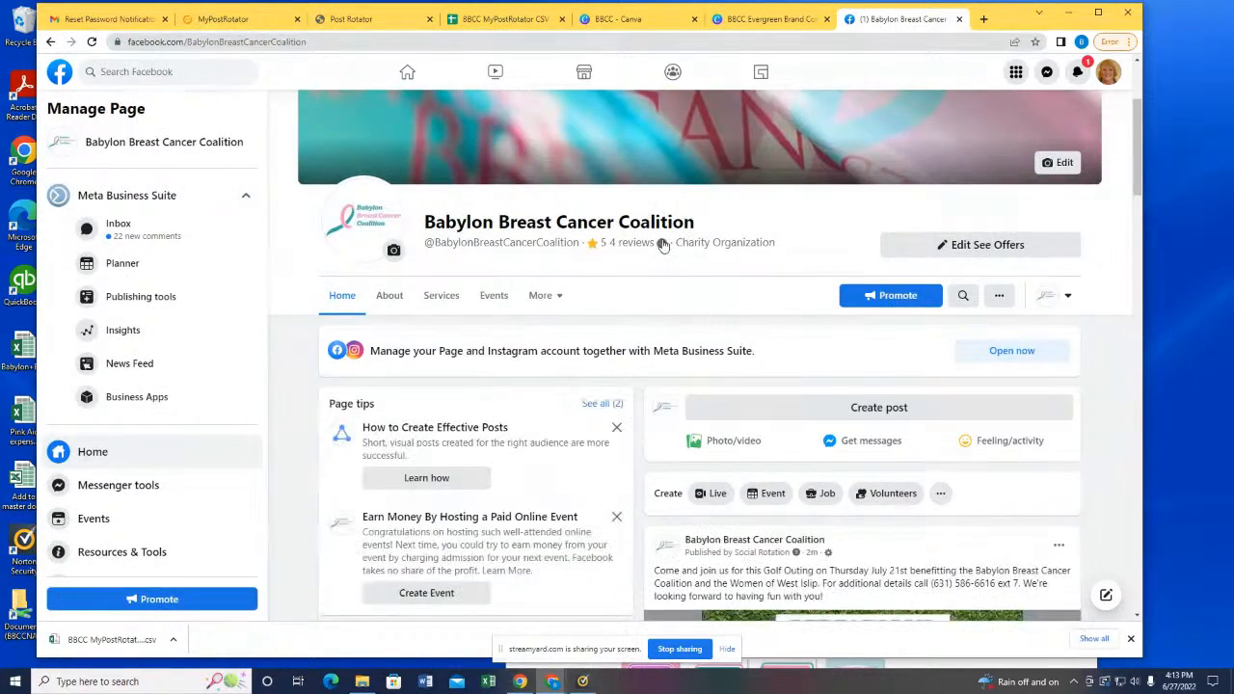
scroll(706, 263, up, 2)
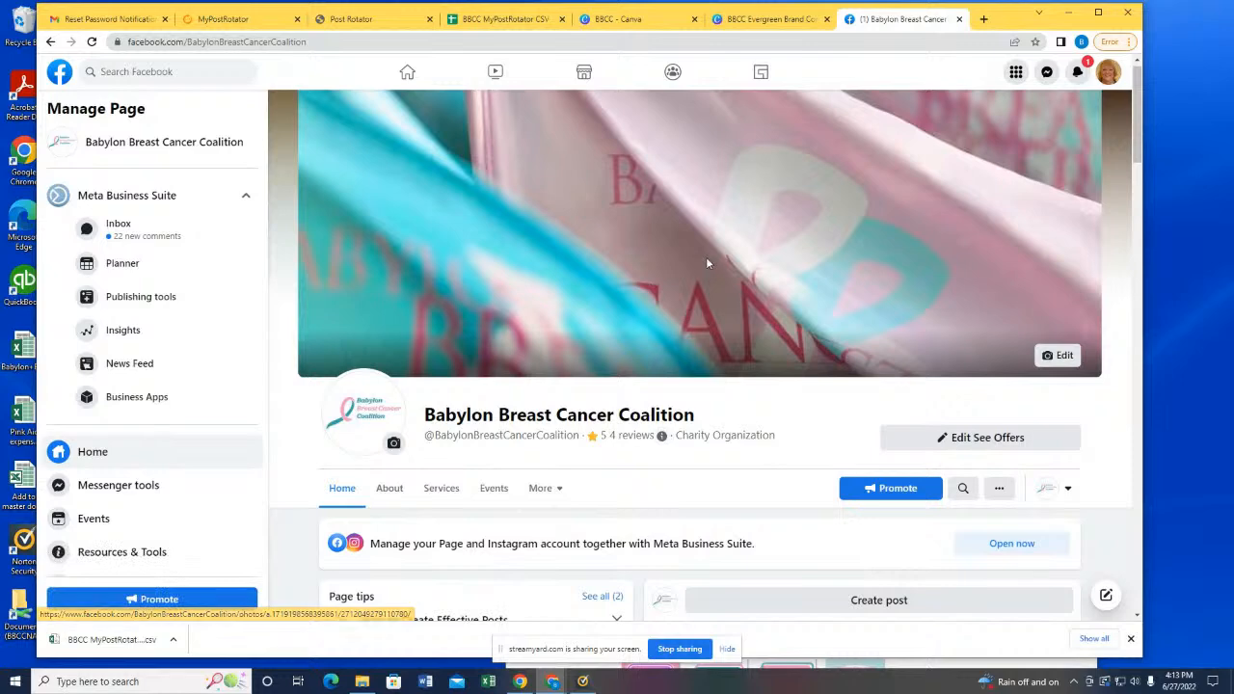
scroll(707, 262, down, 1)
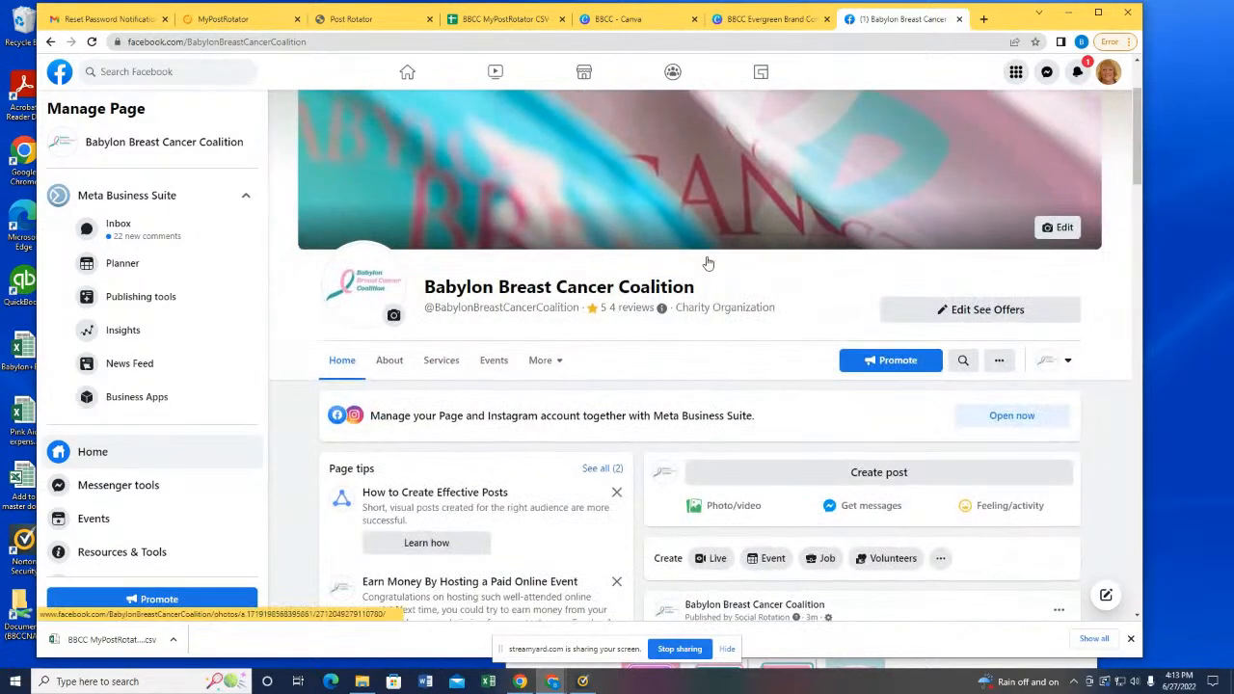
scroll(707, 264, up, 1)
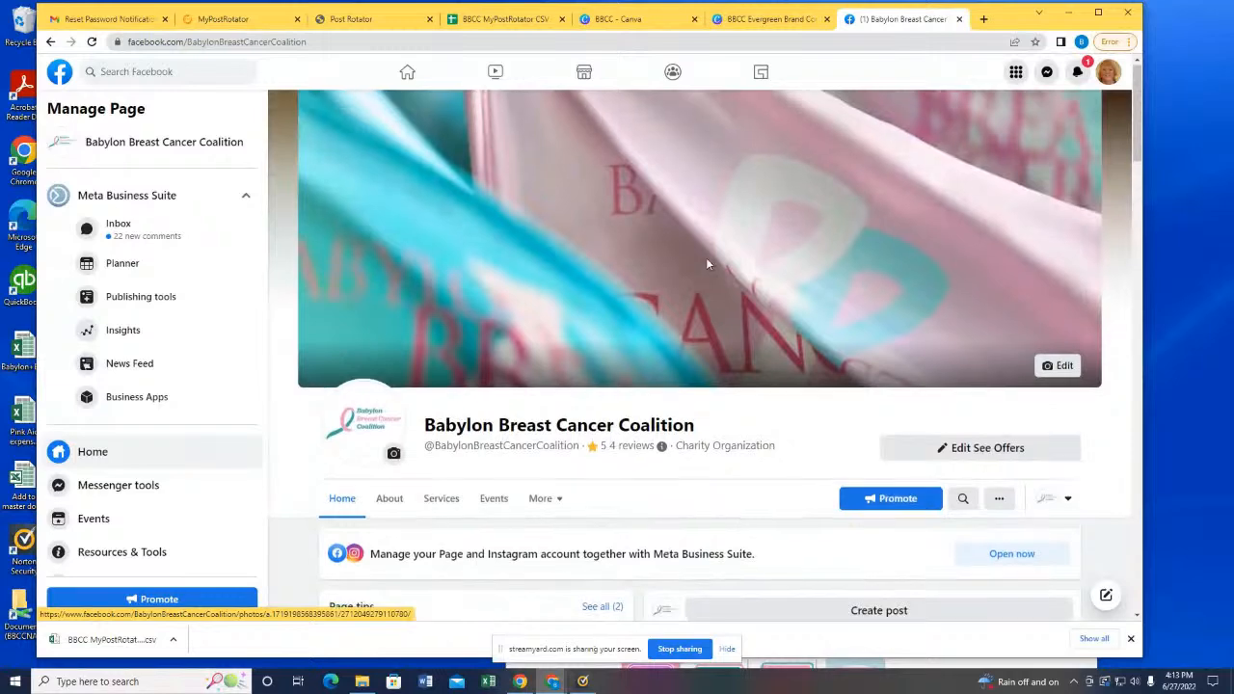
scroll(705, 260, down, 2)
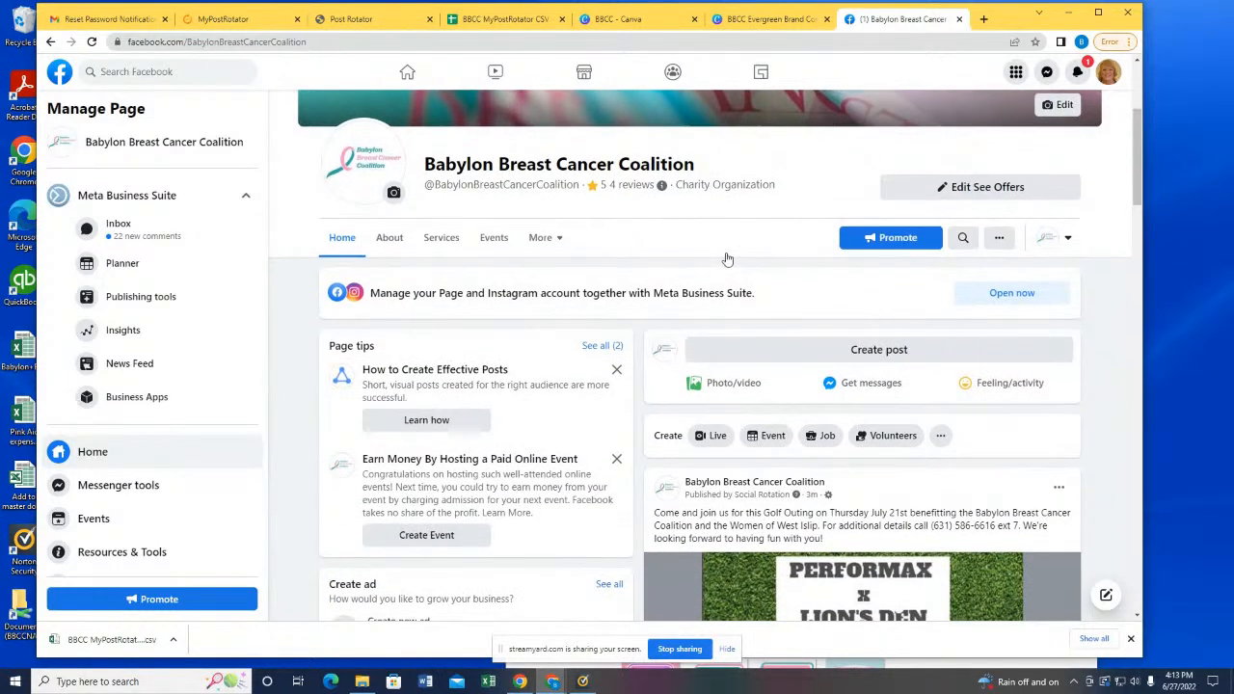
scroll(730, 258, down, 1)
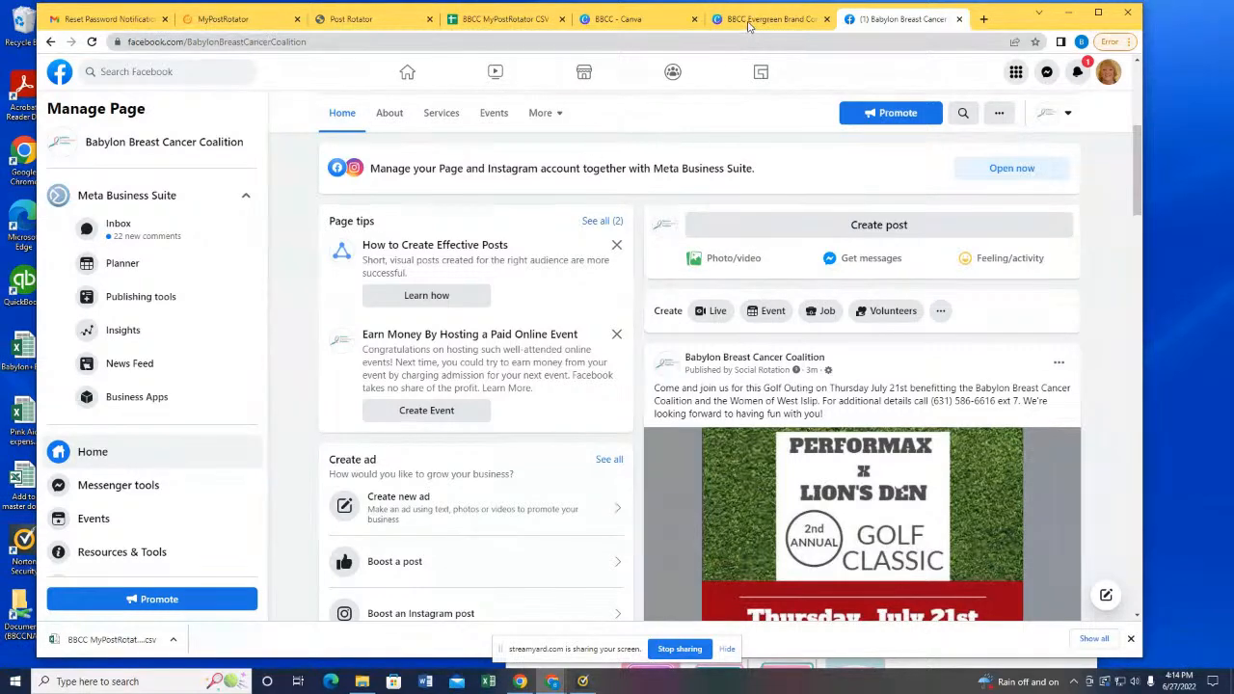
click(237, 46)
click(1087, 665)
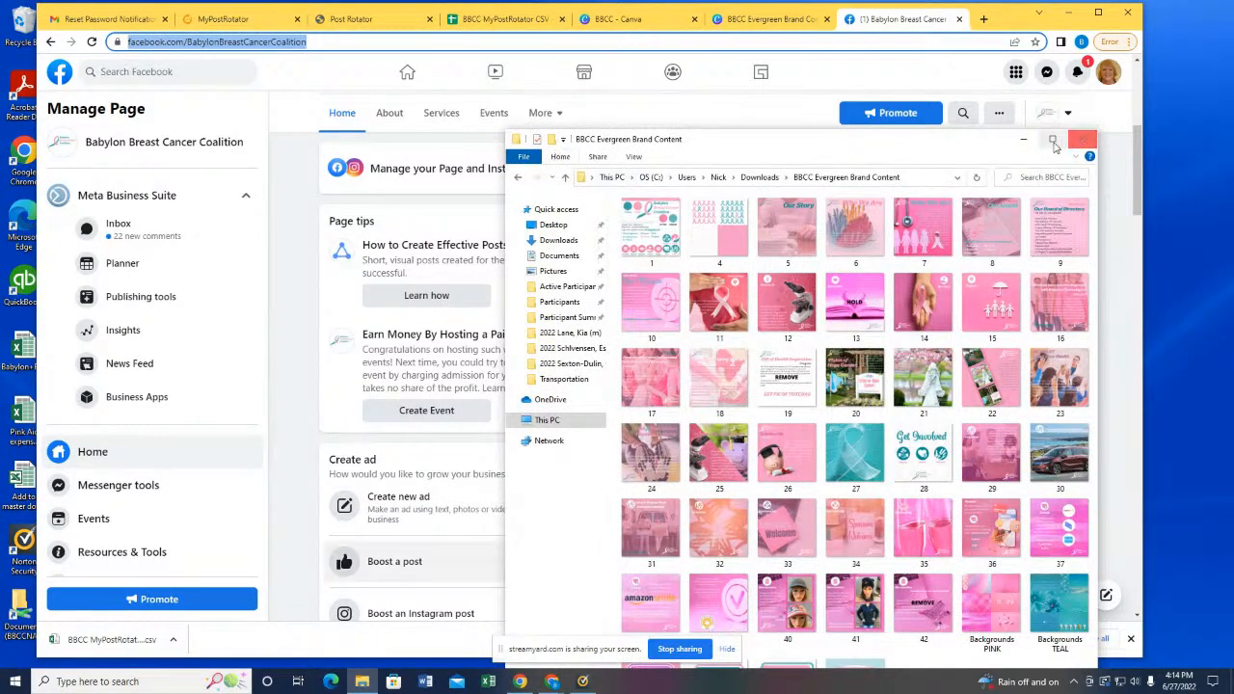
click(1023, 140)
mouse_move(1007, 20)
mouse_down()
mouse_move(1029, 231)
mouse_move(1016, 20)
mouse_up()
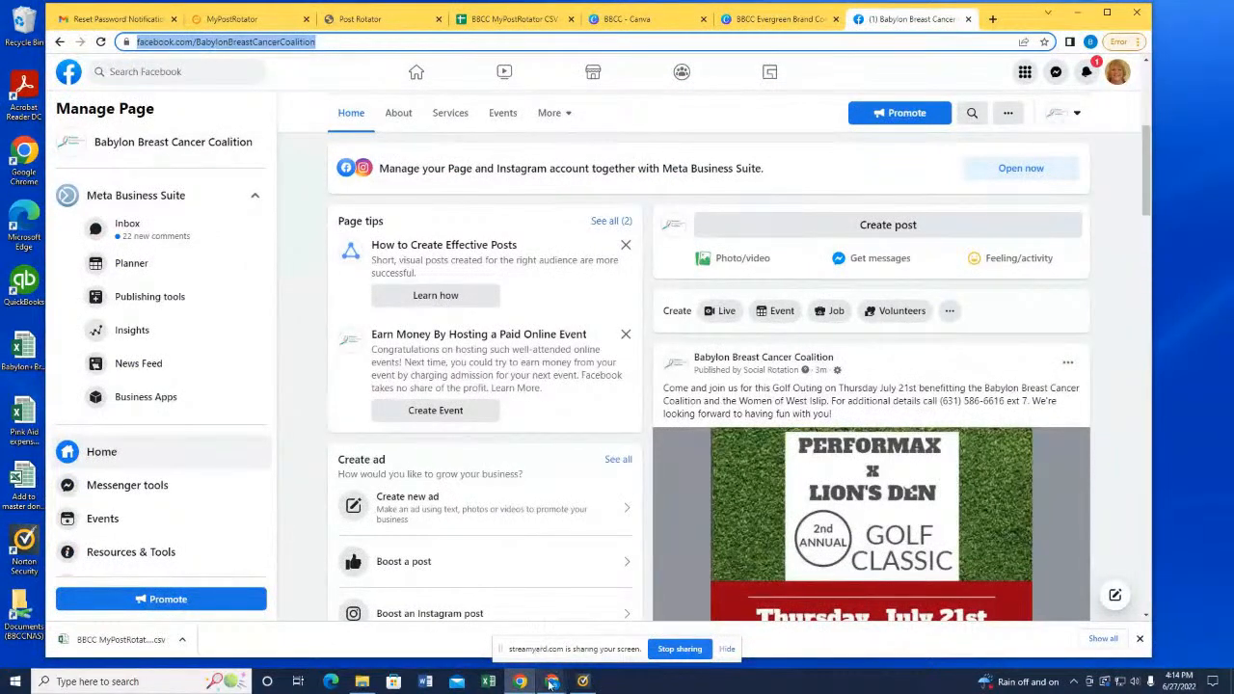
mouse_move(556, 684)
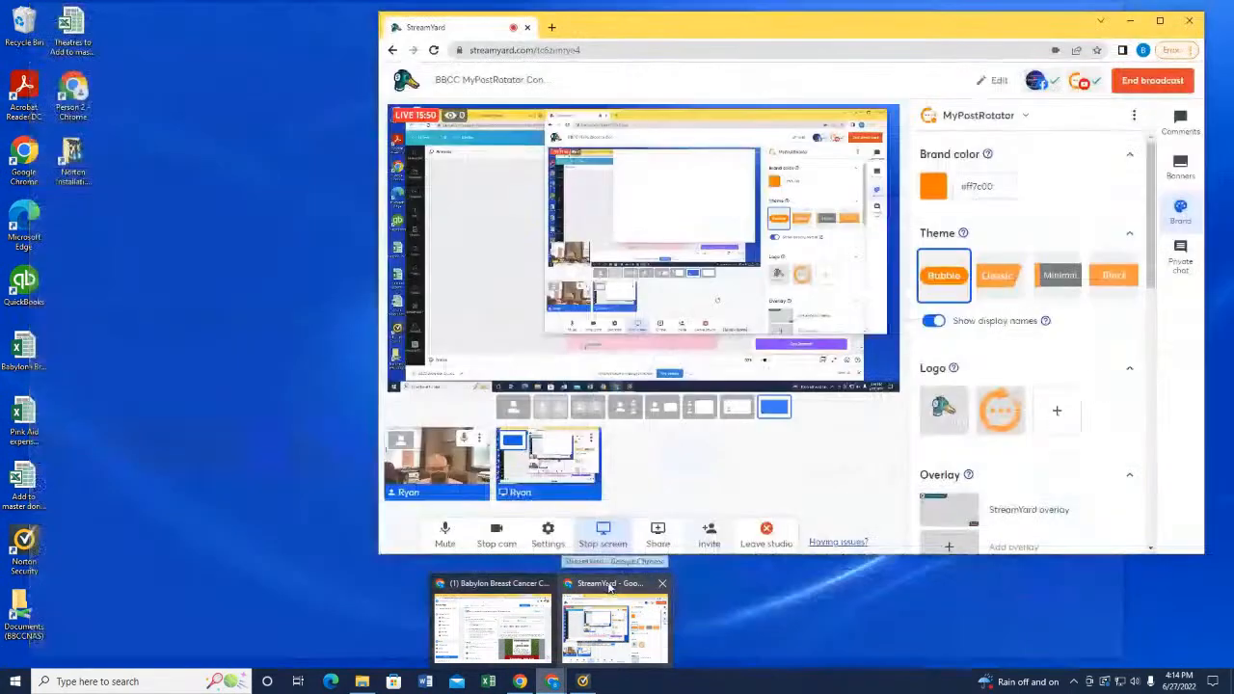
Return to the StreamYard studio and request to end the live broadcast.
click(609, 586)
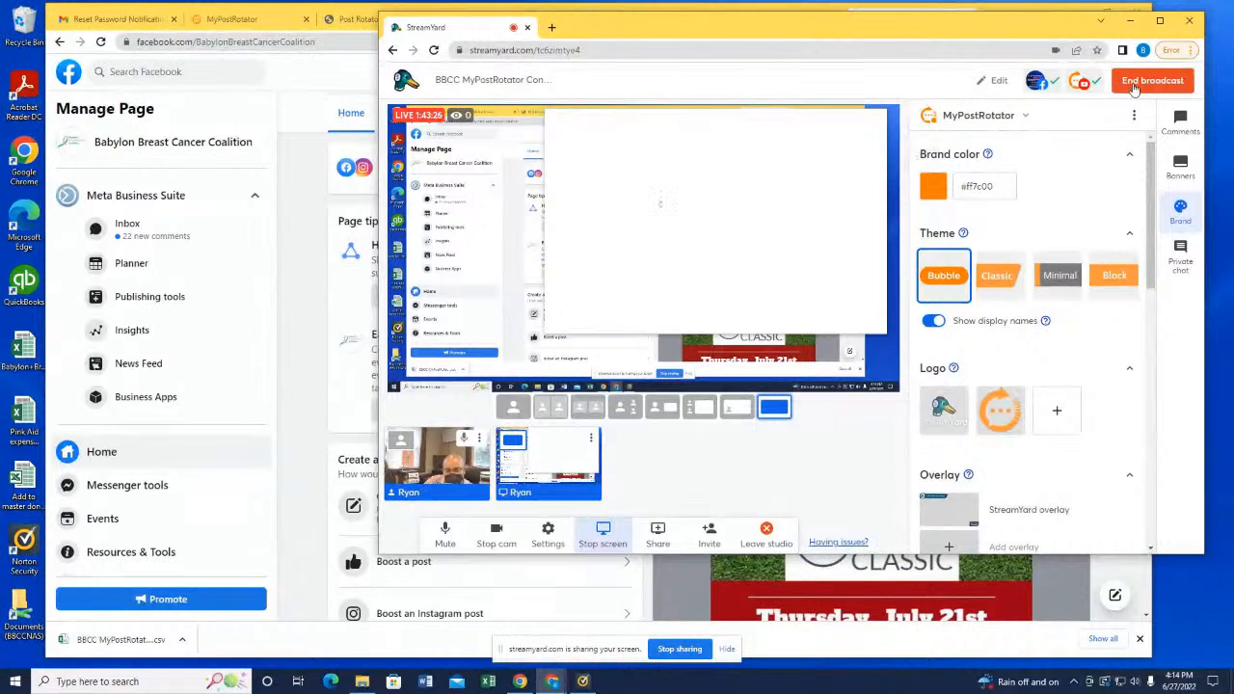
click(1122, 90)
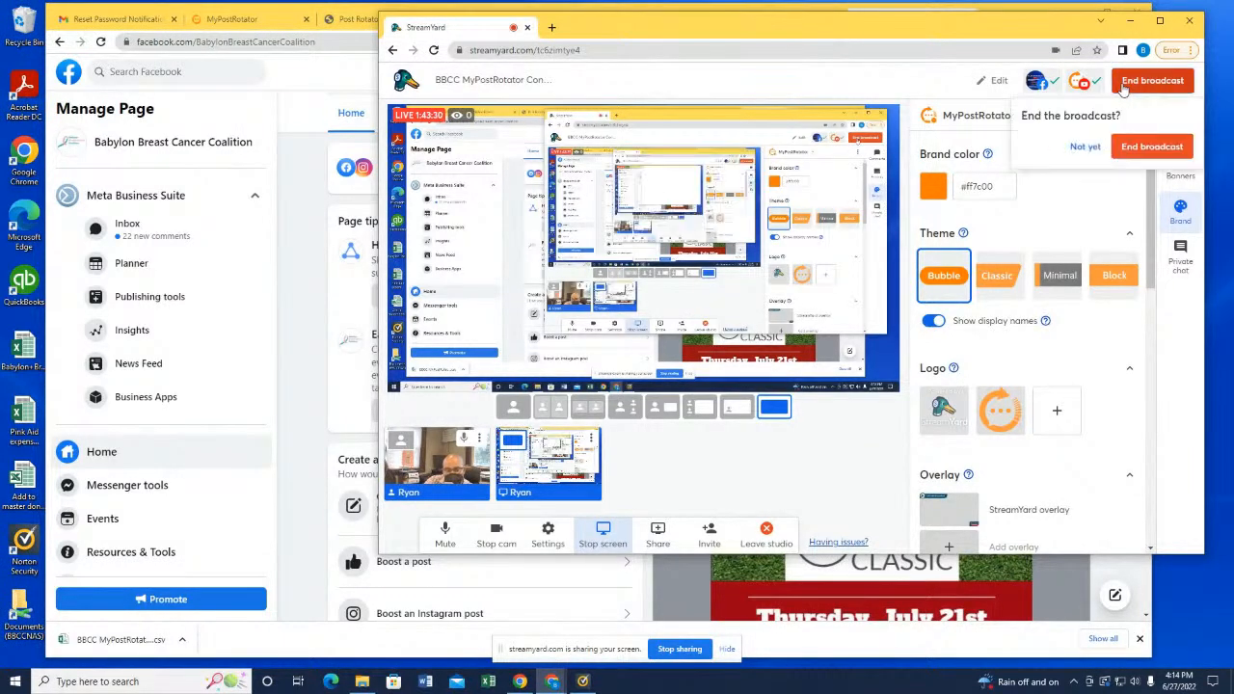